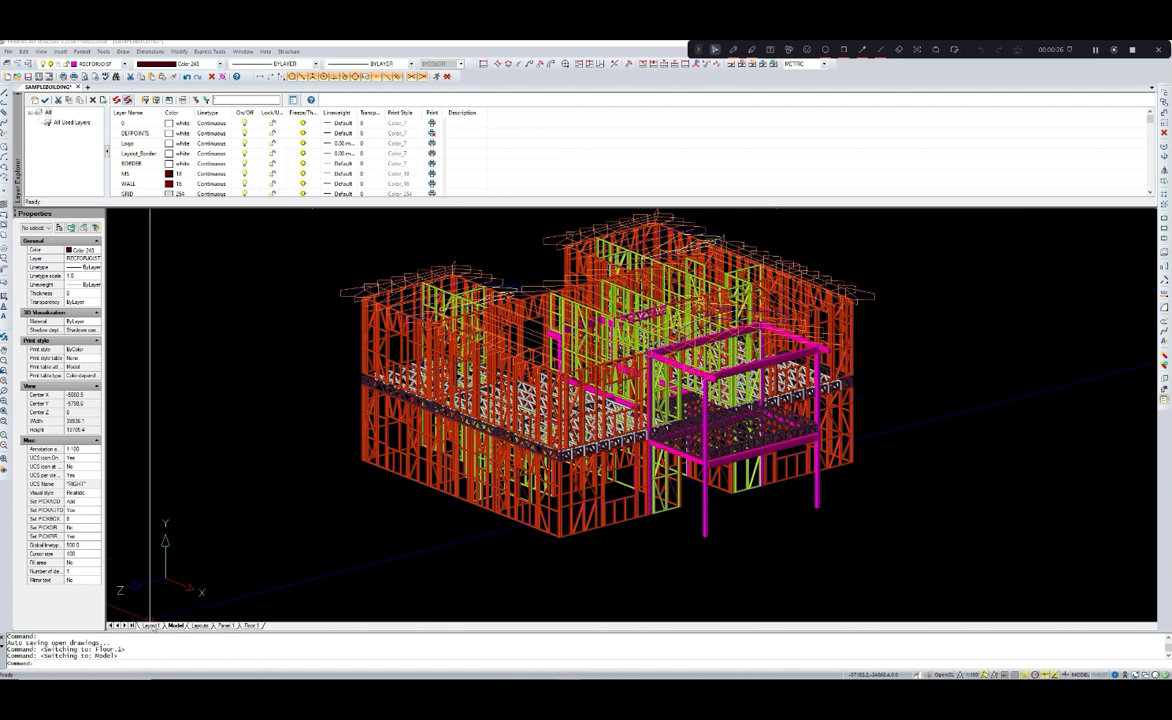
- Open the Layouts sheet set and examine the roof truss layout sheet of the sample building
{"action": "left_click", "coordinate": [150, 625]}
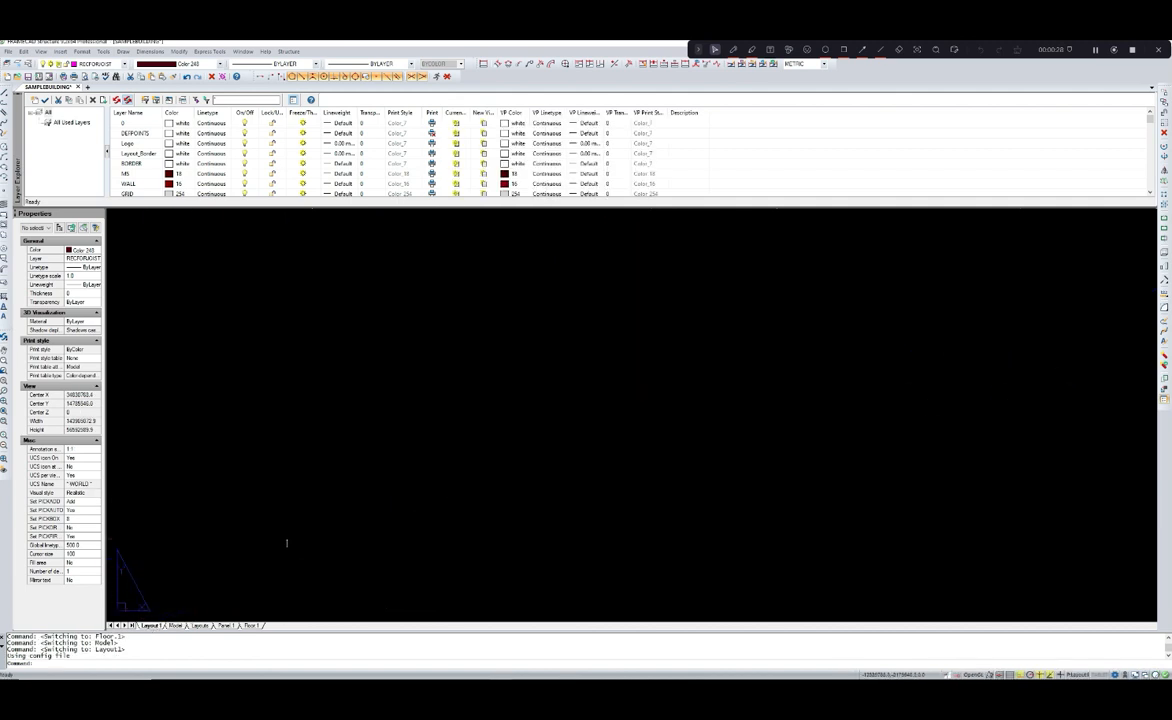
{"action": "left_click", "coordinate": [199, 625]}
{"action": "scroll", "coordinate": [344, 509], "scroll_direction": "down", "scroll_amount": 5}
{"action": "scroll", "coordinate": [549, 455], "scroll_direction": "down", "scroll_amount": 5}
{"action": "middle_click_drag", "start_coordinate": [772, 497], "coordinate": [677, 400]}
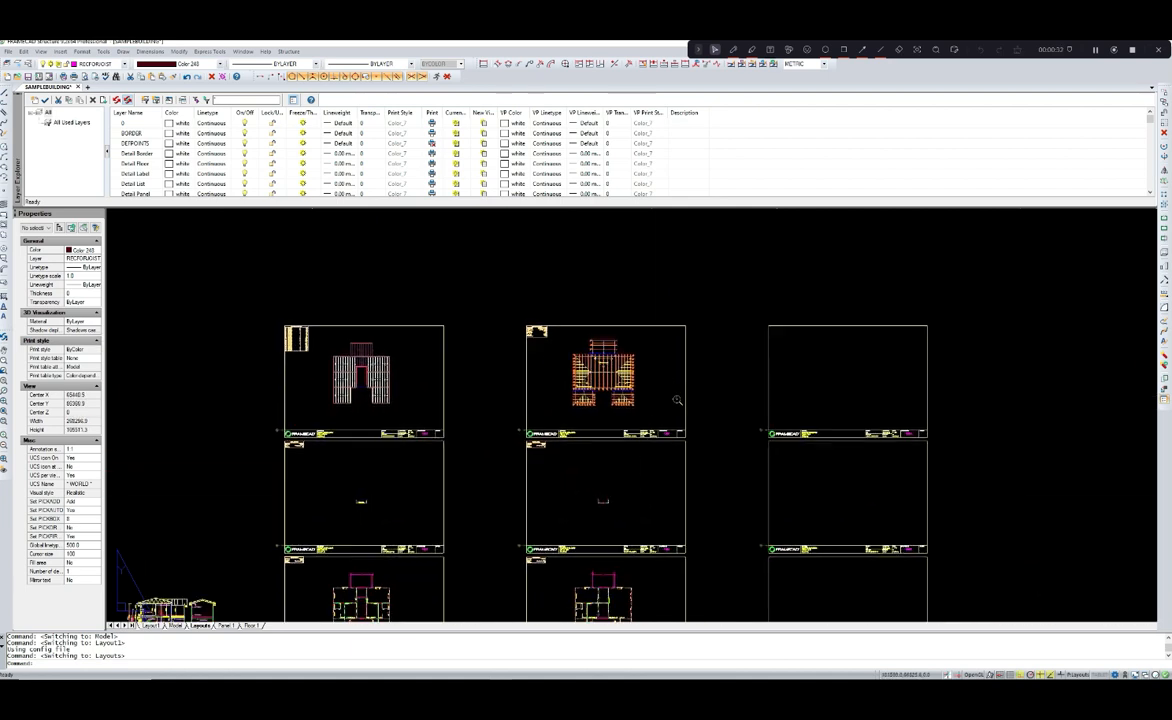
{"action": "scroll", "coordinate": [590, 410], "scroll_direction": "up", "scroll_amount": 5}
{"action": "middle_click_drag", "start_coordinate": [547, 428], "coordinate": [538, 484]}
{"action": "scroll", "coordinate": [560, 470], "scroll_direction": "up", "scroll_amount": 4}
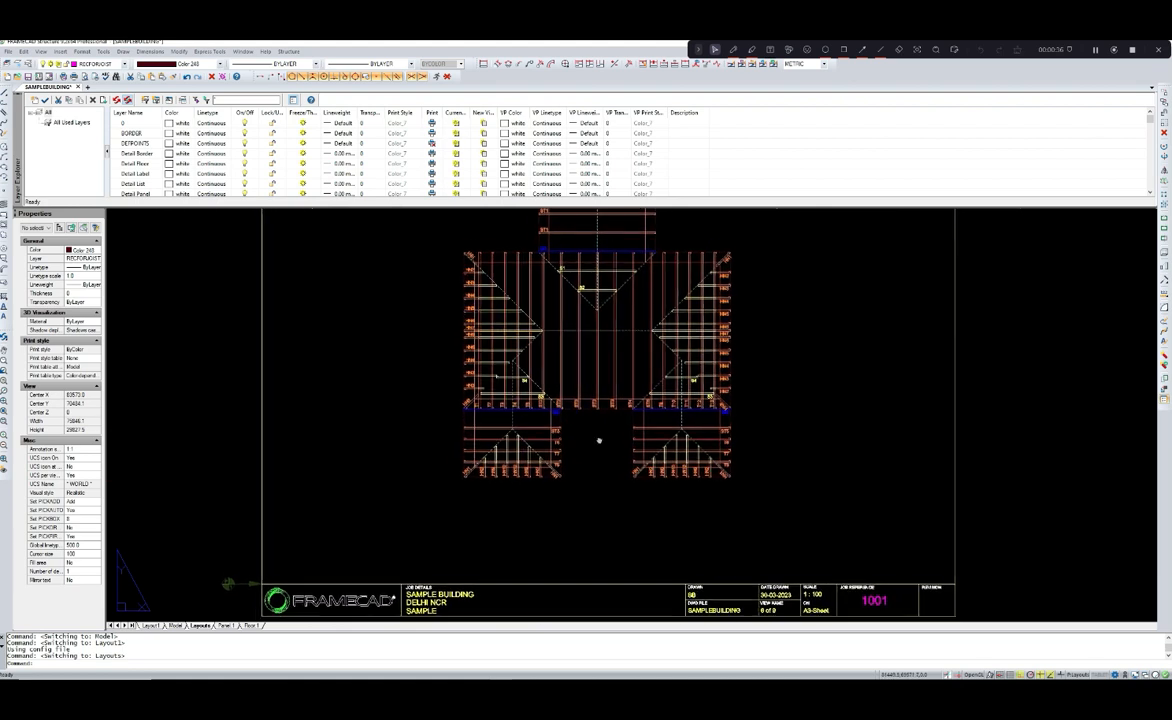
{"action": "scroll", "coordinate": [566, 420], "scroll_direction": "down", "scroll_amount": 1}
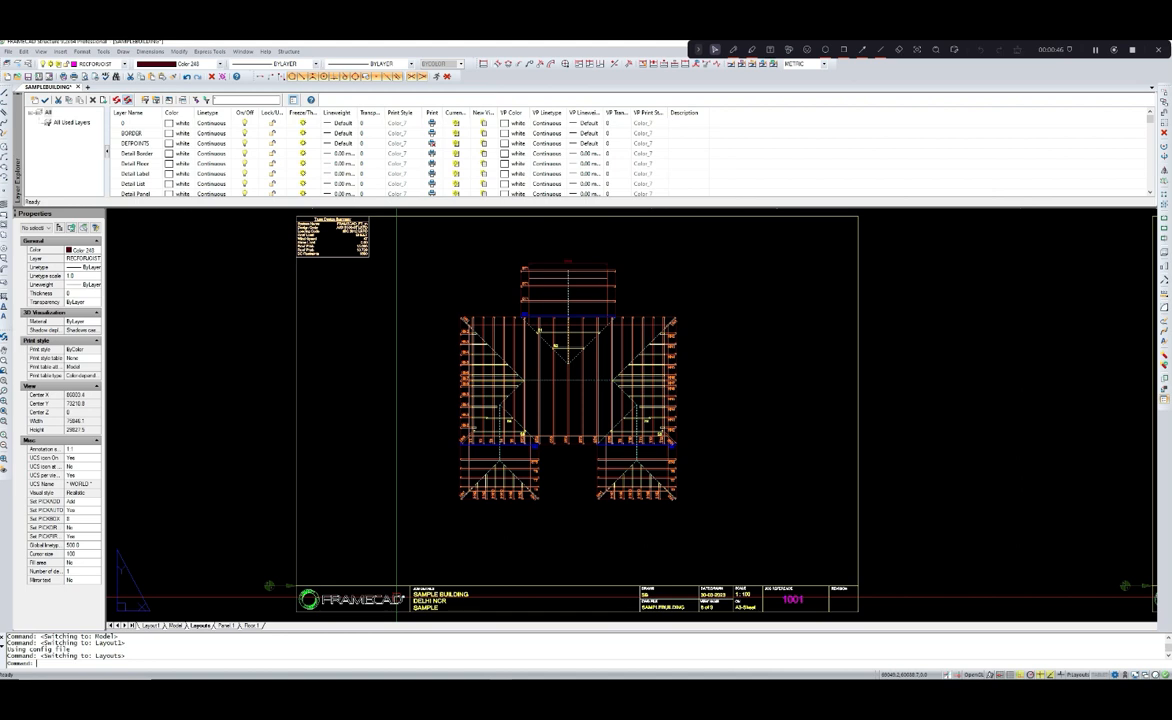
- Run the TTD command and preview trusses ST2 and T13 in the truss results
{"action": "type", "text": "TTD"}
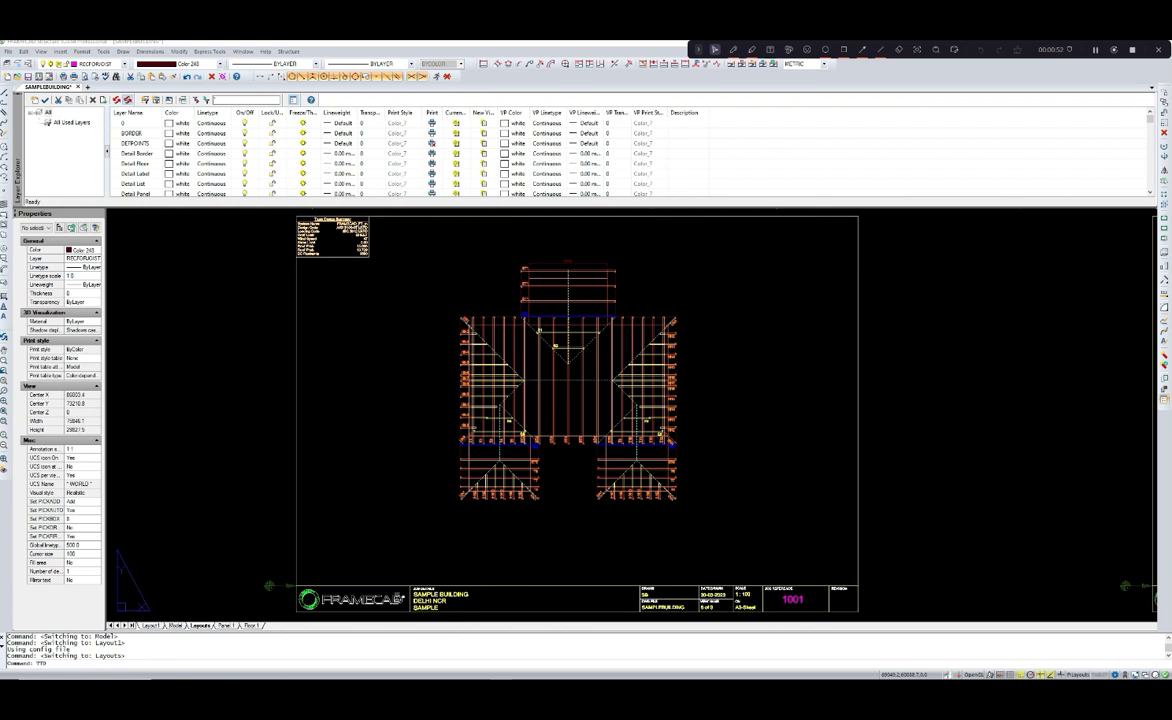
{"action": "key", "text": "Return"}
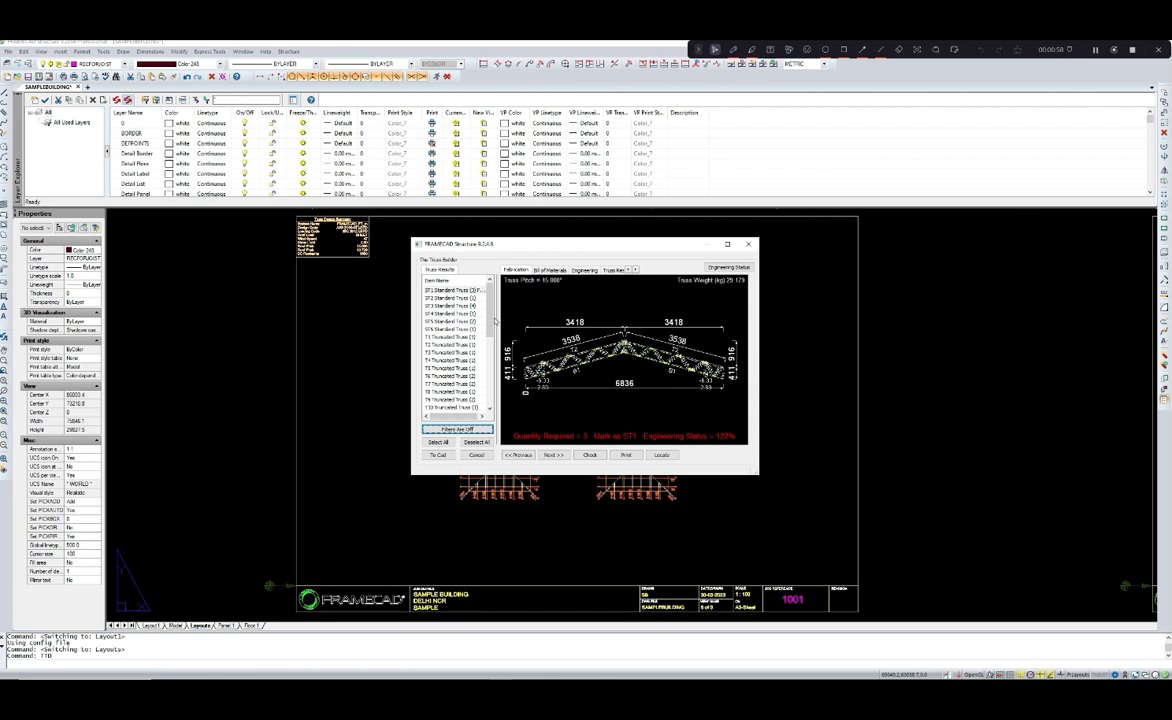
{"action": "left_click_drag", "start_coordinate": [491, 321], "coordinate": [523, 321]}
{"action": "left_click", "coordinate": [463, 290]}
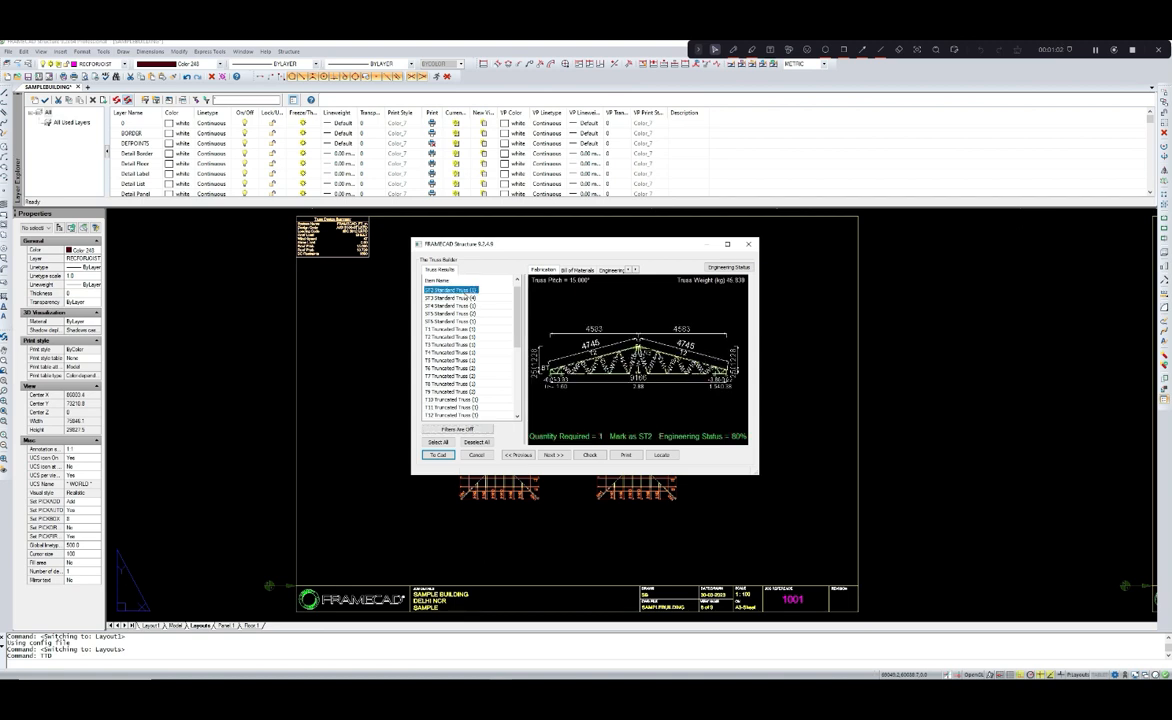
{"action": "scroll", "coordinate": [470, 350], "scroll_direction": "down", "scroll_amount": 2}
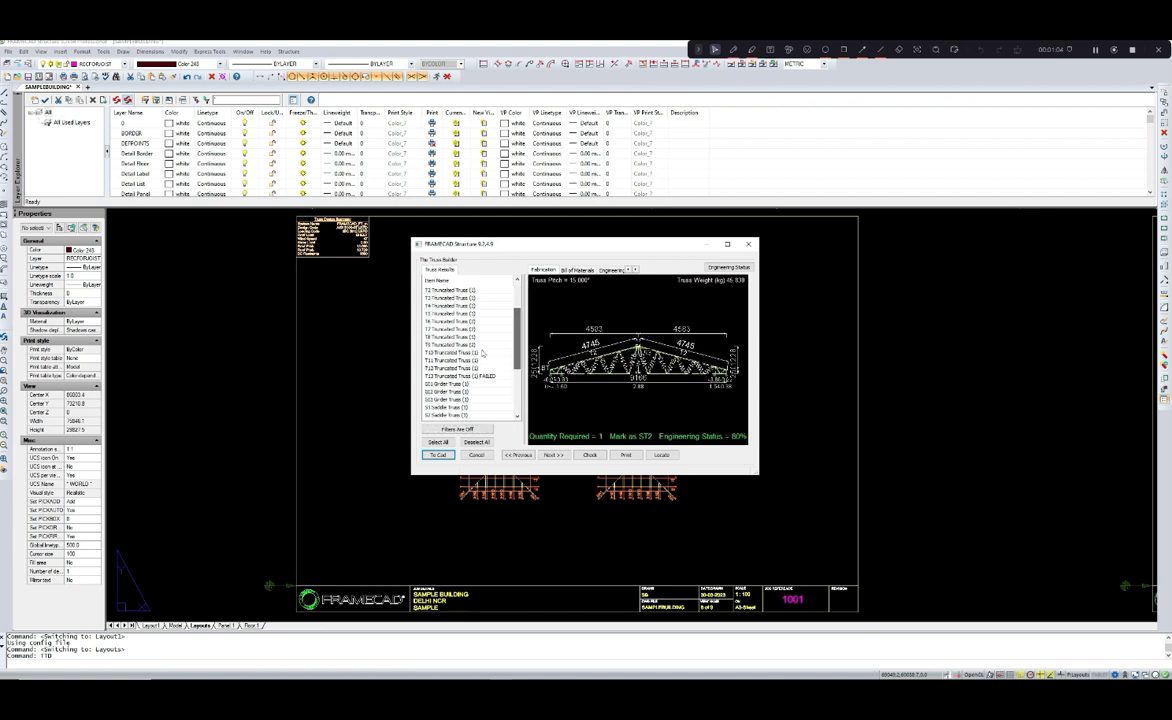
{"action": "left_click", "coordinate": [448, 377]}
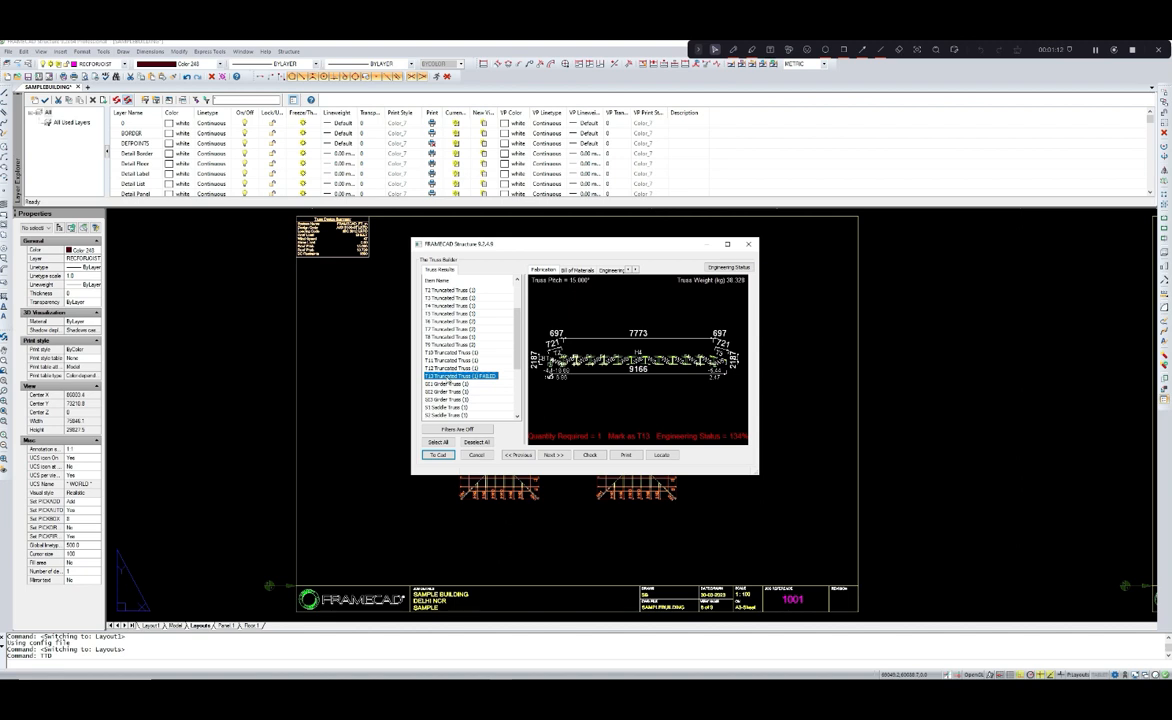
- Select all trusses in the truss results and output their detail drawings to CAD
{"action": "mouse_move", "coordinate": [517, 347]}
{"action": "left_mouse_down"}
{"action": "mouse_move", "coordinate": [516, 393]}
{"action": "mouse_move", "coordinate": [516, 372]}
{"action": "left_mouse_up"}
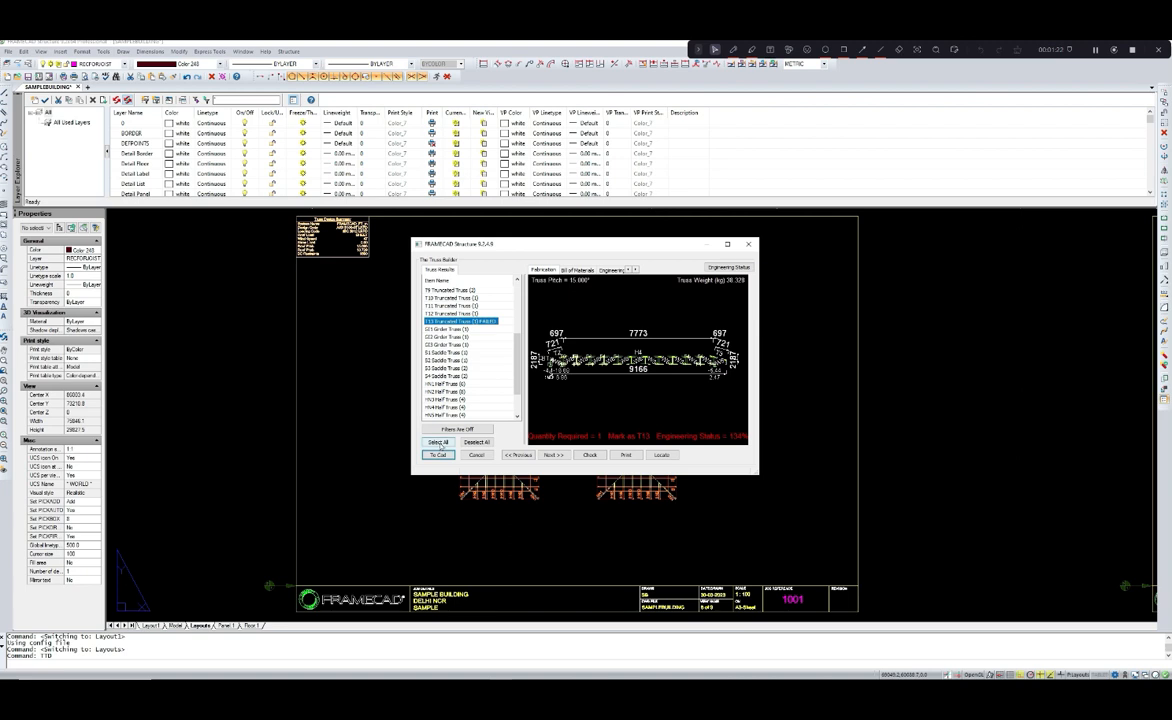
{"action": "left_click", "coordinate": [438, 443]}
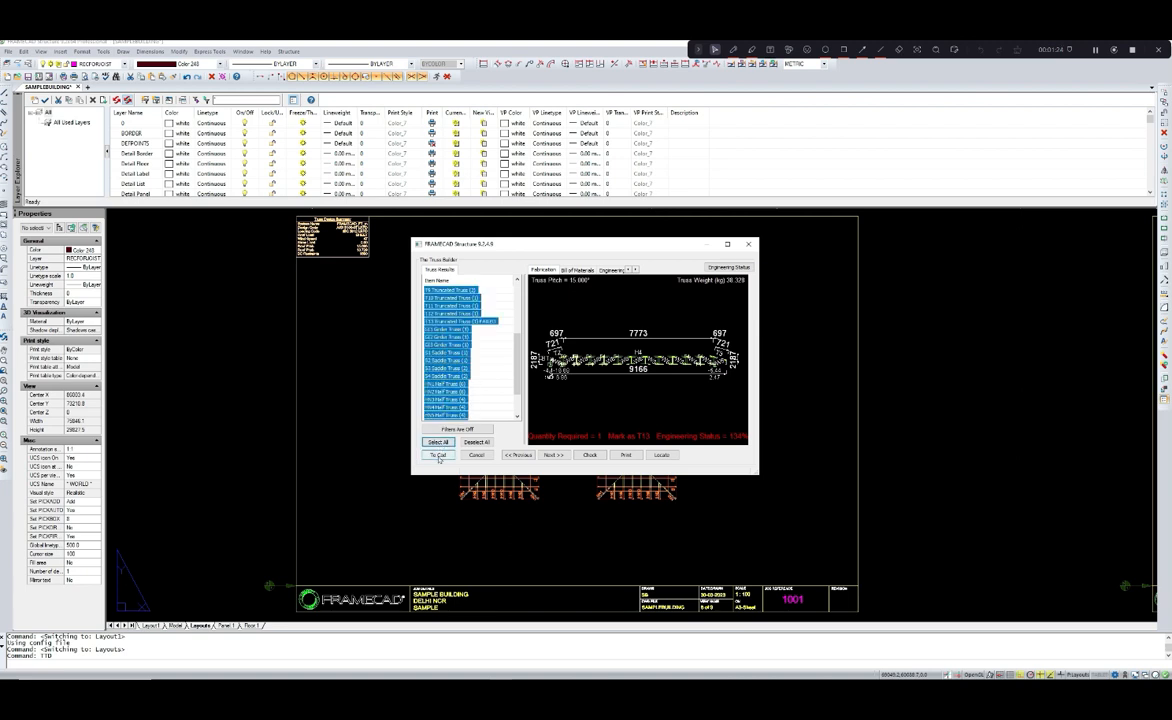
{"action": "left_click", "coordinate": [438, 456]}
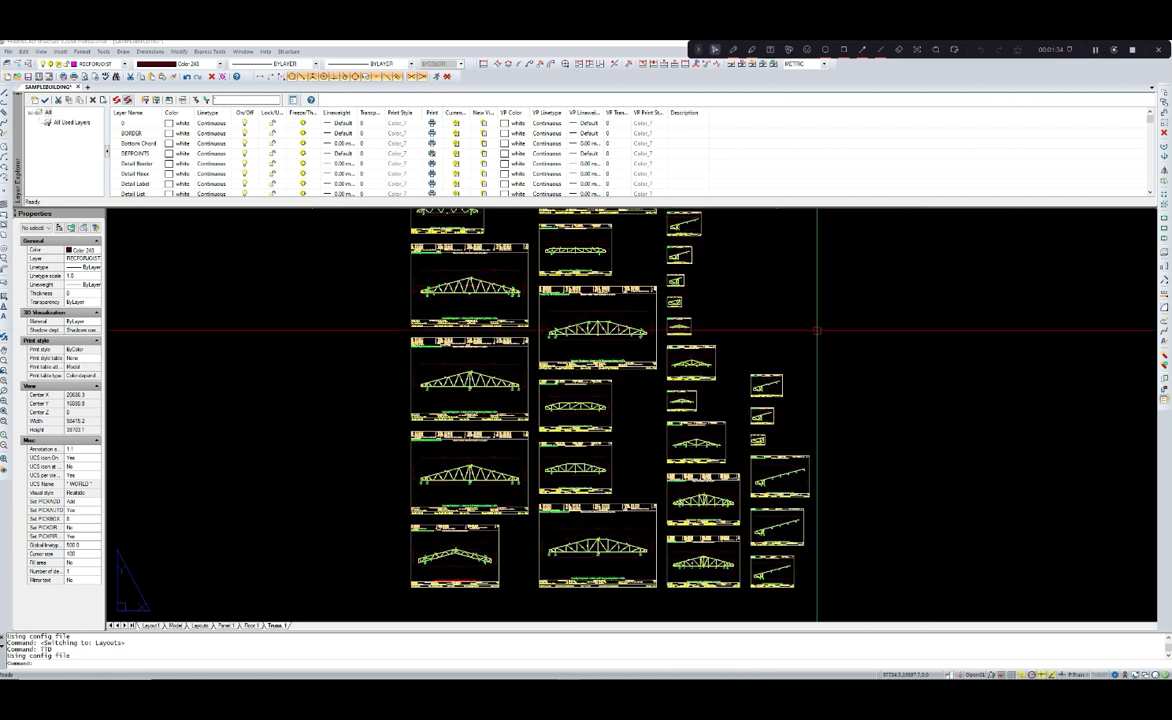
- Examine the generated truss detail sheets, including T8 and the ST2 and ST3 standard trusses
{"action": "scroll", "coordinate": [830, 322], "scroll_direction": "up", "scroll_amount": 5}
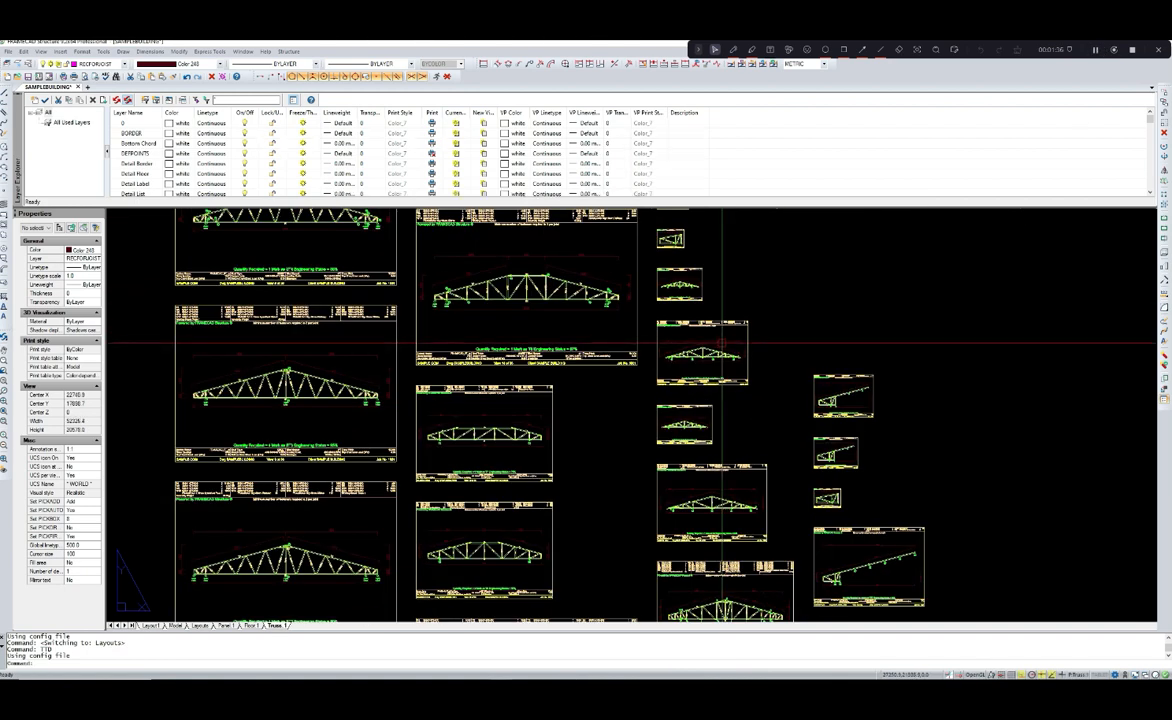
{"action": "middle_click_drag", "start_coordinate": [758, 331], "coordinate": [834, 334]}
{"action": "scroll", "coordinate": [583, 286], "scroll_direction": "up", "scroll_amount": 3}
{"action": "scroll", "coordinate": [580, 285], "scroll_direction": "up", "scroll_amount": 2}
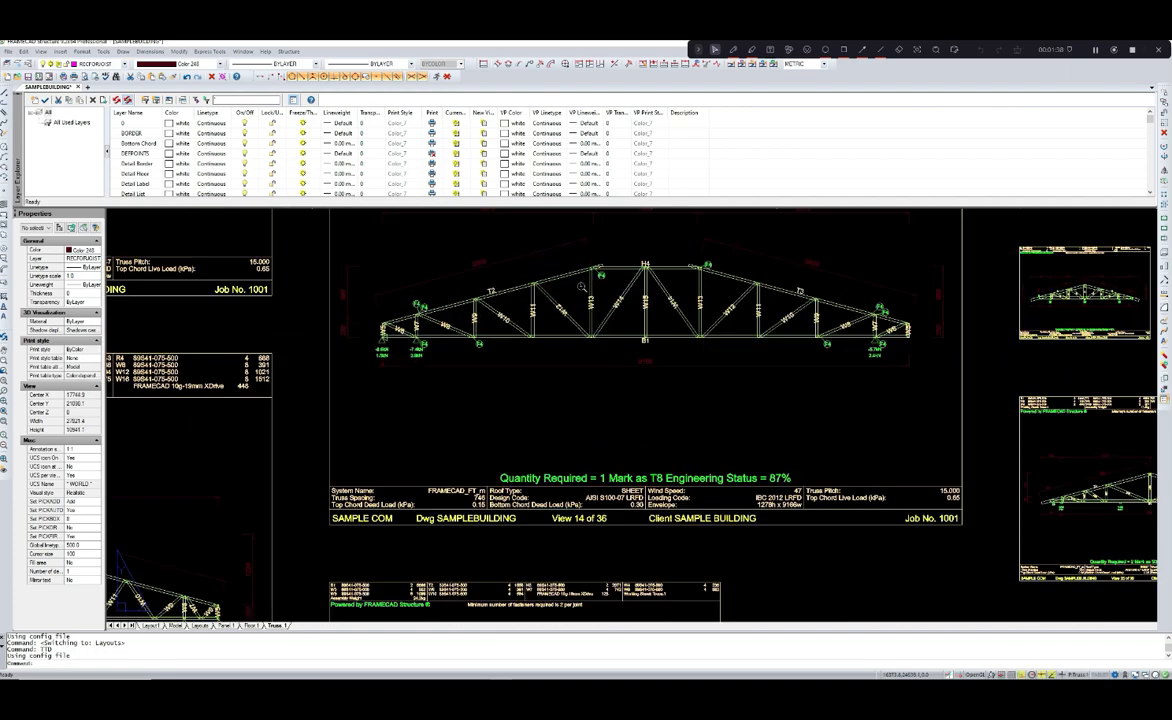
{"action": "scroll", "coordinate": [580, 286], "scroll_direction": "down", "scroll_amount": 4}
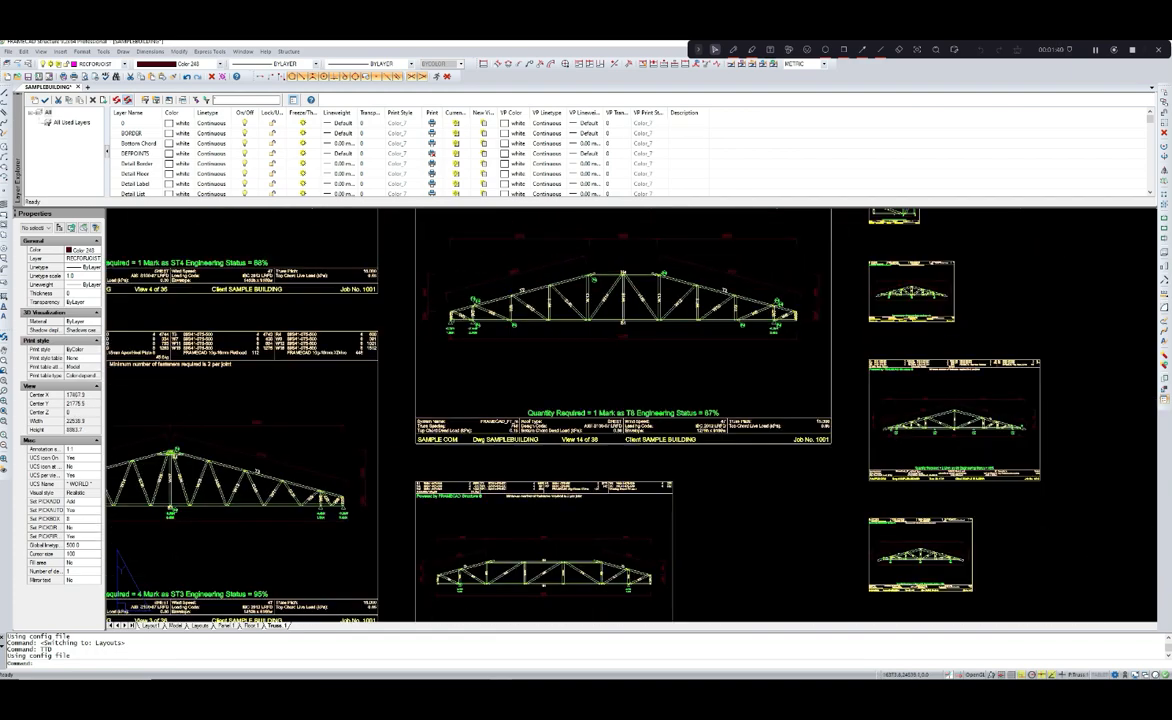
{"action": "middle_click_drag", "start_coordinate": [580, 286], "coordinate": [715, 260]}
{"action": "scroll", "coordinate": [466, 378], "scroll_direction": "up", "scroll_amount": 1}
{"action": "middle_click_drag", "start_coordinate": [466, 378], "coordinate": [566, 271]}
{"action": "middle_click_drag", "start_coordinate": [382, 393], "coordinate": [416, 359]}
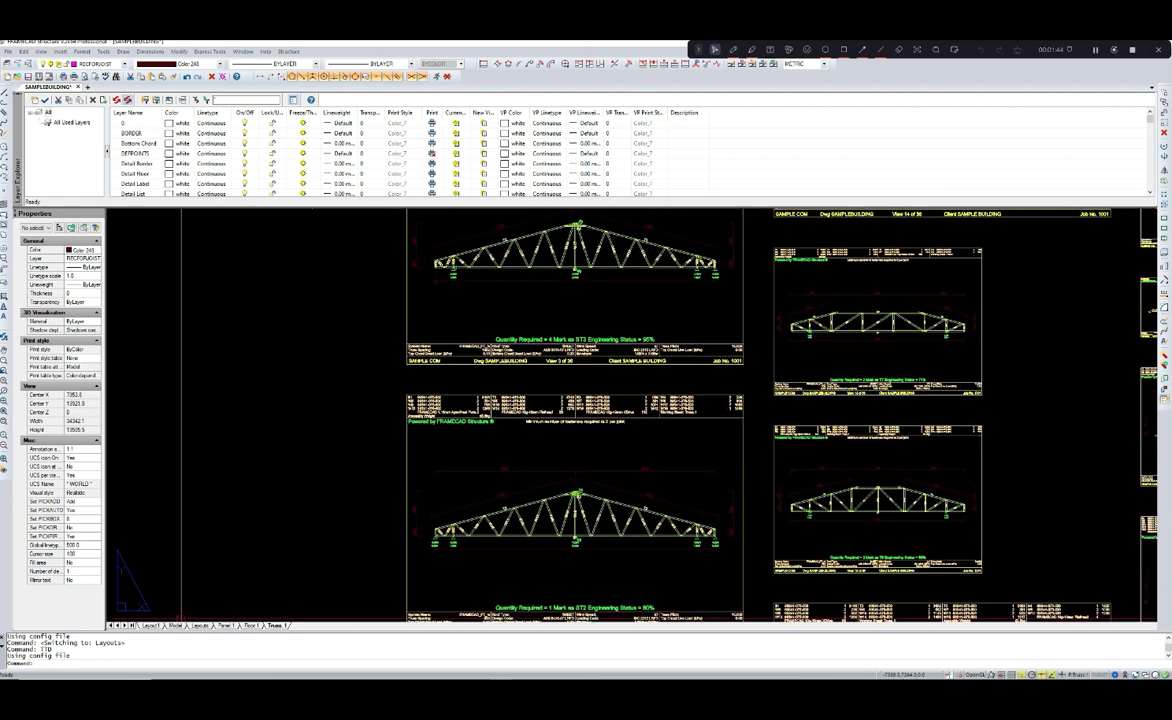
- Return to the model space and run T3D twice to delete the existing 3D truss entities and generate the trusses in 3D
{"action": "left_click", "coordinate": [176, 625]}
{"action": "middle_click_drag", "start_coordinate": [332, 555], "coordinate": [355, 520]}
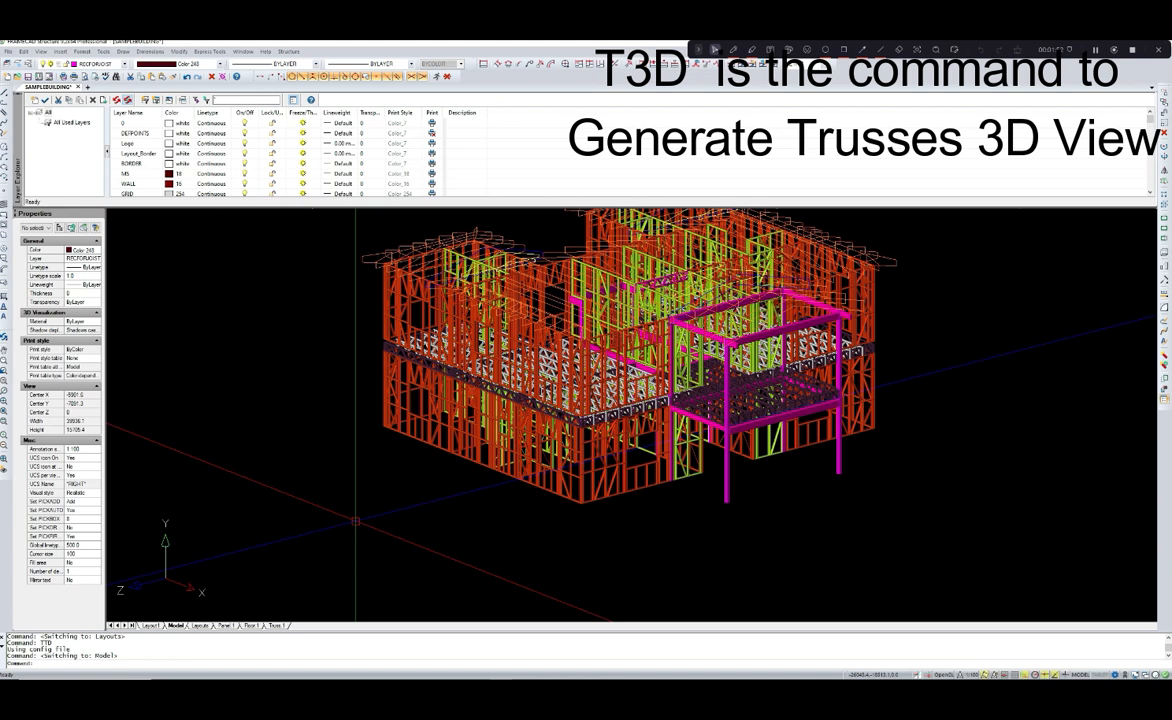
{"action": "type", "text": "3D"}
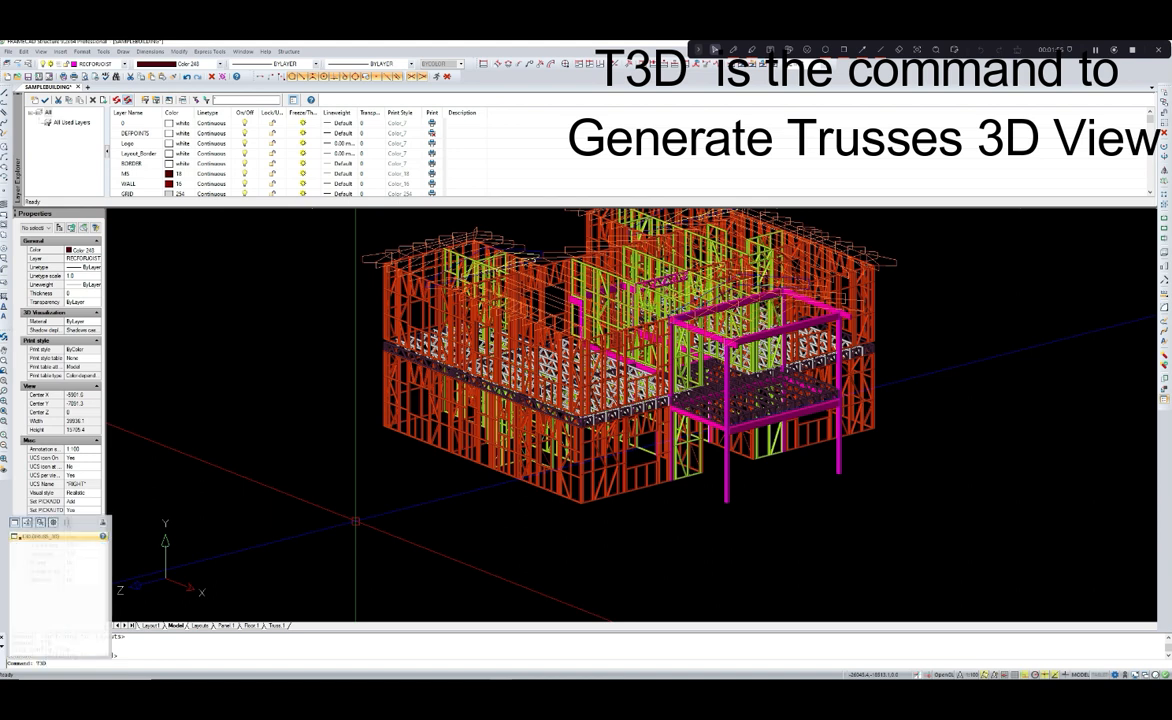
{"action": "key", "text": "Return"}
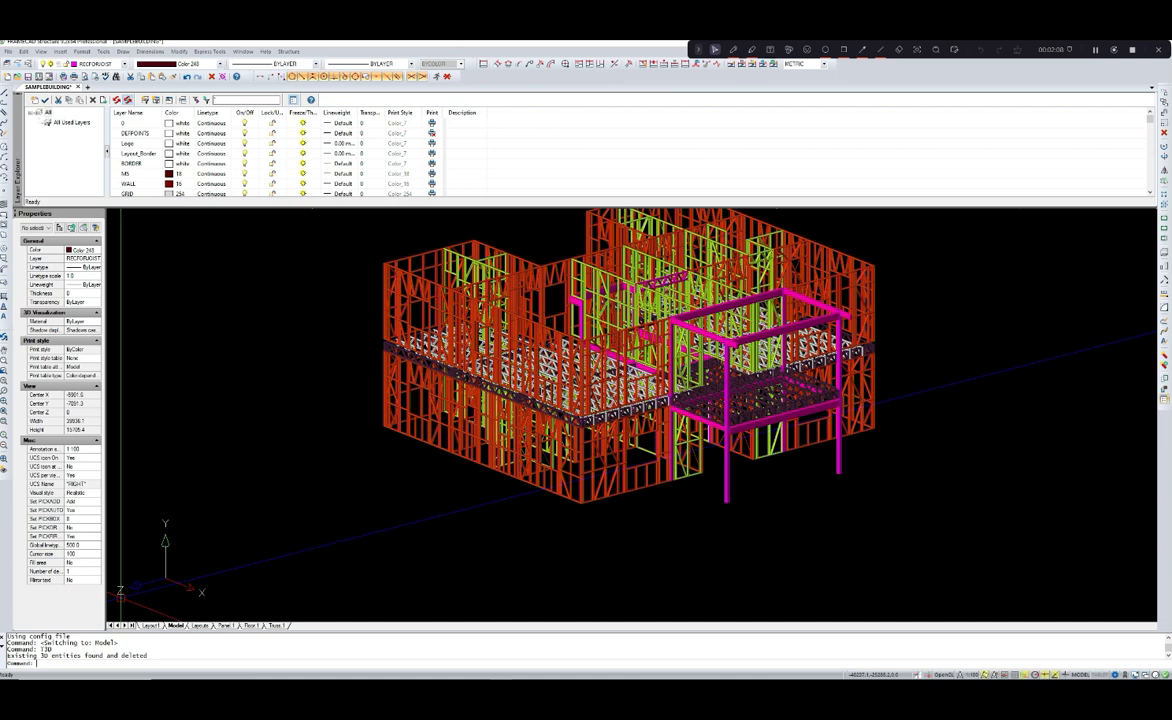
{"action": "type", "text": "T3D"}
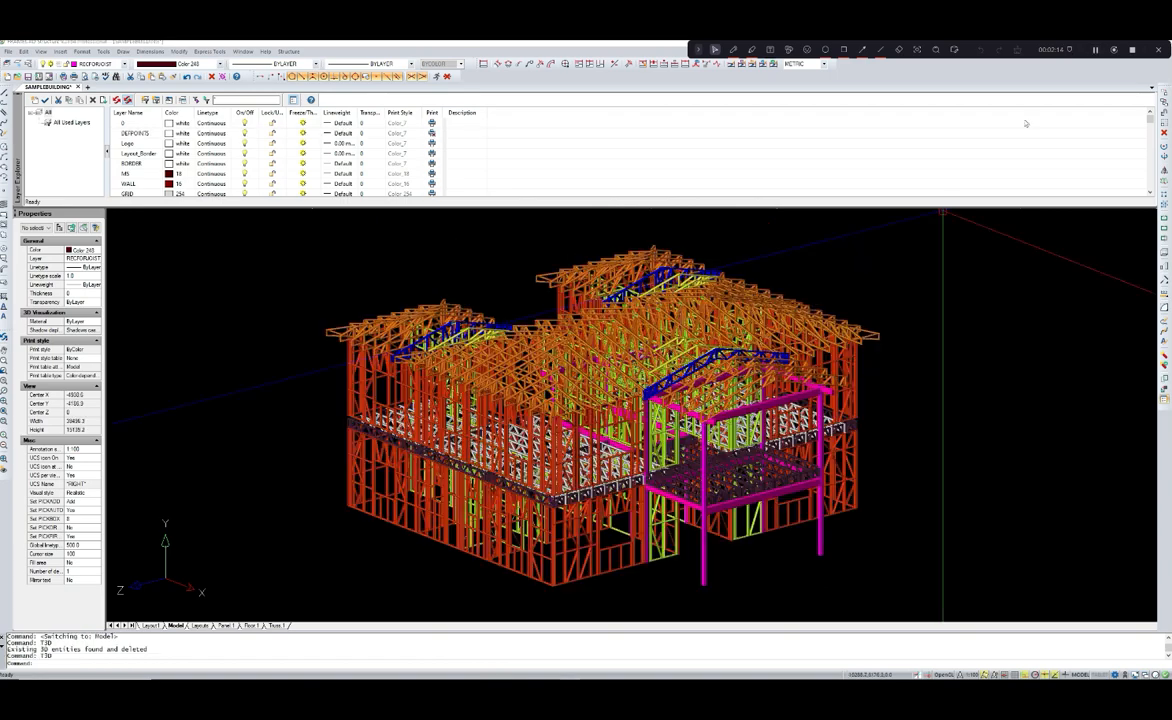
- Inspect the 3D roof trusses up close and in the context of the whole building frame
{"action": "scroll", "coordinate": [700, 400], "scroll_direction": "up", "scroll_amount": 5}
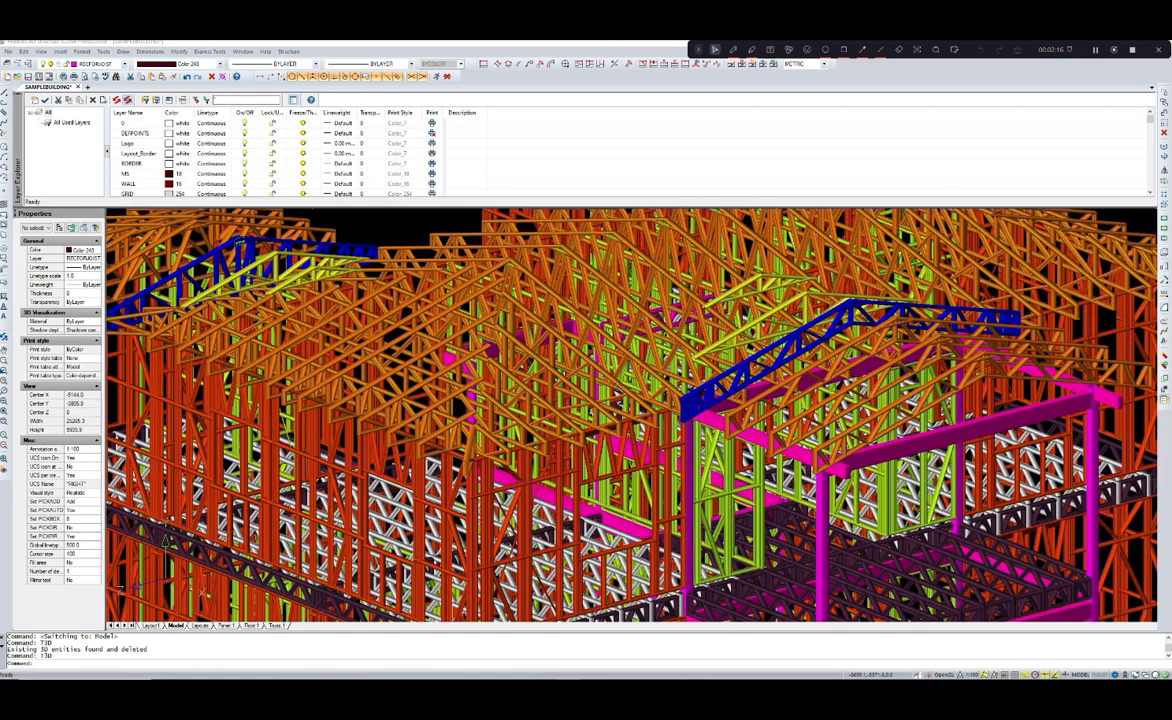
{"action": "scroll", "coordinate": [695, 410], "scroll_direction": "up", "scroll_amount": 3}
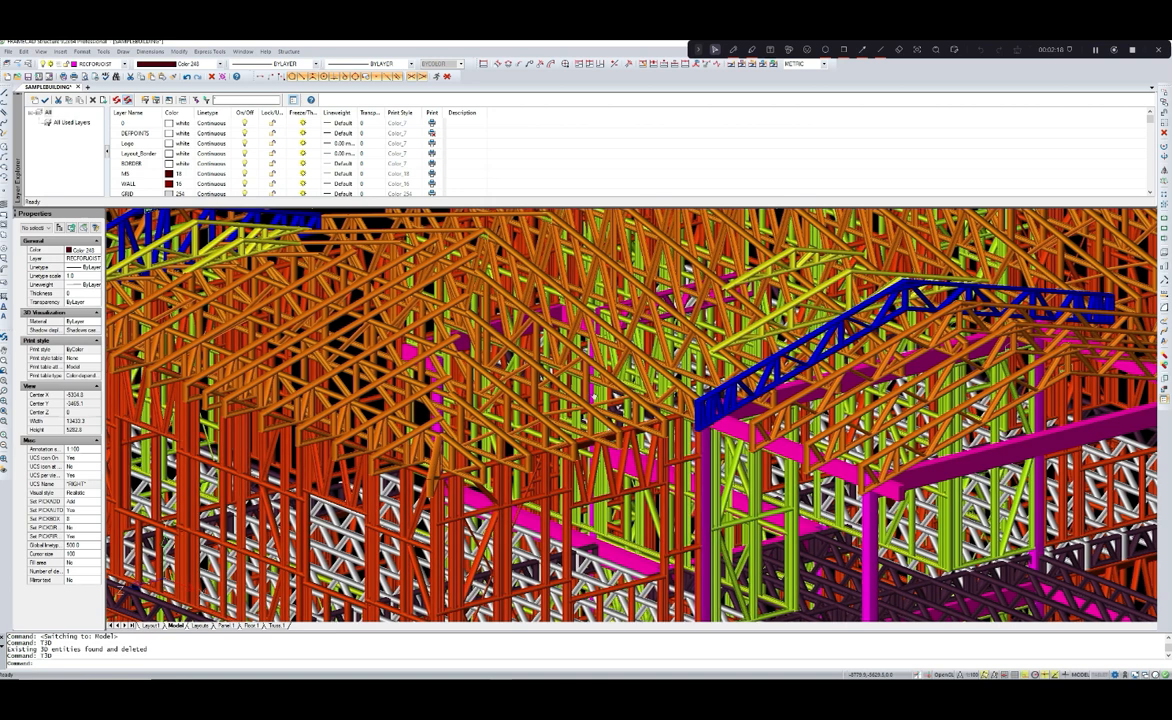
{"action": "middle_click_drag", "start_coordinate": [619, 408], "coordinate": [594, 410]}
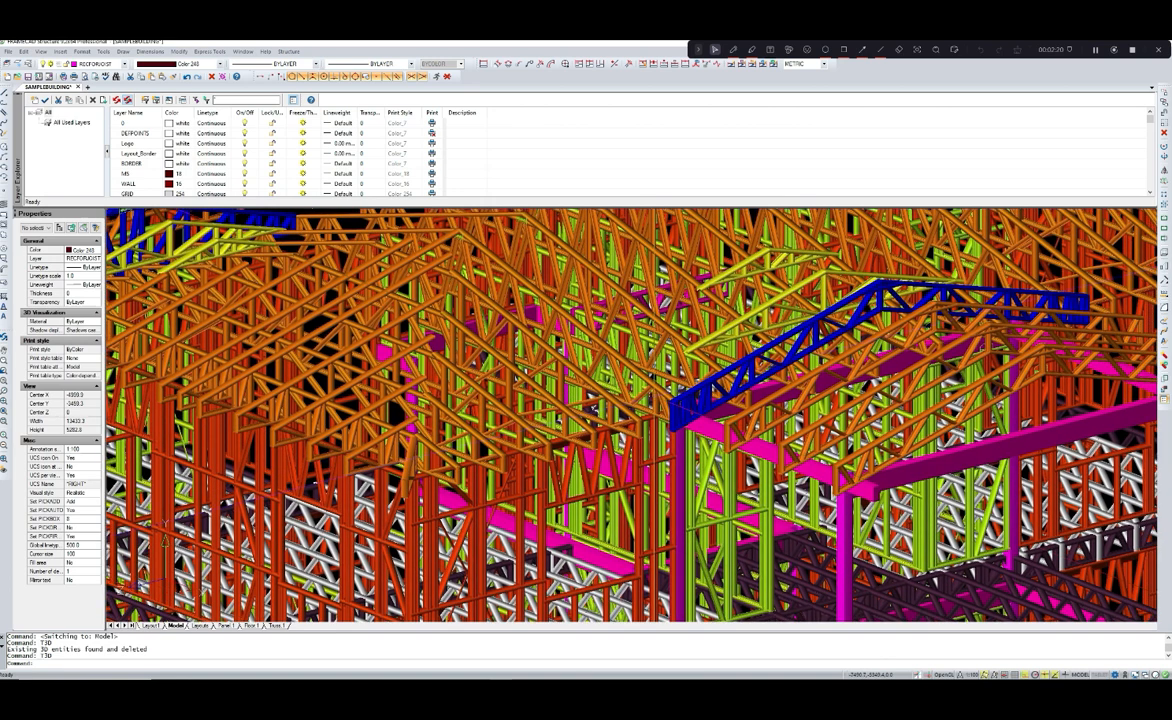
{"action": "scroll", "coordinate": [630, 415], "scroll_direction": "down", "scroll_amount": 2}
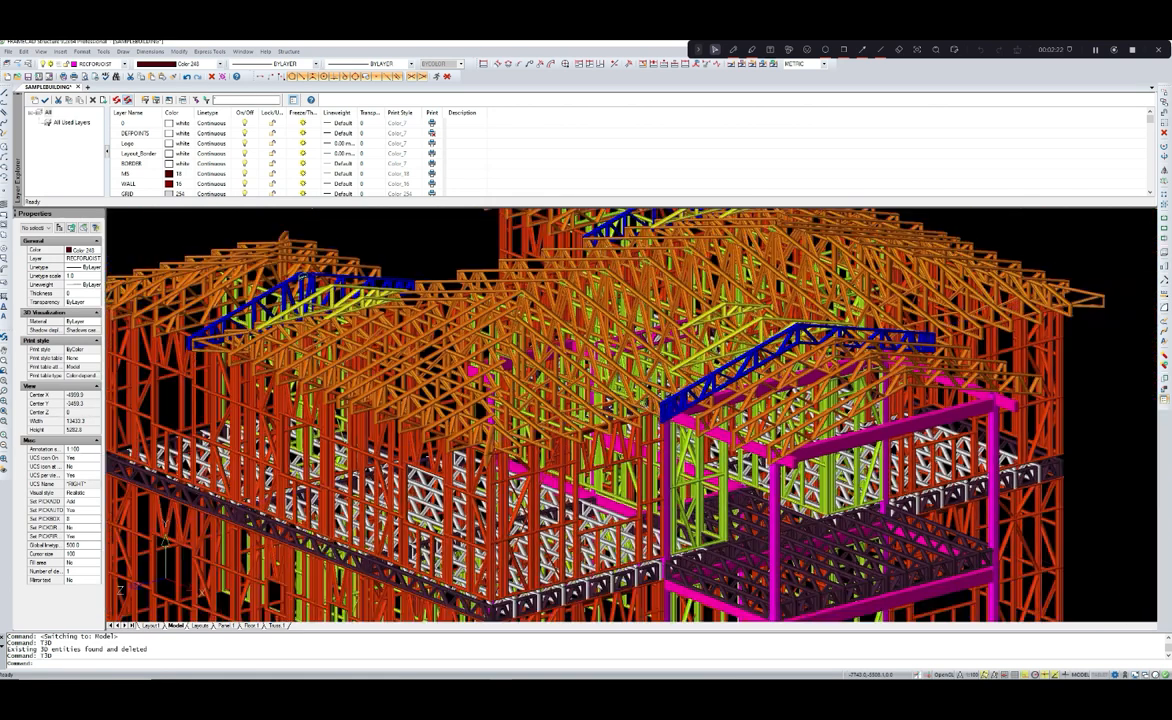
{"action": "scroll", "coordinate": [630, 415], "scroll_direction": "down", "scroll_amount": 3}
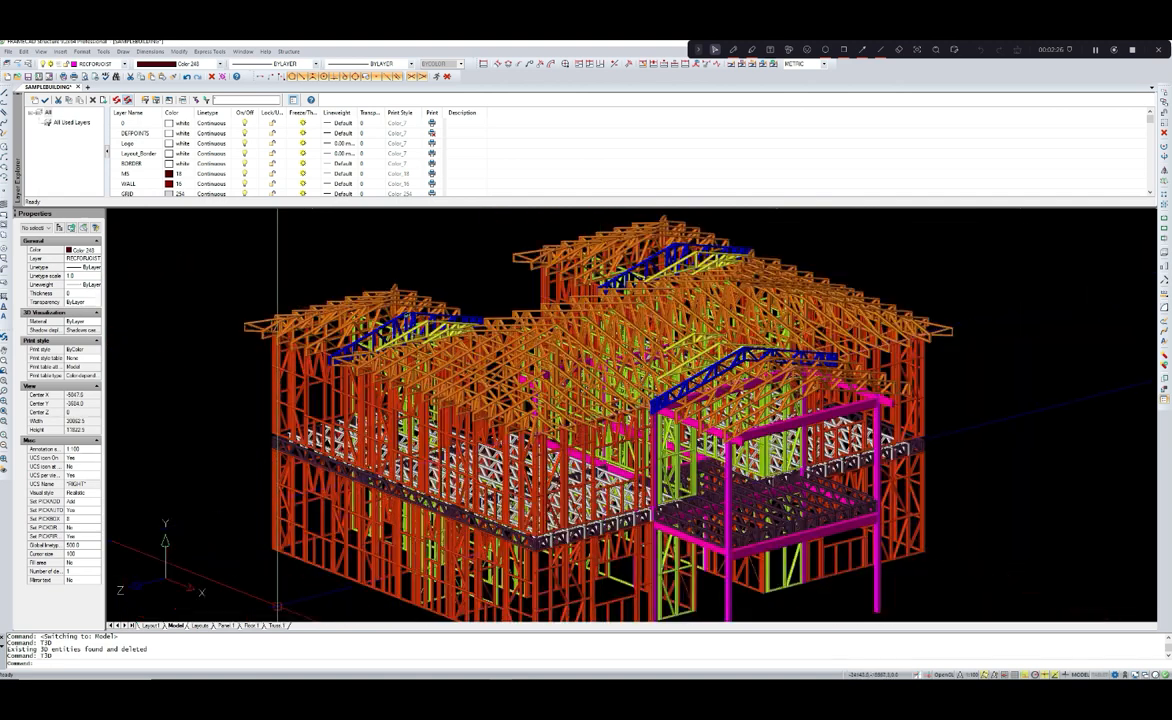
- Open the Truss.1 layout and review the ST2 detail sheet and the neighbouring truss sheets
{"action": "left_click", "coordinate": [275, 625]}
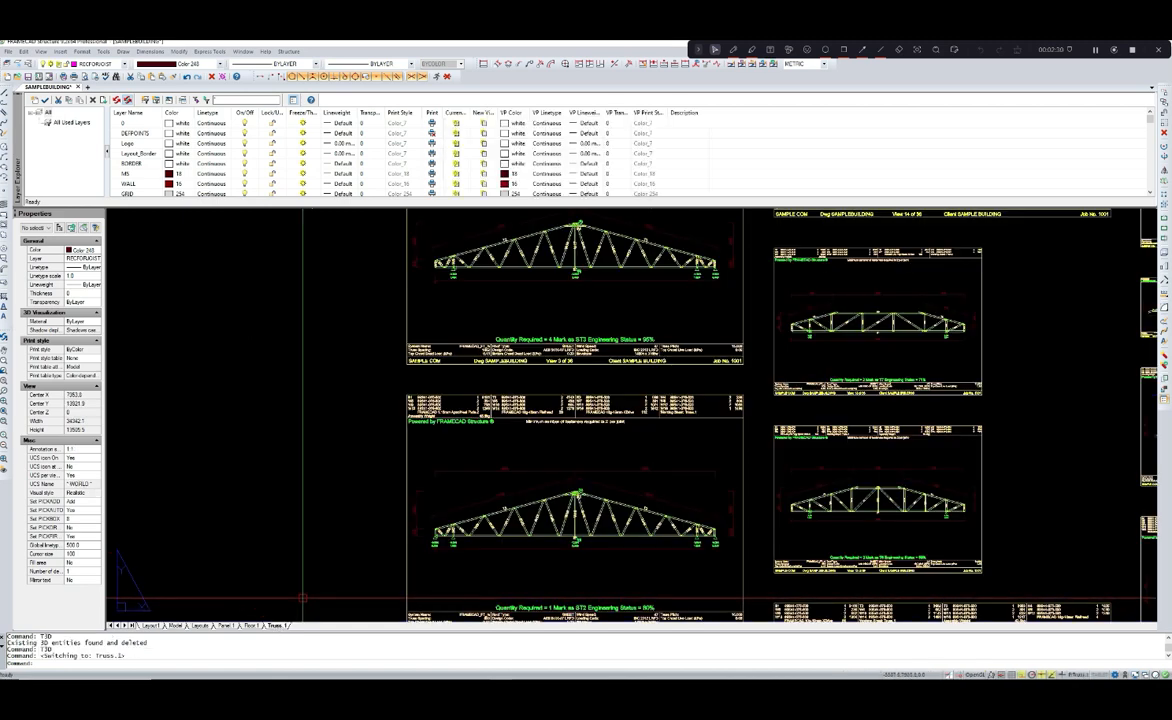
{"action": "scroll", "coordinate": [538, 550], "scroll_direction": "up", "scroll_amount": 1}
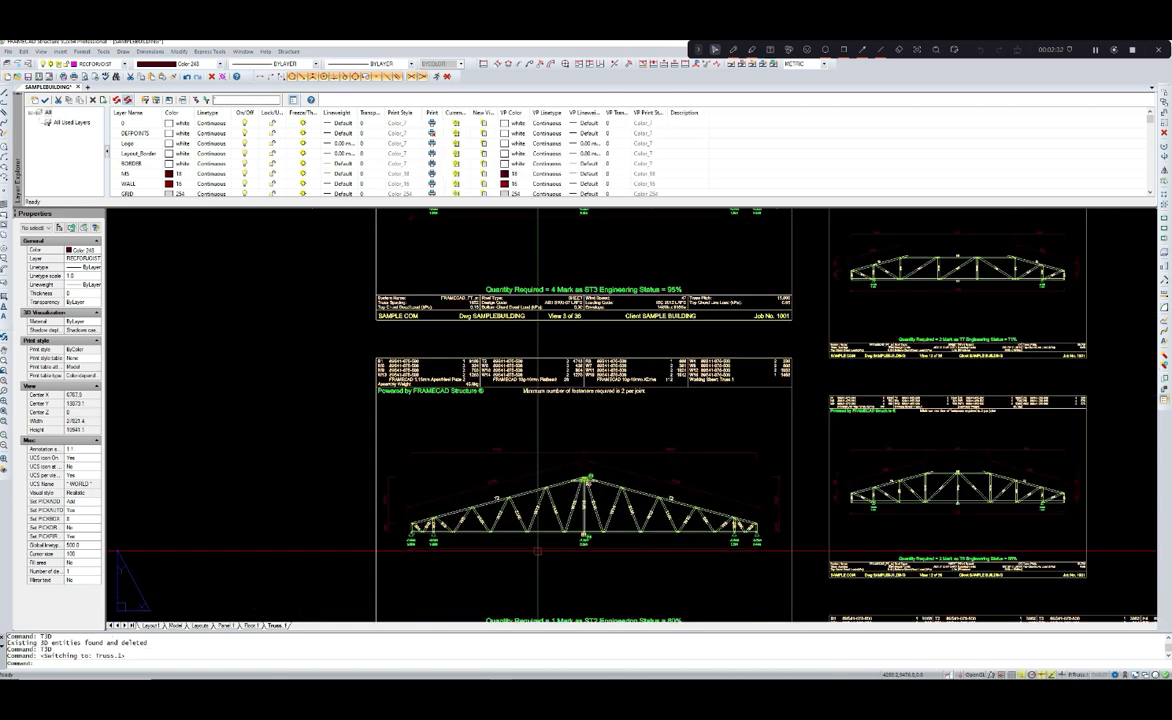
{"action": "scroll", "coordinate": [538, 551], "scroll_direction": "up", "scroll_amount": 2}
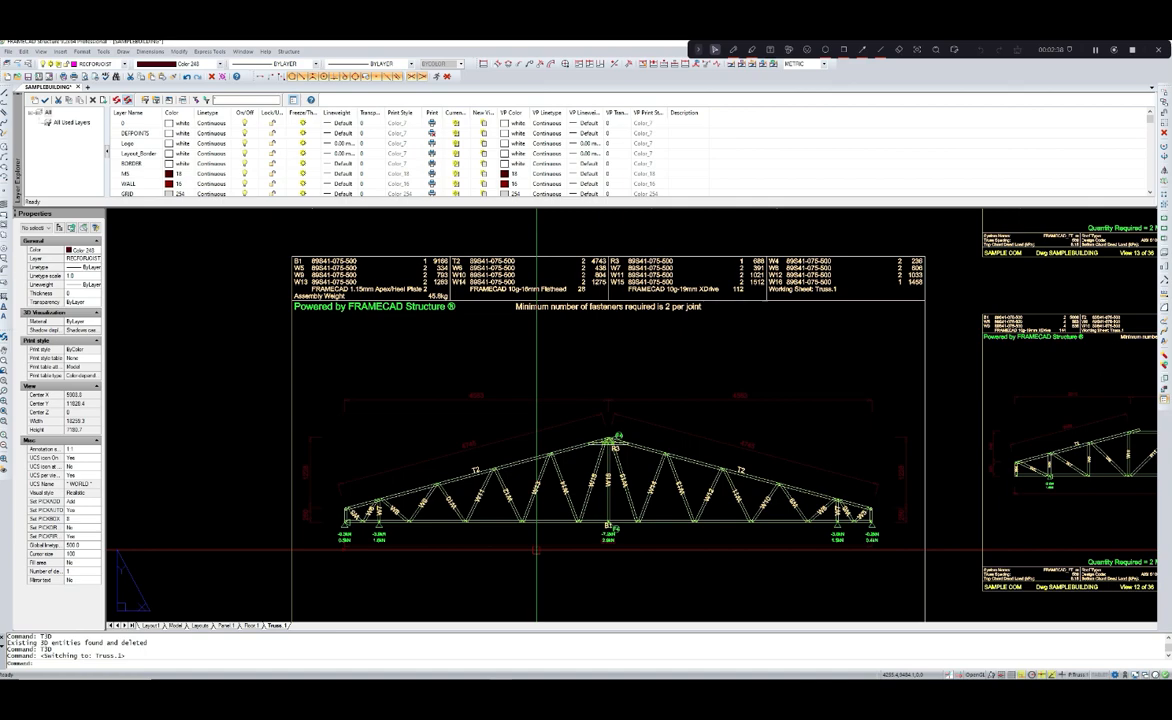
{"action": "scroll", "coordinate": [537, 548], "scroll_direction": "down", "scroll_amount": 2}
{"action": "middle_click_drag", "start_coordinate": [576, 547], "coordinate": [502, 565]}
{"action": "scroll", "coordinate": [503, 565], "scroll_direction": "down", "scroll_amount": 2}
{"action": "middle_click_drag", "start_coordinate": [691, 541], "coordinate": [581, 560]}
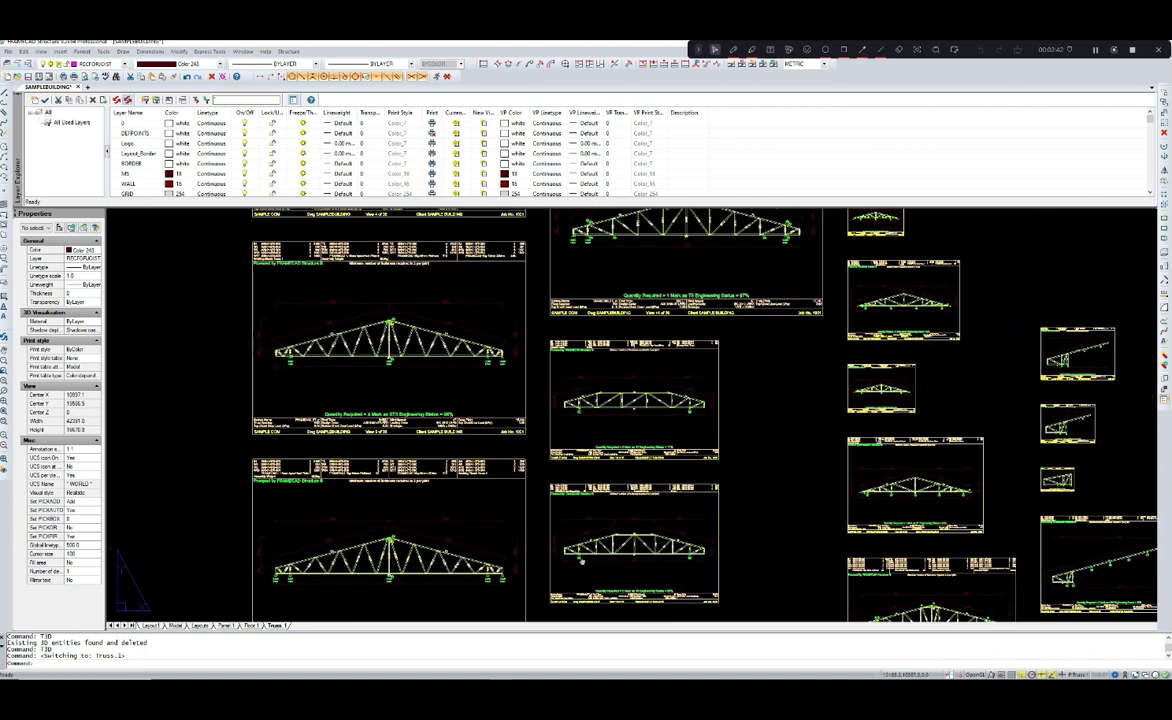
{"action": "middle_click_drag", "start_coordinate": [662, 460], "coordinate": [632, 503]}
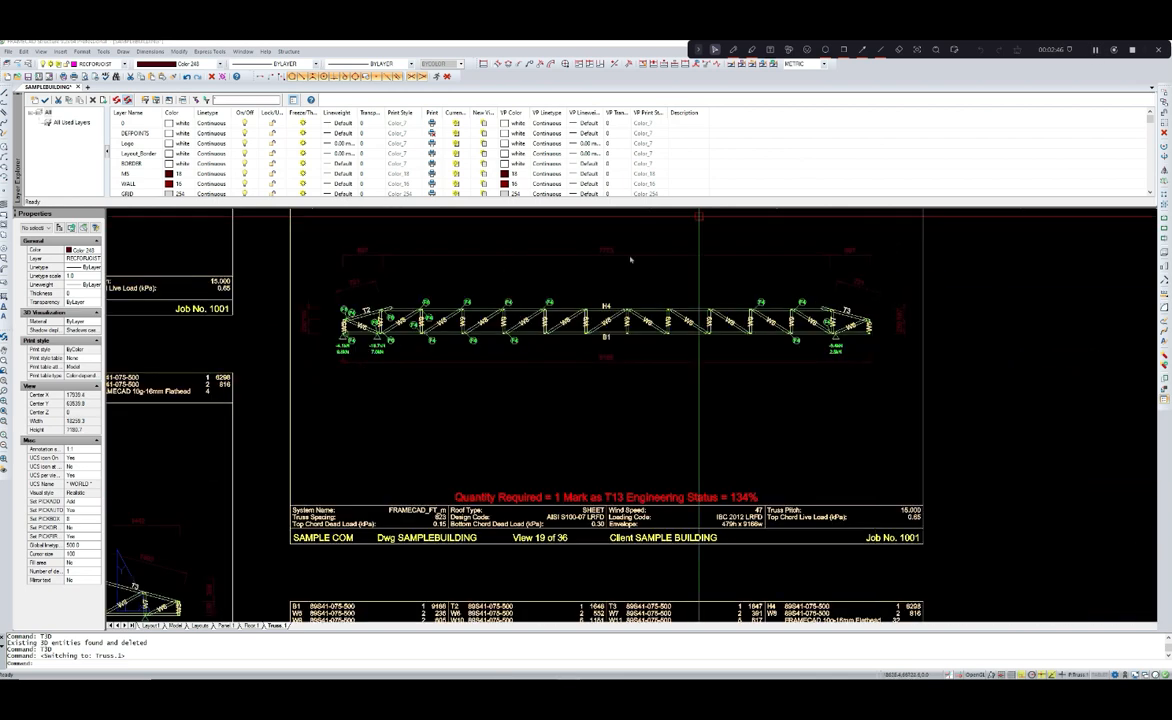
- Examine the T13 truss detail sheet, checking its web members, fastener marks, support reactions and engineering status
{"action": "middle_click_drag", "start_coordinate": [485, 354], "coordinate": [559, 368]}
{"action": "scroll", "coordinate": [443, 350], "scroll_direction": "up", "scroll_amount": 3}
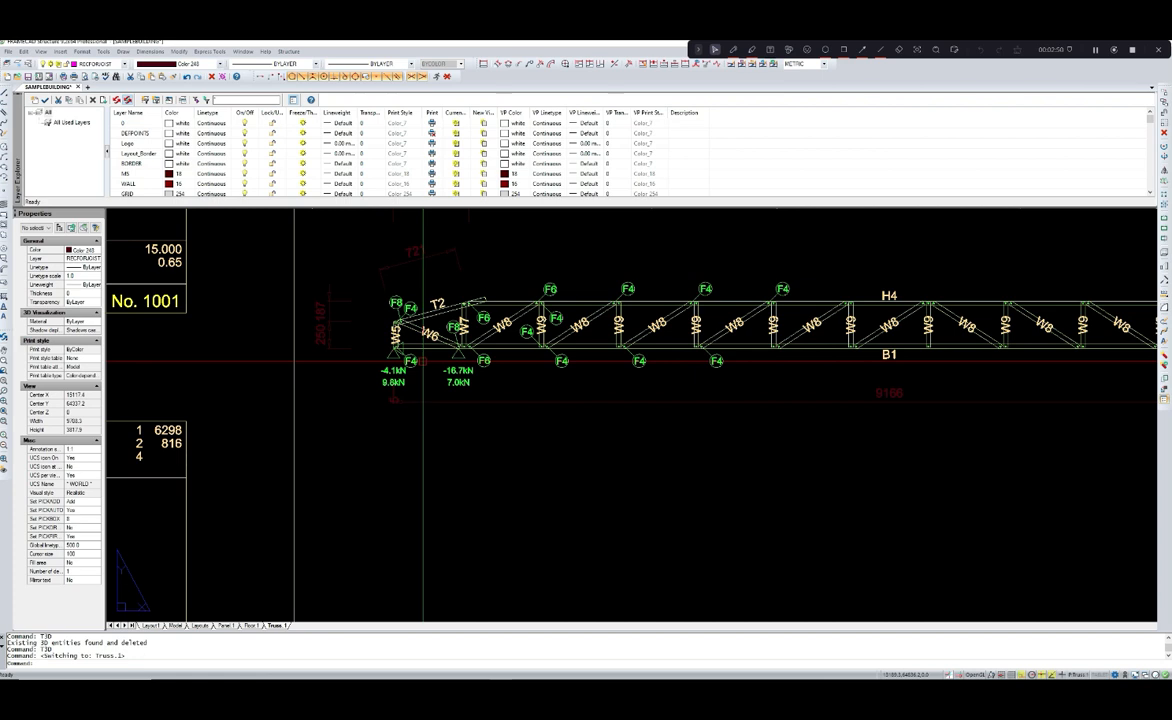
{"action": "scroll", "coordinate": [423, 361], "scroll_direction": "down", "scroll_amount": 3}
{"action": "middle_click_drag", "start_coordinate": [748, 382], "coordinate": [824, 388]}
{"action": "scroll", "coordinate": [499, 357], "scroll_direction": "up", "scroll_amount": 3}
{"action": "middle_click_drag", "start_coordinate": [423, 361], "coordinate": [462, 359]}
{"action": "scroll", "coordinate": [462, 358], "scroll_direction": "up", "scroll_amount": 2}
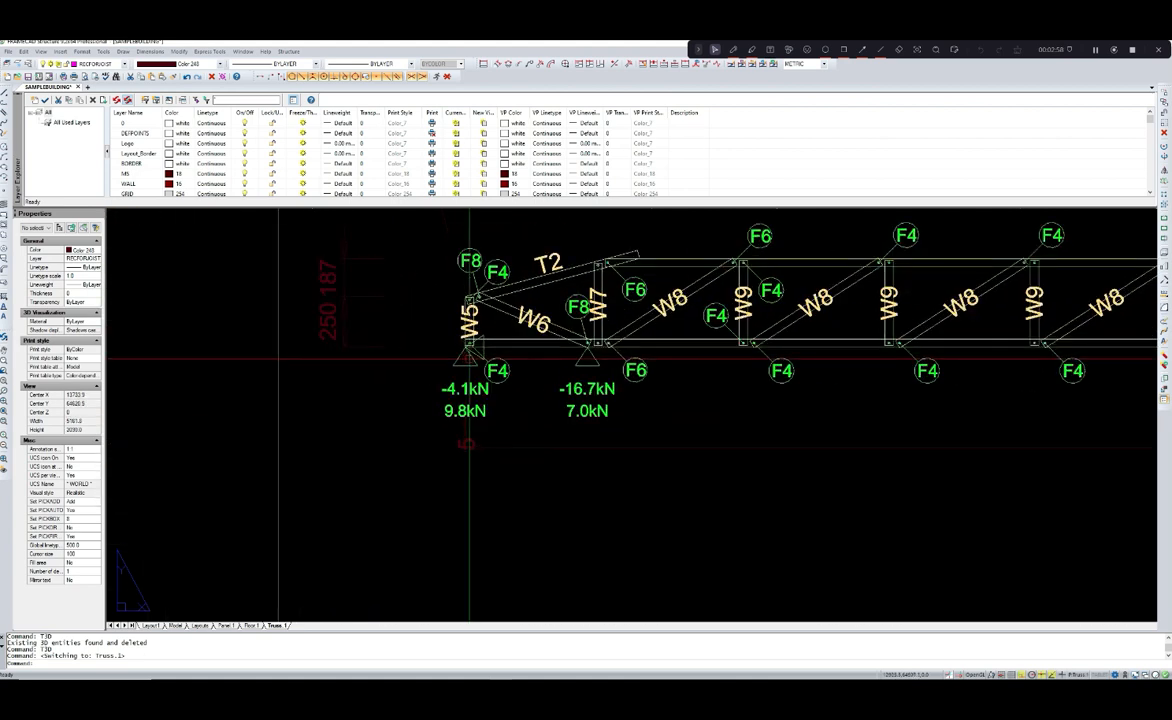
{"action": "scroll", "coordinate": [470, 358], "scroll_direction": "down", "scroll_amount": 3}
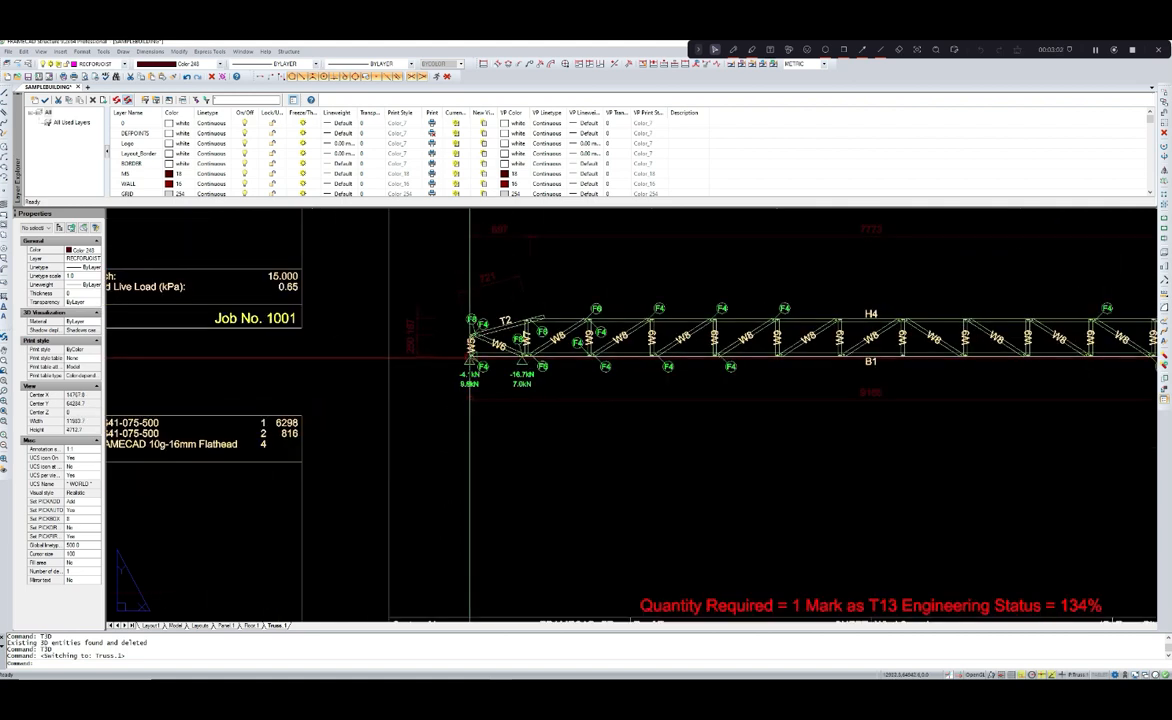
{"action": "scroll", "coordinate": [470, 358], "scroll_direction": "down", "scroll_amount": 2}
{"action": "scroll", "coordinate": [470, 358], "scroll_direction": "down", "scroll_amount": 2}
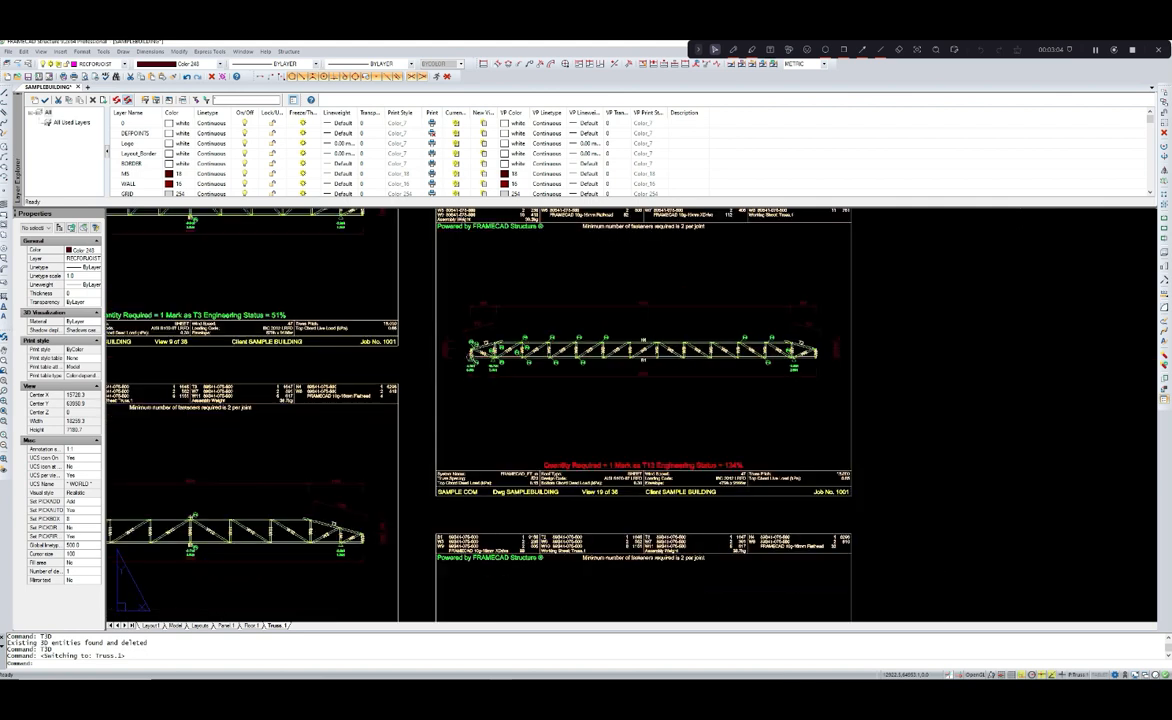
{"action": "scroll", "coordinate": [474, 360], "scroll_direction": "up", "scroll_amount": 2}
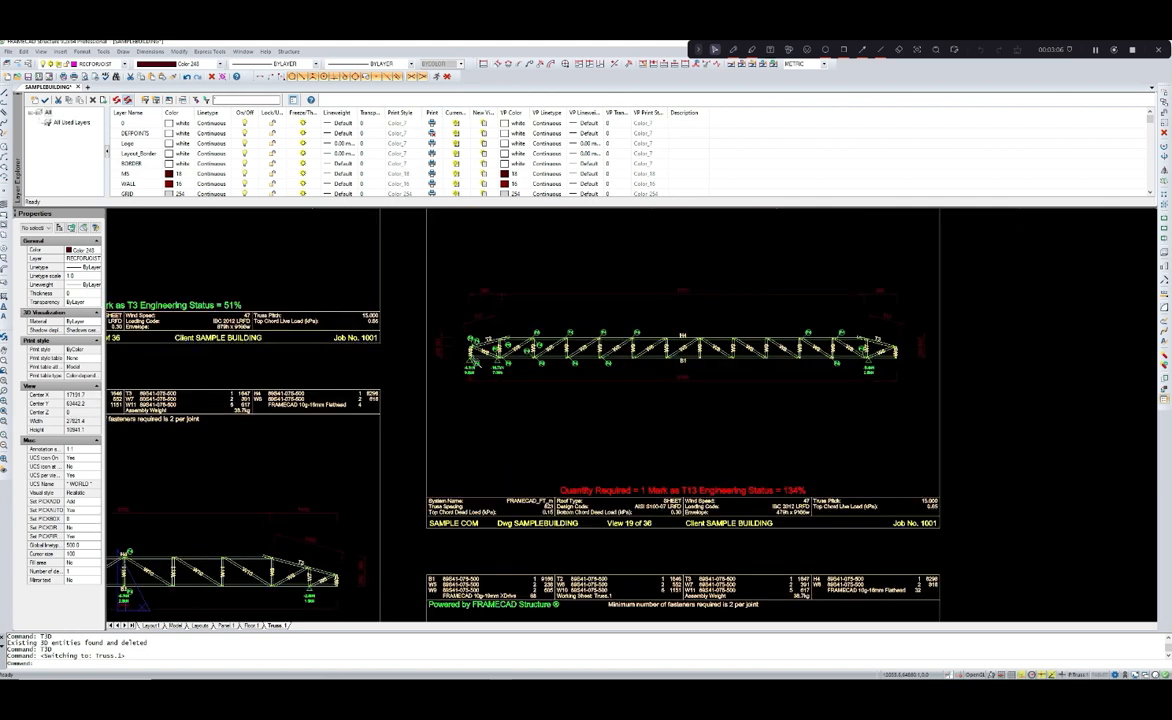
- Compare the T13 sheet with its neighbouring truss sheets and examine the closely spaced supports at the truss's T2 end
{"action": "scroll", "coordinate": [474, 360], "scroll_direction": "down", "scroll_amount": 3}
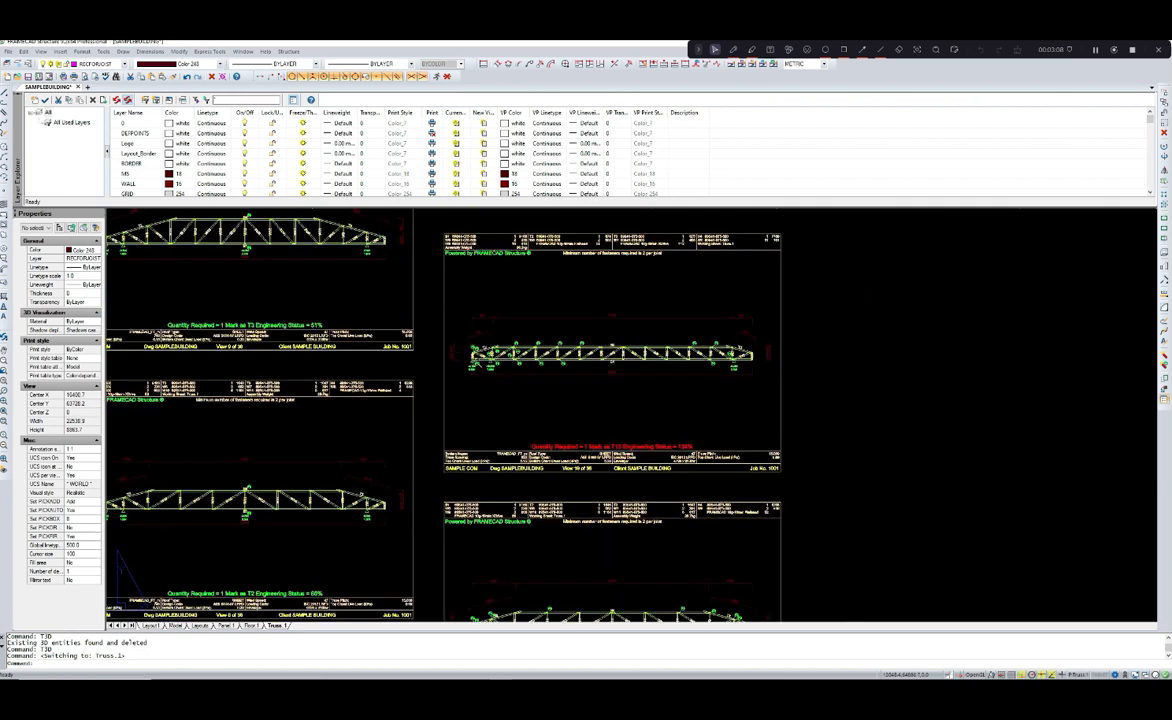
{"action": "scroll", "coordinate": [474, 358], "scroll_direction": "up", "scroll_amount": 3}
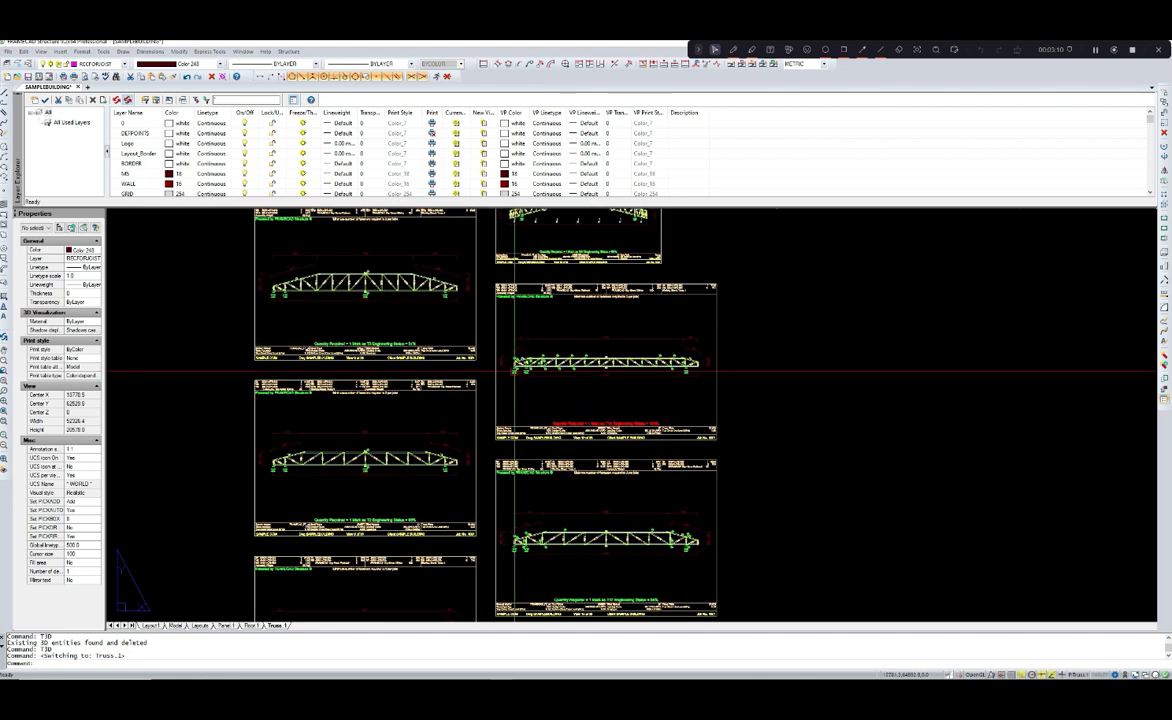
{"action": "scroll", "coordinate": [522, 372], "scroll_direction": "up", "scroll_amount": 2}
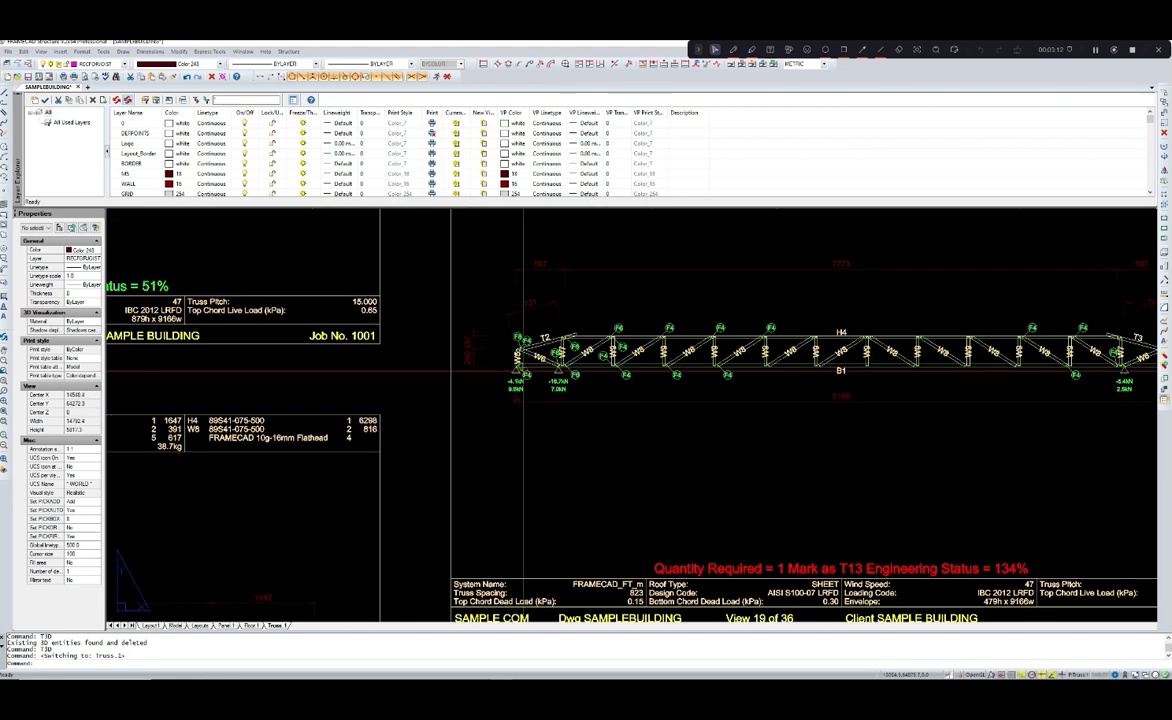
{"action": "scroll", "coordinate": [522, 372], "scroll_direction": "down", "scroll_amount": 3}
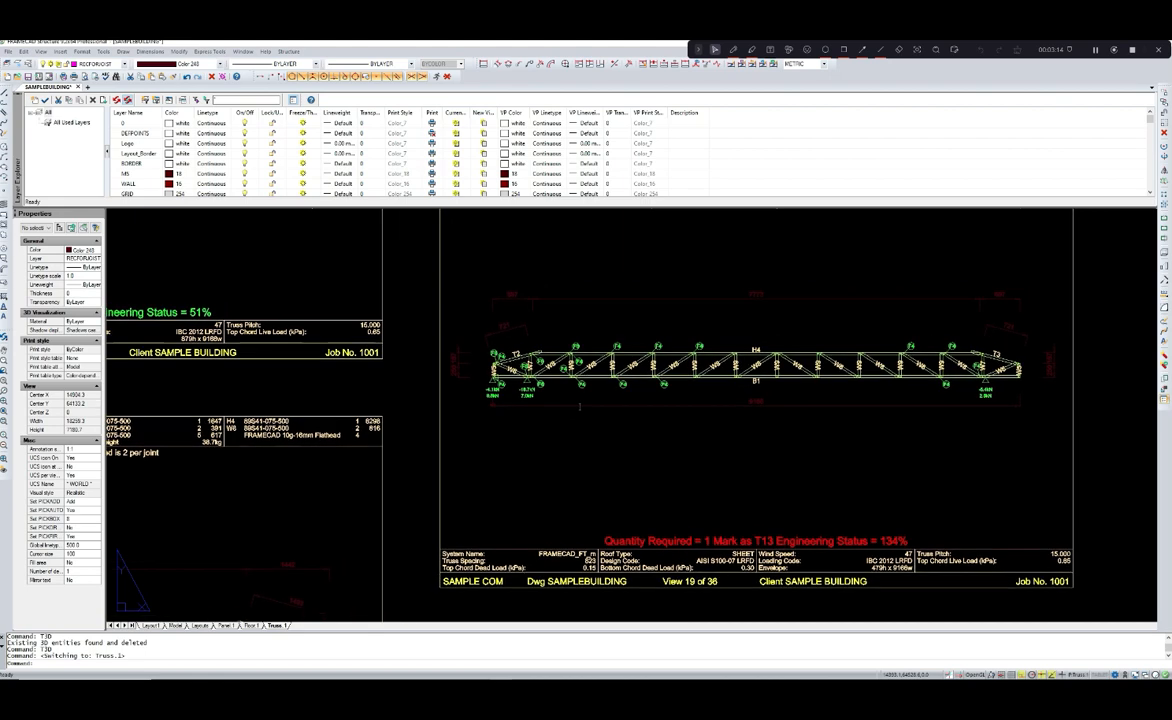
{"action": "scroll", "coordinate": [465, 380], "scroll_direction": "up", "scroll_amount": 2}
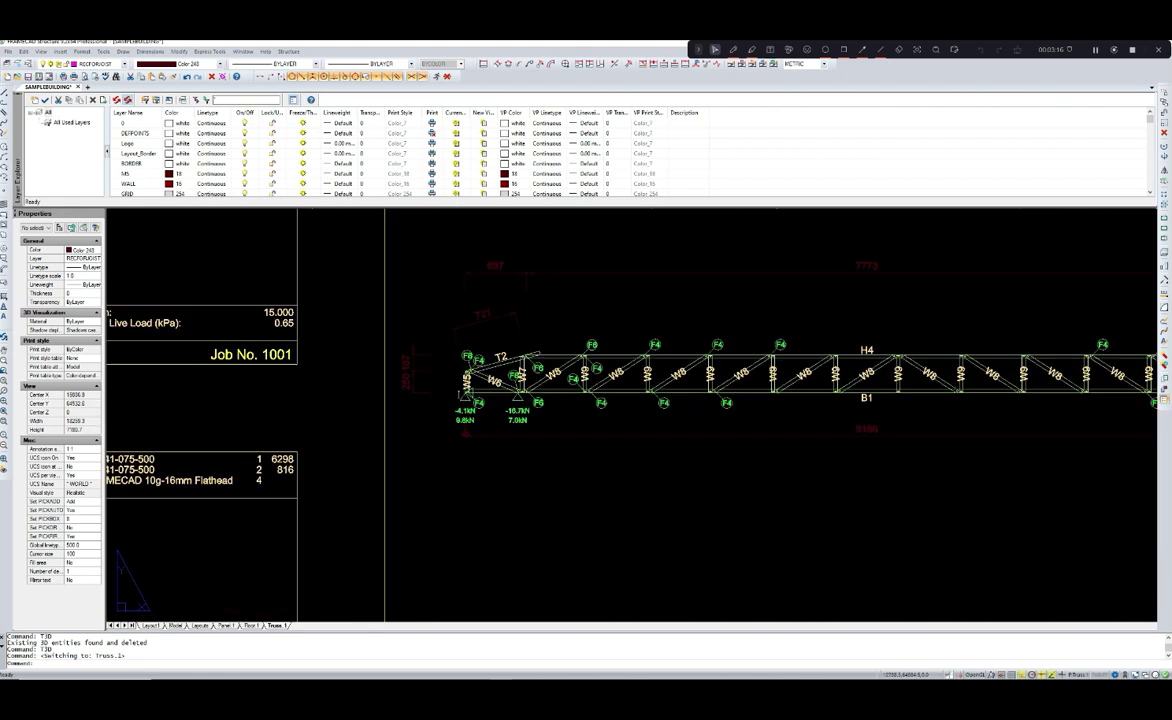
{"action": "scroll", "coordinate": [466, 382], "scroll_direction": "up", "scroll_amount": 1}
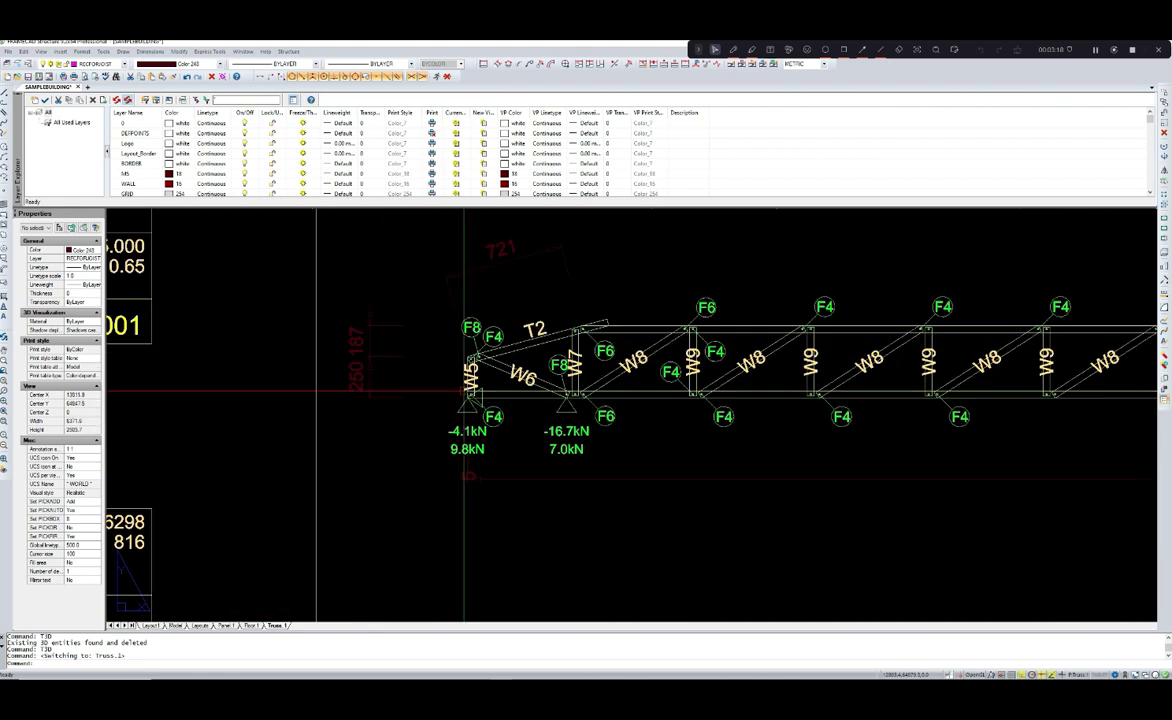
{"action": "scroll", "coordinate": [466, 382], "scroll_direction": "down", "scroll_amount": 4}
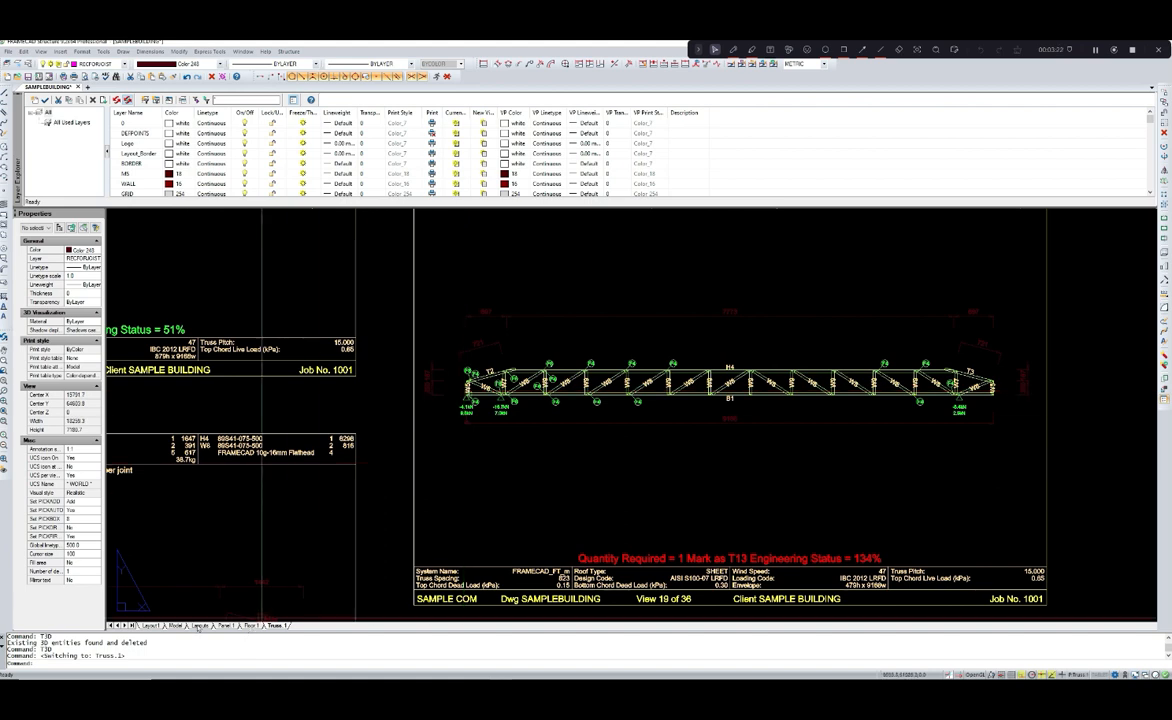
- Open the Layouts layout and locate truss T13 beside girder GI3 in the roof truss plan
{"action": "left_click", "coordinate": [200, 625]}
{"action": "scroll", "coordinate": [675, 458], "scroll_direction": "up", "scroll_amount": 3}
{"action": "scroll", "coordinate": [675, 458], "scroll_direction": "up", "scroll_amount": 5}
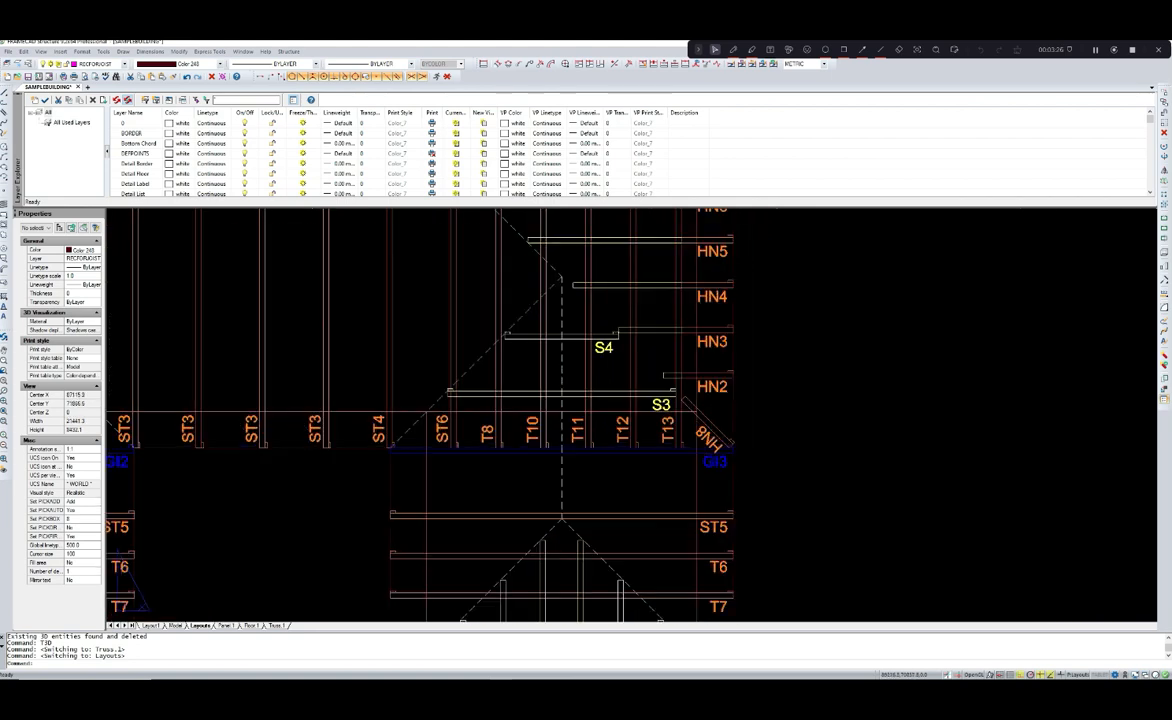
{"action": "scroll", "coordinate": [660, 450], "scroll_direction": "down", "scroll_amount": 1}
{"action": "mouse_move", "coordinate": [648, 470]}
{"action": "middle_mouse_down"}
{"action": "mouse_move", "coordinate": [655, 484]}
{"action": "mouse_move", "coordinate": [685, 488]}
{"action": "middle_mouse_up"}
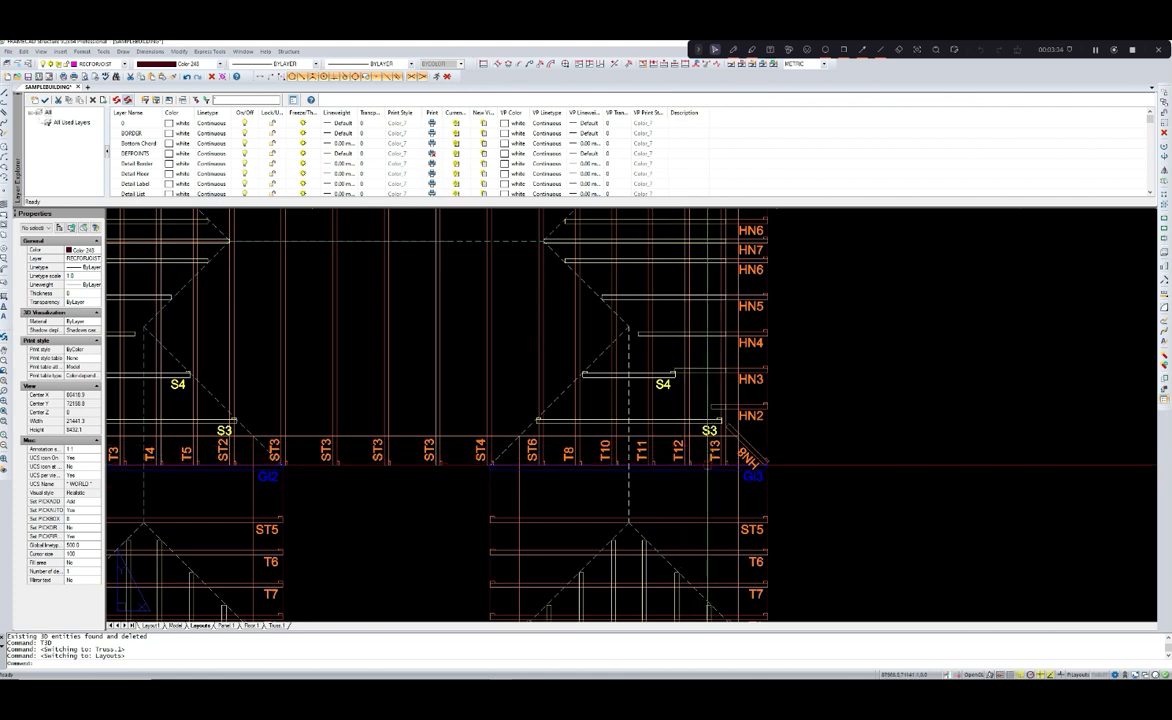
{"action": "scroll", "coordinate": [648, 463], "scroll_direction": "down", "scroll_amount": 2}
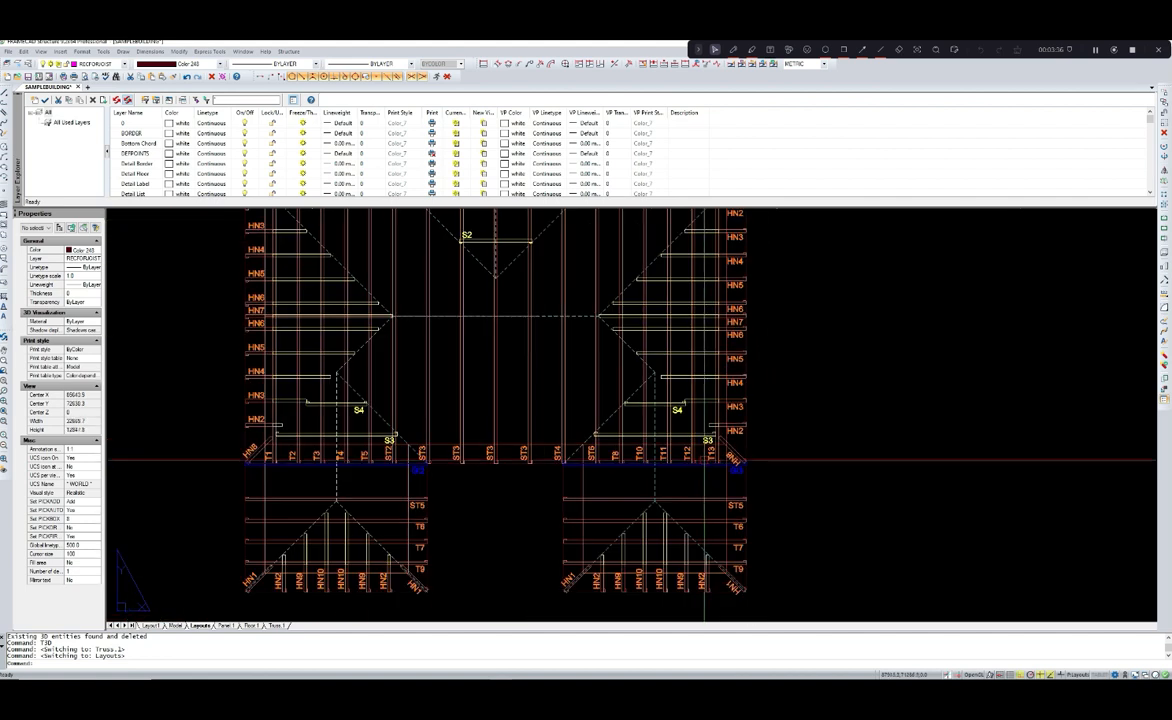
{"action": "scroll", "coordinate": [512, 472], "scroll_direction": "up", "scroll_amount": 3}
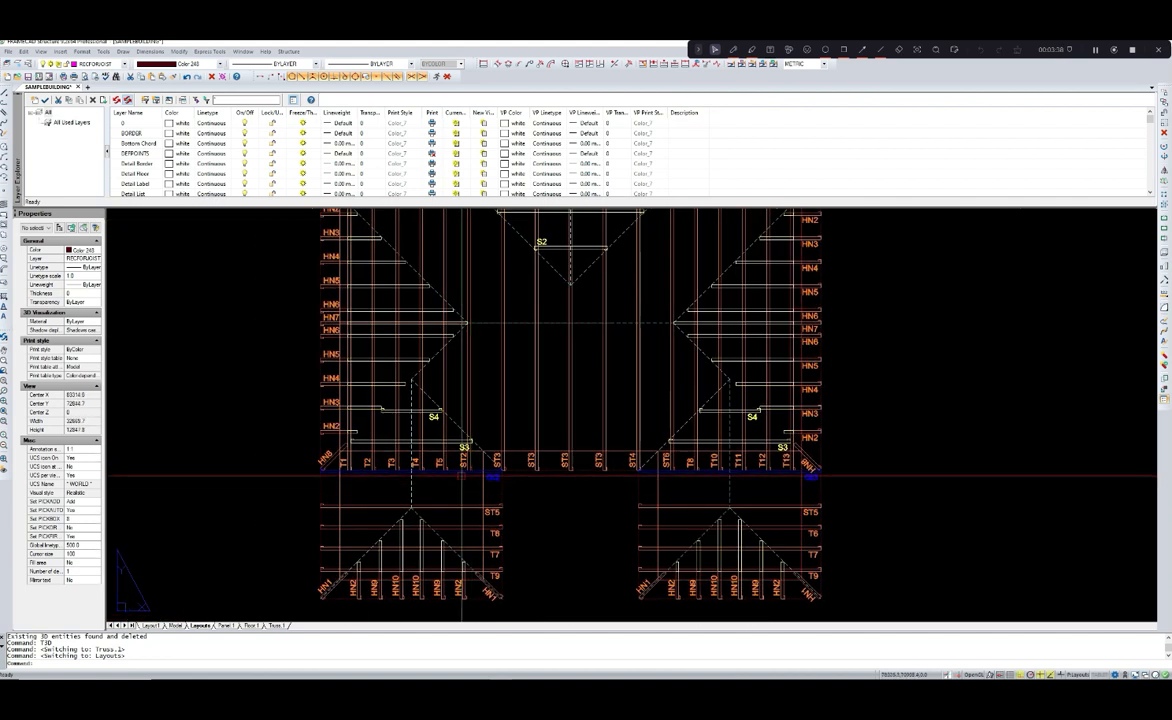
- Examine how trusses T1 to T5, ST2 and ST3 meet girder GI2, and compare them with the trusses along GI3
{"action": "scroll", "coordinate": [495, 482], "scroll_direction": "down", "scroll_amount": 1}
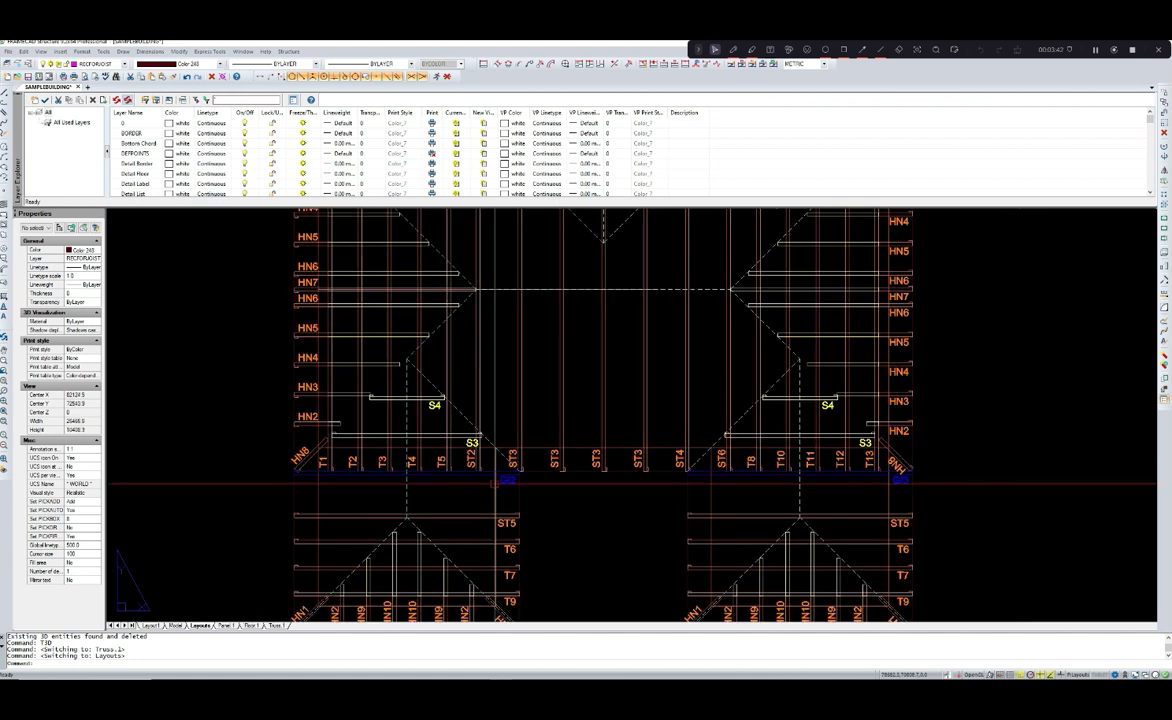
{"action": "scroll", "coordinate": [501, 477], "scroll_direction": "up", "scroll_amount": 3}
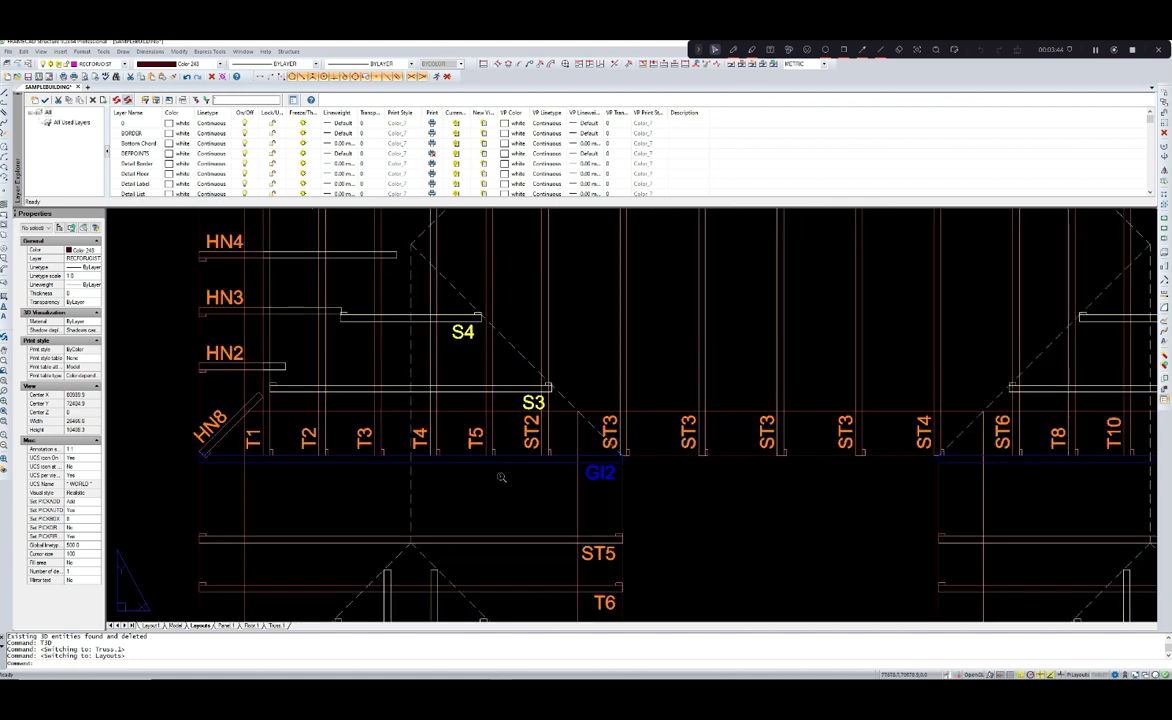
{"action": "scroll", "coordinate": [501, 477], "scroll_direction": "down", "scroll_amount": 2}
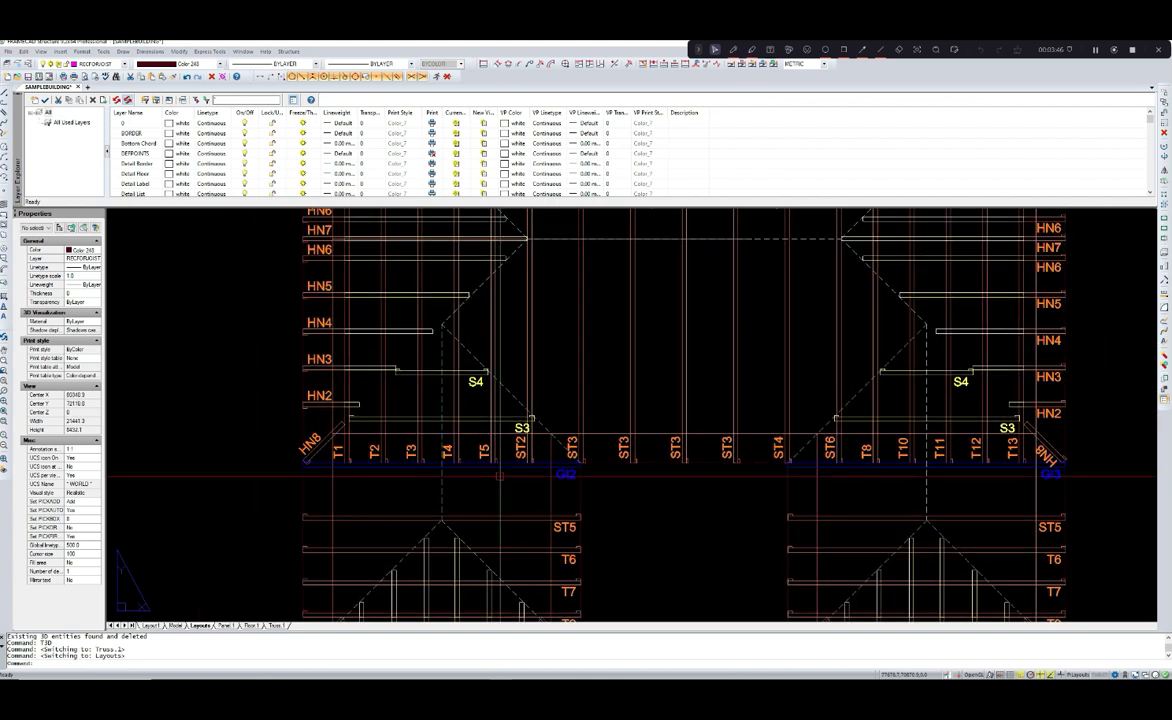
{"action": "middle_click_drag", "start_coordinate": [499, 475], "coordinate": [479, 499]}
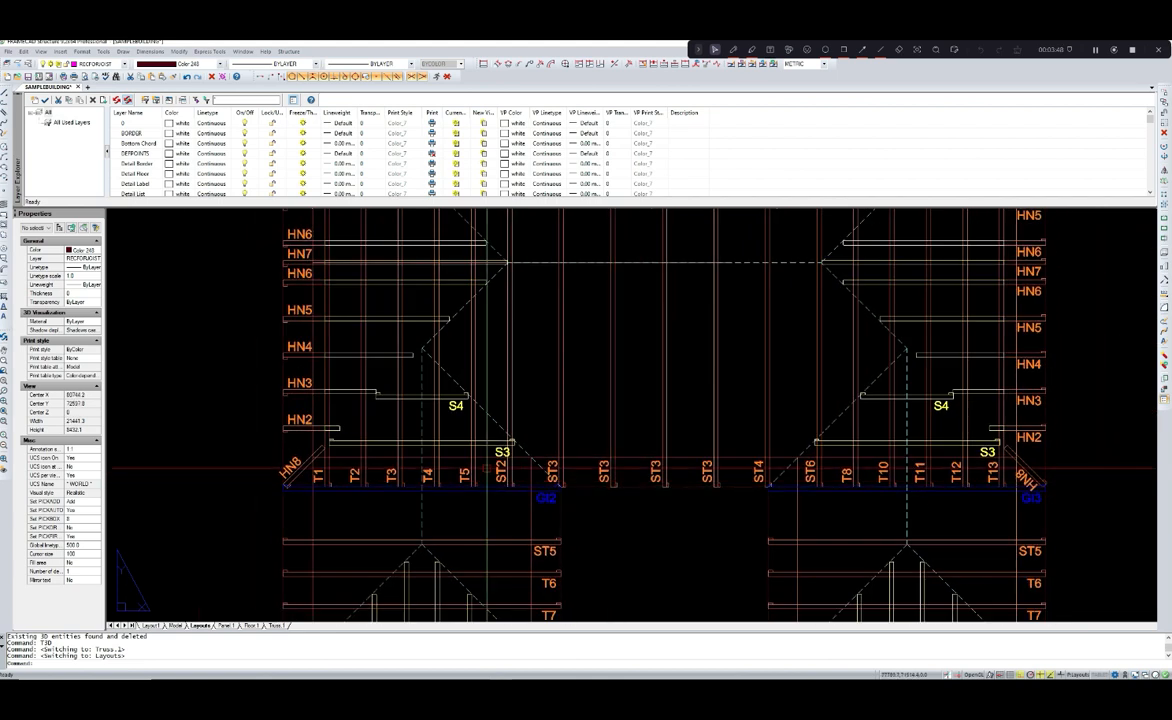
{"action": "scroll", "coordinate": [487, 470], "scroll_direction": "up", "scroll_amount": 3}
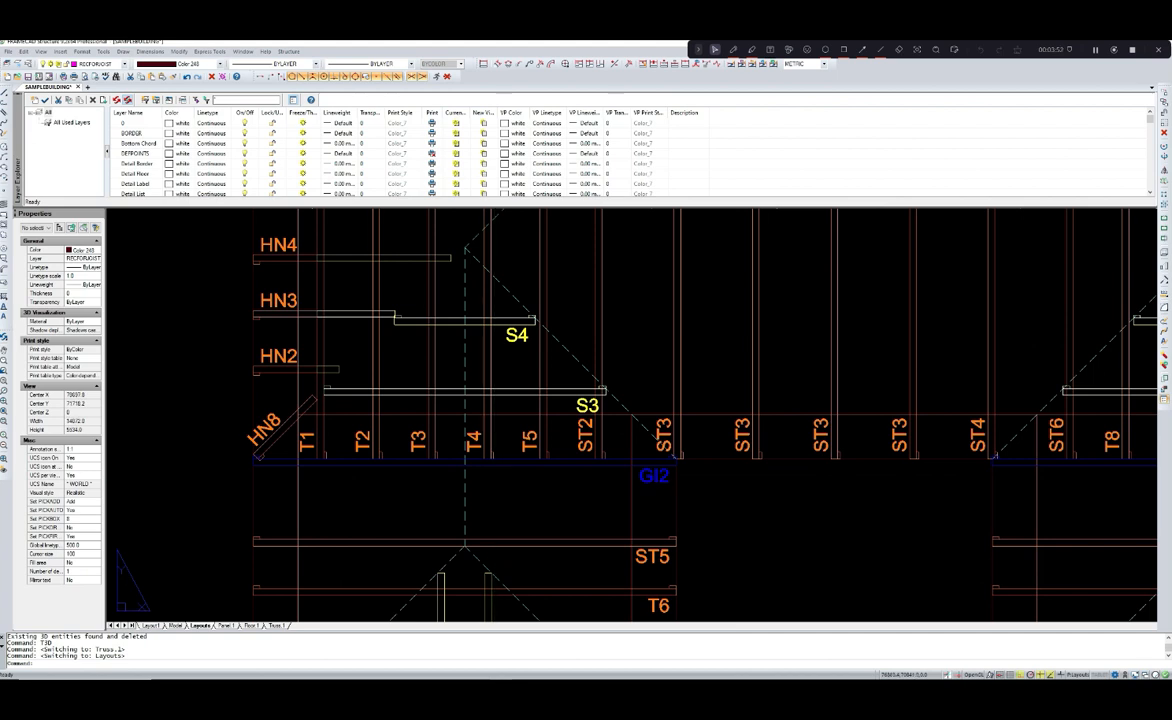
{"action": "middle_click_drag", "start_coordinate": [494, 481], "coordinate": [528, 472]}
{"action": "scroll", "coordinate": [528, 472], "scroll_direction": "down", "scroll_amount": 2}
{"action": "middle_click_drag", "start_coordinate": [447, 469], "coordinate": [471, 463]}
{"action": "scroll", "coordinate": [471, 463], "scroll_direction": "up", "scroll_amount": 1}
{"action": "scroll", "coordinate": [543, 475], "scroll_direction": "down", "scroll_amount": 3}
{"action": "scroll", "coordinate": [673, 470], "scroll_direction": "up", "scroll_amount": 4}
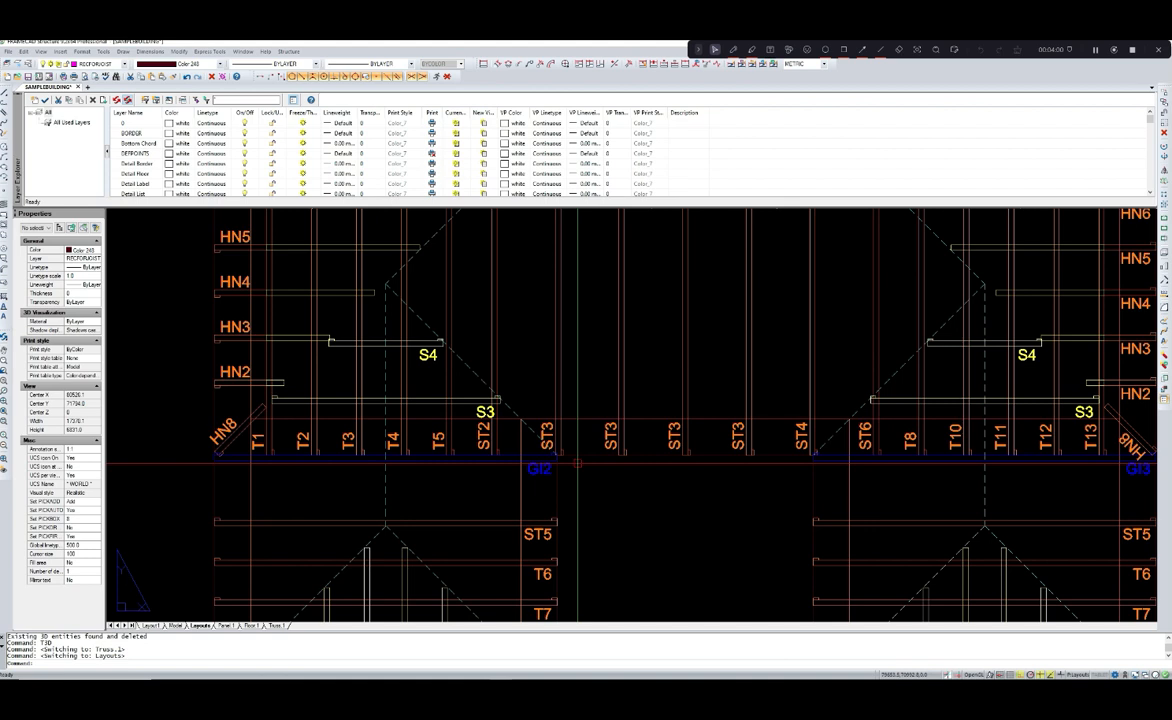
{"action": "scroll", "coordinate": [577, 463], "scroll_direction": "down", "scroll_amount": 1}
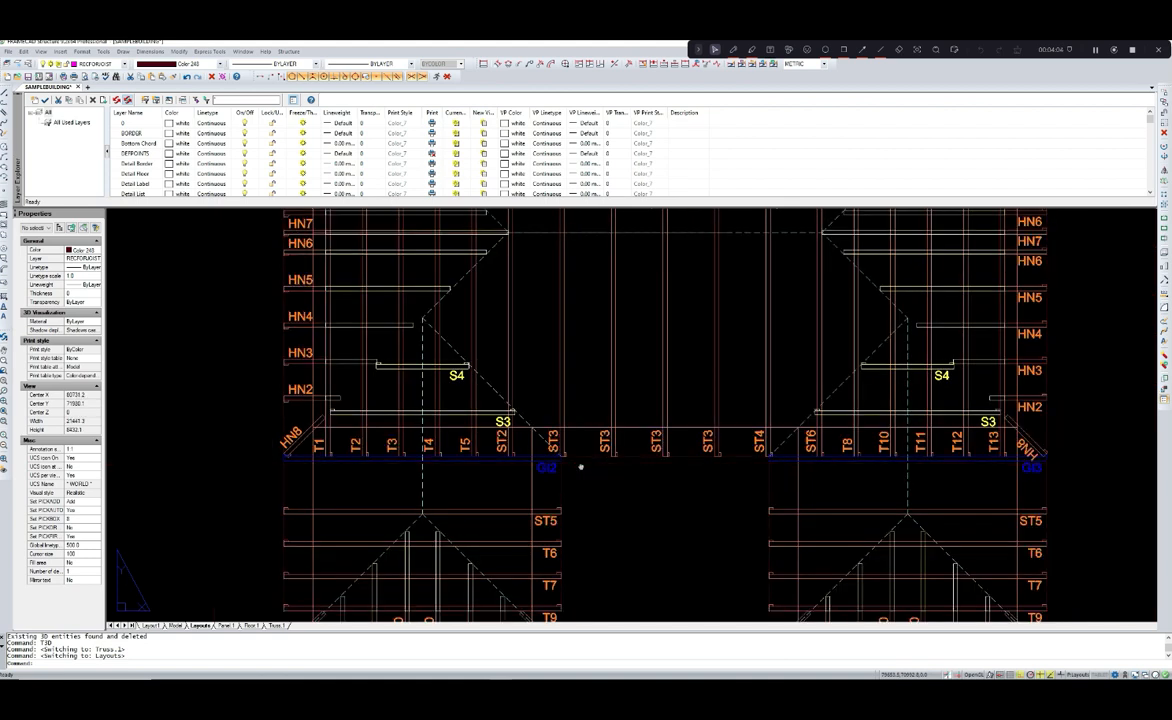
{"action": "middle_click_drag", "start_coordinate": [578, 463], "coordinate": [574, 469]}
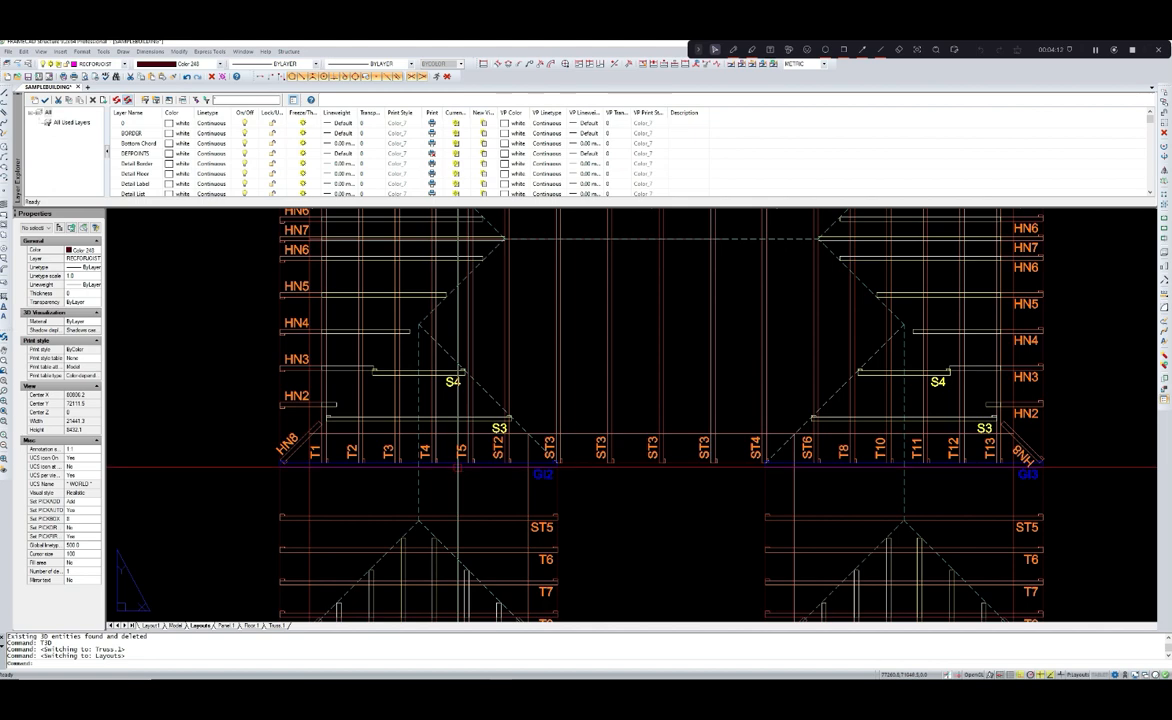
{"action": "middle_click_drag", "start_coordinate": [620, 487], "coordinate": [585, 487]}
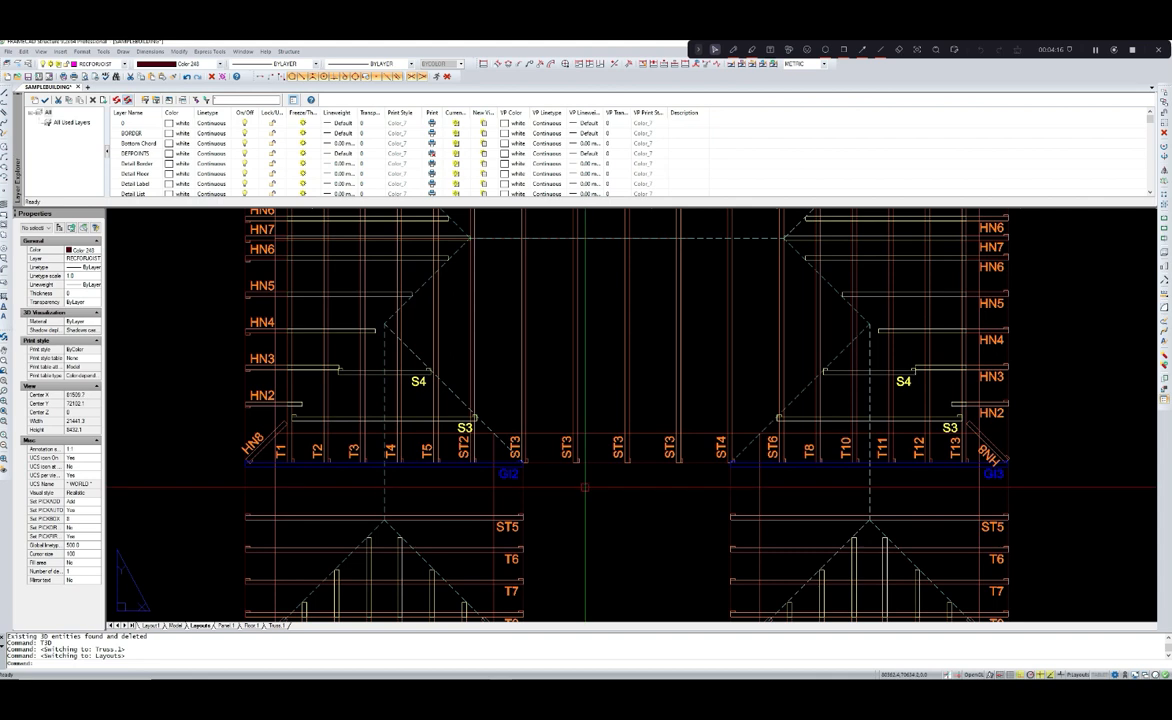
{"action": "scroll", "coordinate": [585, 487], "scroll_direction": "down", "scroll_amount": 1}
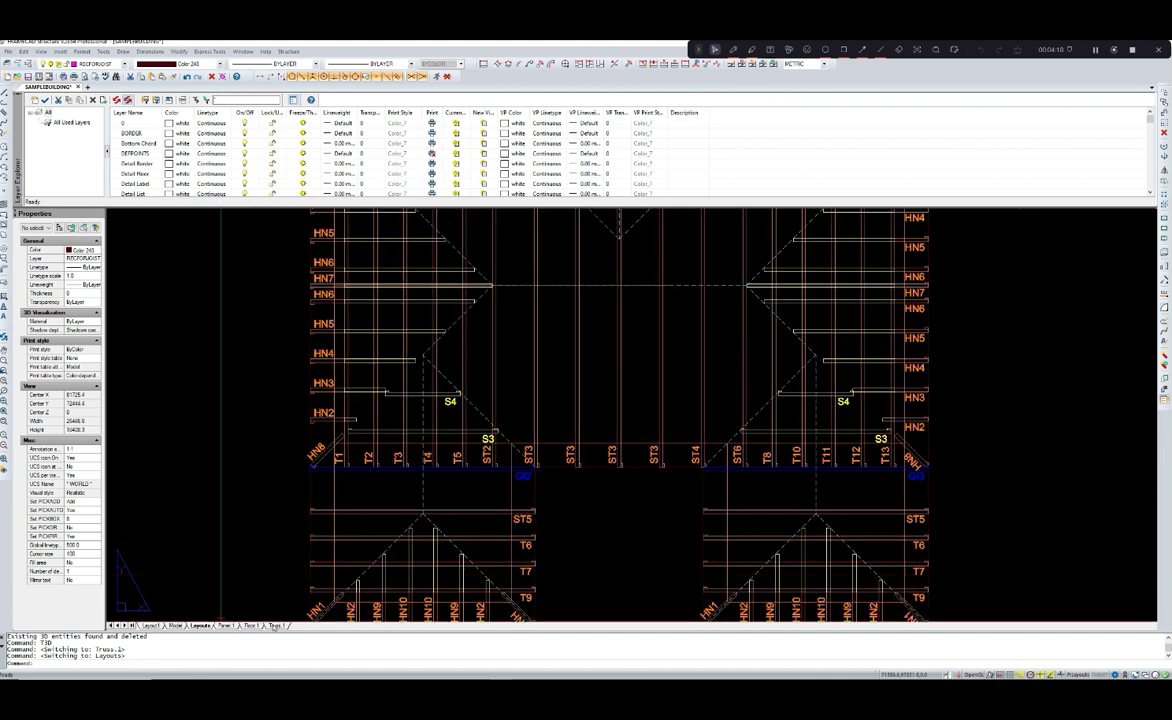
- Return to the Truss.1 layout and run TTD to open the T13 truss in the Truss Builder
{"action": "left_click", "coordinate": [273, 627]}
{"action": "scroll", "coordinate": [516, 475], "scroll_direction": "up", "scroll_amount": 2}
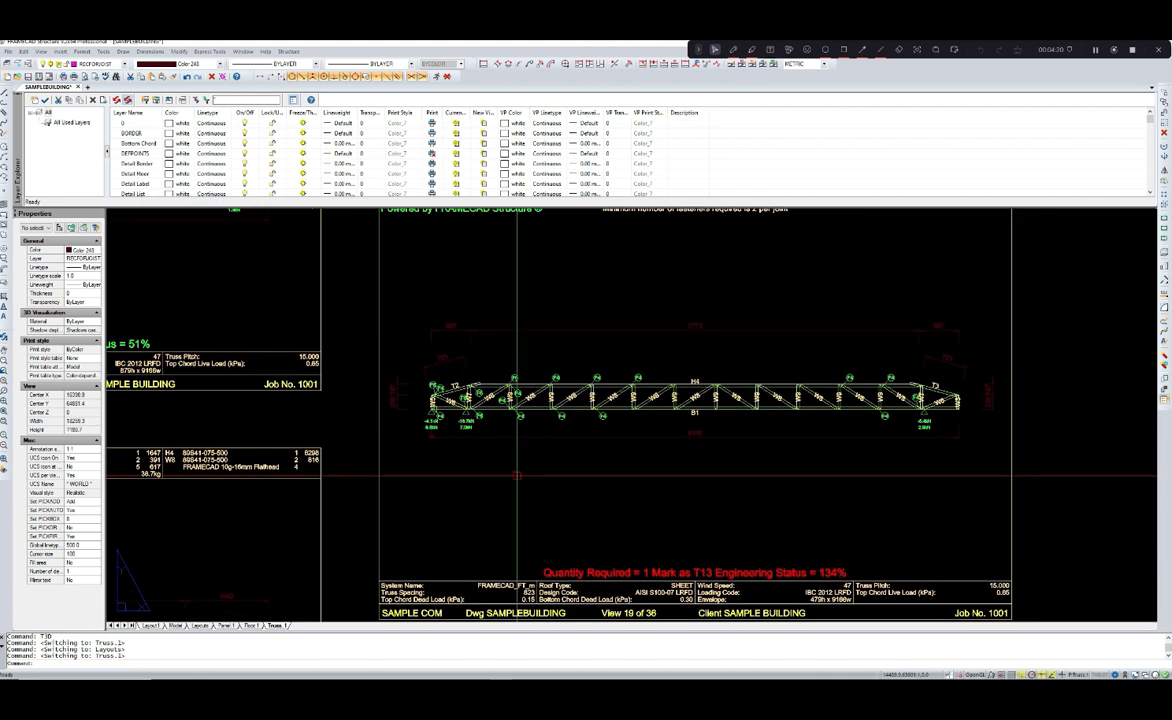
{"action": "left_click", "coordinate": [1095, 50]}
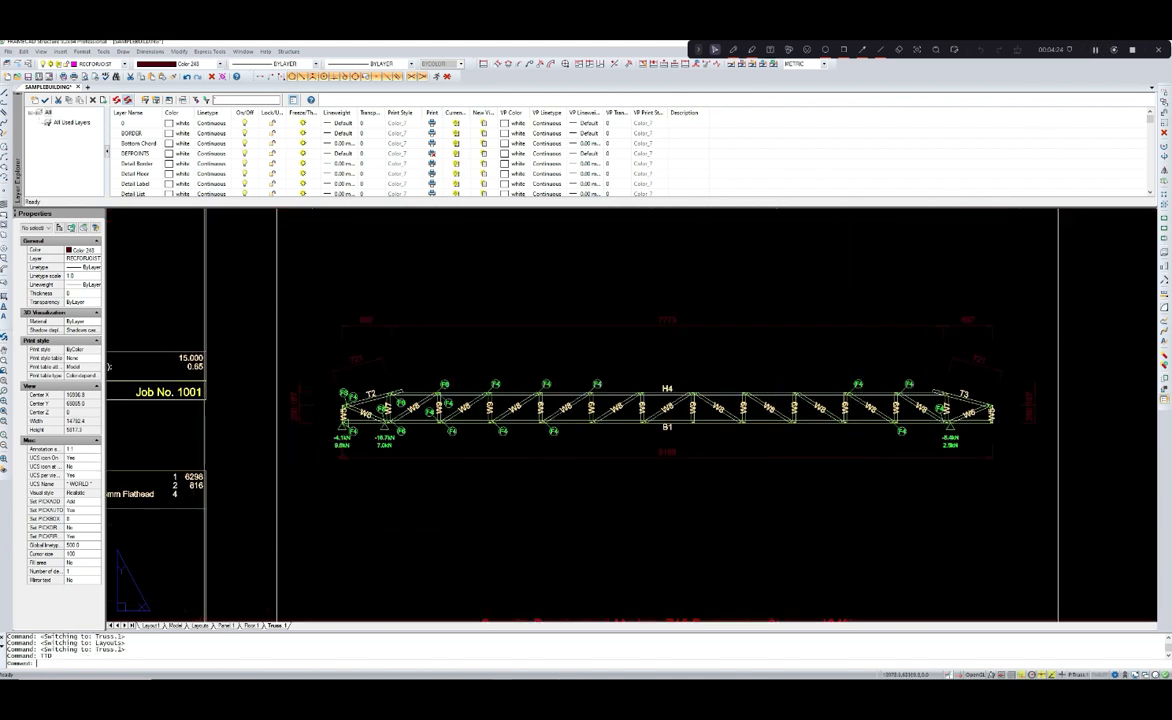
{"action": "middle_click_drag", "start_coordinate": [650, 497], "coordinate": [596, 510]}
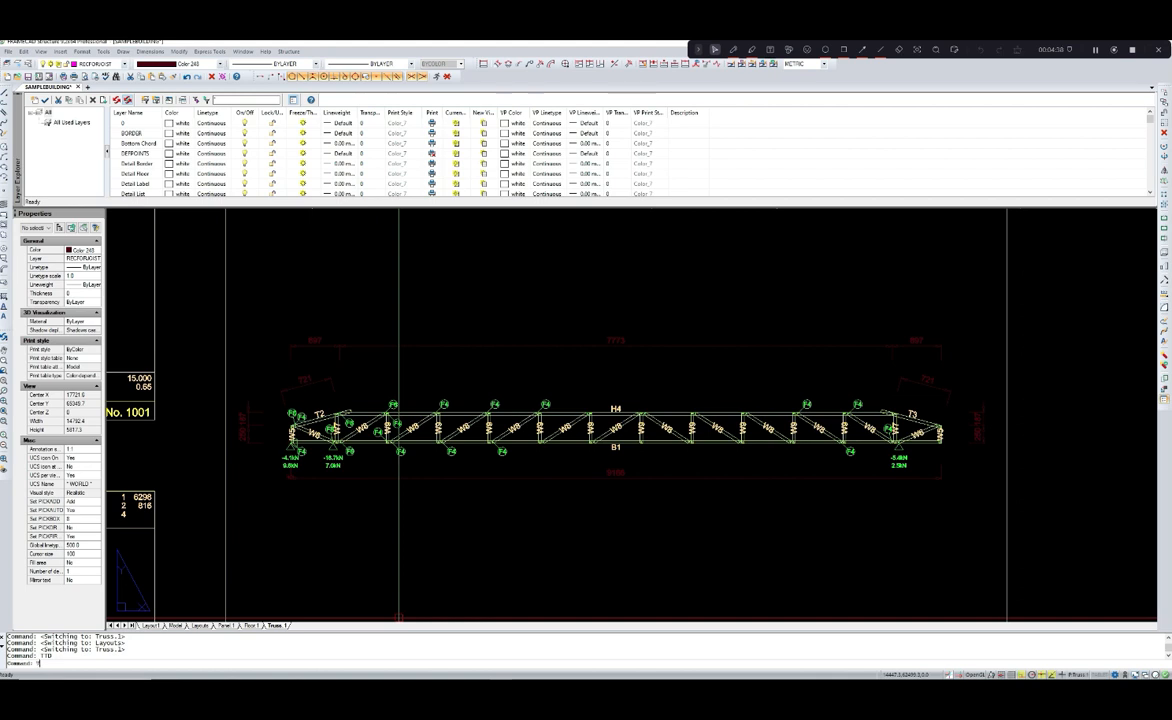
{"action": "type", "text": "td"}
{"action": "key", "text": "Return"}
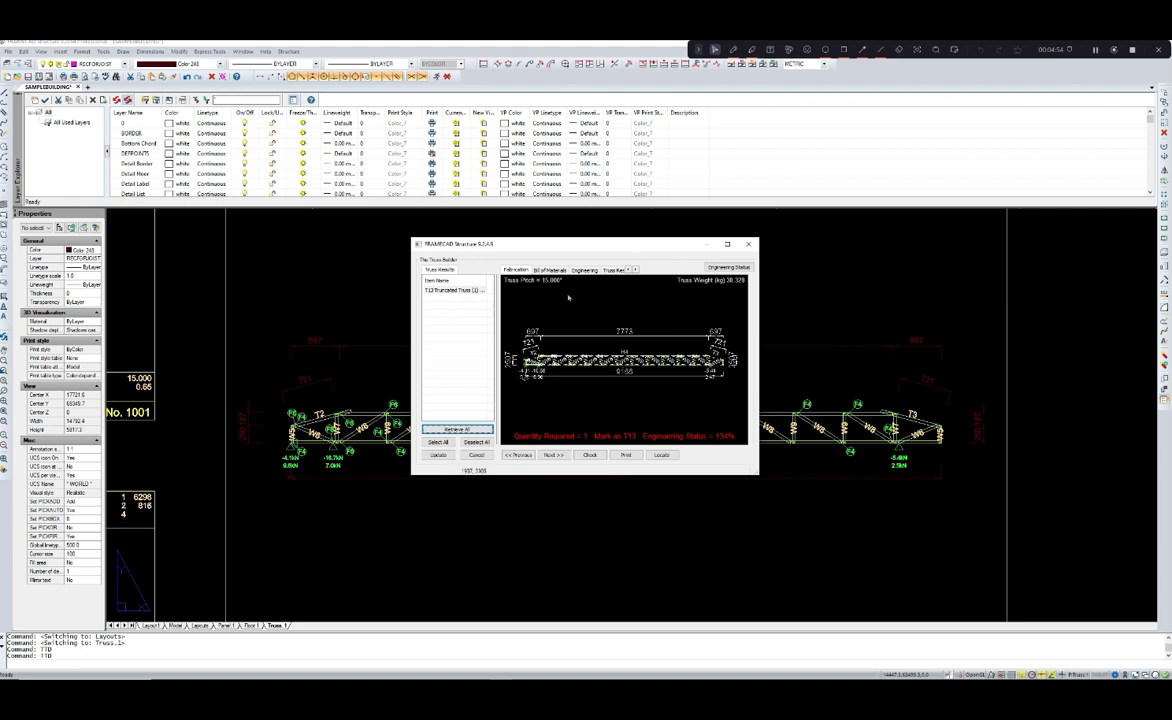
- Review T13's bill of materials, fabrication and engineering views, and enlarge the window to read its detail design drawing
{"action": "left_click", "coordinate": [549, 270]}
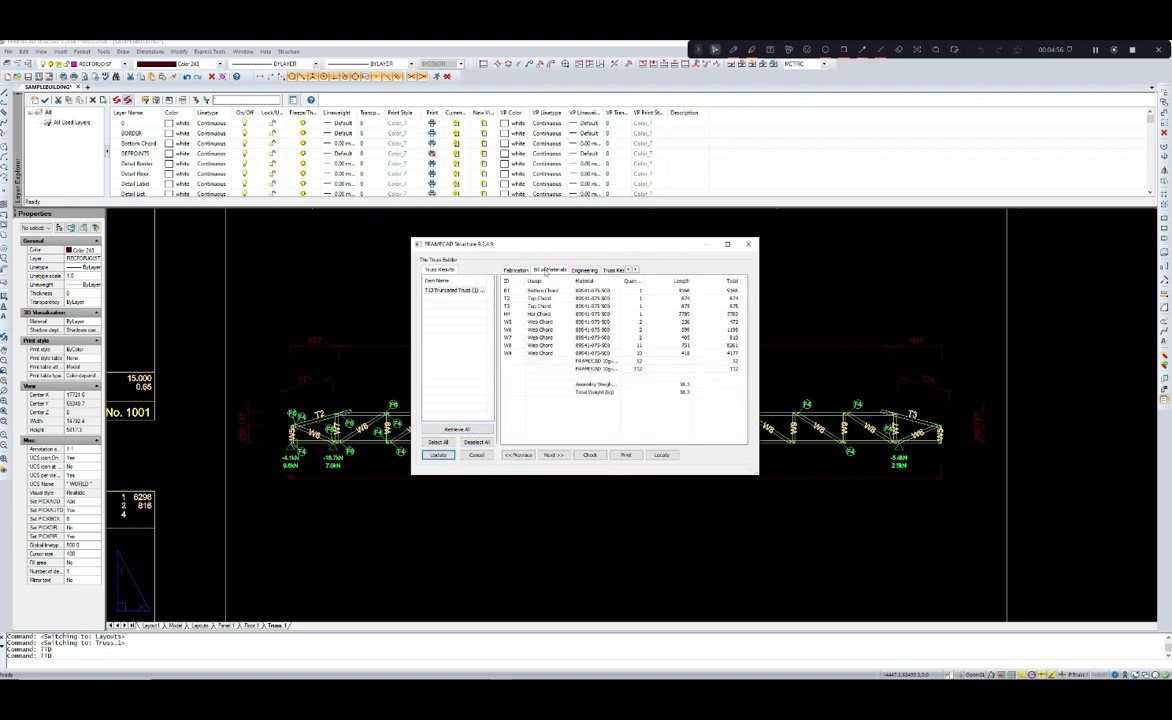
{"action": "left_click", "coordinate": [516, 270]}
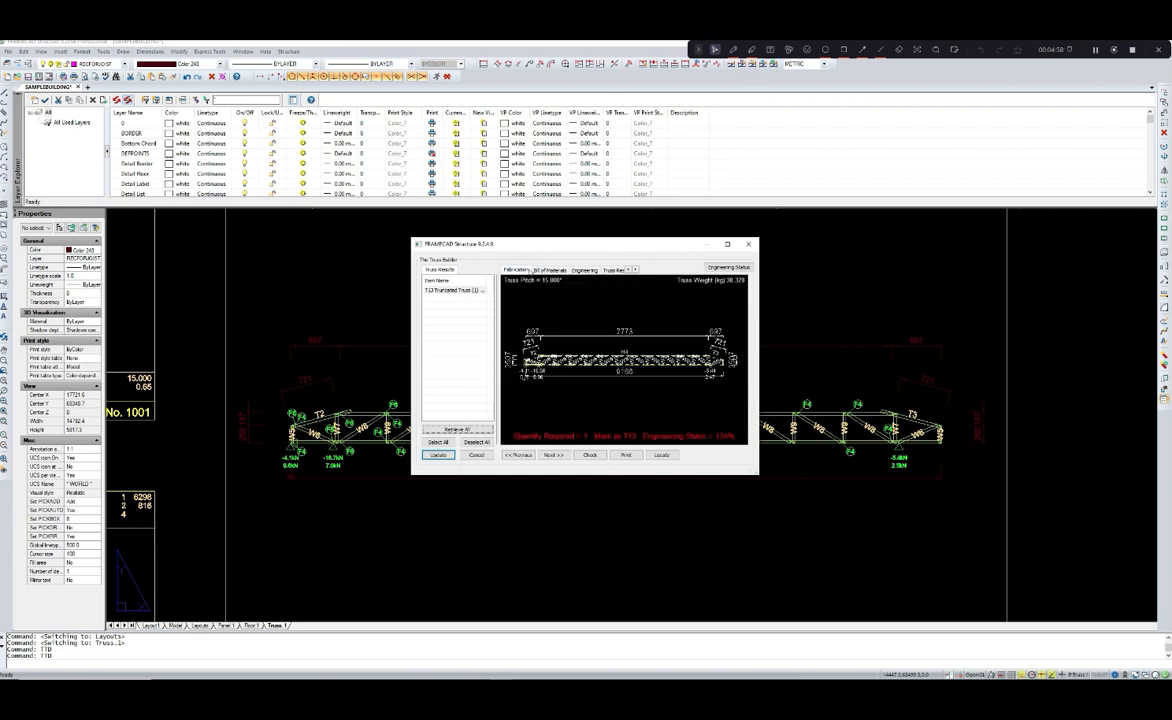
{"action": "left_click", "coordinate": [584, 270]}
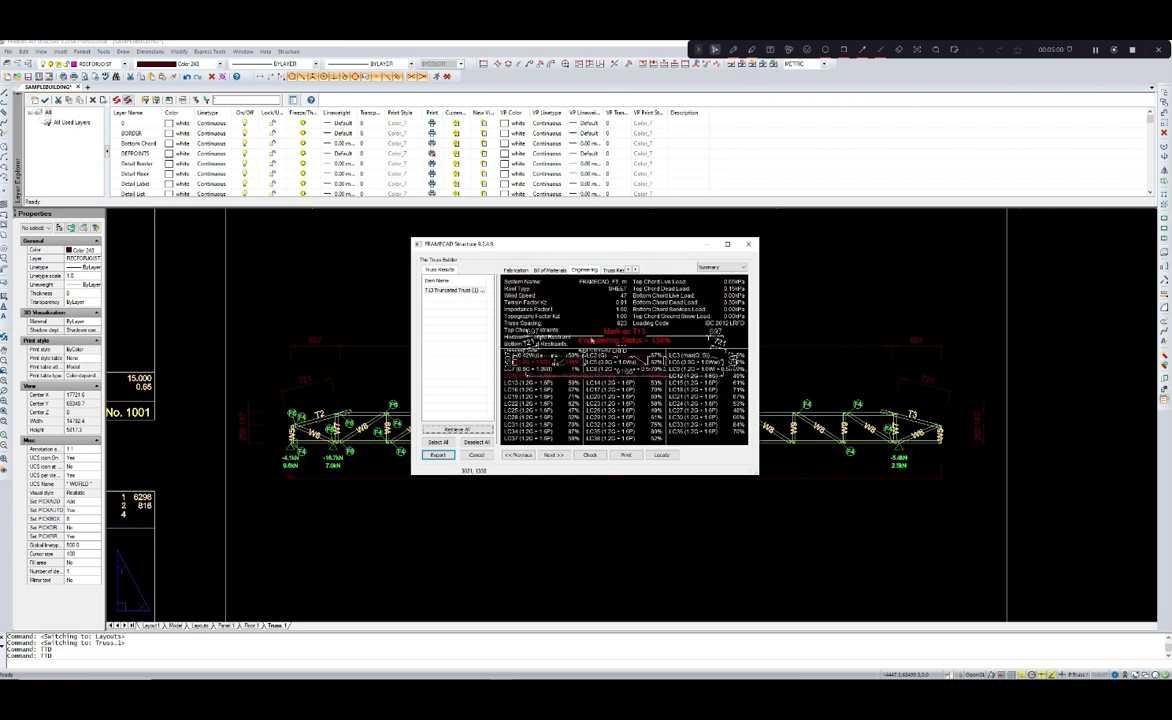
{"action": "left_click", "coordinate": [635, 269]}
{"action": "left_click", "coordinate": [635, 269]}
{"action": "left_click", "coordinate": [609, 270]}
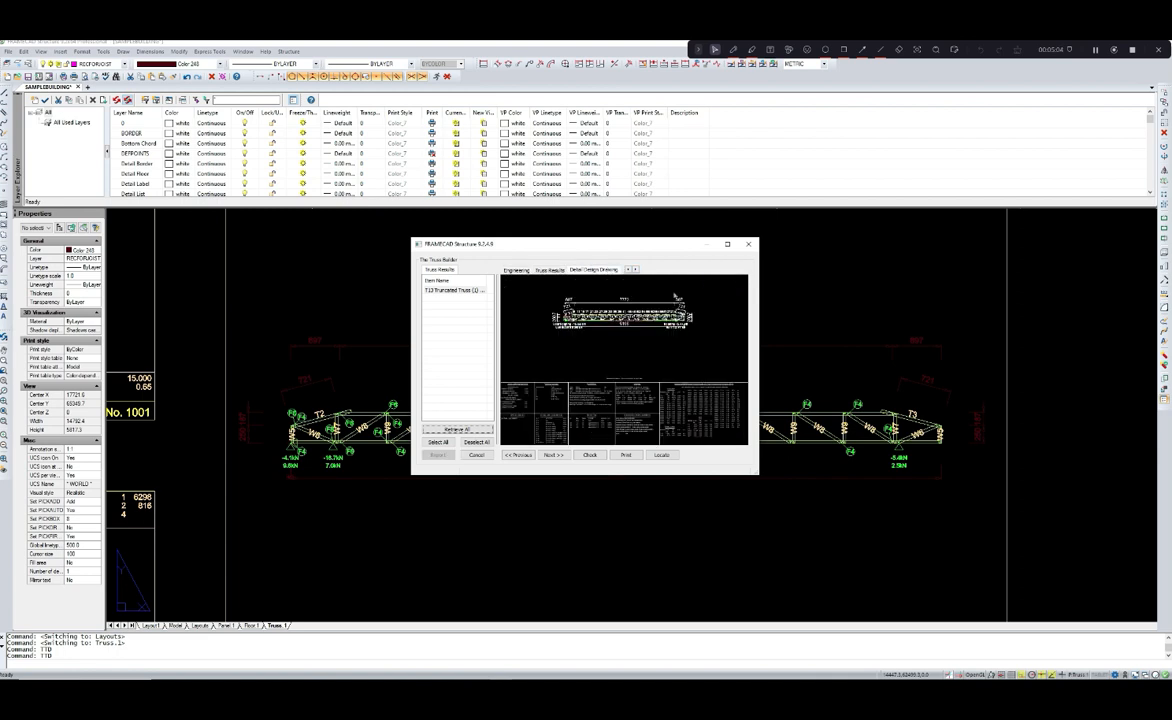
{"action": "left_click", "coordinate": [727, 245]}
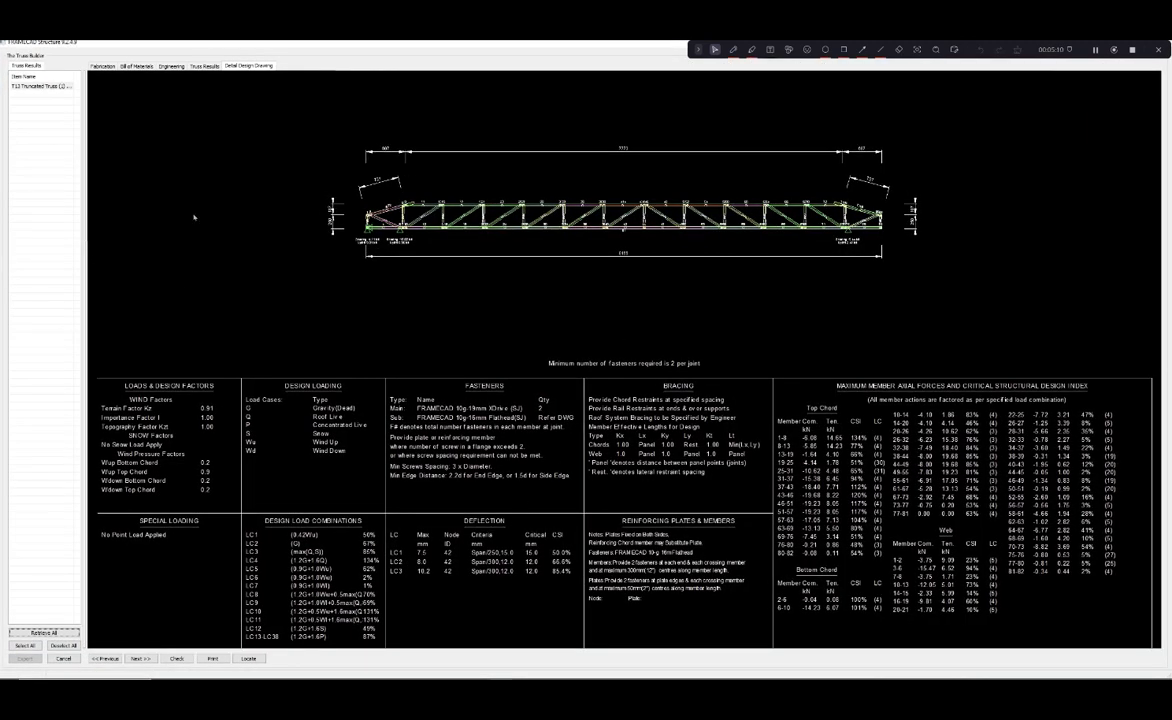
- Examine T13's engineering view, checking the member colours, support reactions, load cases and top chord T2 part details
{"action": "left_click", "coordinate": [171, 66]}
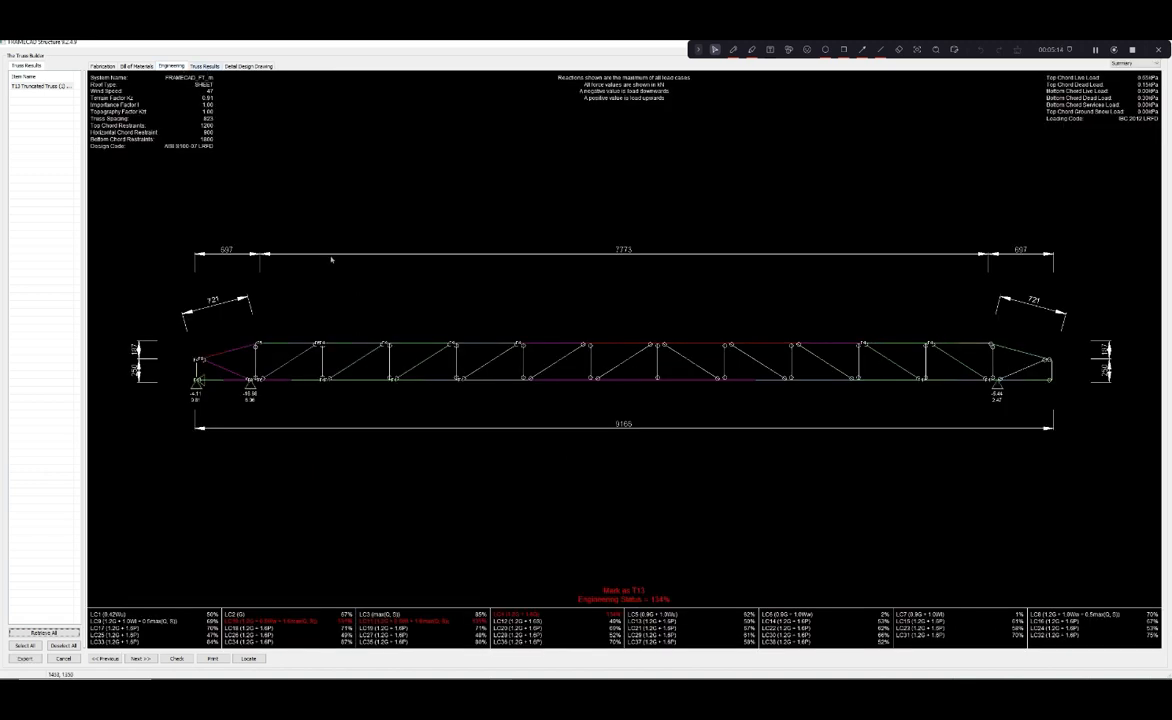
{"action": "left_click", "coordinate": [238, 391]}
{"action": "mouse_move", "coordinate": [819, 347]}
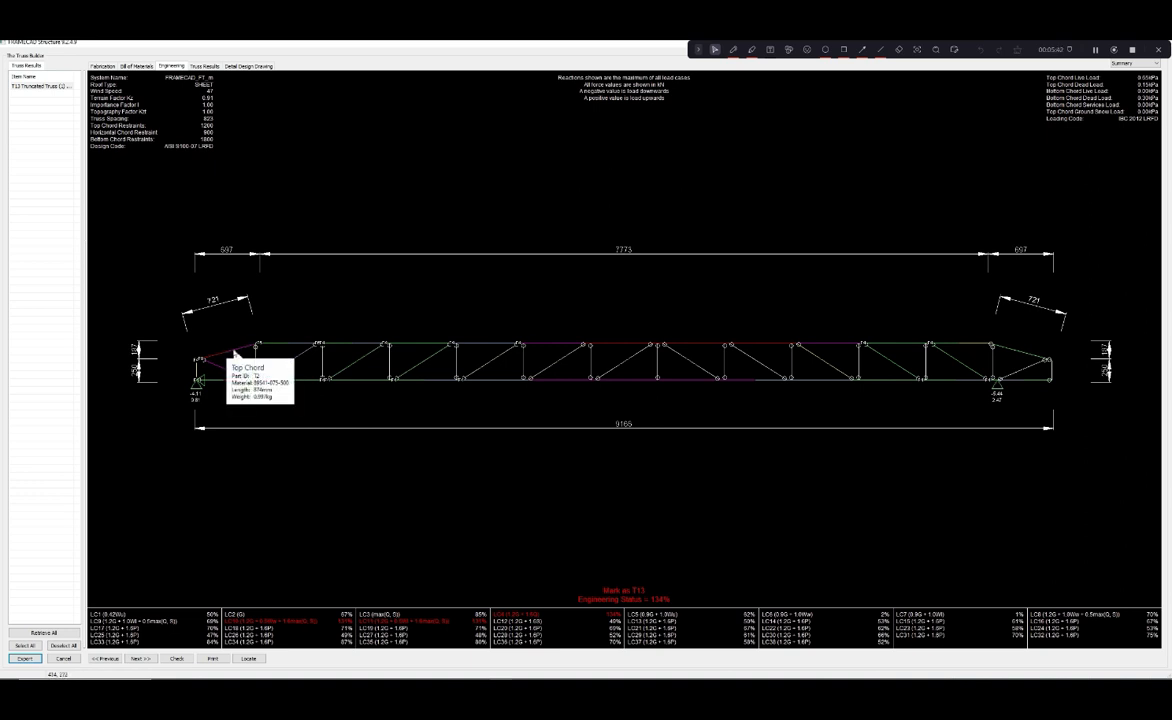
{"action": "mouse_move", "coordinate": [234, 385]}
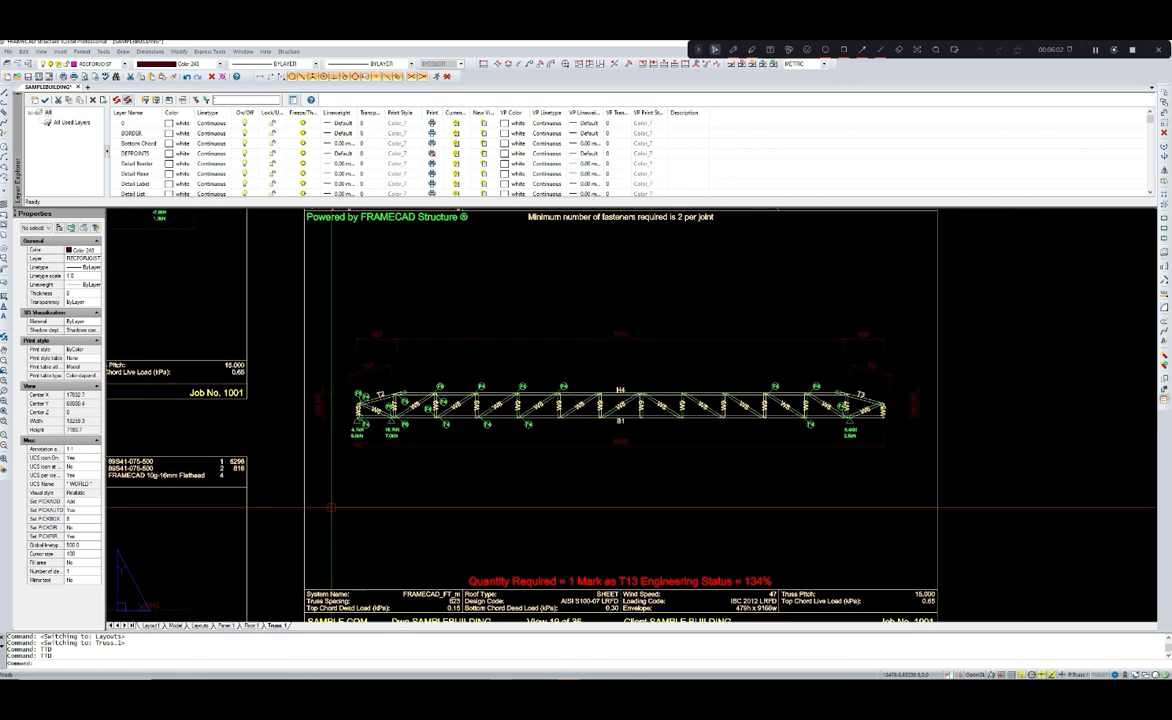
- Delete the Truss.1 layout from the drawing
{"action": "right_click", "coordinate": [277, 625]}
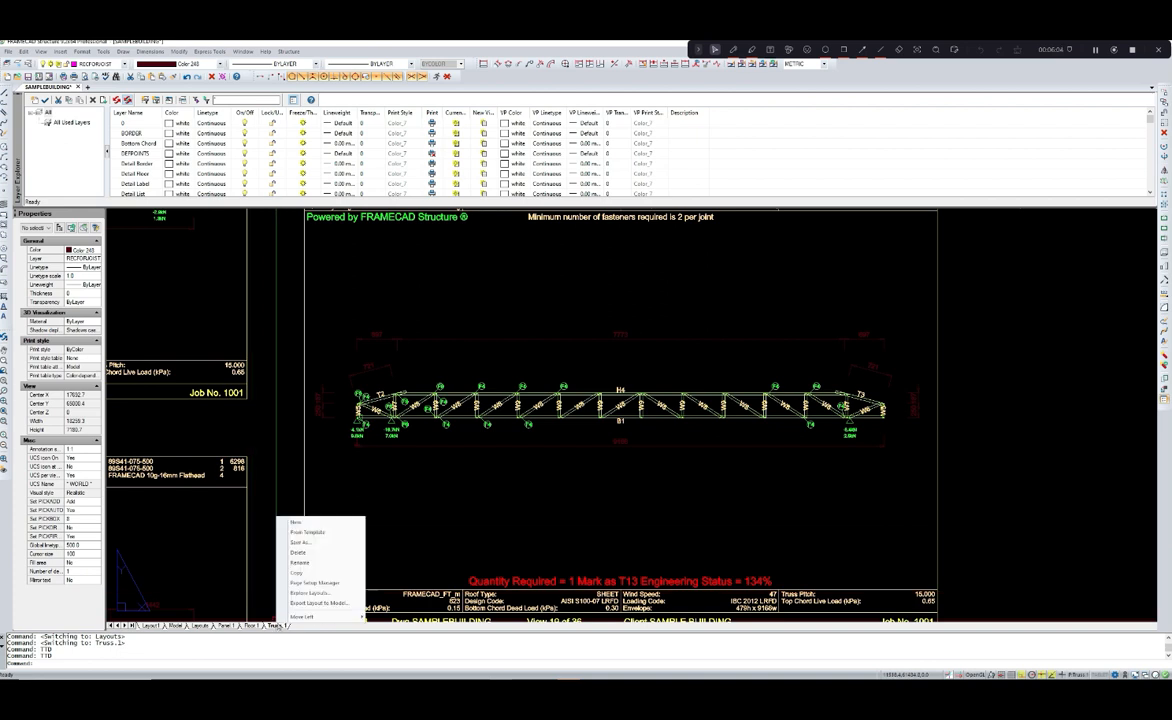
{"action": "left_click", "coordinate": [325, 553]}
{"action": "left_click", "coordinate": [588, 387]}
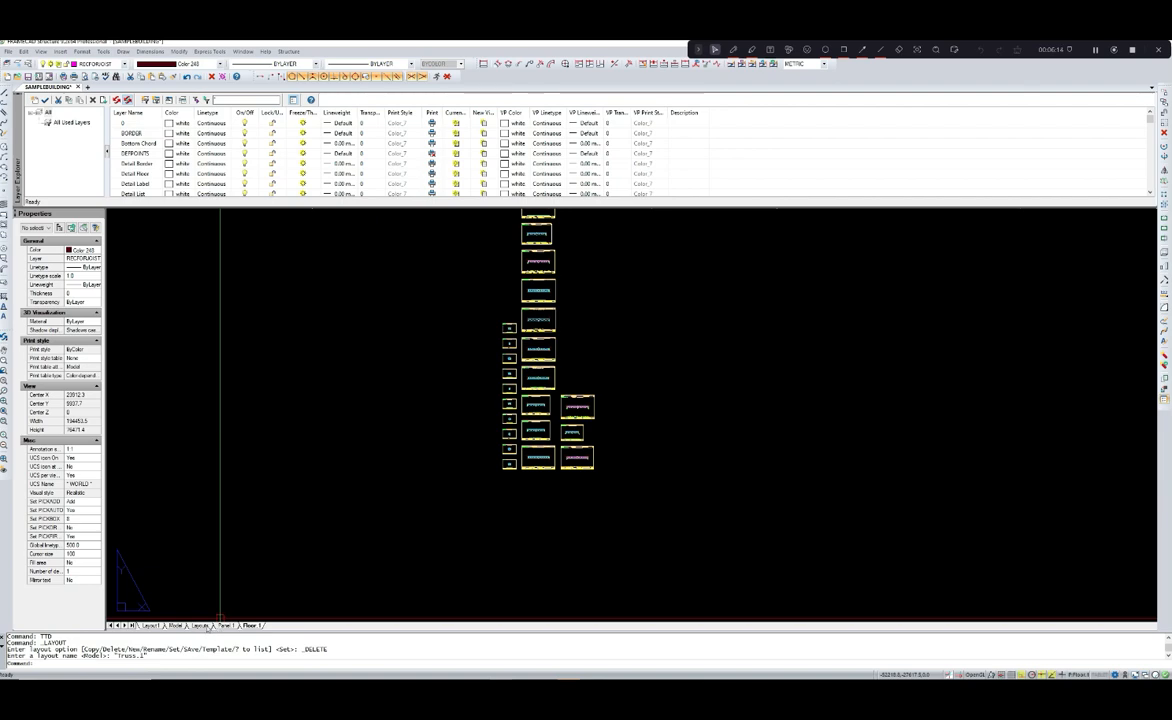
- Switch to the Layouts sheet and start a Move command with the GI2 and GI3 girder trusses selected
{"action": "left_click", "coordinate": [207, 627]}
{"action": "scroll", "coordinate": [408, 474], "scroll_direction": "up", "scroll_amount": 2}
{"action": "middle_click_drag", "start_coordinate": [319, 468], "coordinate": [348, 465]}
{"action": "scroll", "coordinate": [350, 466], "scroll_direction": "up", "scroll_amount": 3}
{"action": "scroll", "coordinate": [352, 468], "scroll_direction": "down", "scroll_amount": 4}
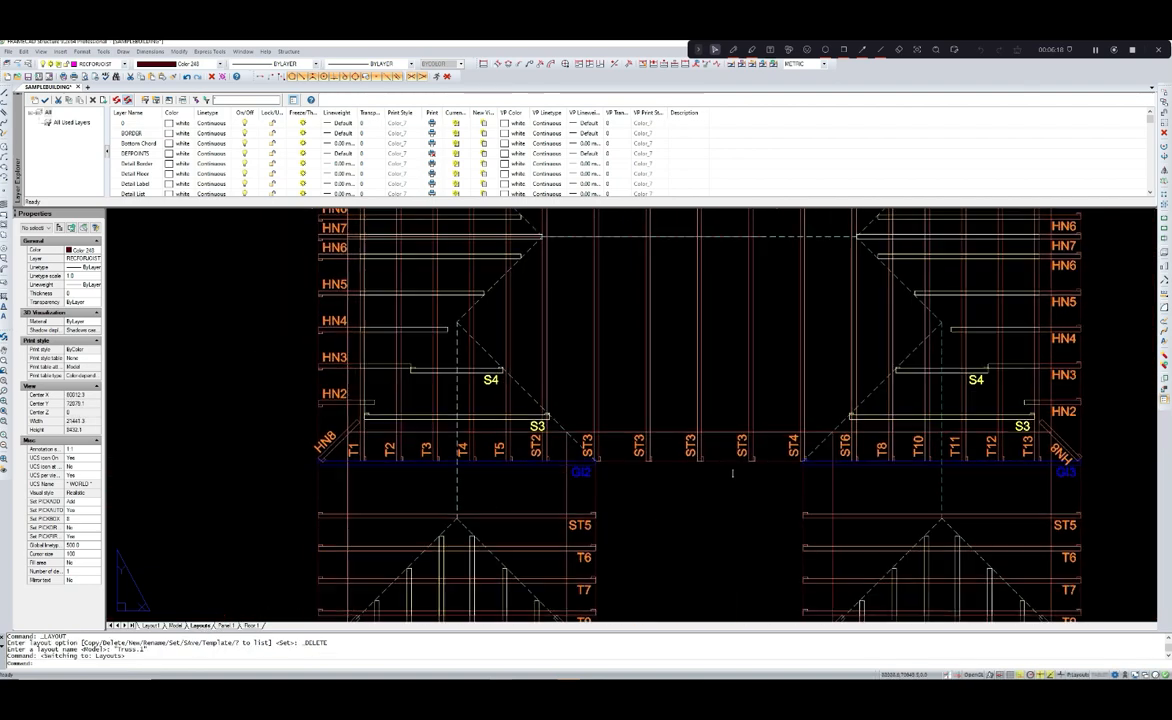
{"action": "scroll", "coordinate": [567, 453], "scroll_direction": "up", "scroll_amount": 2}
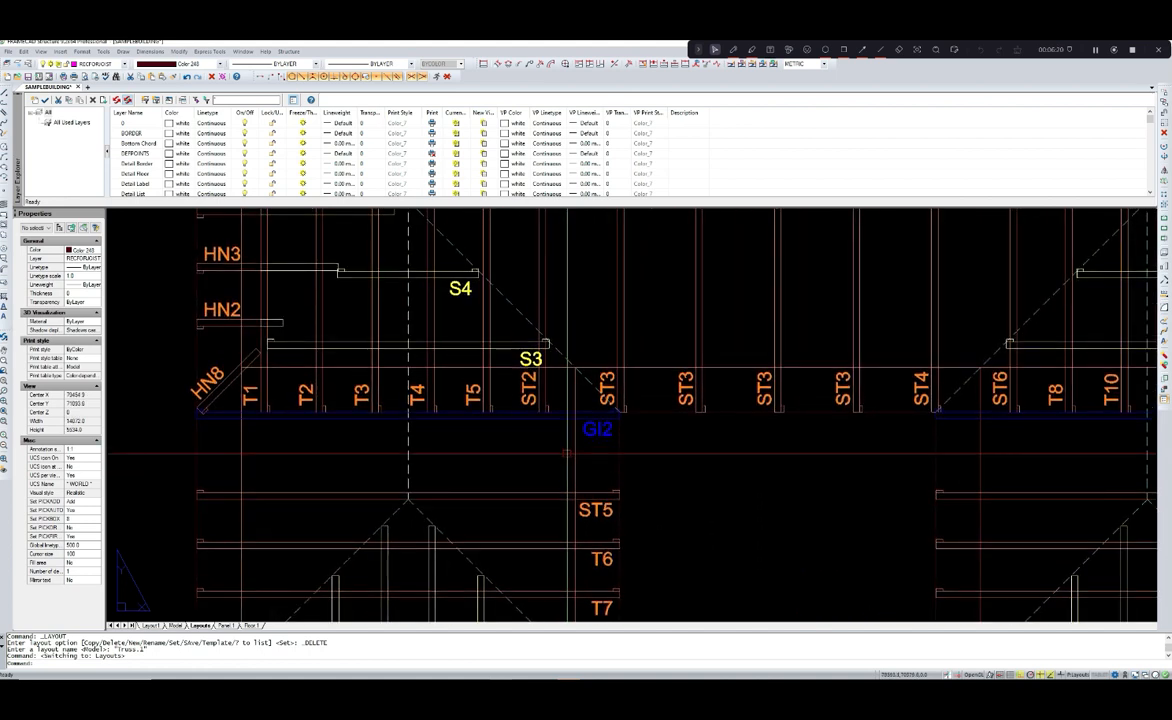
{"action": "type", "text": "MOVE"}
{"action": "key", "text": "Return"}
{"action": "left_click", "coordinate": [341, 420]}
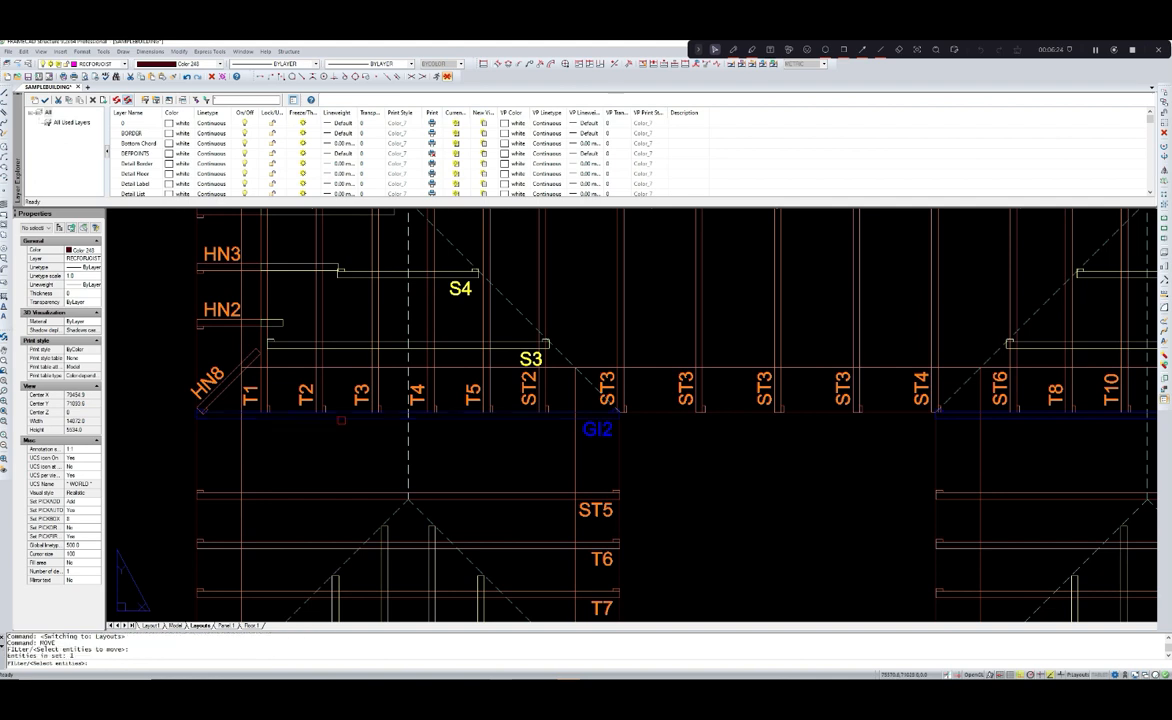
{"action": "scroll", "coordinate": [781, 445], "scroll_direction": "down", "scroll_amount": 2}
{"action": "scroll", "coordinate": [781, 445], "scroll_direction": "up", "scroll_amount": 2}
{"action": "left_click", "coordinate": [774, 448]}
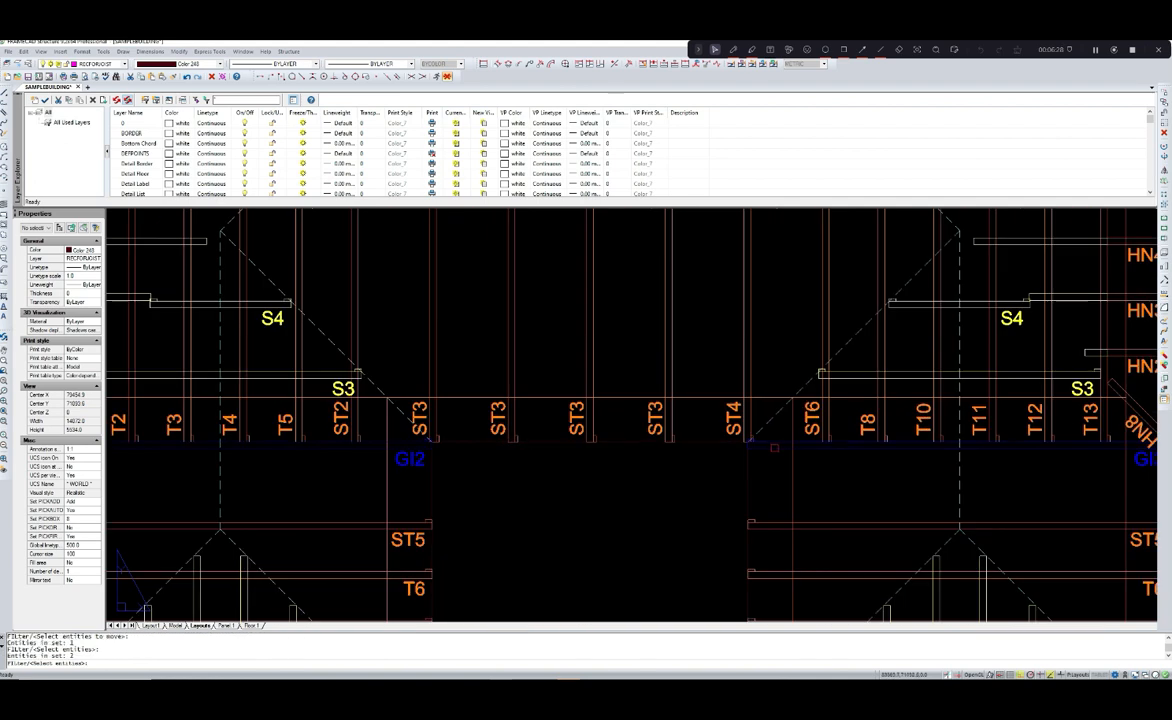
- Add the small end markers at both ends of girder GI3 to the move selection
{"action": "scroll", "coordinate": [772, 448], "scroll_direction": "up", "scroll_amount": 6}
{"action": "left_click", "coordinate": [765, 449]}
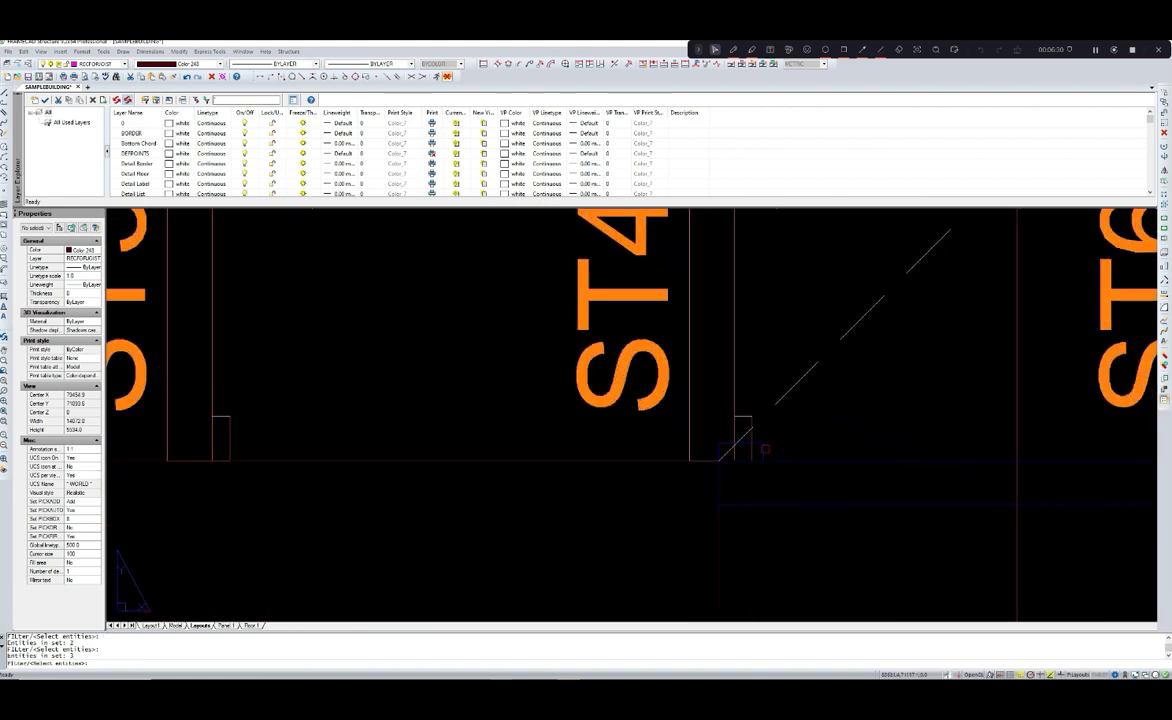
{"action": "scroll", "coordinate": [765, 449], "scroll_direction": "down", "scroll_amount": 5}
{"action": "scroll", "coordinate": [1039, 468], "scroll_direction": "up", "scroll_amount": 4}
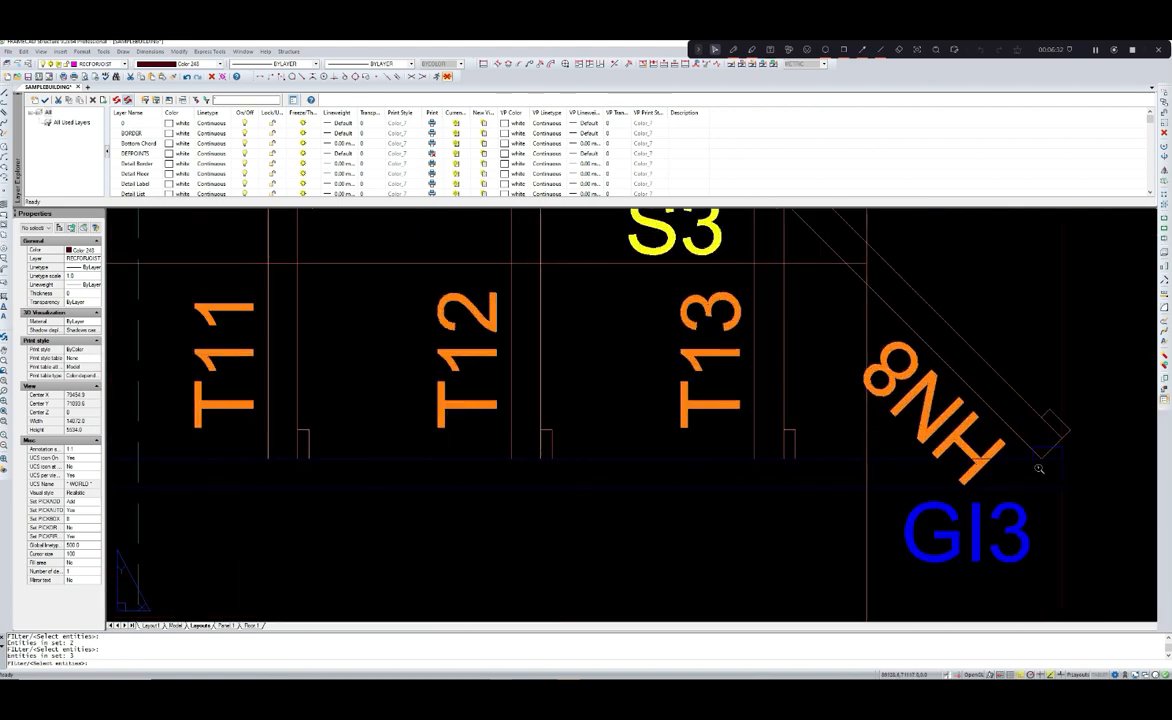
{"action": "left_click", "coordinate": [948, 412]}
- Add the small end markers at both ends of girder GI2 and finish the move selection
{"action": "scroll", "coordinate": [1033, 456], "scroll_direction": "down", "scroll_amount": 5}
{"action": "middle_click_drag", "start_coordinate": [555, 443], "coordinate": [709, 419]}
{"action": "scroll", "coordinate": [709, 419], "scroll_direction": "up", "scroll_amount": 9}
{"action": "middle_click_drag", "start_coordinate": [654, 457], "coordinate": [767, 394]}
{"action": "scroll", "coordinate": [767, 394], "scroll_direction": "up", "scroll_amount": 1}
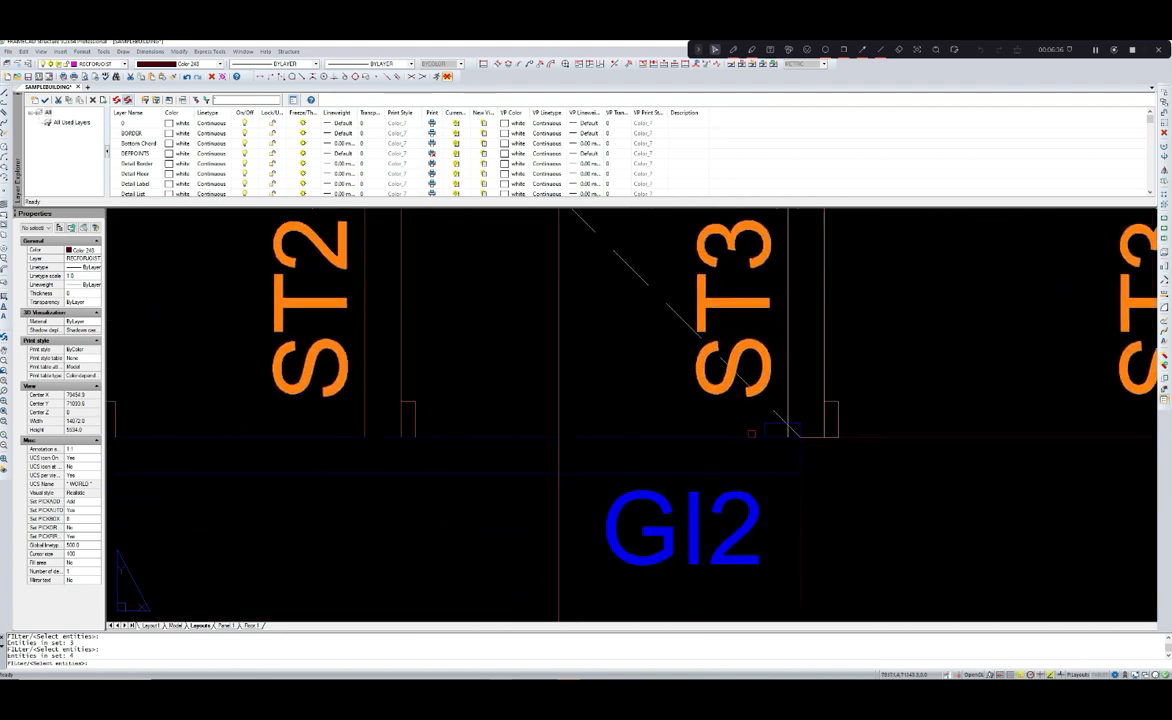
{"action": "left_click", "coordinate": [763, 431]}
{"action": "scroll", "coordinate": [762, 431], "scroll_direction": "down", "scroll_amount": 5}
{"action": "middle_click_drag", "start_coordinate": [548, 414], "coordinate": [928, 395]}
{"action": "scroll", "coordinate": [497, 395], "scroll_direction": "up", "scroll_amount": 4}
{"action": "left_click", "coordinate": [508, 399]}
{"action": "scroll", "coordinate": [541, 447], "scroll_direction": "down", "scroll_amount": 7}
{"action": "middle_click_drag", "start_coordinate": [929, 459], "coordinate": [734, 421]}
{"action": "scroll", "coordinate": [734, 421], "scroll_direction": "up", "scroll_amount": 1}
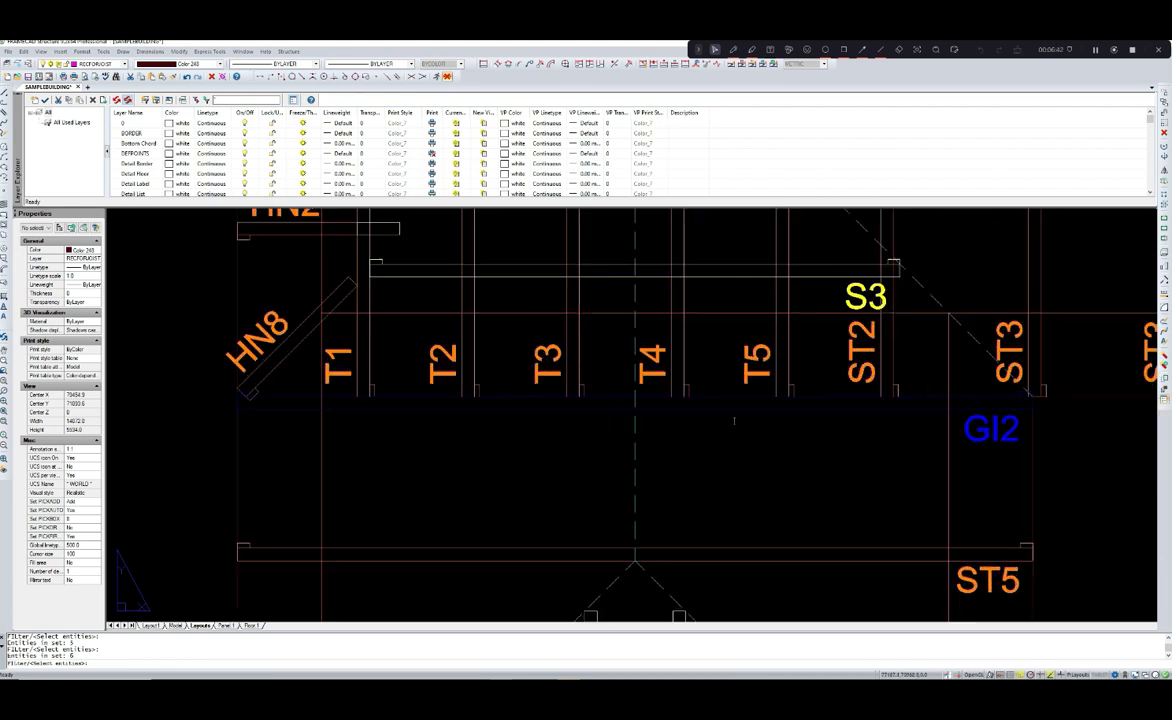
{"action": "key", "text": "Return"}
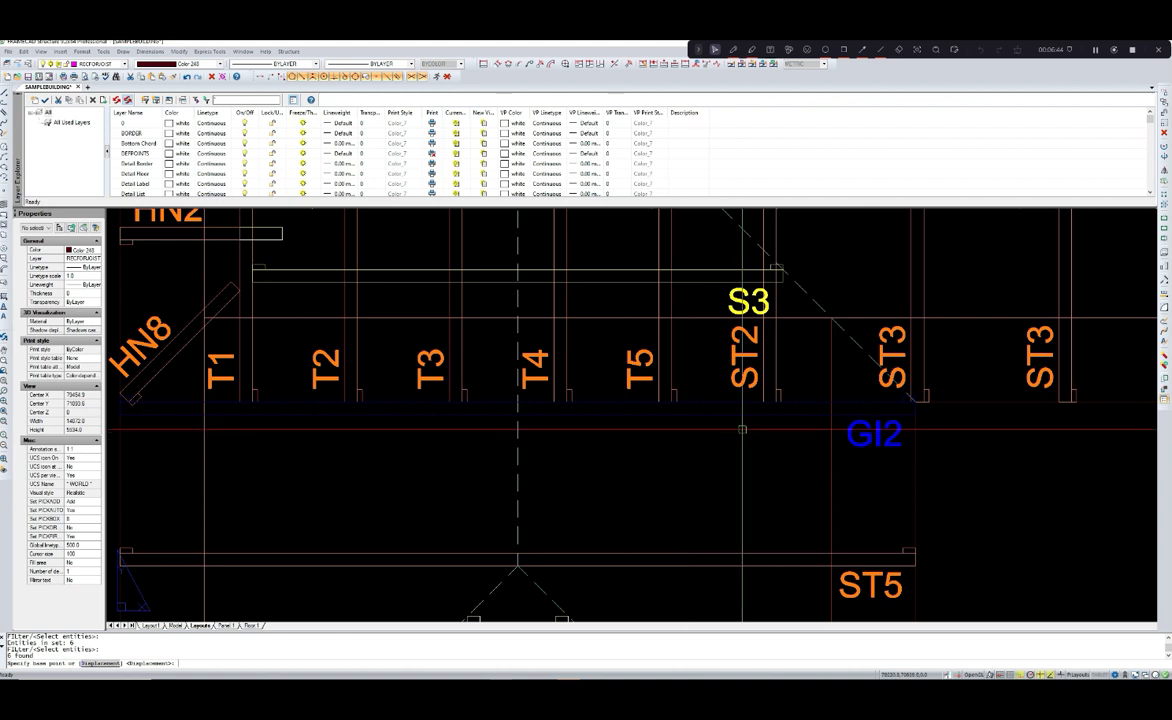
- Move the selected girders 5 mm towards truss ST5, using GI2's lower corner near ST3 as the base point
{"action": "scroll", "coordinate": [903, 420], "scroll_direction": "up", "scroll_amount": 3}
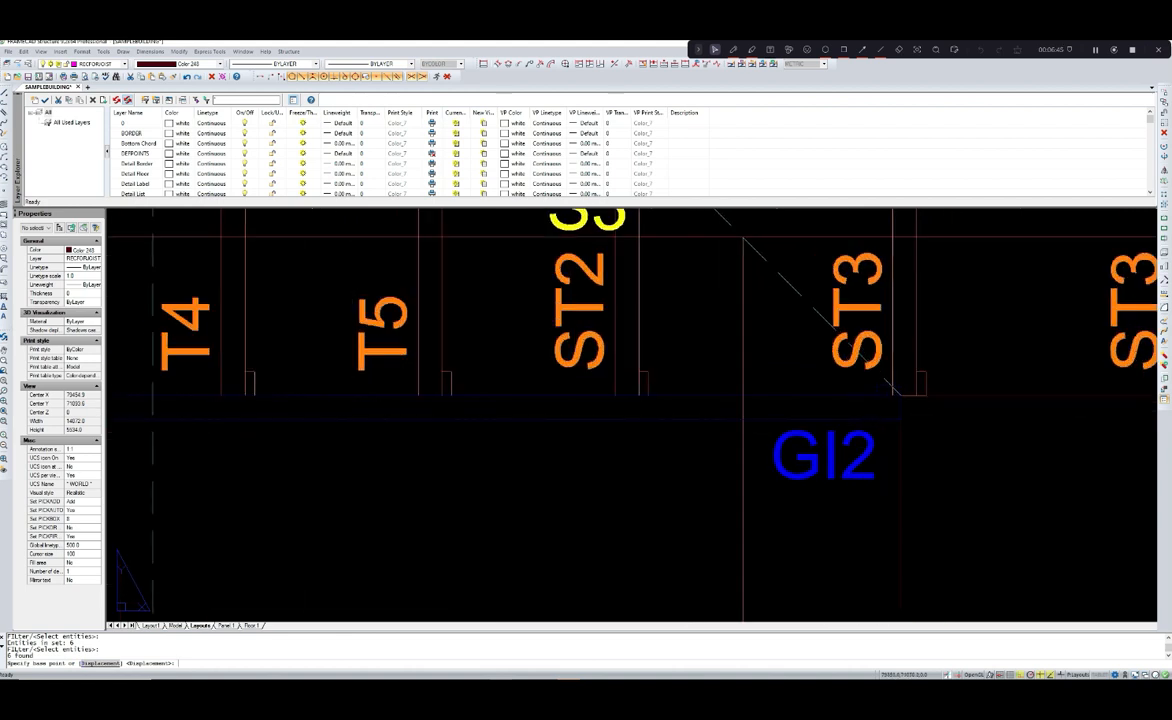
{"action": "left_click", "coordinate": [903, 420]}
{"action": "scroll", "coordinate": [903, 425], "scroll_direction": "down", "scroll_amount": 3}
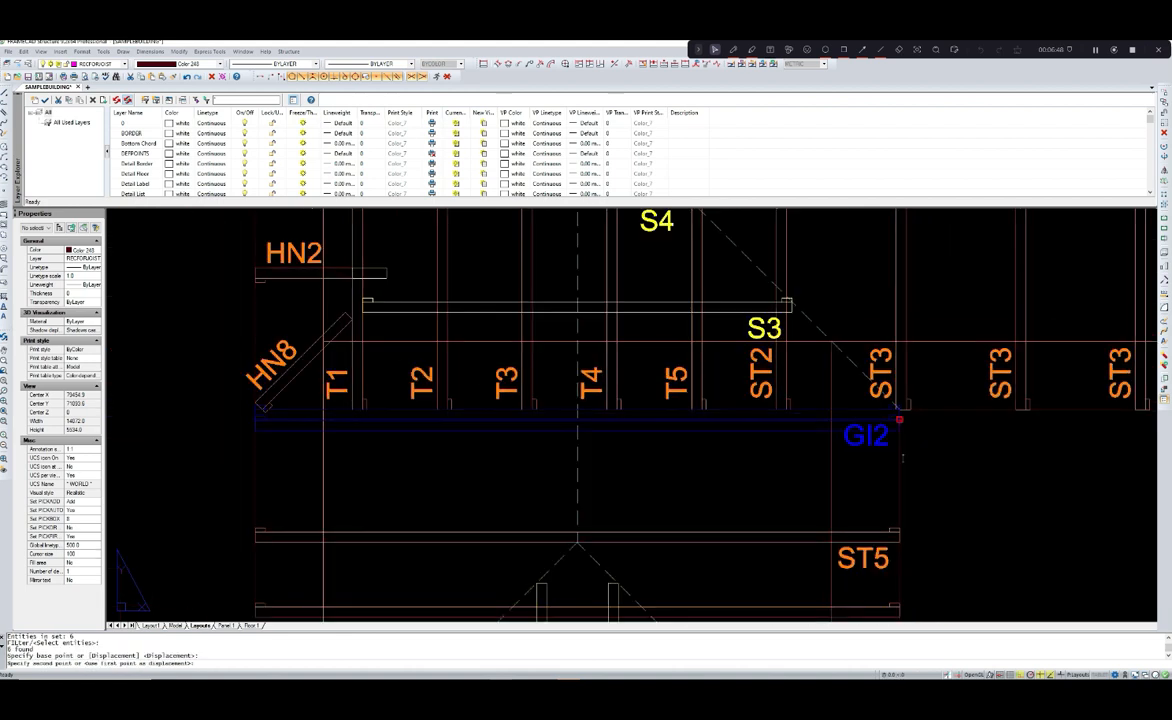
{"action": "scroll", "coordinate": [899, 521], "scroll_direction": "up", "scroll_amount": 5}
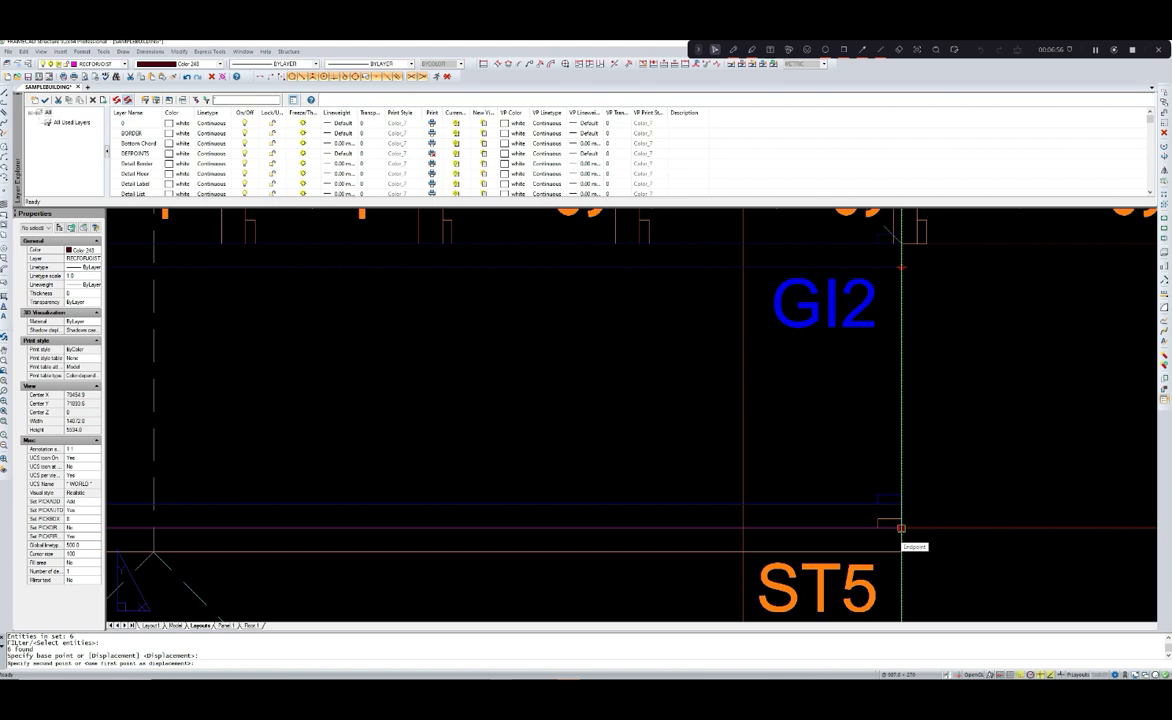
{"action": "type", "text": "3"}
{"action": "key", "text": "Return"}
{"action": "scroll", "coordinate": [862, 476], "scroll_direction": "down", "scroll_amount": 5}
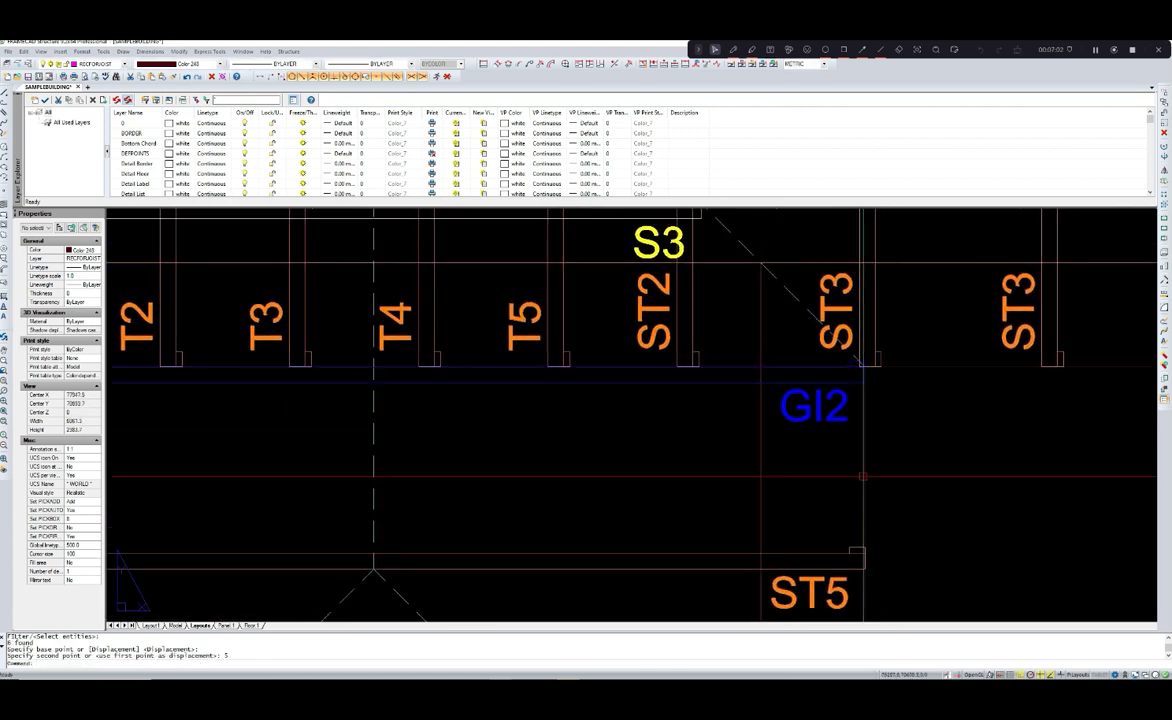
{"action": "scroll", "coordinate": [862, 476], "scroll_direction": "up", "scroll_amount": 2}
{"action": "scroll", "coordinate": [866, 410], "scroll_direction": "down", "scroll_amount": 7}
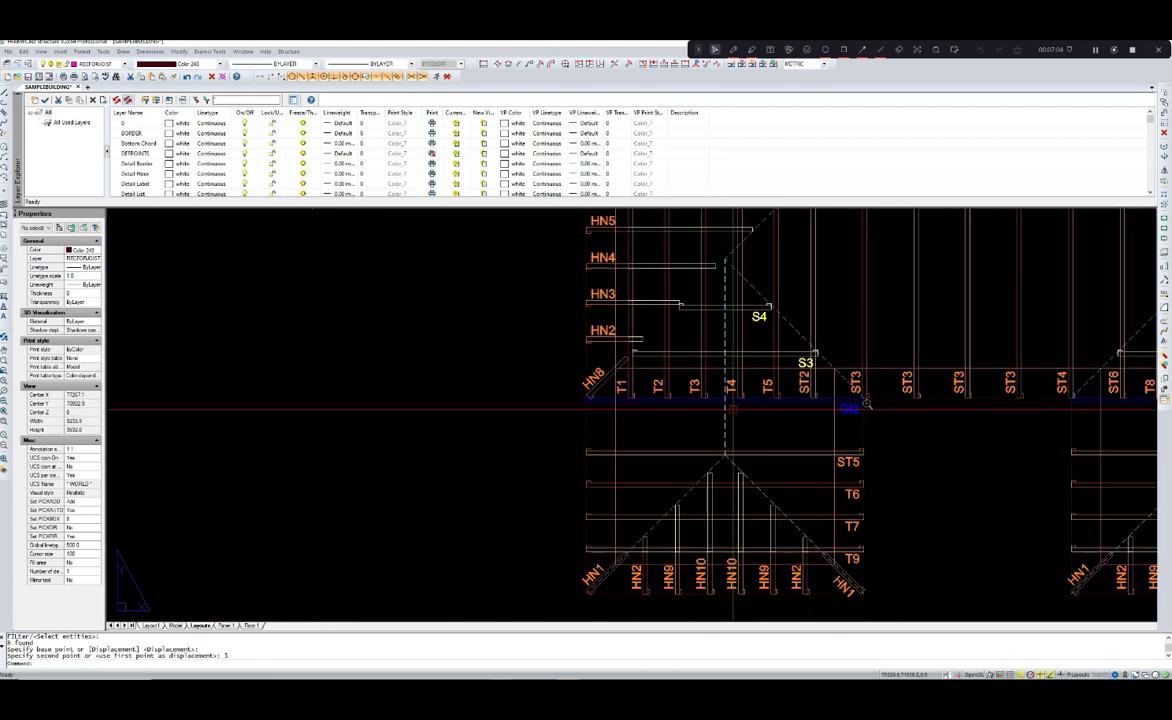
{"action": "middle_click_drag", "start_coordinate": [866, 402], "coordinate": [795, 418]}
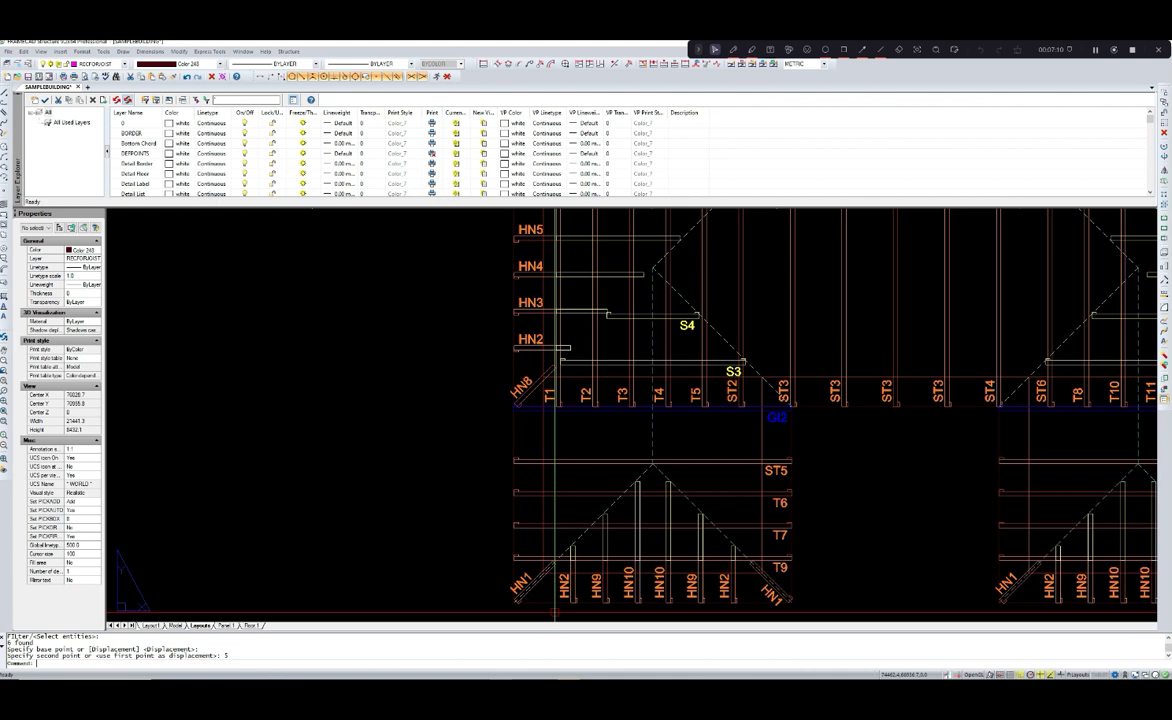
- Run TTD to open the Truss Builder, widen the truss list and bring up truss T13, leaving its properties unchanged
{"action": "type", "text": "TTO"}
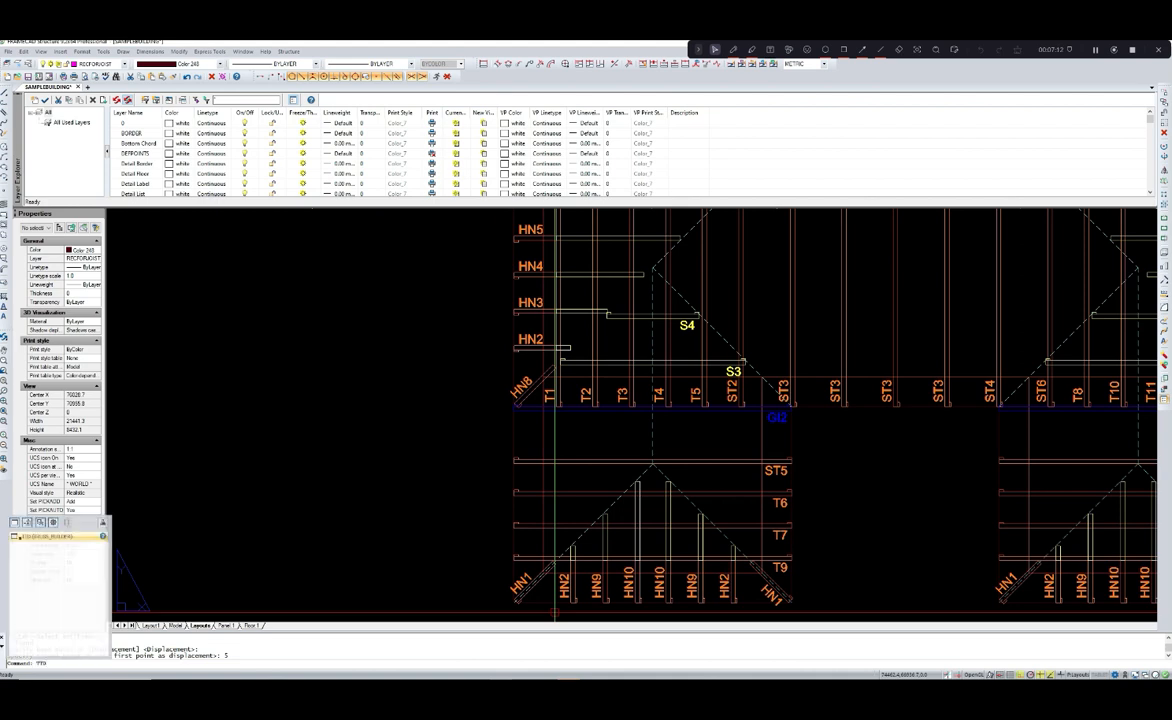
{"action": "key", "text": "Return"}
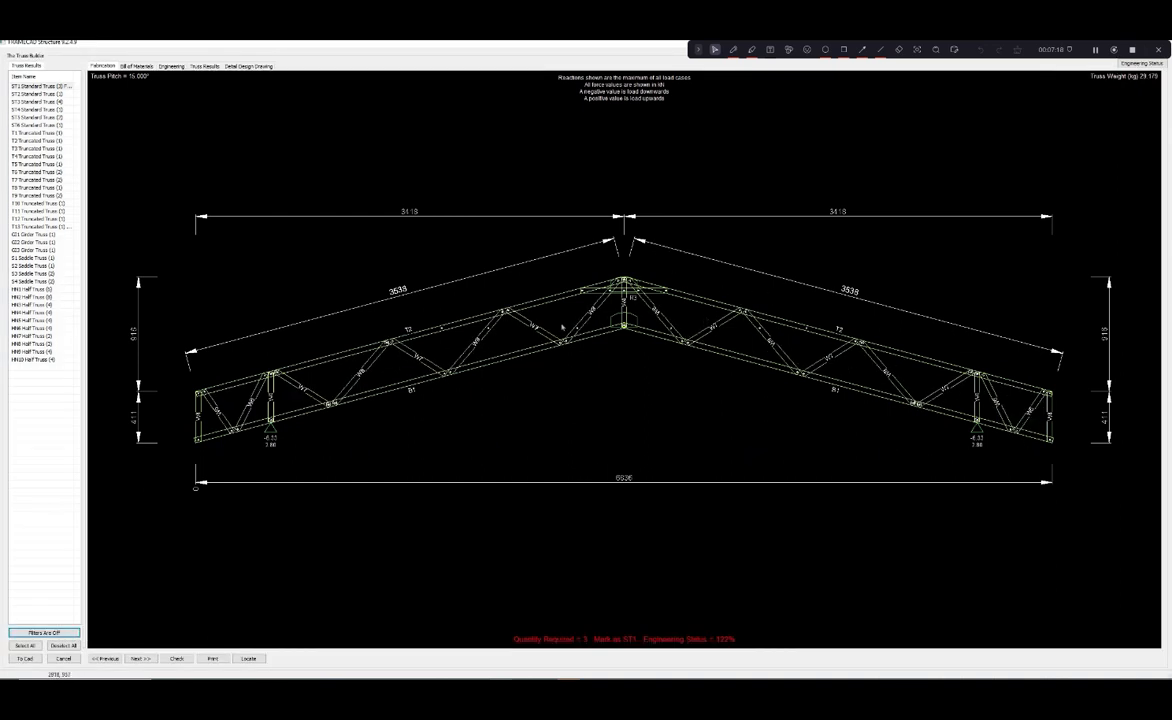
{"action": "mouse_move", "coordinate": [86, 170]}
{"action": "left_mouse_down"}
{"action": "mouse_move", "coordinate": [152, 178]}
{"action": "mouse_move", "coordinate": [115, 164]}
{"action": "mouse_move", "coordinate": [115, 180]}
{"action": "left_mouse_up"}
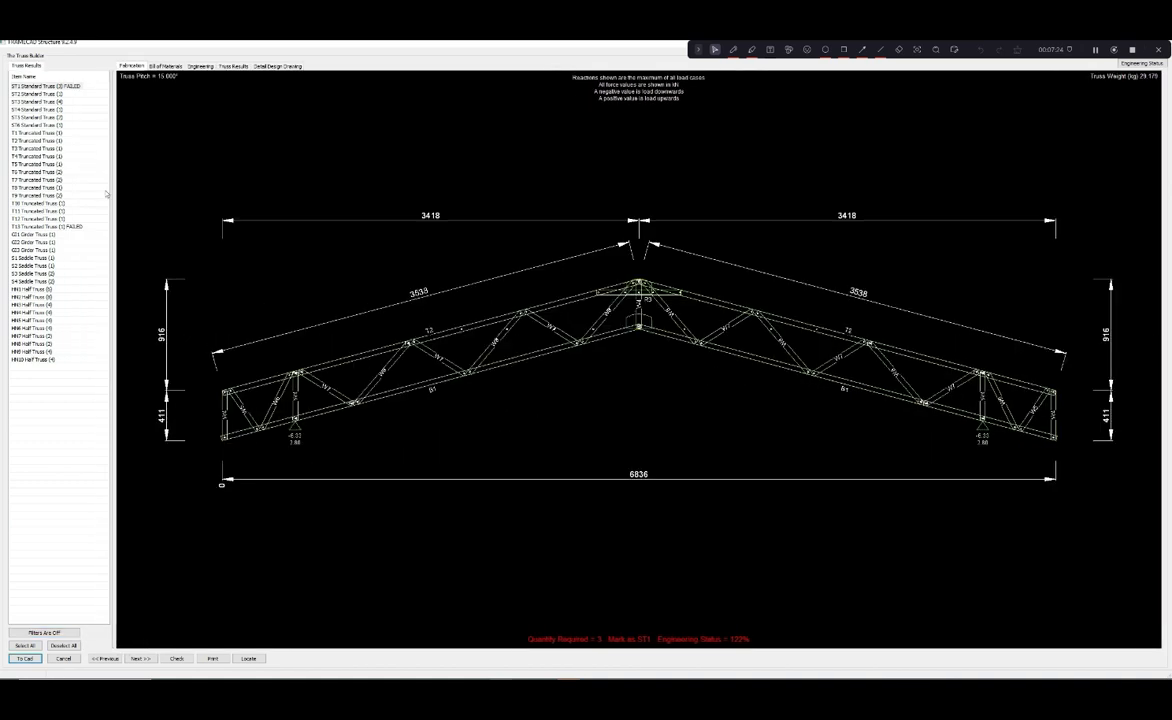
{"action": "double_click", "coordinate": [60, 226]}
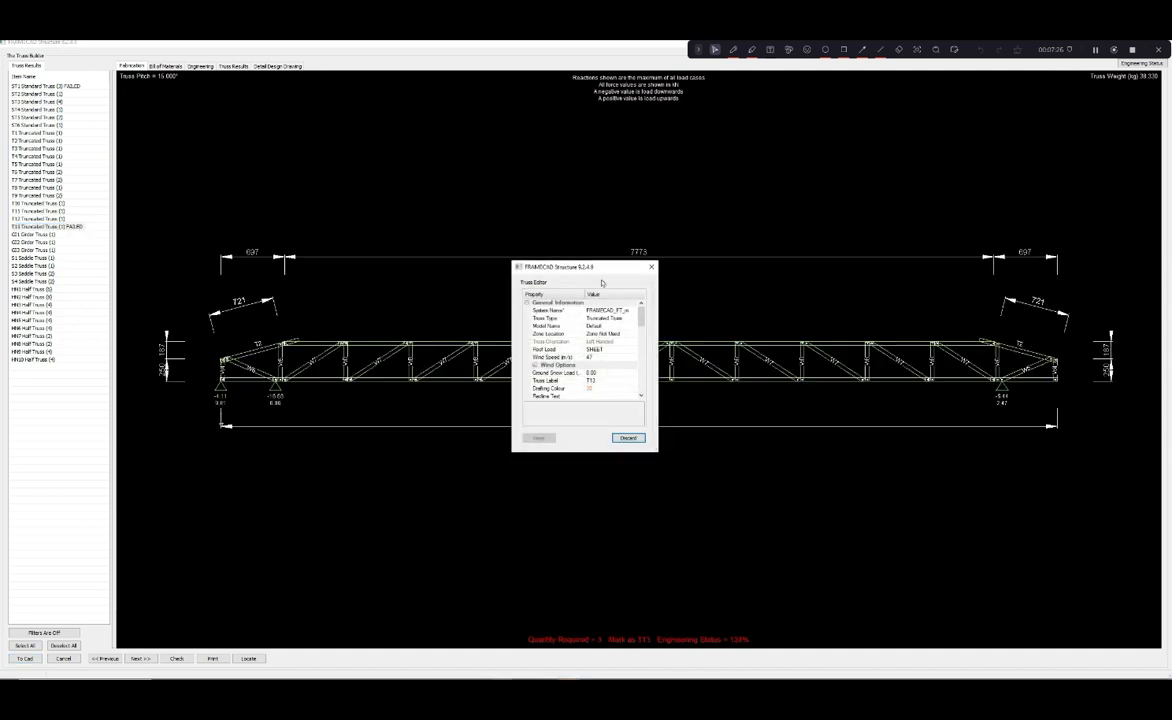
{"action": "left_click", "coordinate": [651, 267]}
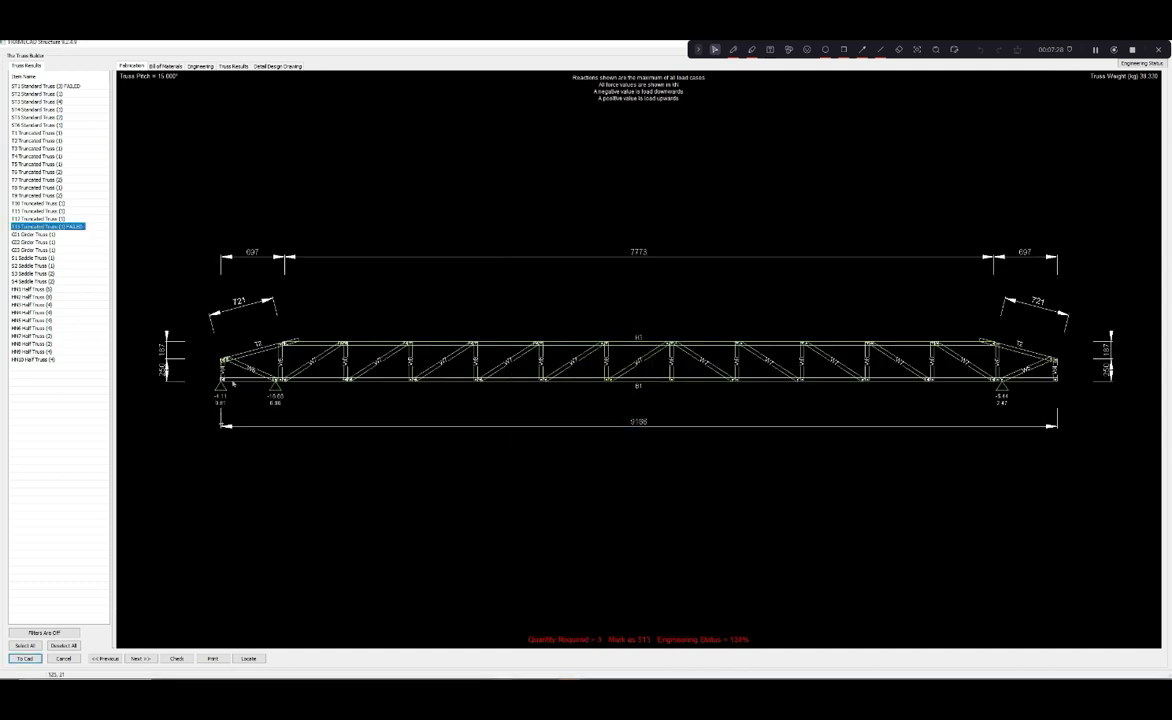
- Examine the support reactions near the W4 and W6 end of T13, and leave the Truss Builder
{"action": "scroll", "coordinate": [232, 383], "scroll_direction": "up", "scroll_amount": 5}
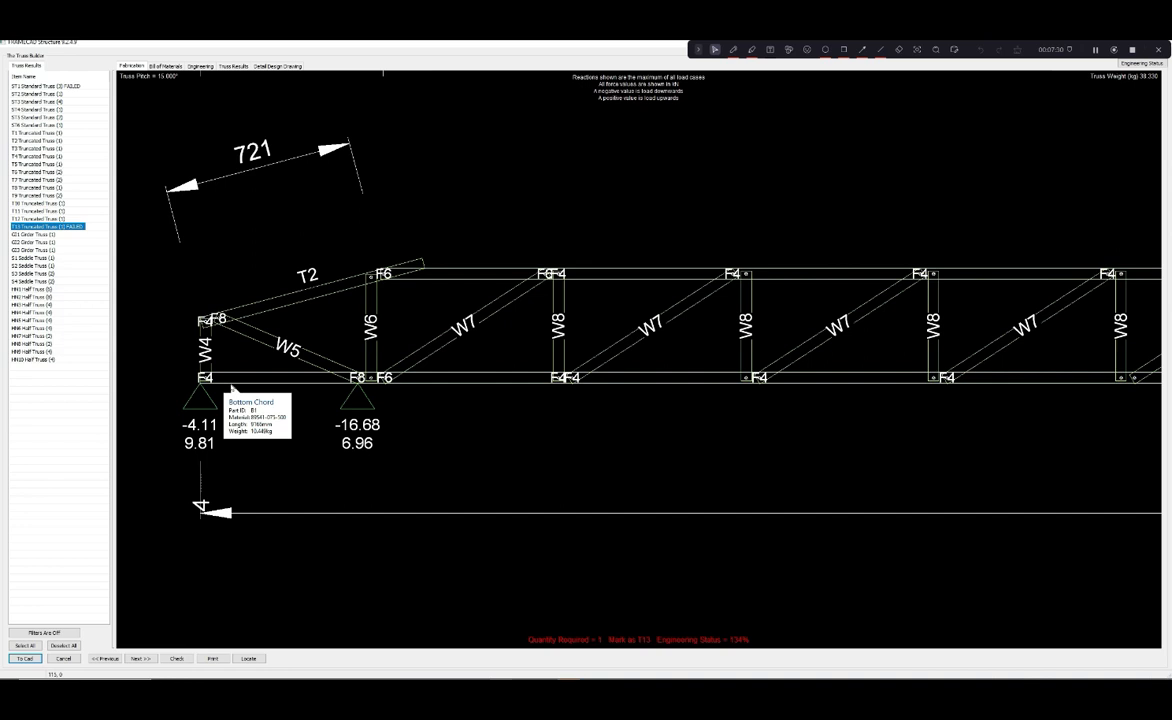
{"action": "scroll", "coordinate": [232, 388], "scroll_direction": "down", "scroll_amount": 4}
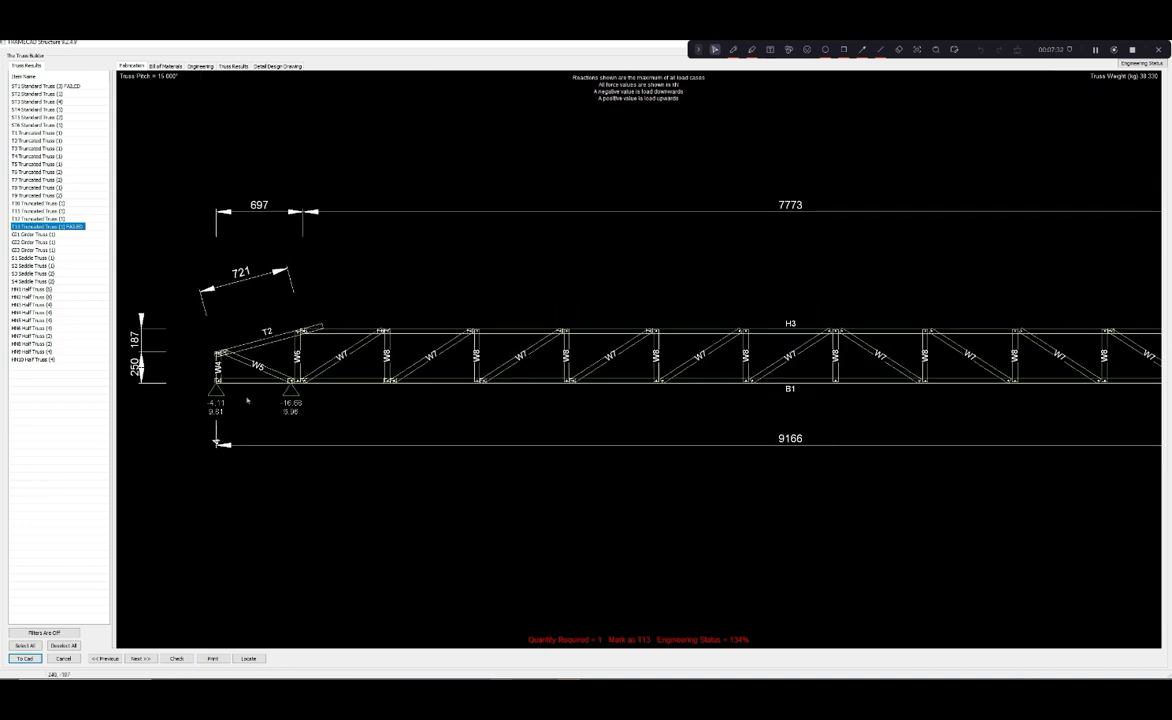
{"action": "scroll", "coordinate": [225, 393], "scroll_direction": "up", "scroll_amount": 3}
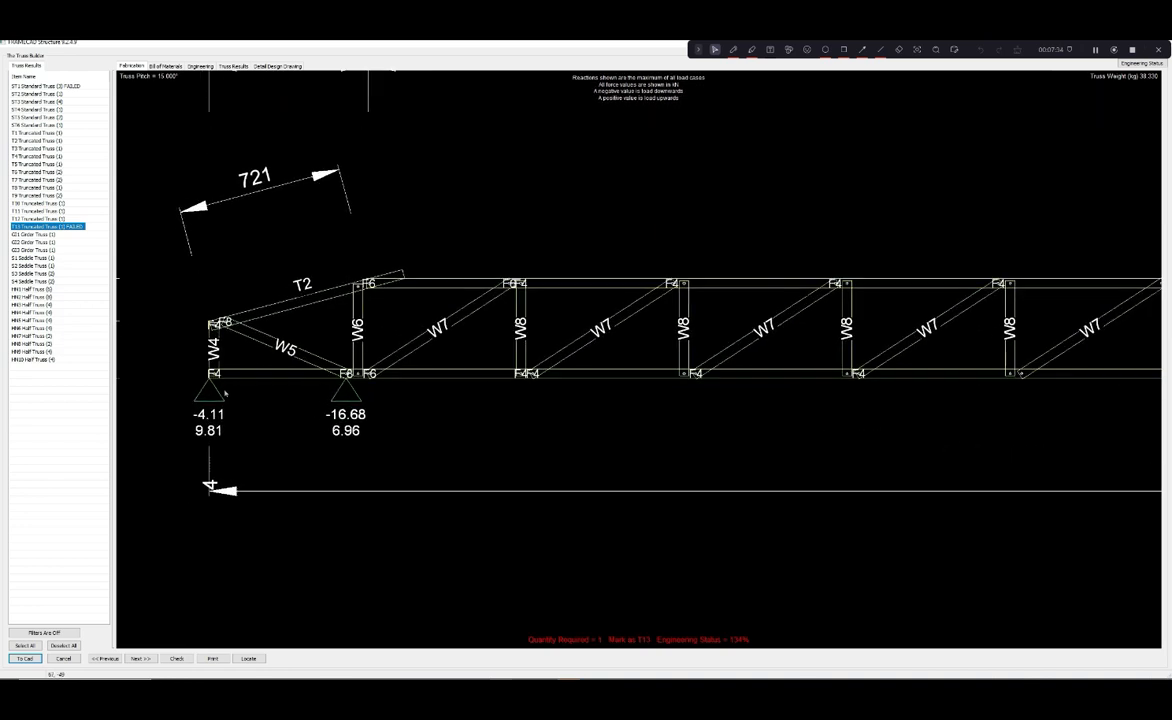
{"action": "scroll", "coordinate": [225, 393], "scroll_direction": "down", "scroll_amount": 2}
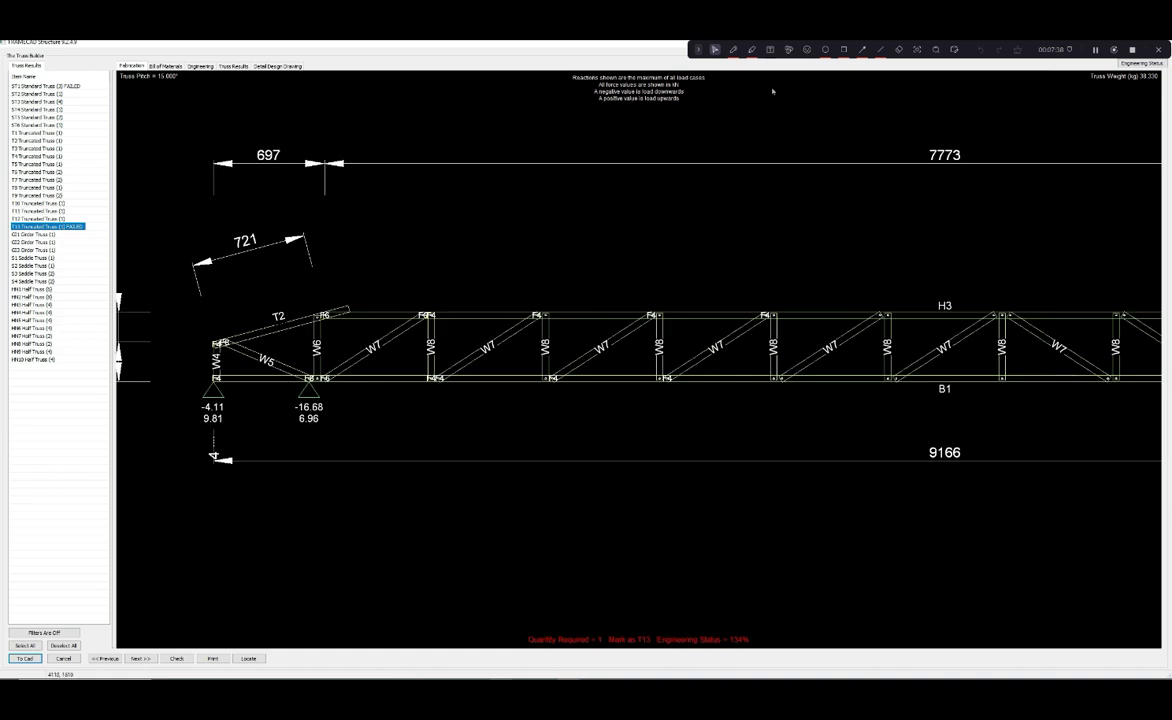
{"action": "key", "text": "Escape"}
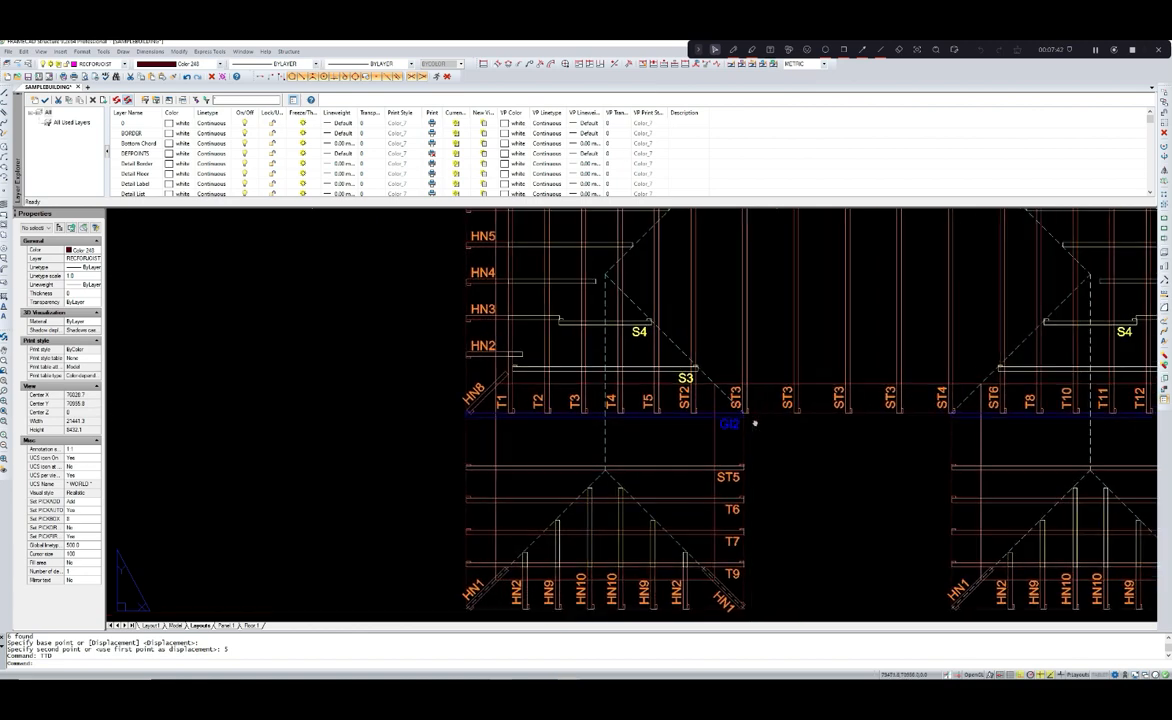
- Examine the roof layout around girders GI2 and GI3 and across the whole truss plan
{"action": "scroll", "coordinate": [755, 420], "scroll_direction": "up", "scroll_amount": 3}
{"action": "scroll", "coordinate": [753, 421], "scroll_direction": "down", "scroll_amount": 5}
{"action": "scroll", "coordinate": [753, 421], "scroll_direction": "down", "scroll_amount": 2}
{"action": "middle_click_drag", "start_coordinate": [771, 425], "coordinate": [704, 432]}
{"action": "scroll", "coordinate": [702, 432], "scroll_direction": "up", "scroll_amount": 2}
{"action": "scroll", "coordinate": [702, 432], "scroll_direction": "down", "scroll_amount": 2}
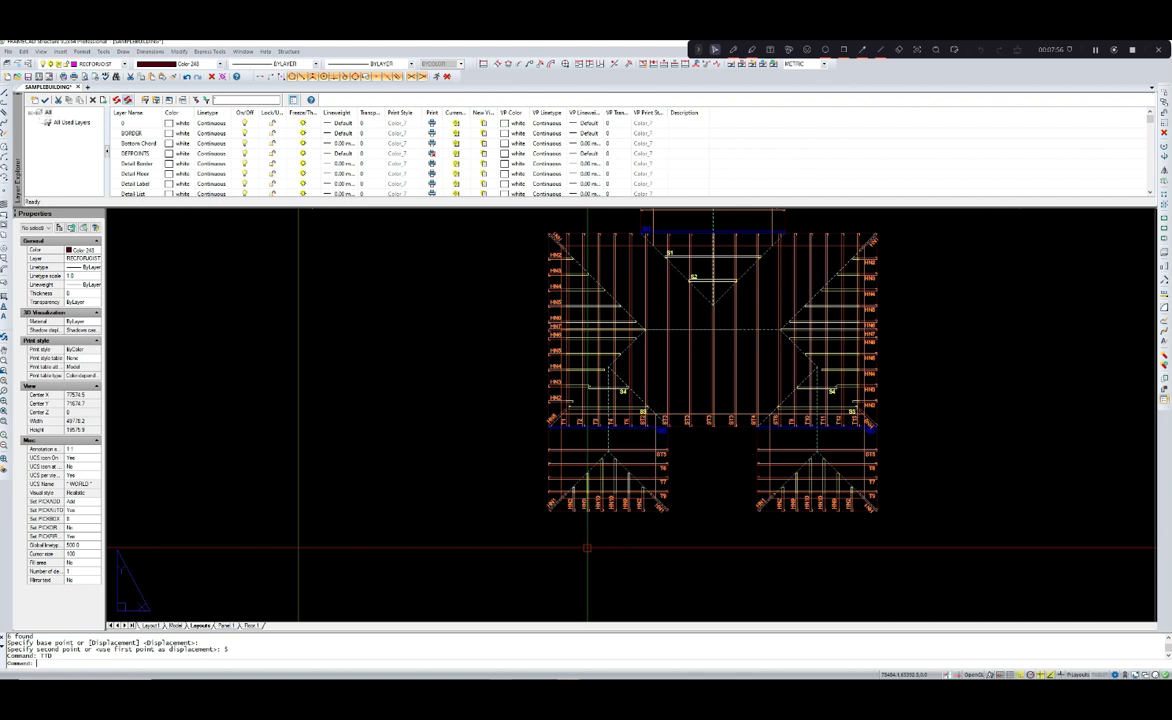
{"action": "scroll", "coordinate": [587, 548], "scroll_direction": "up", "scroll_amount": 1}
{"action": "left_click", "coordinate": [1095, 49]}
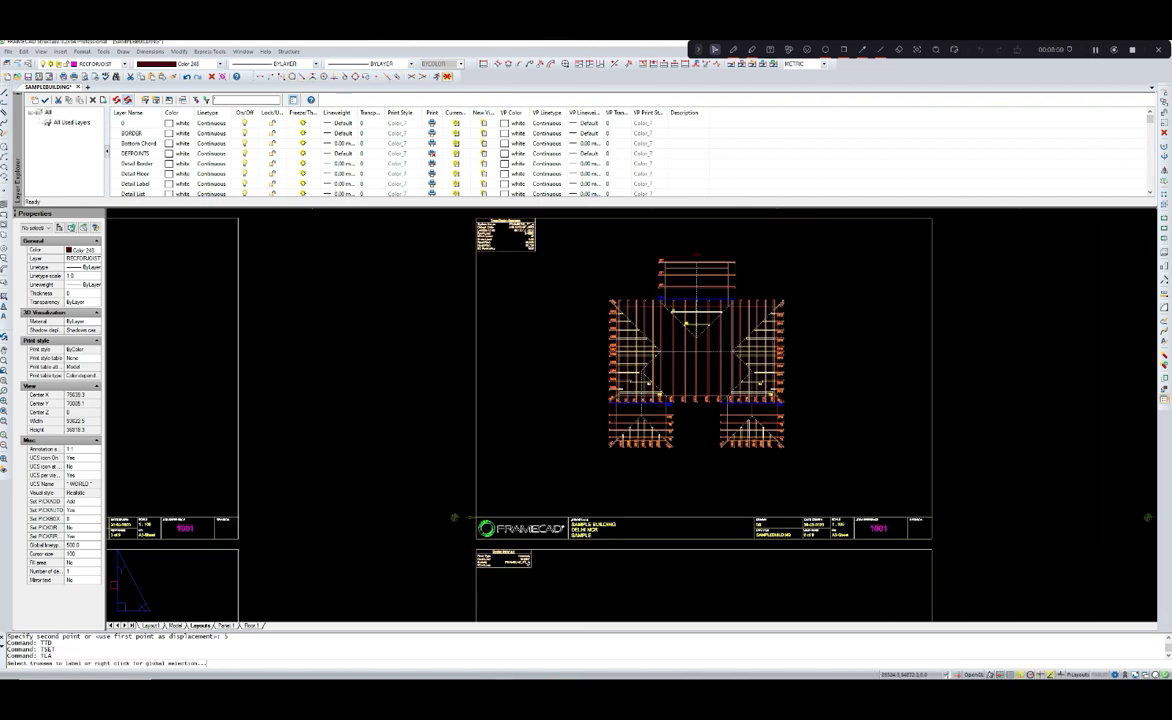
- Relabel all trusses of the roof layout with TLA, using 1 as the starting number
{"action": "key", "text": "Escape"}
{"action": "type", "text": "TLA"}
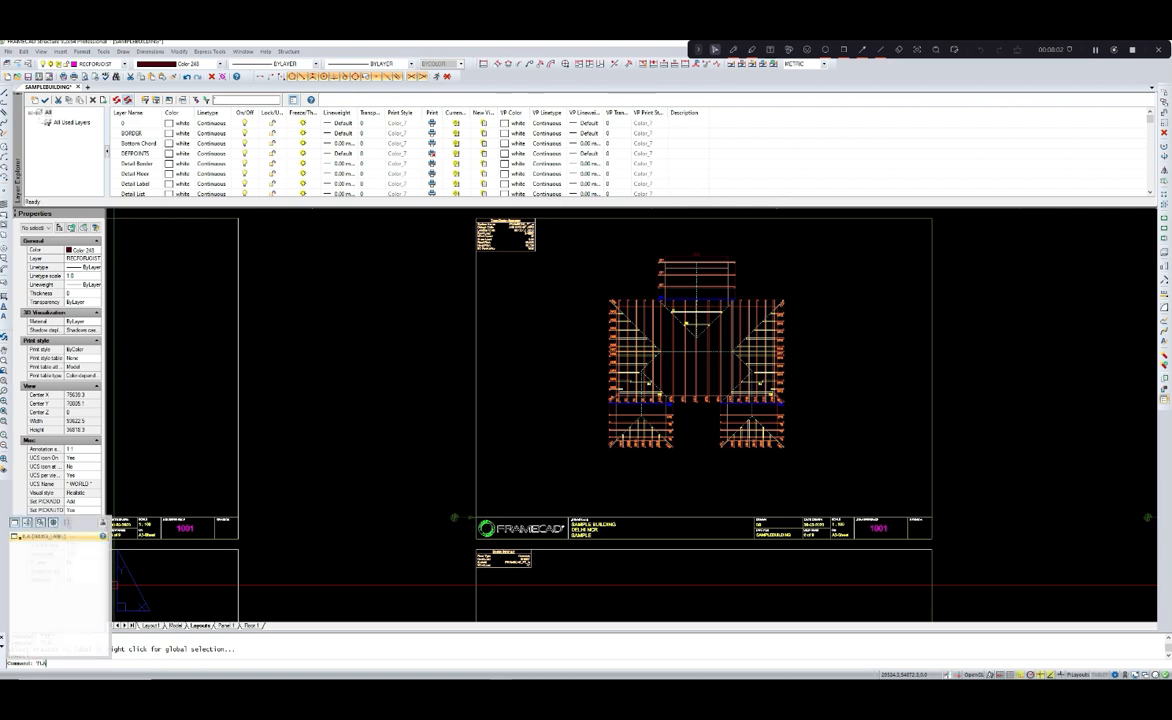
{"action": "key", "text": "Return"}
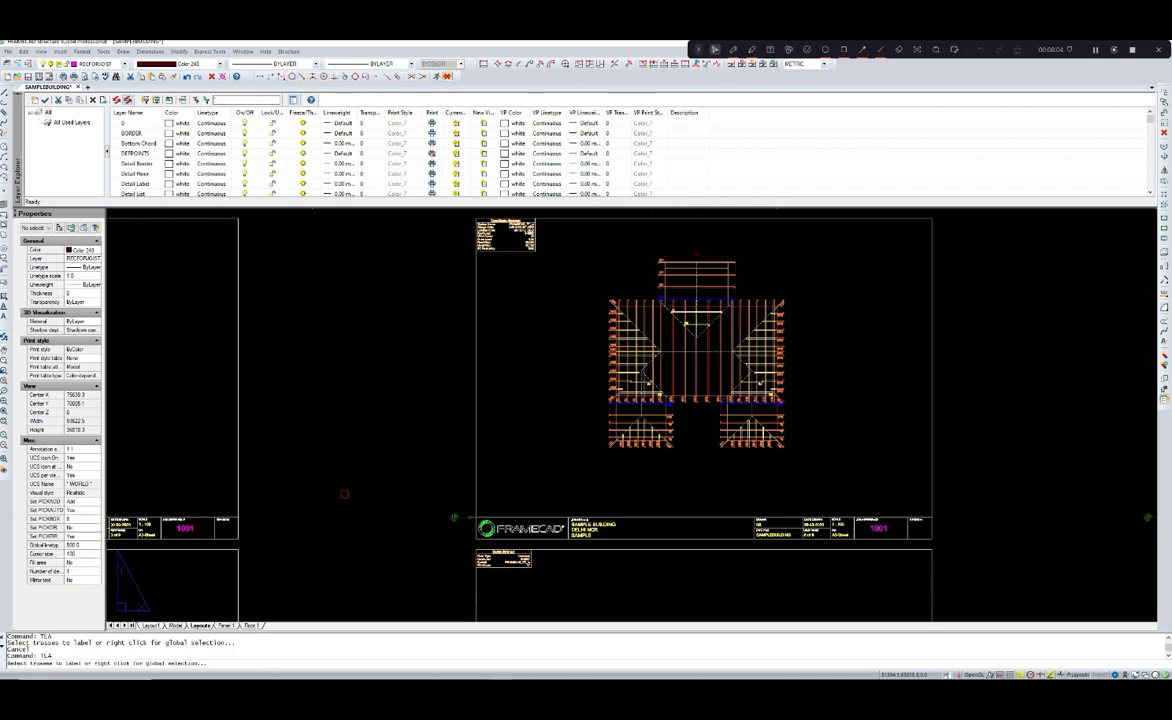
{"action": "scroll", "coordinate": [390, 435], "scroll_direction": "down", "scroll_amount": 3}
{"action": "left_click", "coordinate": [647, 513]}
{"action": "left_click", "coordinate": [494, 369]}
{"action": "key", "text": "Return"}
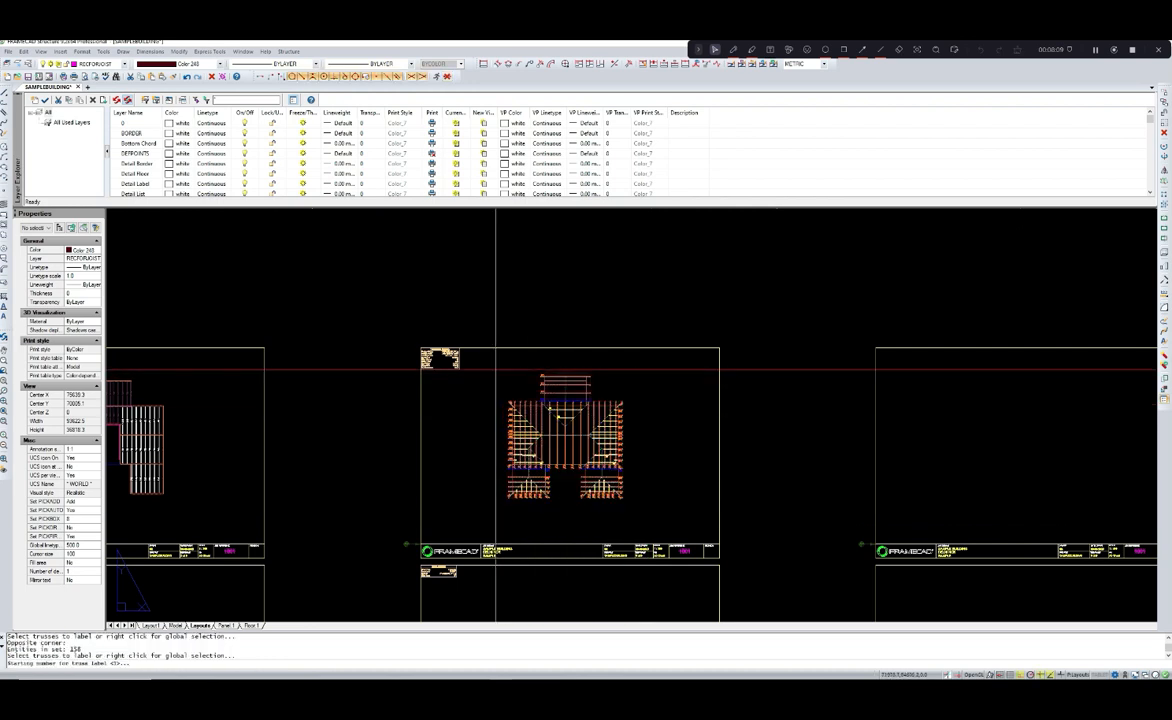
{"action": "type", "text": "1"}
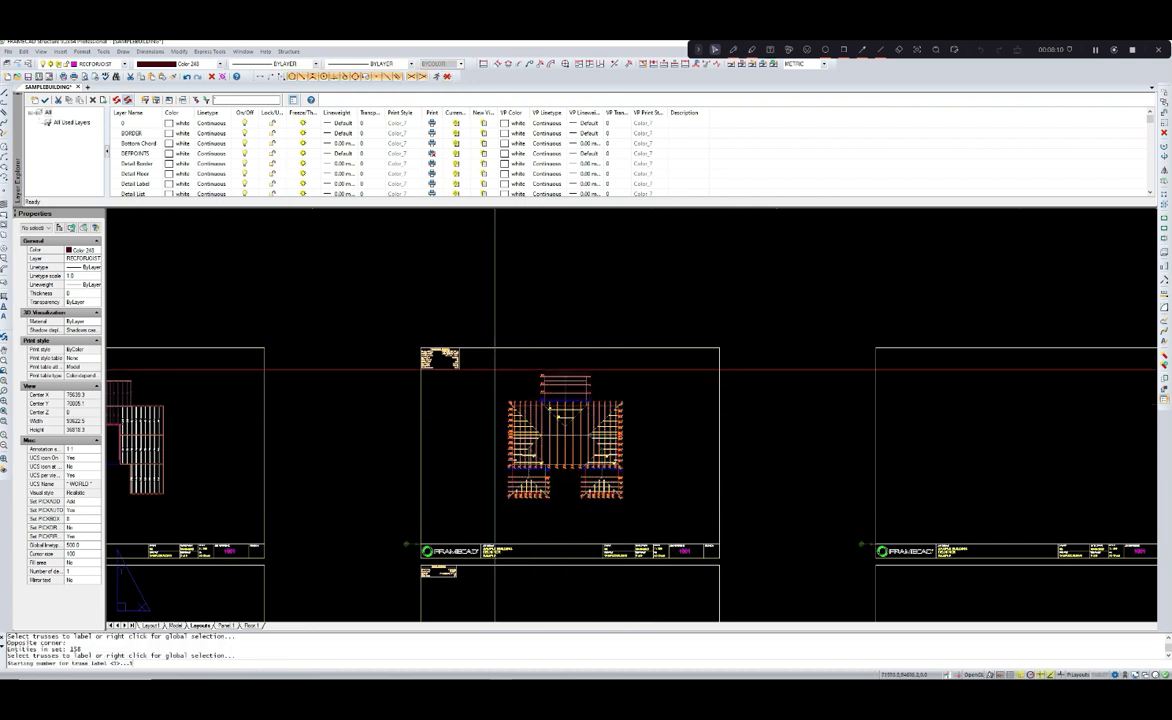
{"action": "key", "text": "Return"}
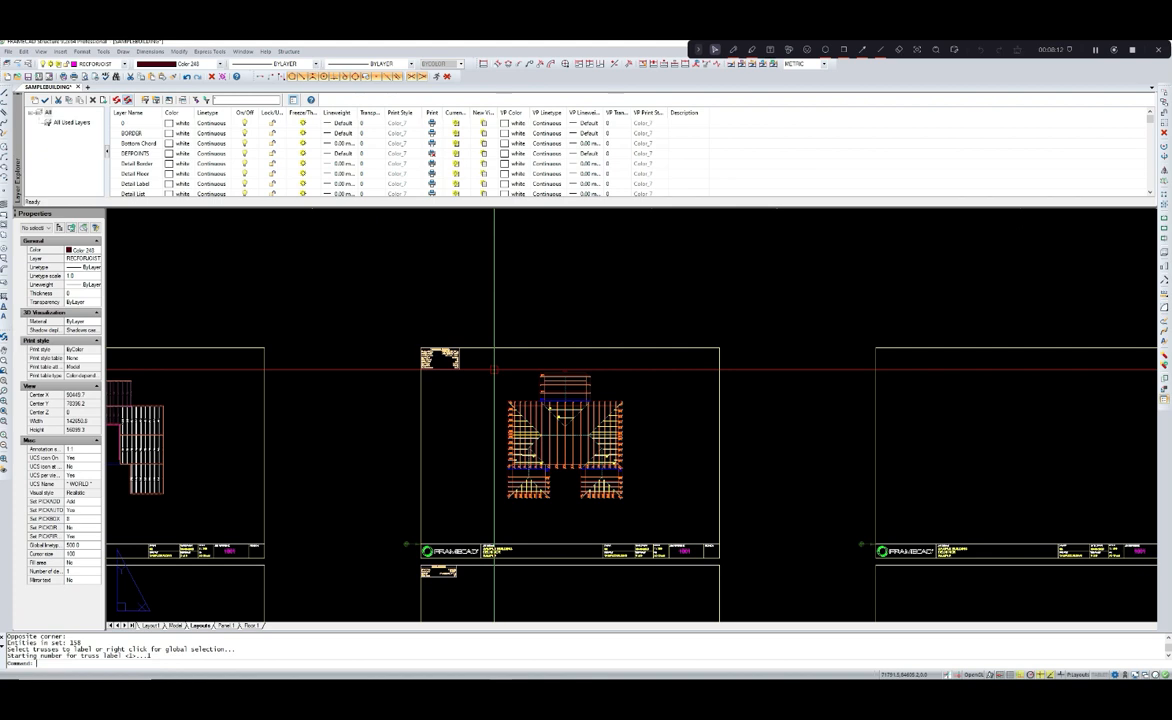
- Run TTD on the relabelled layout to open its truss results in the Truss Builder
{"action": "scroll", "coordinate": [494, 369], "scroll_direction": "up", "scroll_amount": 4}
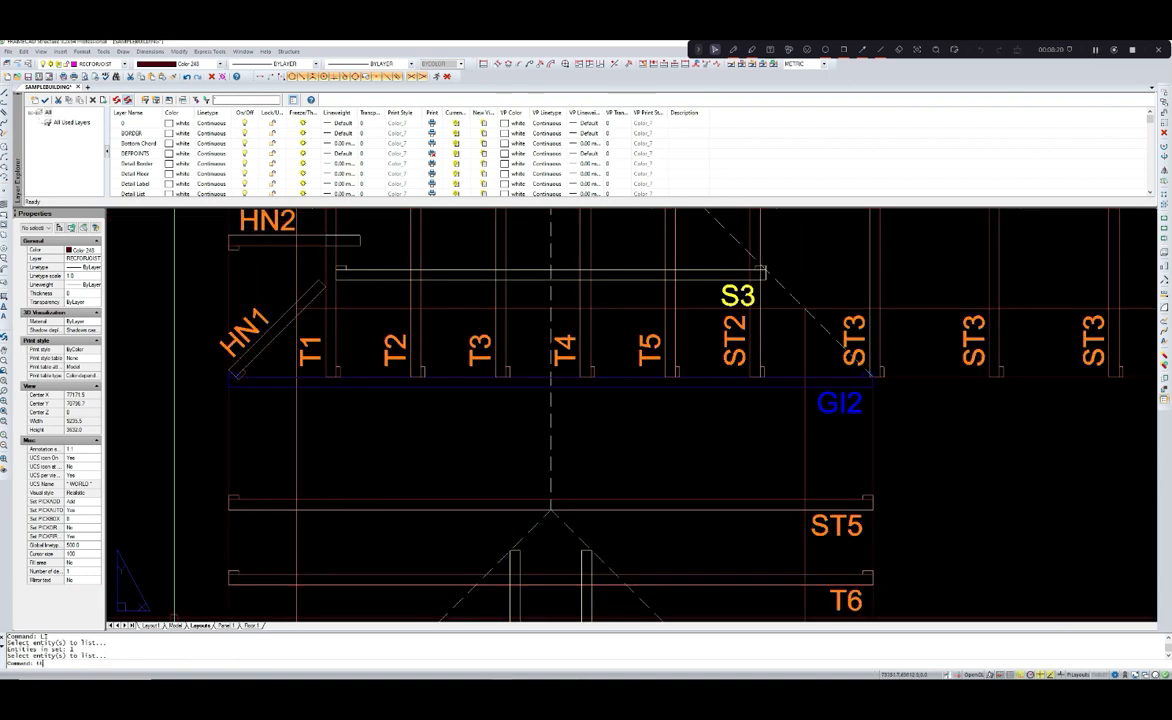
{"action": "type", "text": "o"}
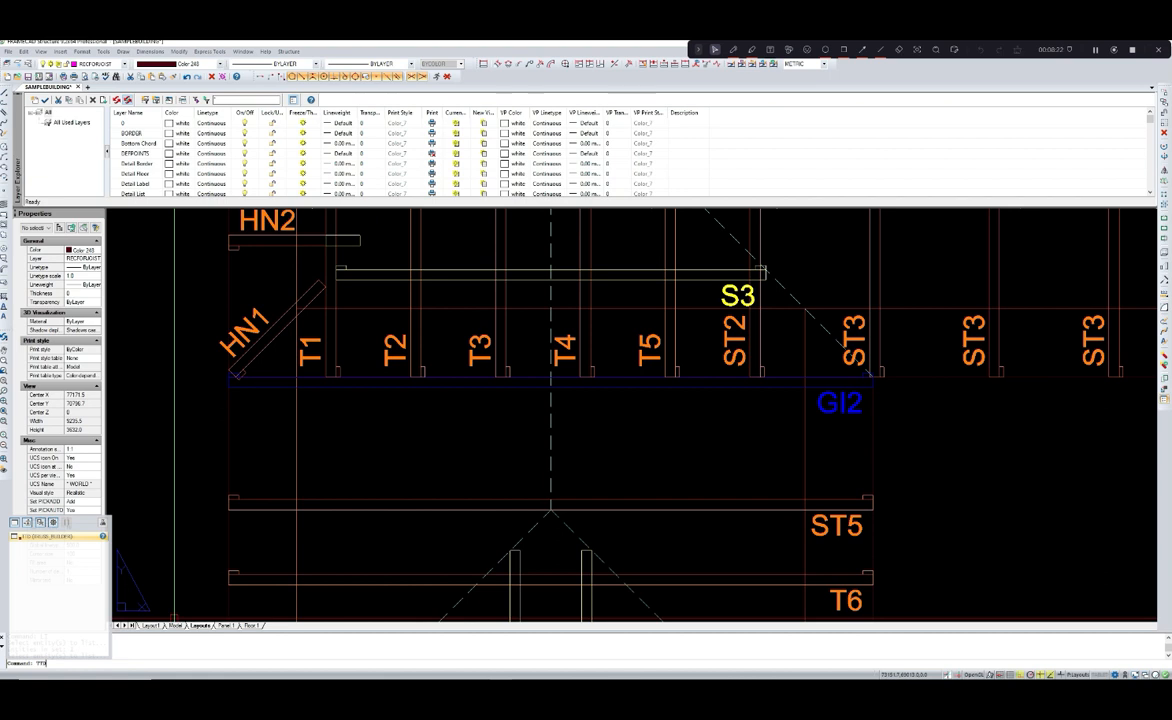
{"action": "key", "text": "Return"}
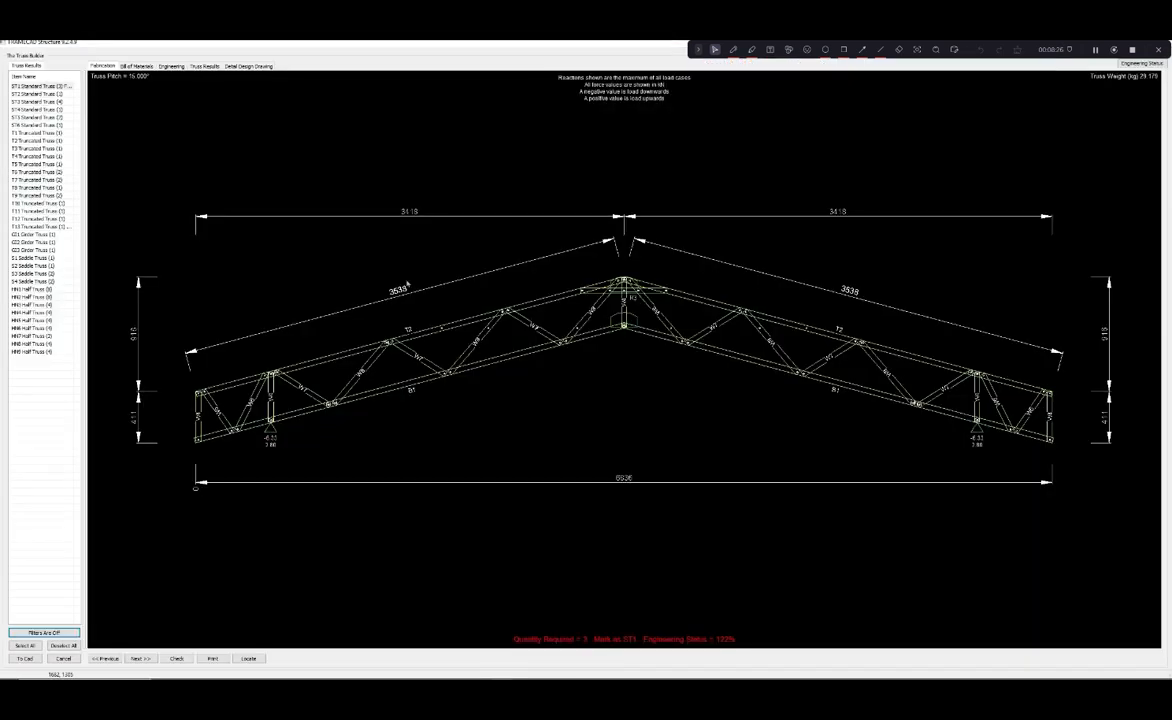
- Review truss T13's support reactions in its fabrication view, and leave the Truss Builder
{"action": "left_click", "coordinate": [50, 226]}
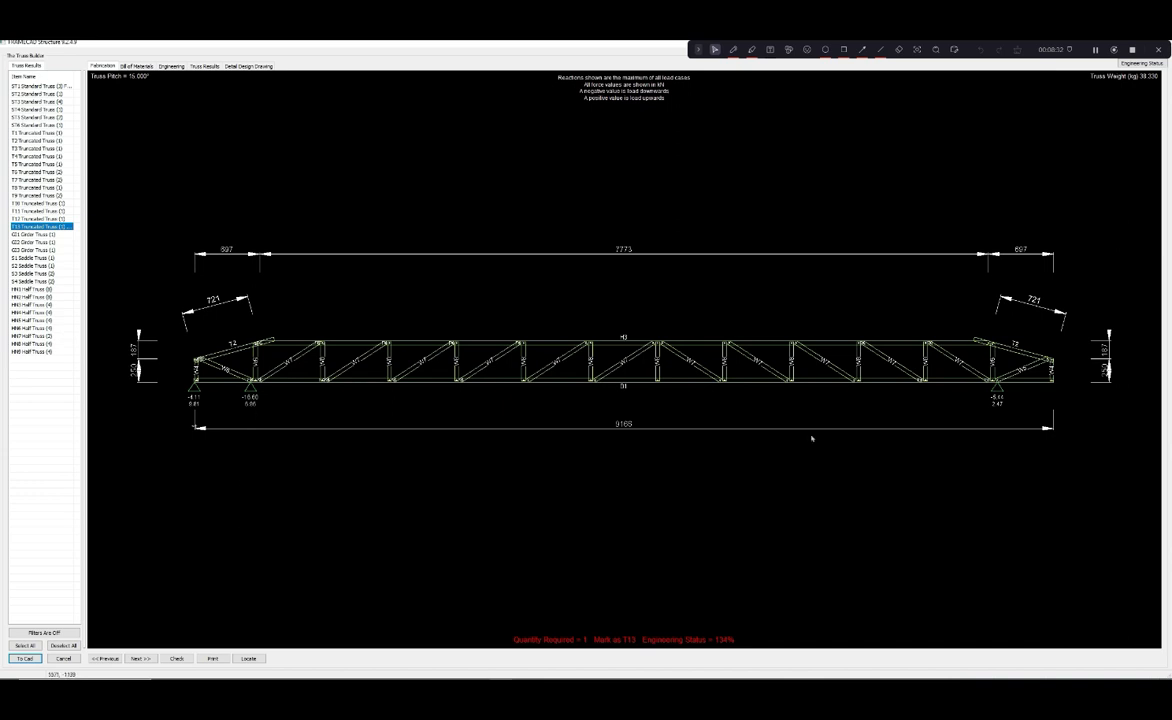
{"action": "left_click", "coordinate": [1096, 55]}
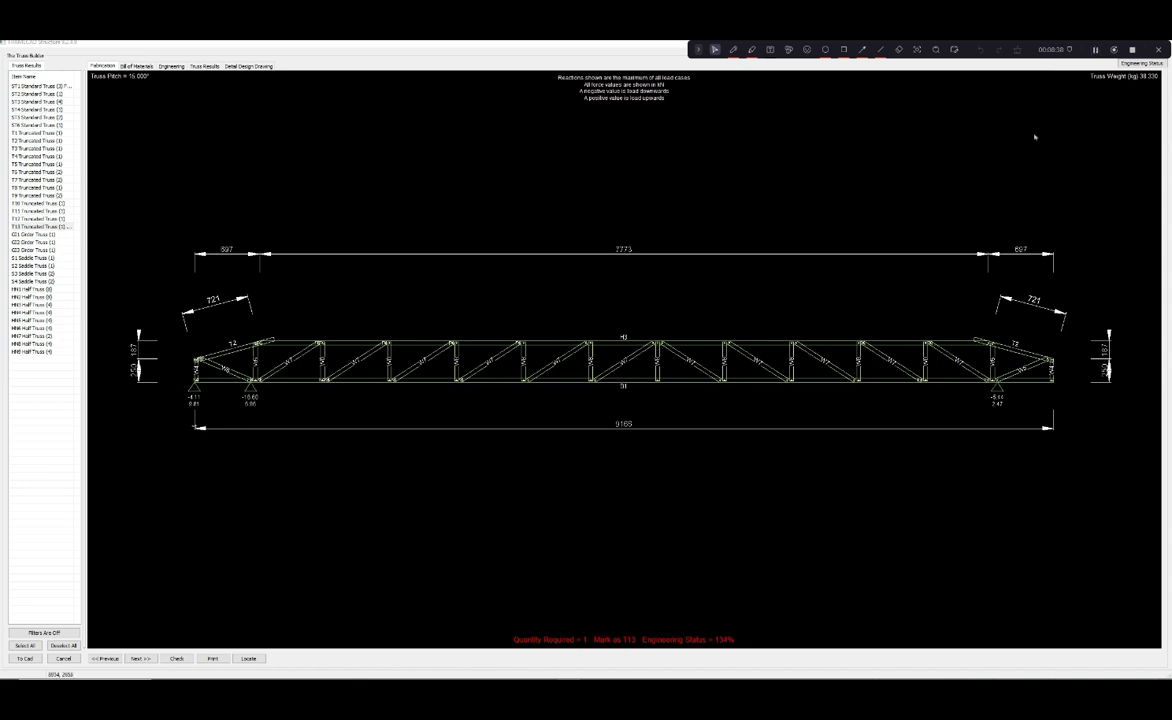
{"action": "left_click", "coordinate": [986, 159]}
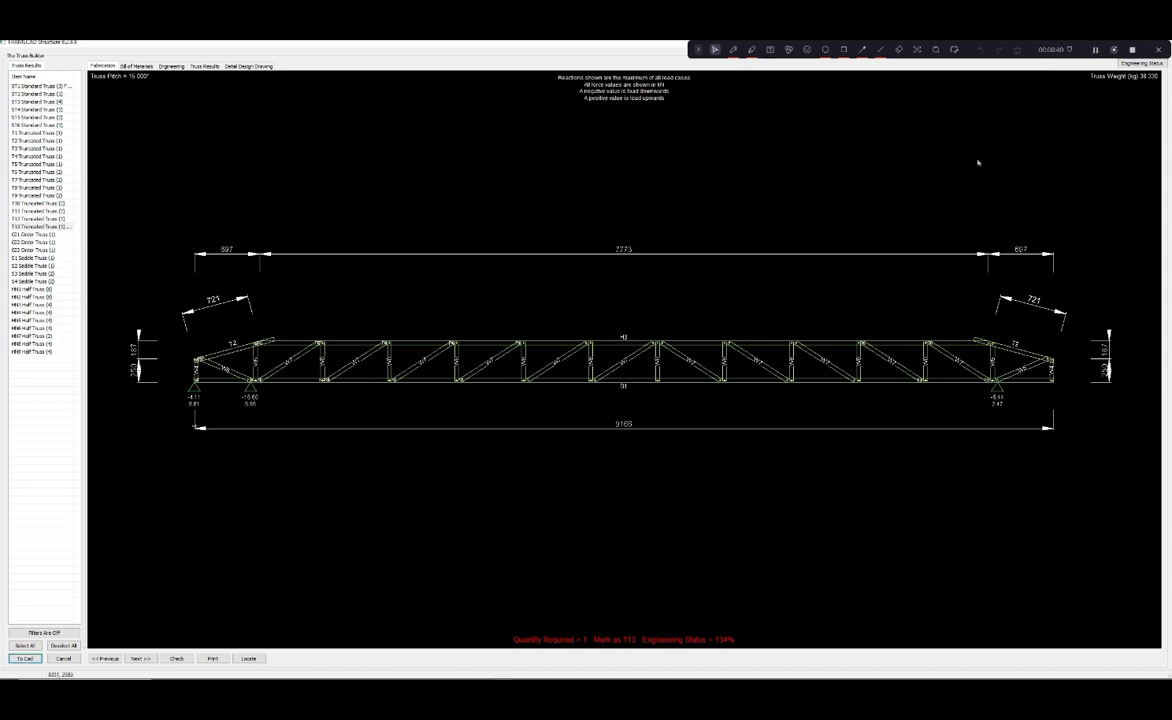
{"action": "key", "text": "Escape"}
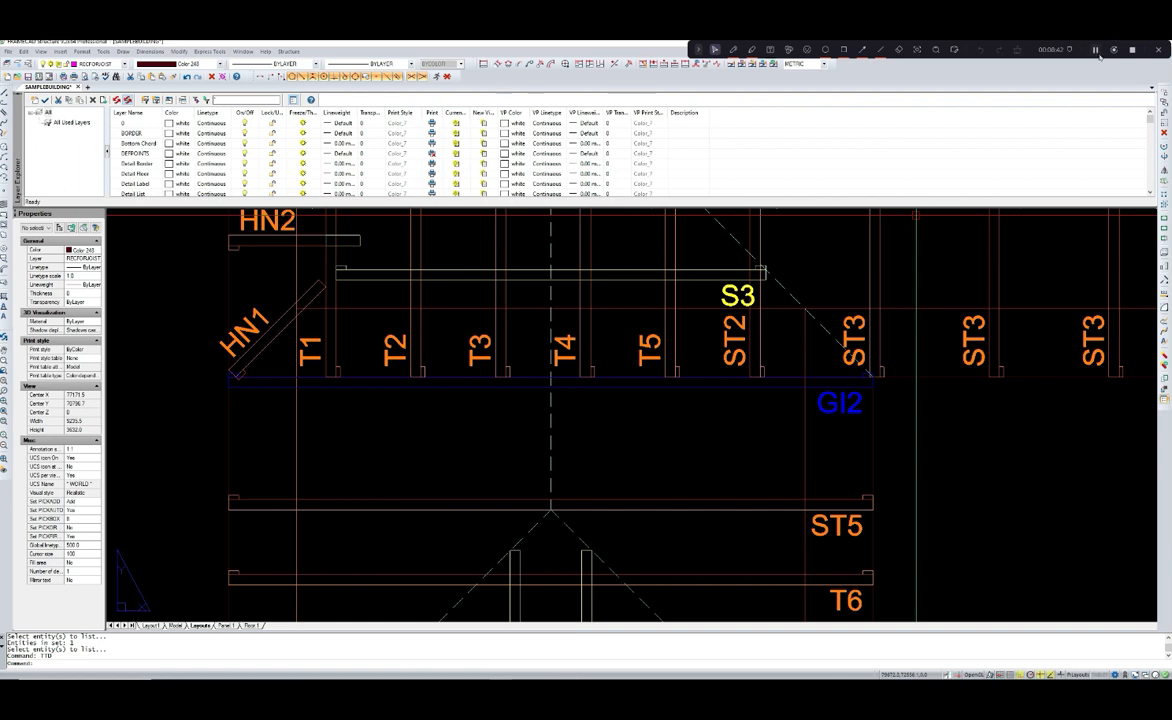
- Undo the last move of the girders in the roof layout
{"action": "key", "text": "ctrl+z"}
{"action": "key", "text": "ctrl+z"}
{"action": "scroll", "coordinate": [670, 387], "scroll_direction": "down", "scroll_amount": 5}
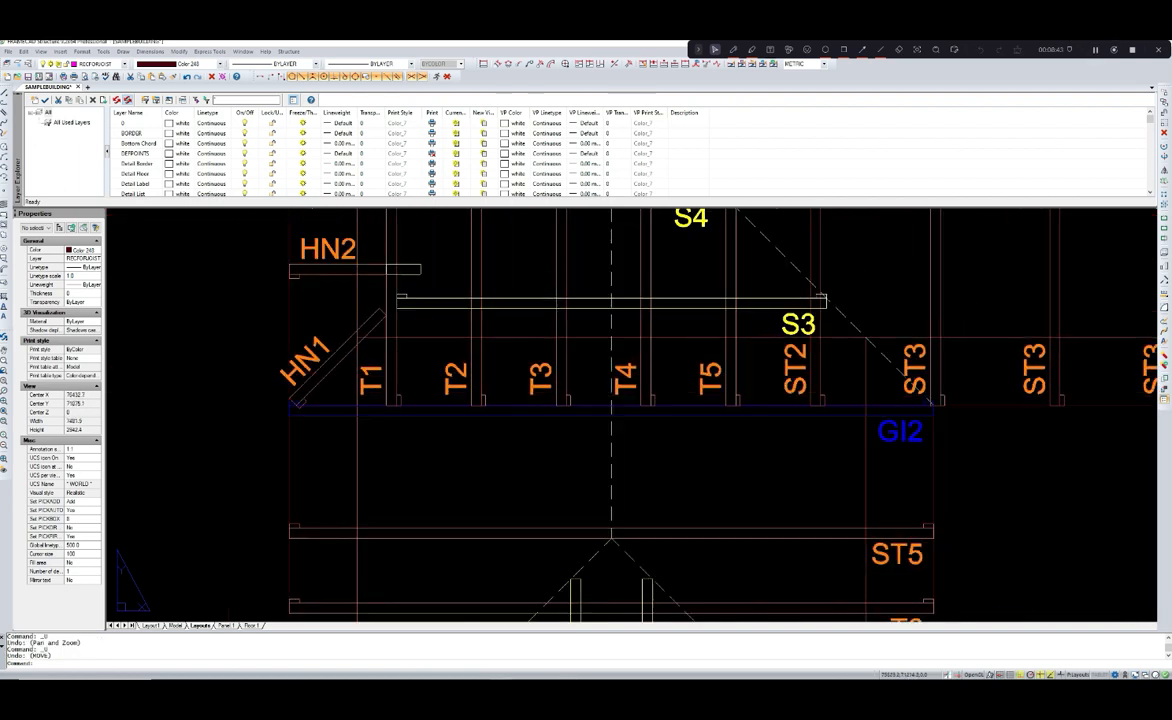
- Examine the roof layout around girder GI2, the adjoining trusses and the neighbouring wing
{"action": "scroll", "coordinate": [594, 426], "scroll_direction": "up", "scroll_amount": 1}
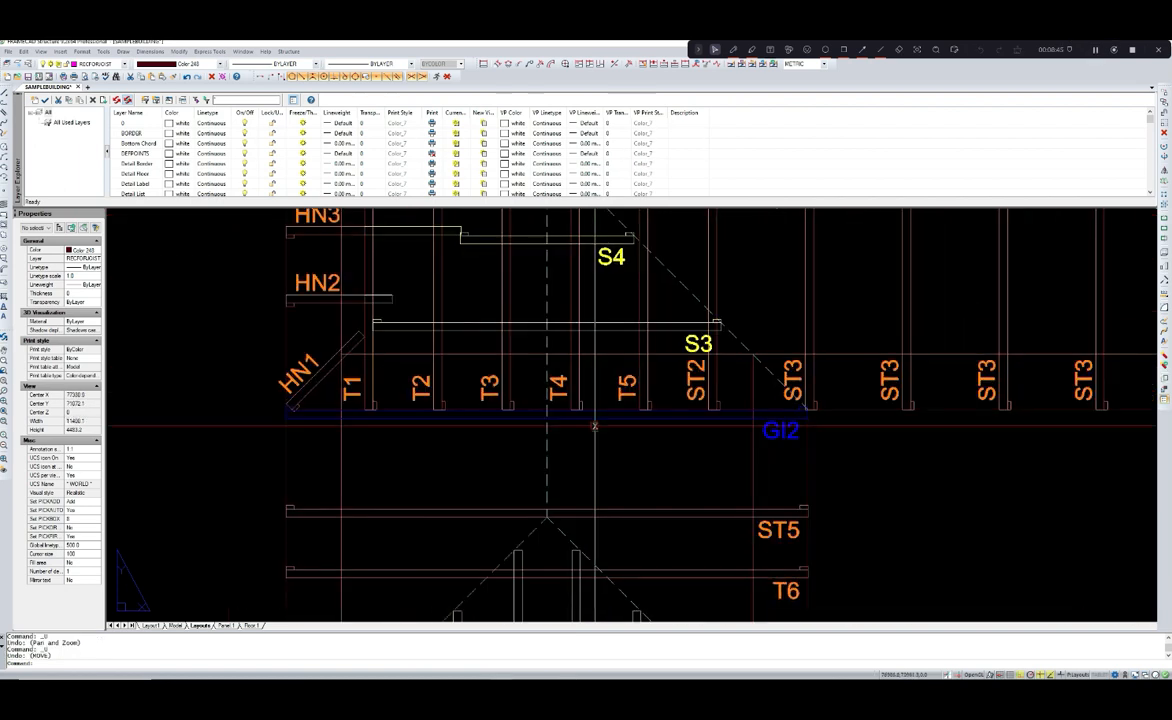
{"action": "scroll", "coordinate": [594, 426], "scroll_direction": "down", "scroll_amount": 1}
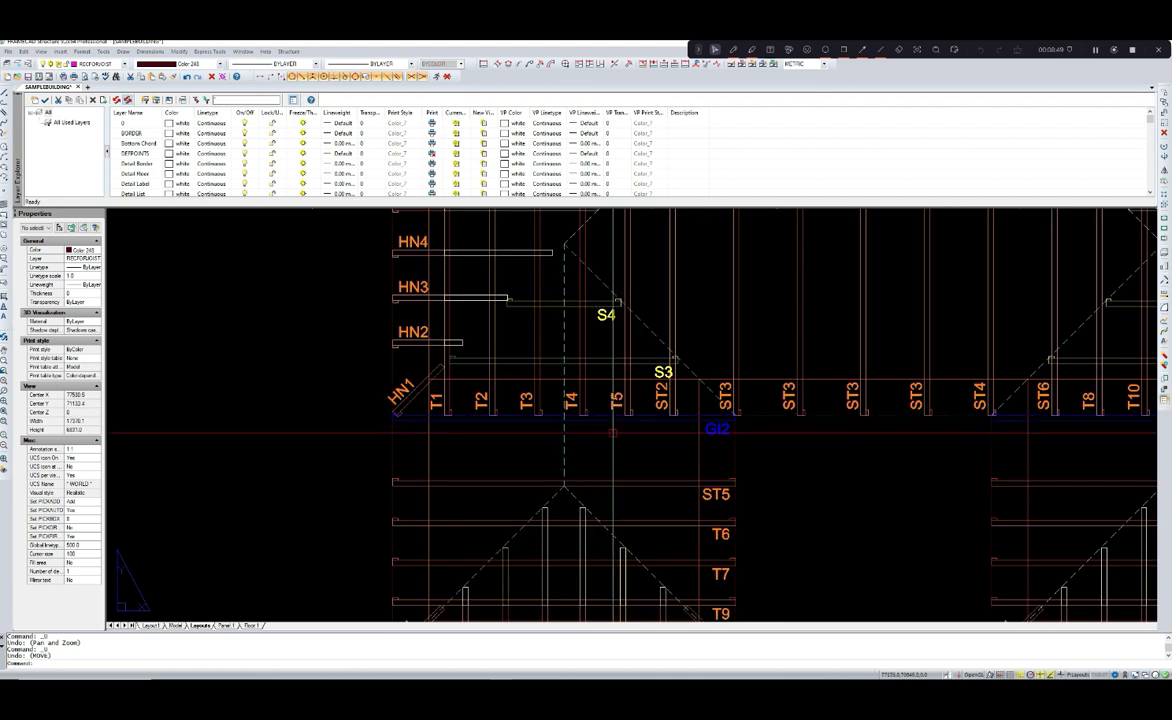
{"action": "scroll", "coordinate": [612, 432], "scroll_direction": "up", "scroll_amount": 2}
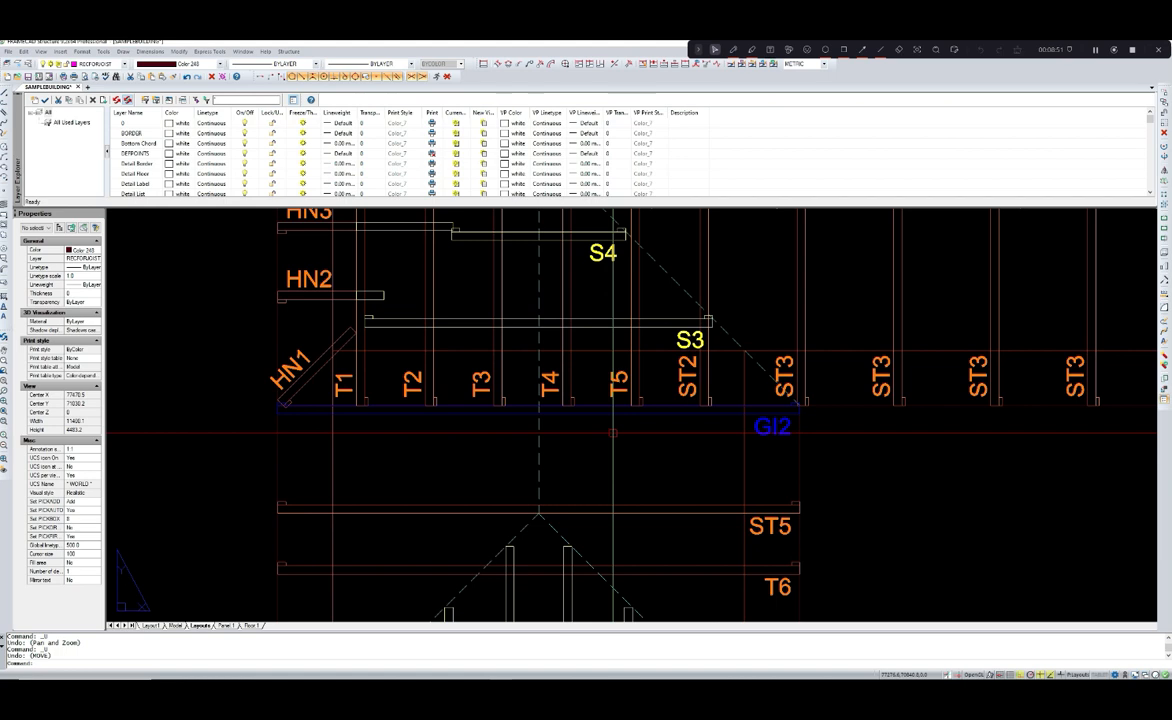
{"action": "scroll", "coordinate": [612, 433], "scroll_direction": "down", "scroll_amount": 1}
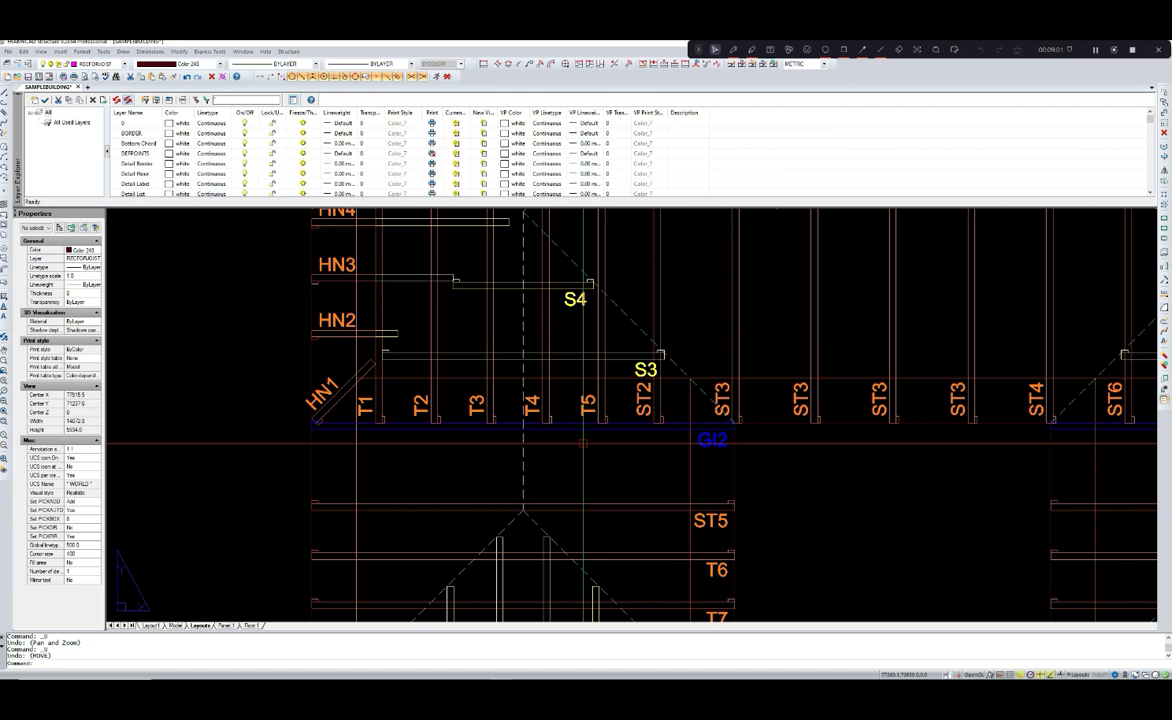
{"action": "mouse_move", "coordinate": [583, 442]}
{"action": "middle_mouse_down"}
{"action": "mouse_move", "coordinate": [597, 436]}
{"action": "mouse_move", "coordinate": [588, 443]}
{"action": "middle_mouse_up"}
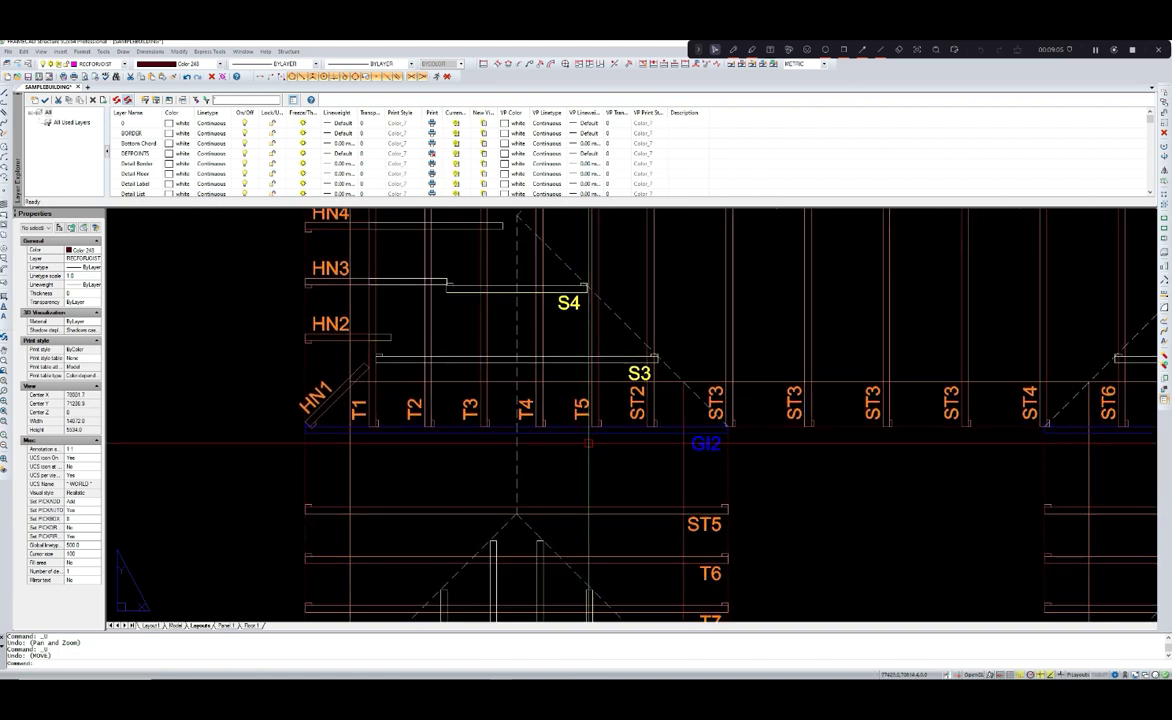
{"action": "scroll", "coordinate": [588, 443], "scroll_direction": "down", "scroll_amount": 3}
{"action": "mouse_move", "coordinate": [727, 449]}
{"action": "middle_mouse_down"}
{"action": "mouse_move", "coordinate": [527, 443]}
{"action": "mouse_move", "coordinate": [697, 428]}
{"action": "middle_mouse_up"}
{"action": "scroll", "coordinate": [549, 420], "scroll_direction": "up", "scroll_amount": 2}
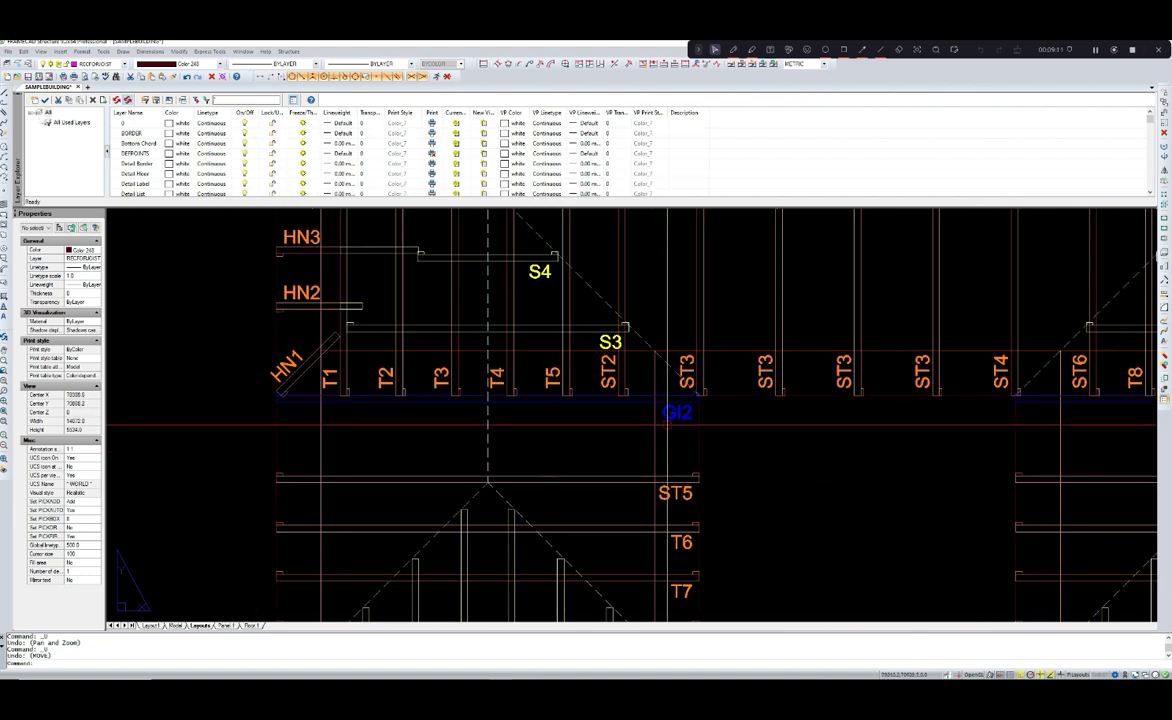
{"action": "left_click", "coordinate": [771, 392]}
{"action": "scroll", "coordinate": [710, 364], "scroll_direction": "down", "scroll_amount": 3}
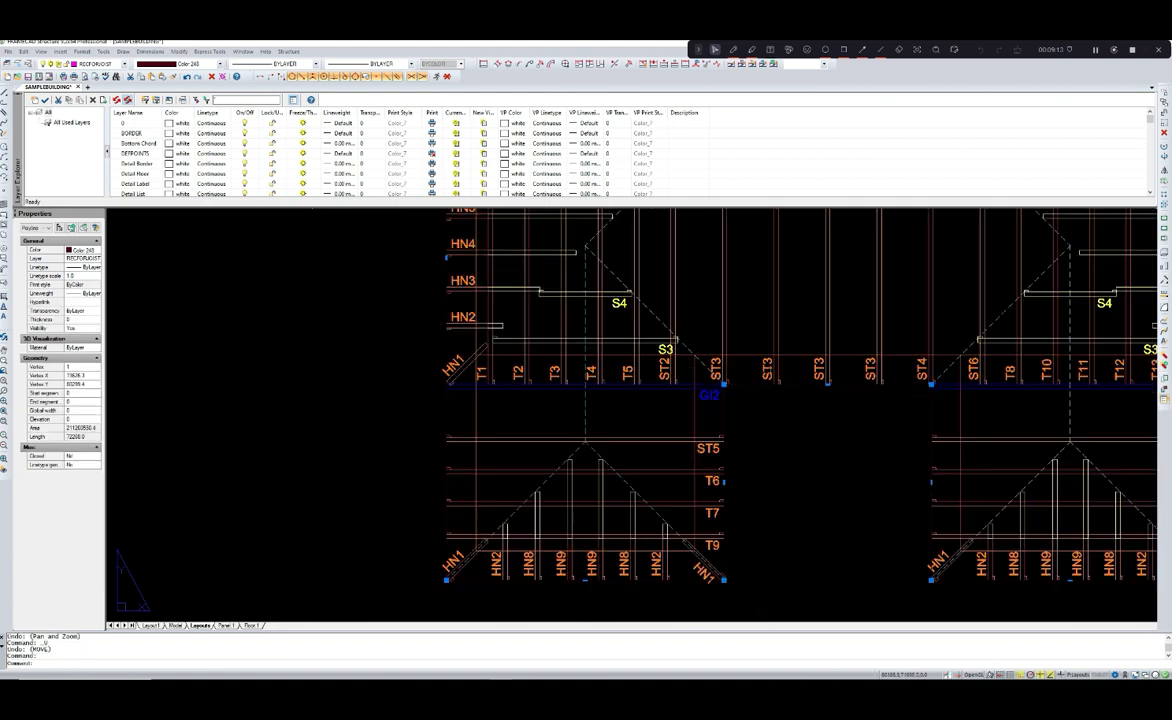
{"action": "key", "text": "Escape"}
{"action": "scroll", "coordinate": [710, 364], "scroll_direction": "down", "scroll_amount": 2}
{"action": "scroll", "coordinate": [710, 364], "scroll_direction": "up", "scroll_amount": 2}
{"action": "scroll", "coordinate": [660, 400], "scroll_direction": "down", "scroll_amount": 3}
{"action": "scroll", "coordinate": [683, 378], "scroll_direction": "down", "scroll_amount": 1}
{"action": "scroll", "coordinate": [683, 378], "scroll_direction": "up", "scroll_amount": 5}
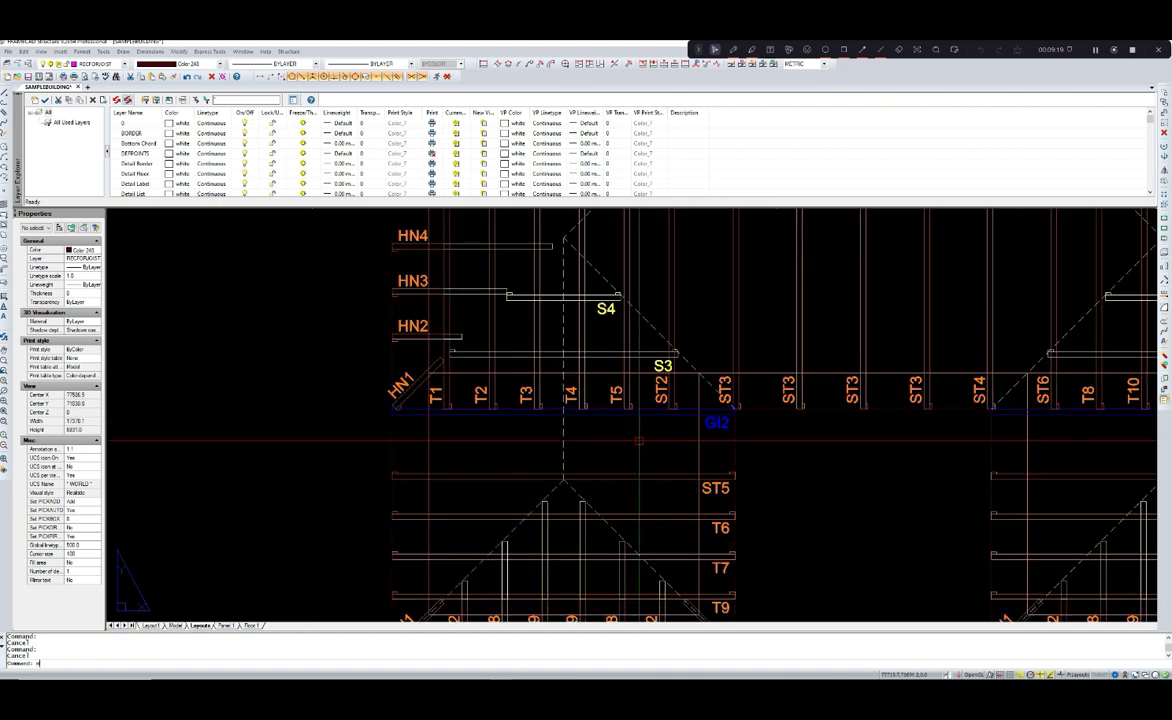
- Move girders GI2 and GI3 with their end pieces 45 straight down, away from the trusses, with the base point at GI2's corner beside HN1
{"action": "type", "text": "MOVE"}
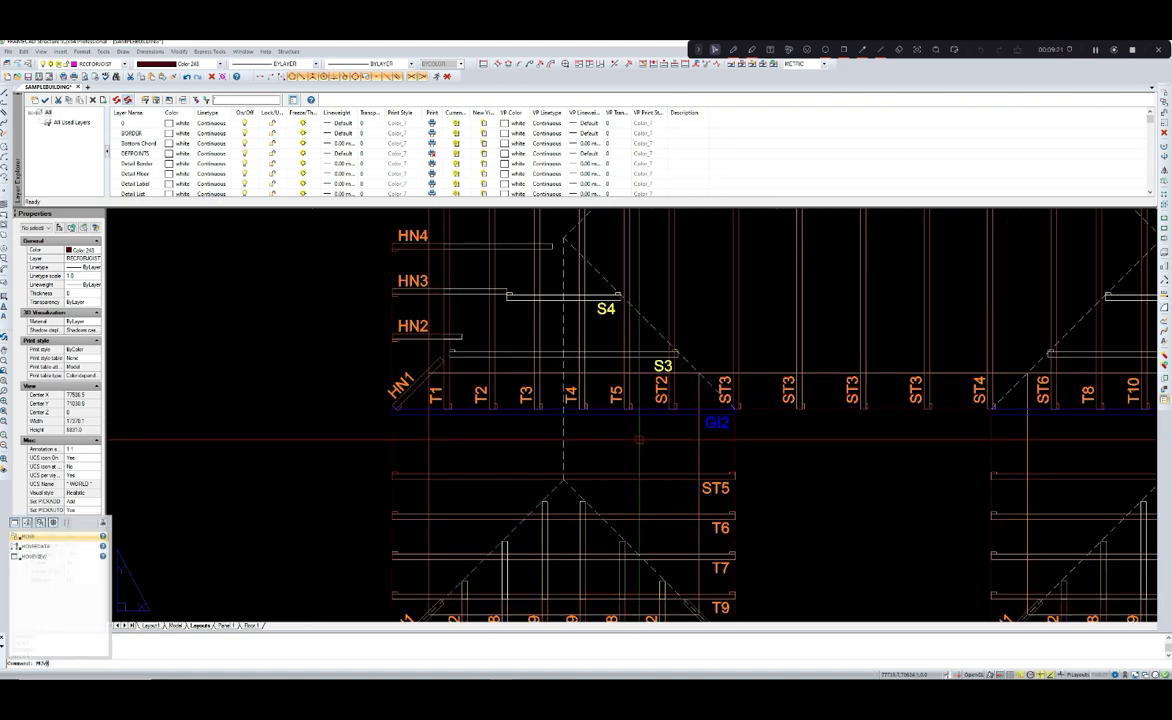
{"action": "key", "text": "Return"}
{"action": "left_click", "coordinate": [539, 416]}
{"action": "scroll", "coordinate": [472, 417], "scroll_direction": "up", "scroll_amount": 2}
{"action": "scroll", "coordinate": [495, 416], "scroll_direction": "down", "scroll_amount": 4}
{"action": "middle_click_drag", "start_coordinate": [804, 436], "coordinate": [695, 480]}
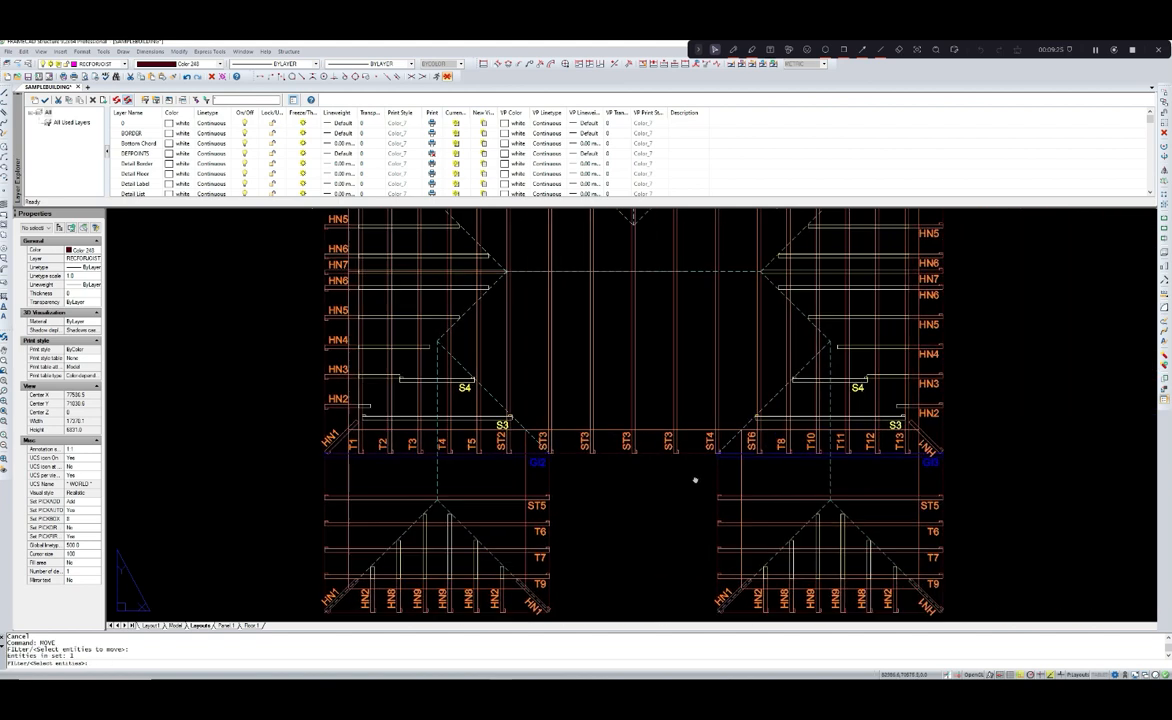
{"action": "scroll", "coordinate": [760, 462], "scroll_direction": "up", "scroll_amount": 2}
{"action": "left_click", "coordinate": [750, 463]}
{"action": "scroll", "coordinate": [678, 458], "scroll_direction": "up", "scroll_amount": 4}
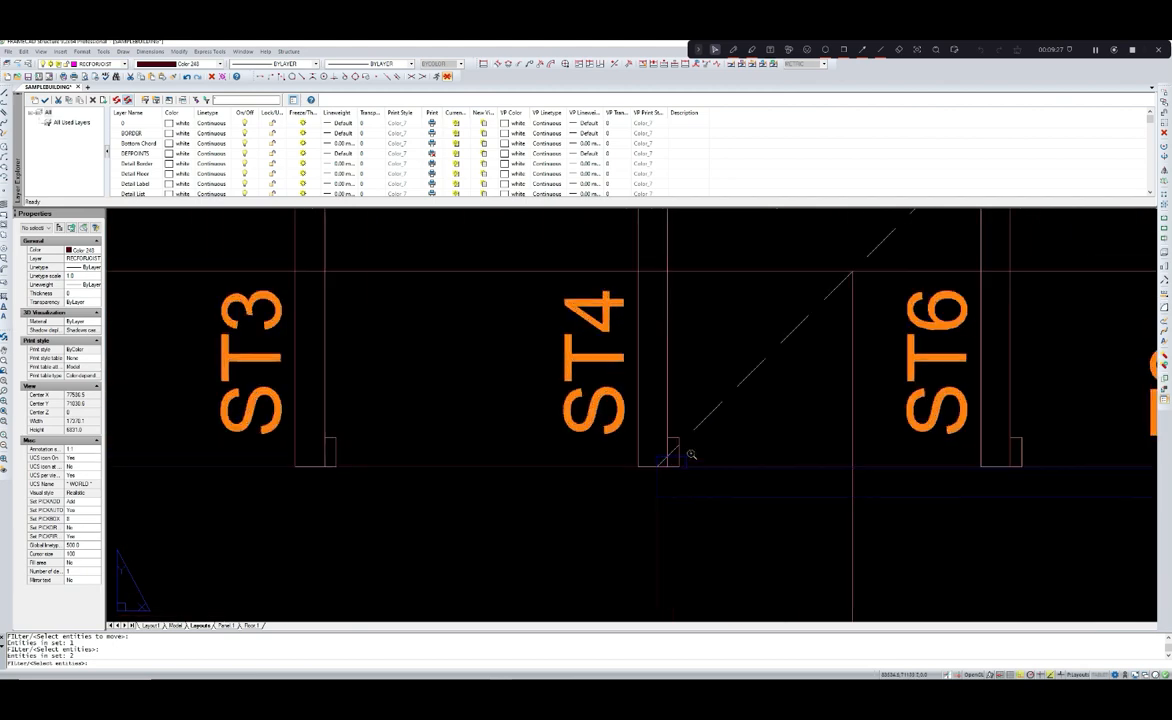
{"action": "scroll", "coordinate": [679, 464], "scroll_direction": "down", "scroll_amount": 5}
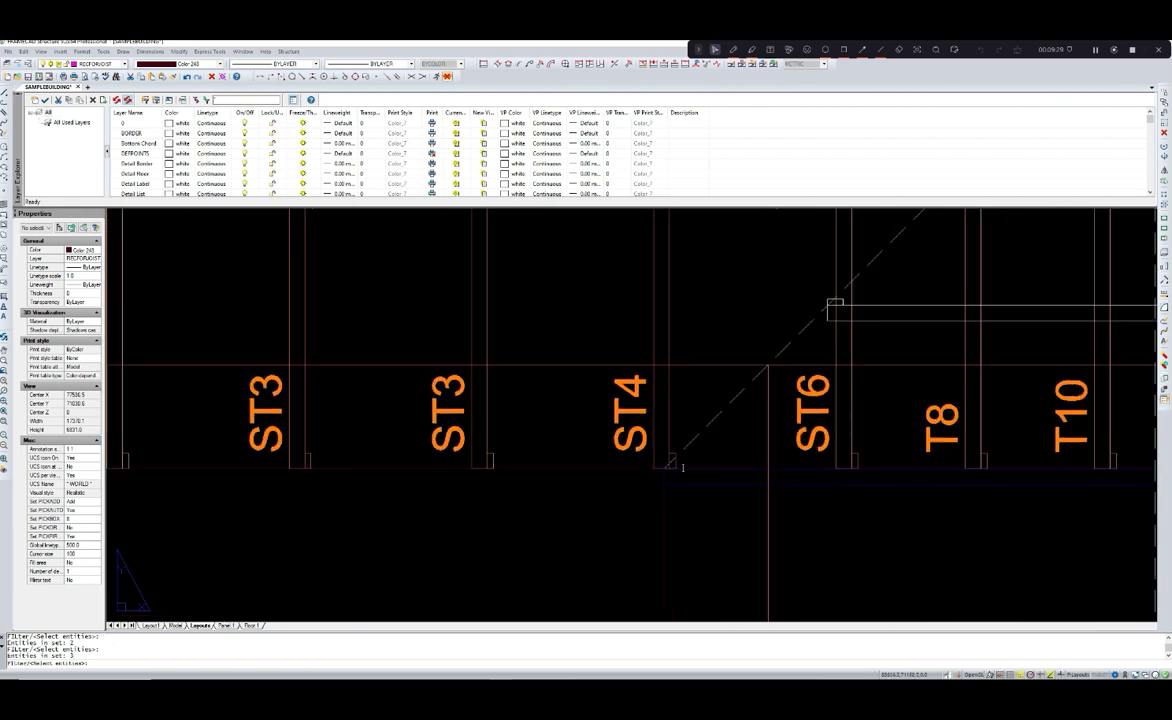
{"action": "scroll", "coordinate": [980, 478], "scroll_direction": "up", "scroll_amount": 3}
{"action": "left_click", "coordinate": [980, 478]}
{"action": "scroll", "coordinate": [981, 479], "scroll_direction": "up", "scroll_amount": 5}
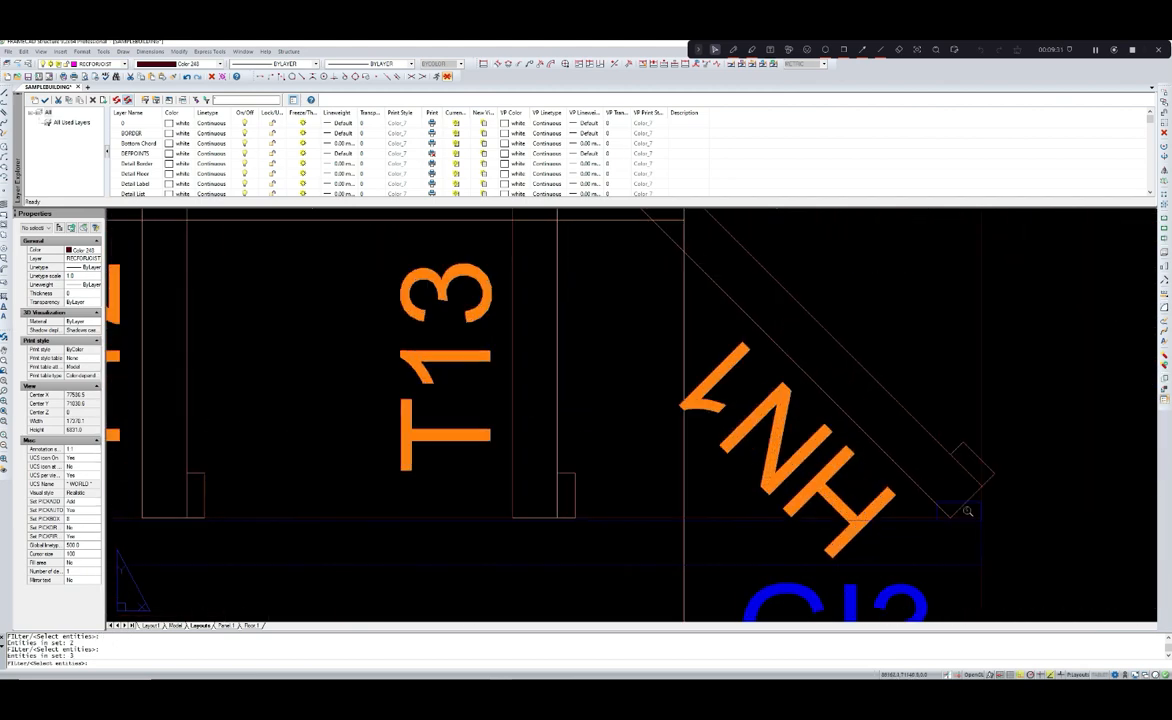
{"action": "scroll", "coordinate": [947, 498], "scroll_direction": "down", "scroll_amount": 6}
{"action": "scroll", "coordinate": [574, 452], "scroll_direction": "up", "scroll_amount": 5}
{"action": "scroll", "coordinate": [574, 452], "scroll_direction": "up", "scroll_amount": 2}
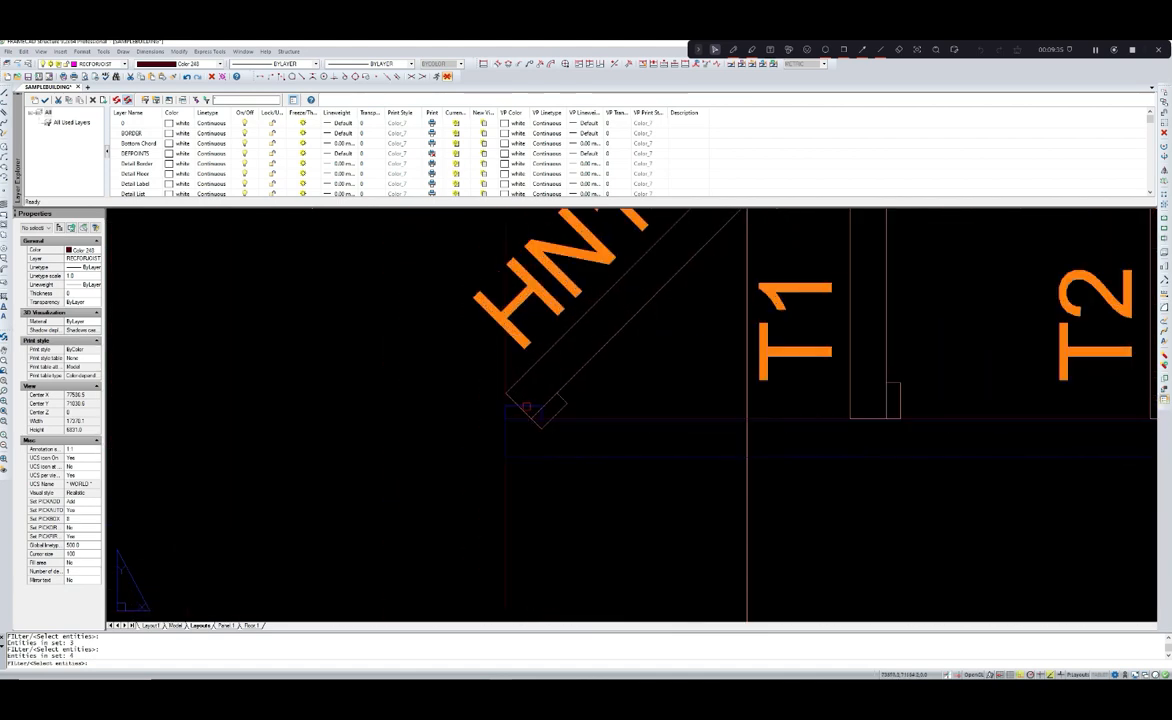
{"action": "scroll", "coordinate": [532, 419], "scroll_direction": "down", "scroll_amount": 5}
{"action": "middle_click_drag", "start_coordinate": [1025, 478], "coordinate": [657, 526]}
{"action": "middle_click_drag", "start_coordinate": [960, 468], "coordinate": [866, 501]}
{"action": "scroll", "coordinate": [866, 501], "scroll_direction": "up", "scroll_amount": 4}
{"action": "scroll", "coordinate": [866, 501], "scroll_direction": "up", "scroll_amount": 2}
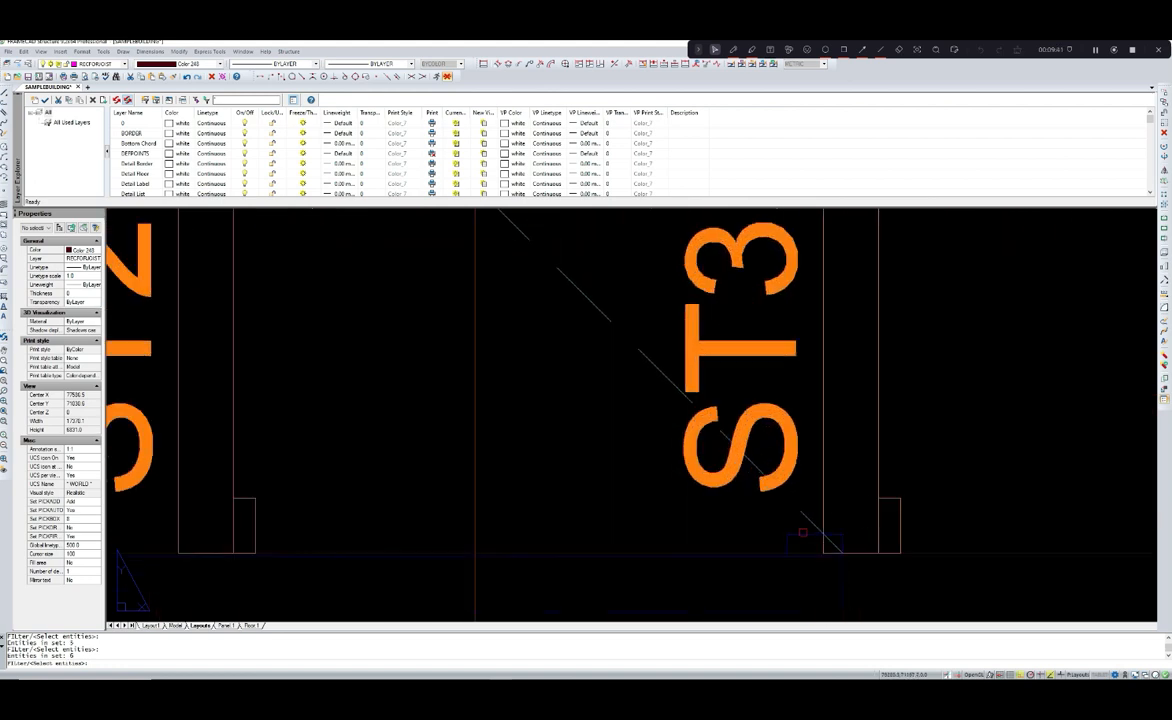
{"action": "key", "text": "Return"}
{"action": "scroll", "coordinate": [803, 532], "scroll_direction": "down", "scroll_amount": 4}
{"action": "middle_click_drag", "start_coordinate": [725, 508], "coordinate": [1091, 437]}
{"action": "middle_click_drag", "start_coordinate": [476, 481], "coordinate": [712, 480]}
{"action": "scroll", "coordinate": [600, 472], "scroll_direction": "up", "scroll_amount": 1}
{"action": "scroll", "coordinate": [387, 463], "scroll_direction": "up", "scroll_amount": 5}
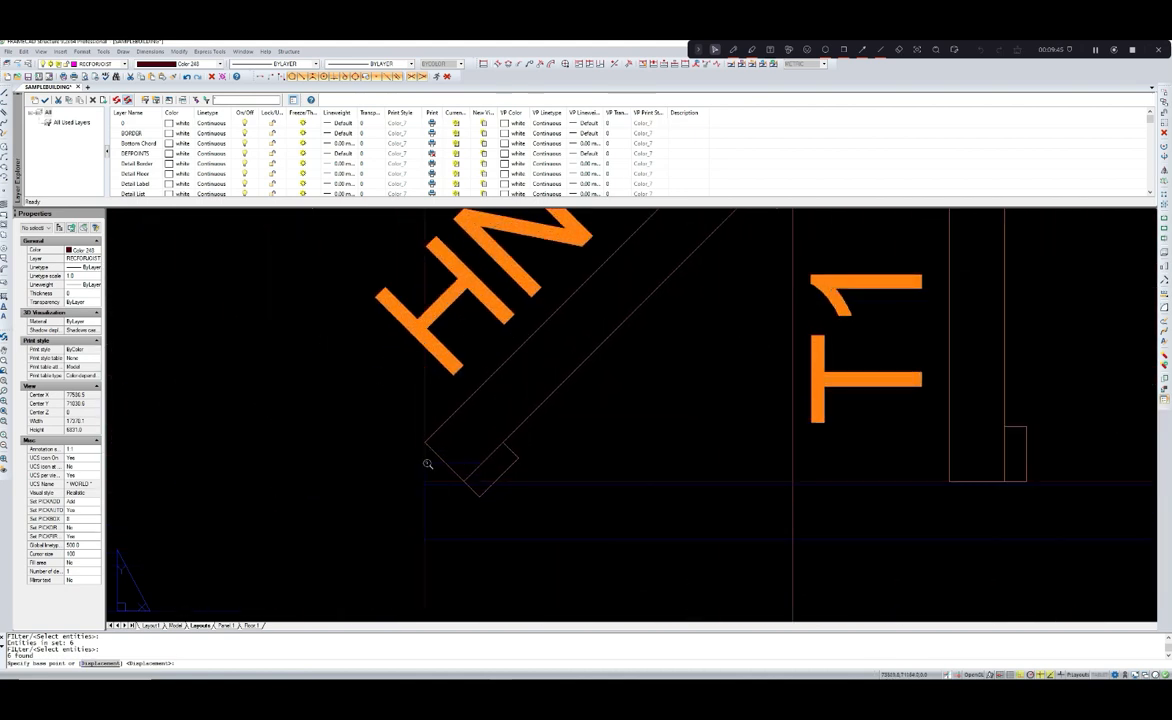
{"action": "left_click", "coordinate": [425, 470]}
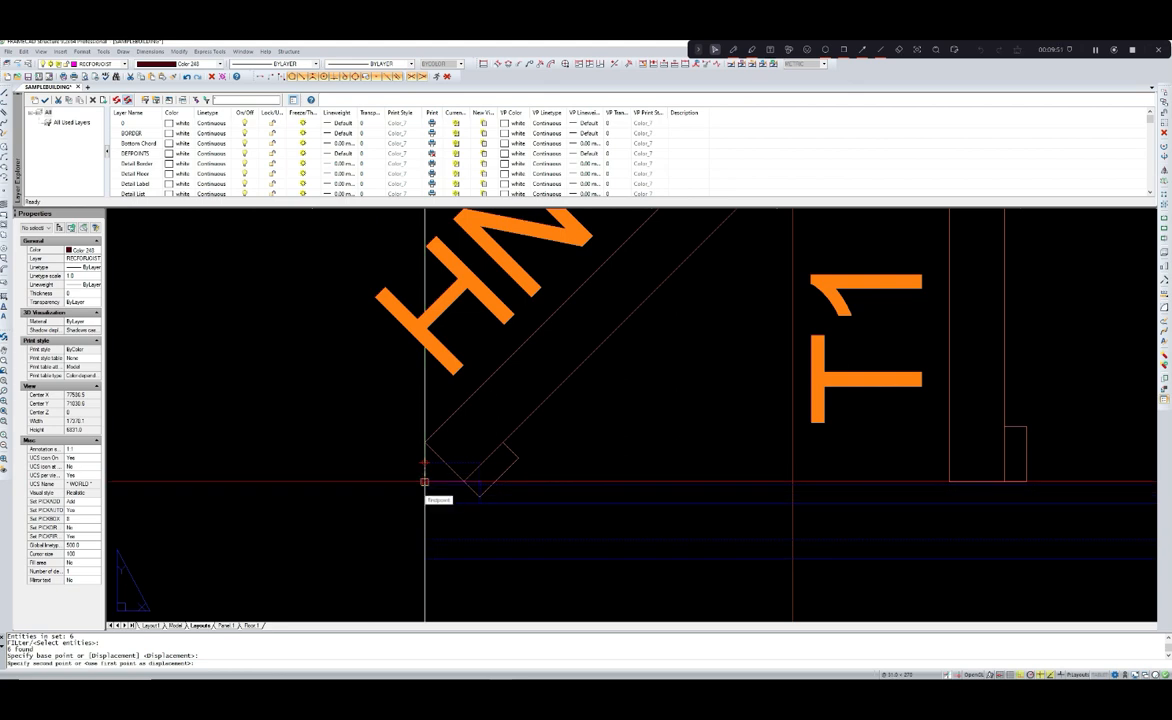
{"action": "type", "text": "45"}
{"action": "key", "text": "Return"}
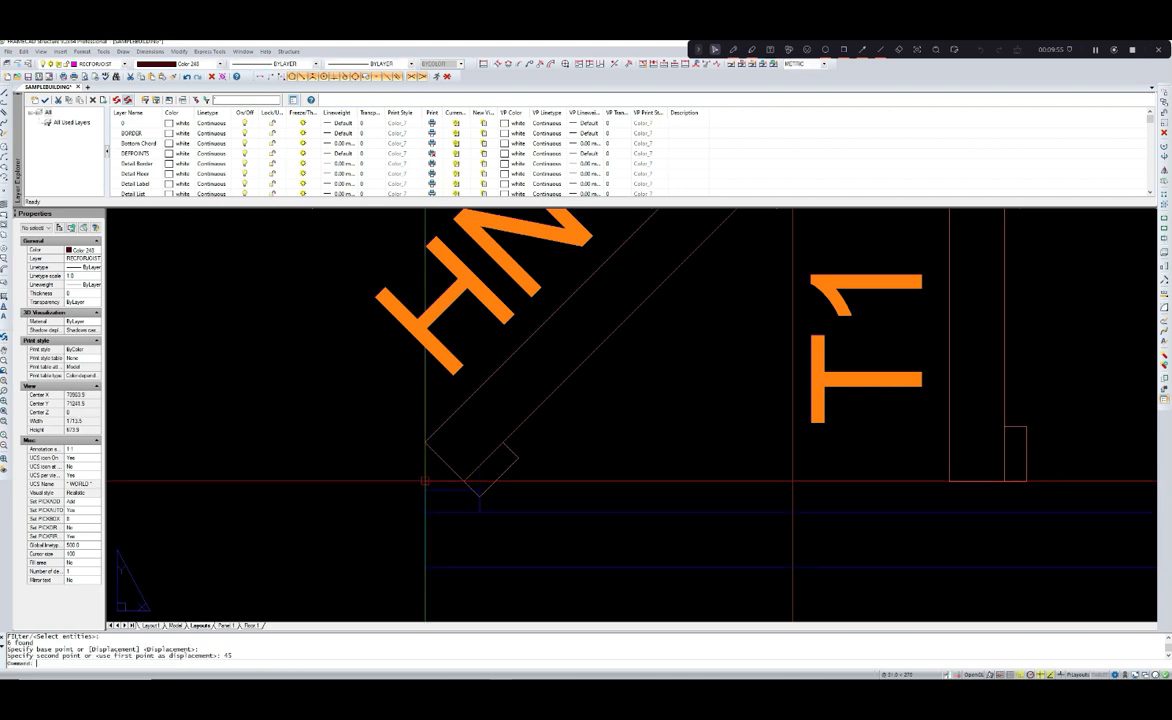
- Run TTD on the roof layout with the shifted girders to open its truss results in the Truss Builder
{"action": "scroll", "coordinate": [460, 482], "scroll_direction": "down", "scroll_amount": 6}
{"action": "middle_click_drag", "start_coordinate": [497, 483], "coordinate": [507, 426]}
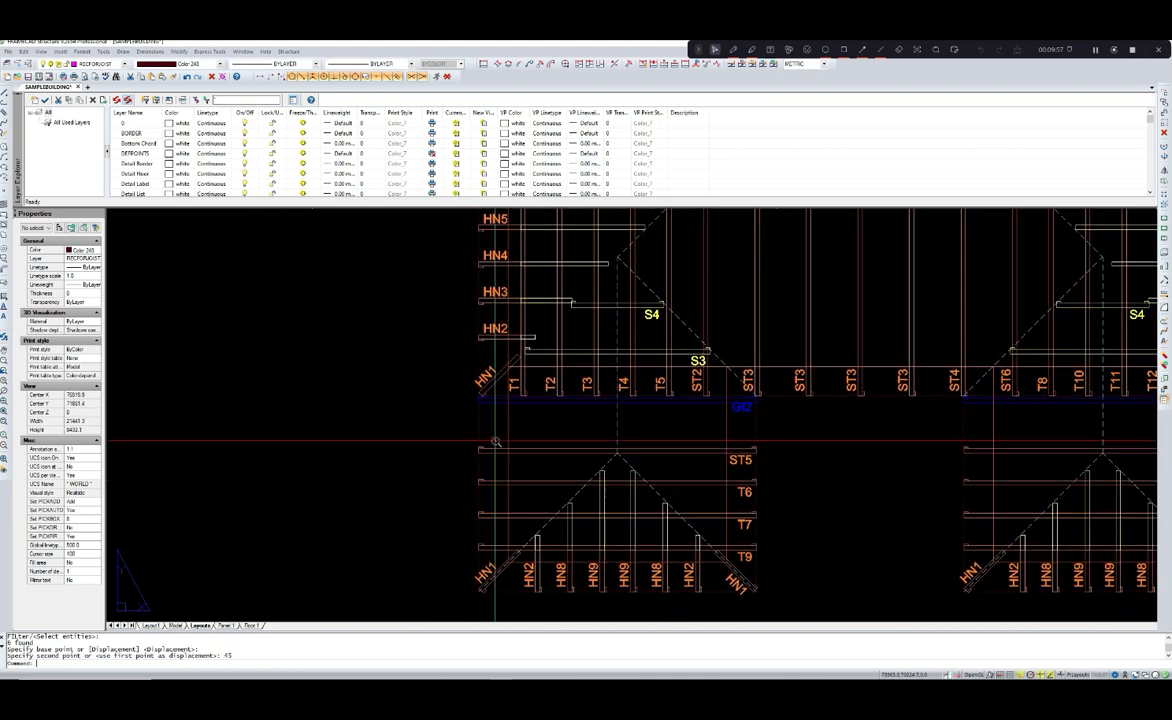
{"action": "scroll", "coordinate": [503, 428], "scroll_direction": "up", "scroll_amount": 1}
{"action": "type", "text": "TFD"}
{"action": "key", "text": "Return"}
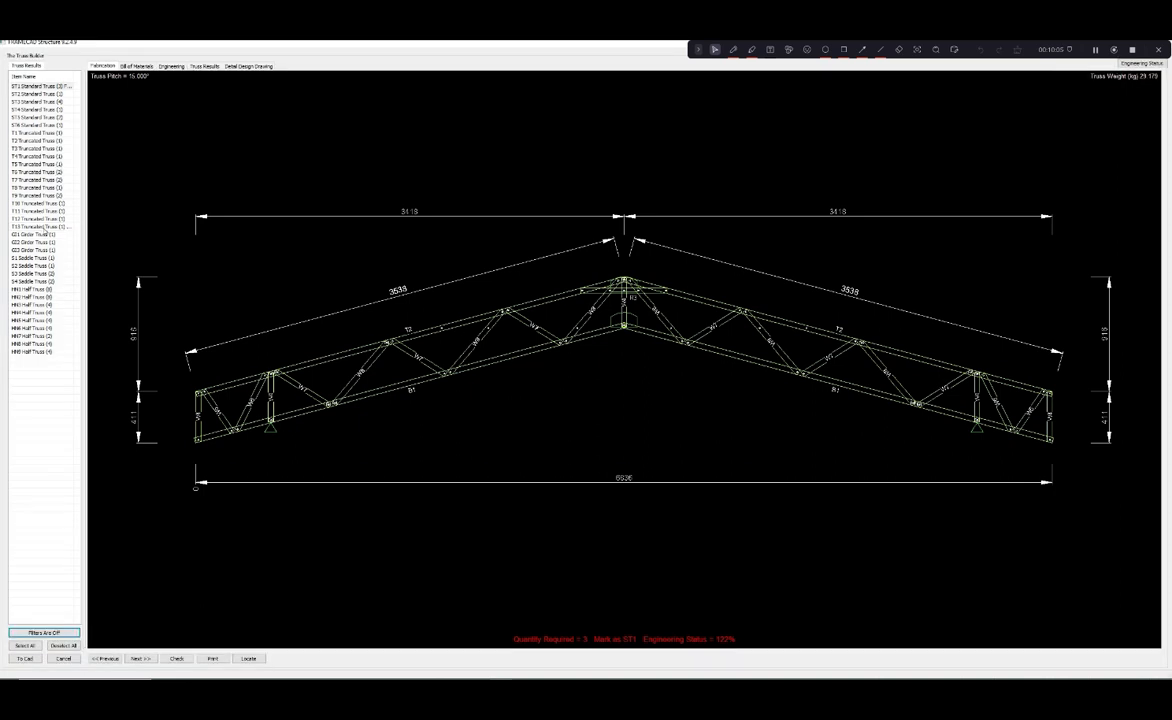
- Open truss T13's engineering view and examine its supports, overstressed members and load case results
{"action": "left_click", "coordinate": [45, 227]}
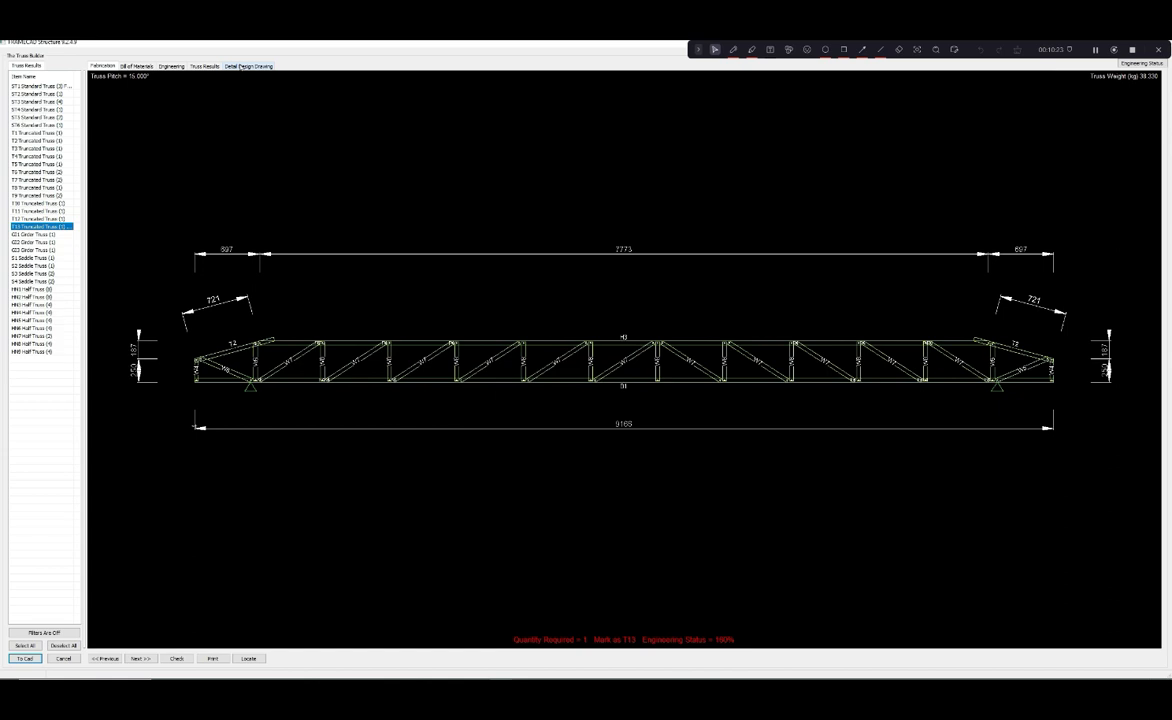
{"action": "left_click", "coordinate": [172, 66]}
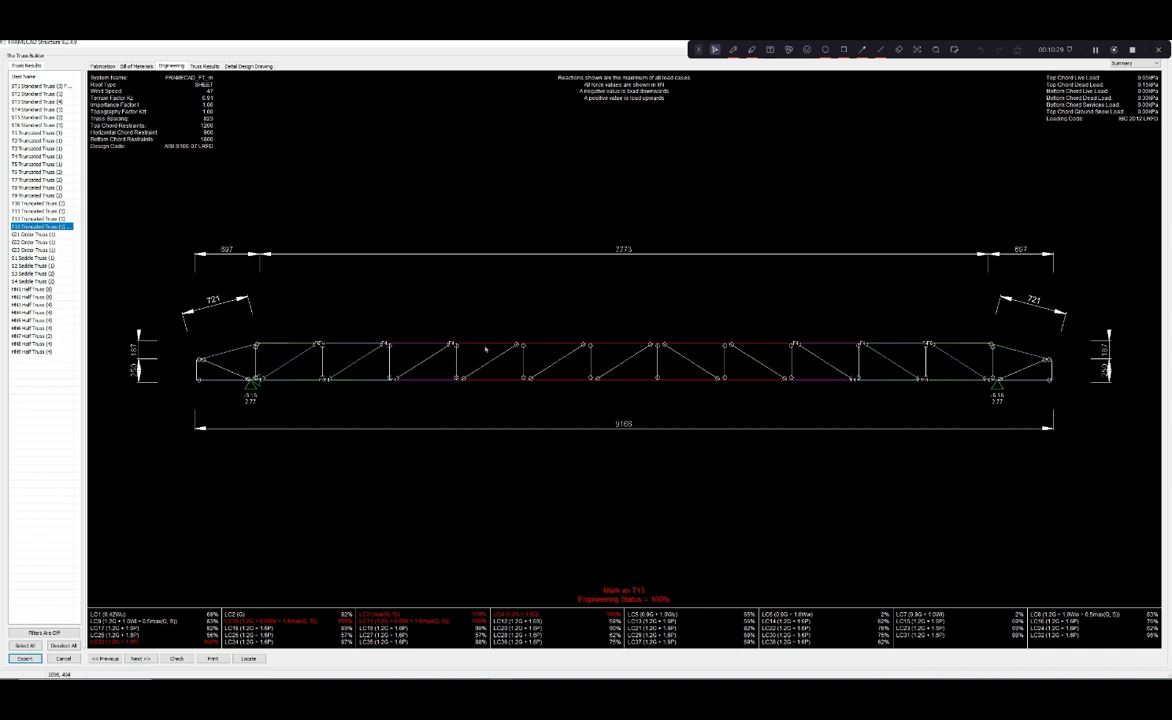
{"action": "left_click", "coordinate": [784, 348]}
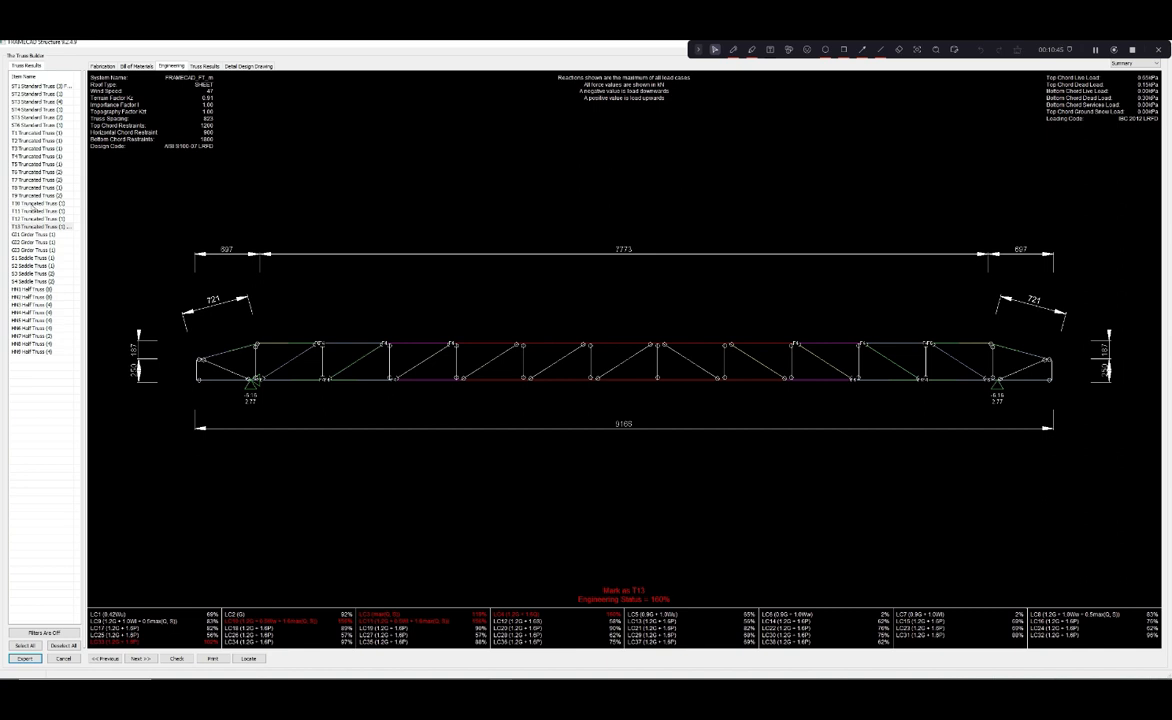
- Select all trusses in the results and send their fabrication drawings to CAD
{"action": "left_click", "coordinate": [25, 646]}
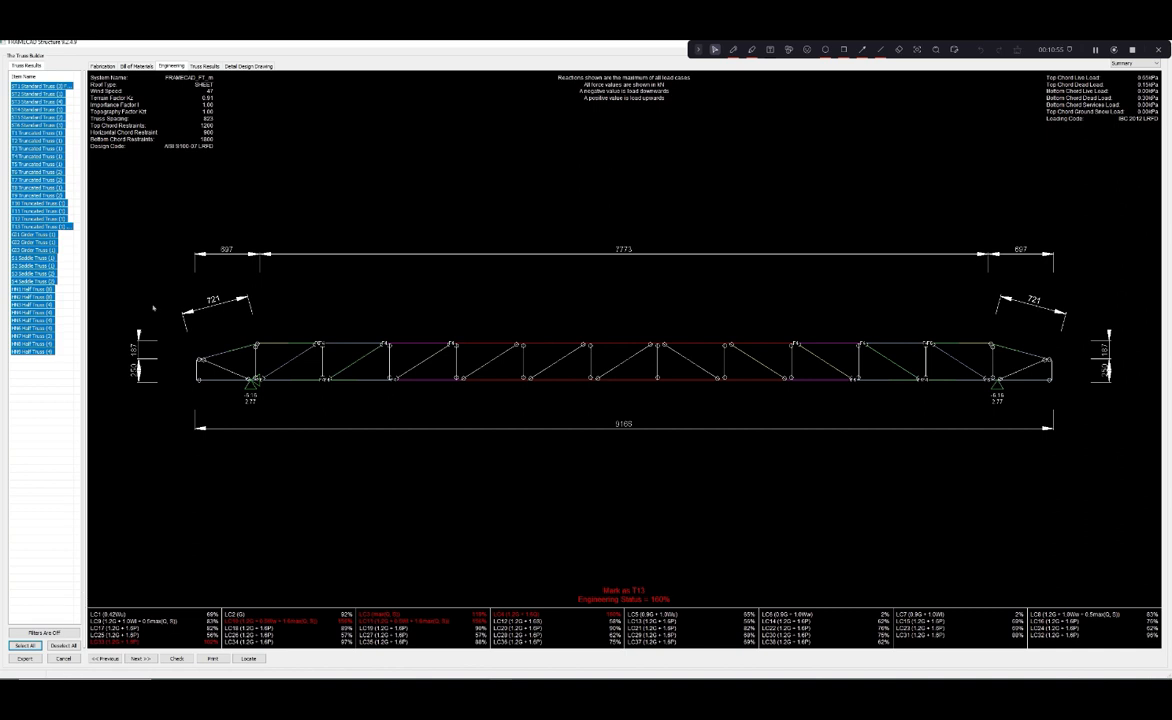
{"action": "left_click", "coordinate": [103, 66]}
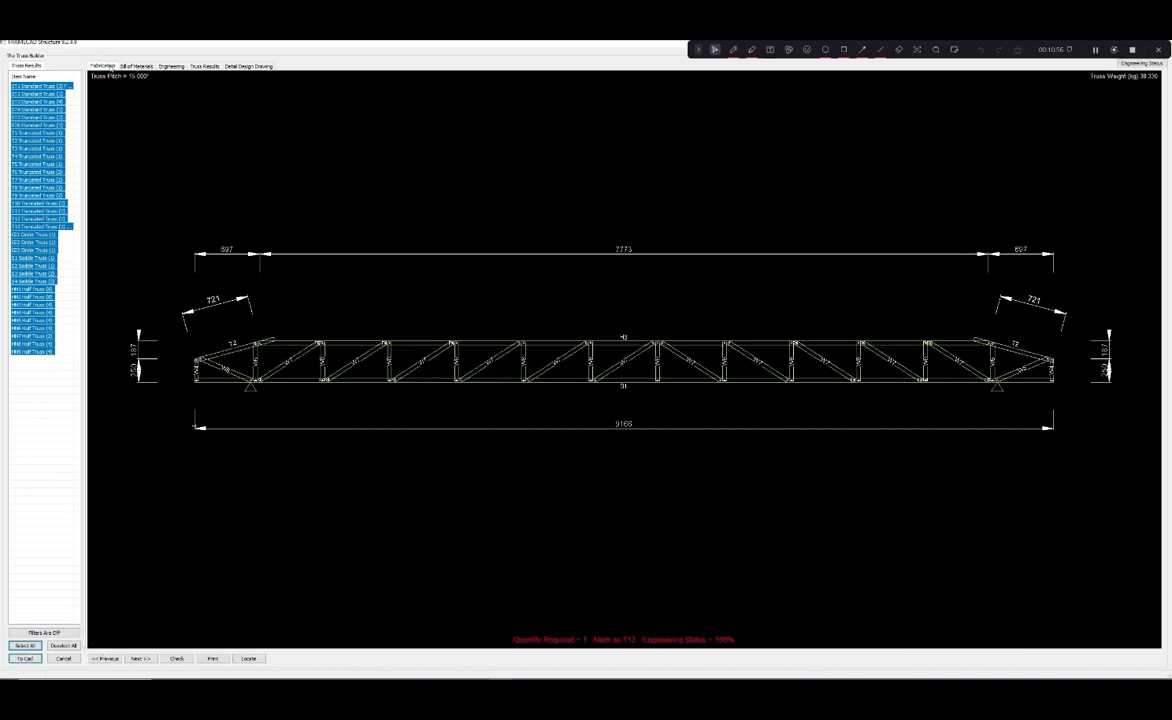
{"action": "left_click", "coordinate": [25, 658]}
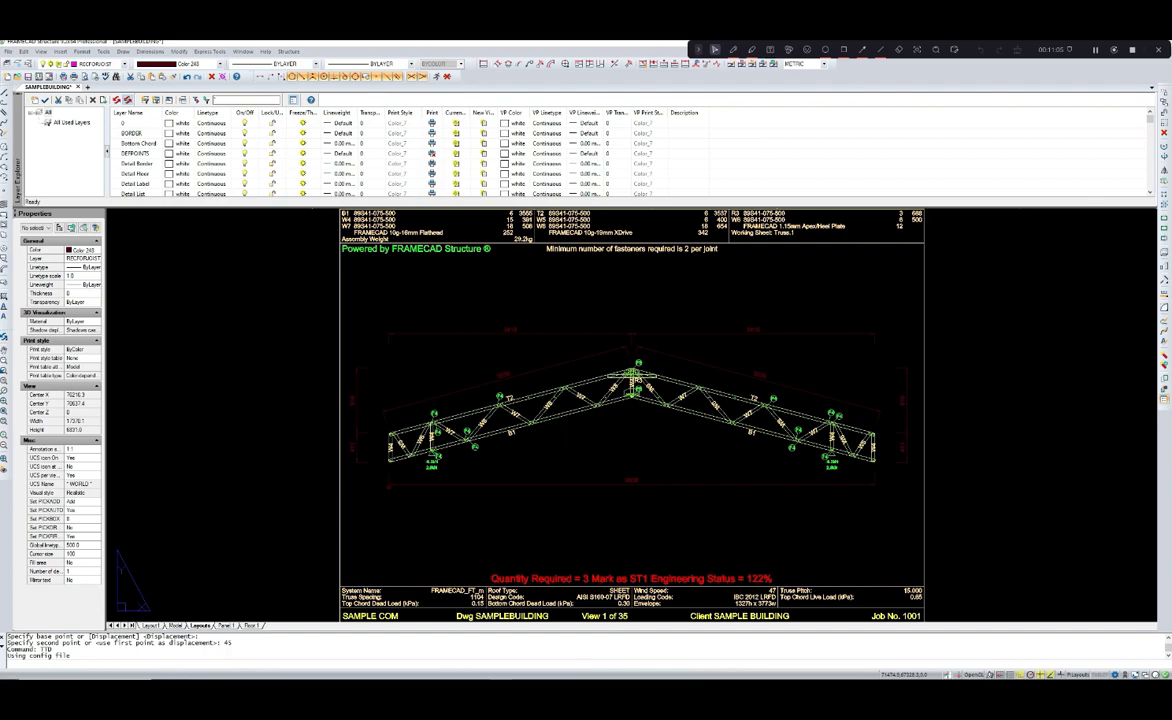
- Look through the generated truss sheets to find T13's drawing, and examine its supports and engineering status
{"action": "scroll", "coordinate": [333, 508], "scroll_direction": "down", "scroll_amount": 7}
{"action": "middle_click_drag", "start_coordinate": [565, 460], "coordinate": [565, 560]}
{"action": "middle_click_drag", "start_coordinate": [539, 363], "coordinate": [557, 485]}
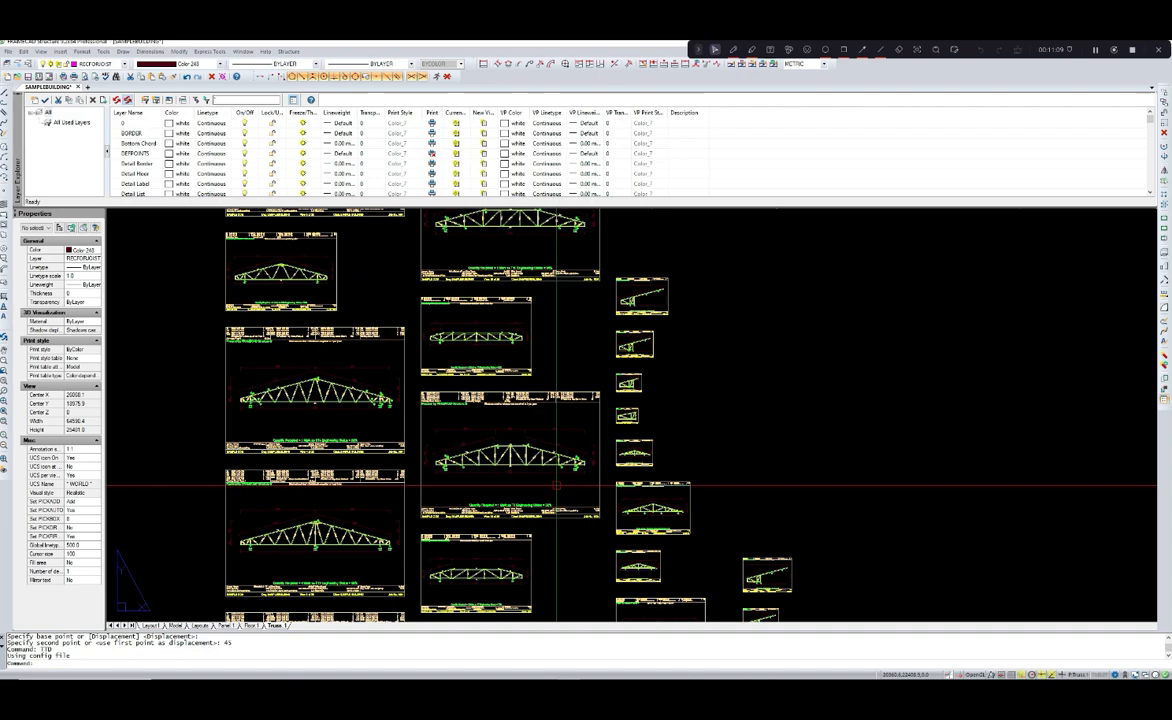
{"action": "middle_click_drag", "start_coordinate": [482, 355], "coordinate": [493, 410]}
{"action": "scroll", "coordinate": [493, 410], "scroll_direction": "up", "scroll_amount": 7}
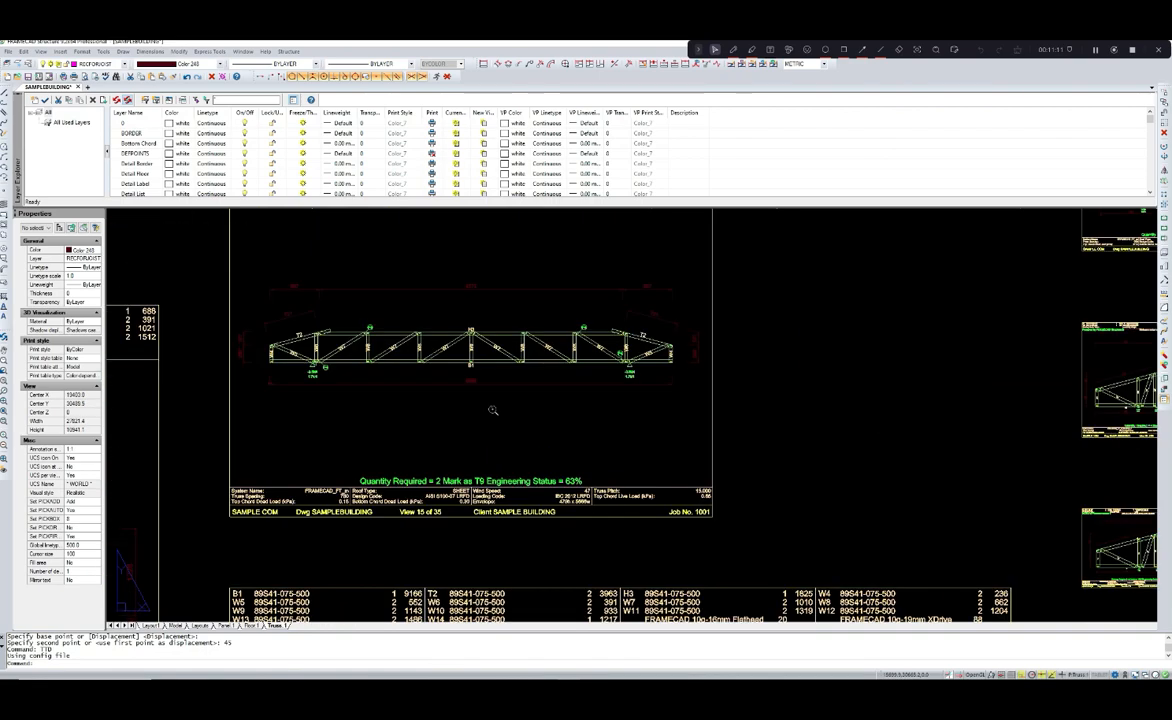
{"action": "scroll", "coordinate": [491, 409], "scroll_direction": "down", "scroll_amount": 3}
{"action": "middle_click_drag", "start_coordinate": [500, 400], "coordinate": [497, 467]}
{"action": "scroll", "coordinate": [503, 475], "scroll_direction": "down", "scroll_amount": 2}
{"action": "middle_click_drag", "start_coordinate": [503, 372], "coordinate": [482, 500]}
{"action": "scroll", "coordinate": [488, 395], "scroll_direction": "down", "scroll_amount": 3}
{"action": "middle_click_drag", "start_coordinate": [487, 394], "coordinate": [485, 434]}
{"action": "scroll", "coordinate": [475, 395], "scroll_direction": "up", "scroll_amount": 5}
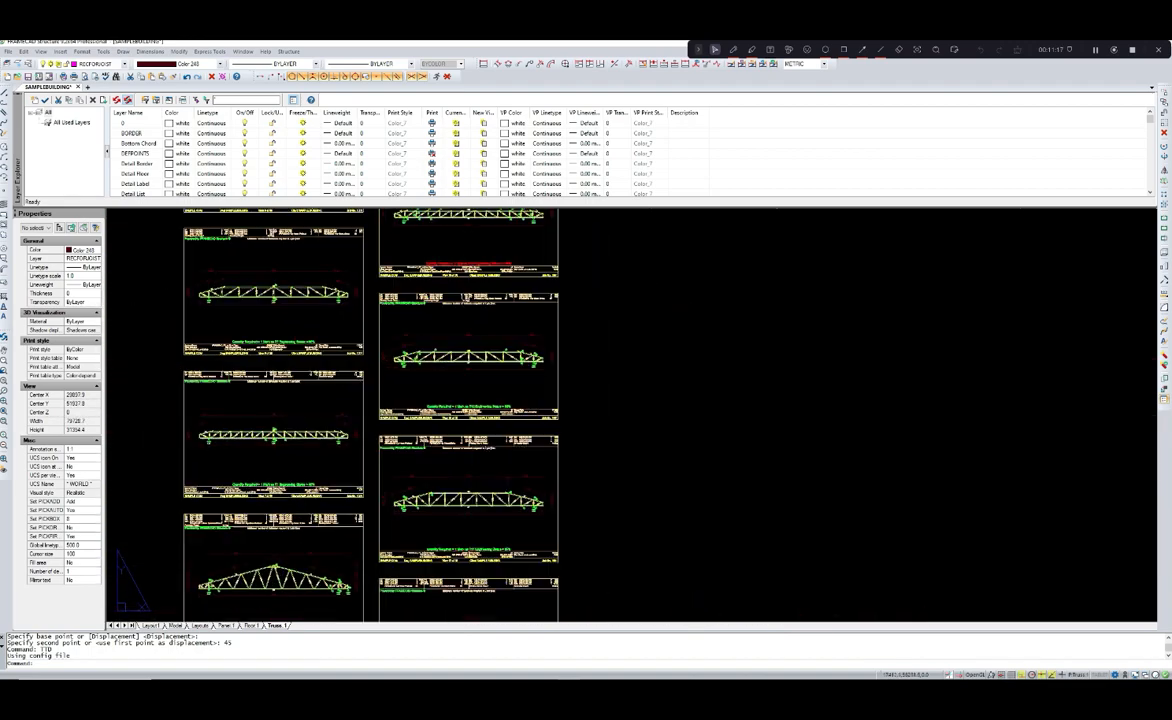
{"action": "scroll", "coordinate": [473, 391], "scroll_direction": "up", "scroll_amount": 1}
{"action": "scroll", "coordinate": [473, 389], "scroll_direction": "down", "scroll_amount": 2}
{"action": "middle_click_drag", "start_coordinate": [473, 374], "coordinate": [463, 485]}
{"action": "scroll", "coordinate": [465, 485], "scroll_direction": "up", "scroll_amount": 1}
{"action": "scroll", "coordinate": [467, 479], "scroll_direction": "down", "scroll_amount": 3}
{"action": "middle_click_drag", "start_coordinate": [469, 312], "coordinate": [455, 415]}
{"action": "scroll", "coordinate": [455, 413], "scroll_direction": "up", "scroll_amount": 5}
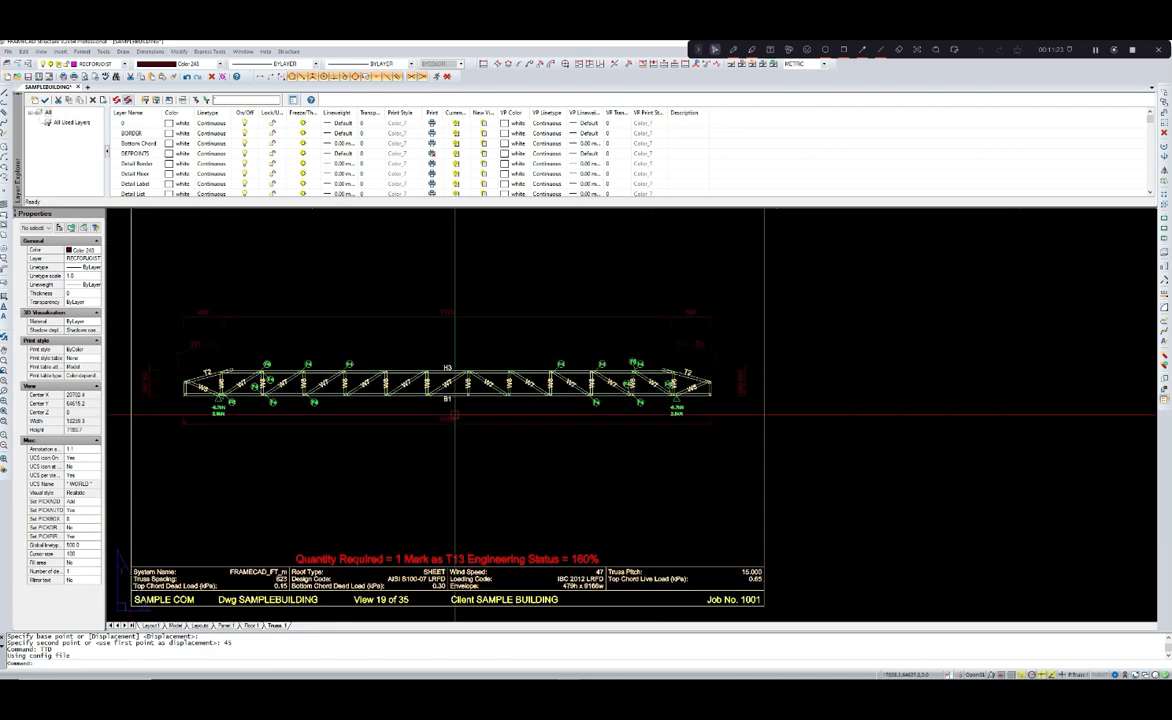
- Run TTD from truss T13's sheet to open that truss in the Truss Builder
{"action": "middle_click_drag", "start_coordinate": [417, 452], "coordinate": [526, 487]}
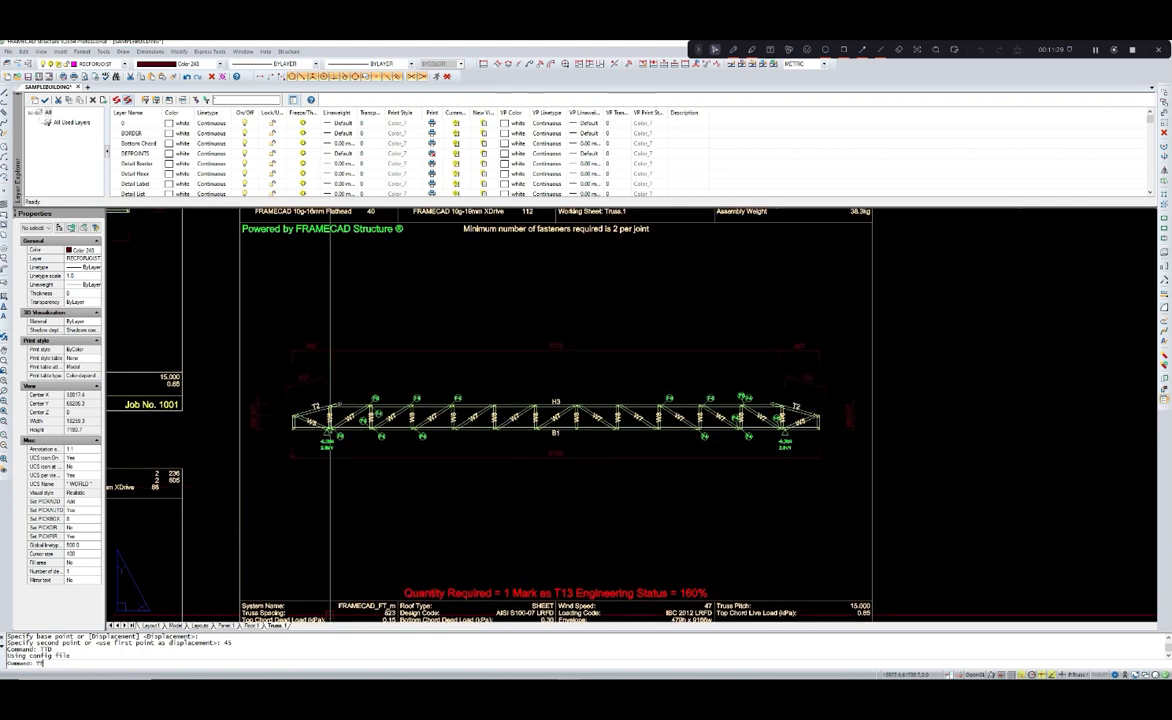
{"action": "type", "text": "TTD"}
{"action": "key", "text": "Return"}
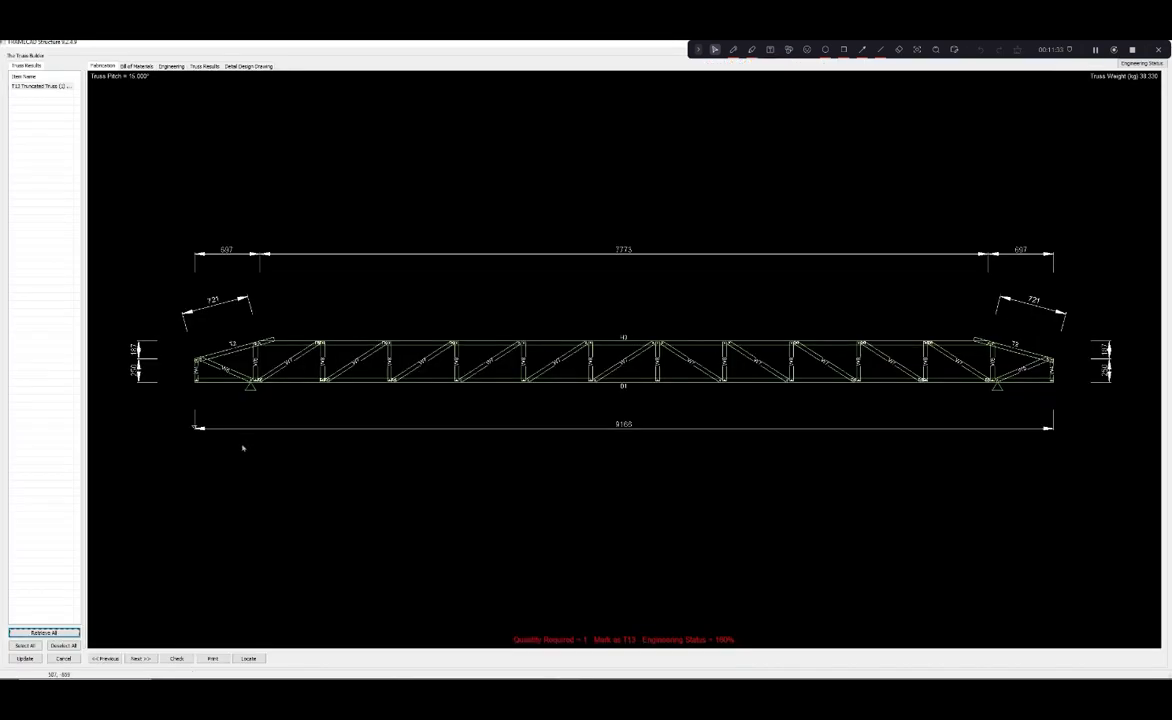
- Examine T13's detail design drawing and engineering view for overstressed top and bottom chord members, and close the Truss Builder
{"action": "left_click", "coordinate": [234, 67]}
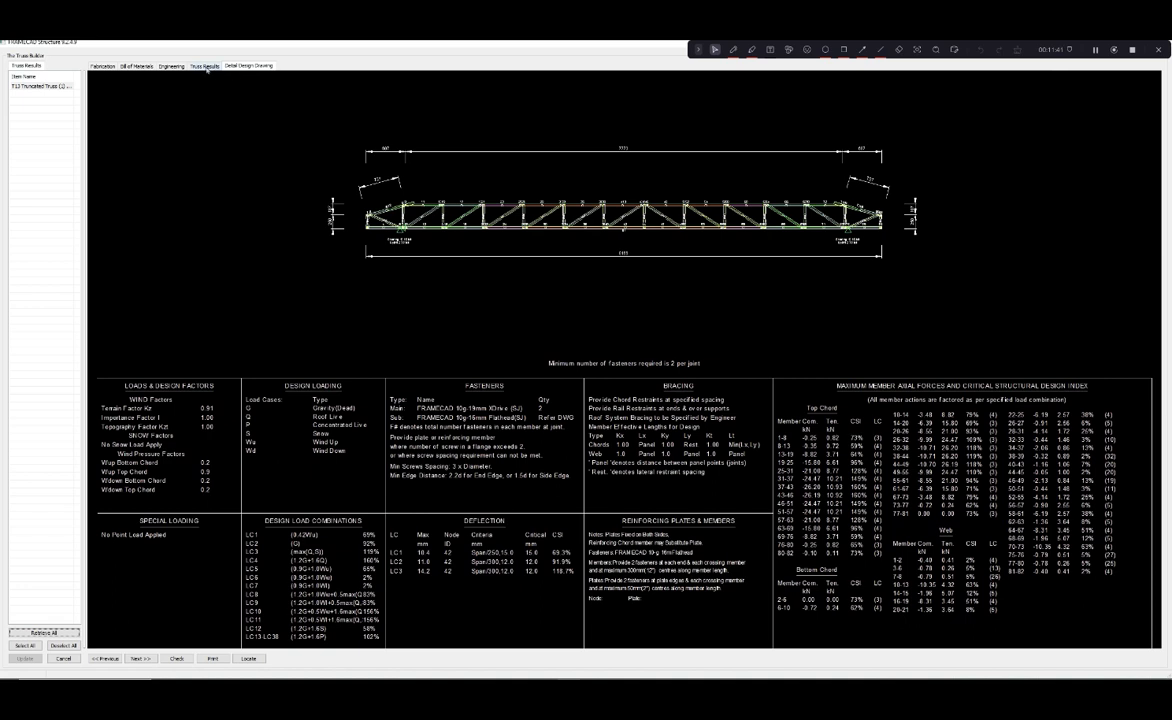
{"action": "left_click", "coordinate": [171, 66]}
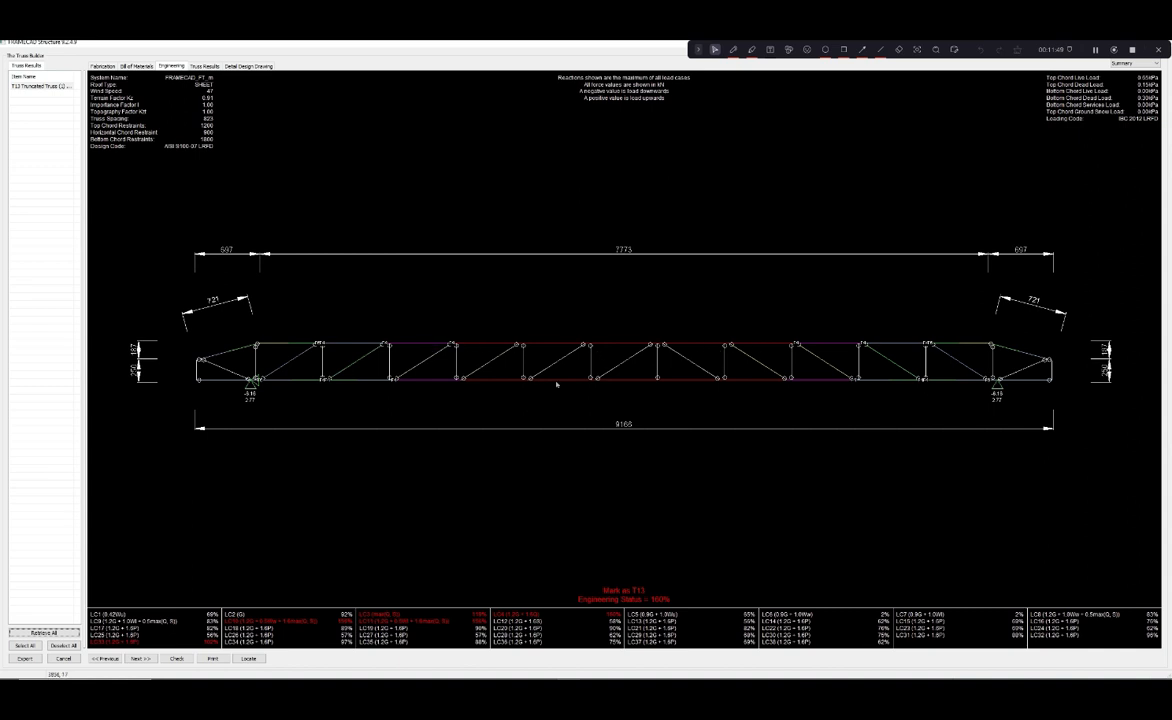
{"action": "left_click", "coordinate": [691, 380]}
{"action": "mouse_move", "coordinate": [659, 380]}
{"action": "mouse_move", "coordinate": [459, 382]}
{"action": "key", "text": "Escape"}
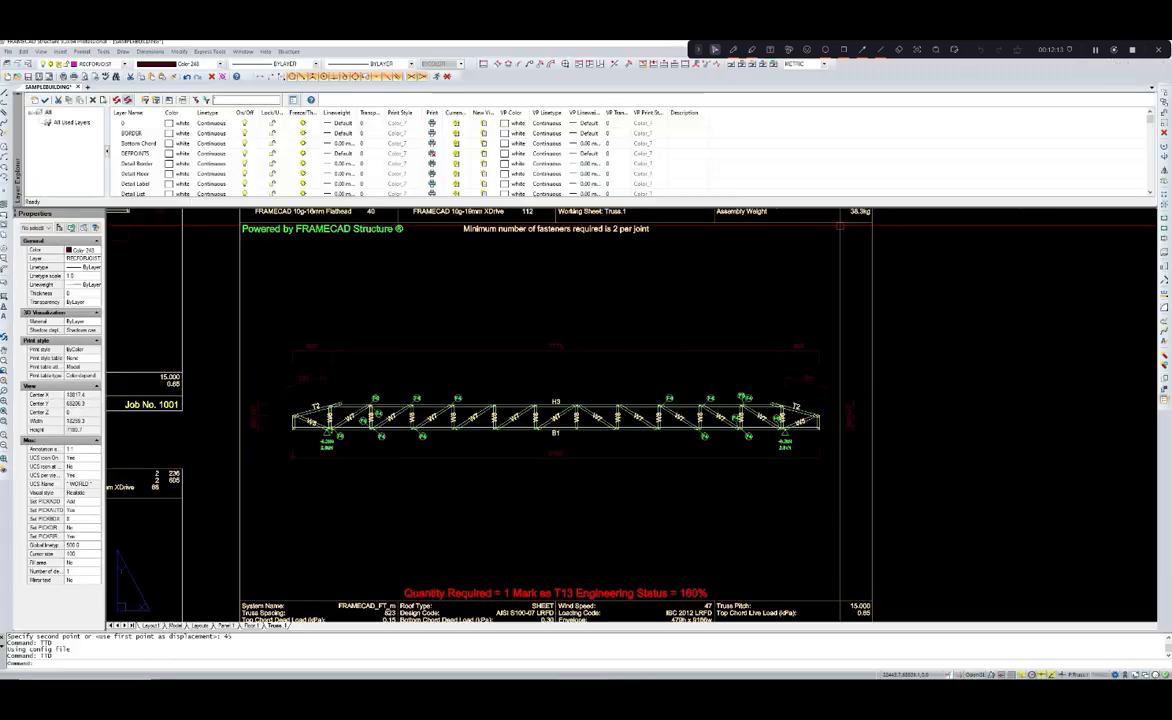
- Try to start the BM member-boxing command on truss T13's drawing
{"action": "middle_click_drag", "start_coordinate": [608, 416], "coordinate": [697, 390]}
{"action": "scroll", "coordinate": [557, 437], "scroll_direction": "up", "scroll_amount": 3}
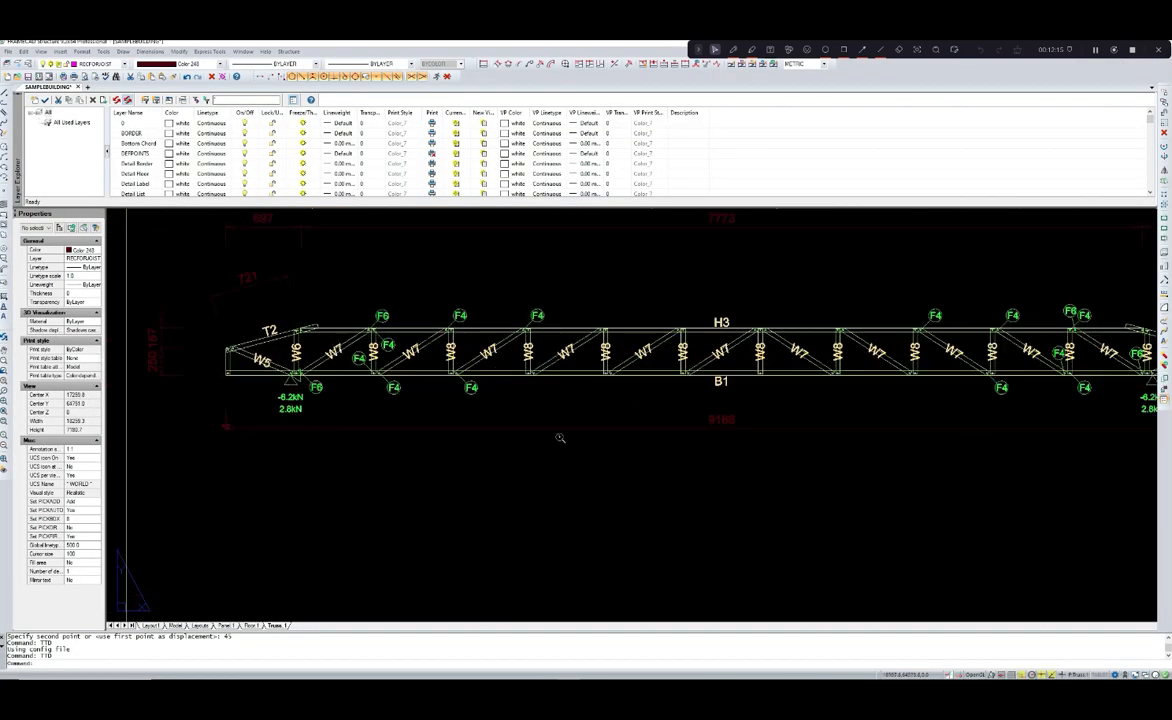
{"action": "mouse_move", "coordinate": [615, 405]}
{"action": "middle_mouse_down"}
{"action": "mouse_move", "coordinate": [498, 436]}
{"action": "mouse_move", "coordinate": [552, 426]}
{"action": "mouse_move", "coordinate": [575, 403]}
{"action": "middle_mouse_up"}
{"action": "scroll", "coordinate": [545, 423], "scroll_direction": "down", "scroll_amount": 1}
{"action": "scroll", "coordinate": [602, 408], "scroll_direction": "up", "scroll_amount": 2}
{"action": "scroll", "coordinate": [470, 487], "scroll_direction": "down", "scroll_amount": 1}
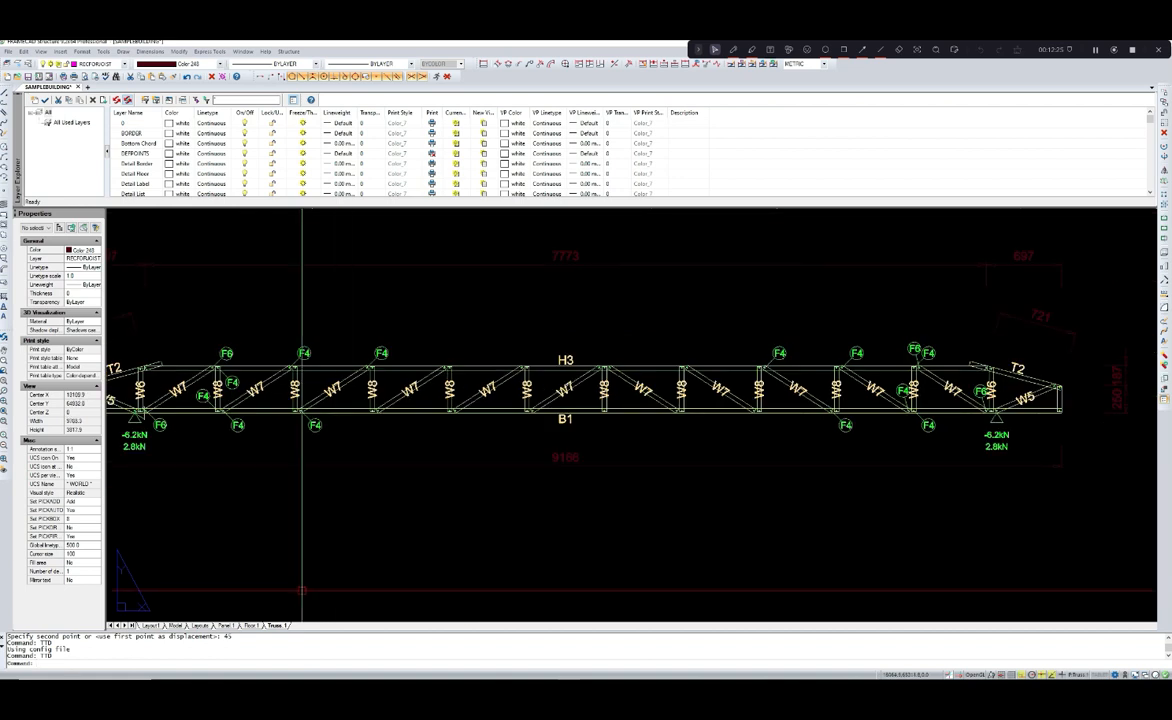
{"action": "type", "text": "b"}
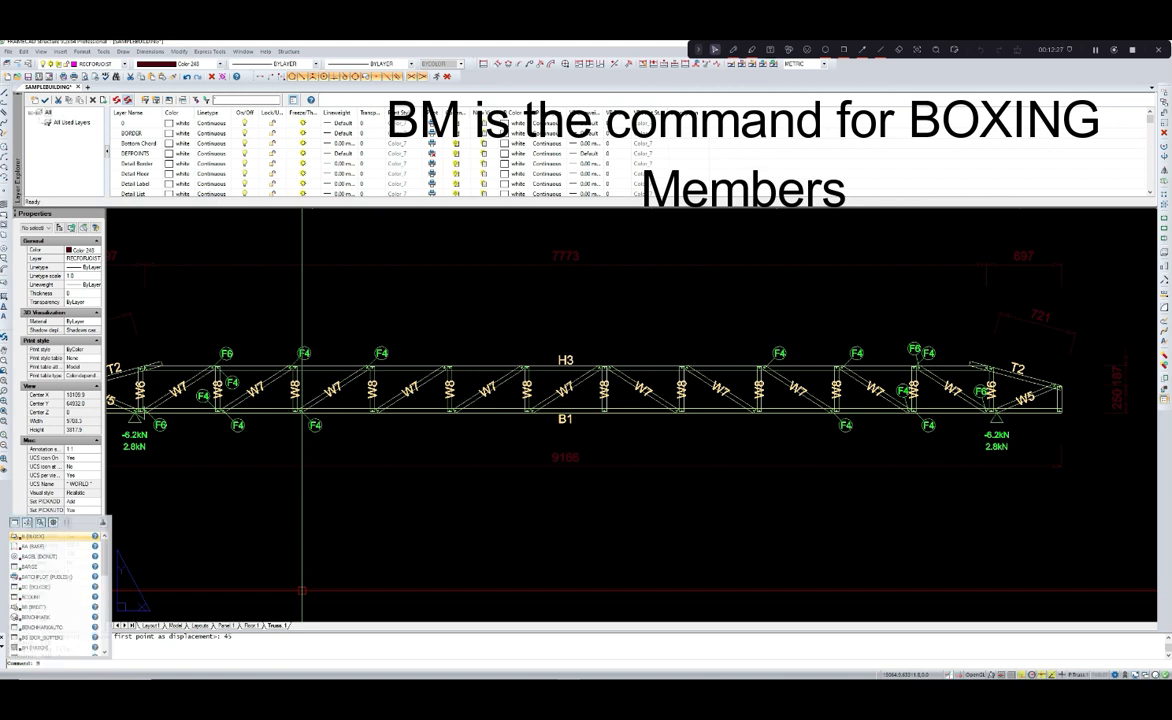
{"action": "type", "text": "m"}
{"action": "key", "text": "Return"}
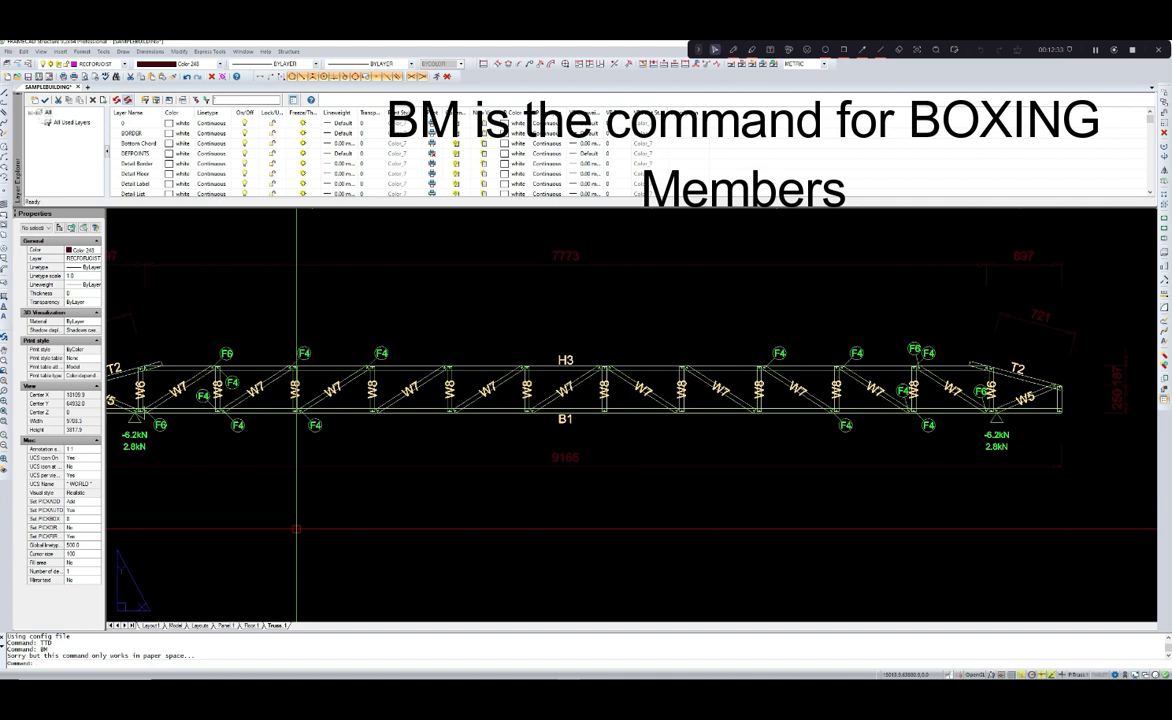
{"action": "scroll", "coordinate": [296, 530], "scroll_direction": "down", "scroll_amount": 2}
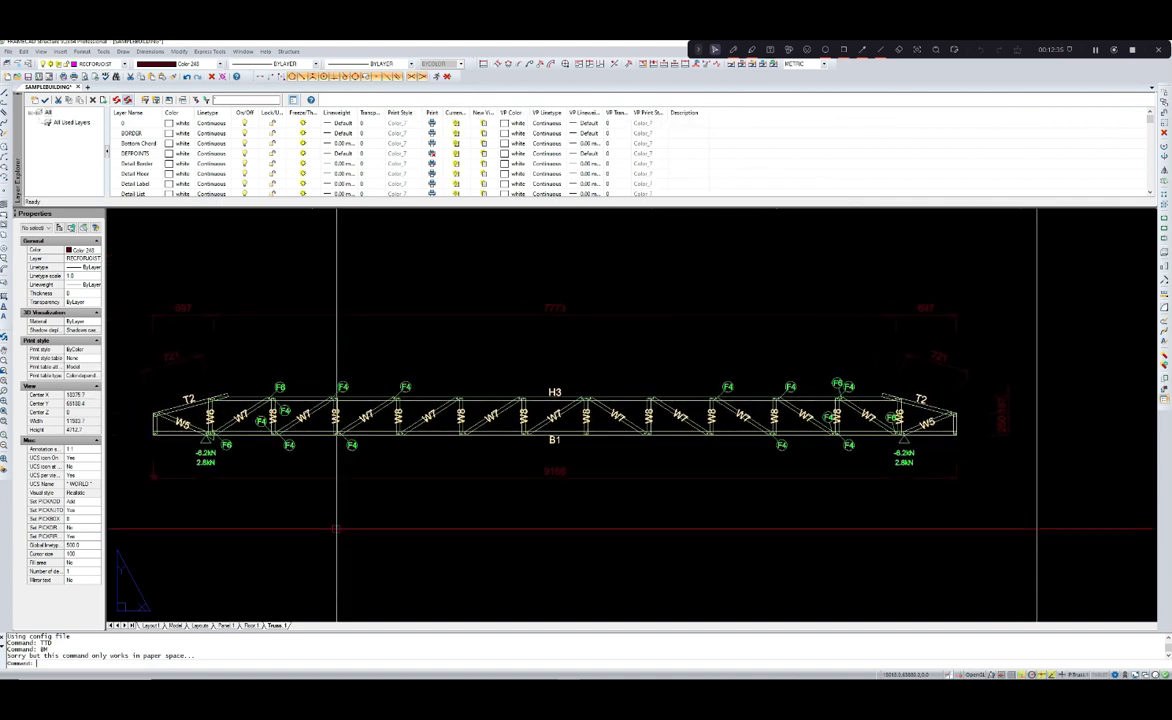
{"action": "left_click", "coordinate": [336, 528]}
{"action": "key", "text": "Escape"}
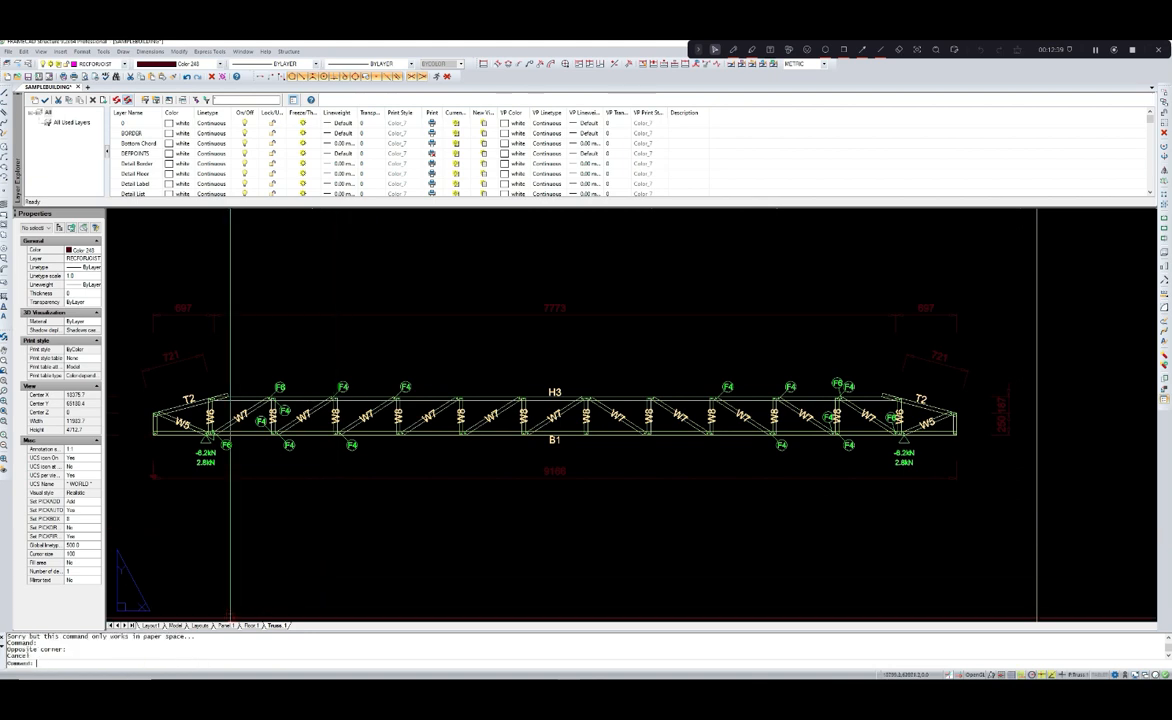
- Box the middle of T13's top chord H3 with BM over about 3816 mm, between the innermost F4-labelled top joints
{"action": "type", "text": "b"}
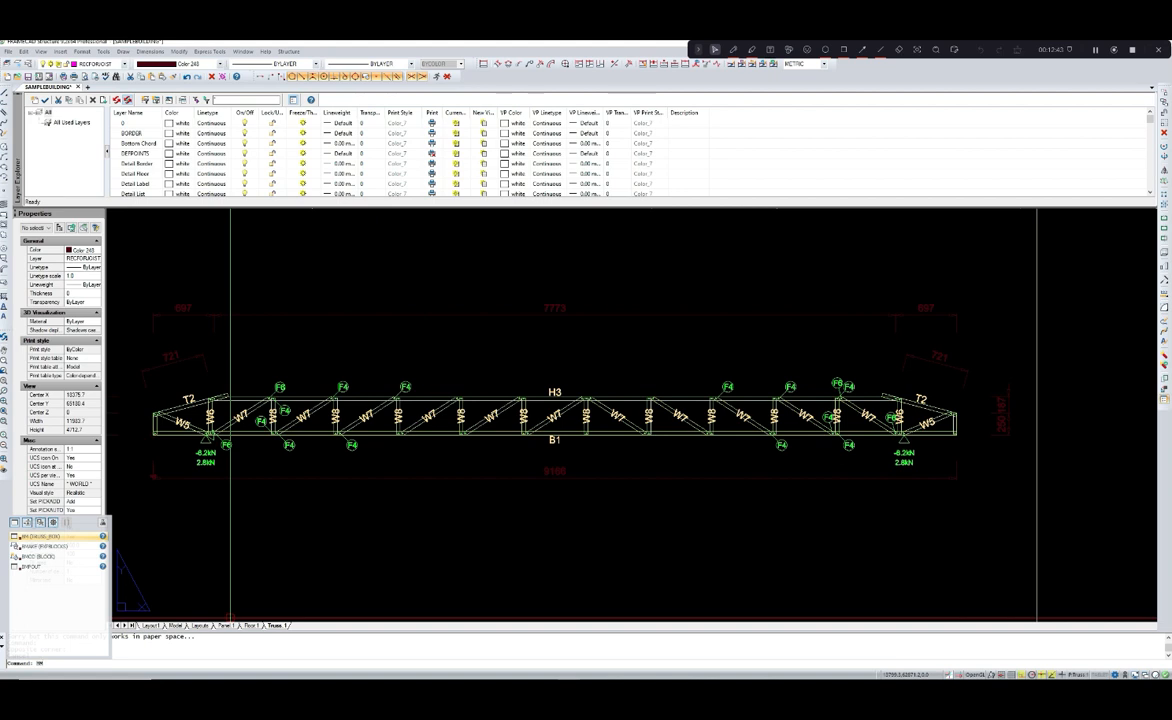
{"action": "key", "text": "Return"}
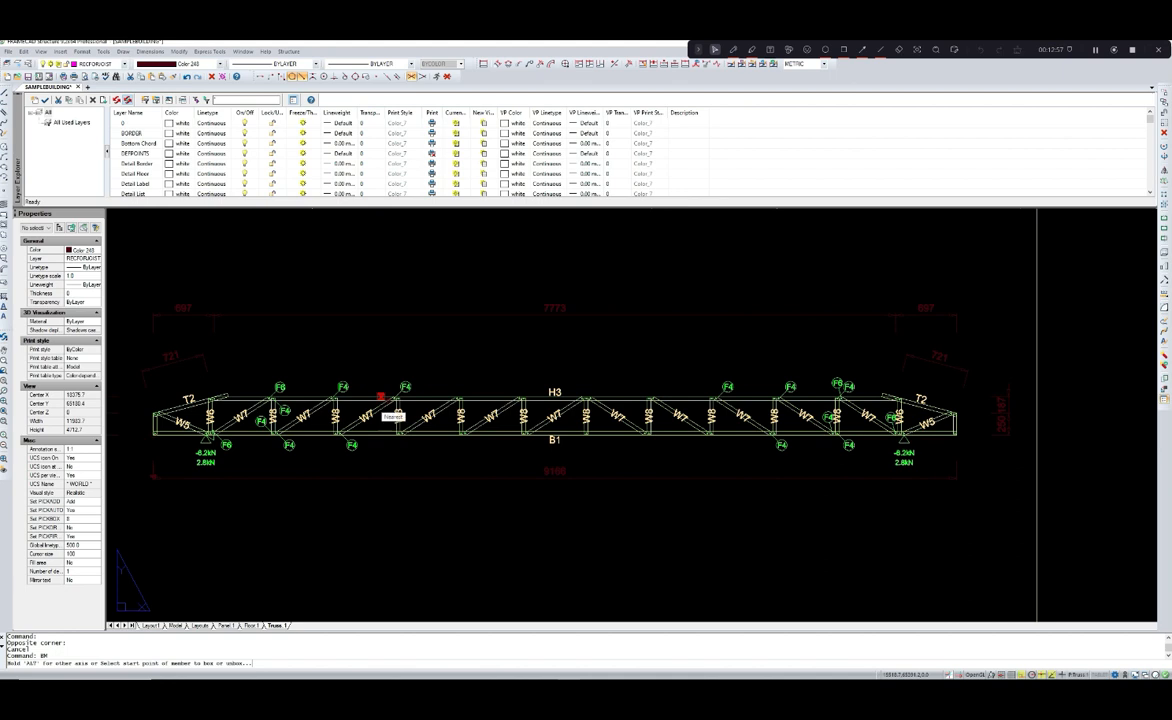
{"action": "scroll", "coordinate": [380, 397], "scroll_direction": "up", "scroll_amount": 2}
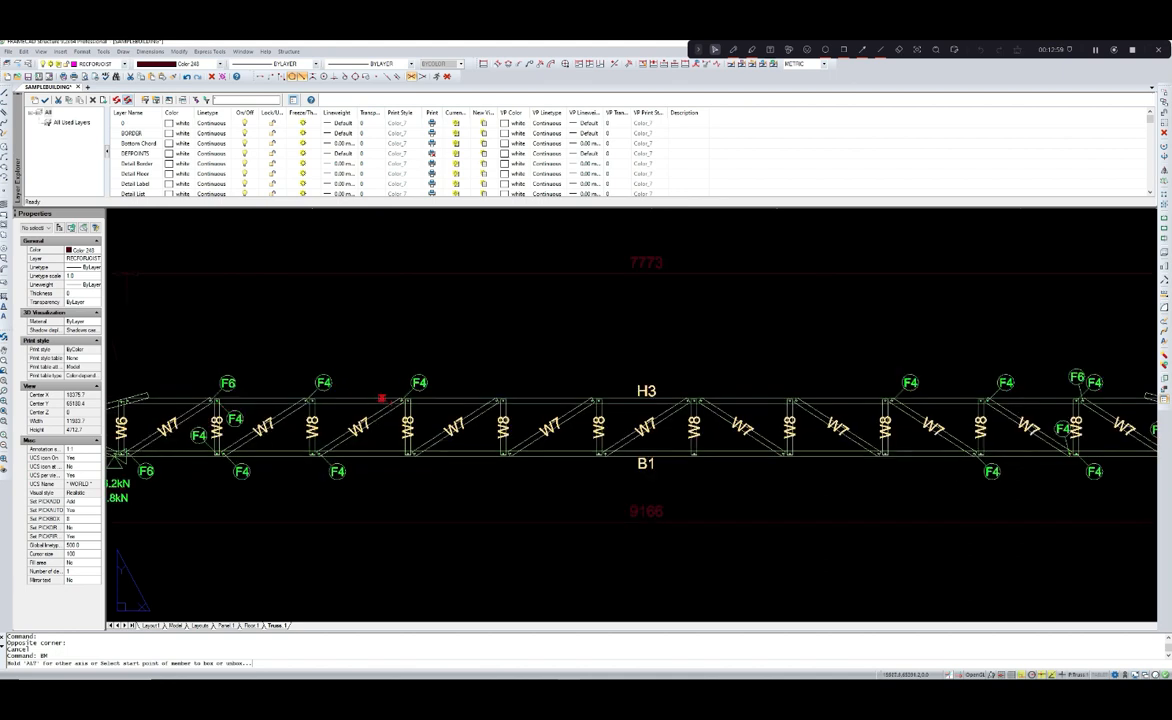
{"action": "scroll", "coordinate": [381, 399], "scroll_direction": "up", "scroll_amount": 2}
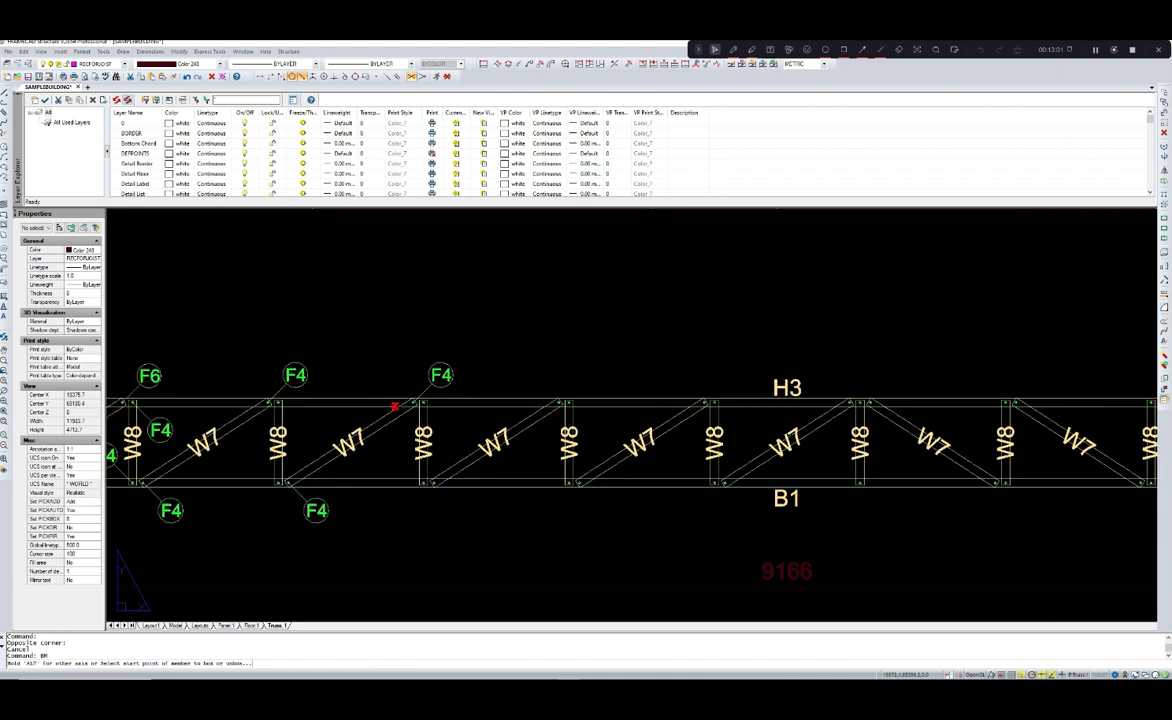
{"action": "left_click", "coordinate": [399, 407]}
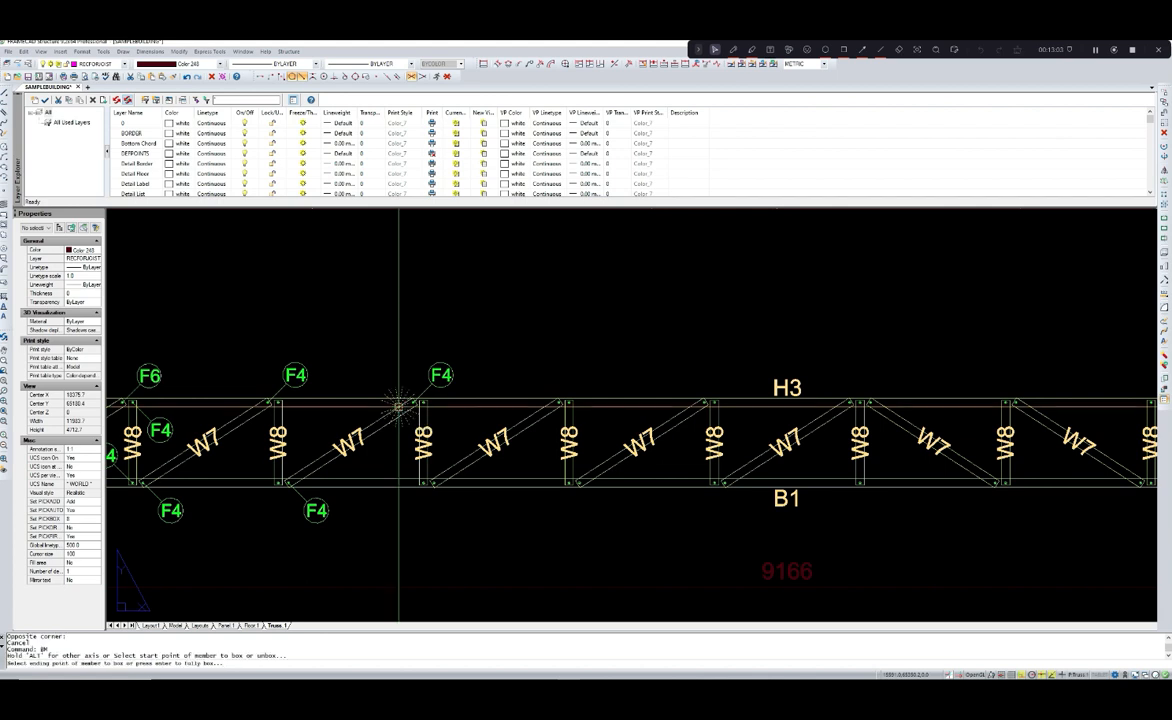
{"action": "scroll", "coordinate": [399, 407], "scroll_direction": "down", "scroll_amount": 4}
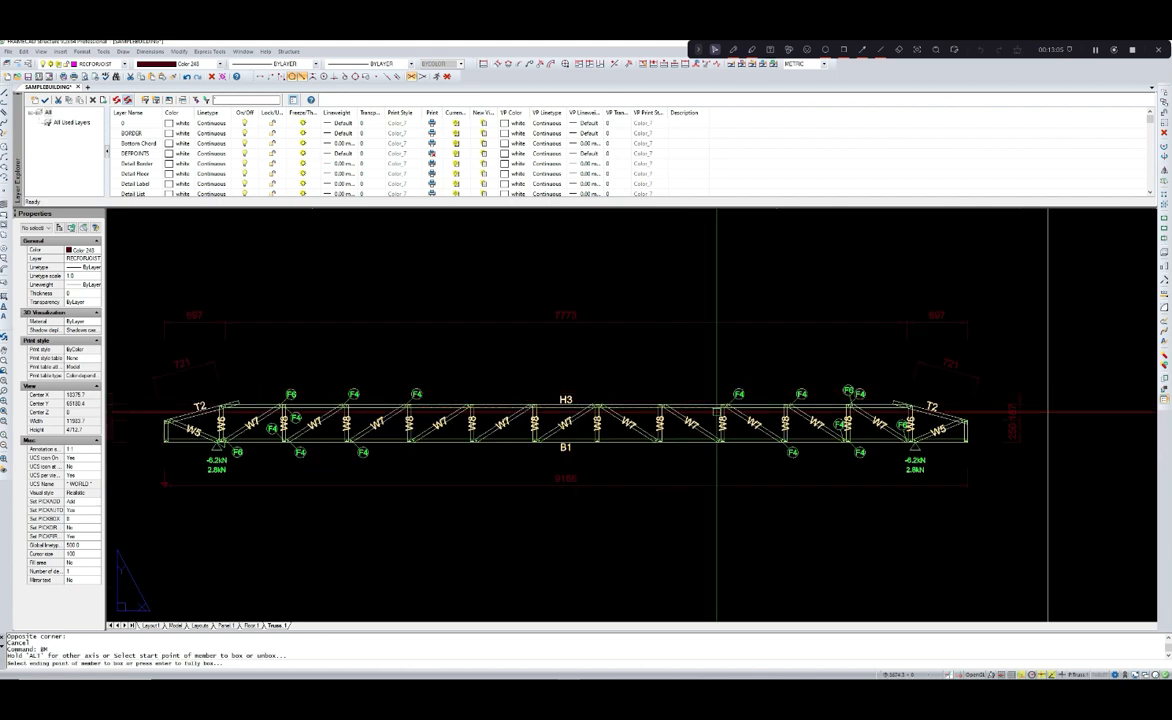
{"action": "scroll", "coordinate": [716, 410], "scroll_direction": "up", "scroll_amount": 4}
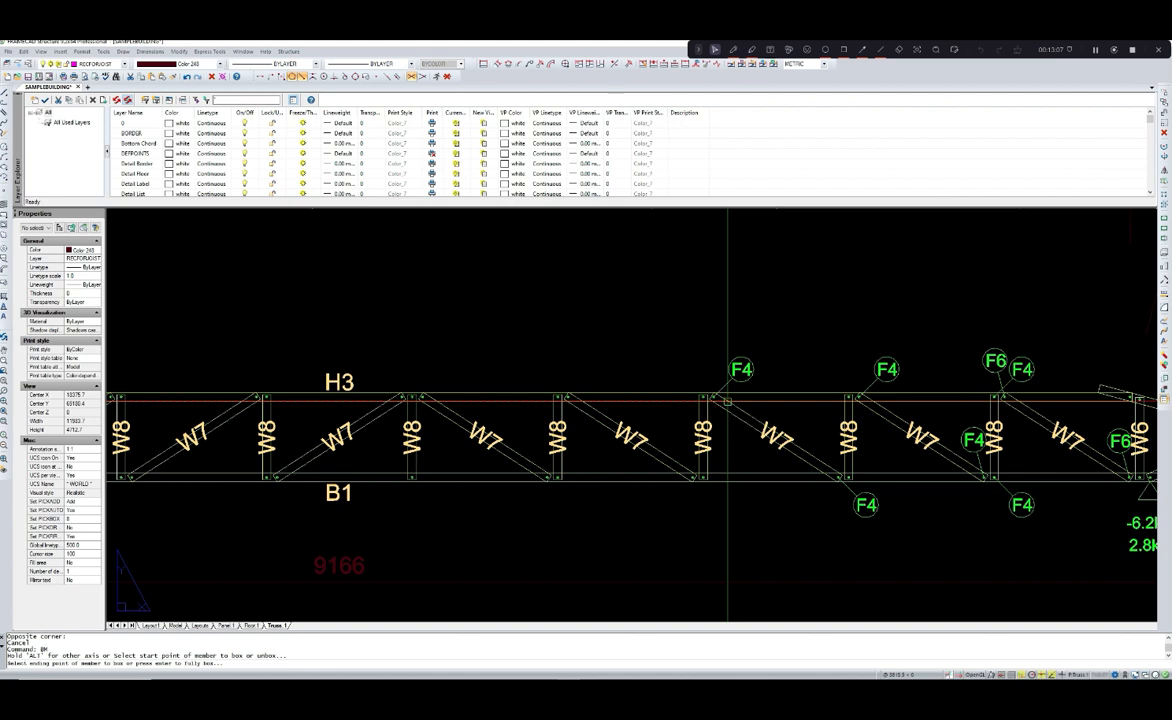
{"action": "left_click", "coordinate": [727, 401]}
{"action": "scroll", "coordinate": [615, 395], "scroll_direction": "down", "scroll_amount": 1}
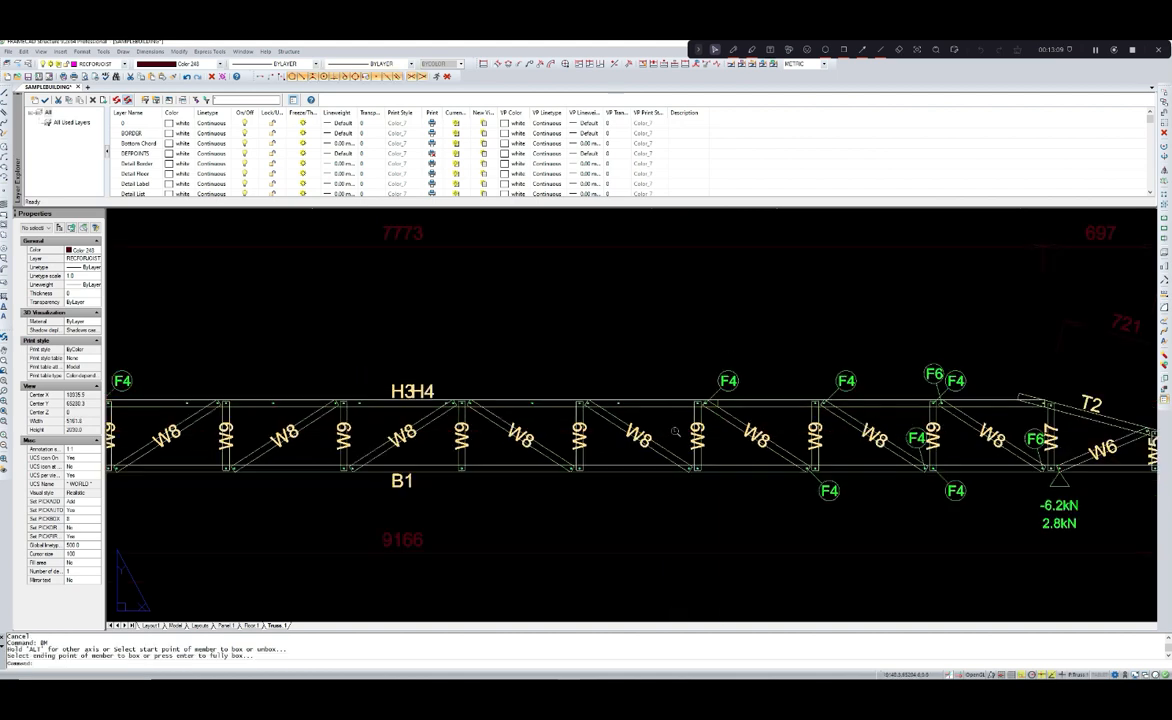
- Draw a vertical guide line from the left end of the boxed top chord section down past bottom chord B1
{"action": "middle_click_drag", "start_coordinate": [615, 395], "coordinate": [725, 395]}
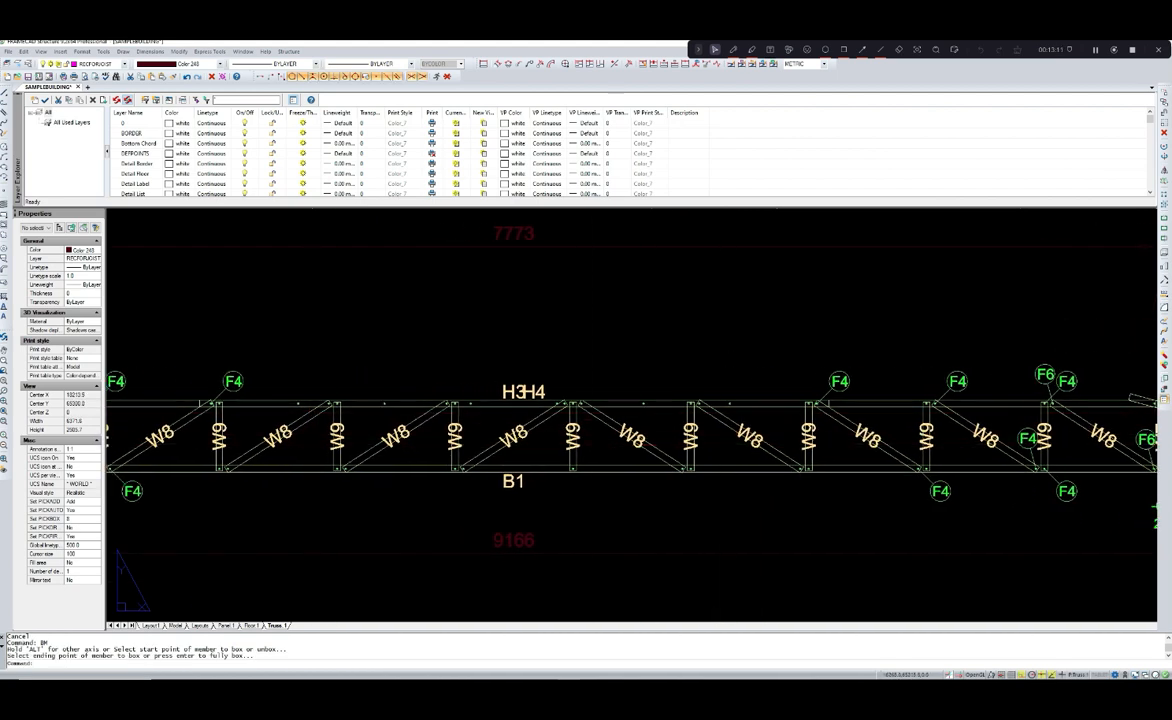
{"action": "middle_click_drag", "start_coordinate": [246, 400], "coordinate": [356, 400]}
{"action": "scroll", "coordinate": [353, 402], "scroll_direction": "up", "scroll_amount": 3}
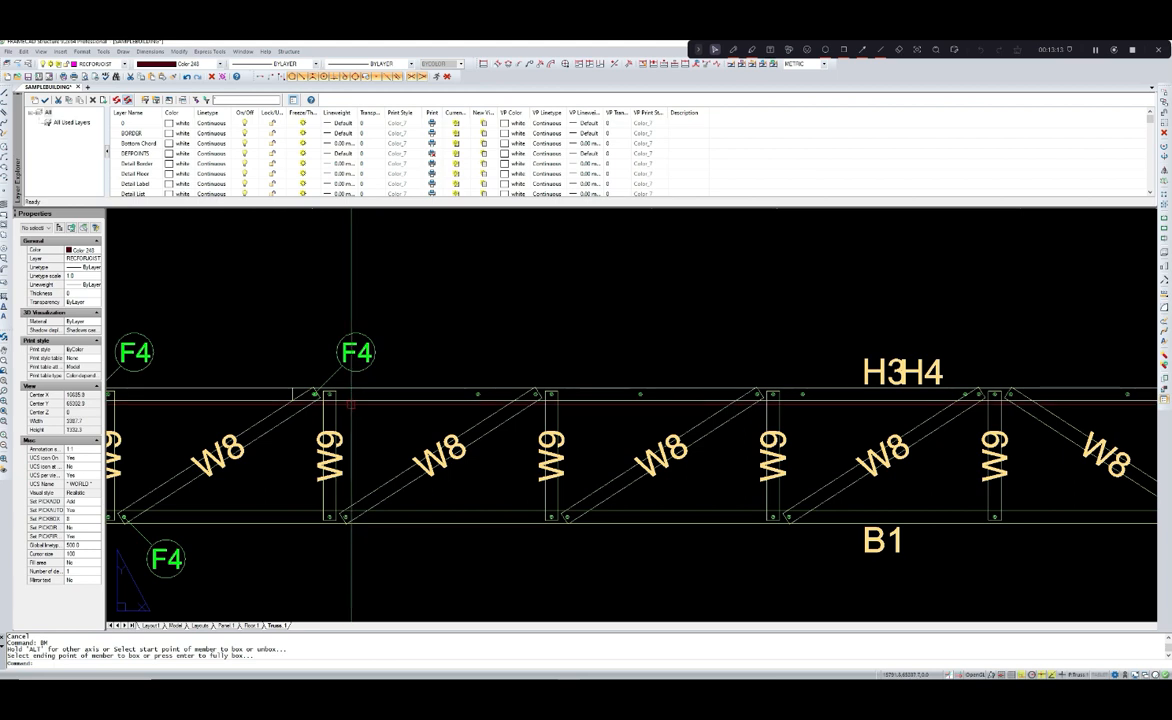
{"action": "scroll", "coordinate": [353, 402], "scroll_direction": "down", "scroll_amount": 3}
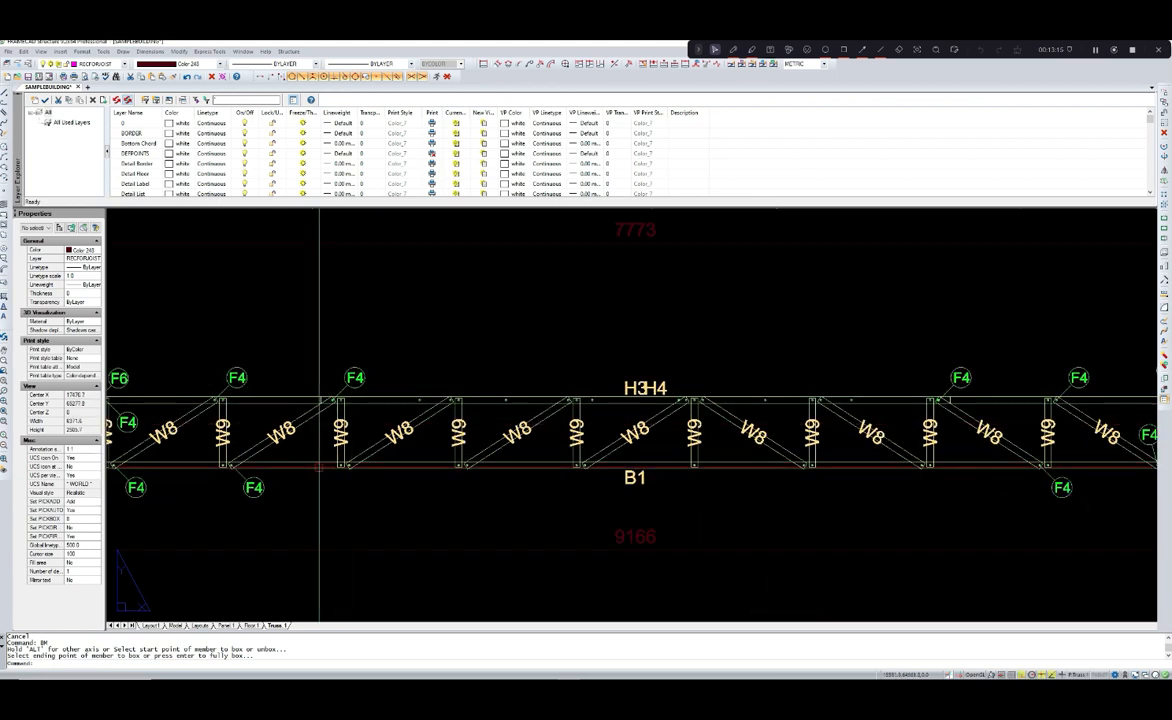
{"action": "middle_click_drag", "start_coordinate": [321, 447], "coordinate": [334, 424]}
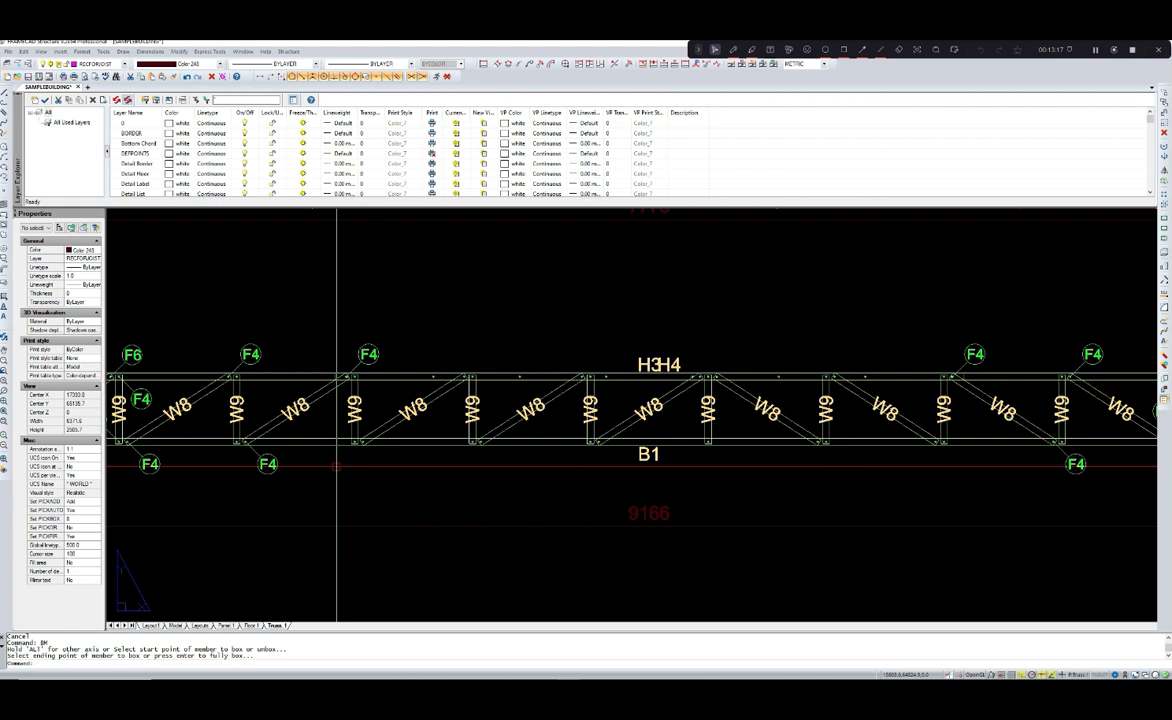
{"action": "key", "text": "Escape"}
{"action": "type", "text": "L"}
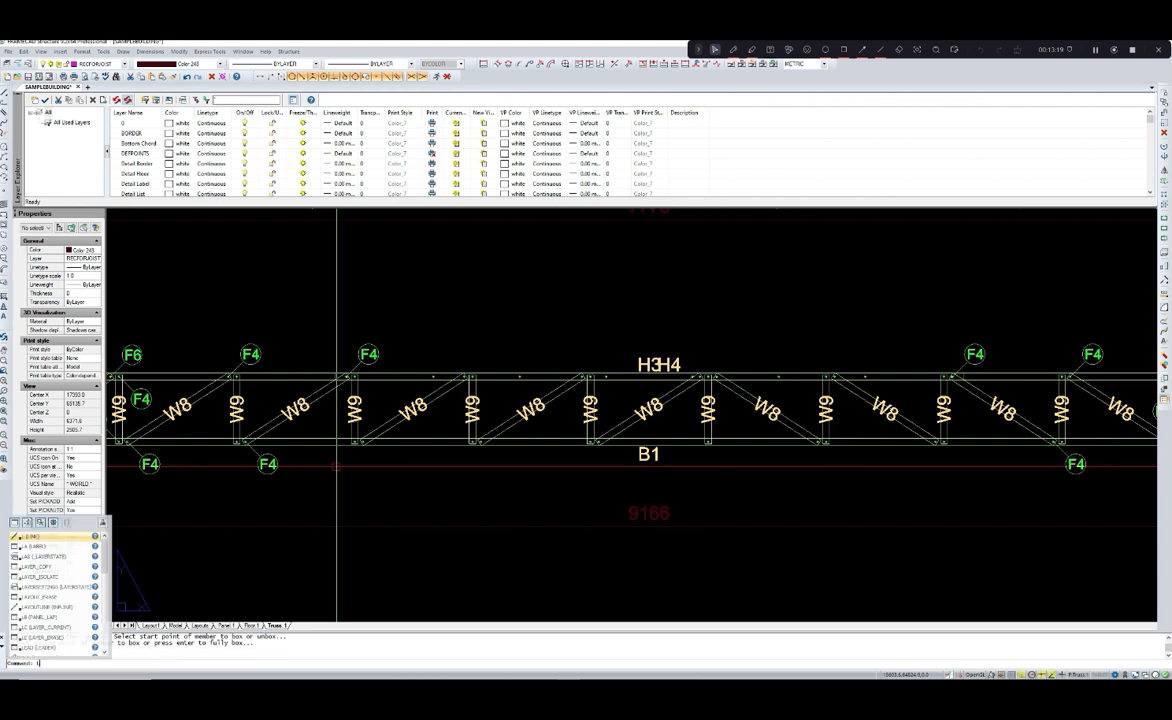
{"action": "key", "text": "Return"}
{"action": "left_click", "coordinate": [333, 377]}
{"action": "key", "text": "Return"}
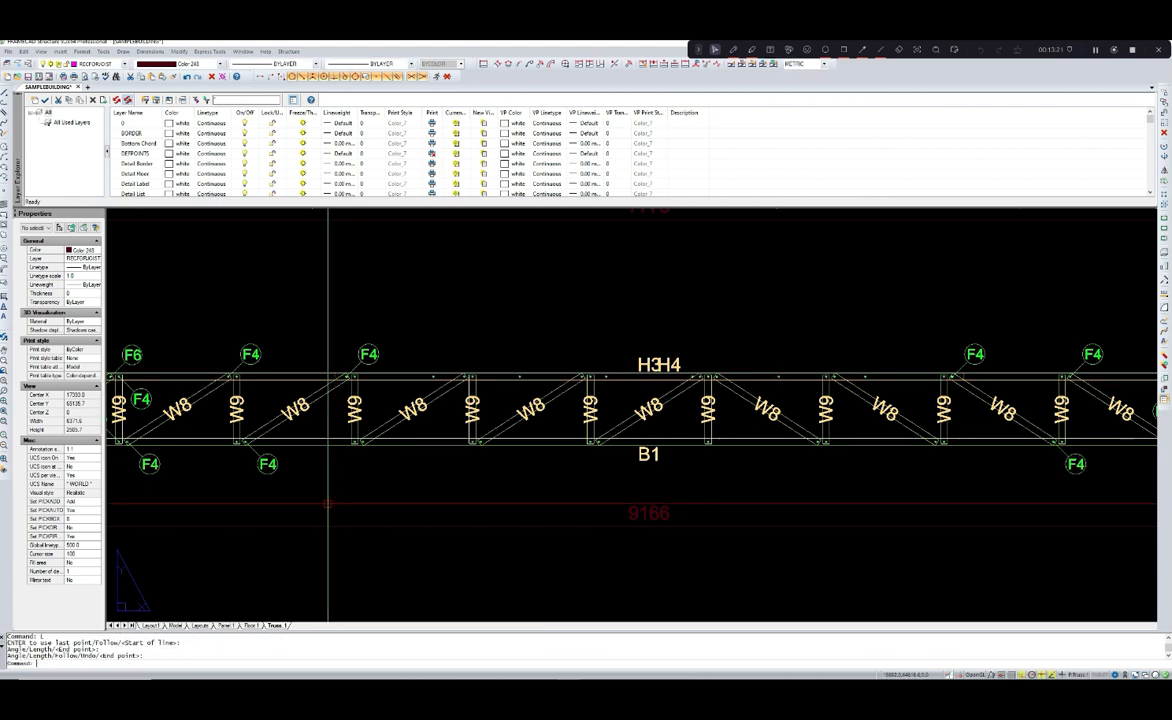
- Draw a second vertical guide line from the right end of the boxed top chord section down past bottom chord B1
{"action": "scroll", "coordinate": [536, 495], "scroll_direction": "down", "scroll_amount": 2}
{"action": "type", "text": "l"}
{"action": "key", "text": "Return"}
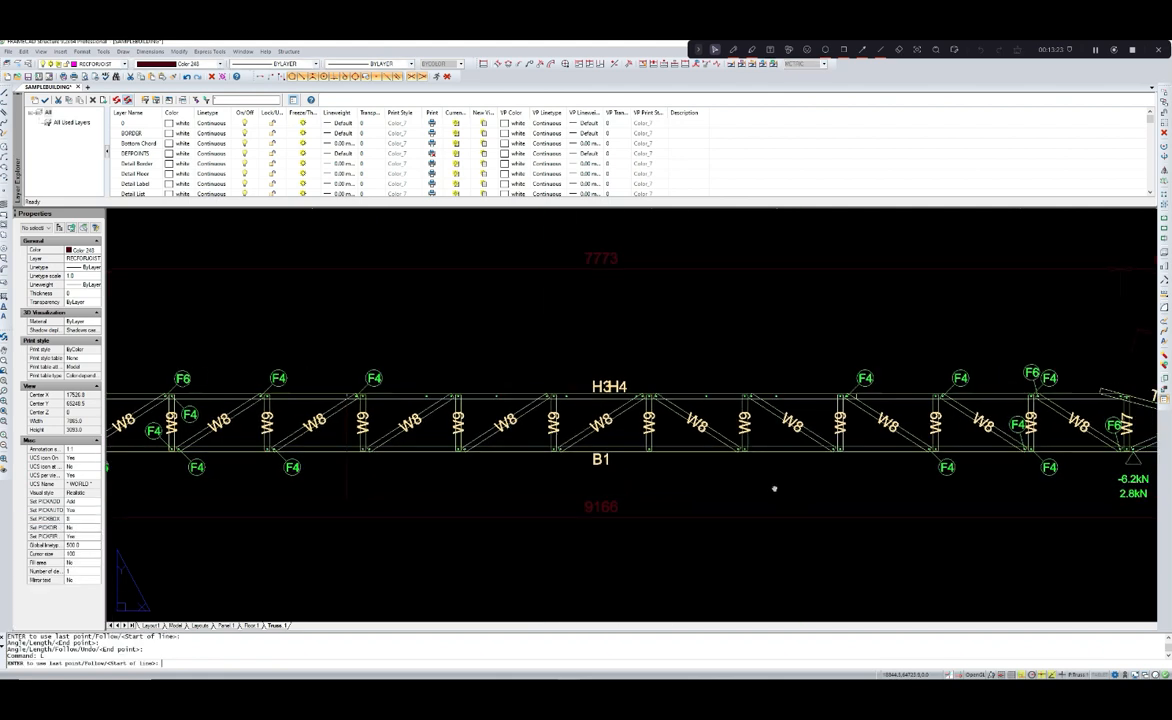
{"action": "scroll", "coordinate": [774, 487], "scroll_direction": "up", "scroll_amount": 3}
{"action": "scroll", "coordinate": [642, 419], "scroll_direction": "up", "scroll_amount": 3}
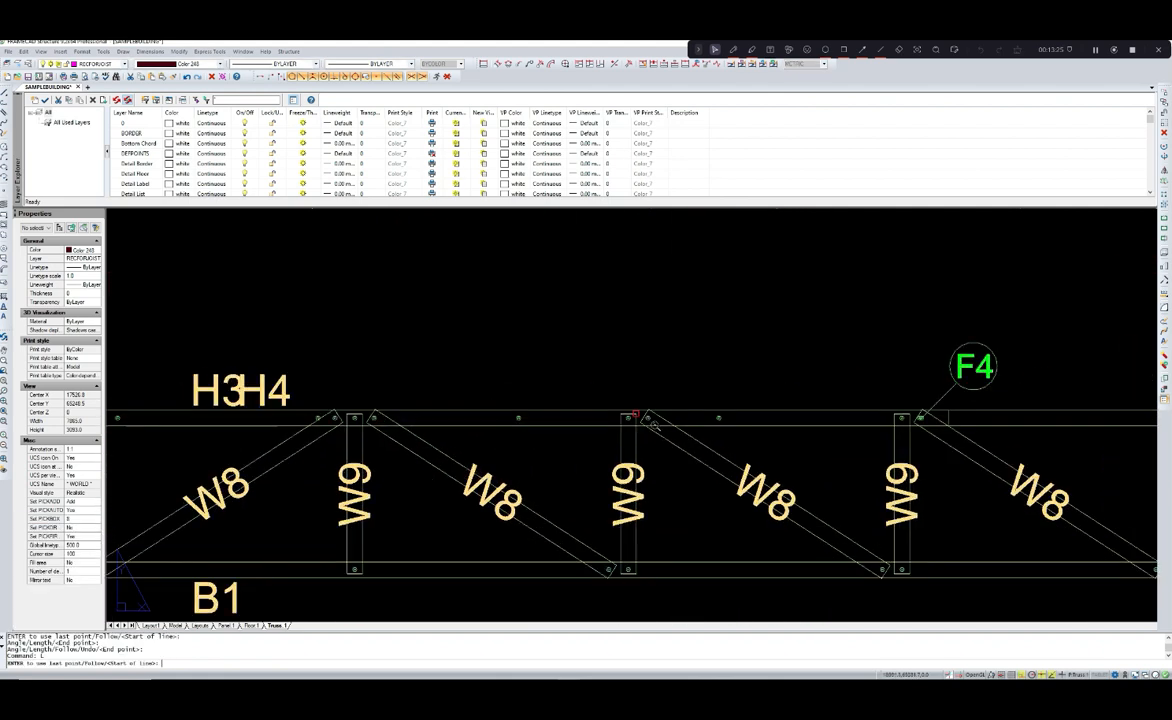
{"action": "scroll", "coordinate": [625, 428], "scroll_direction": "down", "scroll_amount": 2}
{"action": "middle_click_drag", "start_coordinate": [785, 438], "coordinate": [747, 445]}
{"action": "key", "text": "Escape"}
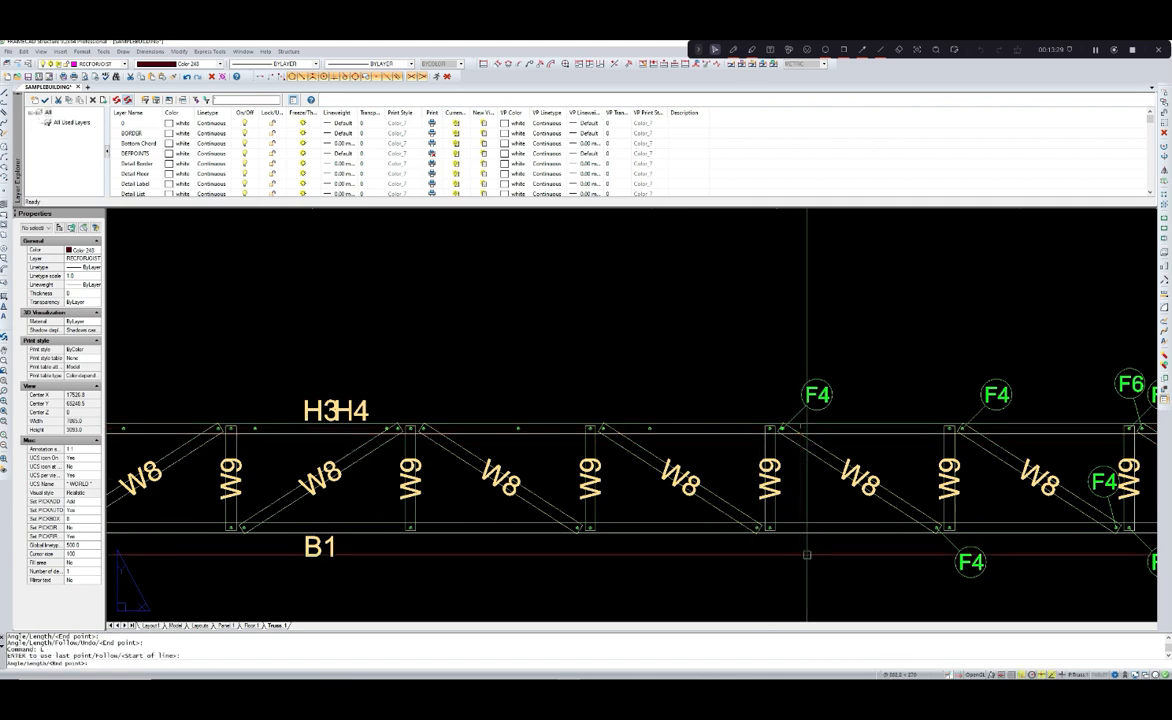
{"action": "scroll", "coordinate": [854, 554], "scroll_direction": "down", "scroll_amount": 3}
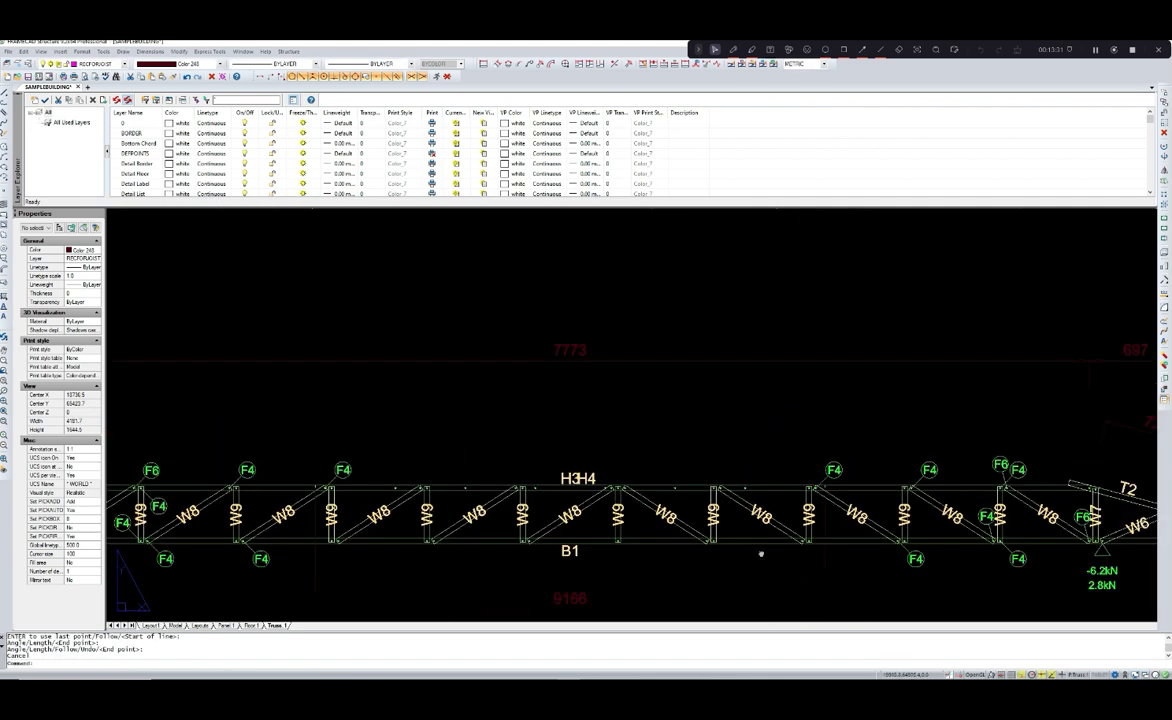
{"action": "middle_click_drag", "start_coordinate": [761, 553], "coordinate": [833, 519]}
{"action": "key", "text": "Escape"}
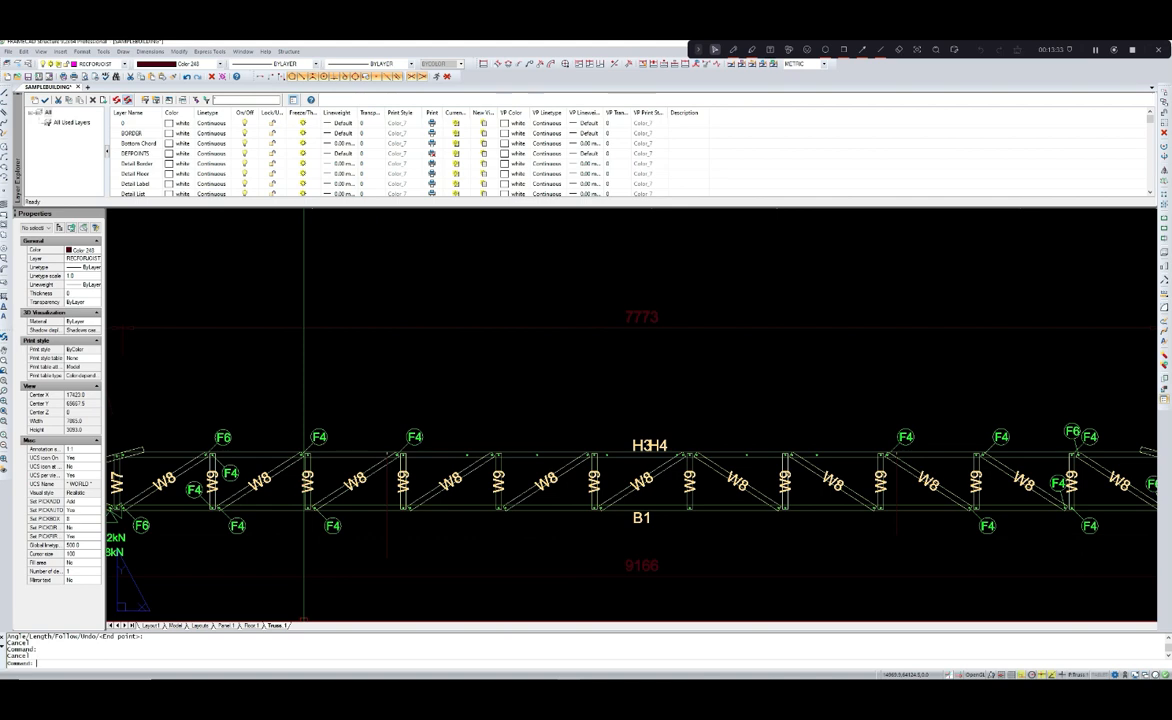
- Box the middle of T13's bottom chord B1 with BM between the two vertical guide lines
{"action": "type", "text": "im"}
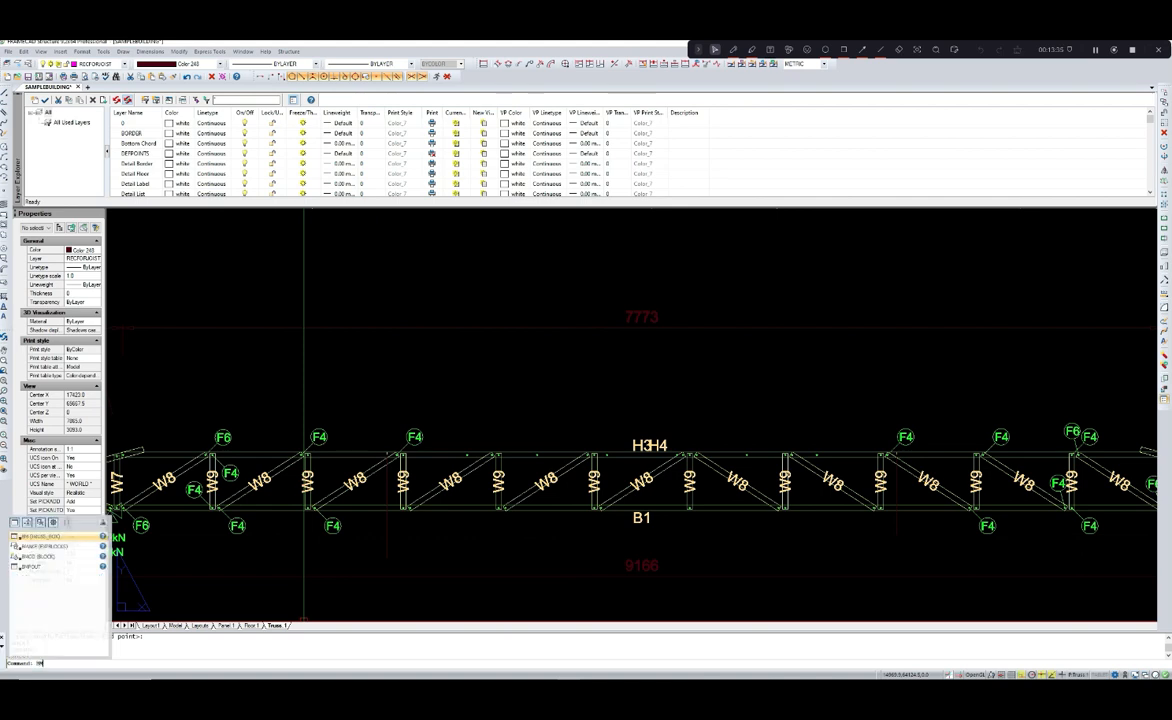
{"action": "key", "text": "Return"}
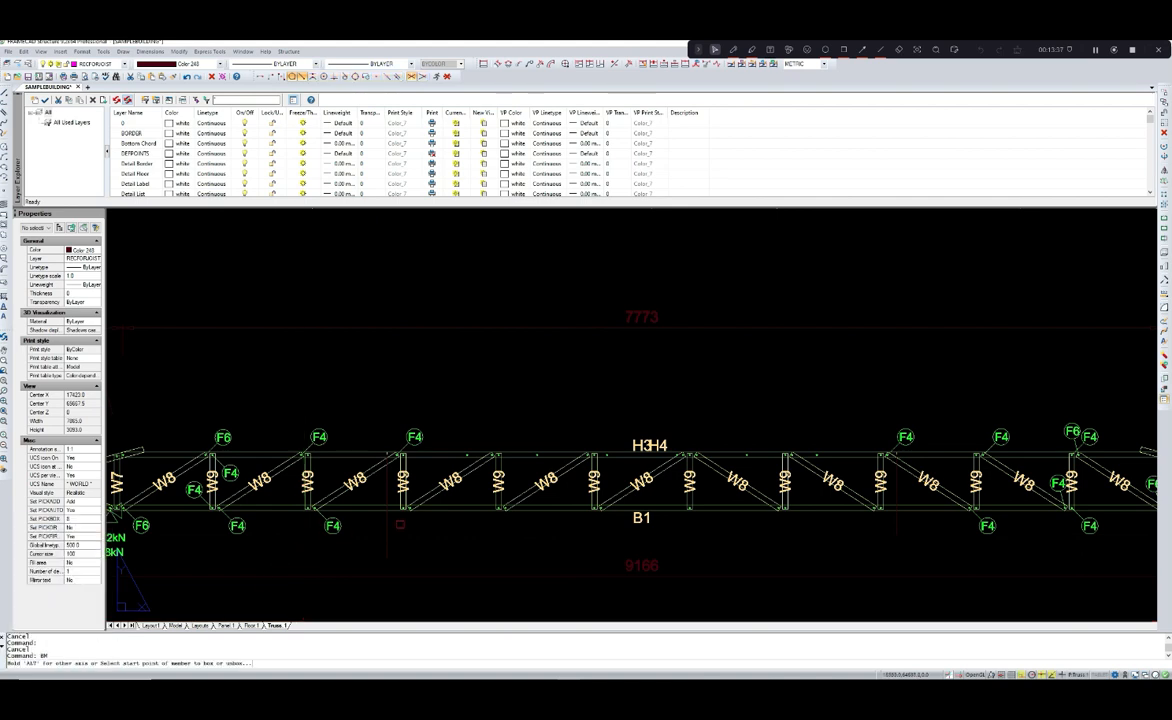
{"action": "scroll", "coordinate": [387, 510], "scroll_direction": "up", "scroll_amount": 2}
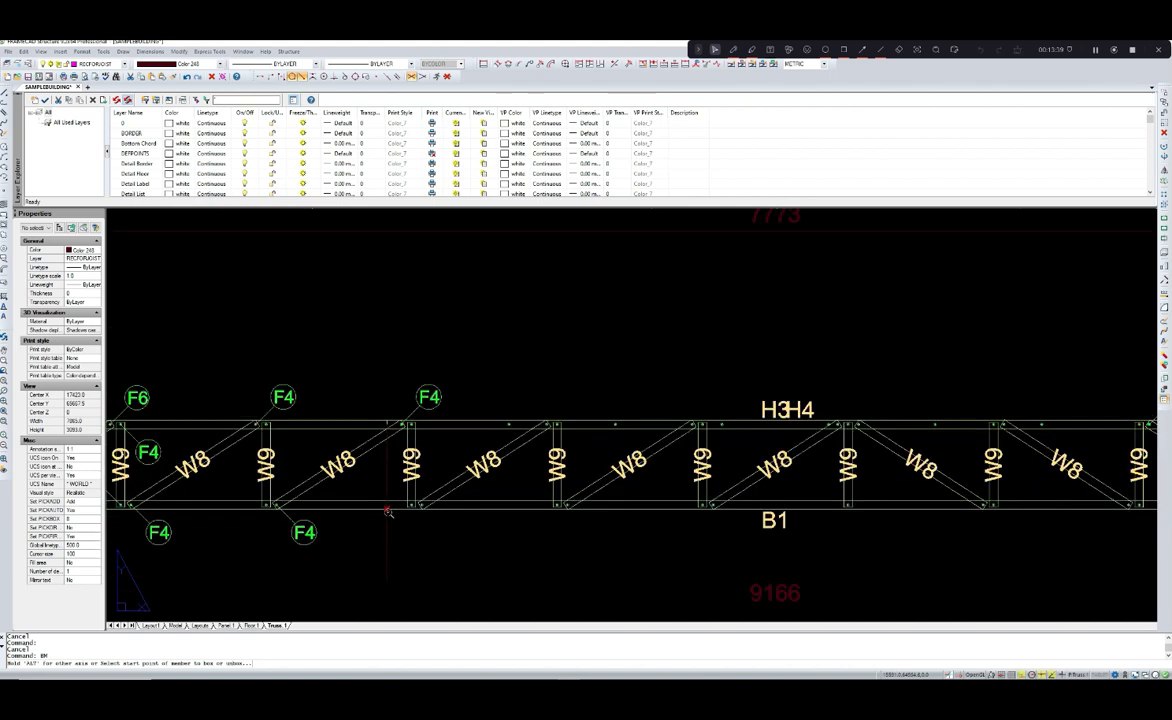
{"action": "left_click", "coordinate": [386, 508]}
{"action": "scroll", "coordinate": [387, 509], "scroll_direction": "down", "scroll_amount": 3}
{"action": "scroll", "coordinate": [387, 510], "scroll_direction": "down", "scroll_amount": 2}
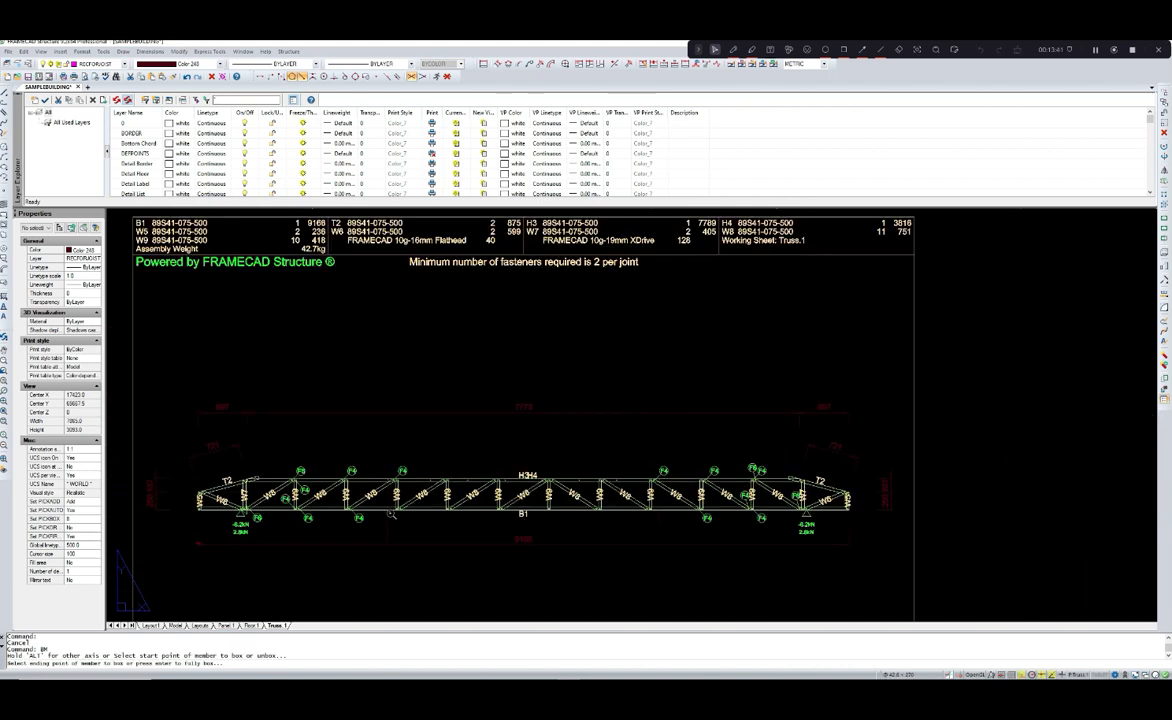
{"action": "scroll", "coordinate": [658, 508], "scroll_direction": "up", "scroll_amount": 2}
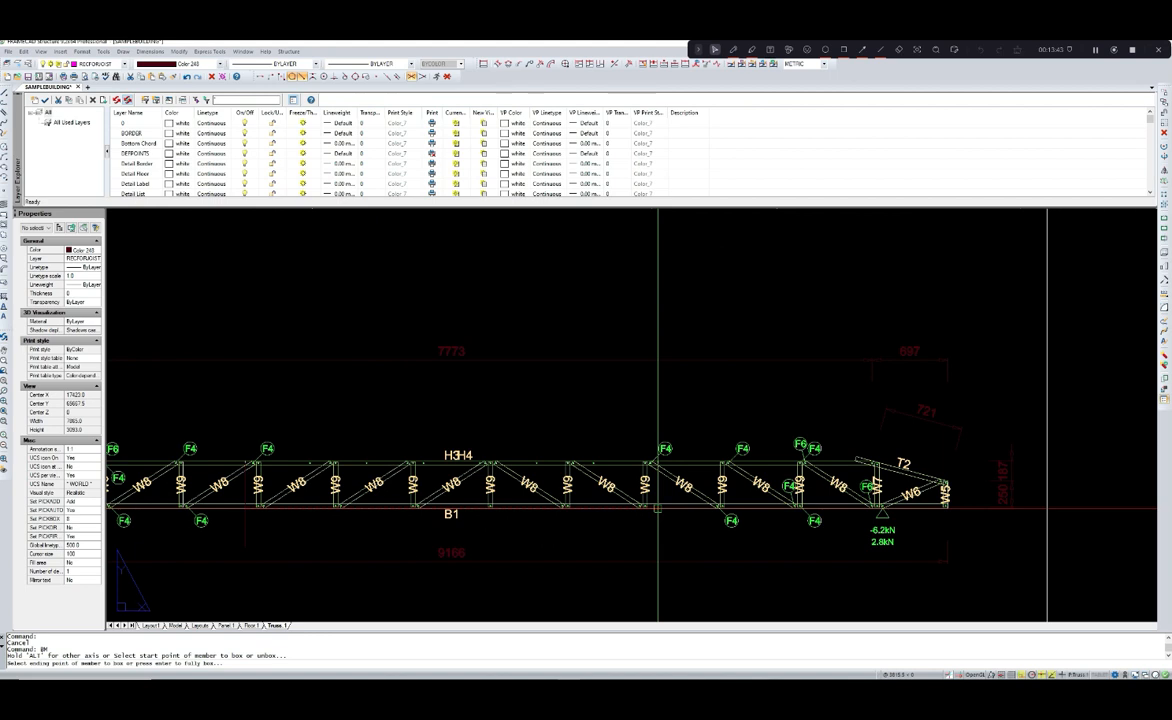
{"action": "left_click", "coordinate": [657, 508]}
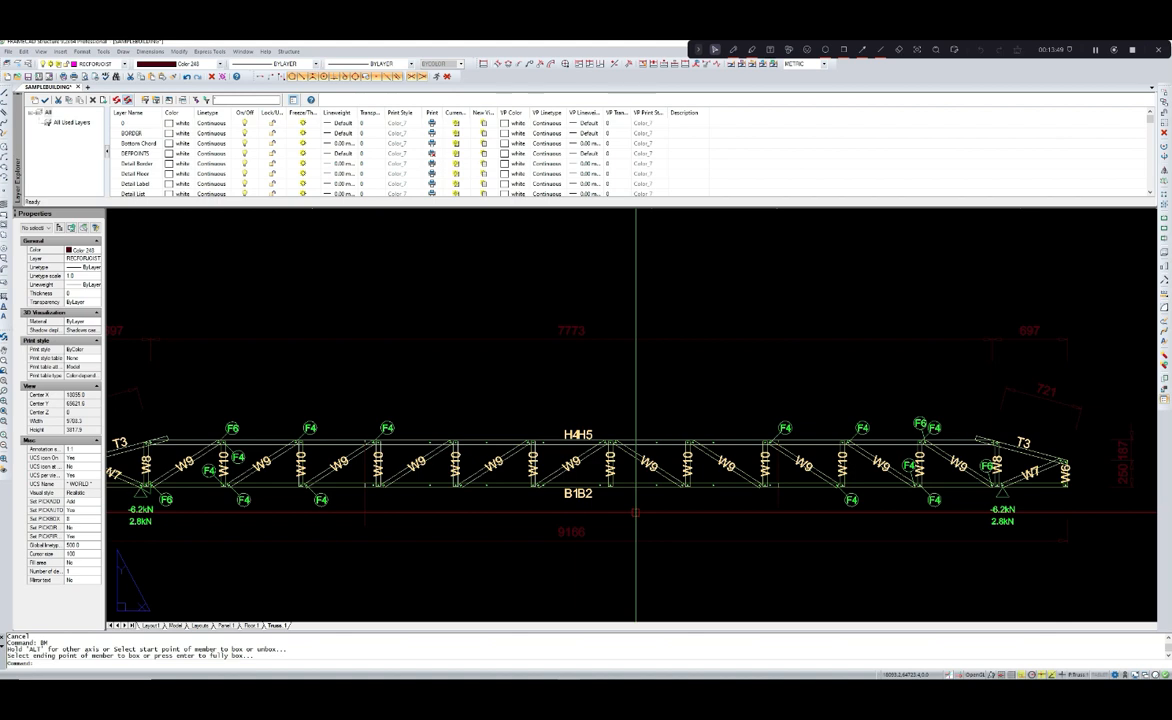
{"action": "scroll", "coordinate": [636, 512], "scroll_direction": "down", "scroll_amount": 2}
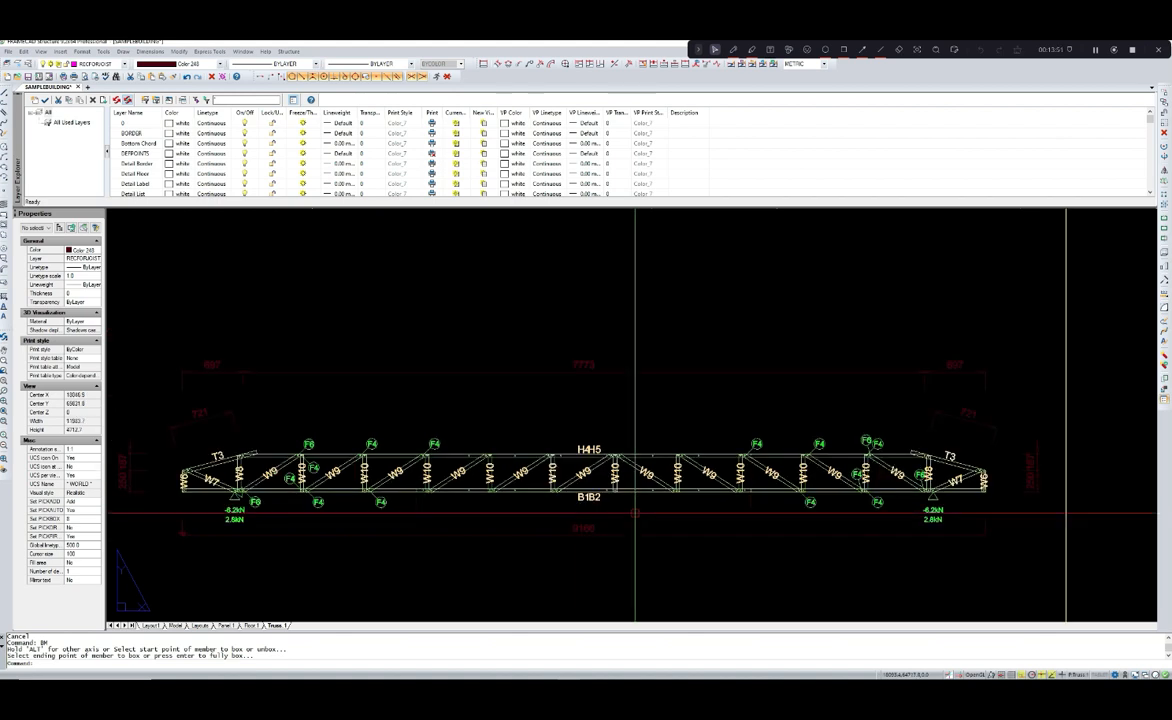
{"action": "scroll", "coordinate": [468, 513], "scroll_direction": "up", "scroll_amount": 1}
- Delete both vertical guide lines crossing the chords of truss T13
{"action": "key", "text": "Escape"}
{"action": "left_click", "coordinate": [455, 513]}
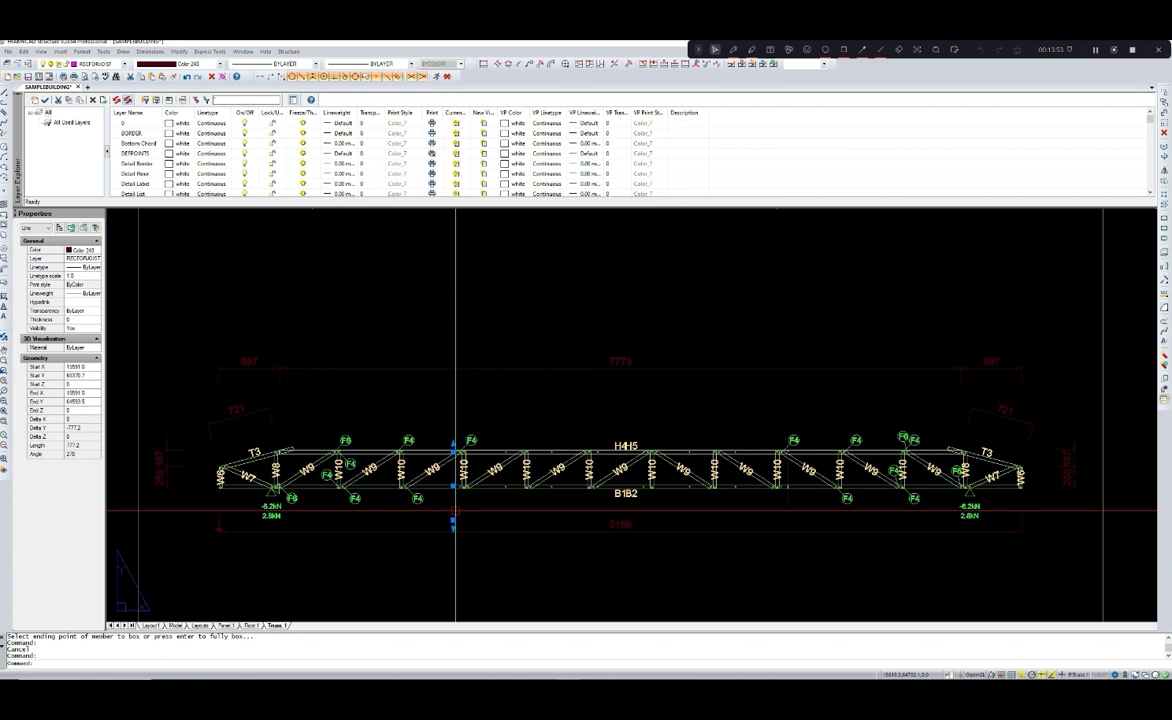
{"action": "key", "text": "Delete"}
{"action": "left_click", "coordinate": [788, 492]}
{"action": "key", "text": "Delete"}
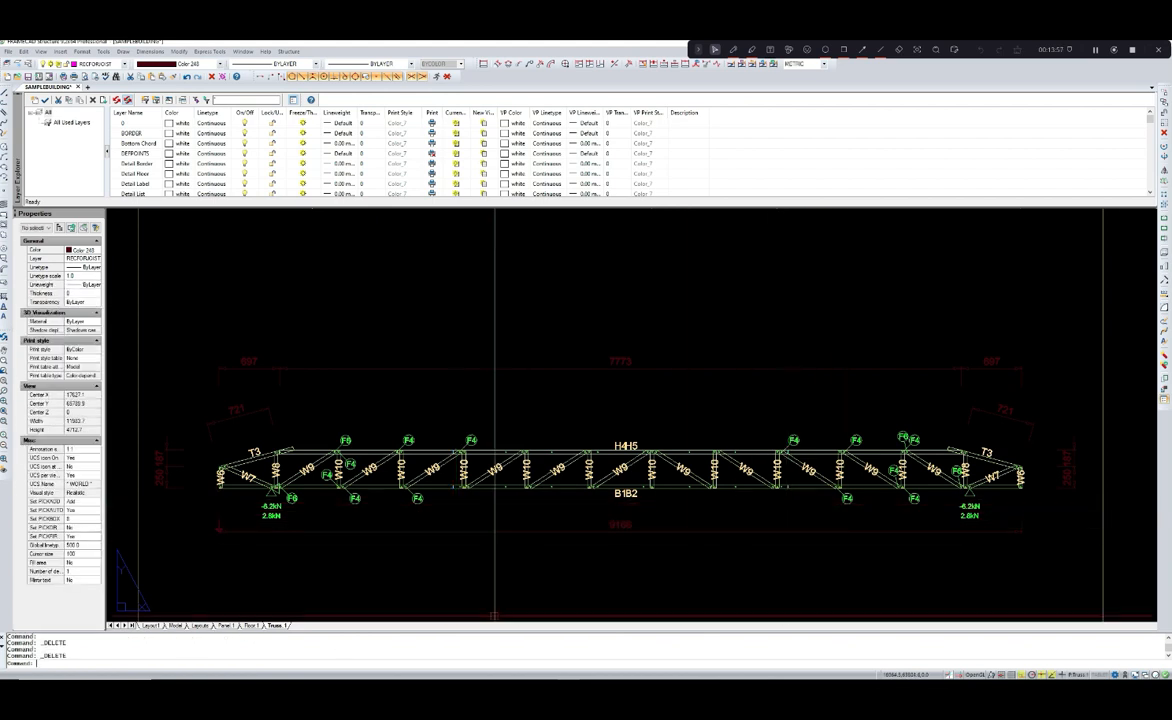
- Run the Truss Builder on T13, review its engineering status and load case results, and return to the drawing
{"action": "type", "text": "TTB"}
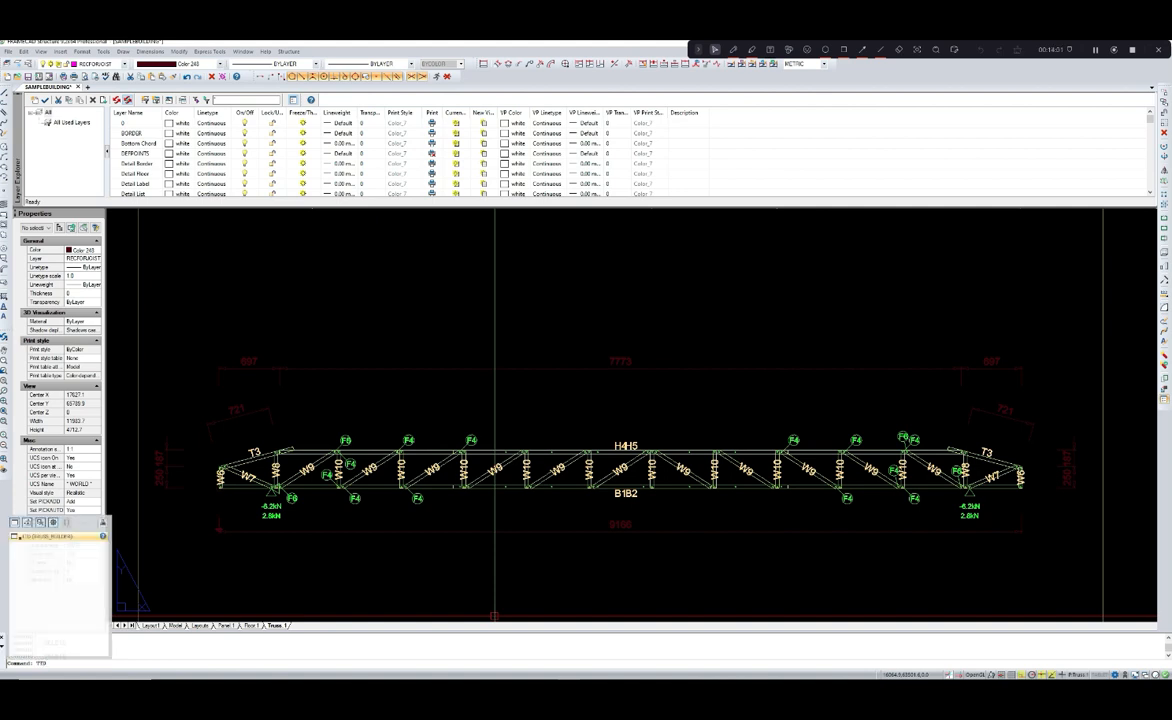
{"action": "key", "text": "Return"}
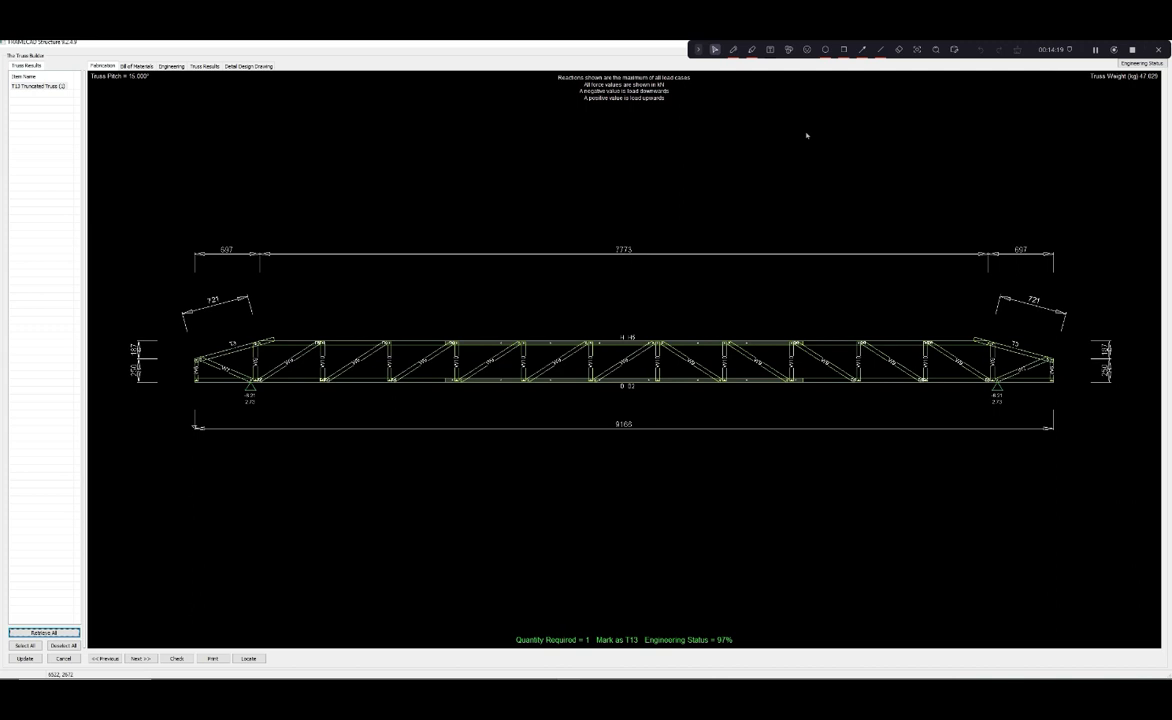
{"action": "left_click", "coordinate": [173, 66]}
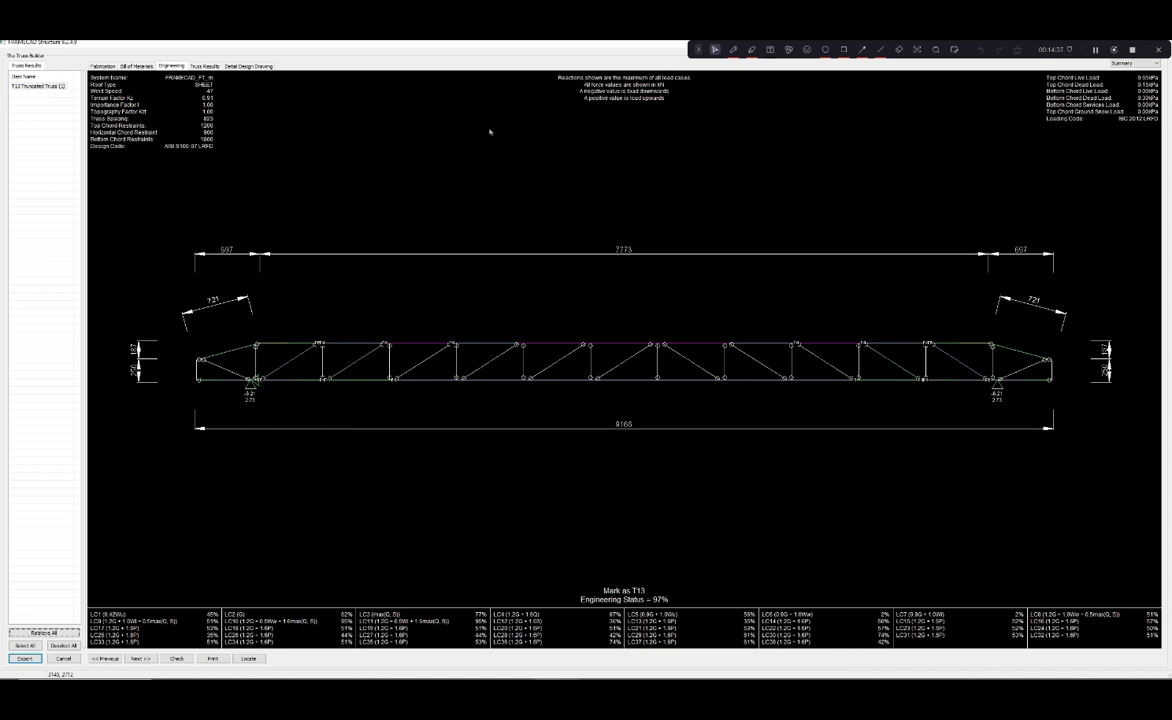
{"action": "left_click", "coordinate": [838, 43]}
{"action": "left_click_drag", "start_coordinate": [789, 45], "coordinate": [567, 46]}
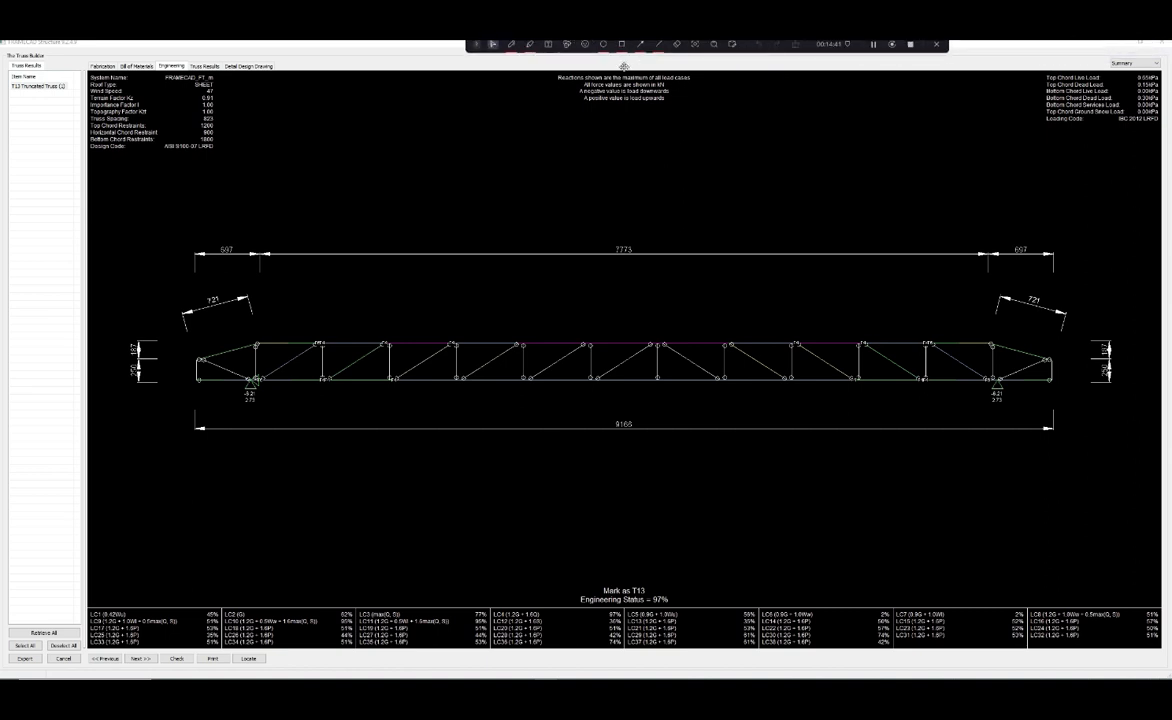
{"action": "left_click", "coordinate": [471, 172]}
{"action": "key", "text": "Escape"}
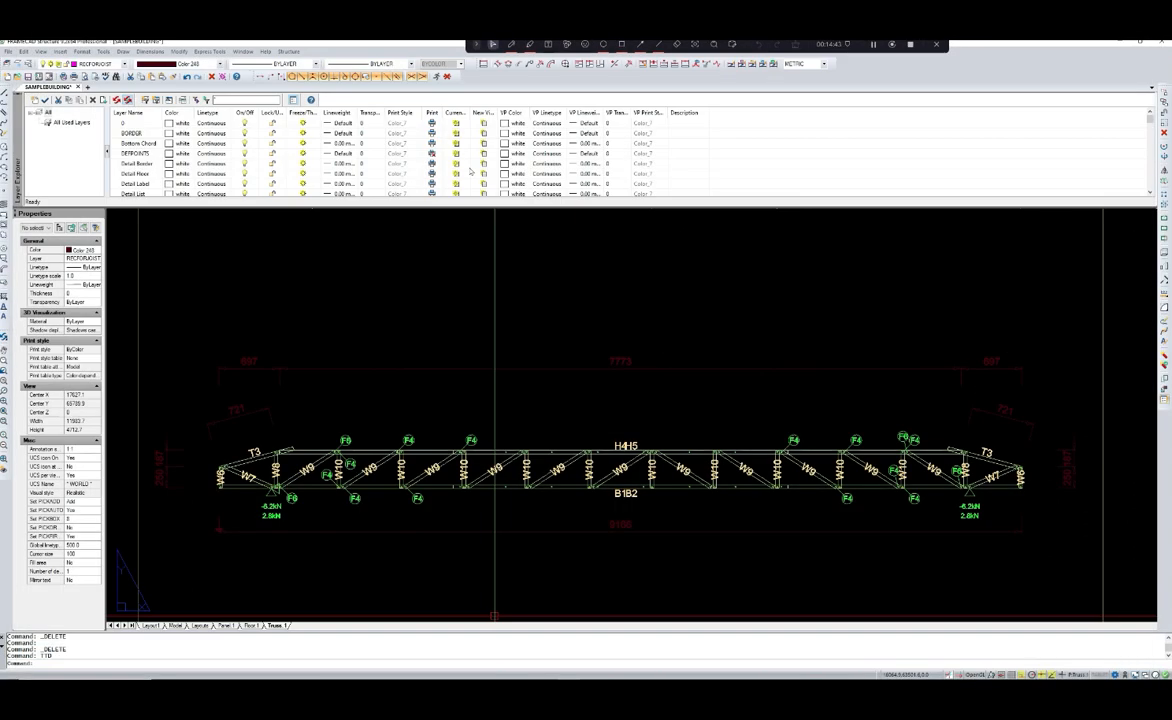
- In model space, clear the existing 3D roof trusses and regenerate them with the T3D command
{"action": "scroll", "coordinate": [535, 280], "scroll_direction": "down", "scroll_amount": 3}
{"action": "middle_click_drag", "start_coordinate": [535, 280], "coordinate": [562, 263]}
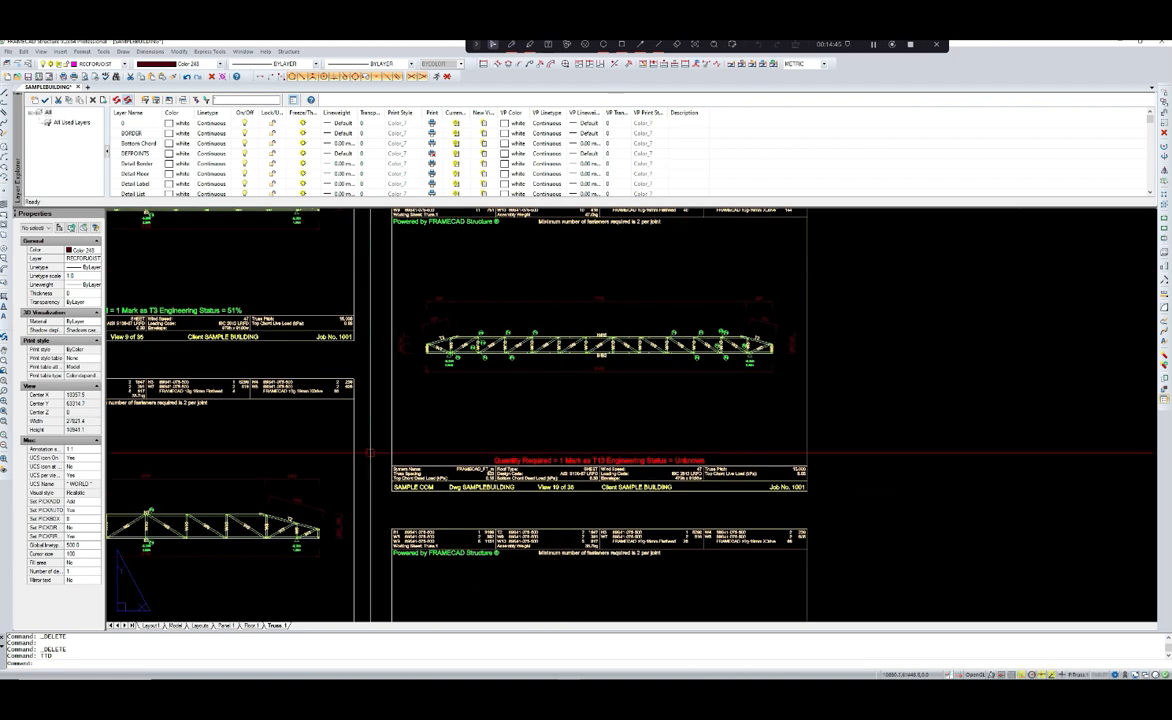
{"action": "left_click", "coordinate": [176, 625]}
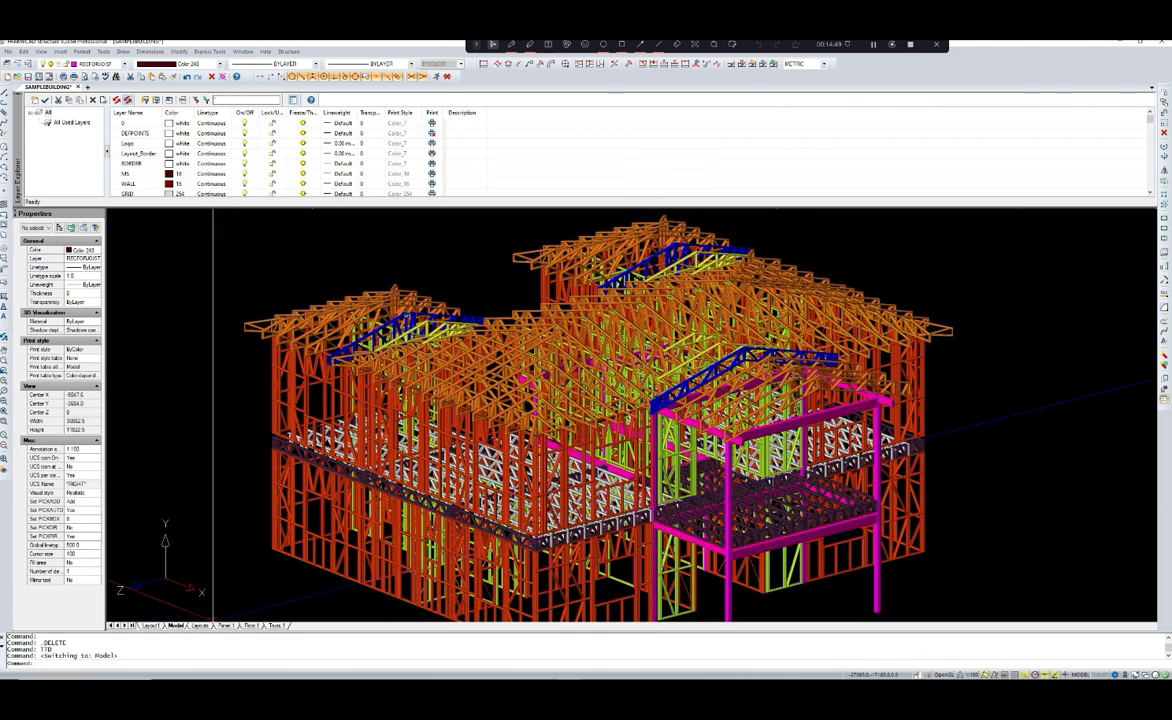
{"action": "type", "text": "TTD"}
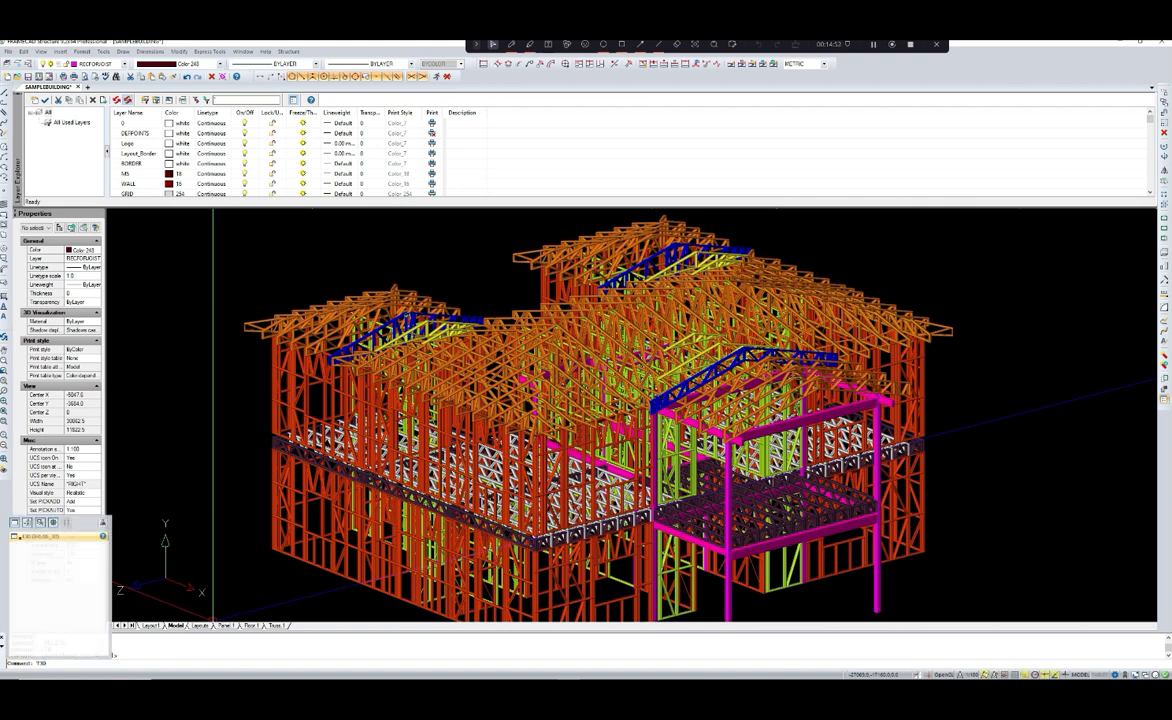
{"action": "key", "text": "Return"}
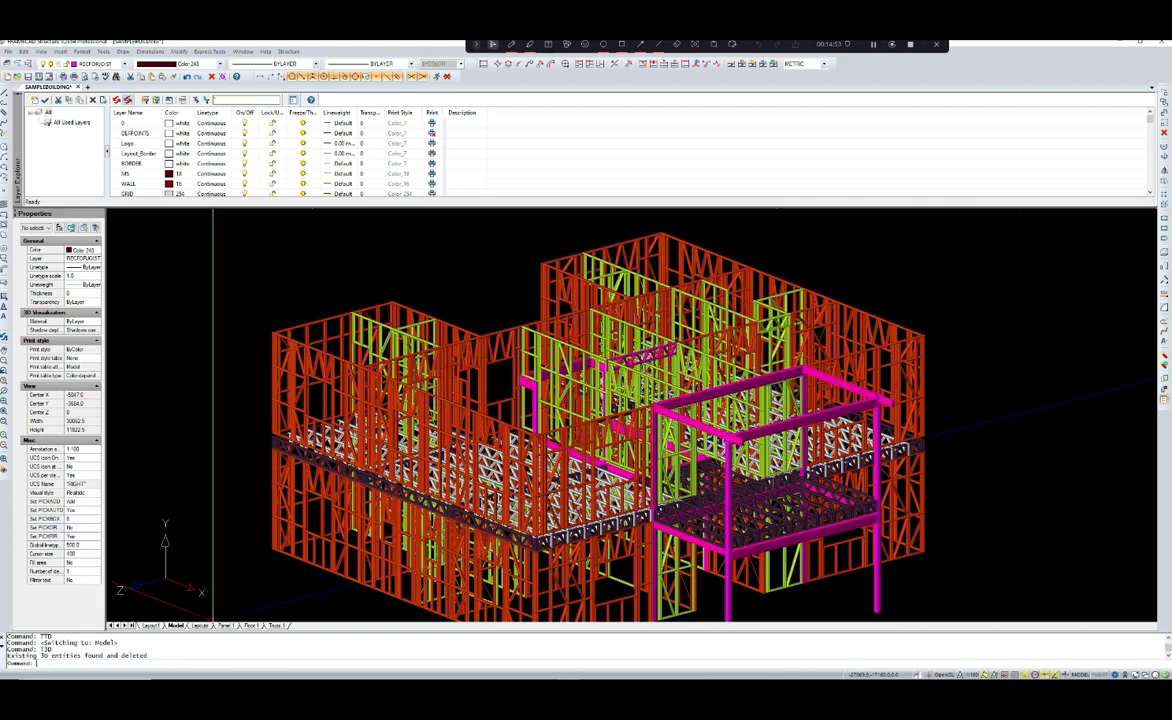
{"action": "type", "text": "T3"}
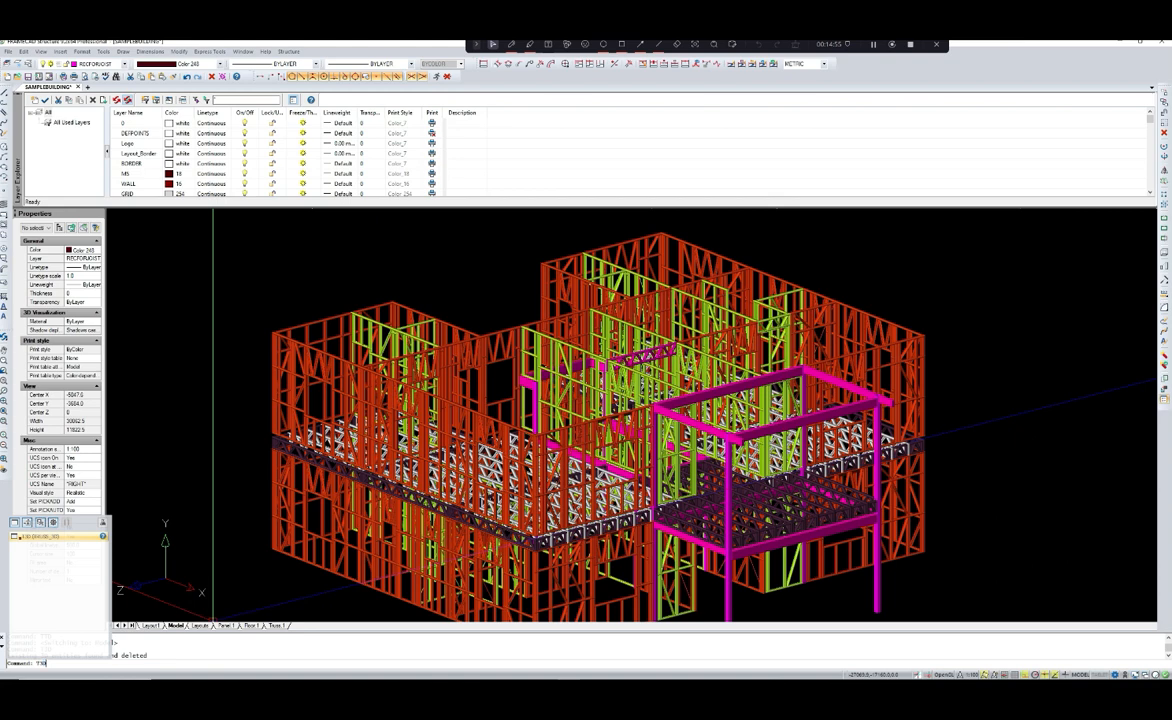
{"action": "type", "text": "D"}
{"action": "key", "text": "Return"}
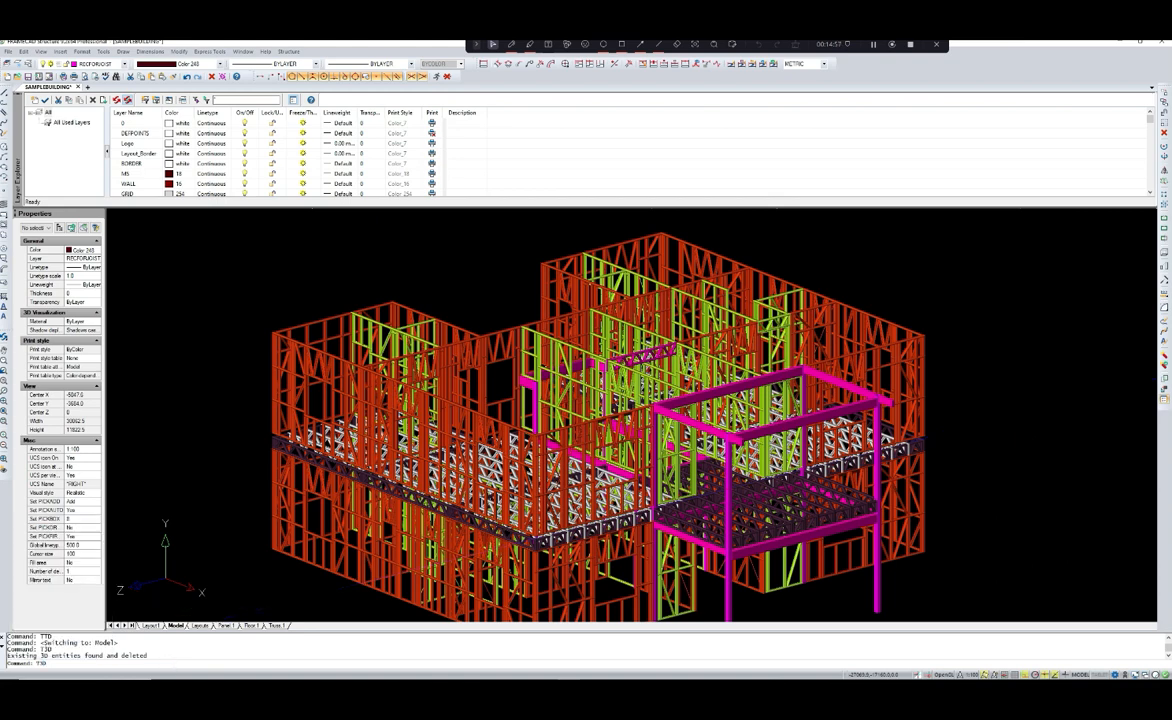
- Examine the regenerated 3D roof trusses, especially the blue truss and its end supports over the magenta porch frame
{"action": "scroll", "coordinate": [770, 340], "scroll_direction": "up", "scroll_amount": 6}
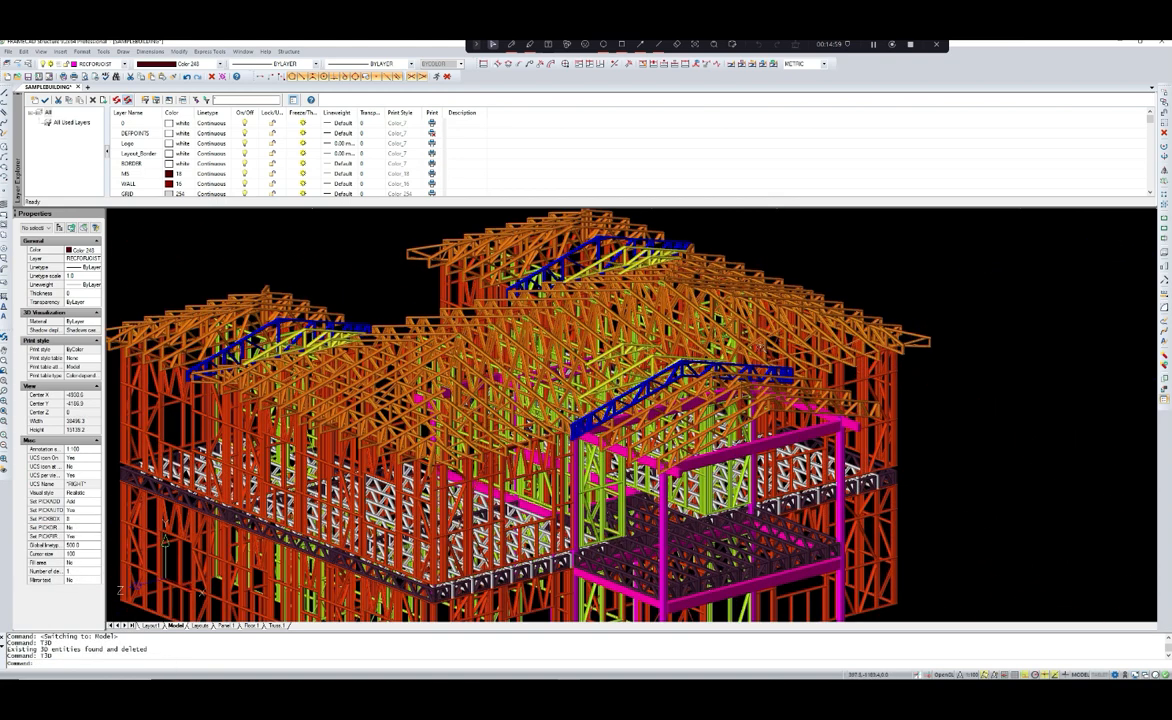
{"action": "middle_click_drag", "start_coordinate": [607, 385], "coordinate": [627, 358]}
{"action": "scroll", "coordinate": [627, 358], "scroll_direction": "down", "scroll_amount": 2}
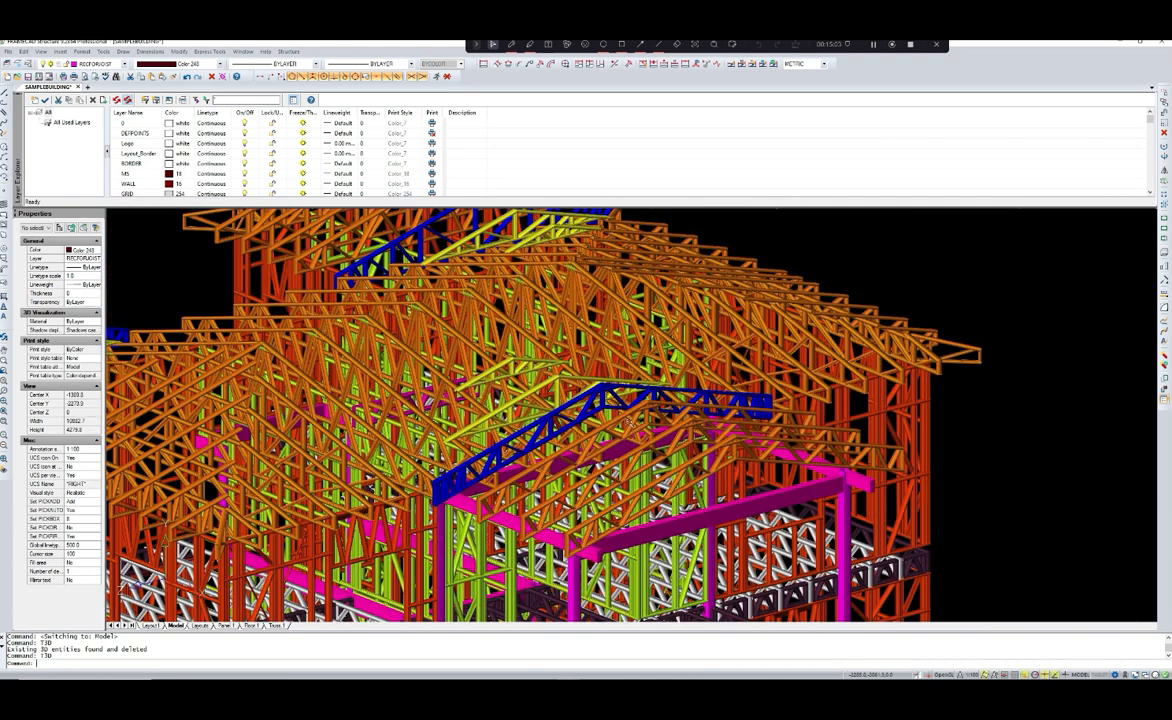
{"action": "scroll", "coordinate": [826, 470], "scroll_direction": "up", "scroll_amount": 5}
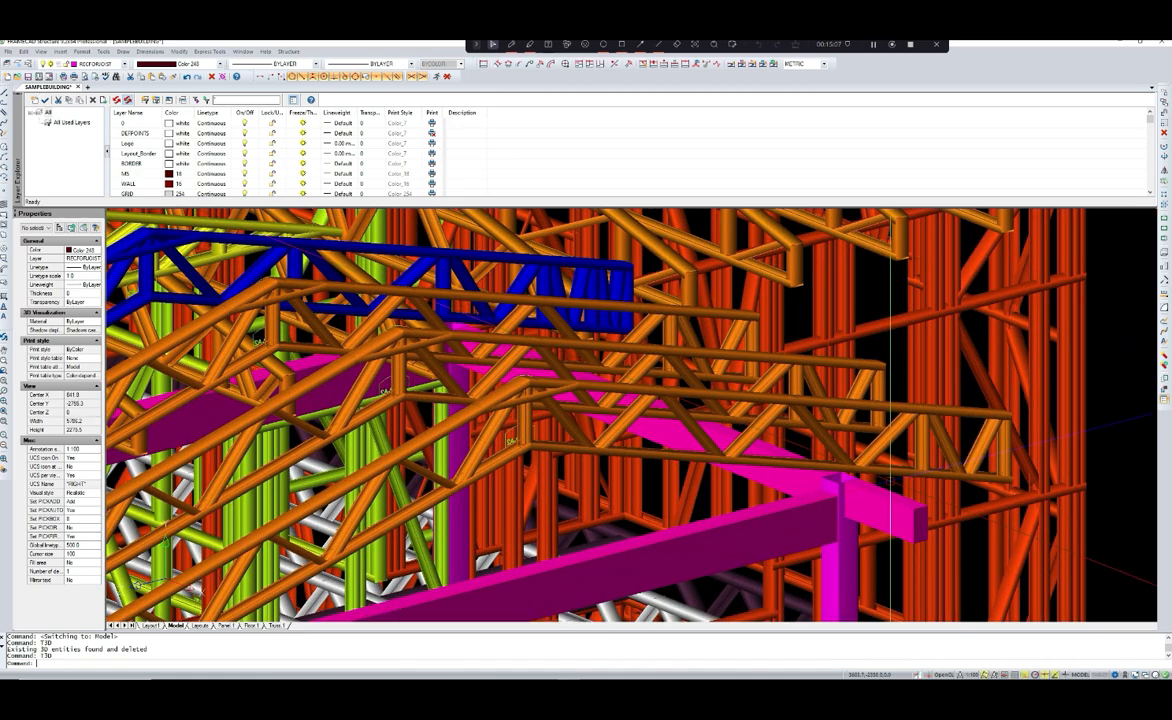
{"action": "scroll", "coordinate": [736, 451], "scroll_direction": "down", "scroll_amount": 4}
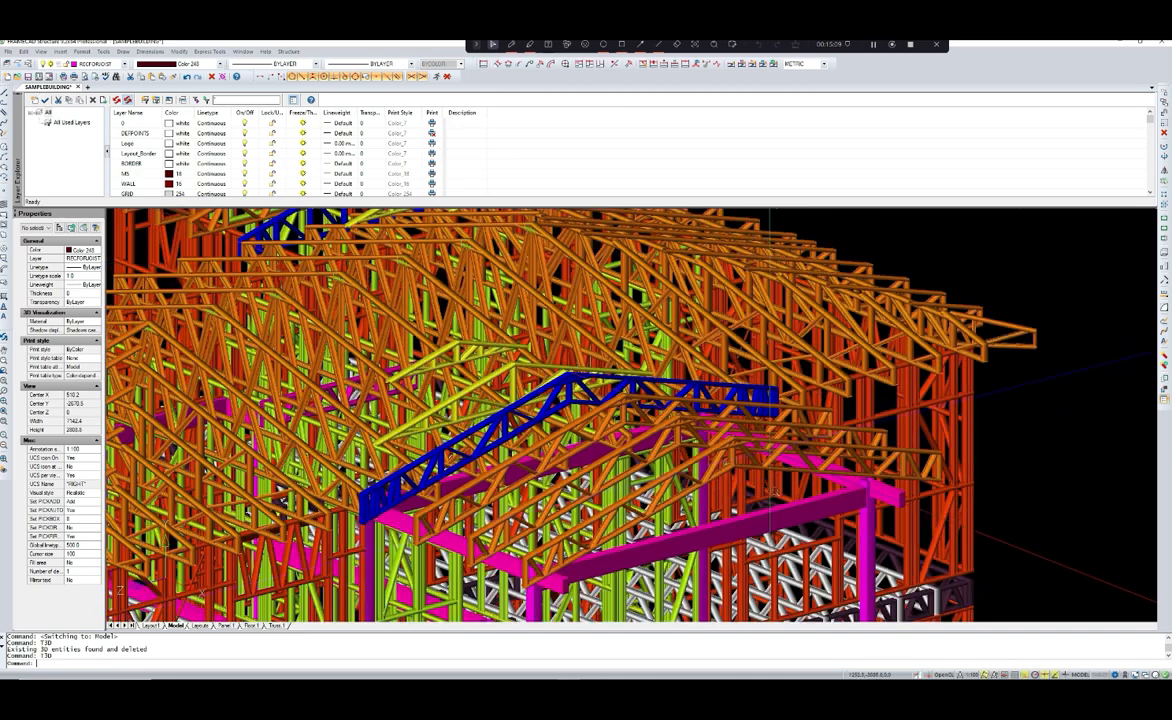
{"action": "scroll", "coordinate": [577, 562], "scroll_direction": "up", "scroll_amount": 3}
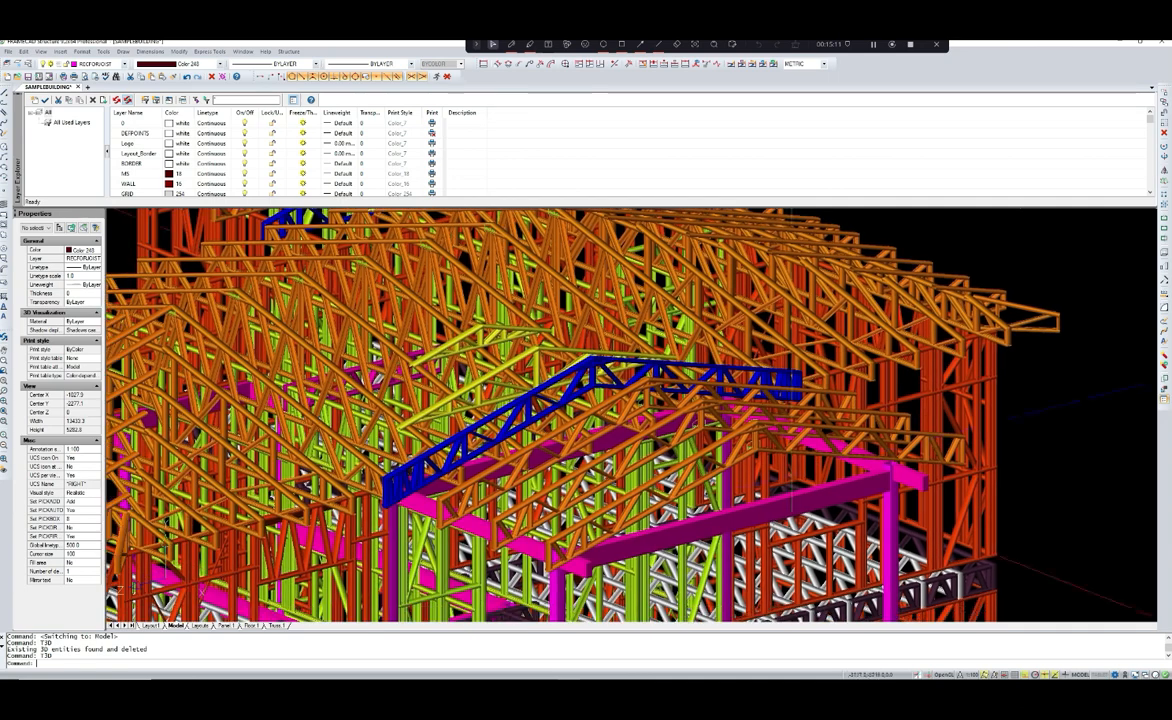
{"action": "scroll", "coordinate": [577, 562], "scroll_direction": "down", "scroll_amount": 5}
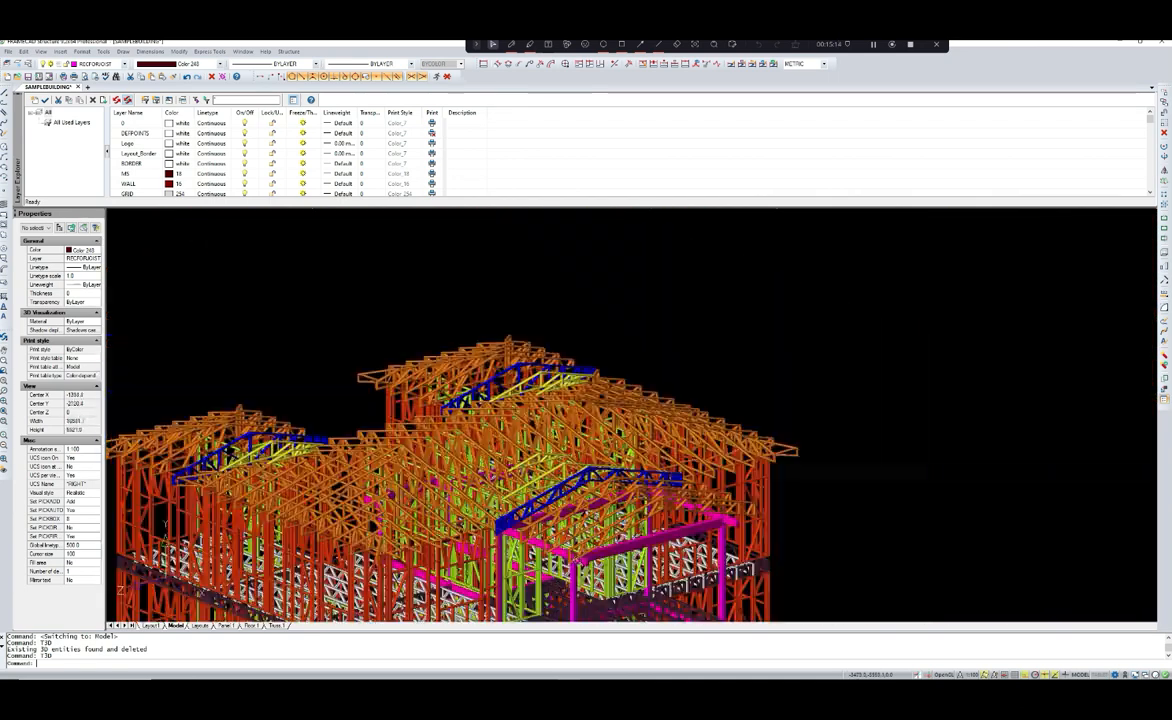
{"action": "middle_click_drag", "start_coordinate": [583, 562], "coordinate": [585, 558]}
{"action": "scroll", "coordinate": [585, 558], "scroll_direction": "up", "scroll_amount": 4}
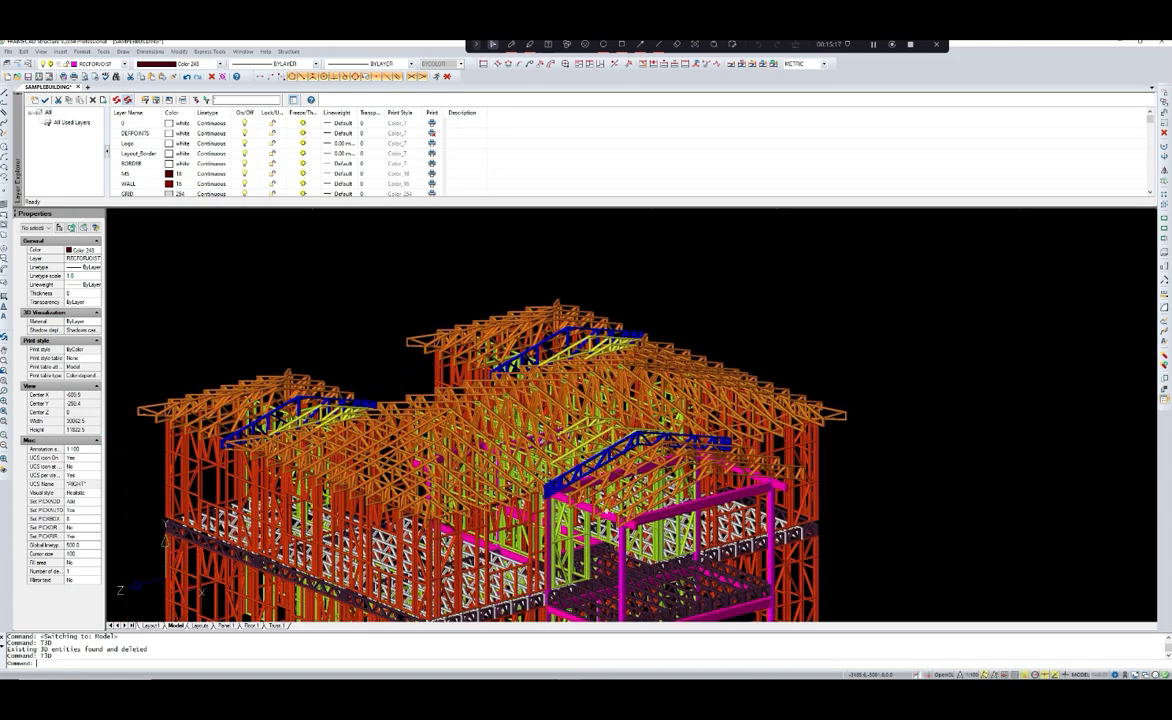
{"action": "scroll", "coordinate": [548, 495], "scroll_direction": "up", "scroll_amount": 5}
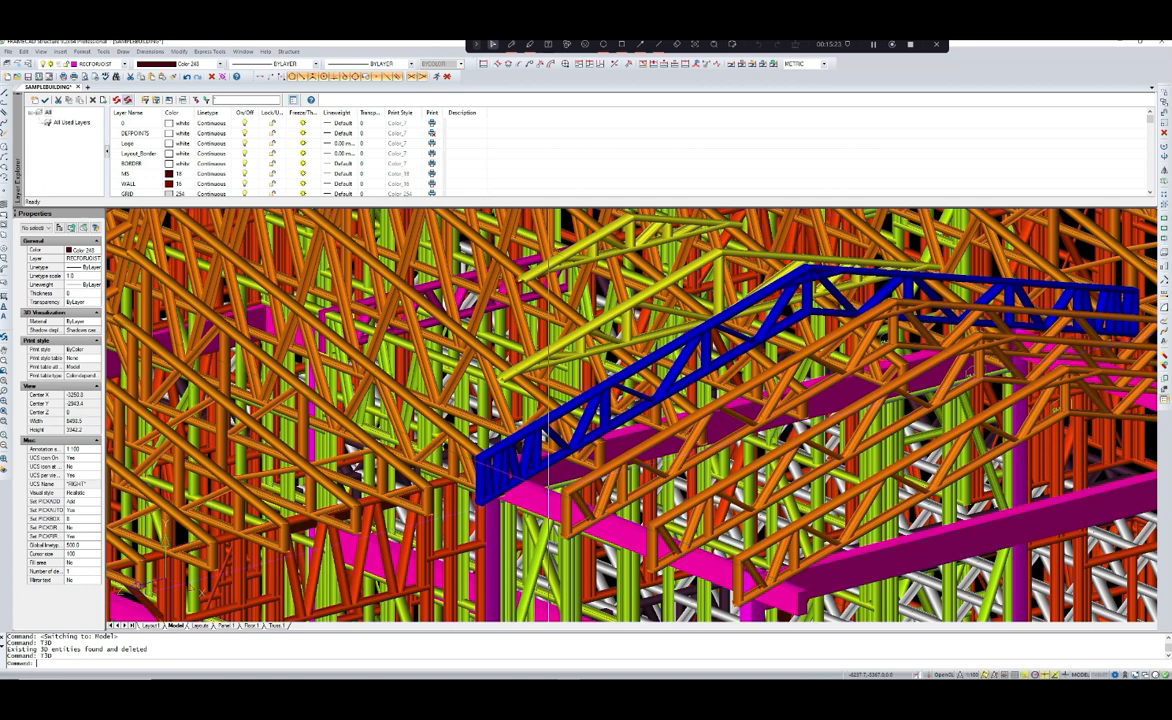
{"action": "scroll", "coordinate": [548, 495], "scroll_direction": "down", "scroll_amount": 5}
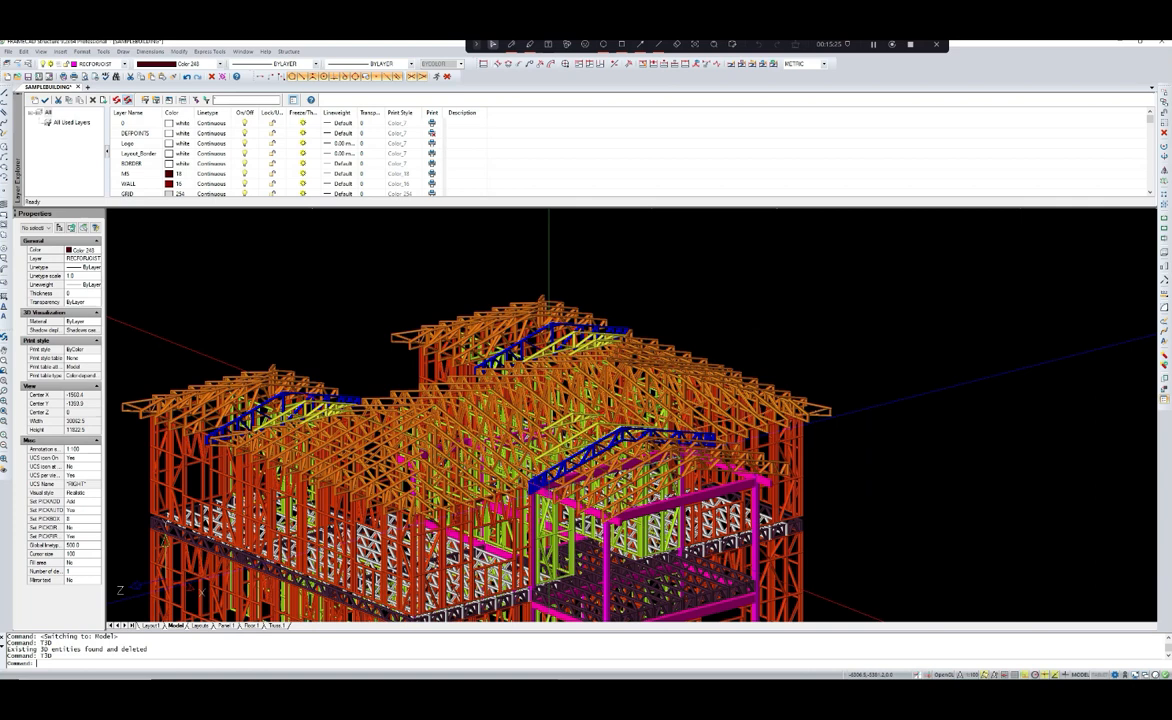
{"action": "middle_click_drag", "start_coordinate": [530, 550], "coordinate": [581, 496]}
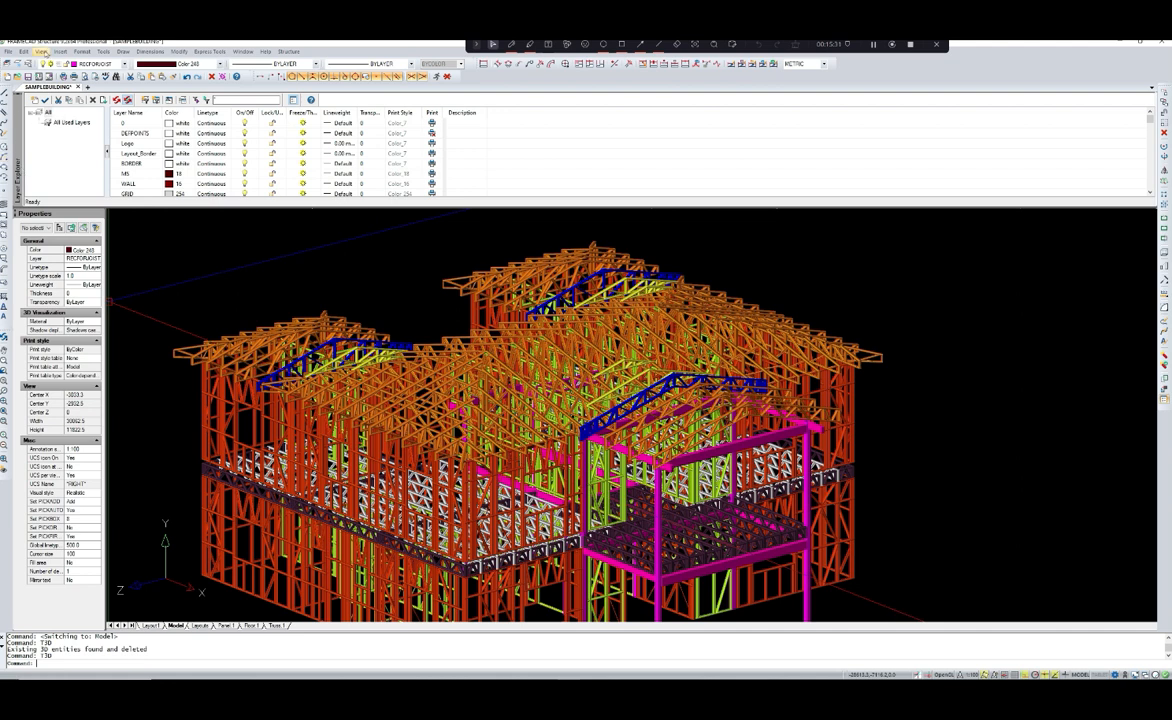
- Switch the model to the Top view and examine the truss layout around the magenta porch frame
{"action": "left_click", "coordinate": [42, 51]}
{"action": "mouse_move", "coordinate": [62, 144]}
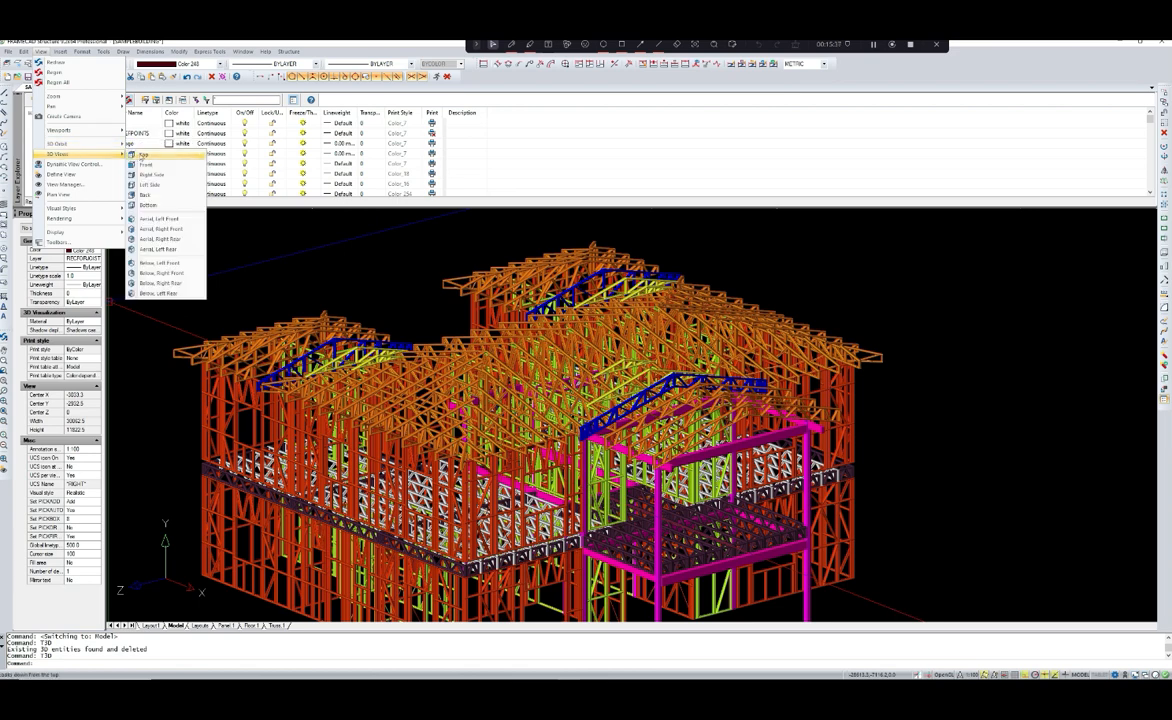
{"action": "left_click", "coordinate": [130, 143]}
{"action": "scroll", "coordinate": [575, 270], "scroll_direction": "up", "scroll_amount": 5}
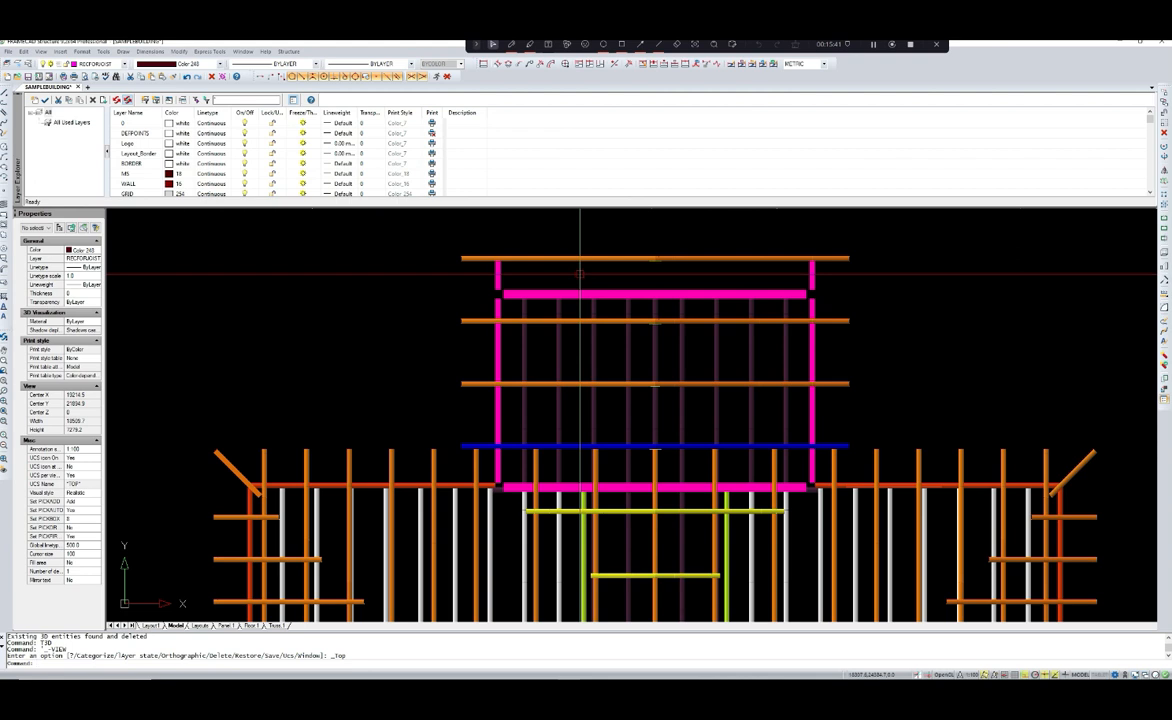
{"action": "scroll", "coordinate": [496, 290], "scroll_direction": "up", "scroll_amount": 3}
{"action": "scroll", "coordinate": [496, 290], "scroll_direction": "down", "scroll_amount": 5}
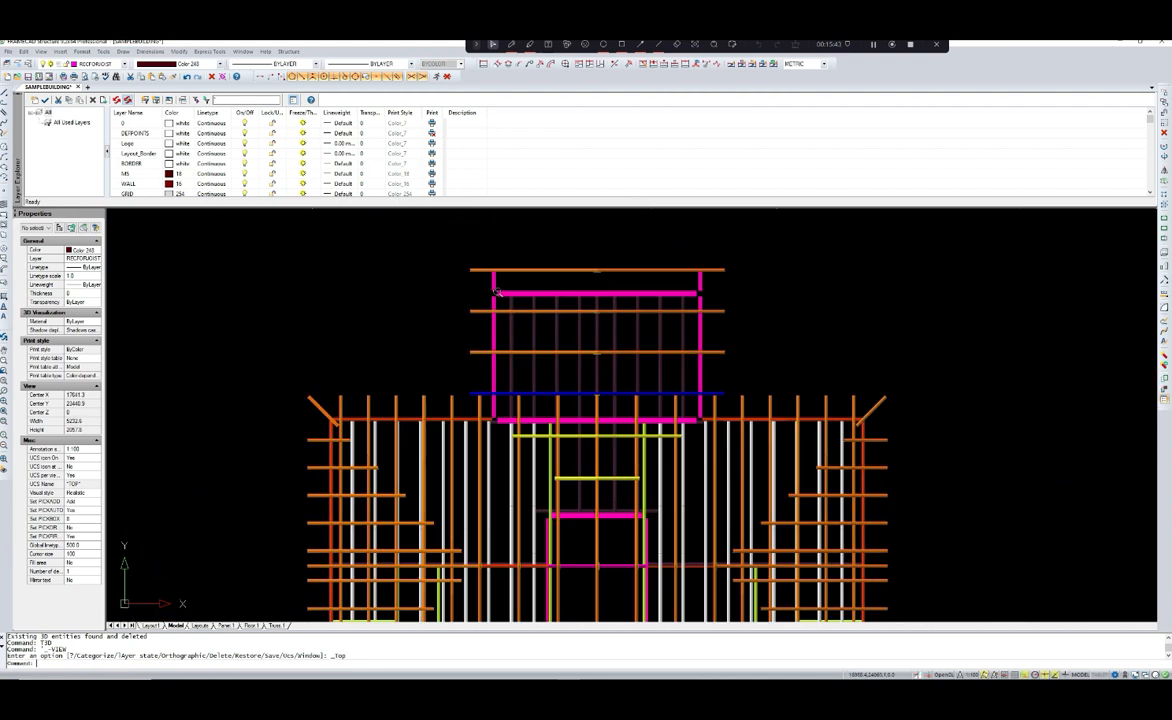
{"action": "middle_click_drag", "start_coordinate": [700, 359], "coordinate": [683, 317]}
{"action": "scroll", "coordinate": [490, 381], "scroll_direction": "up", "scroll_amount": 2}
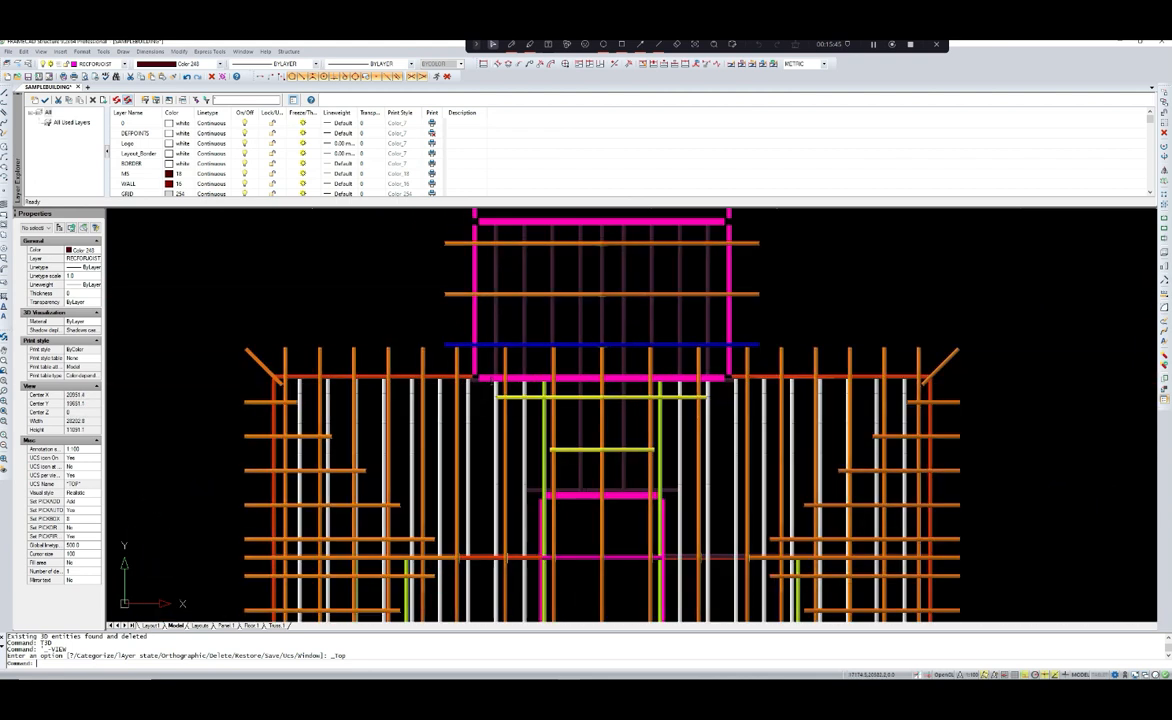
{"action": "scroll", "coordinate": [483, 372], "scroll_direction": "up", "scroll_amount": 3}
{"action": "scroll", "coordinate": [483, 372], "scroll_direction": "up", "scroll_amount": 2}
{"action": "scroll", "coordinate": [483, 370], "scroll_direction": "down", "scroll_amount": 4}
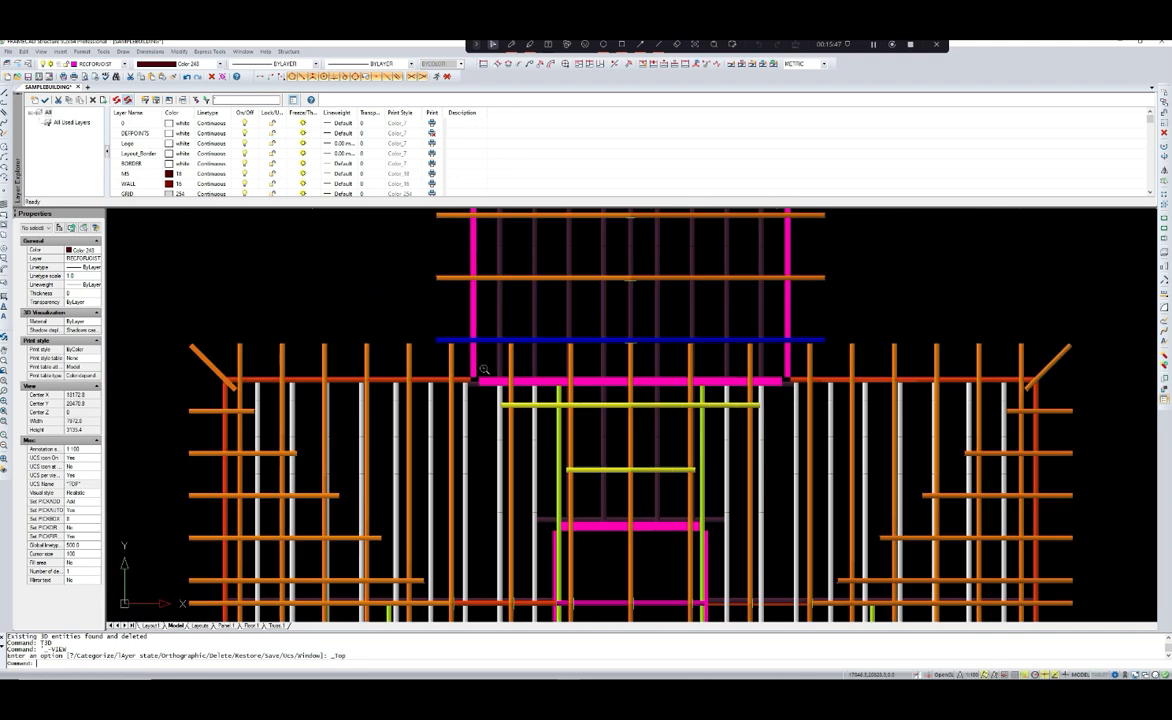
{"action": "middle_click_drag", "start_coordinate": [483, 370], "coordinate": [501, 337]}
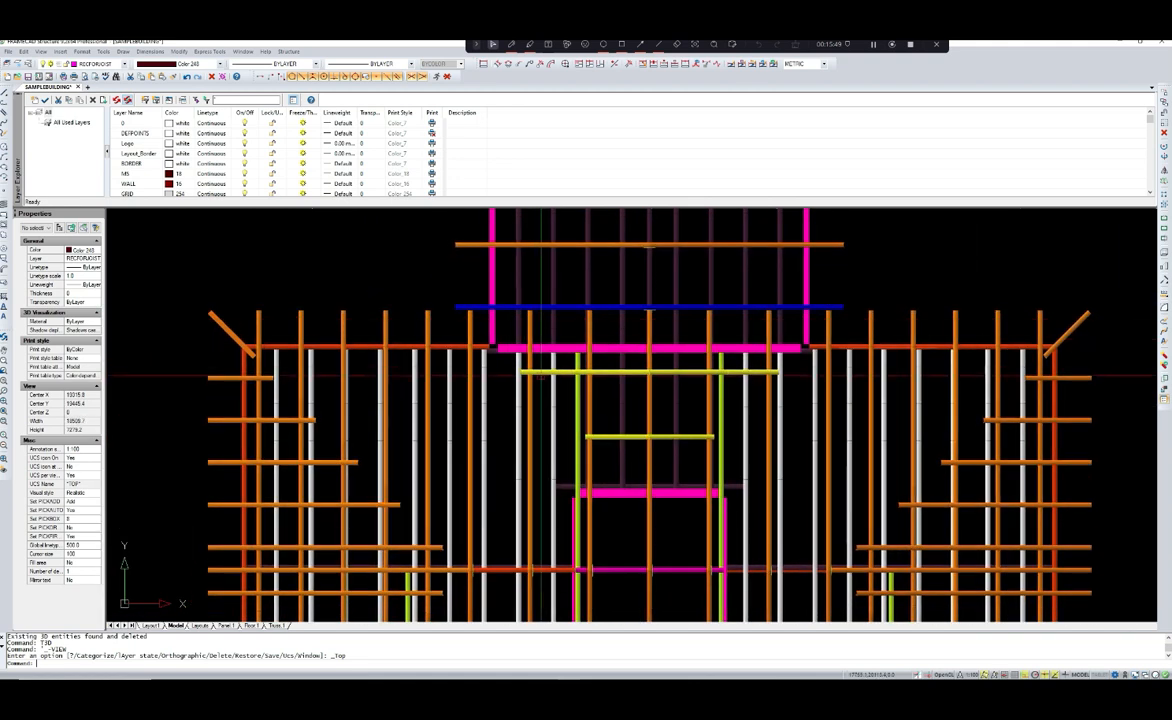
{"action": "scroll", "coordinate": [541, 376], "scroll_direction": "down", "scroll_amount": 5}
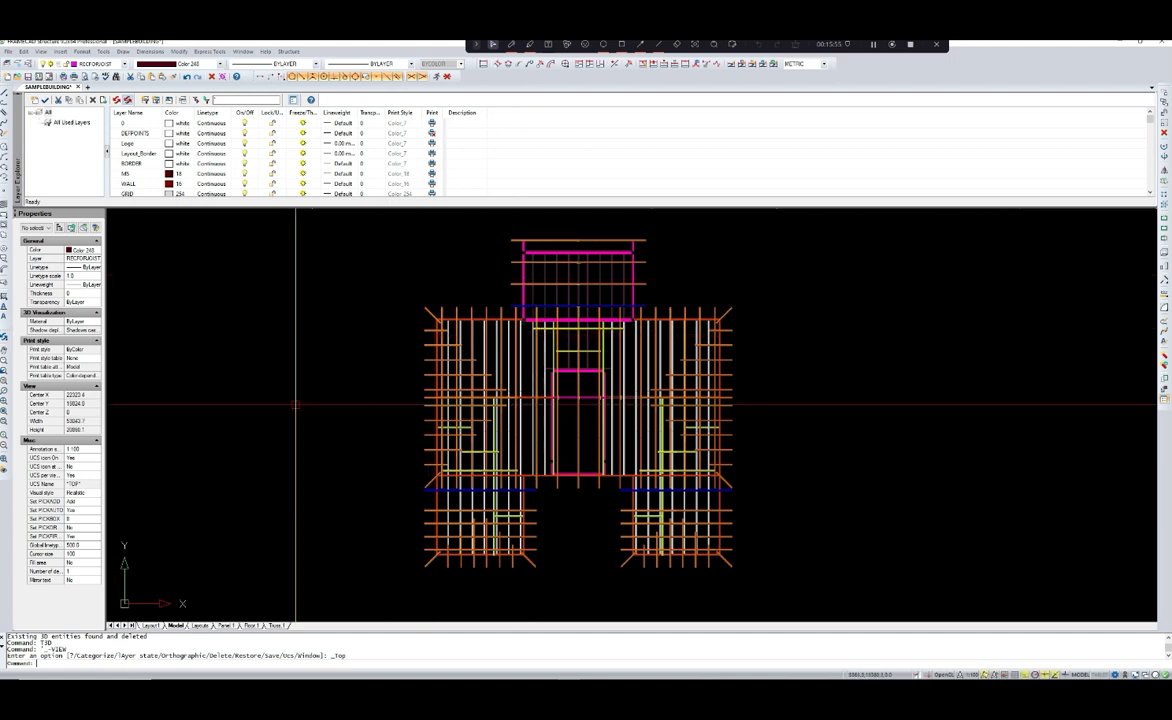
{"action": "middle_click_drag", "start_coordinate": [481, 362], "coordinate": [396, 364]}
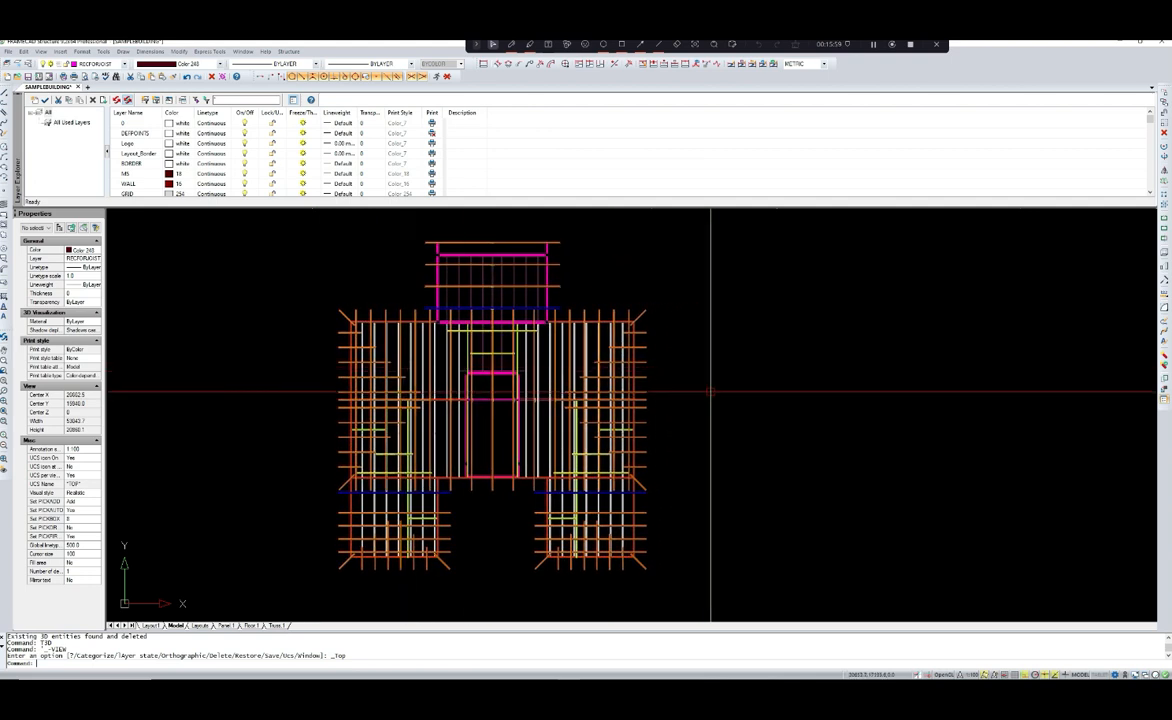
{"action": "middle_click_drag", "start_coordinate": [710, 392], "coordinate": [703, 393]}
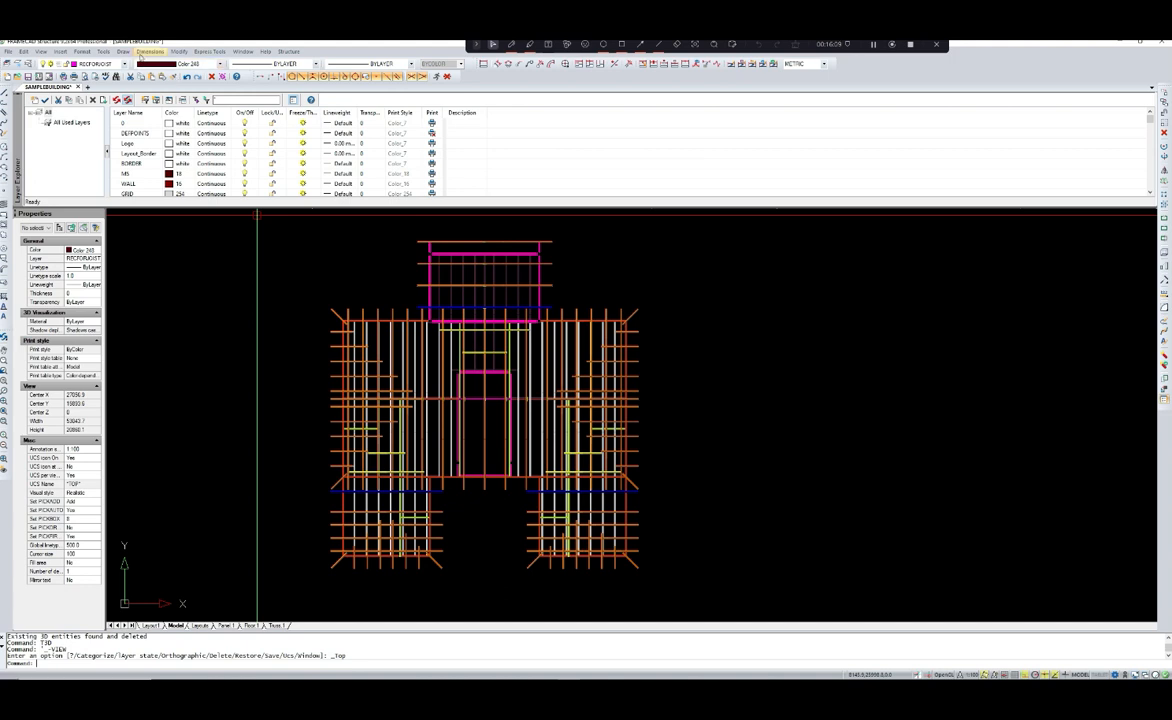
{"action": "left_click", "coordinate": [200, 625]}
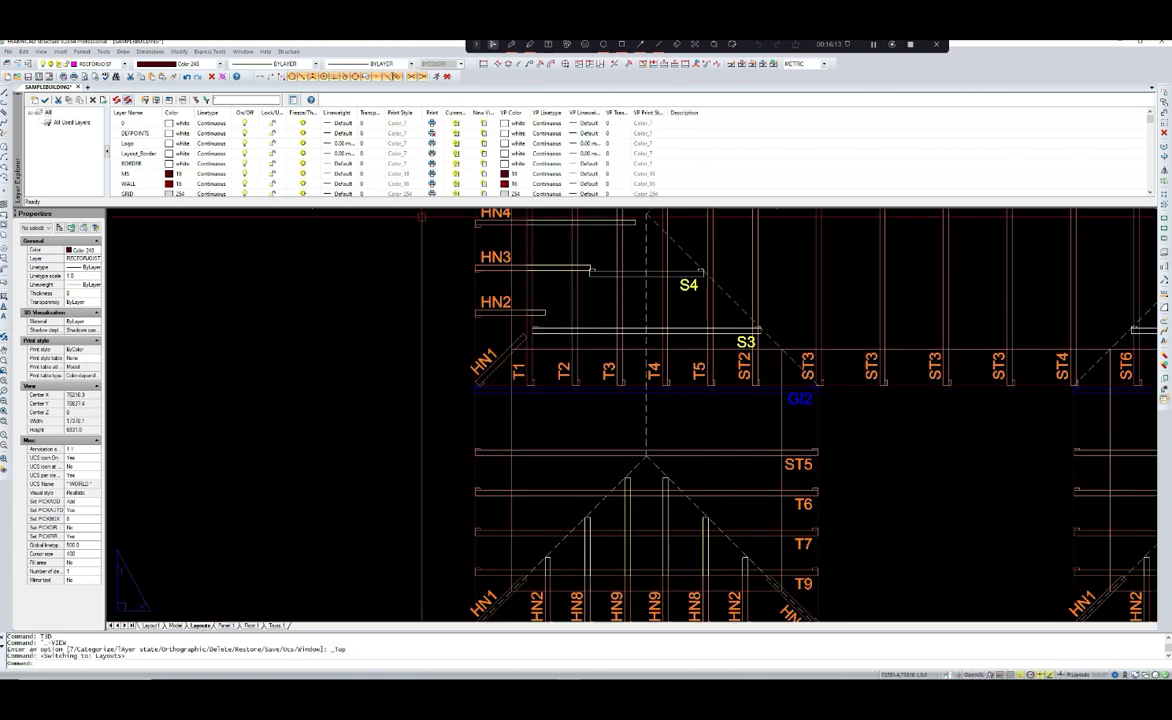
{"action": "double_click", "coordinate": [356, 44]}
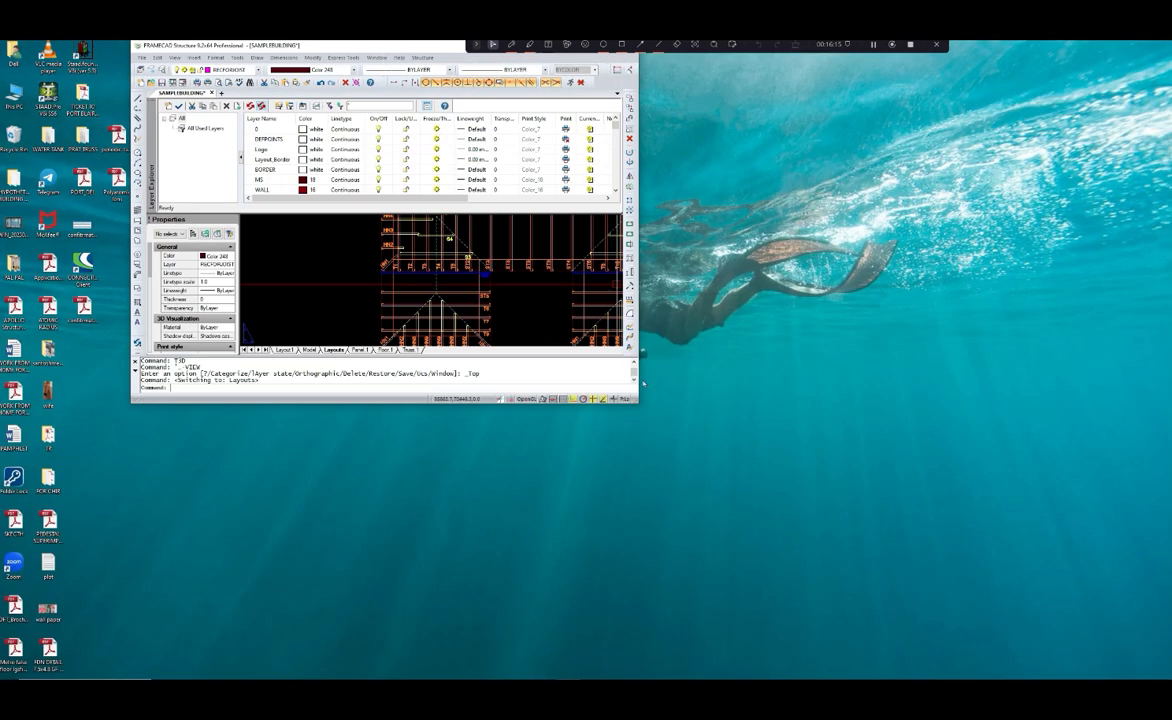
{"action": "left_click_drag", "start_coordinate": [452, 52], "coordinate": [461, 83]}
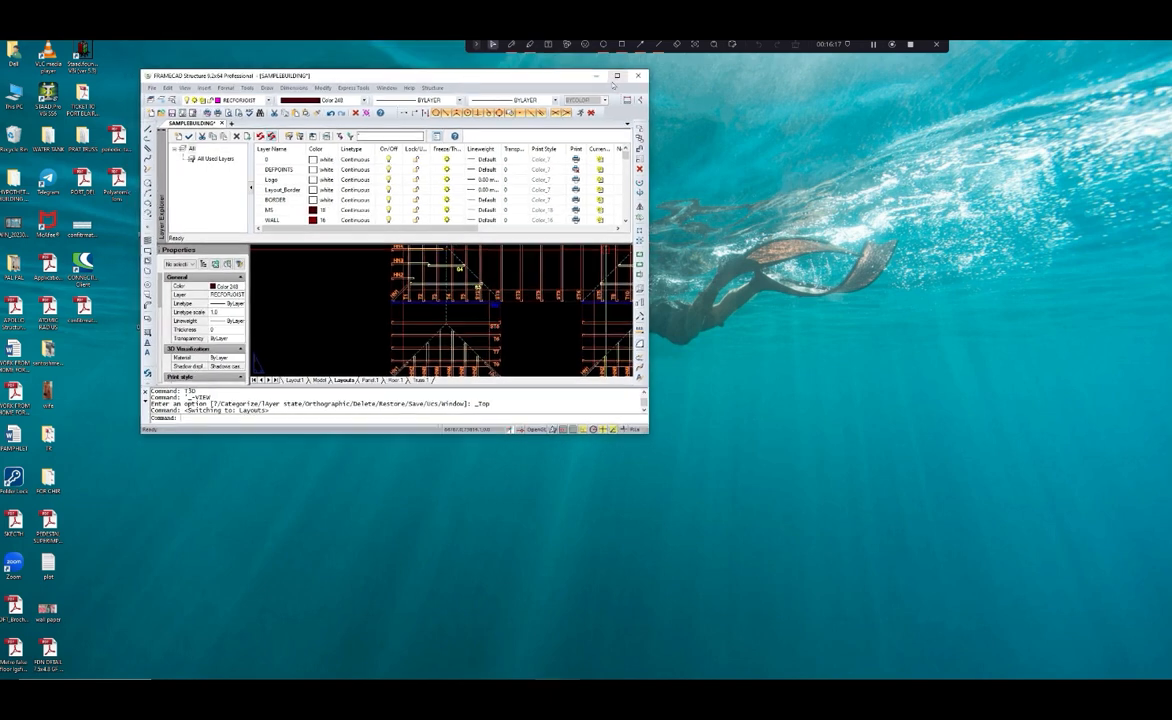
{"action": "double_click", "coordinate": [565, 73]}
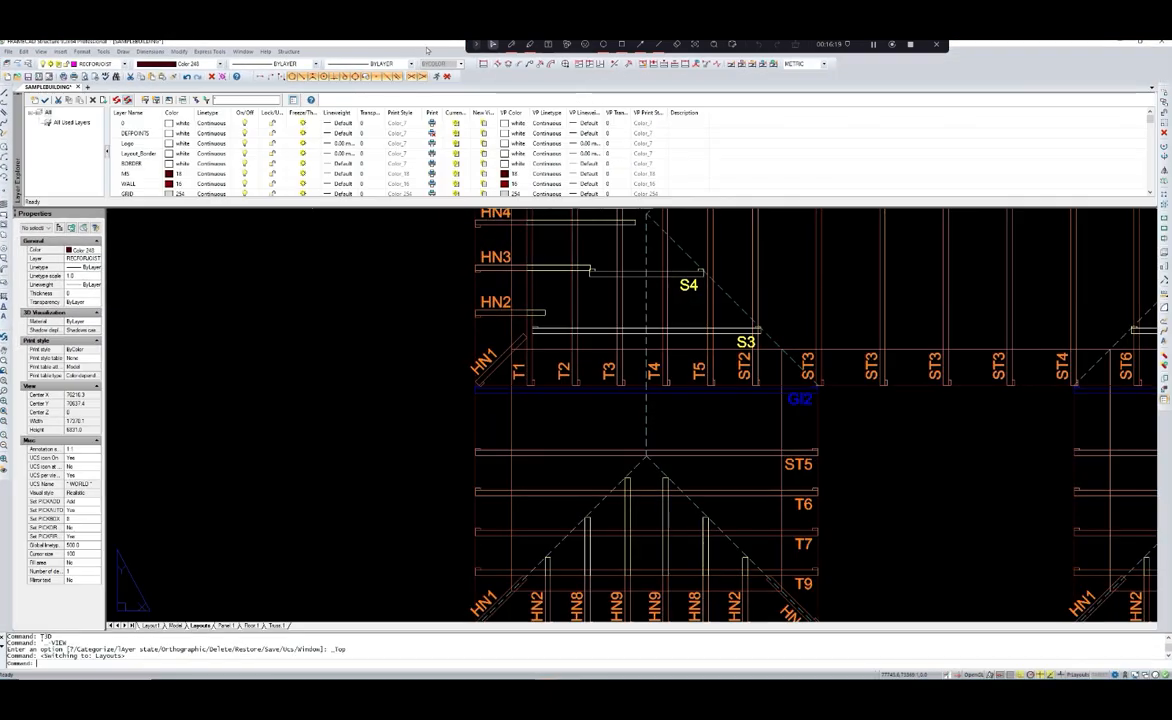
{"action": "left_click", "coordinate": [288, 51]}
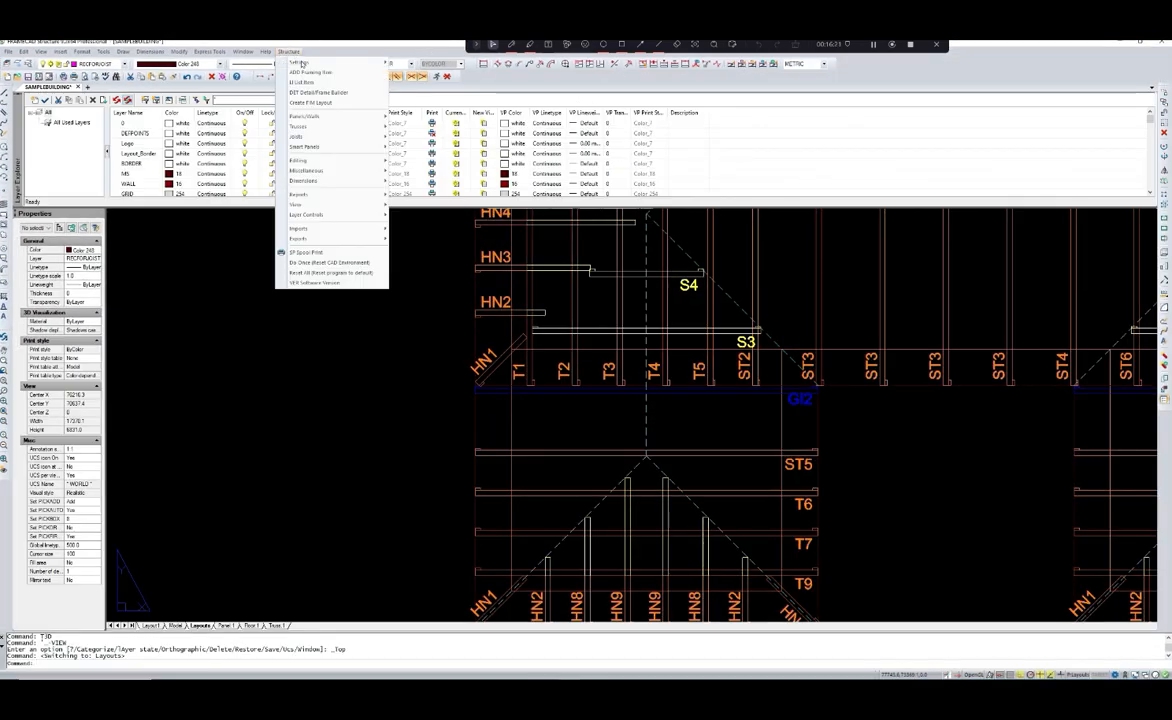
{"action": "left_click", "coordinate": [359, 366]}
{"action": "left_click", "coordinate": [329, 466]}
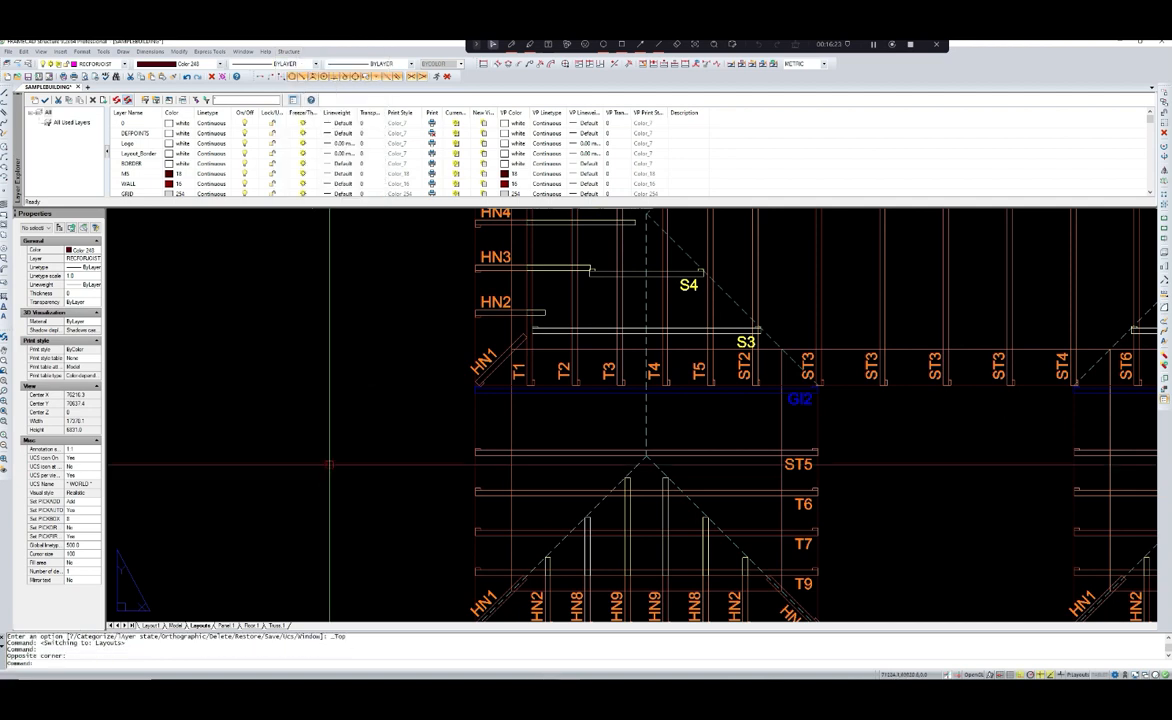
{"action": "key", "text": "Escape"}
{"action": "left_click", "coordinate": [174, 626]}
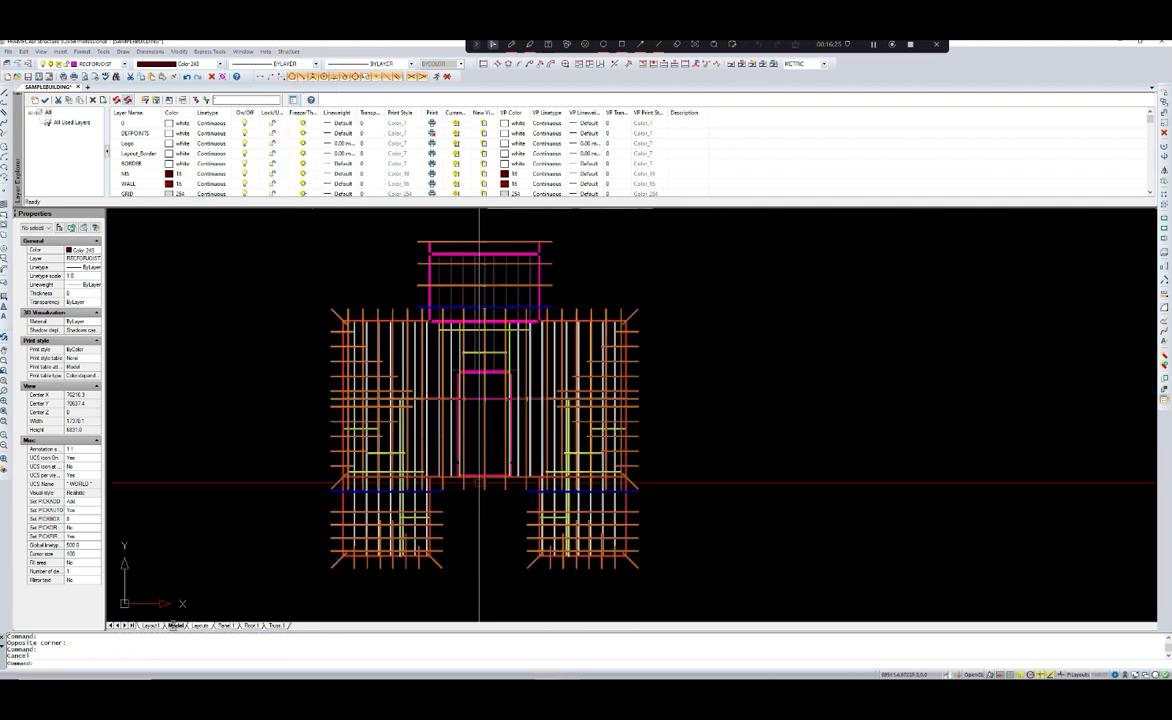
{"action": "left_click", "coordinate": [288, 51]}
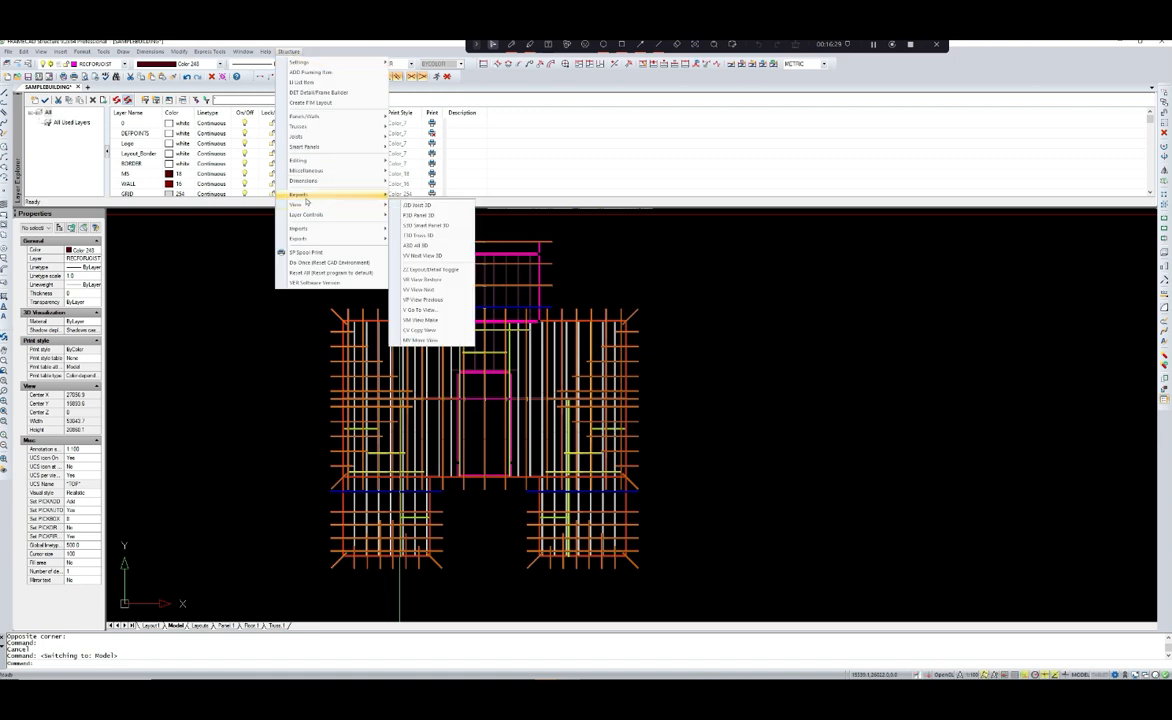
{"action": "mouse_move", "coordinate": [306, 196]}
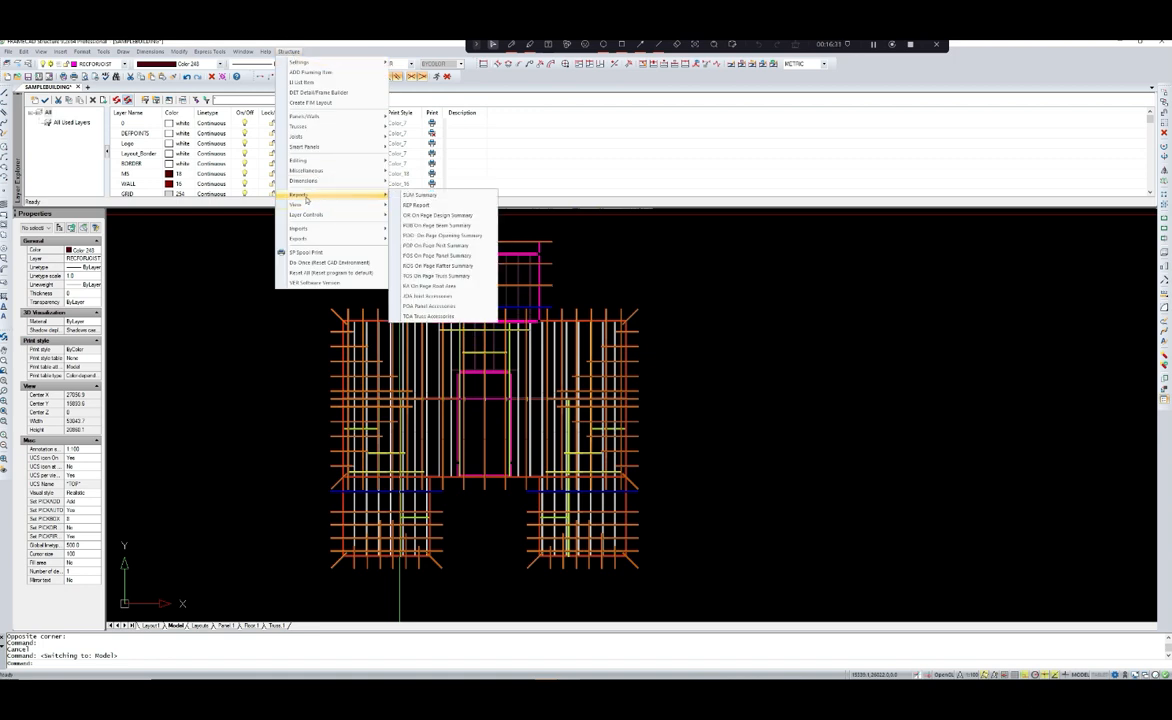
{"action": "left_click", "coordinate": [909, 46]}
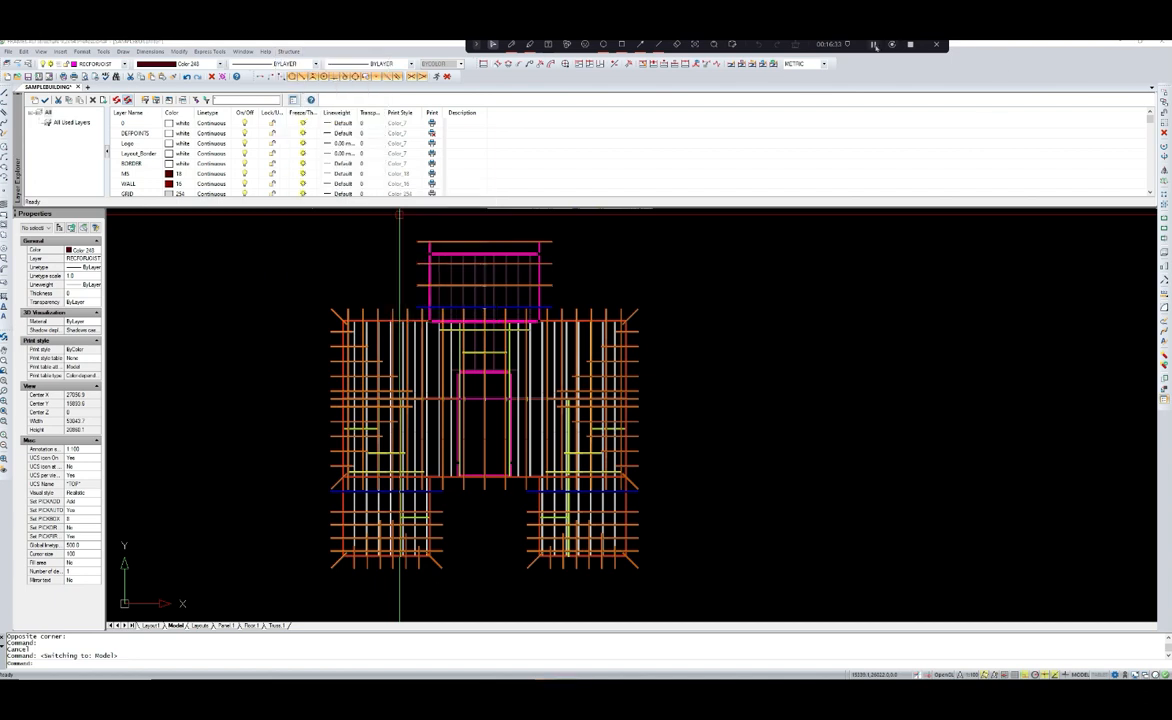
{"action": "left_click", "coordinate": [116, 662]}
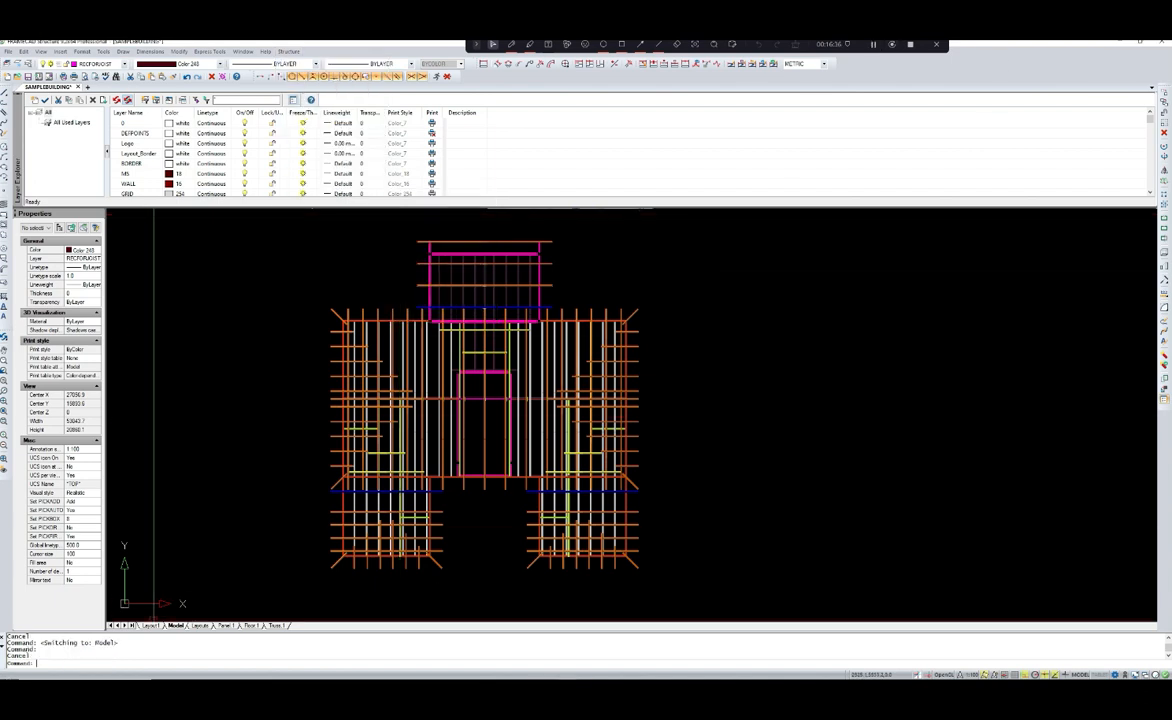
- With SECTIONLINE, accept metric measurement, draw a horizontal section line about 12550 mm long across the magenta porch, and insert the section view beside the building
{"action": "type", "text": "SE"}
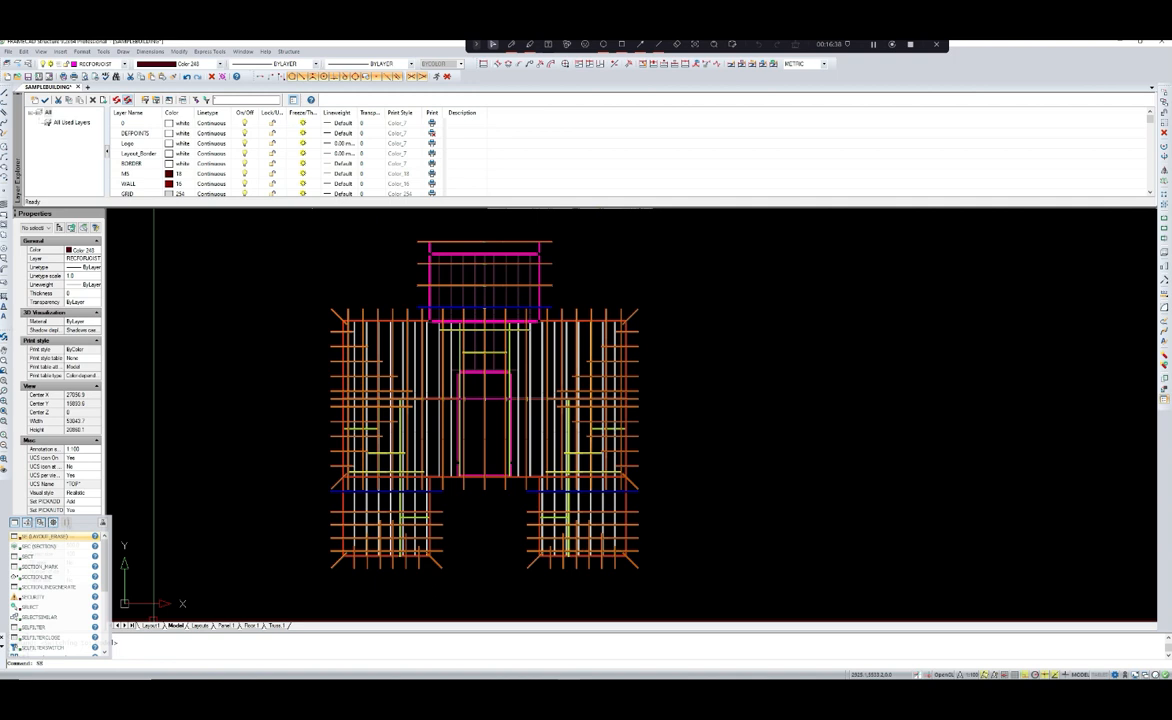
{"action": "type", "text": "C"}
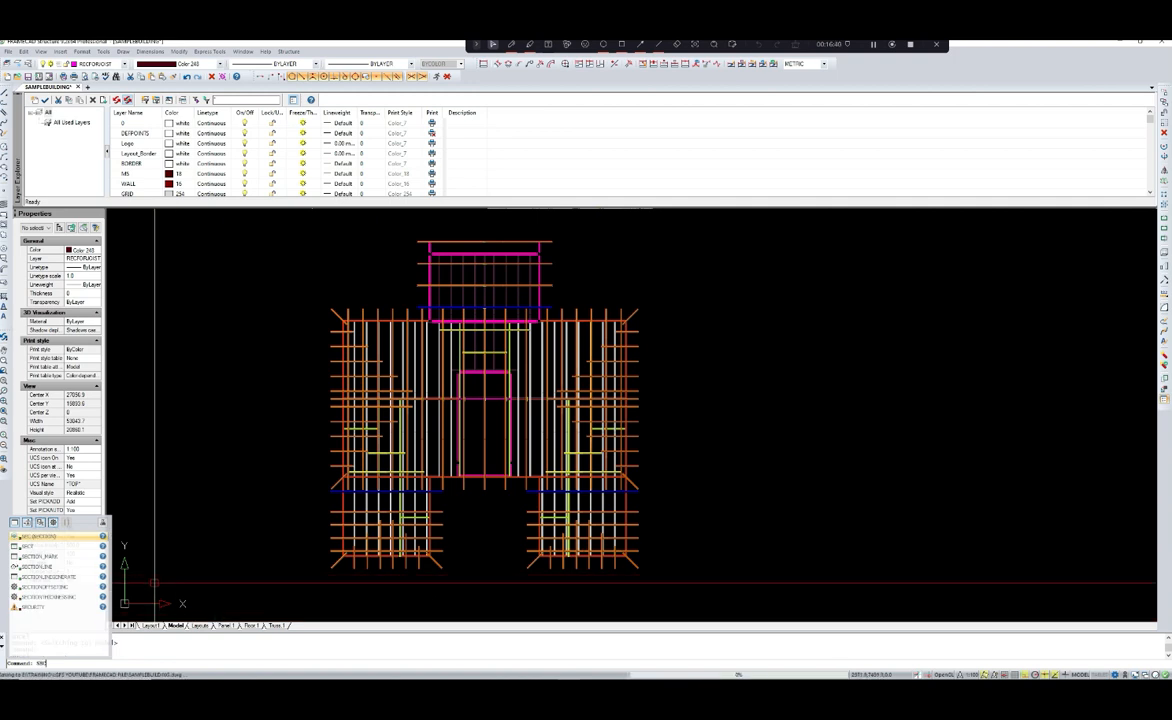
{"action": "key", "text": "Escape"}
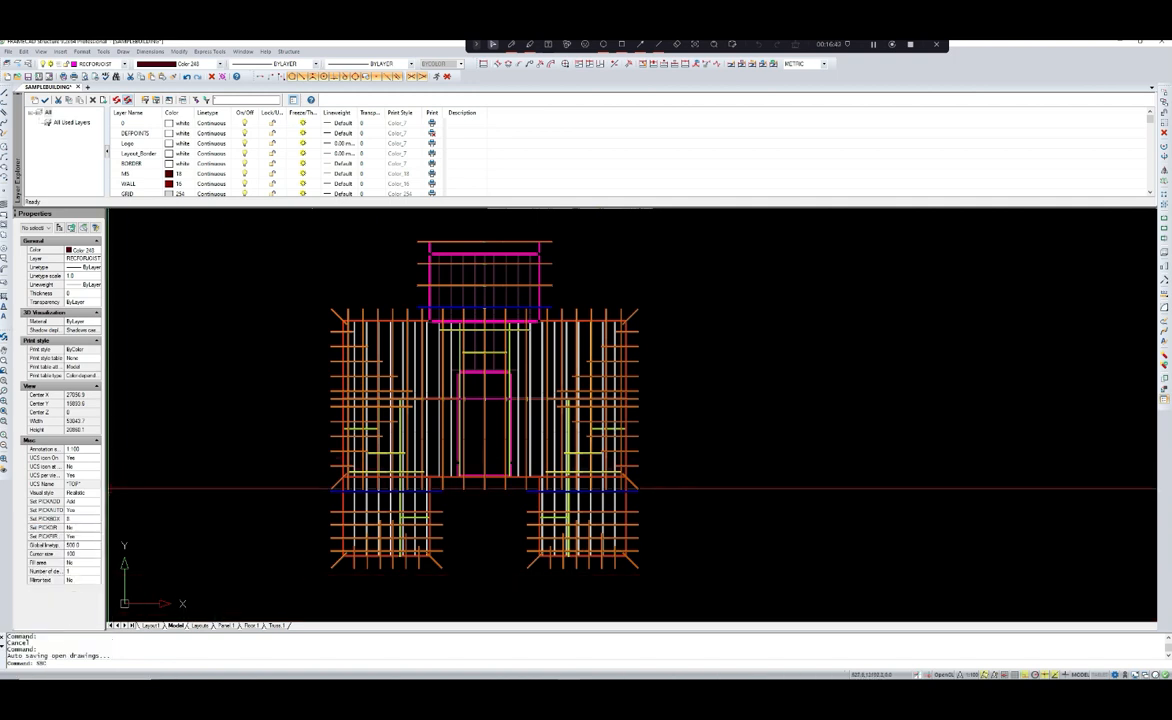
{"action": "type", "text": "T"}
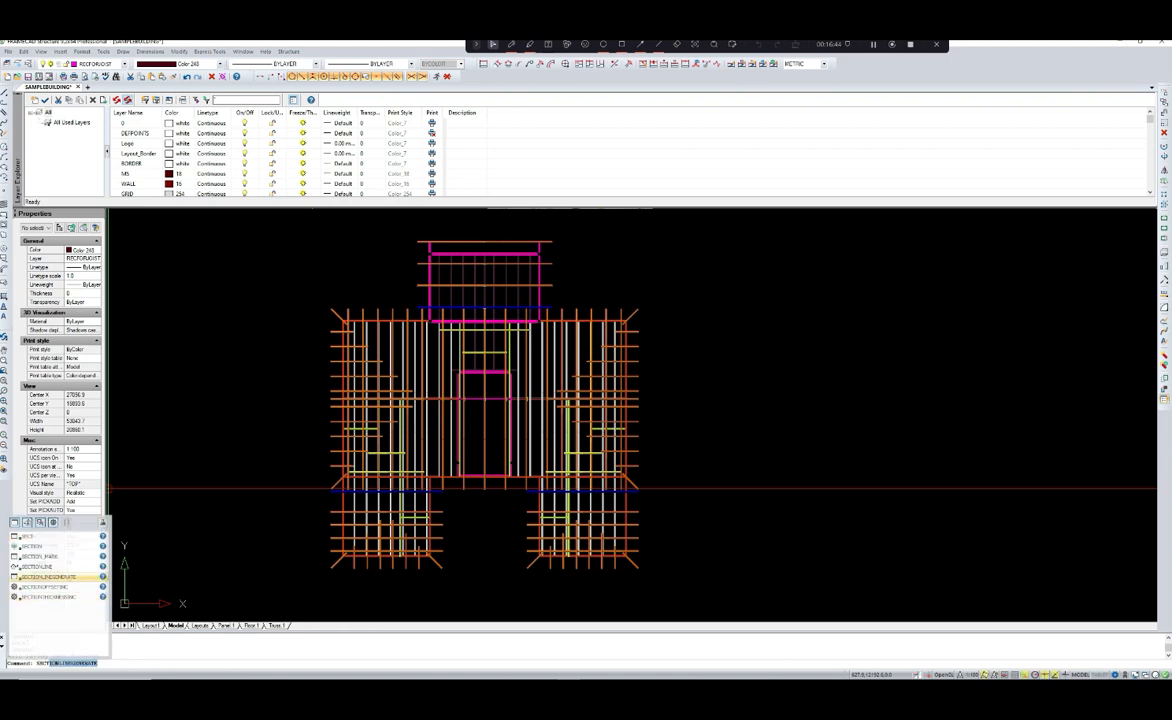
{"action": "left_click", "coordinate": [52, 567]}
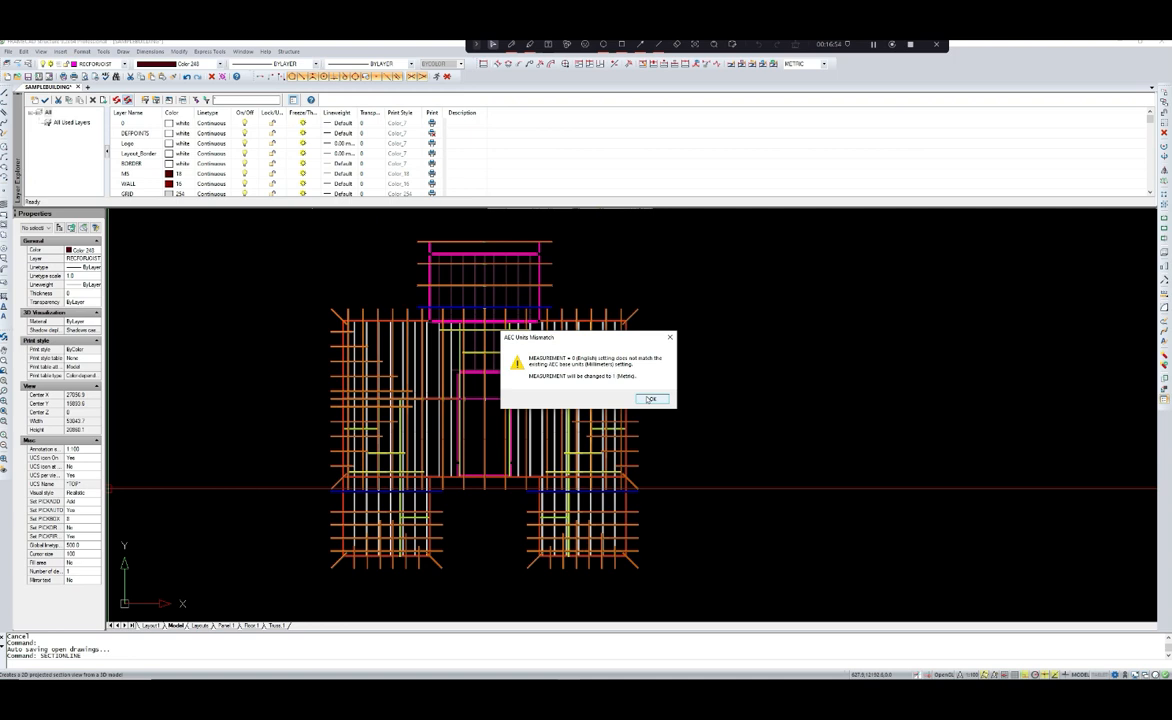
{"action": "left_click", "coordinate": [650, 398]}
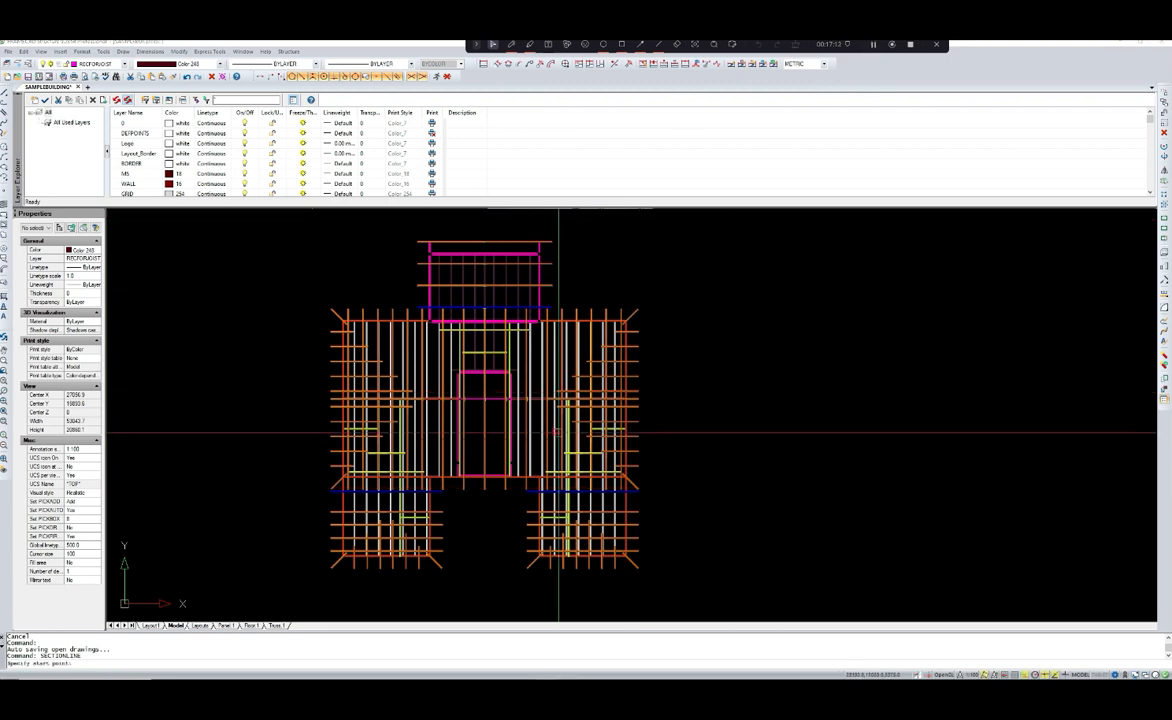
{"action": "left_click", "coordinate": [396, 275]}
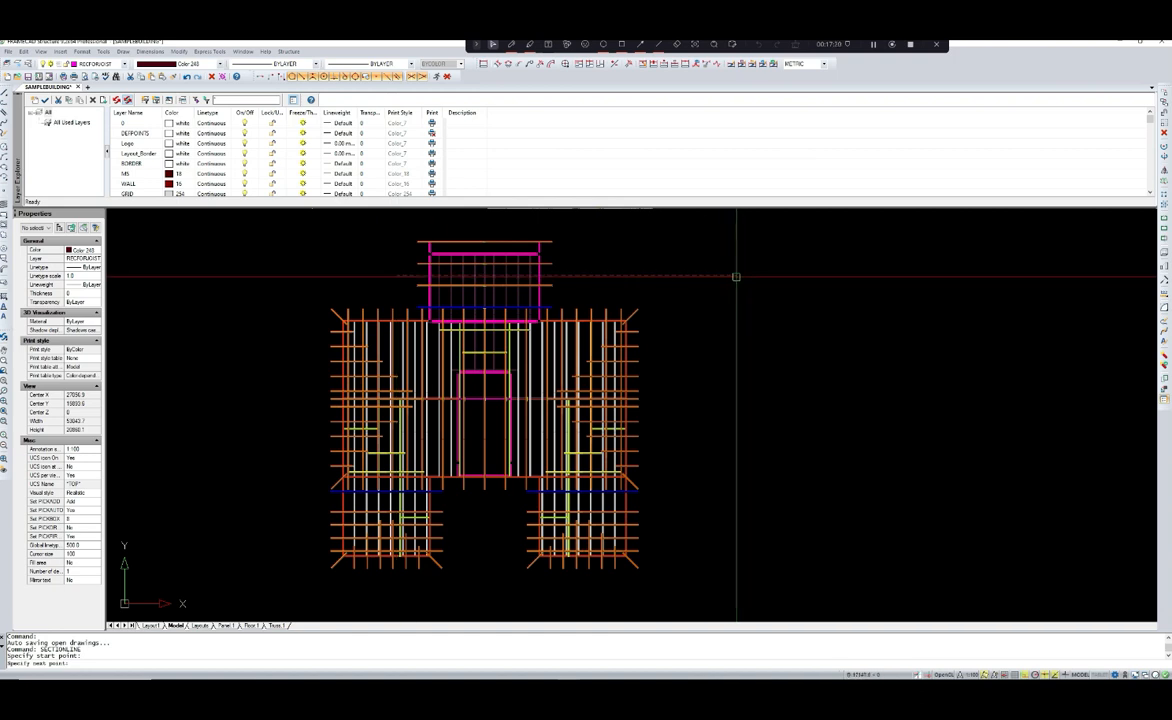
{"action": "left_click", "coordinate": [645, 276]}
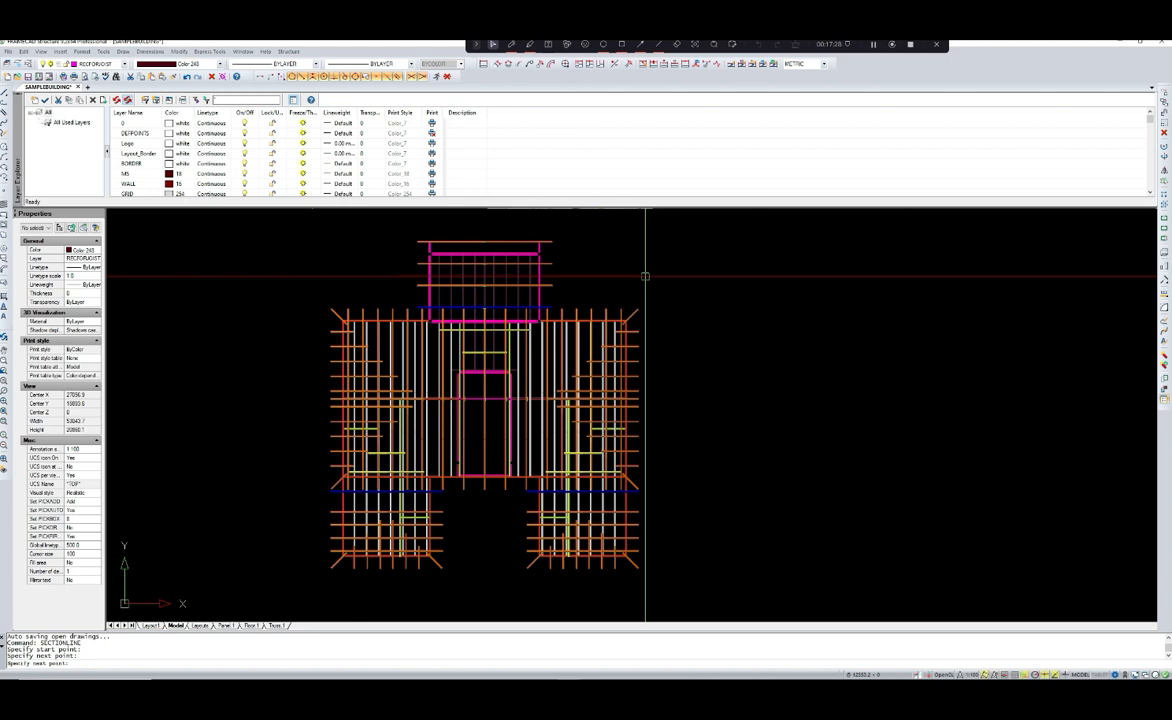
{"action": "key", "text": "Return"}
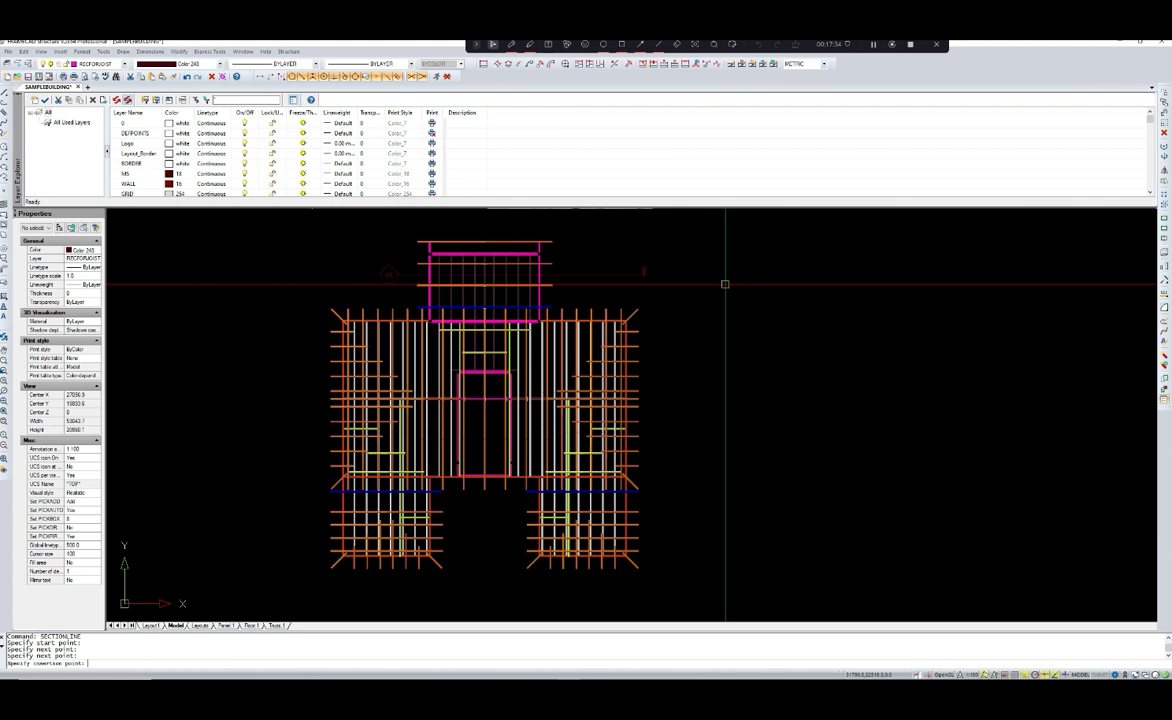
{"action": "middle_click_drag", "start_coordinate": [811, 280], "coordinate": [622, 299]}
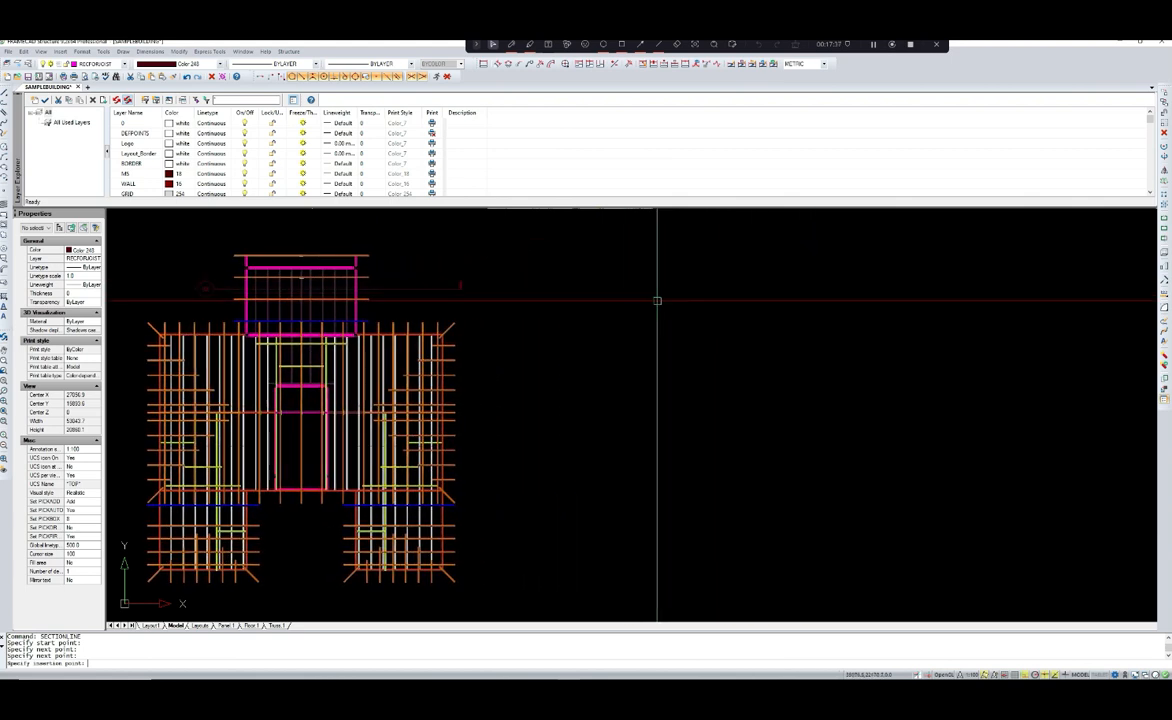
{"action": "left_click", "coordinate": [752, 300]}
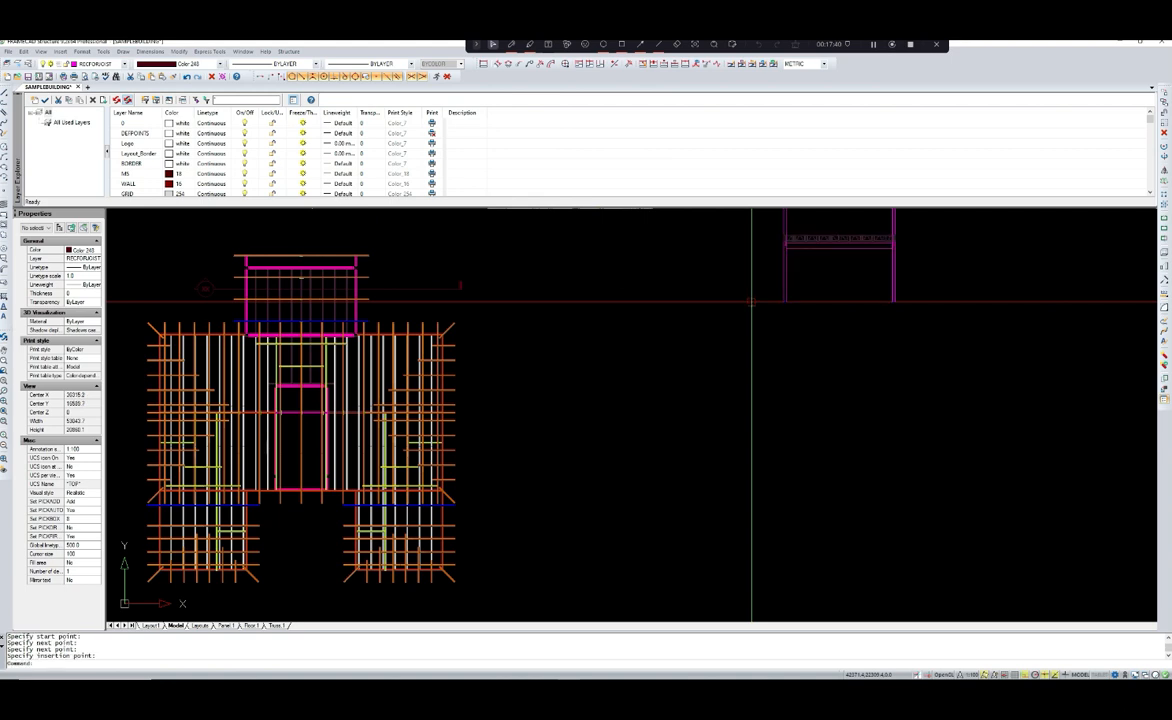
- Examine the new section view, especially how the roof truss sits over the magenta porch columns and top beam
{"action": "scroll", "coordinate": [752, 300], "scroll_direction": "down", "scroll_amount": 3}
{"action": "scroll", "coordinate": [780, 295], "scroll_direction": "up", "scroll_amount": 5}
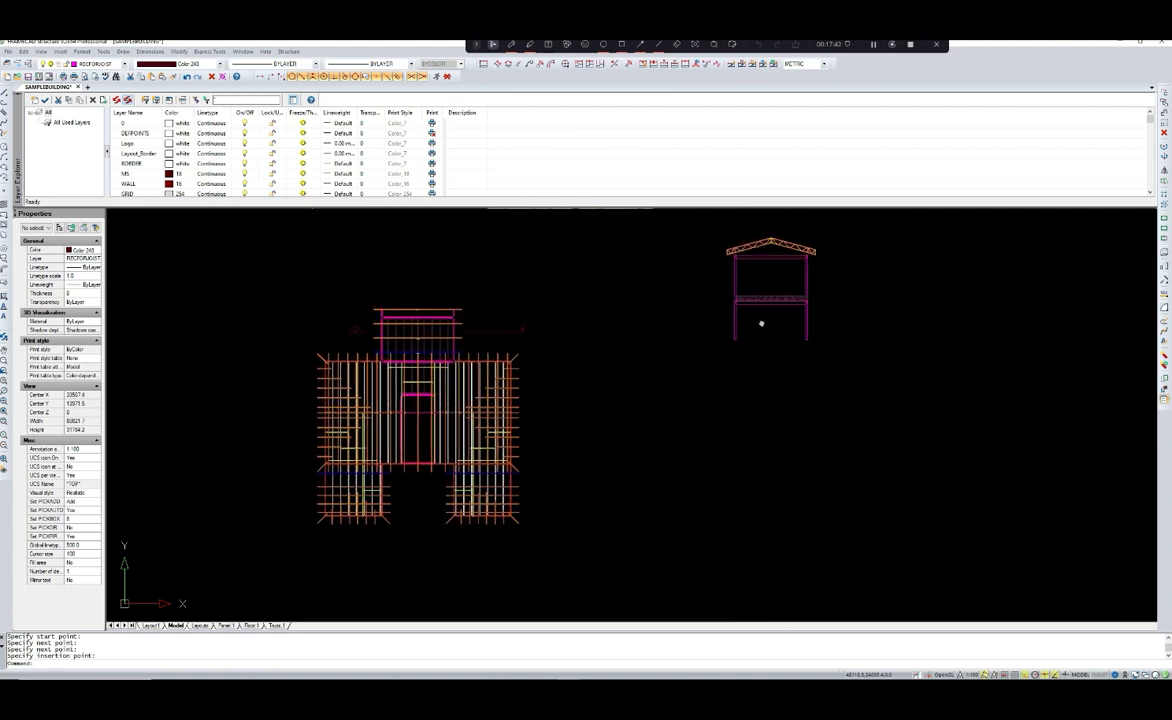
{"action": "scroll", "coordinate": [720, 275], "scroll_direction": "up", "scroll_amount": 5}
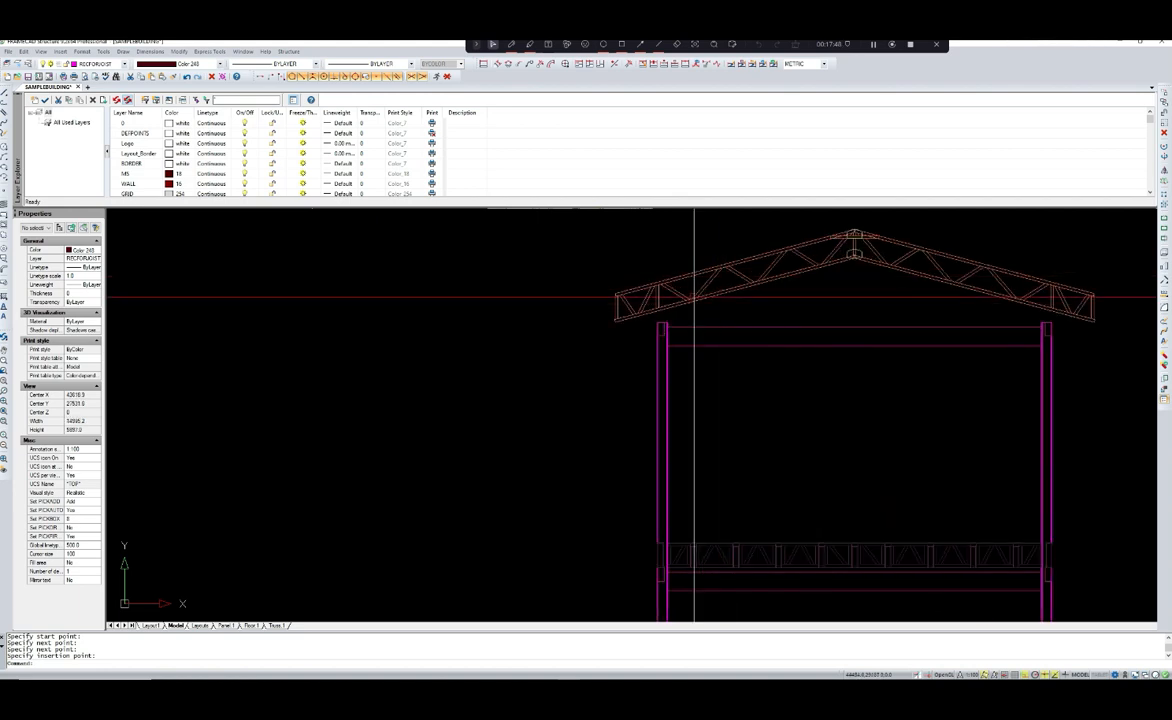
{"action": "scroll", "coordinate": [676, 310], "scroll_direction": "up", "scroll_amount": 4}
{"action": "scroll", "coordinate": [677, 312], "scroll_direction": "down", "scroll_amount": 2}
{"action": "scroll", "coordinate": [677, 312], "scroll_direction": "down", "scroll_amount": 4}
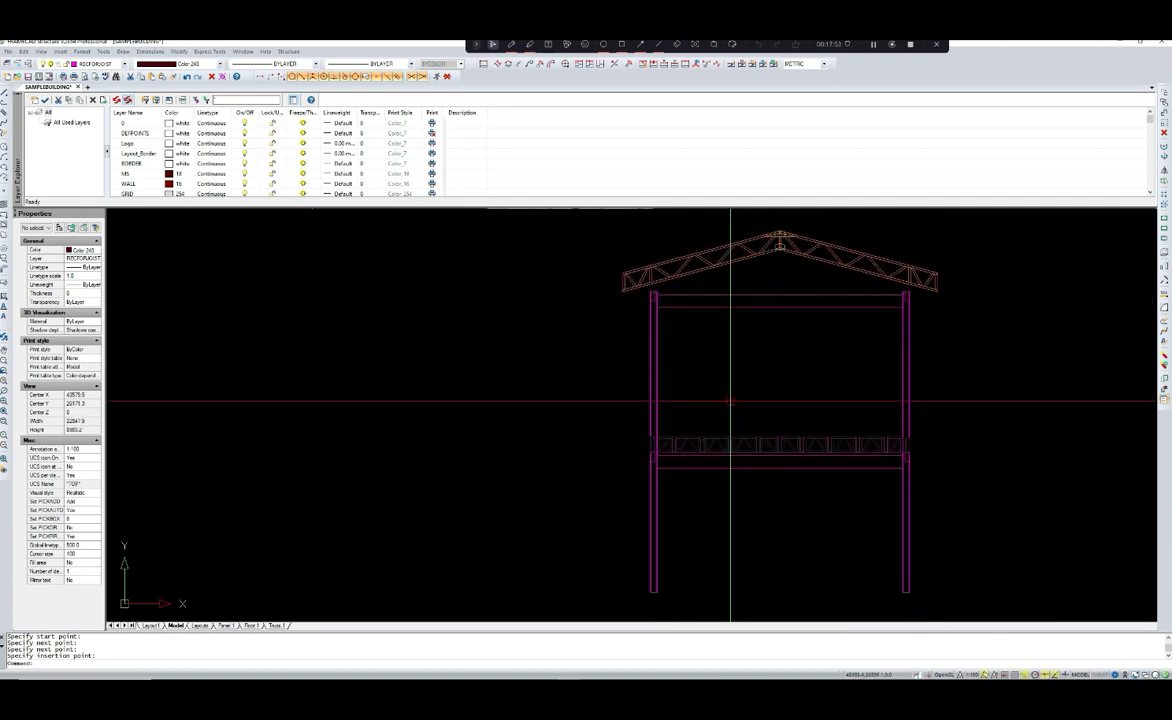
{"action": "scroll", "coordinate": [719, 398], "scroll_direction": "up", "scroll_amount": 2}
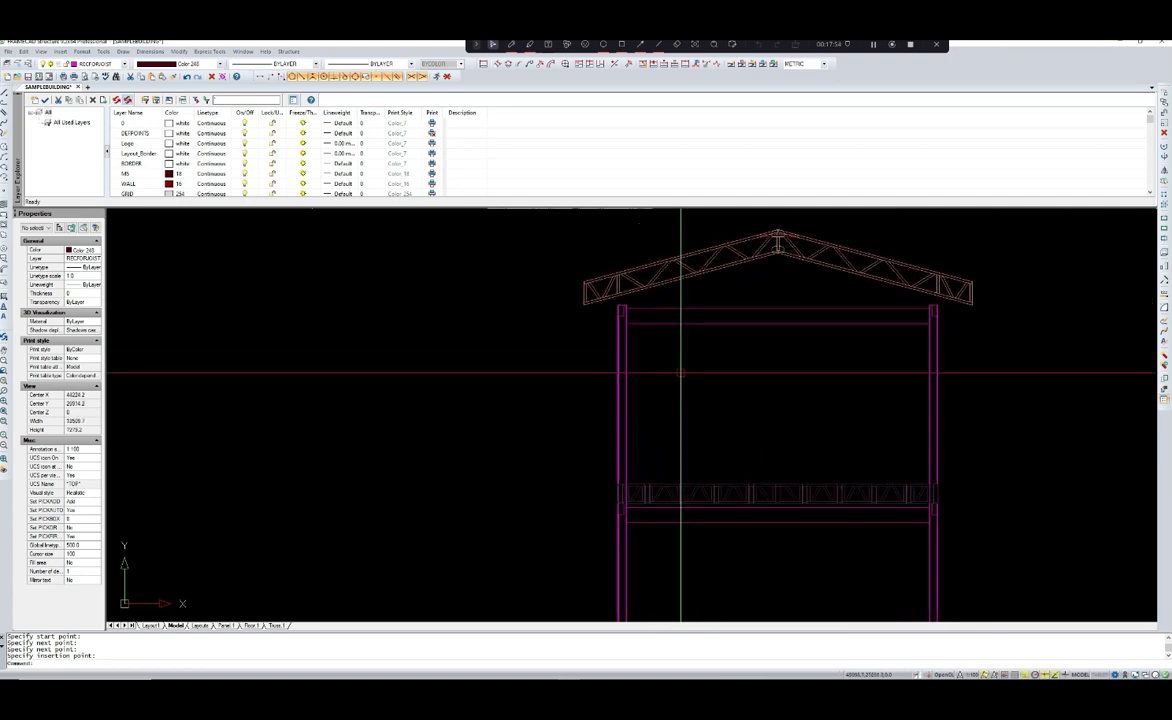
{"action": "scroll", "coordinate": [649, 342], "scroll_direction": "up", "scroll_amount": 4}
{"action": "scroll", "coordinate": [645, 362], "scroll_direction": "down", "scroll_amount": 2}
{"action": "middle_click_drag", "start_coordinate": [766, 366], "coordinate": [694, 375]}
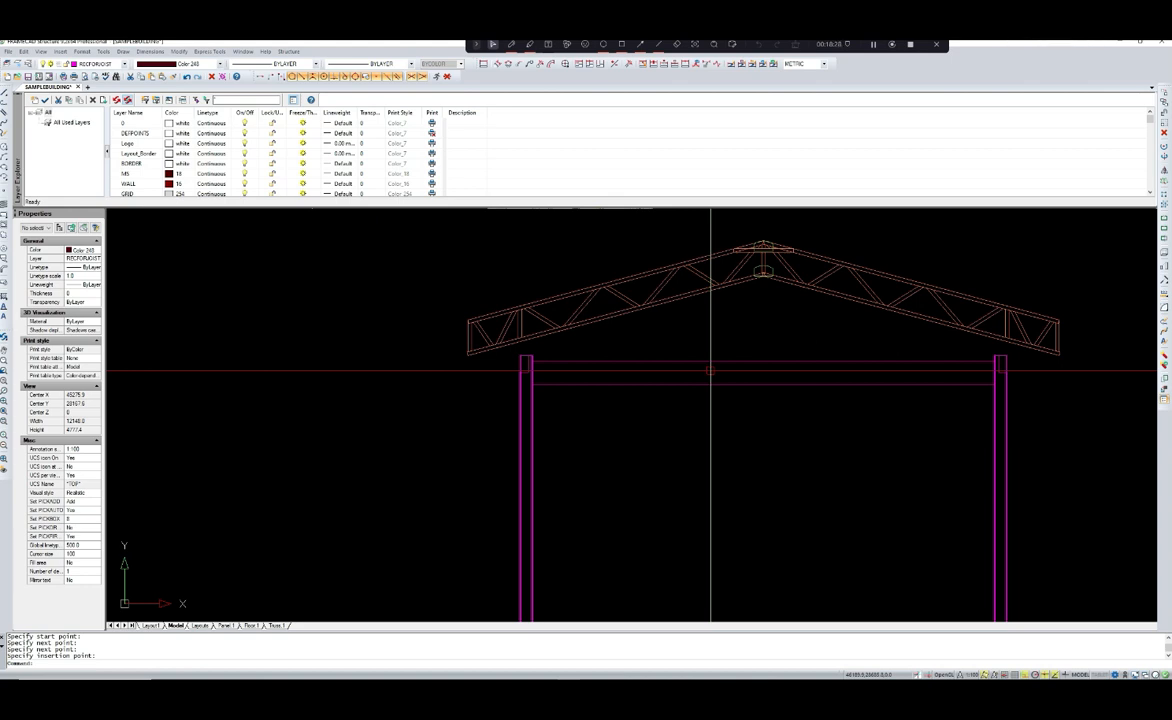
- Examine the floor joists and their connection to the magenta column in the section view
{"action": "scroll", "coordinate": [751, 340], "scroll_direction": "down", "scroll_amount": 5}
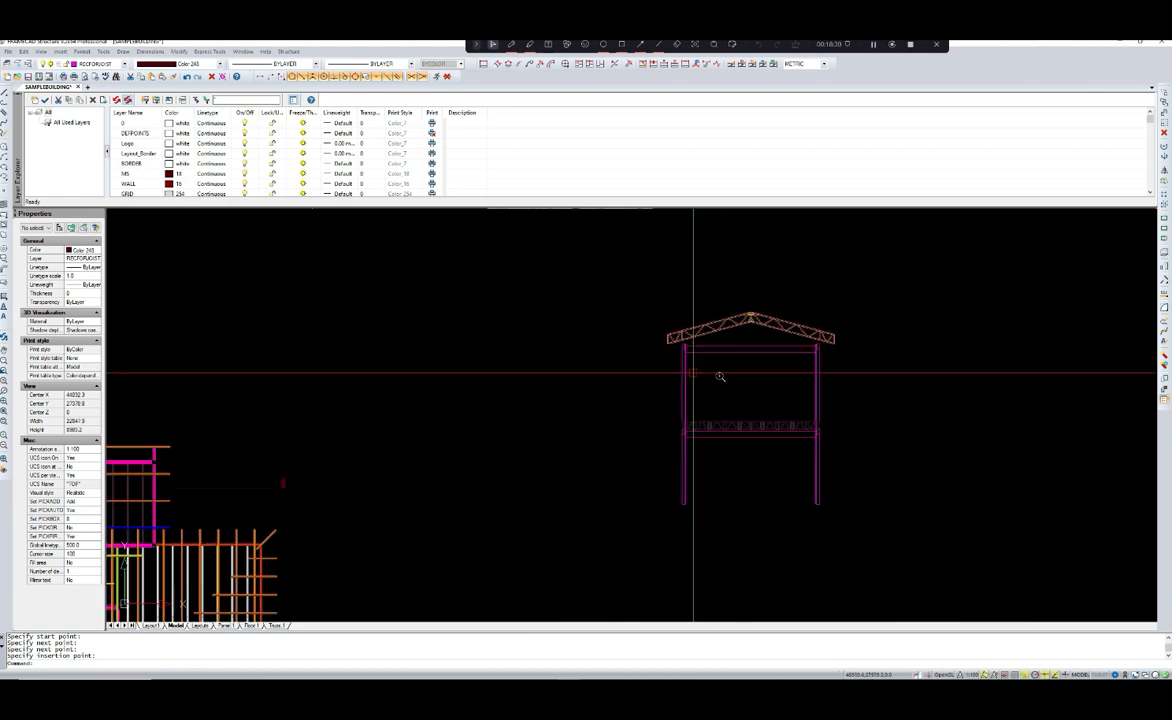
{"action": "scroll", "coordinate": [772, 343], "scroll_direction": "up", "scroll_amount": 9}
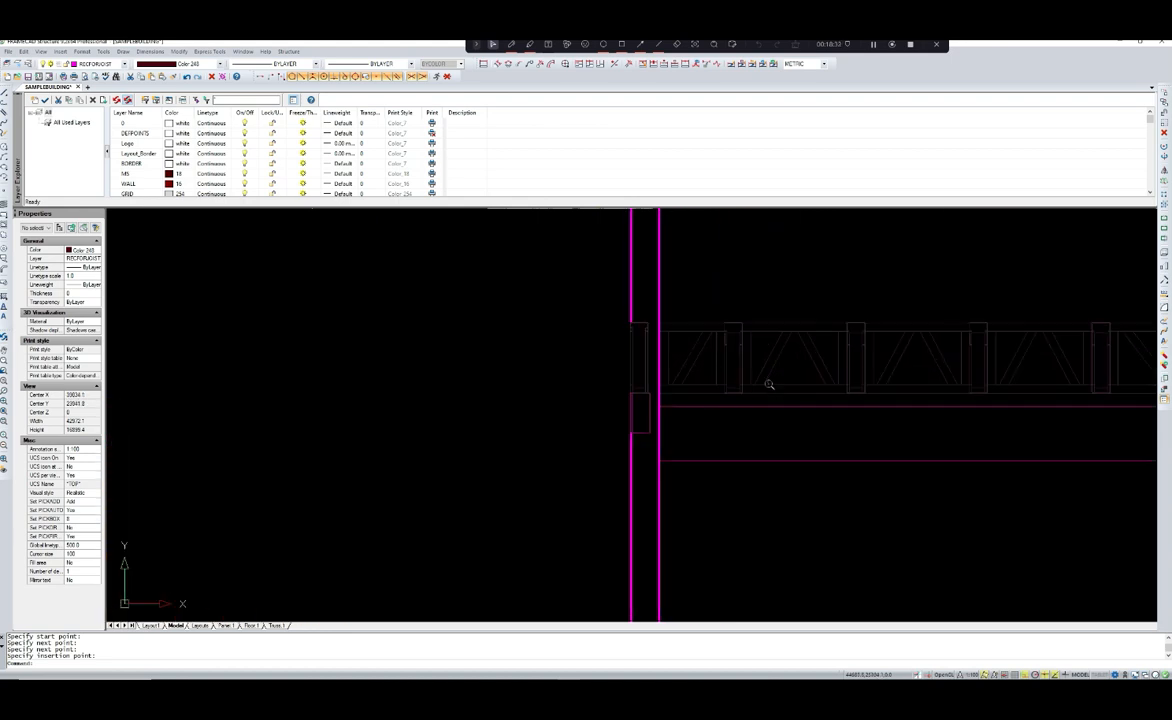
{"action": "middle_click_drag", "start_coordinate": [766, 396], "coordinate": [662, 396]}
{"action": "scroll", "coordinate": [662, 400], "scroll_direction": "down", "scroll_amount": 3}
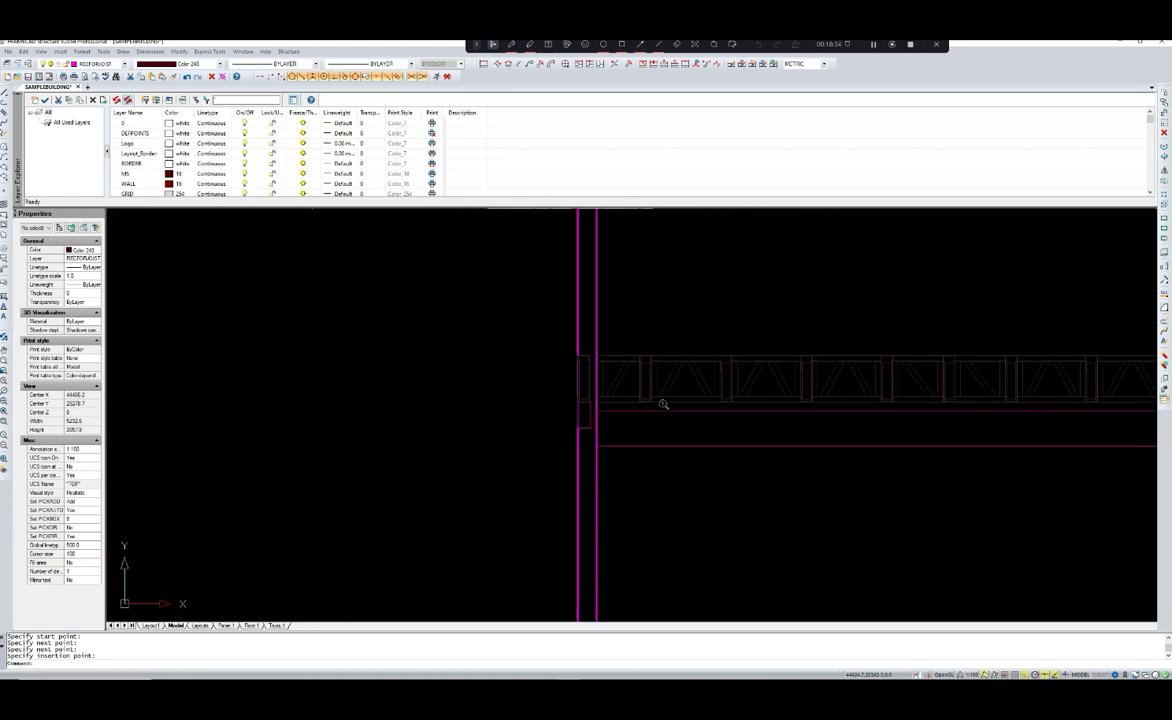
- Examine how the floor joist and the beam beneath it meet the columns at both ends in the section
{"action": "middle_click_drag", "start_coordinate": [894, 430], "coordinate": [764, 432]}
{"action": "scroll", "coordinate": [840, 410], "scroll_direction": "up", "scroll_amount": 6}
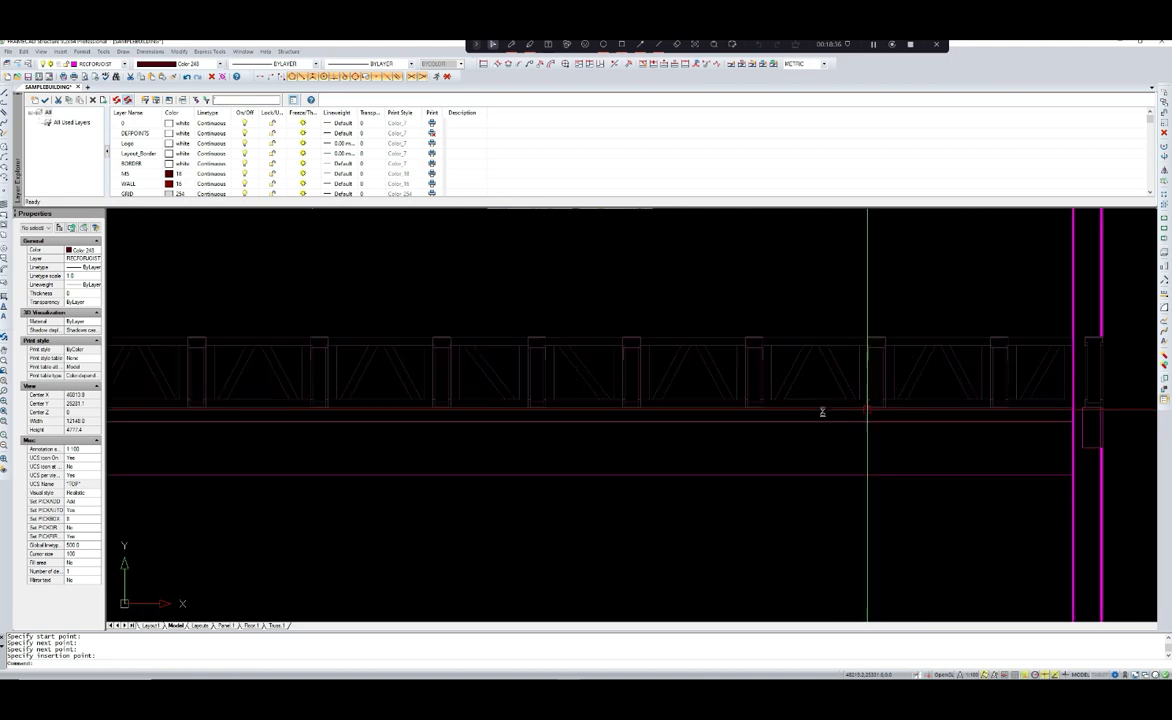
{"action": "scroll", "coordinate": [790, 435], "scroll_direction": "down", "scroll_amount": 5}
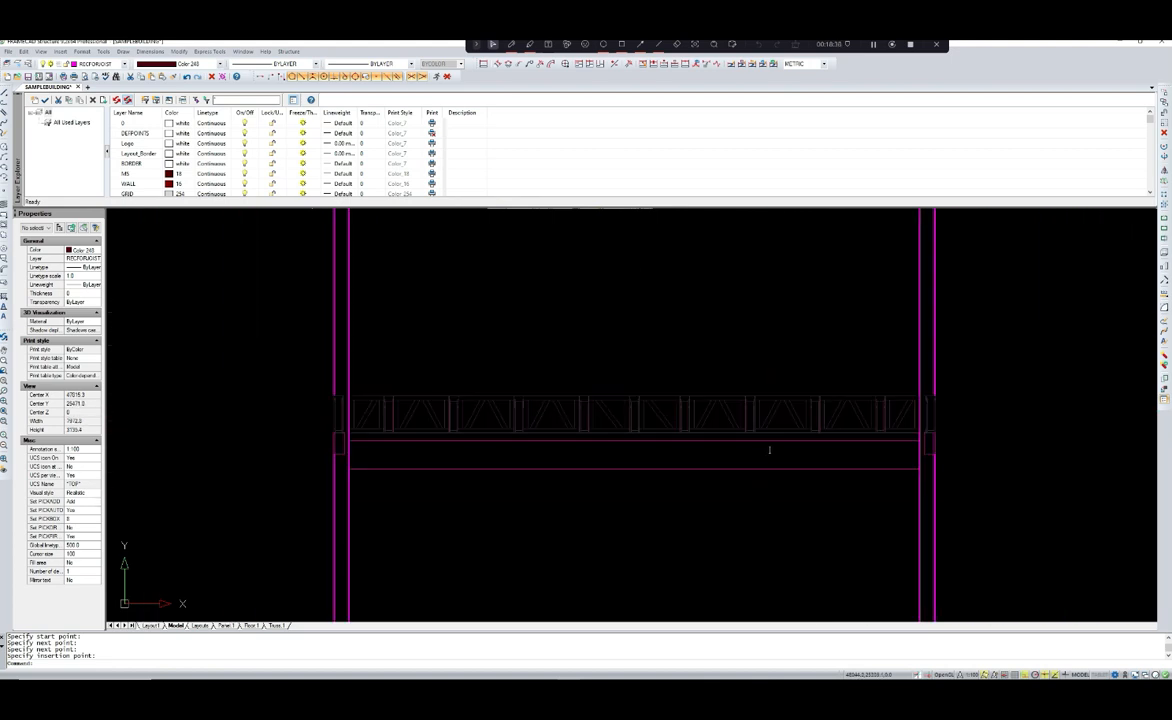
{"action": "middle_click_drag", "start_coordinate": [788, 442], "coordinate": [861, 426]}
{"action": "middle_click_drag", "start_coordinate": [578, 426], "coordinate": [628, 426]}
{"action": "scroll", "coordinate": [580, 420], "scroll_direction": "up", "scroll_amount": 3}
{"action": "scroll", "coordinate": [580, 420], "scroll_direction": "down", "scroll_amount": 5}
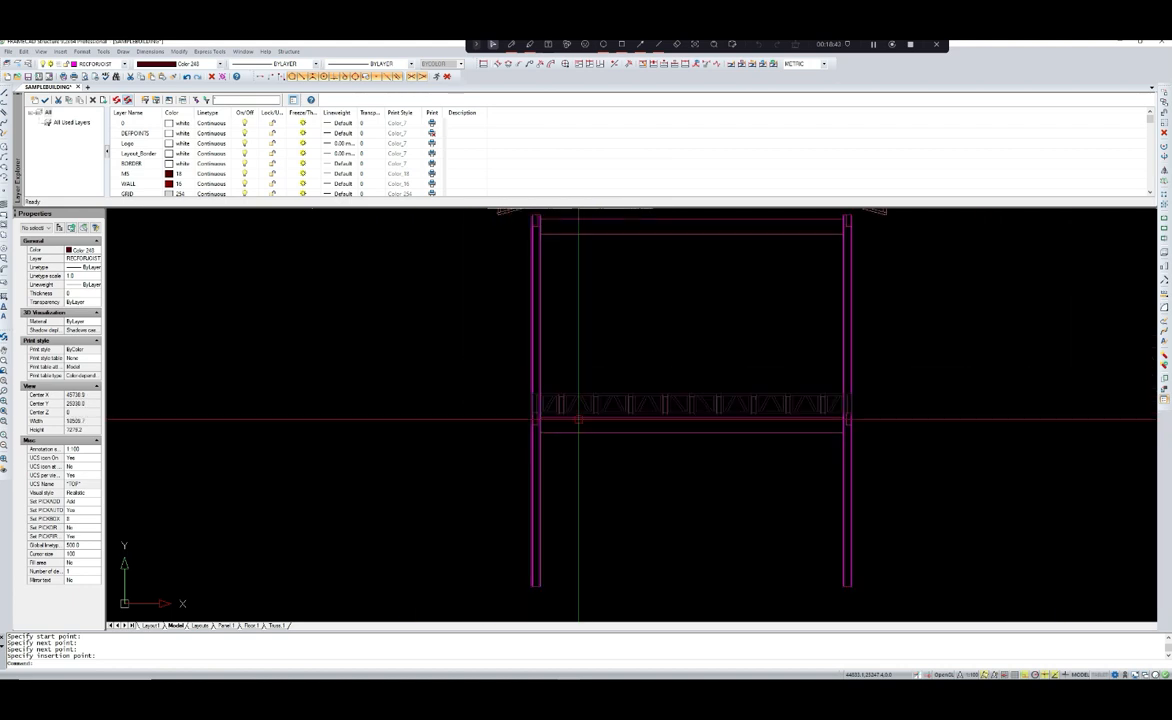
{"action": "scroll", "coordinate": [764, 437], "scroll_direction": "up", "scroll_amount": 4}
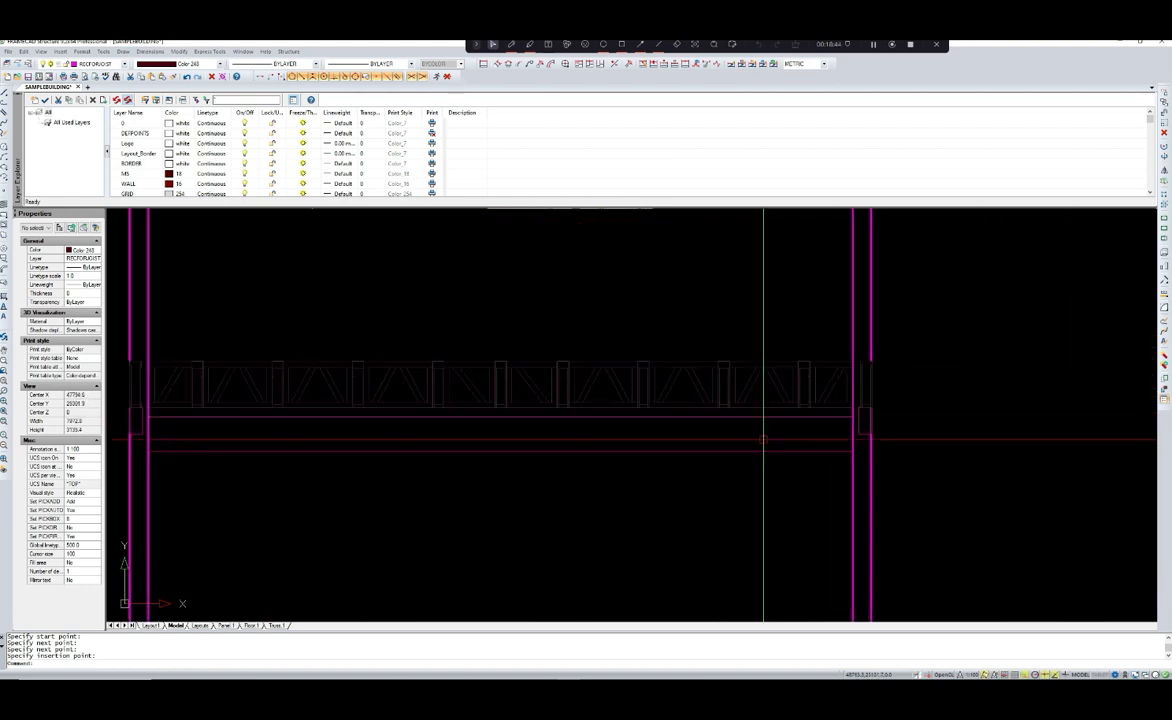
{"action": "scroll", "coordinate": [760, 448], "scroll_direction": "down", "scroll_amount": 3}
{"action": "middle_click_drag", "start_coordinate": [759, 450], "coordinate": [784, 447]}
{"action": "scroll", "coordinate": [776, 420], "scroll_direction": "up", "scroll_amount": 3}
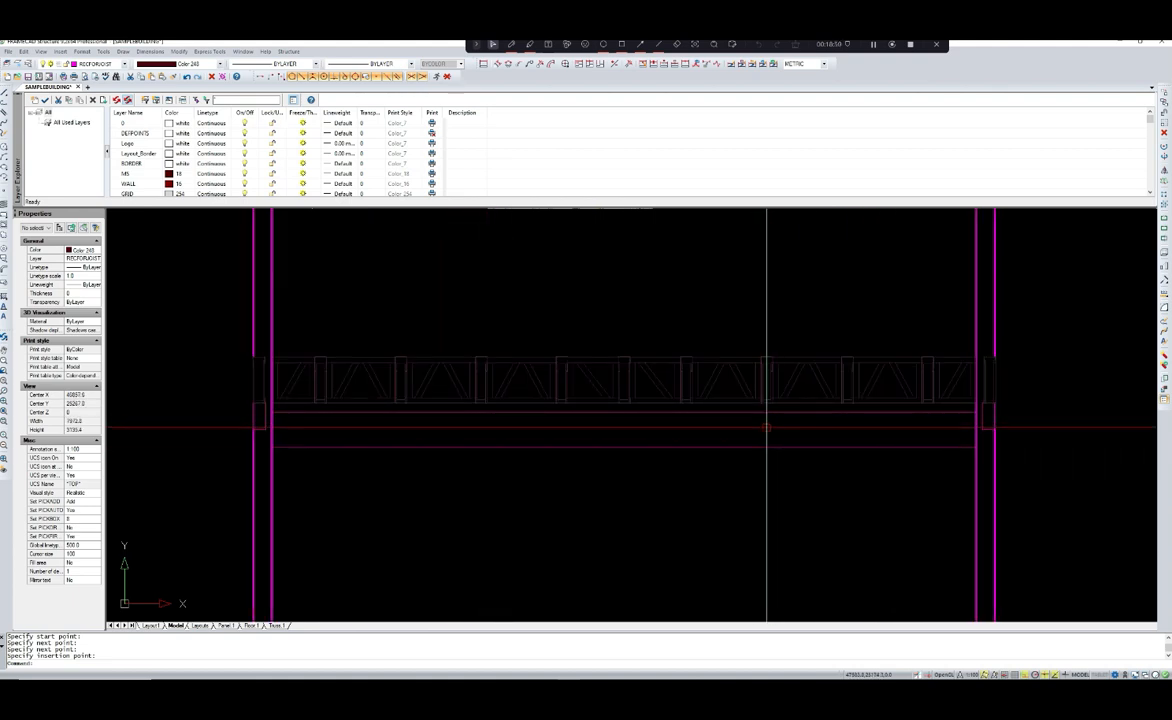
{"action": "scroll", "coordinate": [789, 418], "scroll_direction": "down", "scroll_amount": 3}
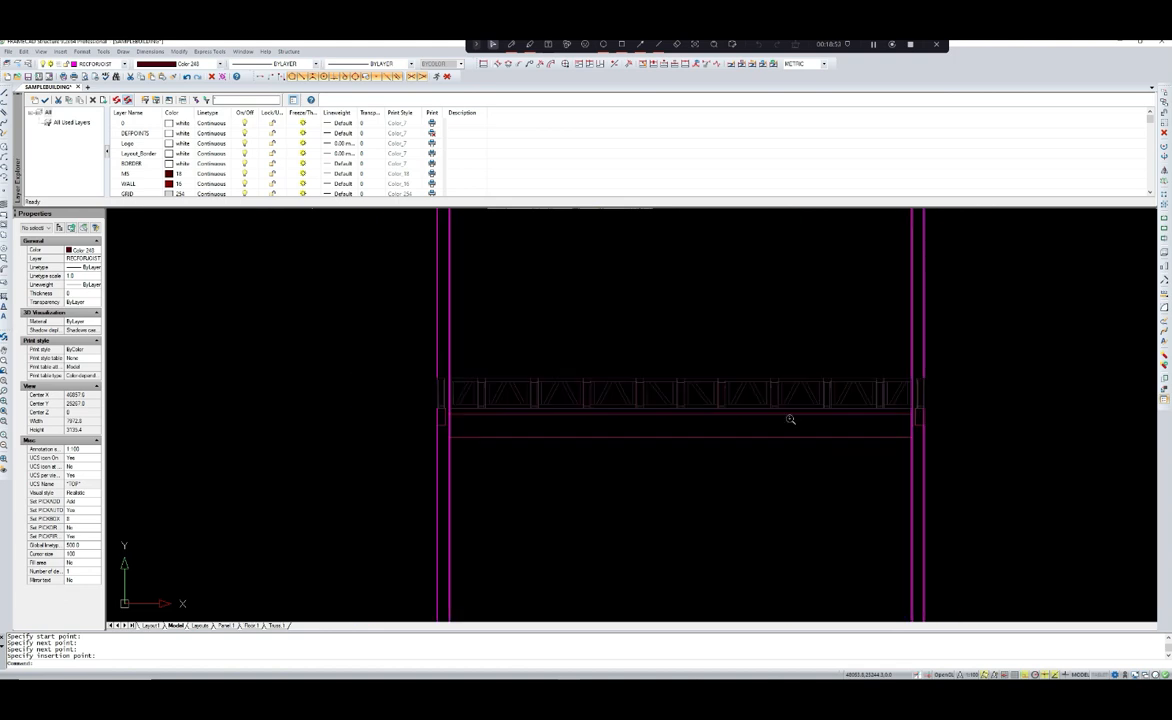
{"action": "middle_click_drag", "start_coordinate": [756, 440], "coordinate": [788, 440]}
{"action": "scroll", "coordinate": [703, 402], "scroll_direction": "up", "scroll_amount": 3}
{"action": "scroll", "coordinate": [703, 402], "scroll_direction": "down", "scroll_amount": 1}
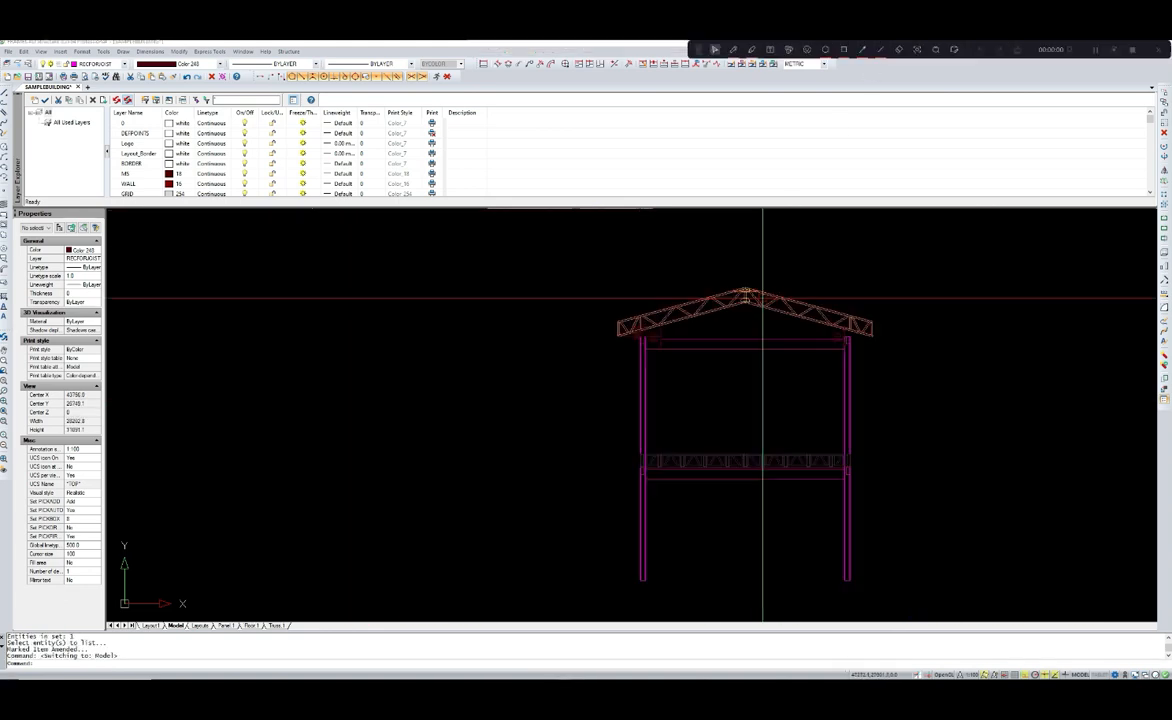
- Examine the dimensioned gaps between the roof truss underside and the beam and column tops in the section
{"action": "scroll", "coordinate": [758, 298], "scroll_direction": "down", "scroll_amount": 3}
{"action": "scroll", "coordinate": [762, 298], "scroll_direction": "down", "scroll_amount": 1}
{"action": "mouse_move", "coordinate": [787, 299]}
{"action": "middle_mouse_down"}
{"action": "mouse_move", "coordinate": [760, 316]}
{"action": "mouse_move", "coordinate": [716, 317]}
{"action": "middle_mouse_up"}
{"action": "scroll", "coordinate": [713, 319], "scroll_direction": "up", "scroll_amount": 4}
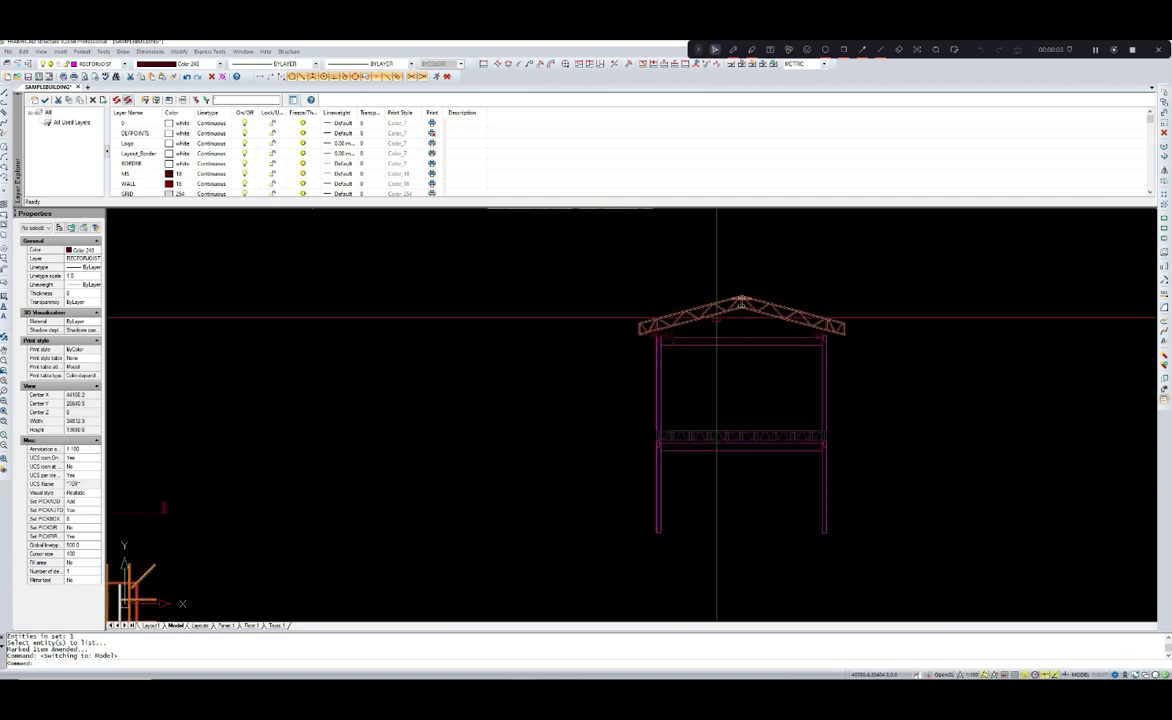
{"action": "scroll", "coordinate": [664, 350], "scroll_direction": "up", "scroll_amount": 4}
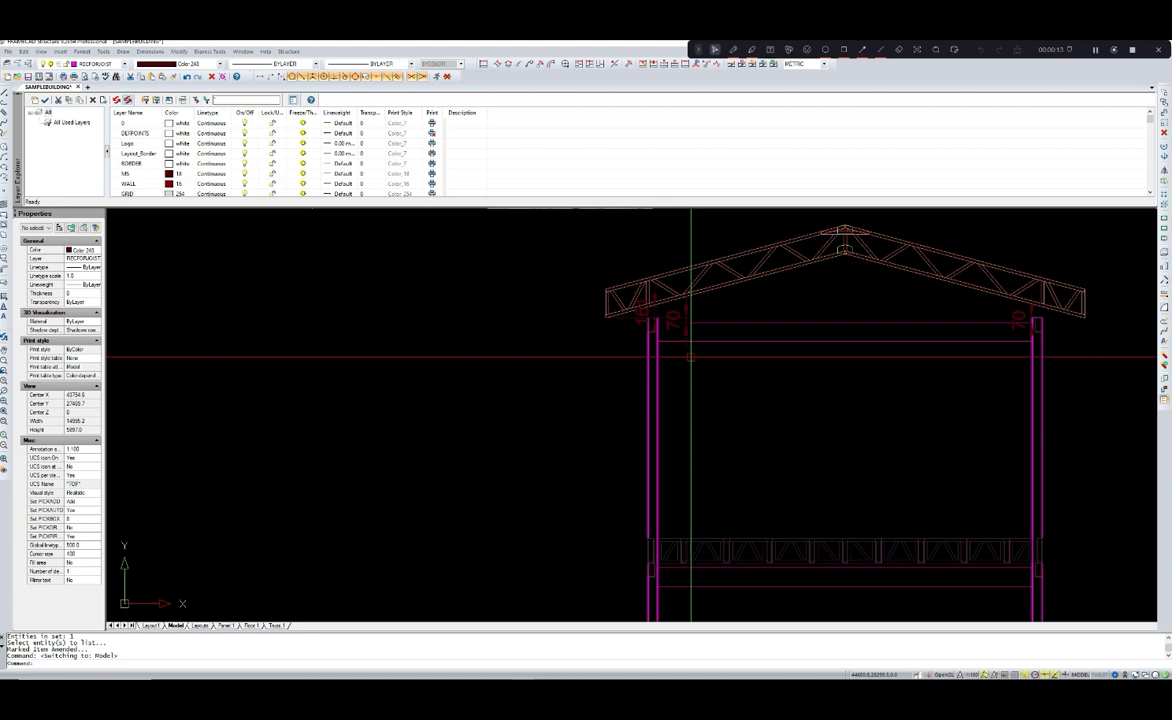
{"action": "middle_click_drag", "start_coordinate": [701, 353], "coordinate": [697, 377]}
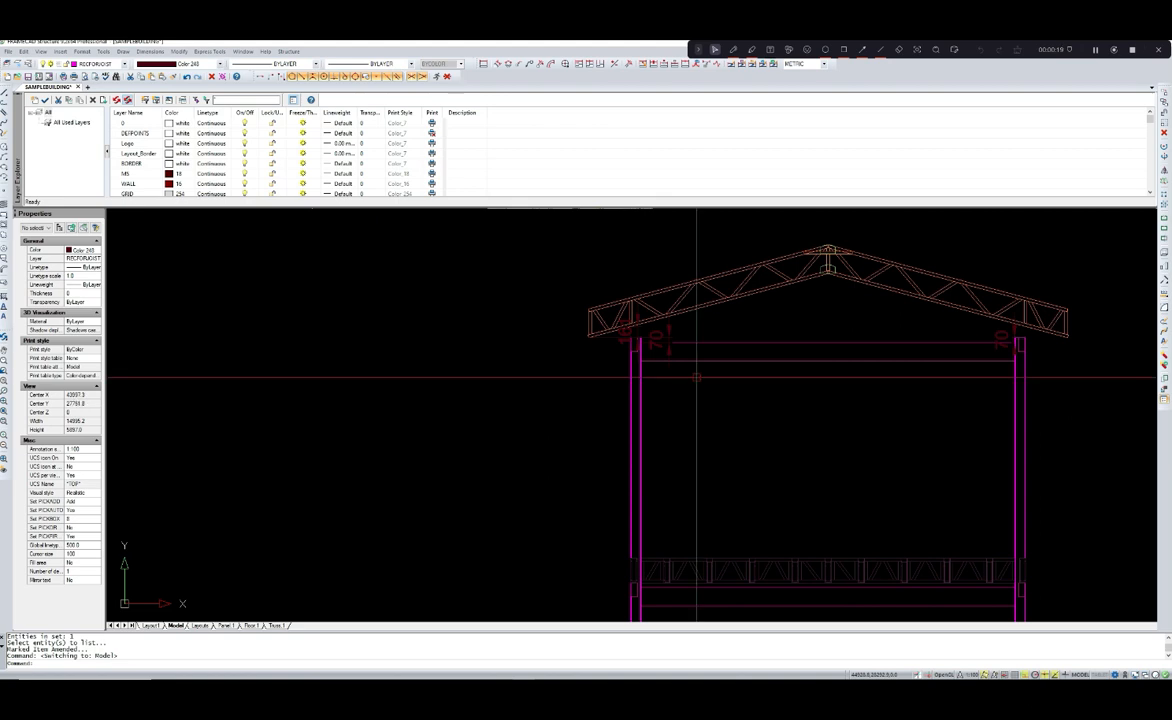
{"action": "scroll", "coordinate": [697, 377], "scroll_direction": "down", "scroll_amount": 1}
{"action": "scroll", "coordinate": [697, 377], "scroll_direction": "up", "scroll_amount": 2}
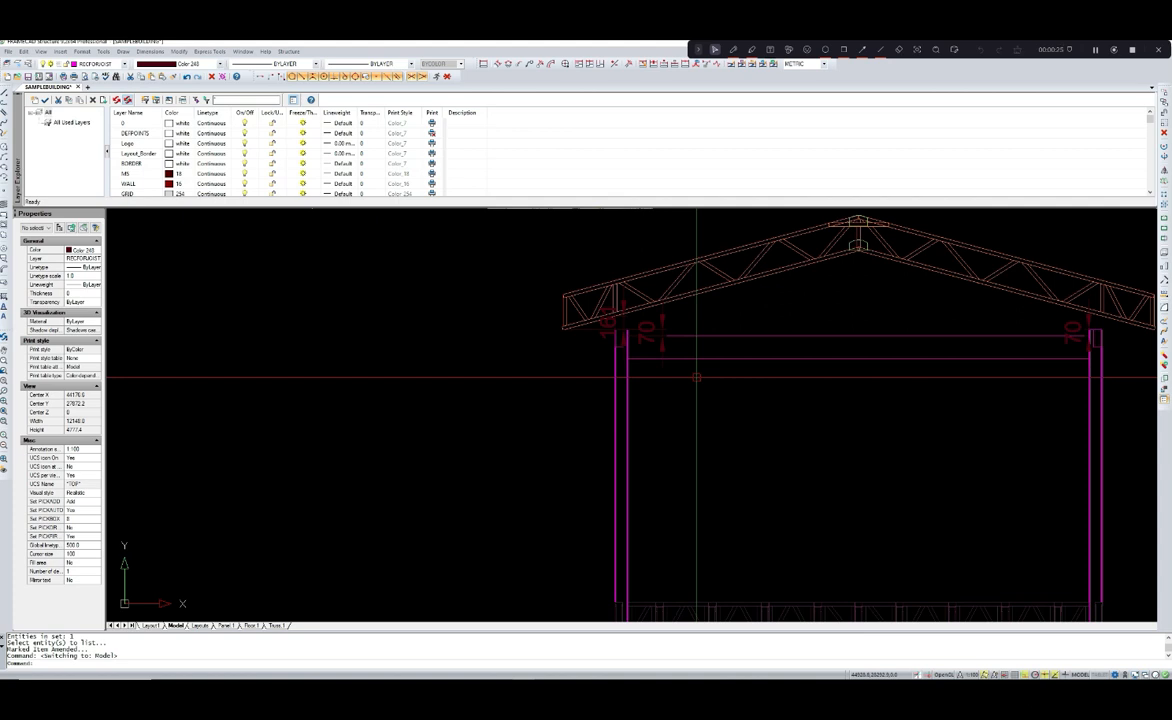
{"action": "scroll", "coordinate": [697, 377], "scroll_direction": "down", "scroll_amount": 4}
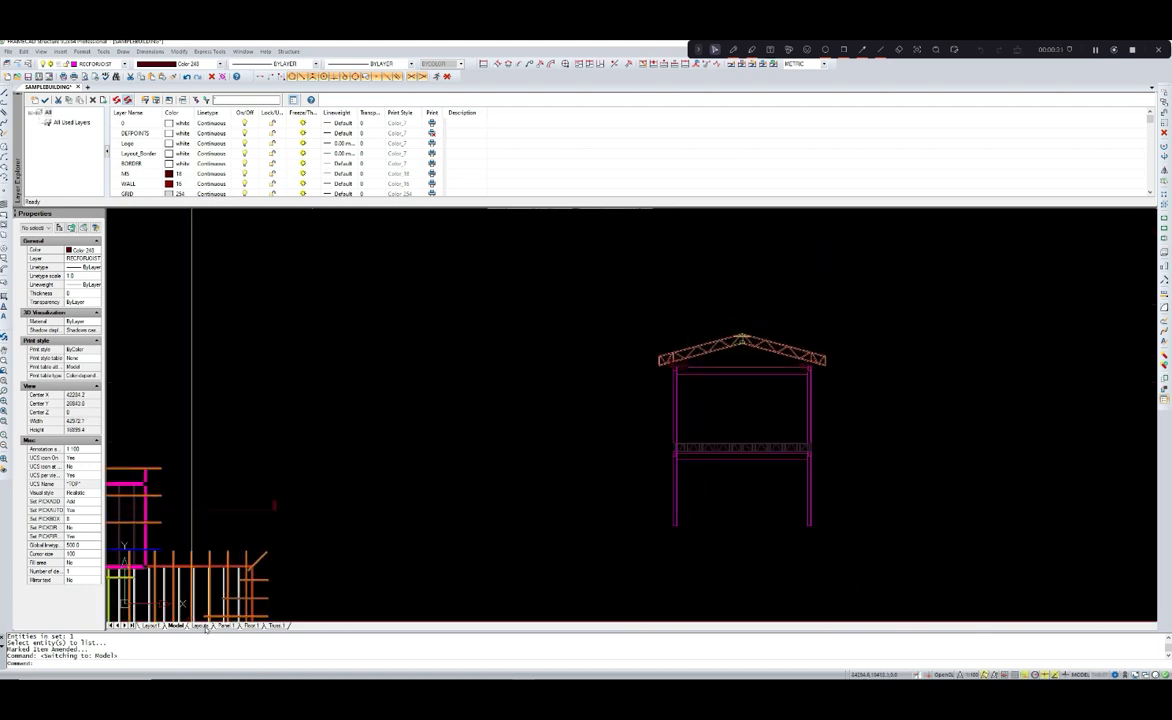
- Go to the Layouts sheets and list the entity at the front porch beam on the sheet 5 of 9 plan
{"action": "left_click", "coordinate": [201, 625]}
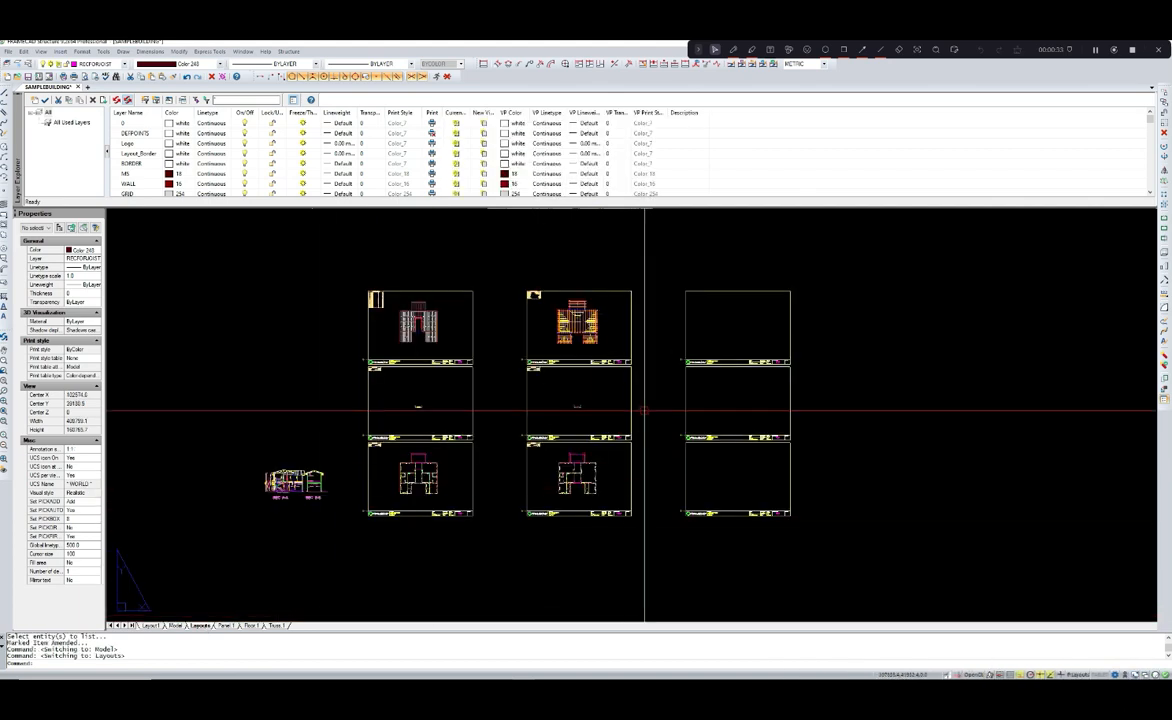
{"action": "scroll", "coordinate": [591, 388], "scroll_direction": "up", "scroll_amount": 8}
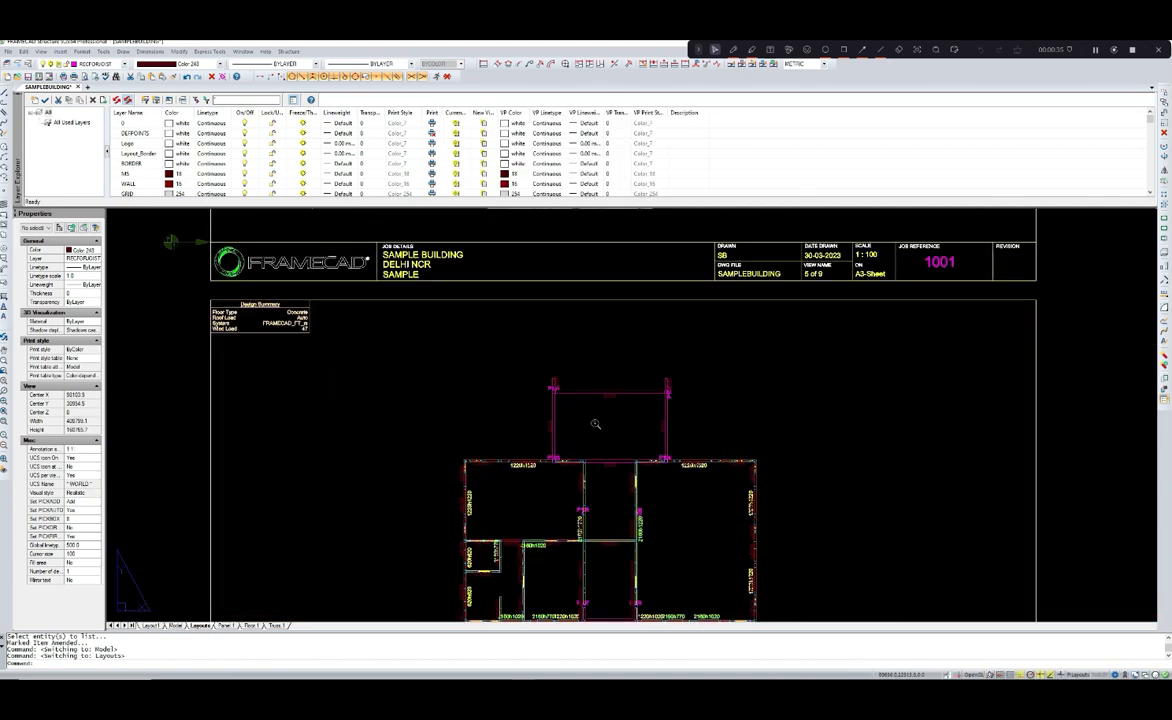
{"action": "scroll", "coordinate": [586, 437], "scroll_direction": "up", "scroll_amount": 2}
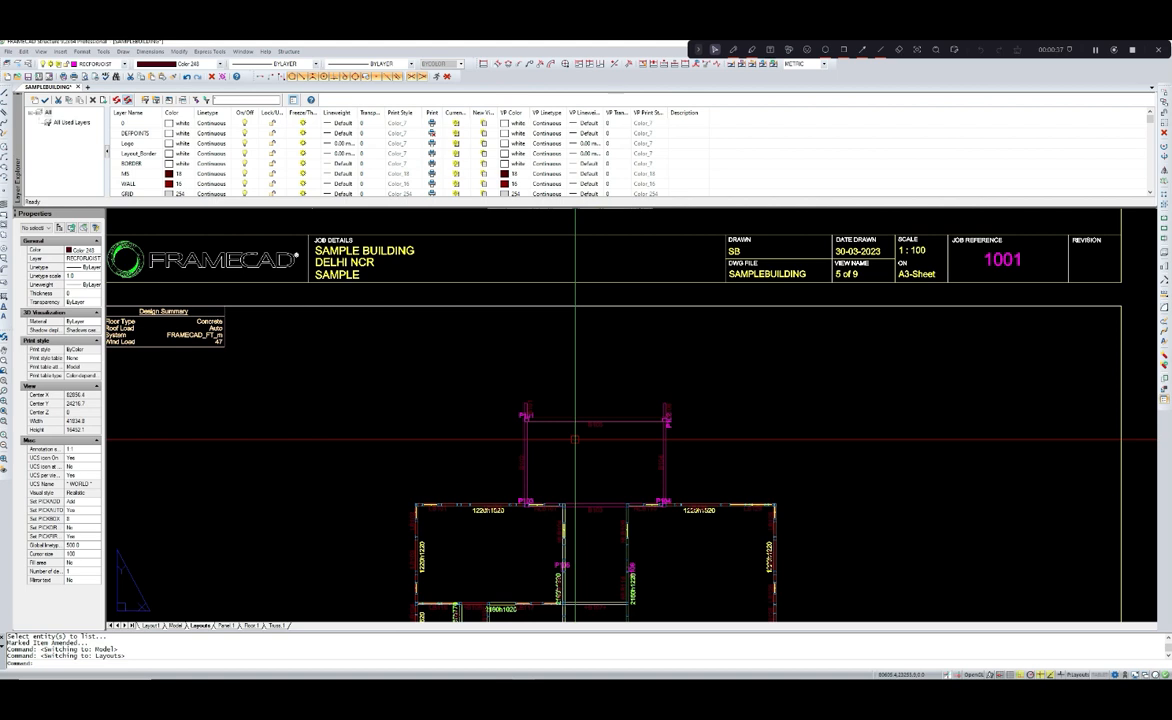
{"action": "key", "text": "Return"}
{"action": "left_click", "coordinate": [591, 419]}
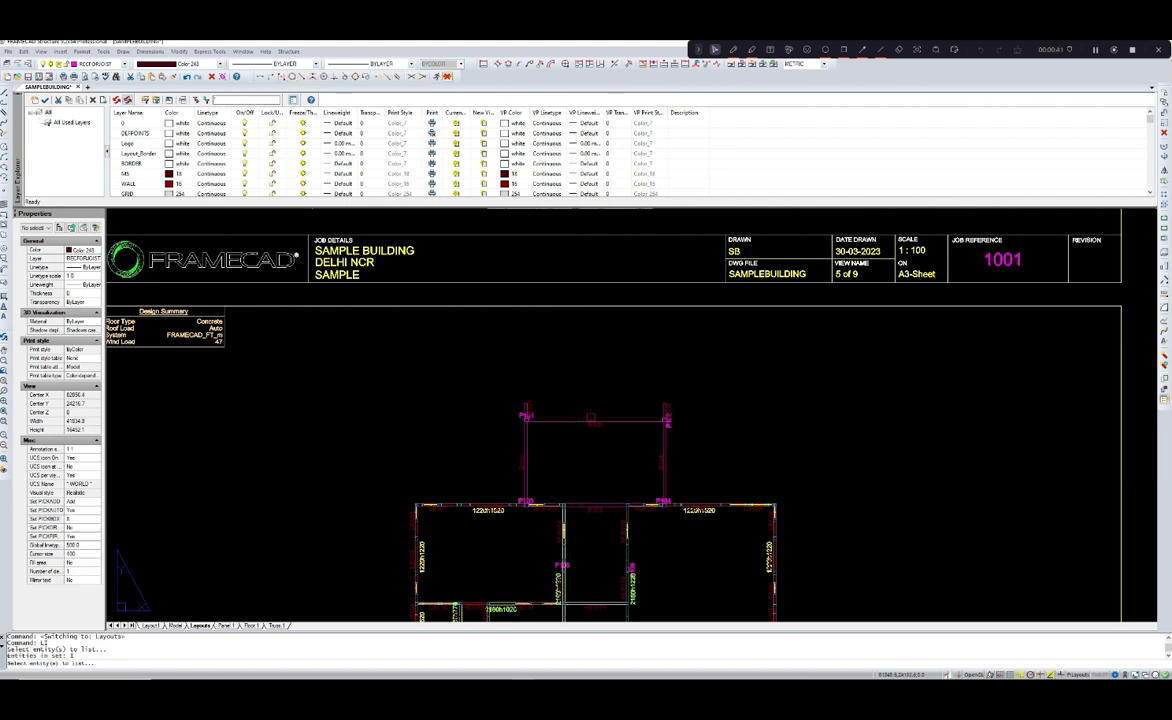
{"action": "key", "text": "Return"}
{"action": "left_click", "coordinate": [720, 255]}
- List the porch beam between posts P101 and P102 and check its Beam Top RL, closing the Beam Editor without saving
{"action": "type", "text": "LI"}
{"action": "key", "text": "Return"}
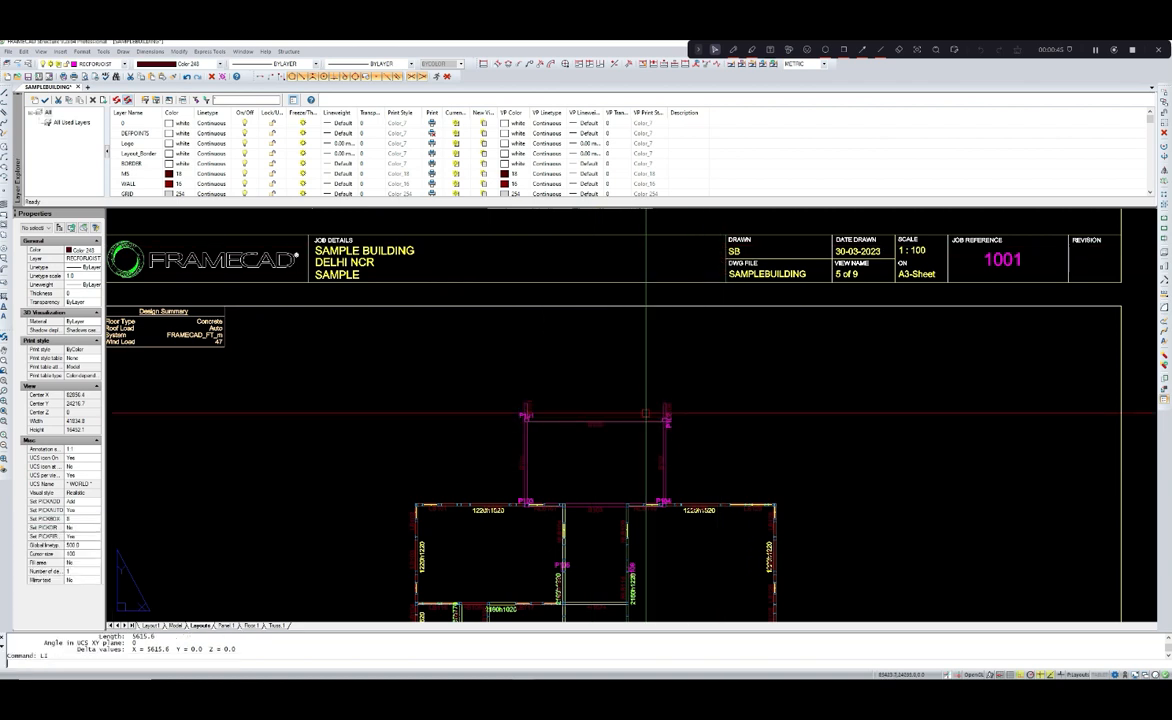
{"action": "left_click", "coordinate": [626, 421]}
{"action": "key", "text": "Return"}
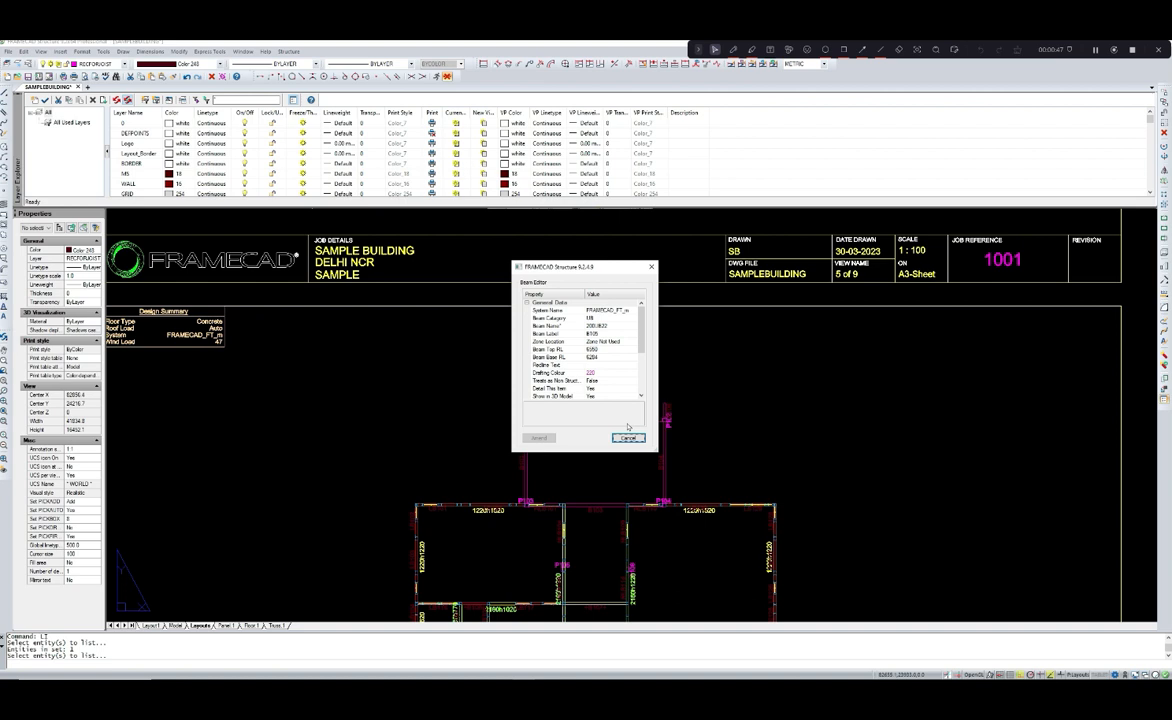
{"action": "left_click_drag", "start_coordinate": [641, 342], "coordinate": [641, 367]}
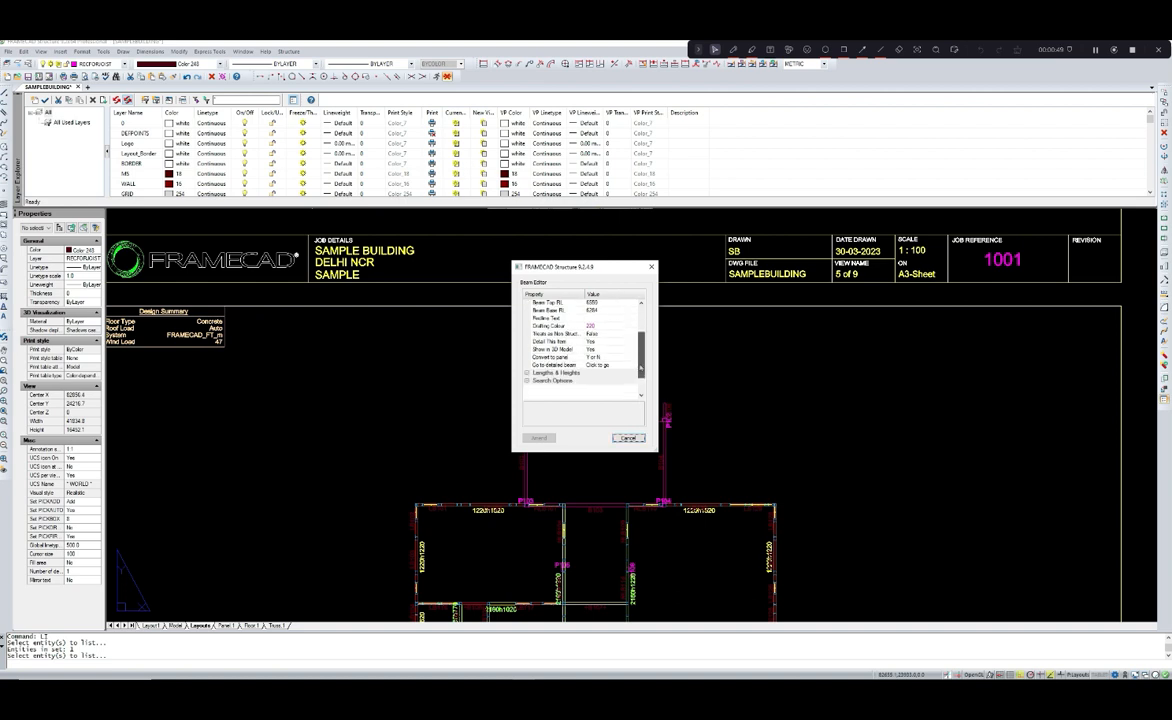
{"action": "left_click", "coordinate": [622, 303]}
{"action": "double_click", "coordinate": [593, 303]}
{"action": "type", "text": "635"}
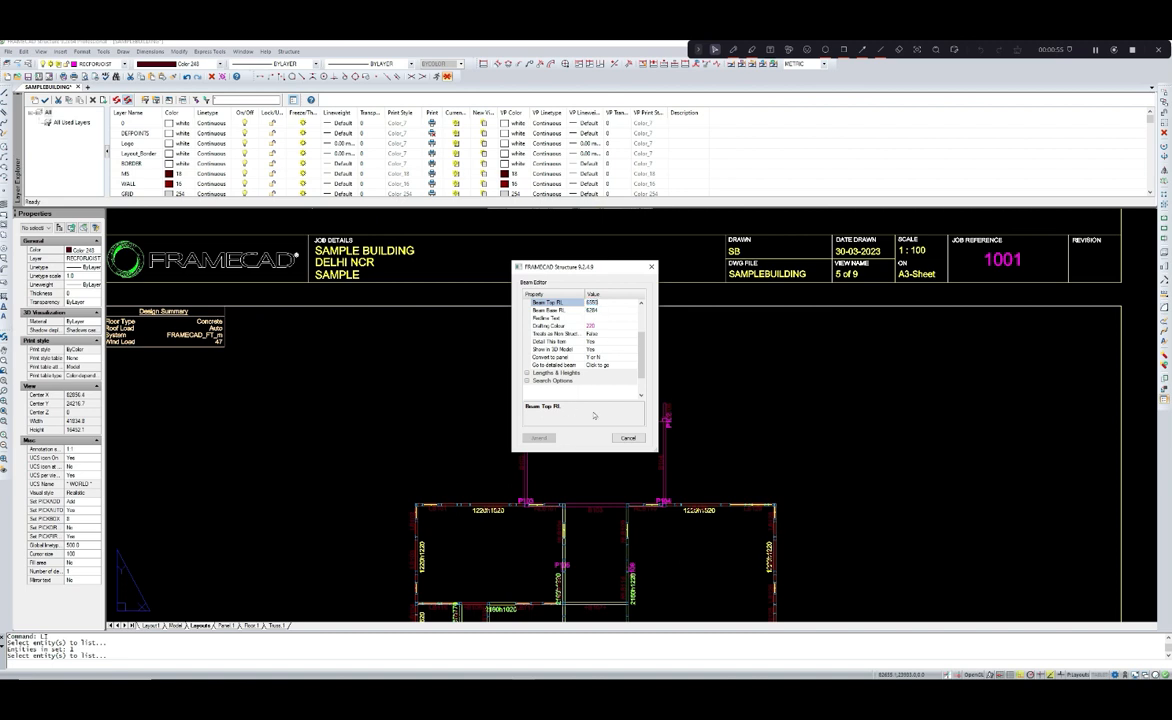
{"action": "left_click", "coordinate": [594, 382]}
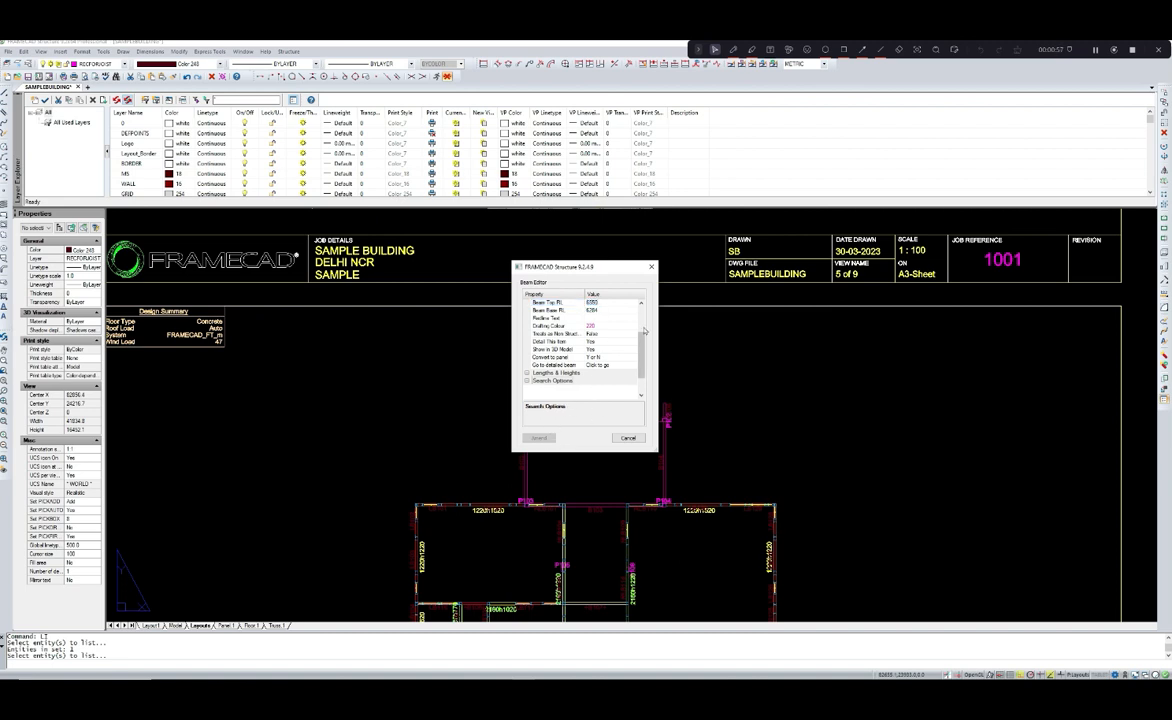
{"action": "left_click", "coordinate": [652, 267]}
- On the roof truss layout, list the porch's girder truss and three ST1 trusses together in the Truss Editor
{"action": "scroll", "coordinate": [652, 294], "scroll_direction": "up", "scroll_amount": 5}
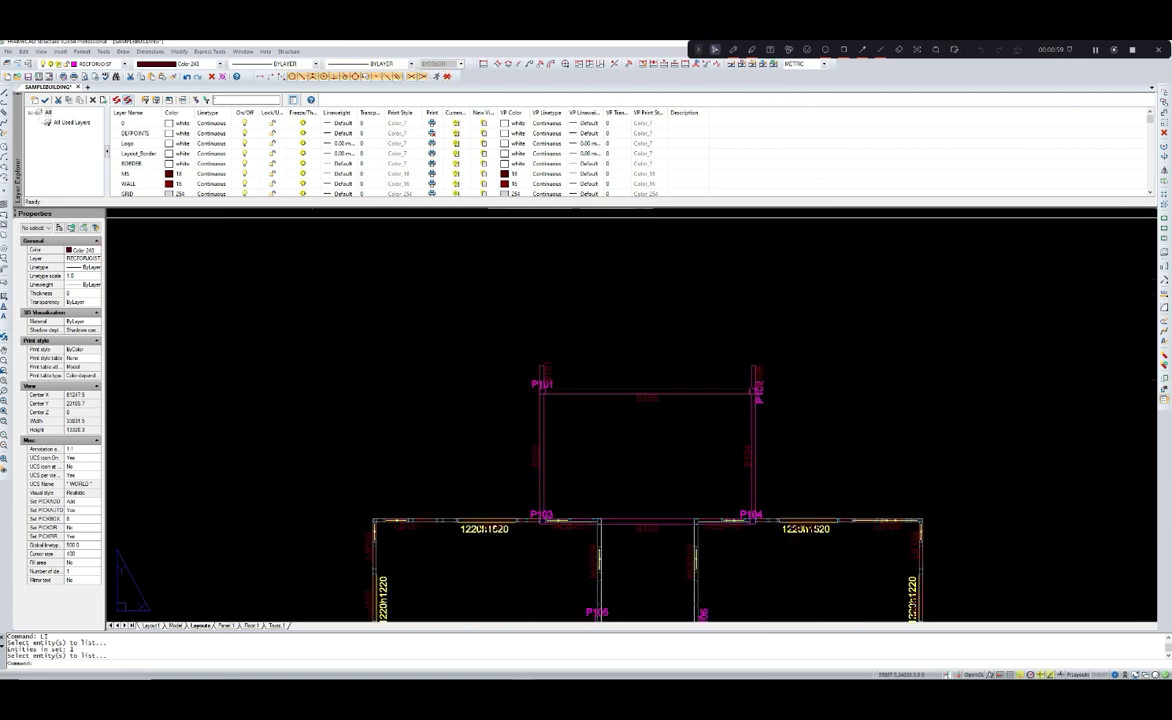
{"action": "scroll", "coordinate": [611, 375], "scroll_direction": "down", "scroll_amount": 6}
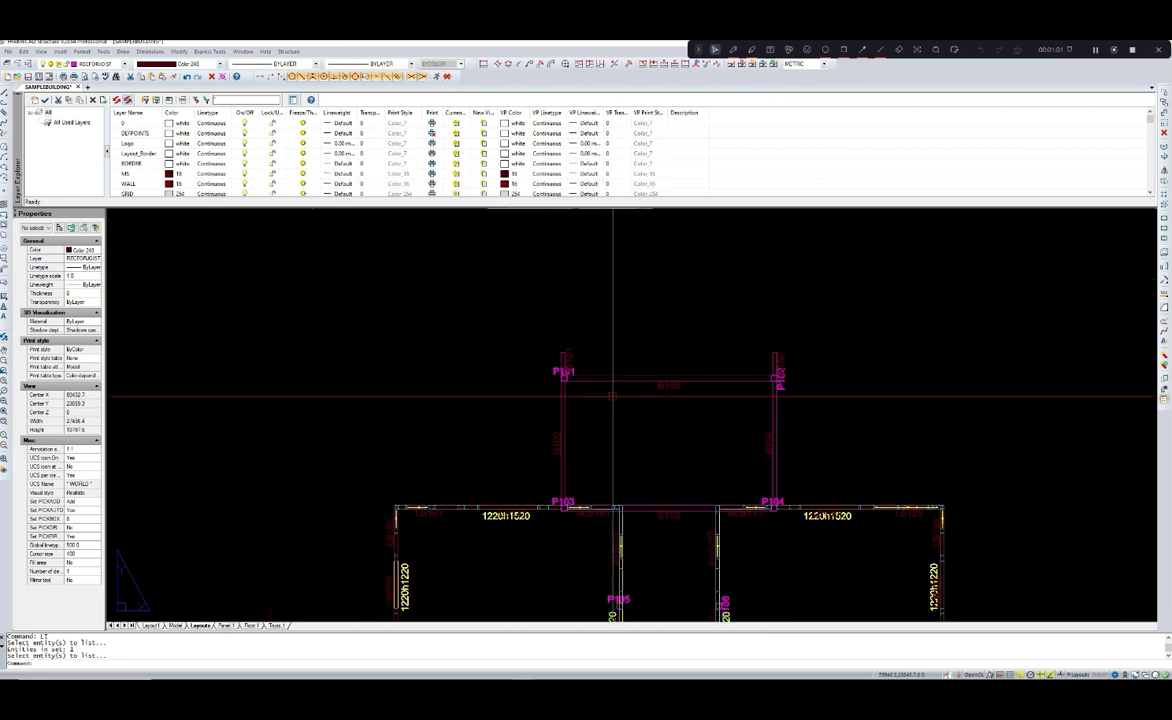
{"action": "scroll", "coordinate": [617, 388], "scroll_direction": "down", "scroll_amount": 6}
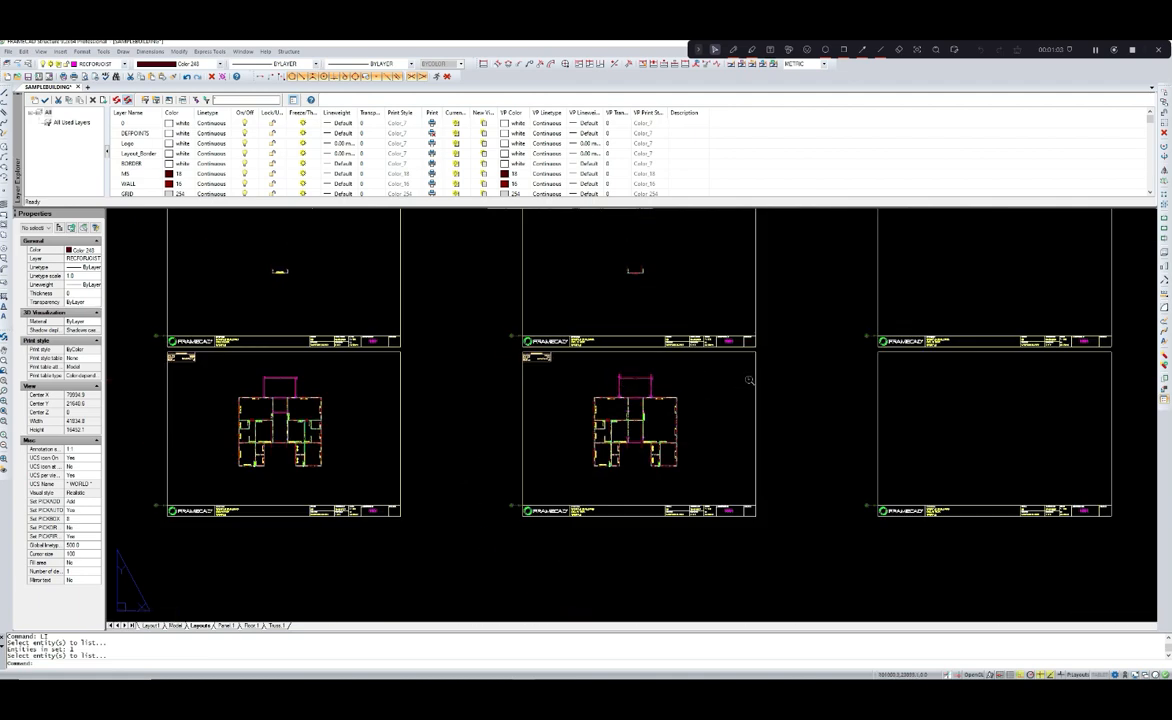
{"action": "scroll", "coordinate": [586, 335], "scroll_direction": "up", "scroll_amount": 6}
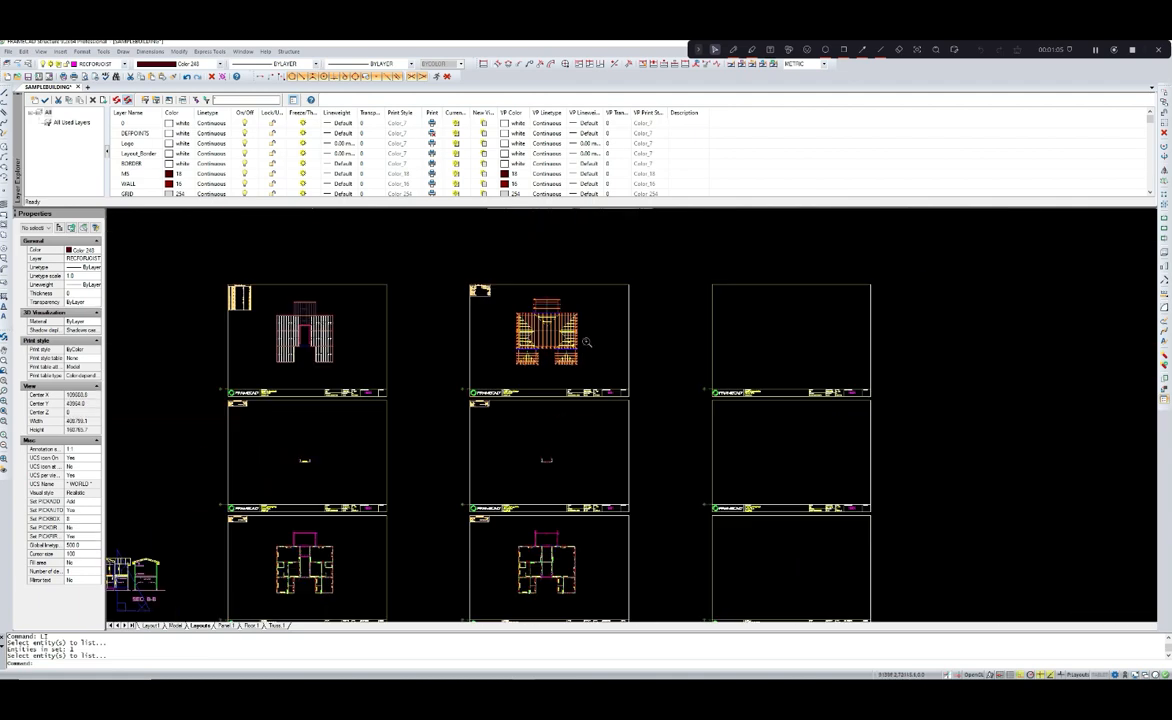
{"action": "scroll", "coordinate": [555, 321], "scroll_direction": "up", "scroll_amount": 5}
{"action": "key", "text": "Escape"}
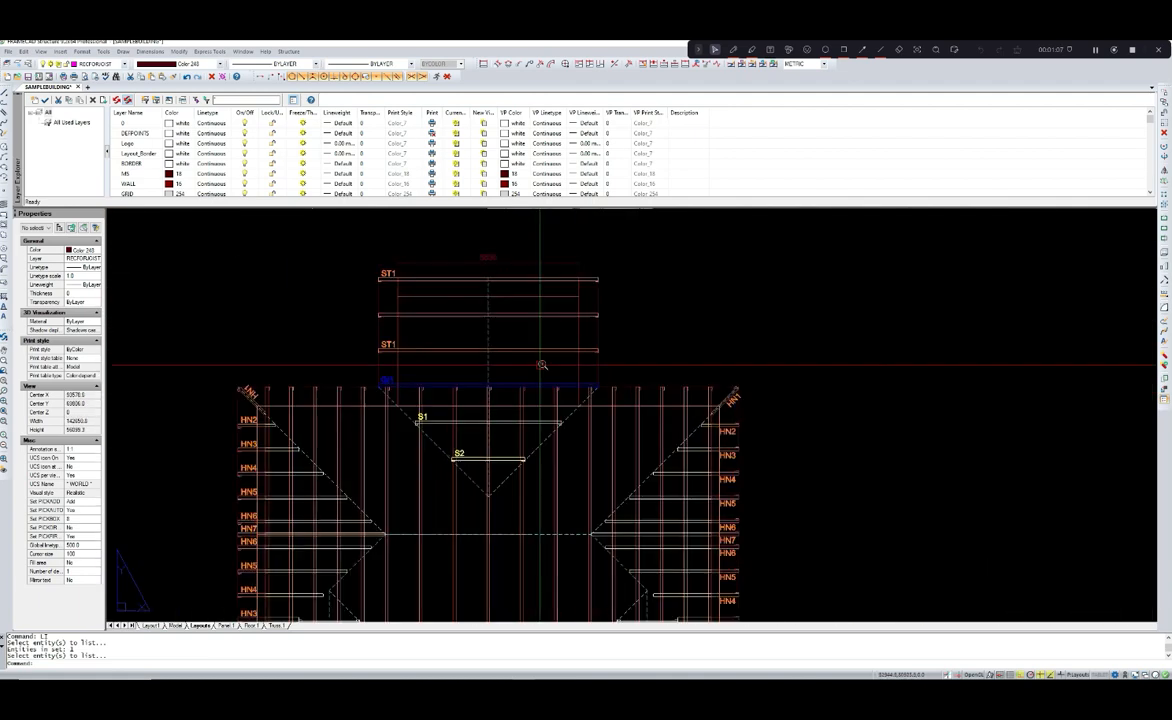
{"action": "type", "text": "LI"}
{"action": "key", "text": "Return"}
{"action": "left_click", "coordinate": [532, 380]}
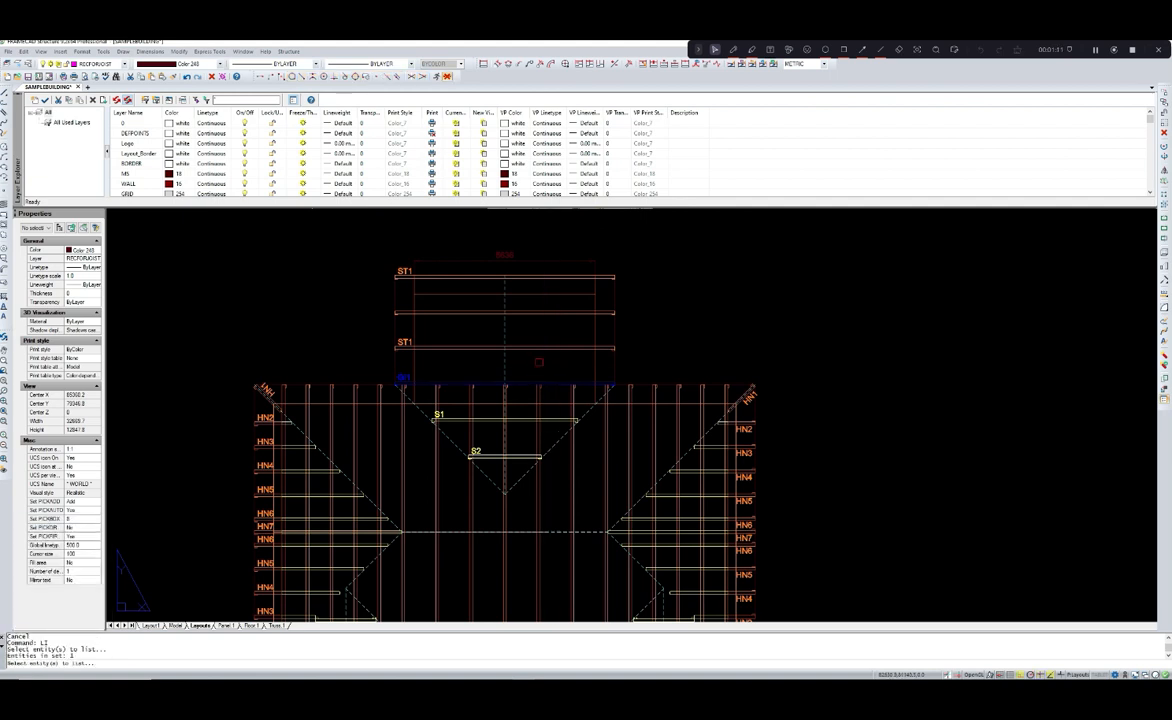
{"action": "left_click", "coordinate": [500, 316]}
{"action": "left_click", "coordinate": [510, 286]}
{"action": "left_click", "coordinate": [510, 256]}
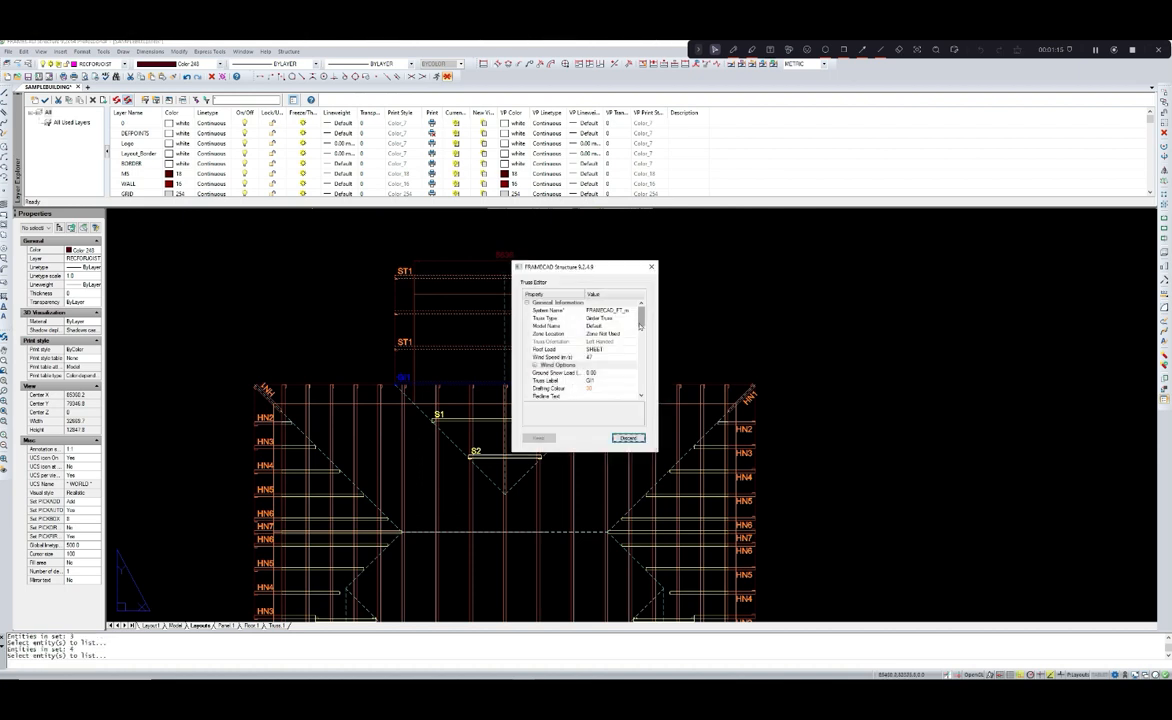
- Set the Reduced Level of the four selected porch trusses to 6389 and keep the change
{"action": "left_click_drag", "start_coordinate": [640, 323], "coordinate": [640, 352]}
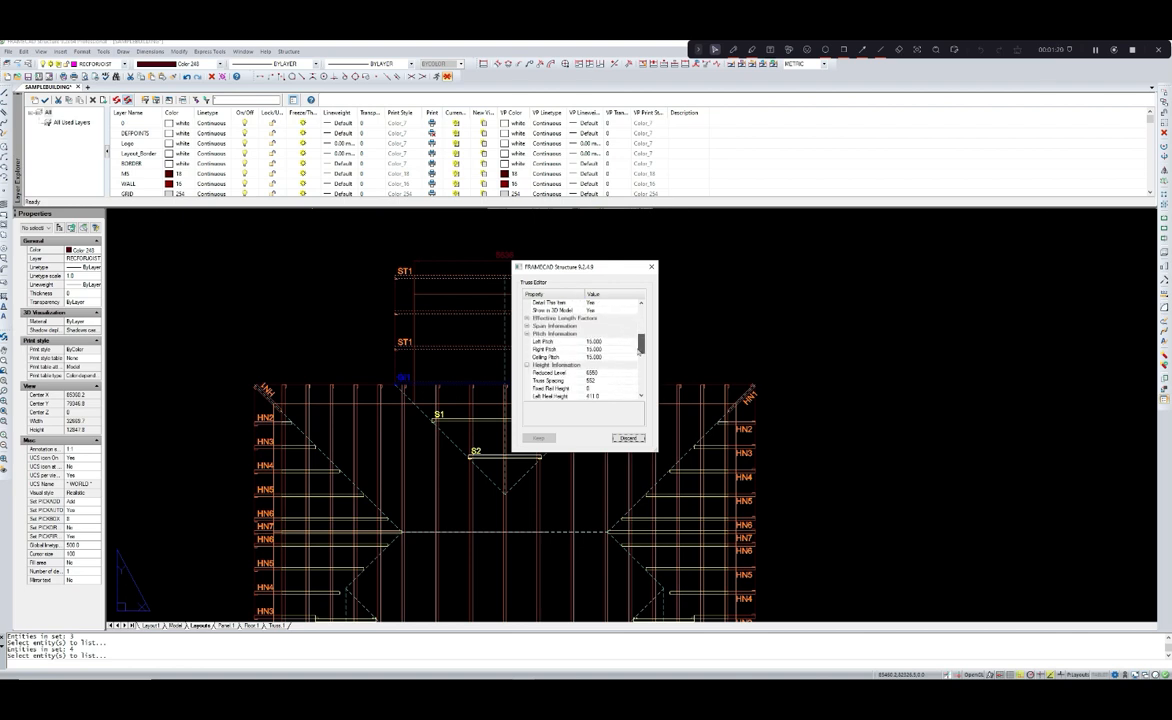
{"action": "left_click", "coordinate": [601, 373]}
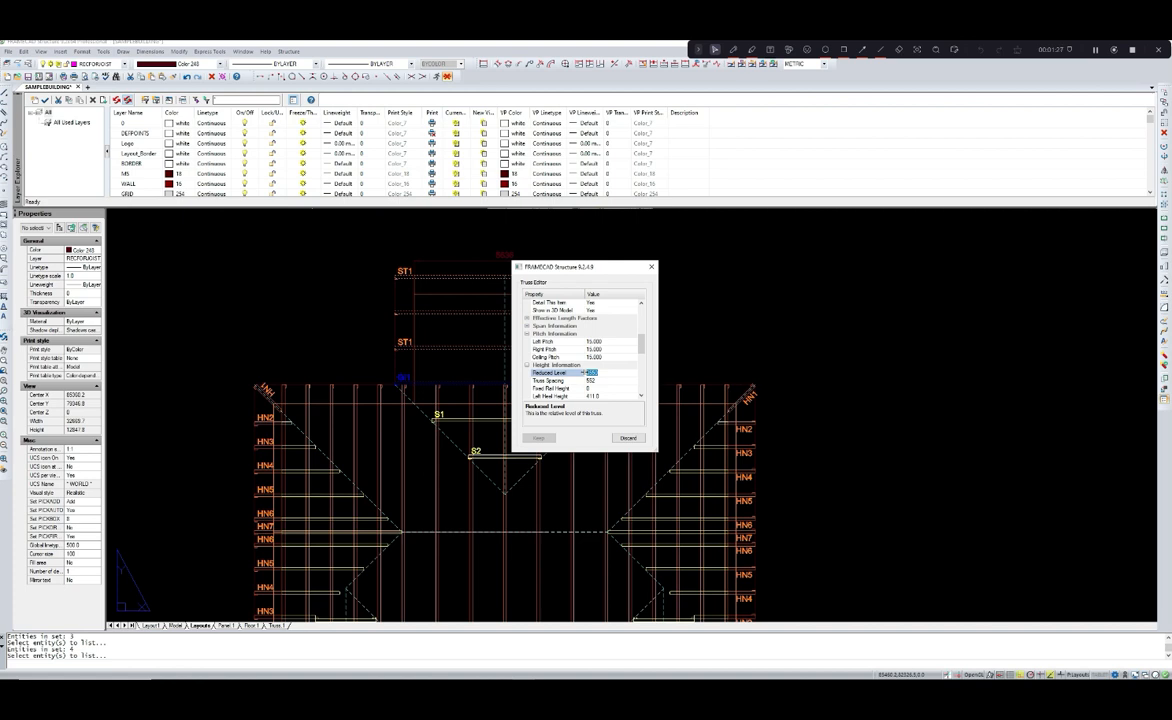
{"action": "left_click", "coordinate": [1095, 50]}
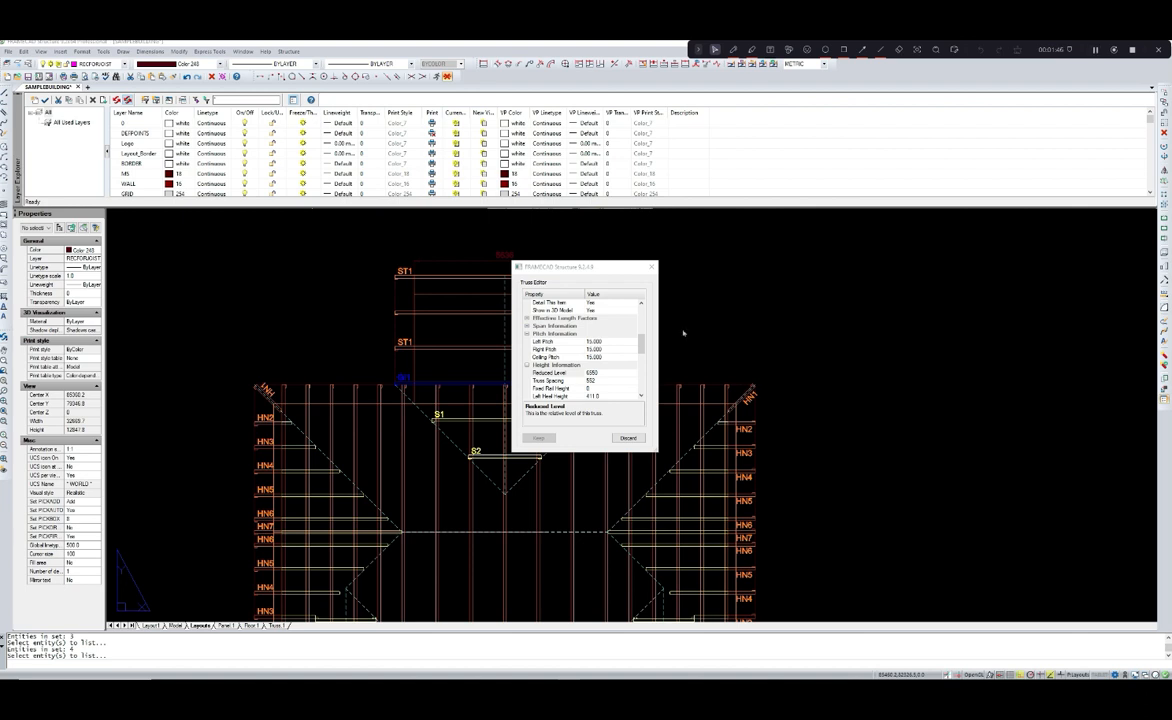
{"action": "left_click", "coordinate": [598, 373]}
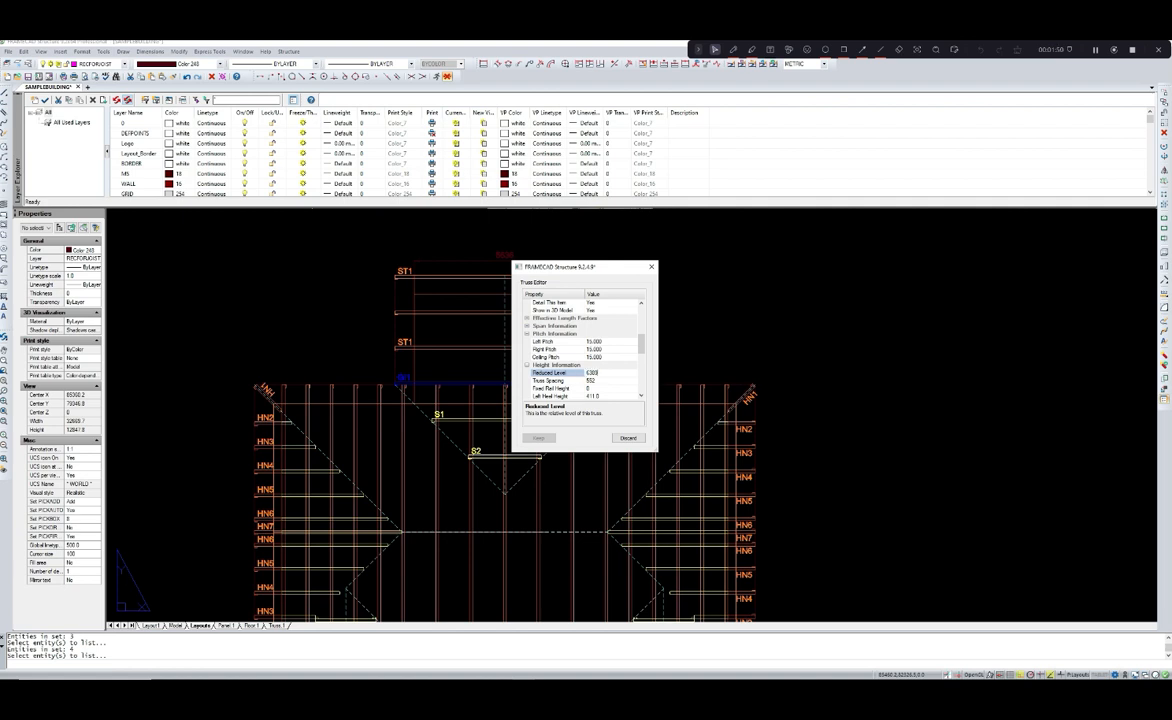
{"action": "key", "text": "Return"}
{"action": "left_click", "coordinate": [549, 438]}
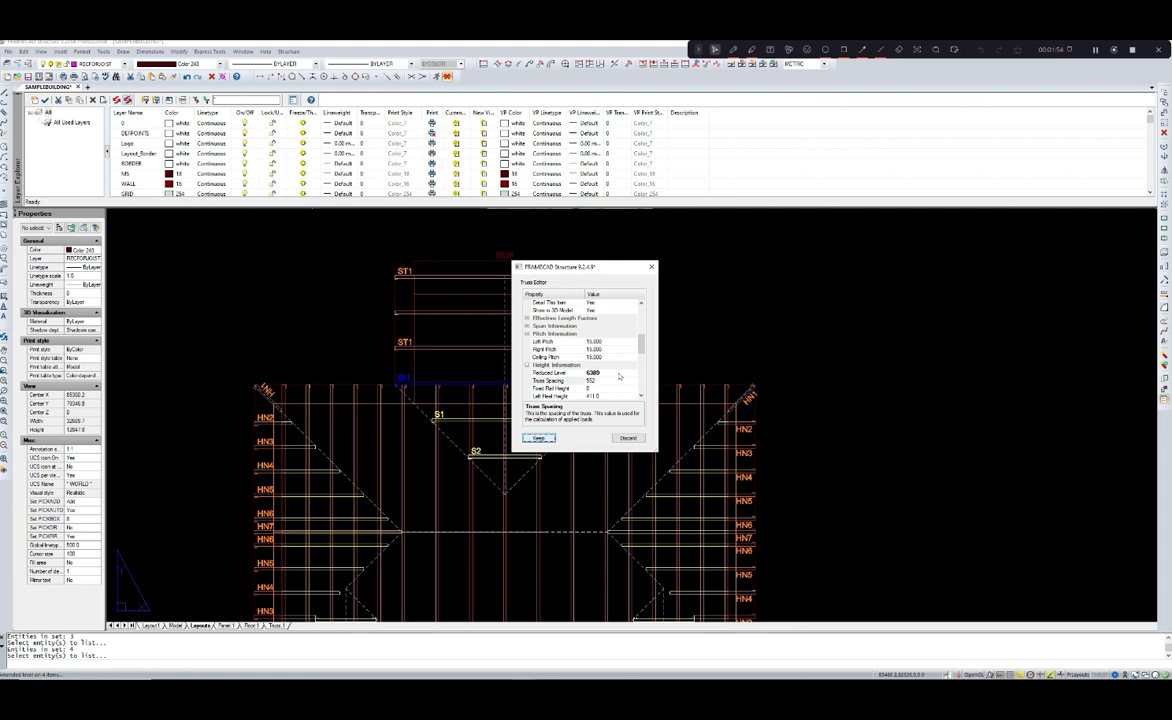
{"action": "left_click_drag", "start_coordinate": [641, 342], "coordinate": [642, 346]}
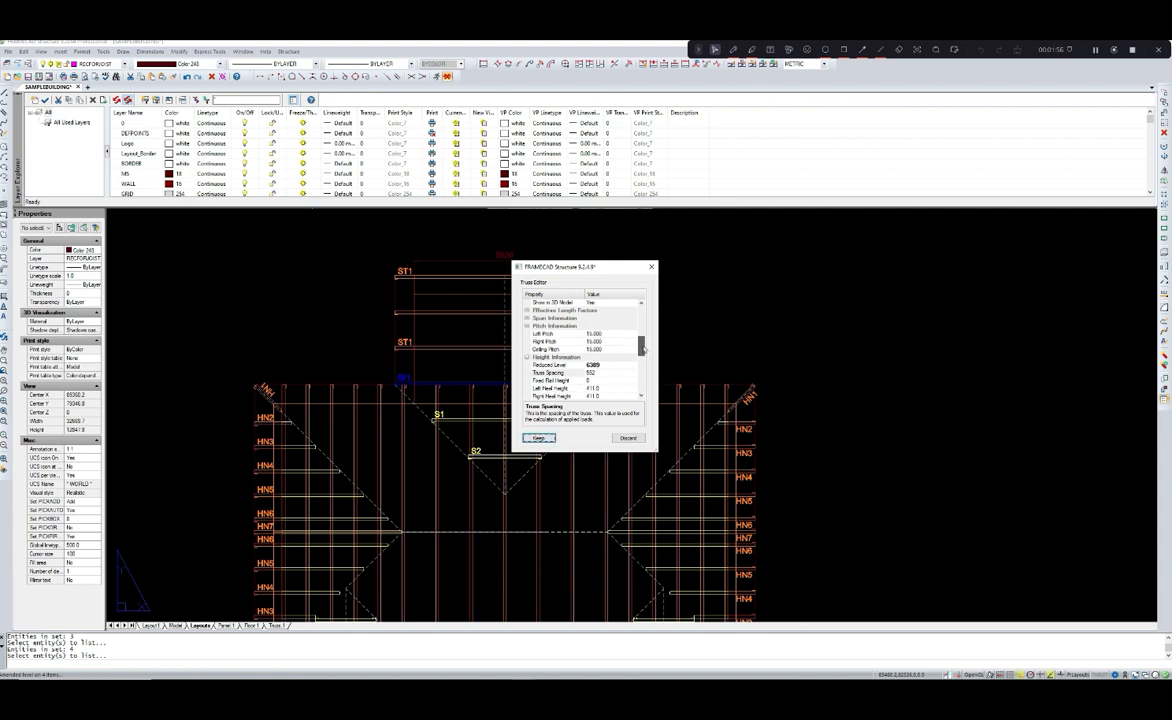
{"action": "left_click", "coordinate": [549, 439]}
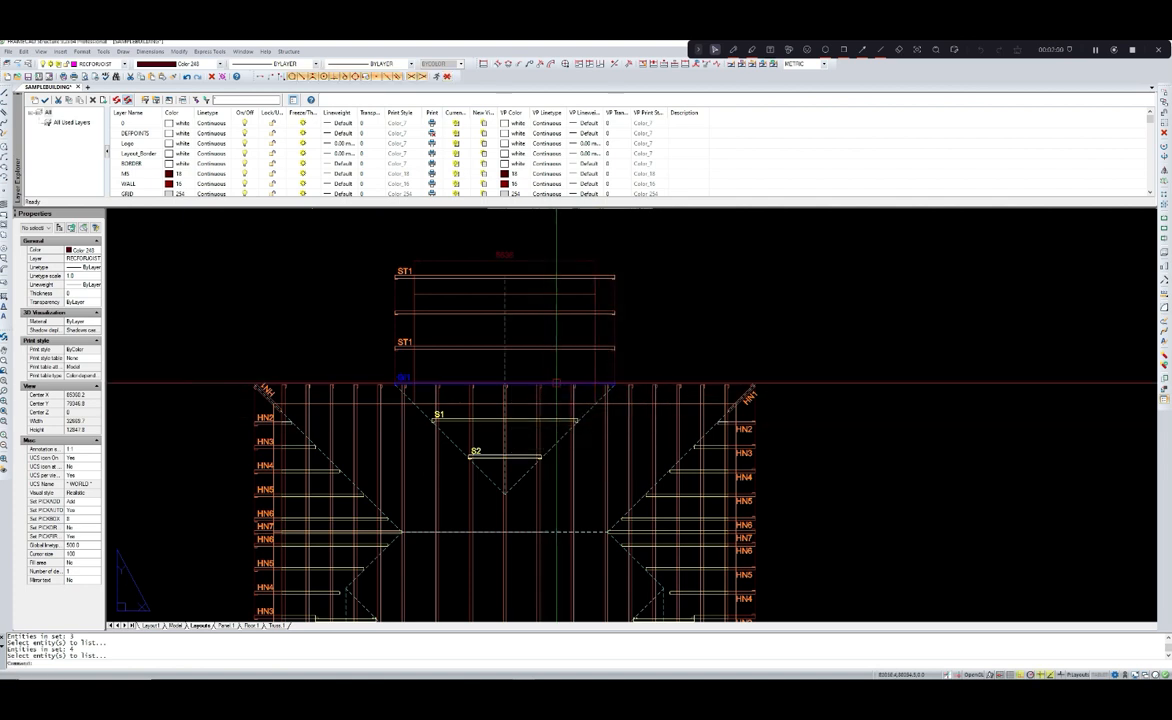
- List the porch's girder truss and three ST1 trusses together, check their Reduced Level, and close the Truss Editor without saving
{"action": "type", "text": "li"}
{"action": "key", "text": "Return"}
{"action": "left_click", "coordinate": [558, 380]}
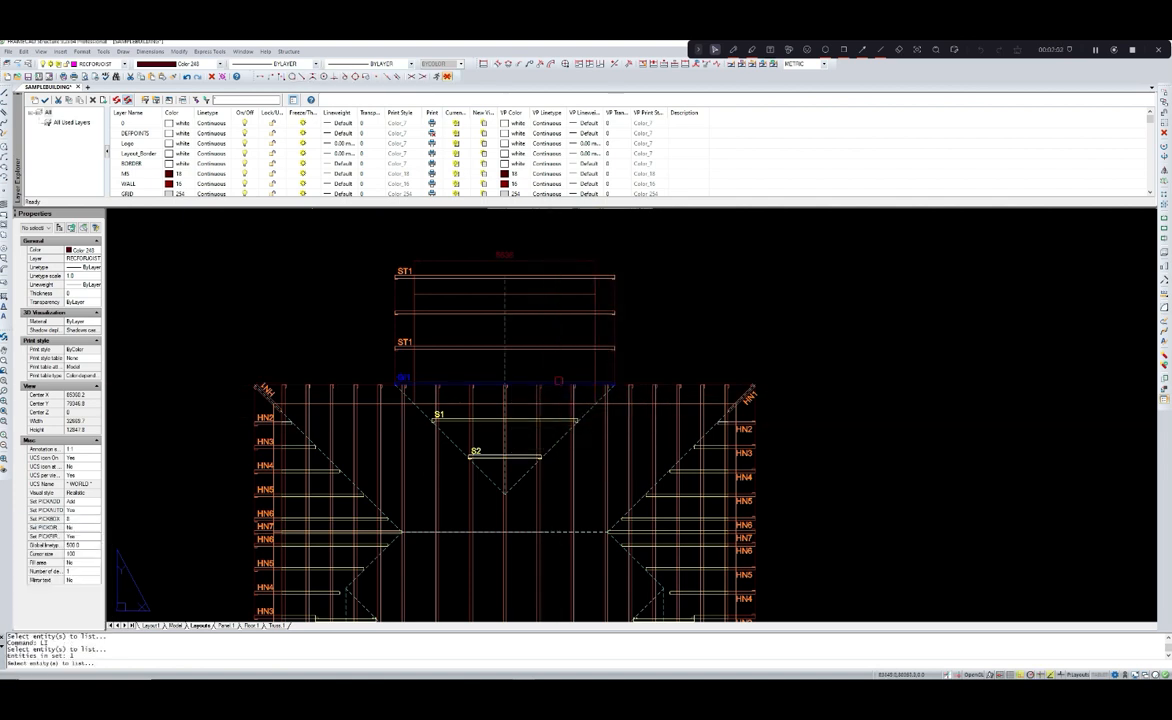
{"action": "left_click", "coordinate": [564, 349]}
{"action": "left_click", "coordinate": [565, 315]}
{"action": "left_click", "coordinate": [568, 278]}
{"action": "key", "text": "Return"}
{"action": "left_click_drag", "start_coordinate": [638, 321], "coordinate": [643, 354]}
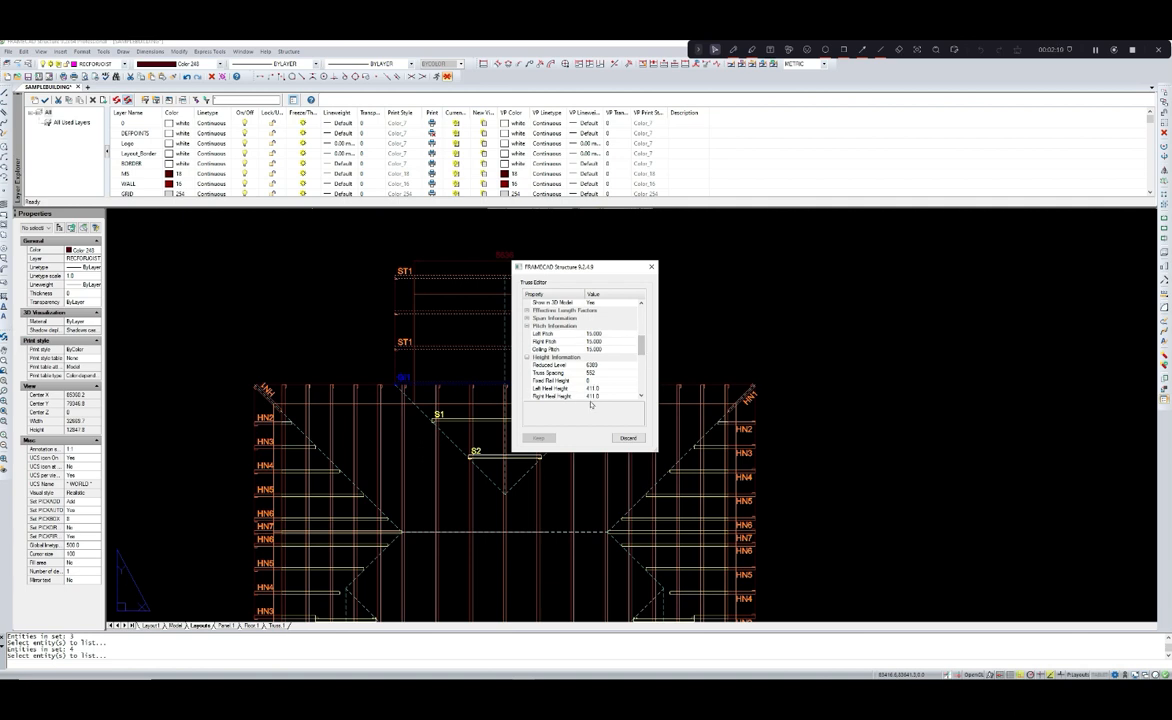
{"action": "left_click", "coordinate": [651, 266]}
- On the plan with posts P6 and P8, list beam B8 and check its Beam Top RL, closing the Beam Editor without saving
{"action": "scroll", "coordinate": [680, 305], "scroll_direction": "down", "scroll_amount": 6}
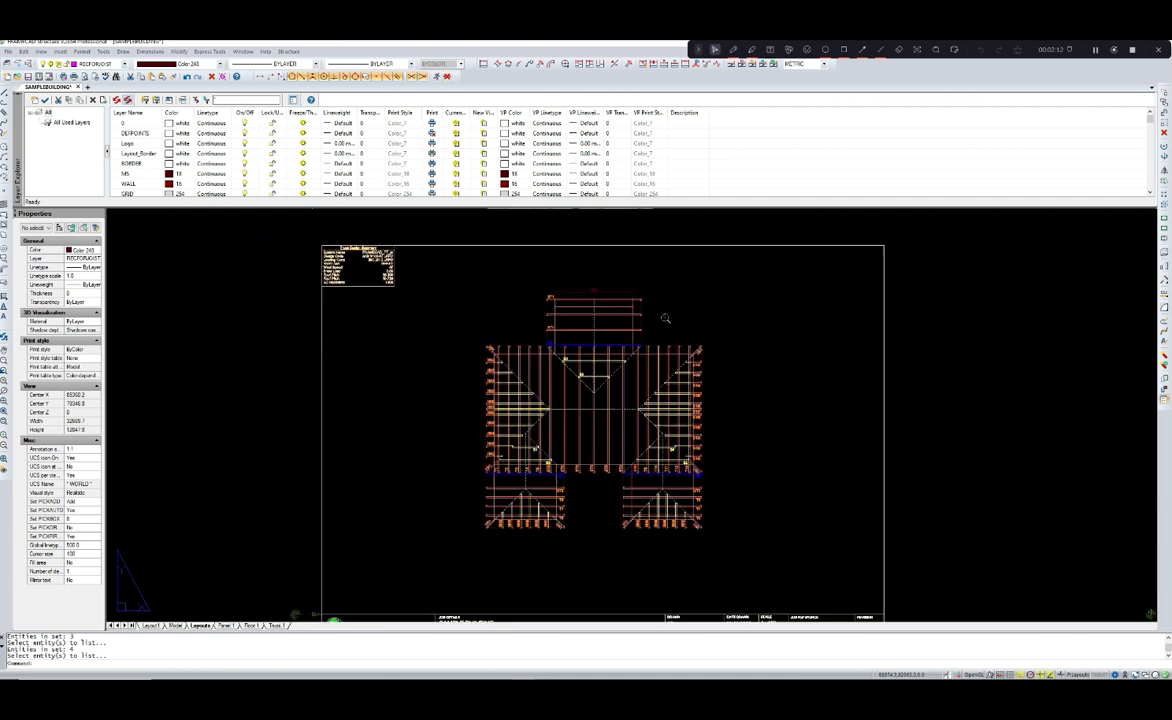
{"action": "scroll", "coordinate": [682, 309], "scroll_direction": "down", "scroll_amount": 3}
{"action": "key", "text": "Escape"}
{"action": "middle_click_drag", "start_coordinate": [552, 424], "coordinate": [573, 406]}
{"action": "middle_click_drag", "start_coordinate": [555, 487], "coordinate": [645, 380]}
{"action": "middle_click_drag", "start_coordinate": [490, 471], "coordinate": [608, 397]}
{"action": "scroll", "coordinate": [580, 474], "scroll_direction": "up", "scroll_amount": 8}
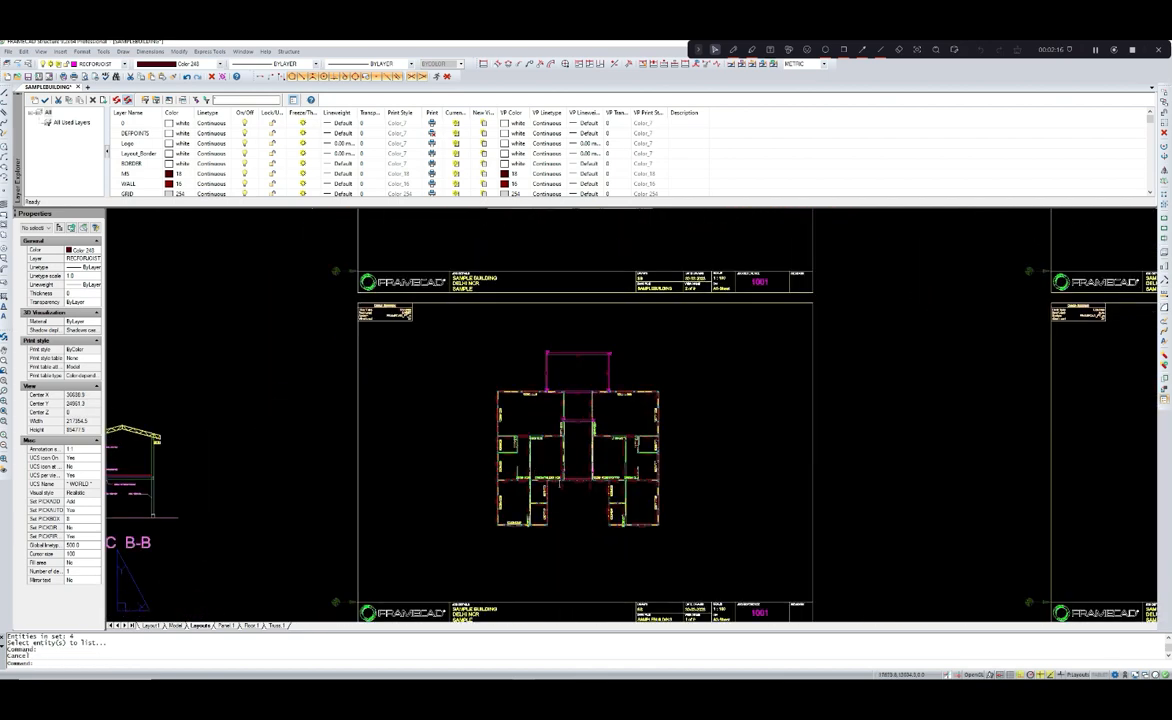
{"action": "scroll", "coordinate": [588, 486], "scroll_direction": "up", "scroll_amount": 5}
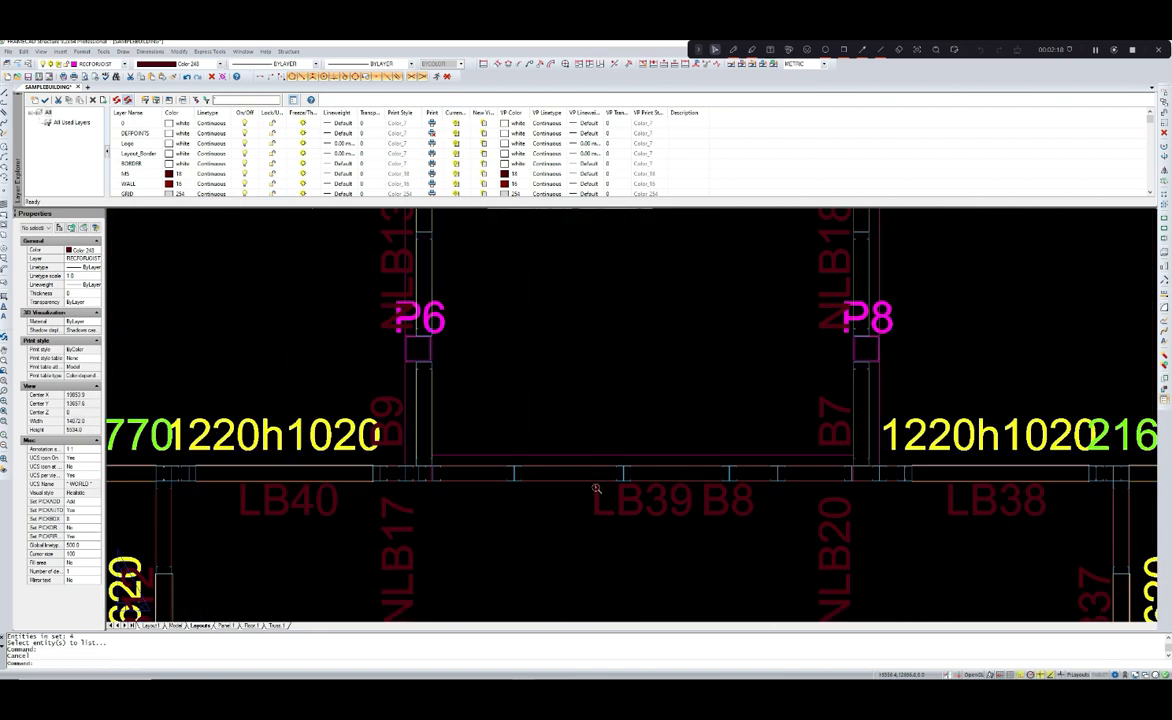
{"action": "scroll", "coordinate": [594, 487], "scroll_direction": "down", "scroll_amount": 4}
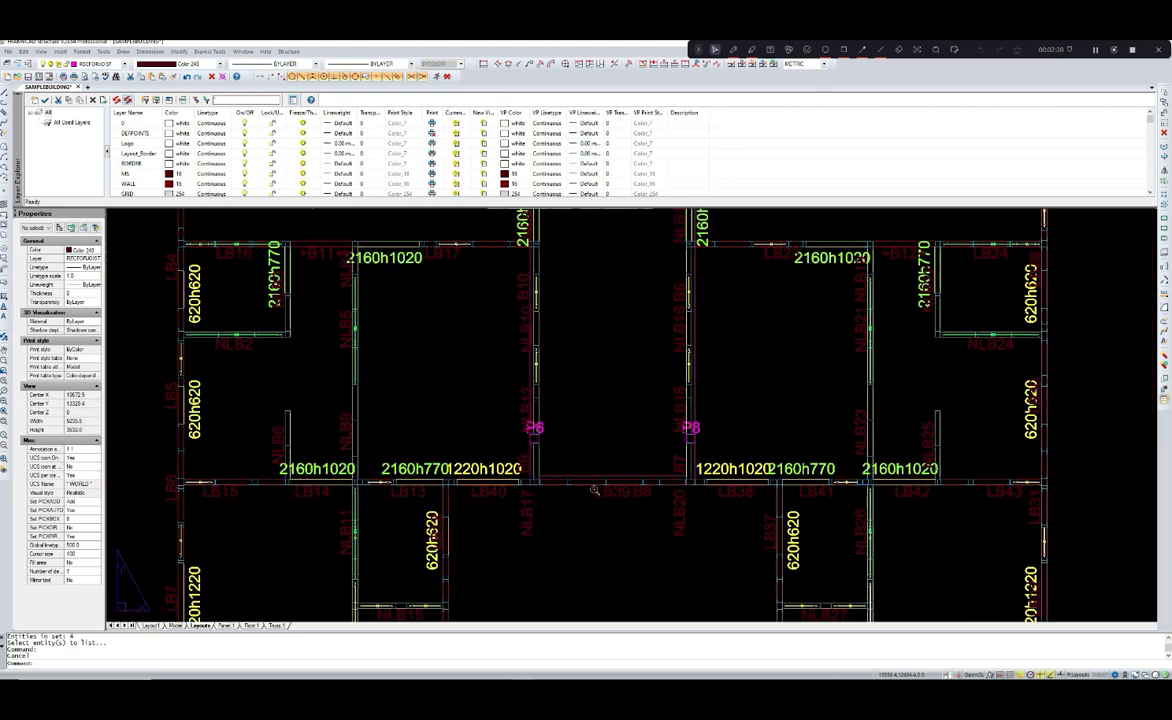
{"action": "scroll", "coordinate": [573, 516], "scroll_direction": "up", "scroll_amount": 3}
{"action": "type", "text": "LI"}
{"action": "key", "text": "Return"}
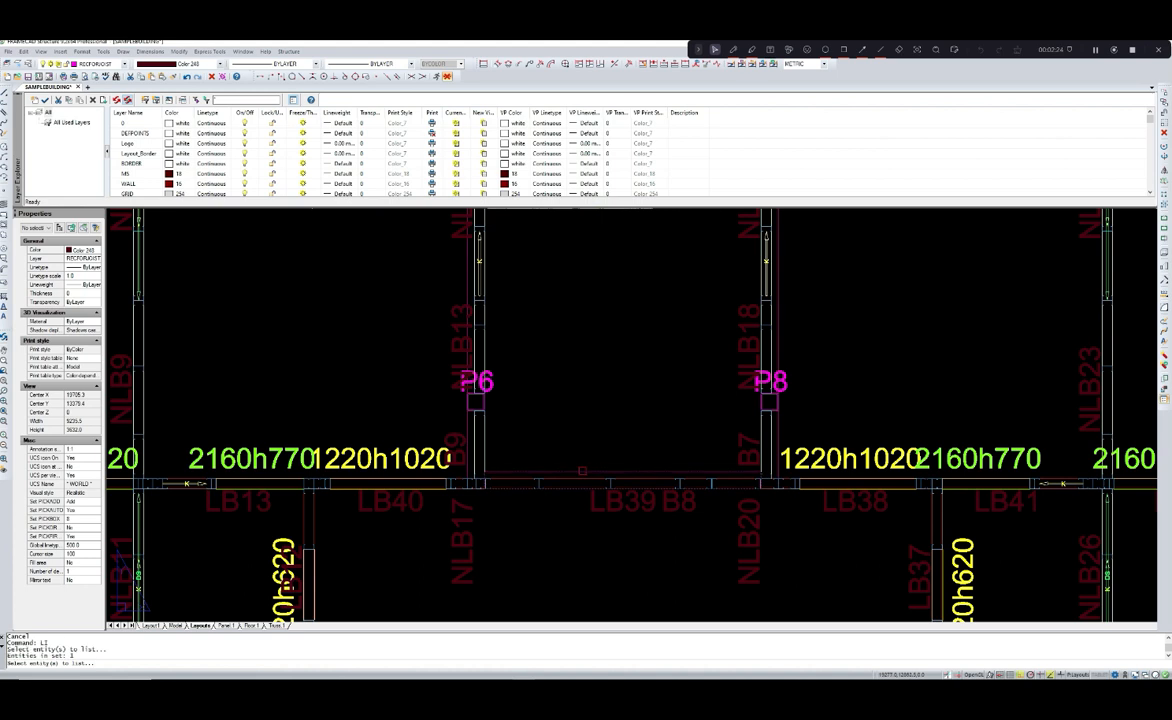
{"action": "double_click", "coordinate": [513, 480]}
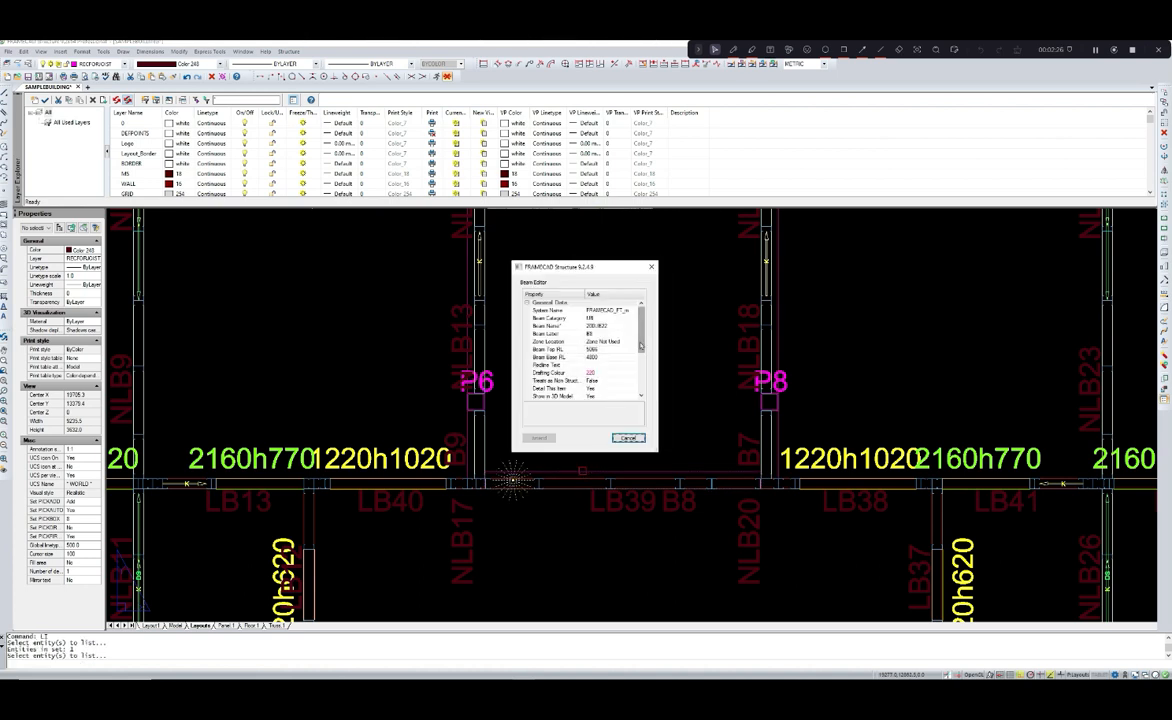
{"action": "scroll", "coordinate": [642, 342], "scroll_direction": "down", "scroll_amount": 1}
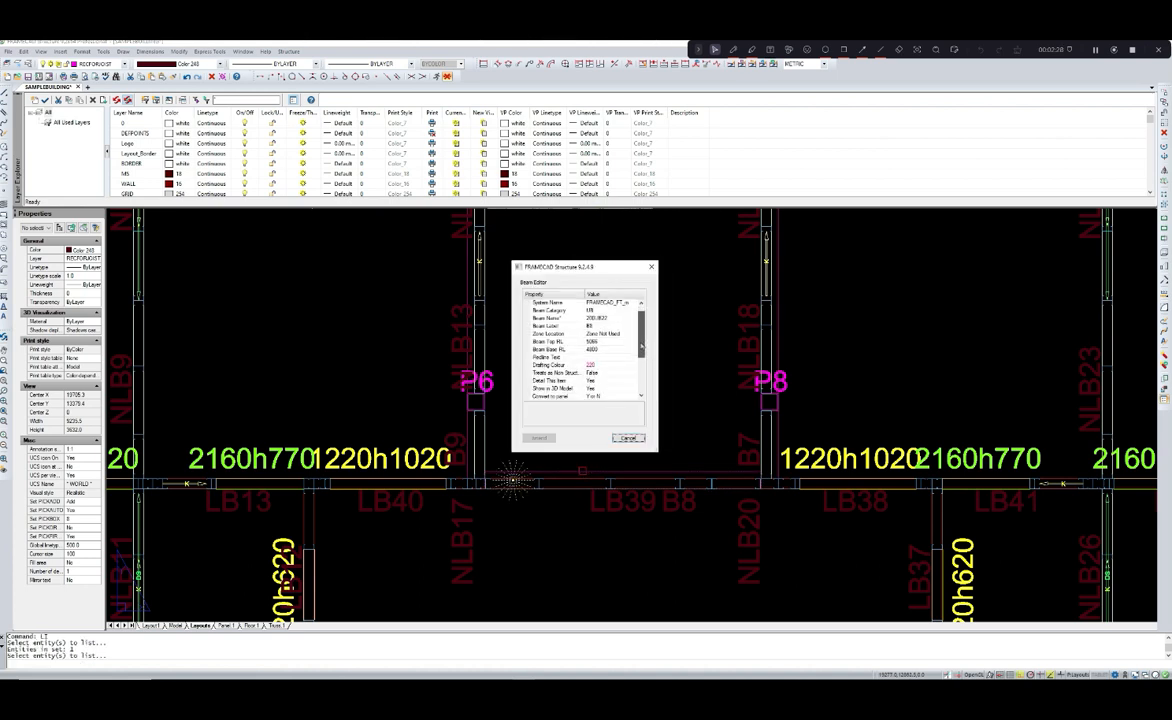
{"action": "left_click_drag", "start_coordinate": [642, 347], "coordinate": [642, 351]}
{"action": "left_click", "coordinate": [651, 267]}
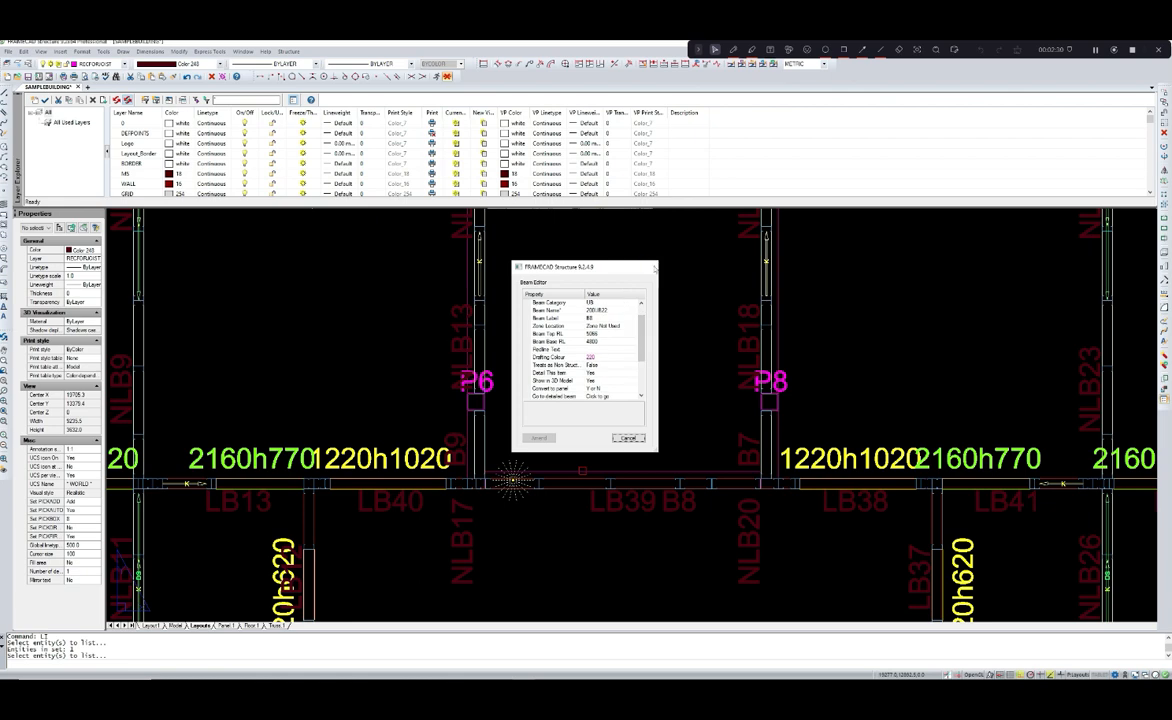
- Examine beam B110 between posts P107 and P108 on the neighbouring plan, and return to the plan with posts P6 and P8
{"action": "scroll", "coordinate": [644, 293], "scroll_direction": "down", "scroll_amount": 8}
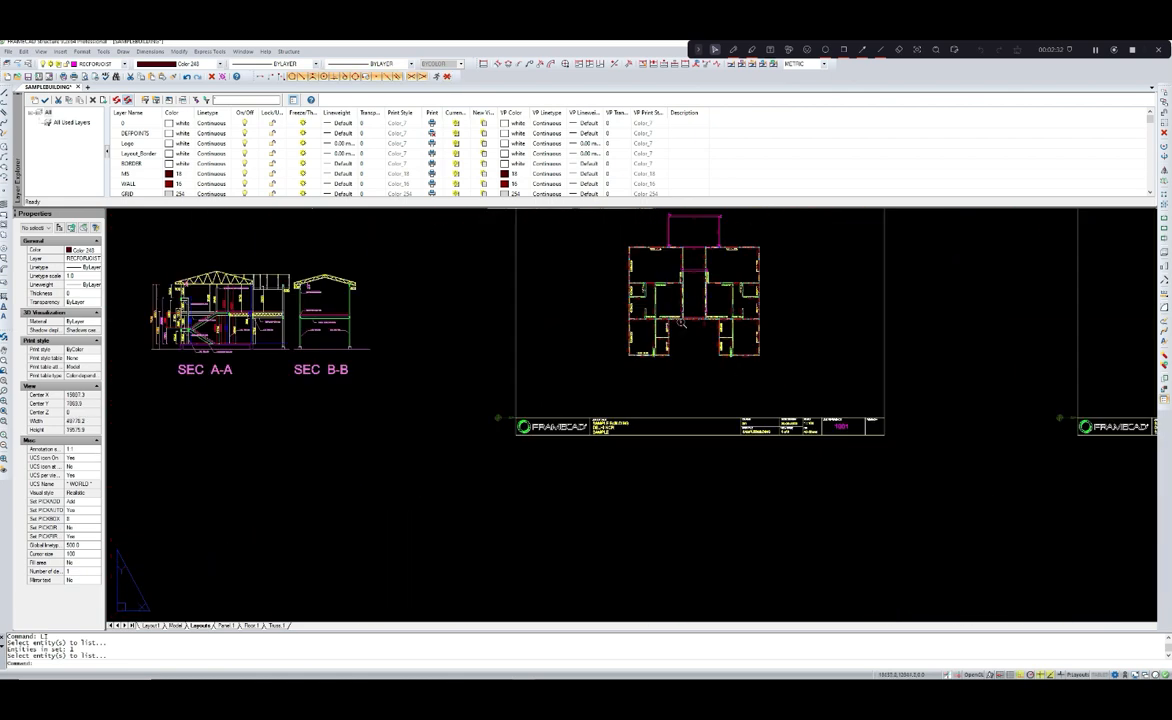
{"action": "middle_click_drag", "start_coordinate": [612, 372], "coordinate": [773, 381]}
{"action": "scroll", "coordinate": [567, 369], "scroll_direction": "down", "scroll_amount": 2}
{"action": "middle_click_drag", "start_coordinate": [697, 369], "coordinate": [584, 399]}
{"action": "middle_click_drag", "start_coordinate": [879, 405], "coordinate": [867, 407]}
{"action": "scroll", "coordinate": [1045, 385], "scroll_direction": "up", "scroll_amount": 10}
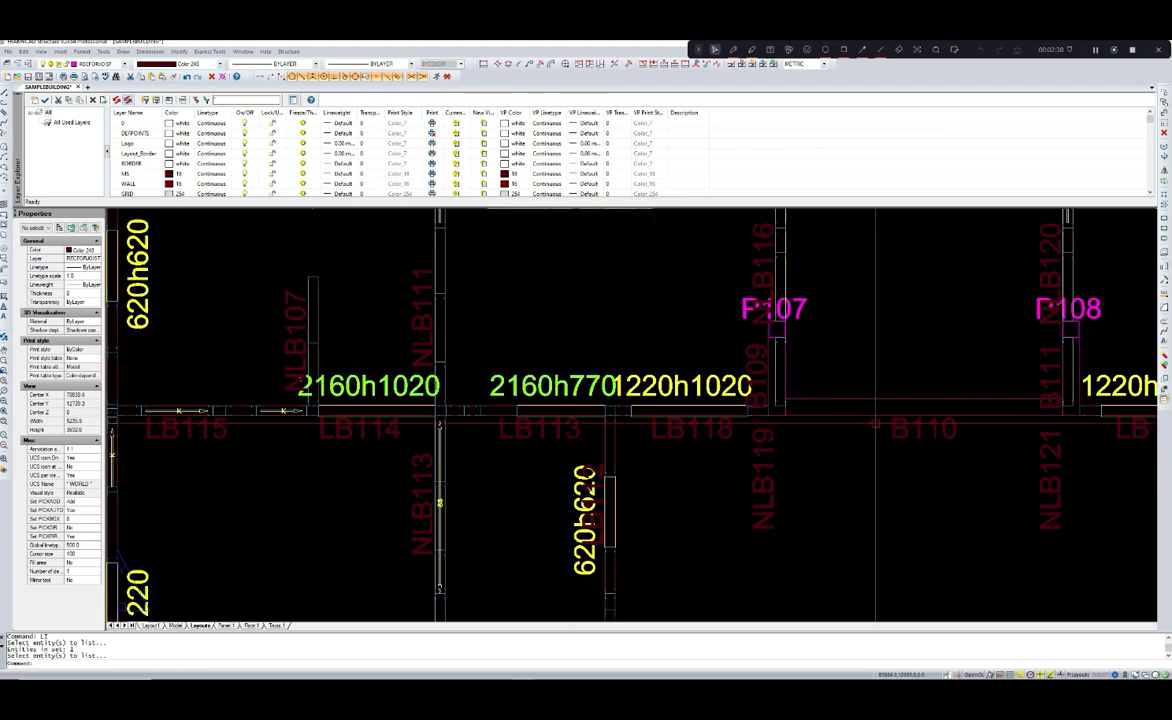
{"action": "scroll", "coordinate": [875, 424], "scroll_direction": "down", "scroll_amount": 5}
{"action": "scroll", "coordinate": [803, 425], "scroll_direction": "down", "scroll_amount": 2}
{"action": "middle_click_drag", "start_coordinate": [612, 423], "coordinate": [892, 348]}
{"action": "middle_click_drag", "start_coordinate": [460, 401], "coordinate": [622, 409]}
{"action": "scroll", "coordinate": [432, 368], "scroll_direction": "up", "scroll_amount": 8}
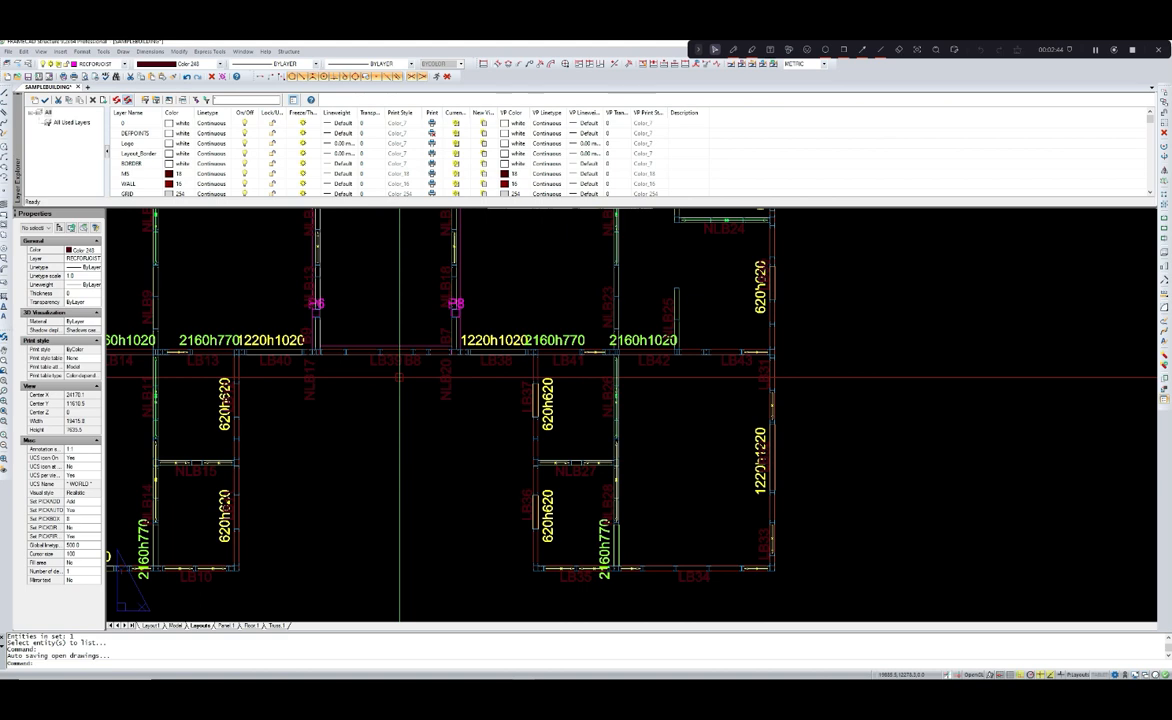
{"action": "middle_click_drag", "start_coordinate": [400, 378], "coordinate": [516, 435]}
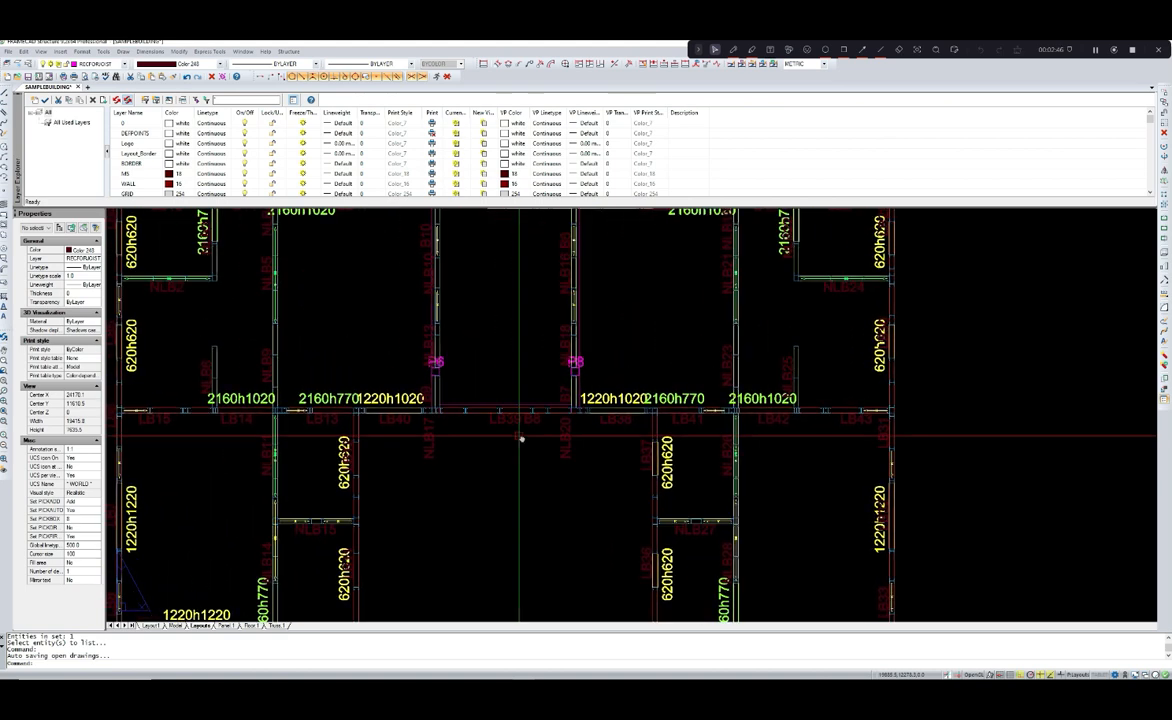
- List beam B8 between posts P6 and P8 again to recheck its top and base RL, closing the Beam Editor without saving
{"action": "type", "text": "li"}
{"action": "key", "text": "Return"}
{"action": "left_click", "coordinate": [505, 401]}
{"action": "key", "text": "Return"}
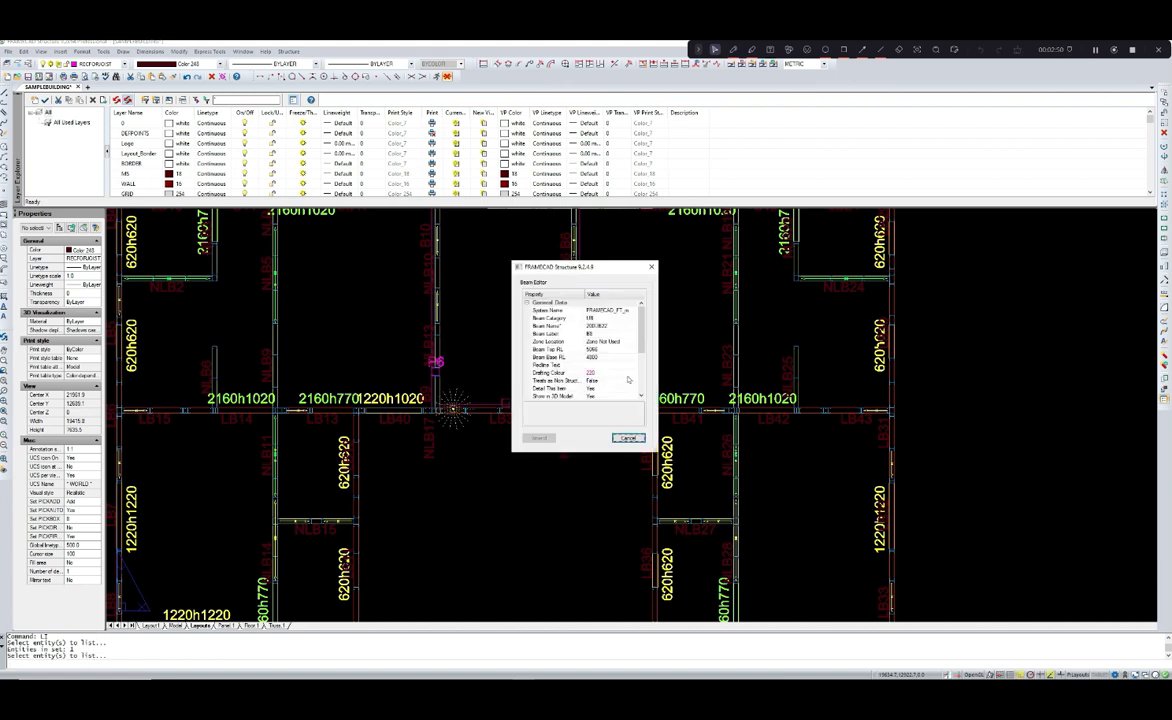
{"action": "left_click", "coordinate": [651, 268]}
- List beam B9 beside post P6 and check its Beam Top RL and Beam Base RL, closing the Beam Editor without saving
{"action": "scroll", "coordinate": [359, 383], "scroll_direction": "up", "scroll_amount": 3}
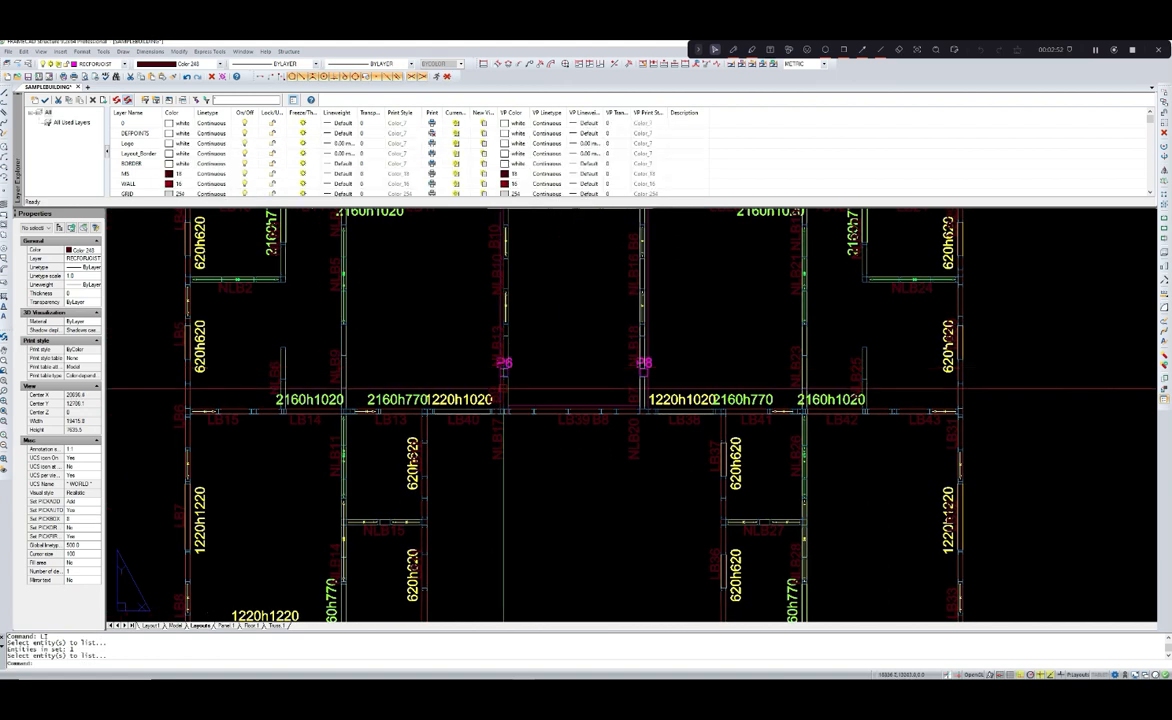
{"action": "type", "text": "LI"}
{"action": "key", "text": "Return"}
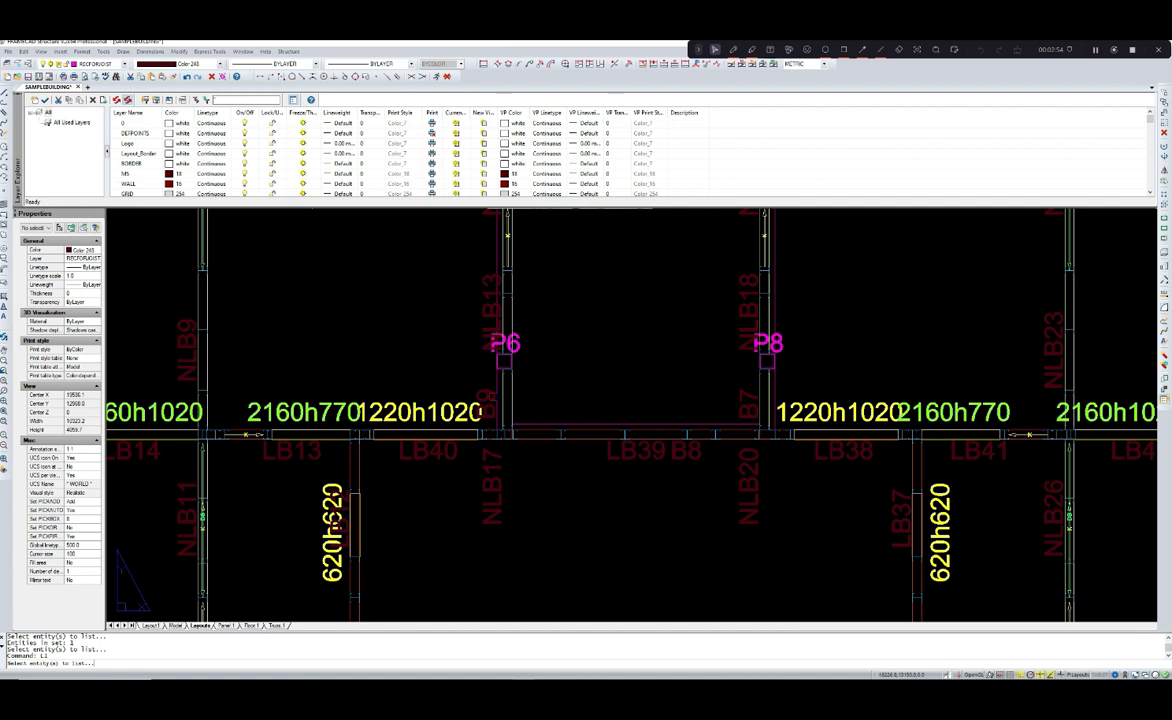
{"action": "left_click", "coordinate": [336, 518]}
{"action": "key", "text": "Escape"}
{"action": "type", "text": "LI"}
{"action": "key", "text": "Return"}
{"action": "left_click", "coordinate": [336, 518]}
{"action": "double_click", "coordinate": [500, 386]}
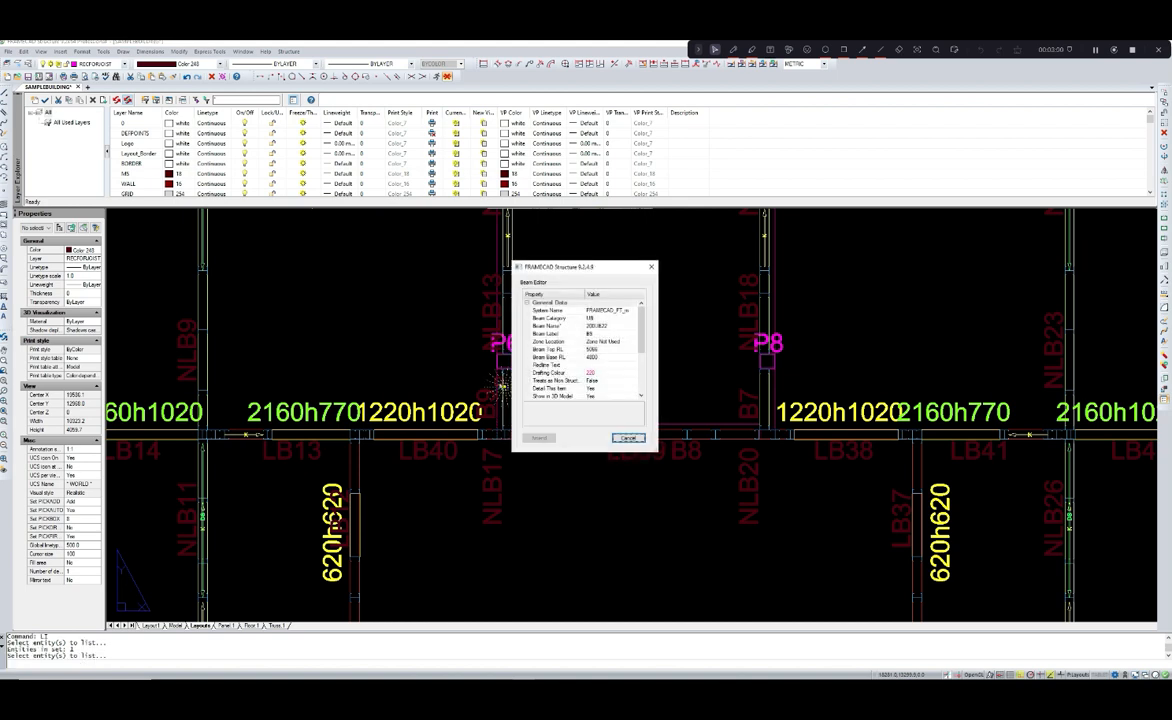
{"action": "key", "text": "Escape"}
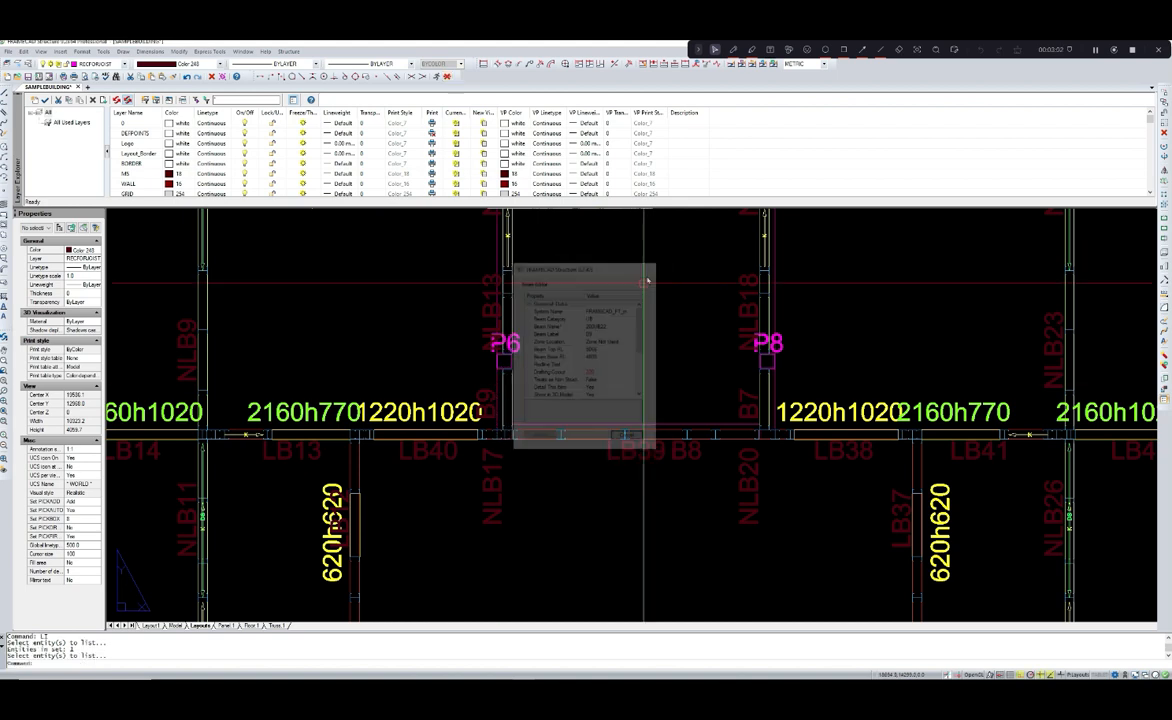
- Examine the stair landing beam and its level dimensions in section A-A
{"action": "scroll", "coordinate": [590, 300], "scroll_direction": "down", "scroll_amount": 3}
{"action": "scroll", "coordinate": [588, 410], "scroll_direction": "down", "scroll_amount": 4}
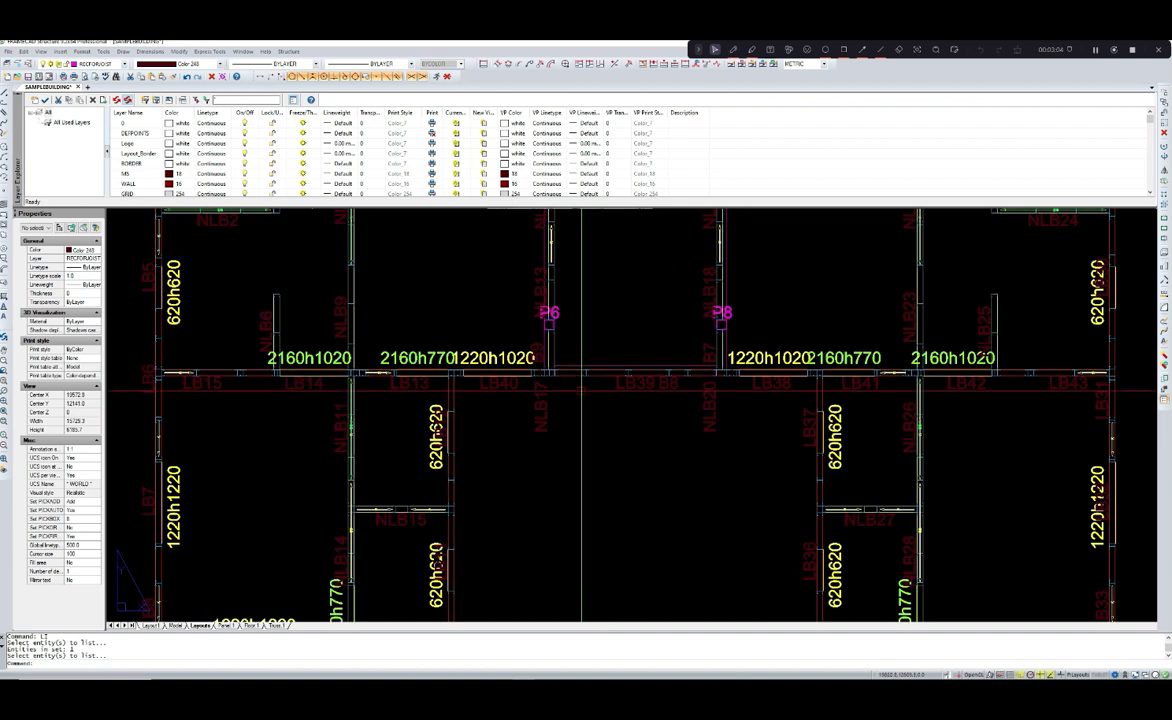
{"action": "scroll", "coordinate": [588, 410], "scroll_direction": "down", "scroll_amount": 3}
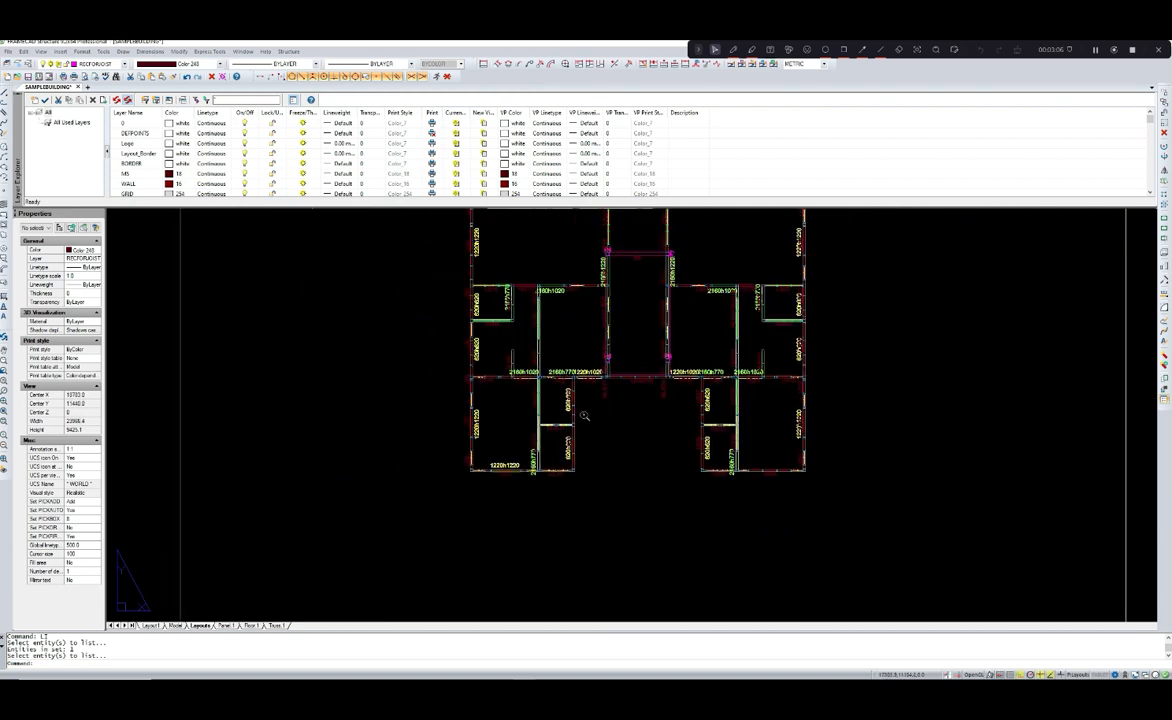
{"action": "scroll", "coordinate": [605, 388], "scroll_direction": "up", "scroll_amount": 1}
{"action": "scroll", "coordinate": [577, 408], "scroll_direction": "down", "scroll_amount": 4}
{"action": "scroll", "coordinate": [480, 450], "scroll_direction": "up", "scroll_amount": 1}
{"action": "middle_click_drag", "start_coordinate": [472, 450], "coordinate": [658, 390]}
{"action": "middle_click_drag", "start_coordinate": [465, 398], "coordinate": [779, 434]}
{"action": "scroll", "coordinate": [319, 350], "scroll_direction": "up", "scroll_amount": 6}
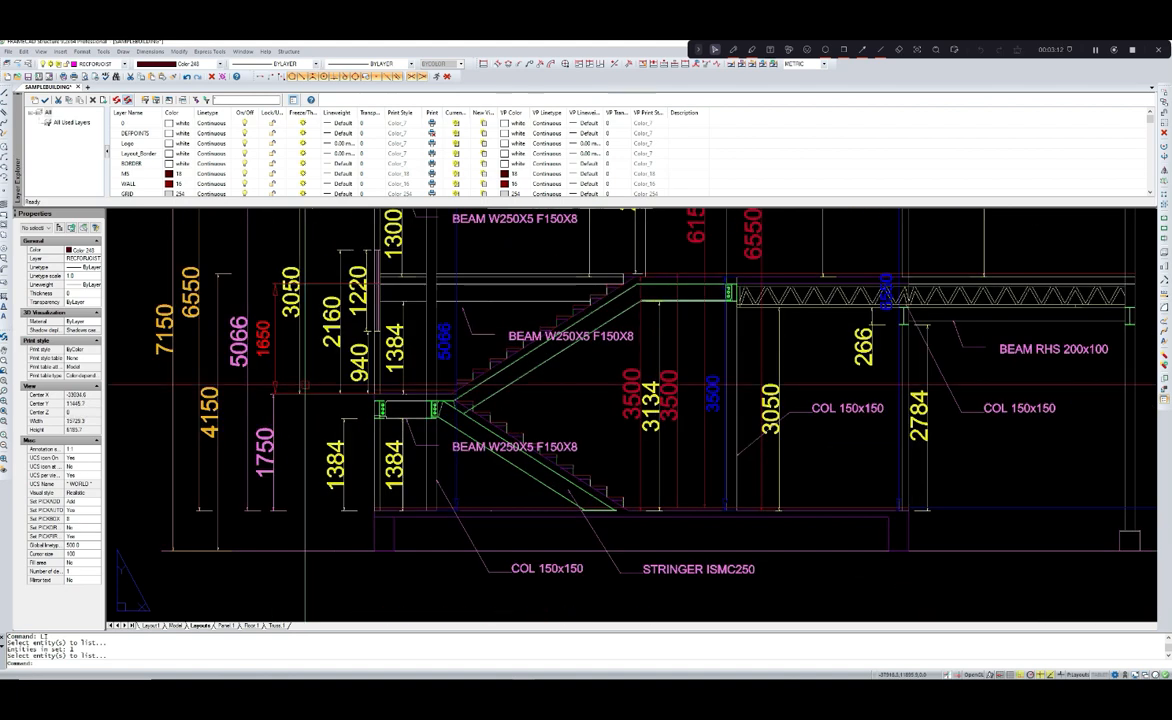
{"action": "scroll", "coordinate": [358, 418], "scroll_direction": "up", "scroll_amount": 1}
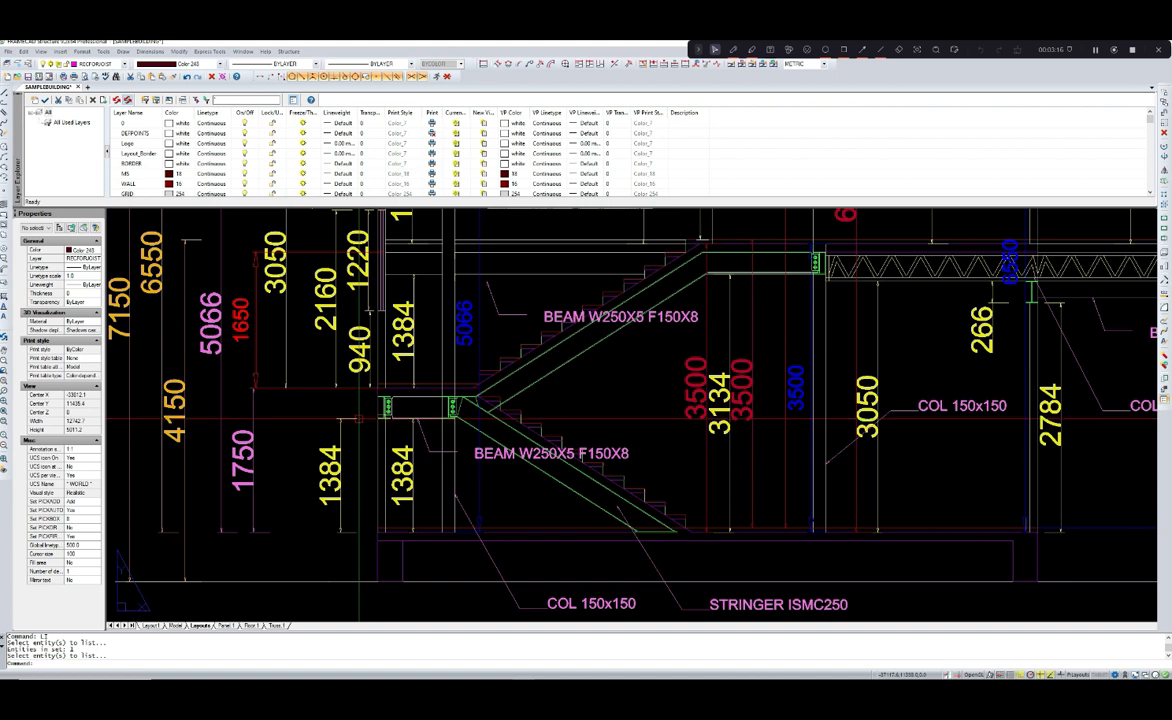
{"action": "scroll", "coordinate": [358, 418], "scroll_direction": "down", "scroll_amount": 1}
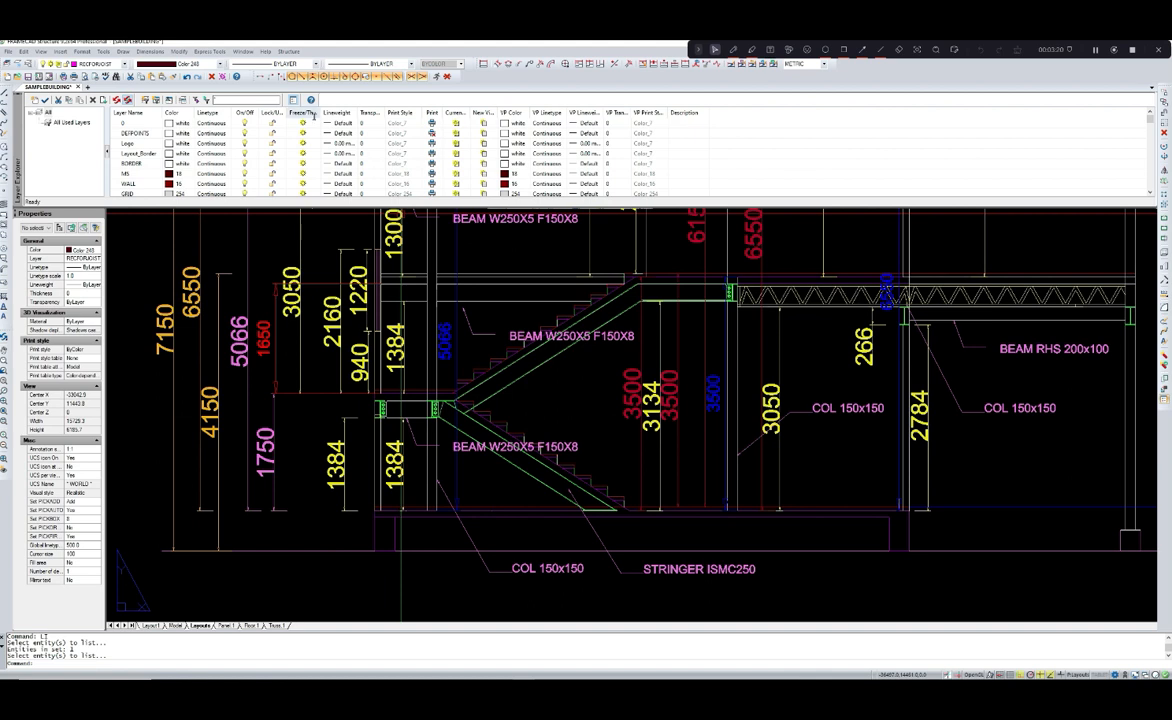
- Add a vertical linear dimension in section A-A from the ground floor line up to the top of the stair landing beam
{"action": "type", "text": "dli"}
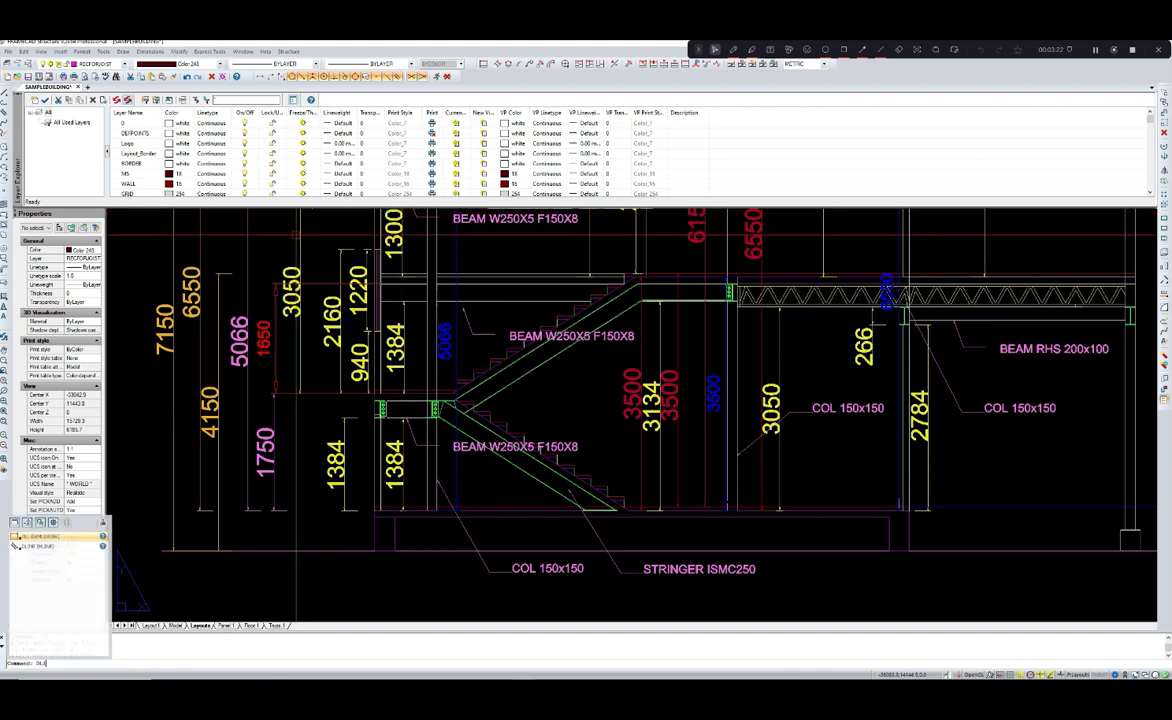
{"action": "key", "text": "Return"}
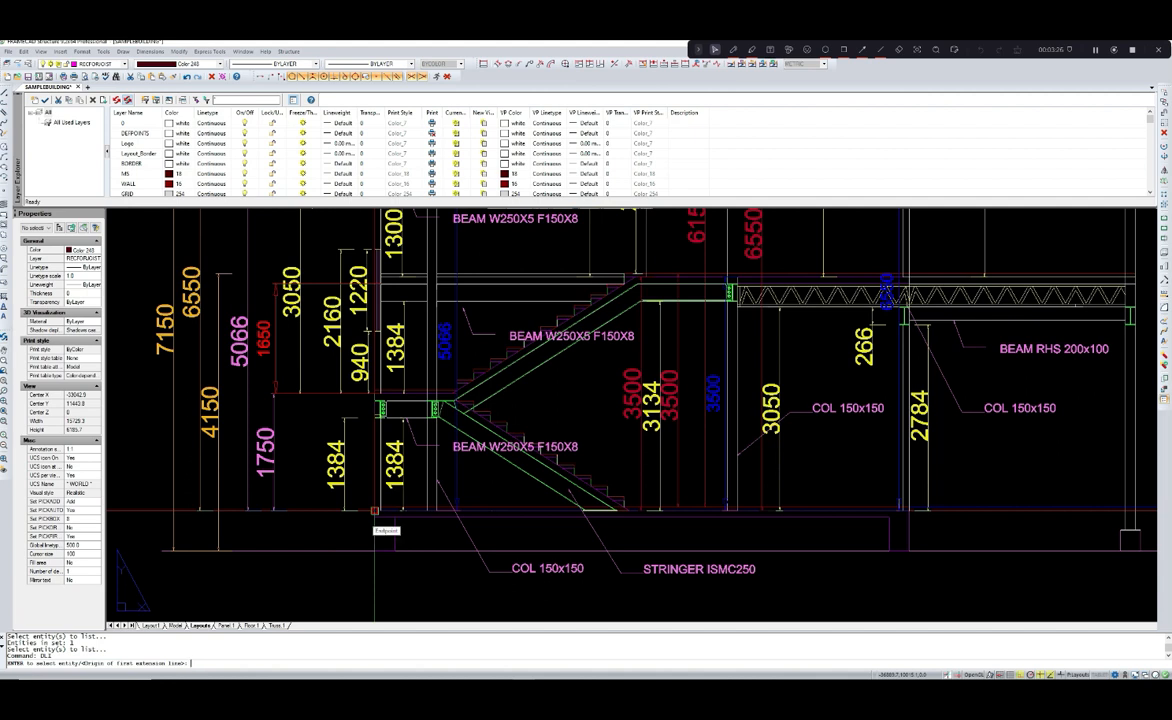
{"action": "left_click", "coordinate": [374, 511]}
{"action": "scroll", "coordinate": [372, 398], "scroll_direction": "up", "scroll_amount": 7}
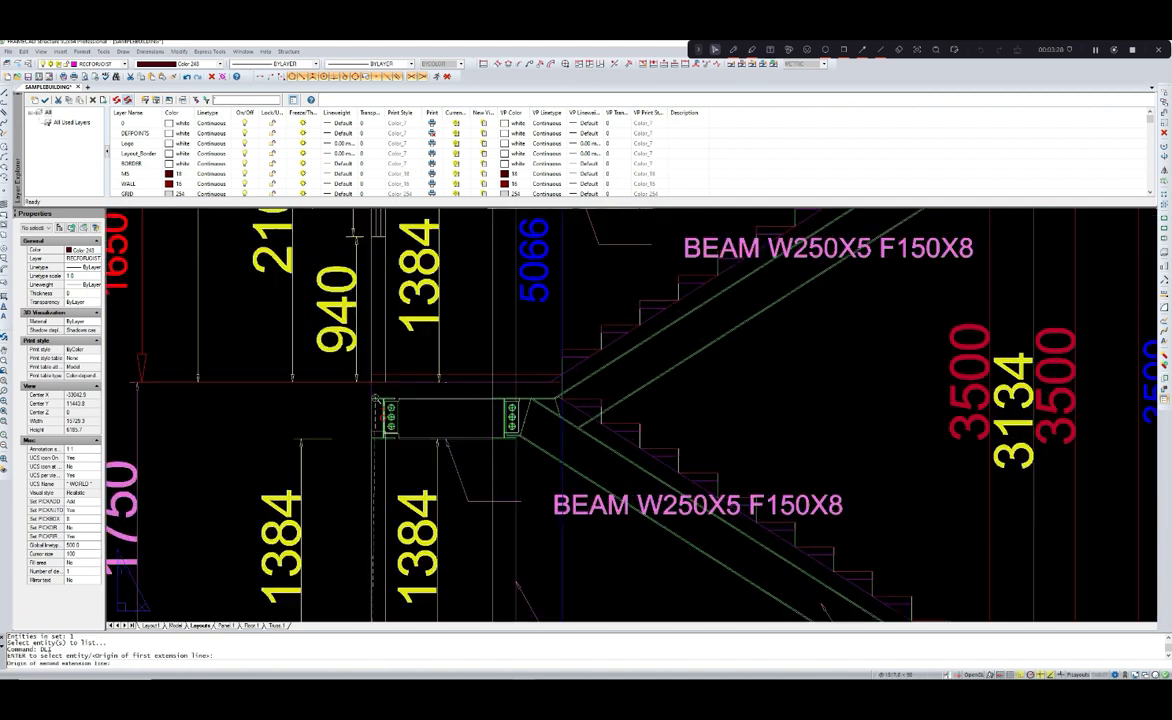
{"action": "left_click", "coordinate": [370, 398]}
{"action": "scroll", "coordinate": [370, 398], "scroll_direction": "down", "scroll_amount": 5}
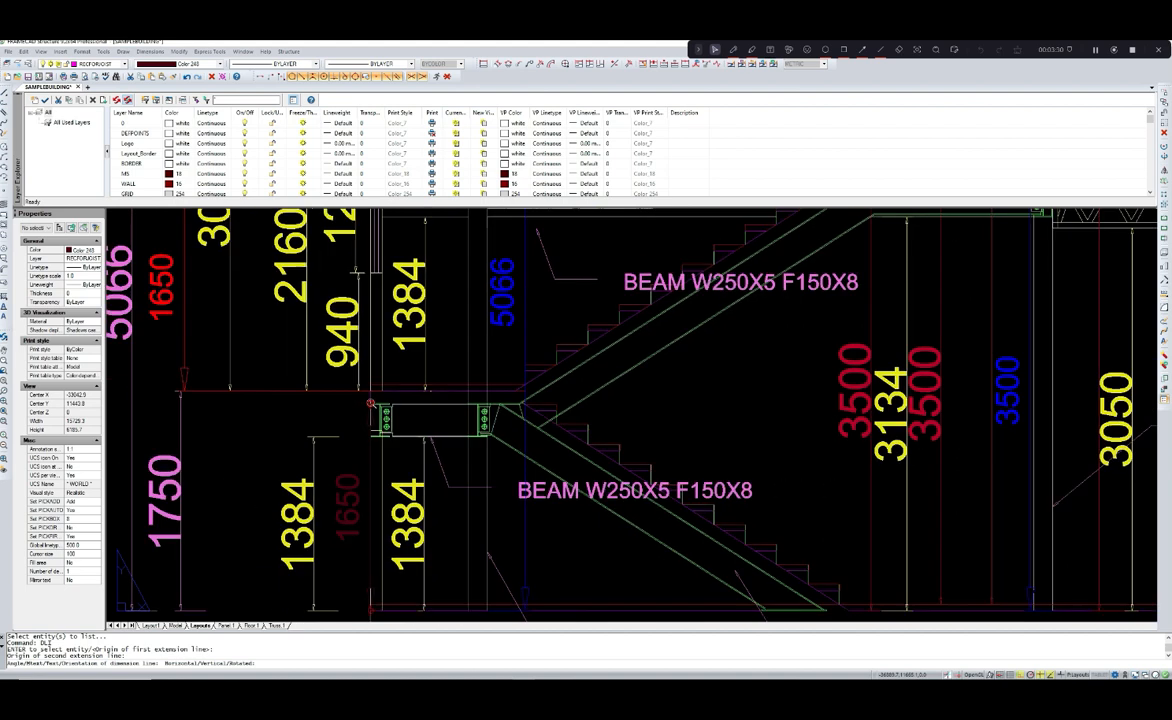
{"action": "left_click", "coordinate": [354, 407]}
- List stair landing beams B7, B8 and B9 together, set Beam Top RL to 1650 and Beam Base RL to 1384, and amend them
{"action": "scroll", "coordinate": [362, 438], "scroll_direction": "down", "scroll_amount": 3}
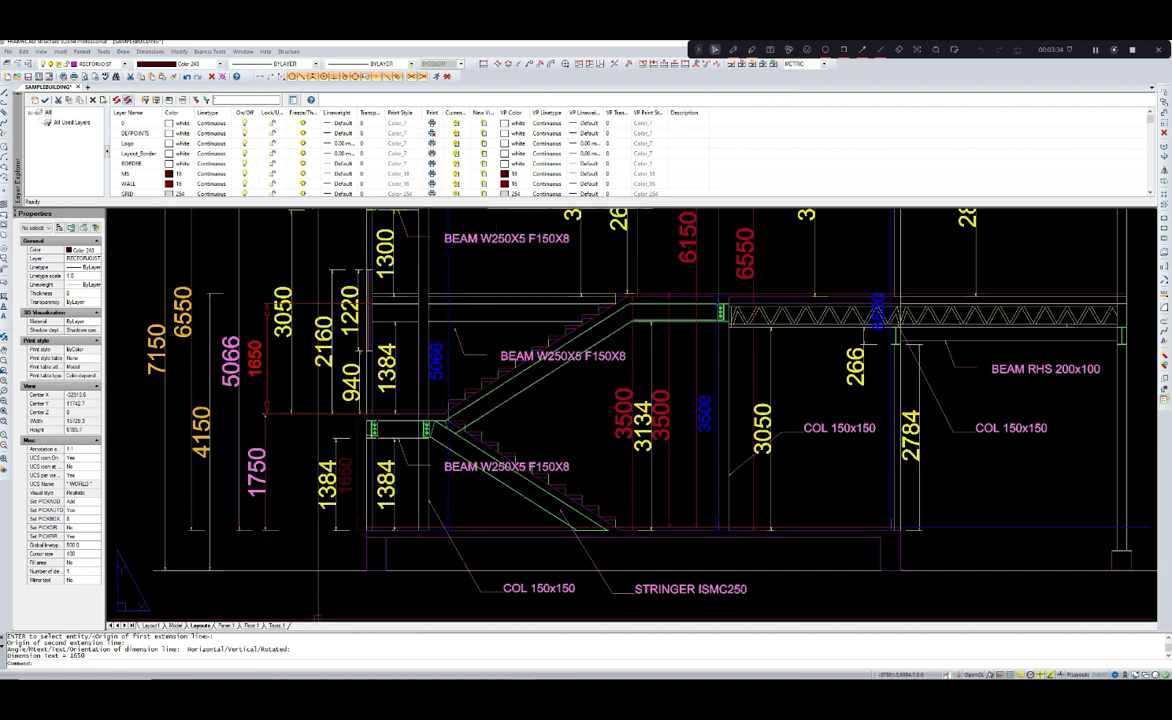
{"action": "scroll", "coordinate": [265, 413], "scroll_direction": "down", "scroll_amount": 6}
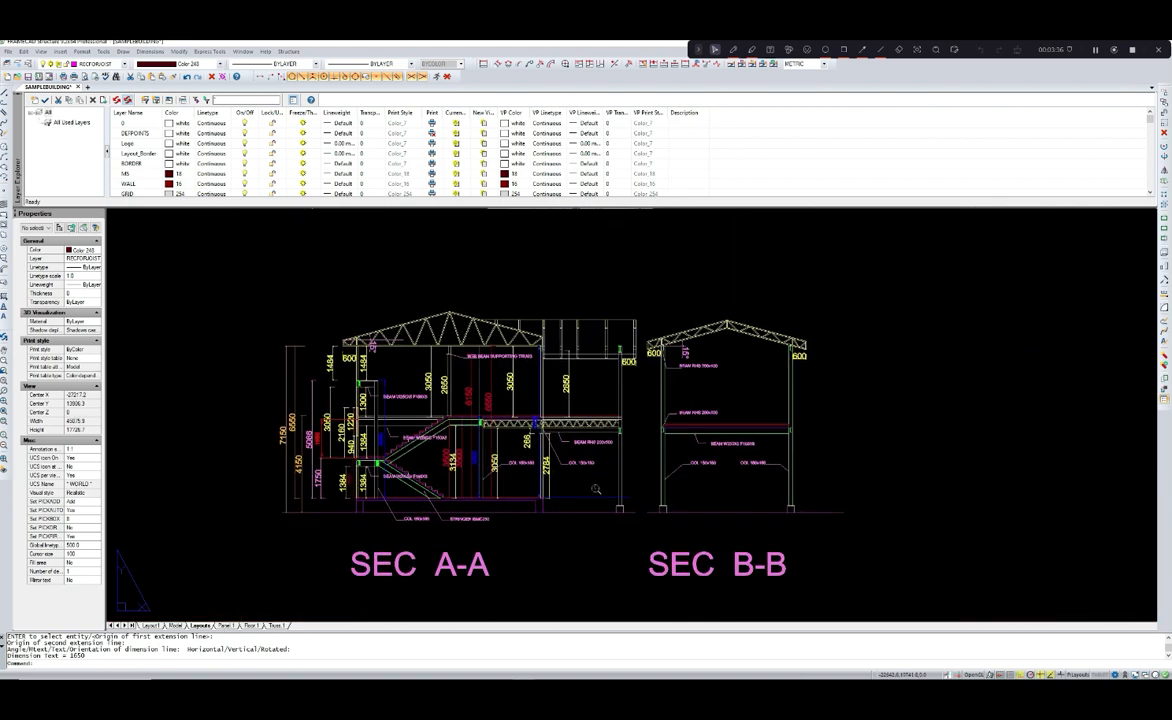
{"action": "scroll", "coordinate": [680, 495], "scroll_direction": "up", "scroll_amount": 10}
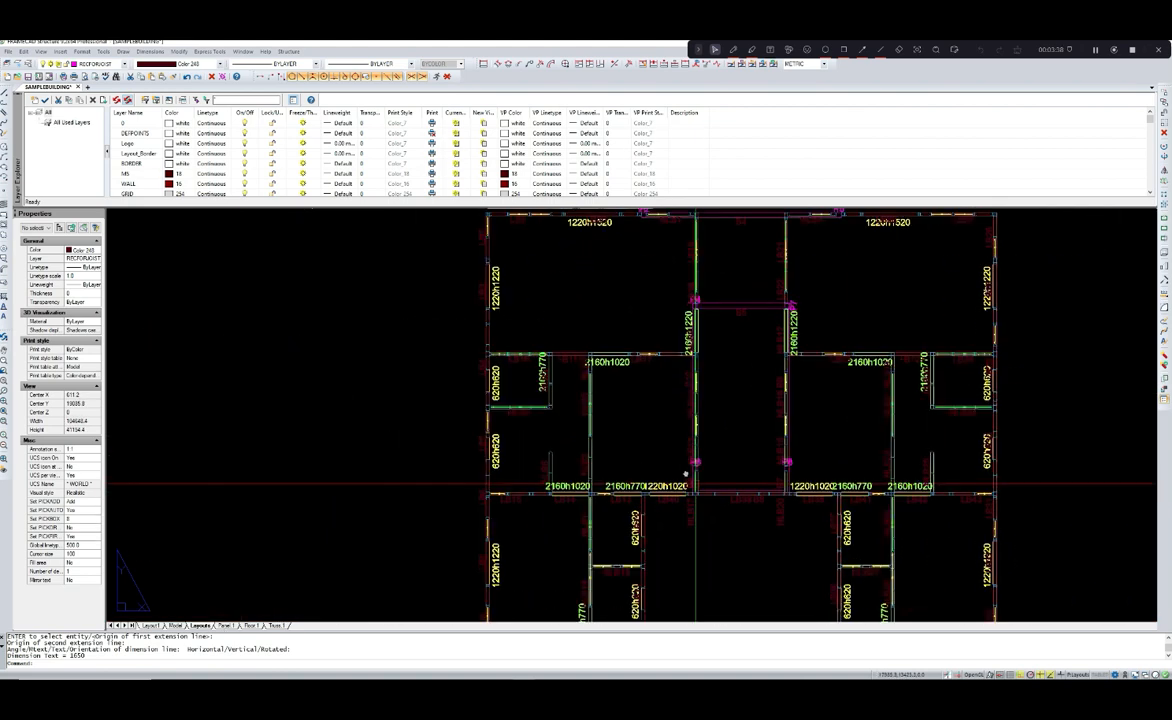
{"action": "key", "text": "Escape"}
{"action": "type", "text": "LI"}
{"action": "key", "text": "Return"}
{"action": "left_click", "coordinate": [705, 531]}
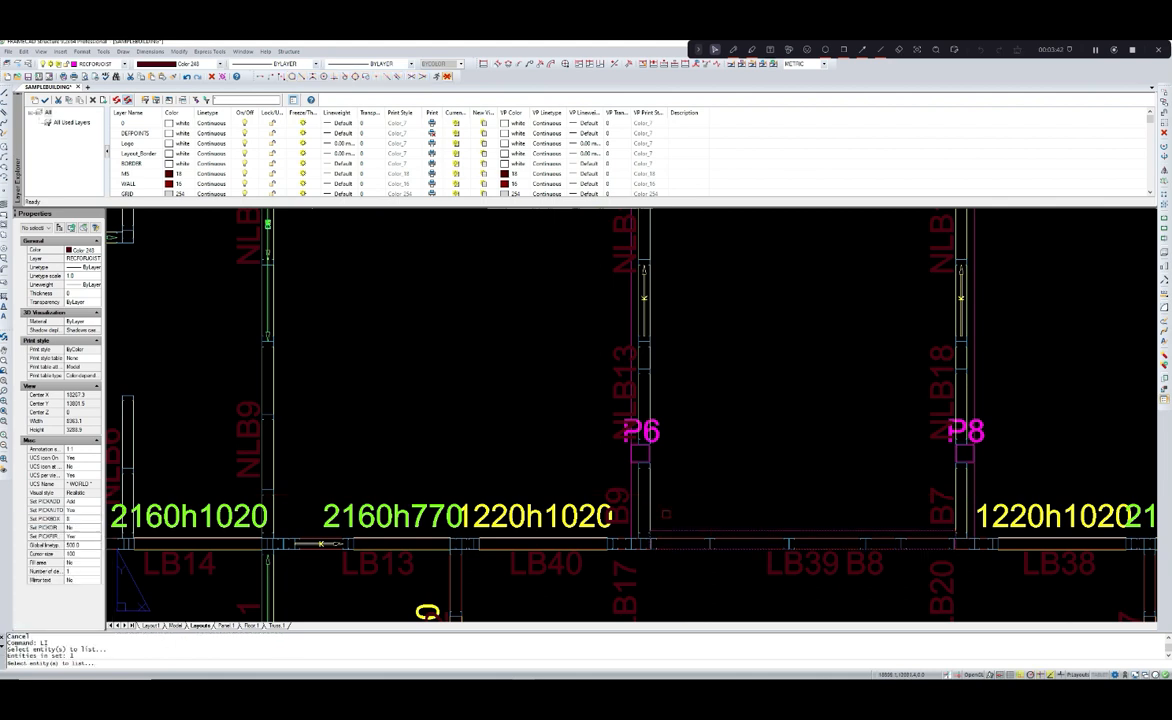
{"action": "left_click", "coordinate": [632, 492]}
{"action": "left_click", "coordinate": [966, 482]}
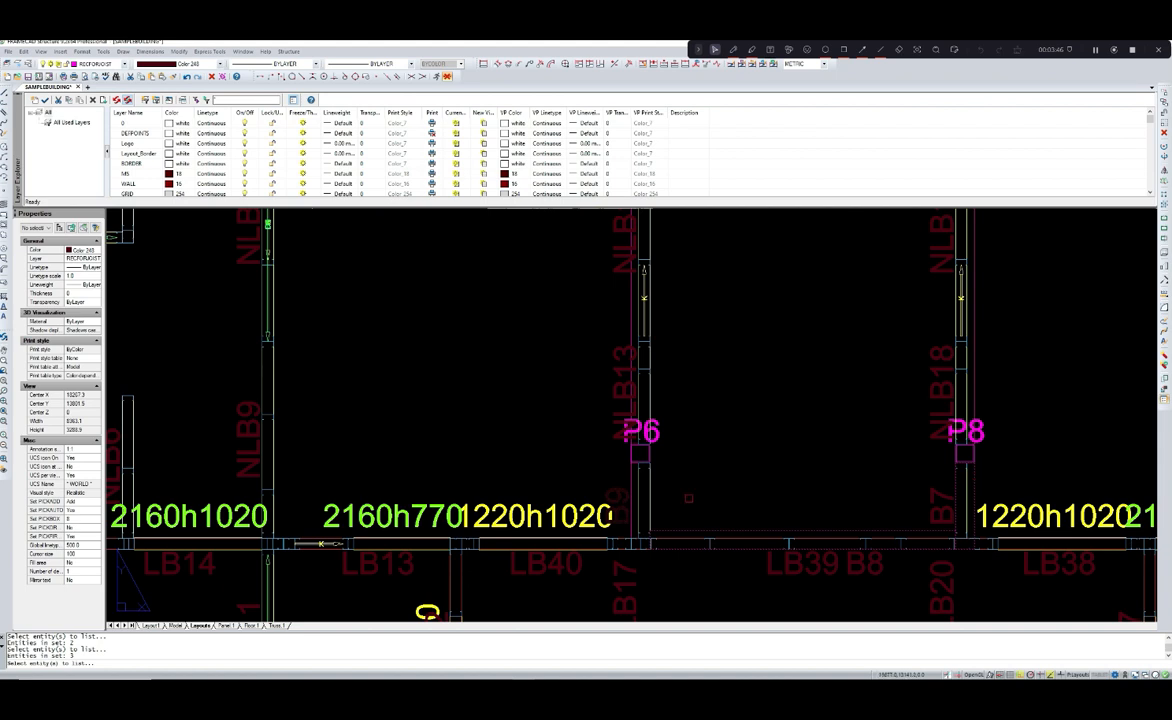
{"action": "key", "text": "Return"}
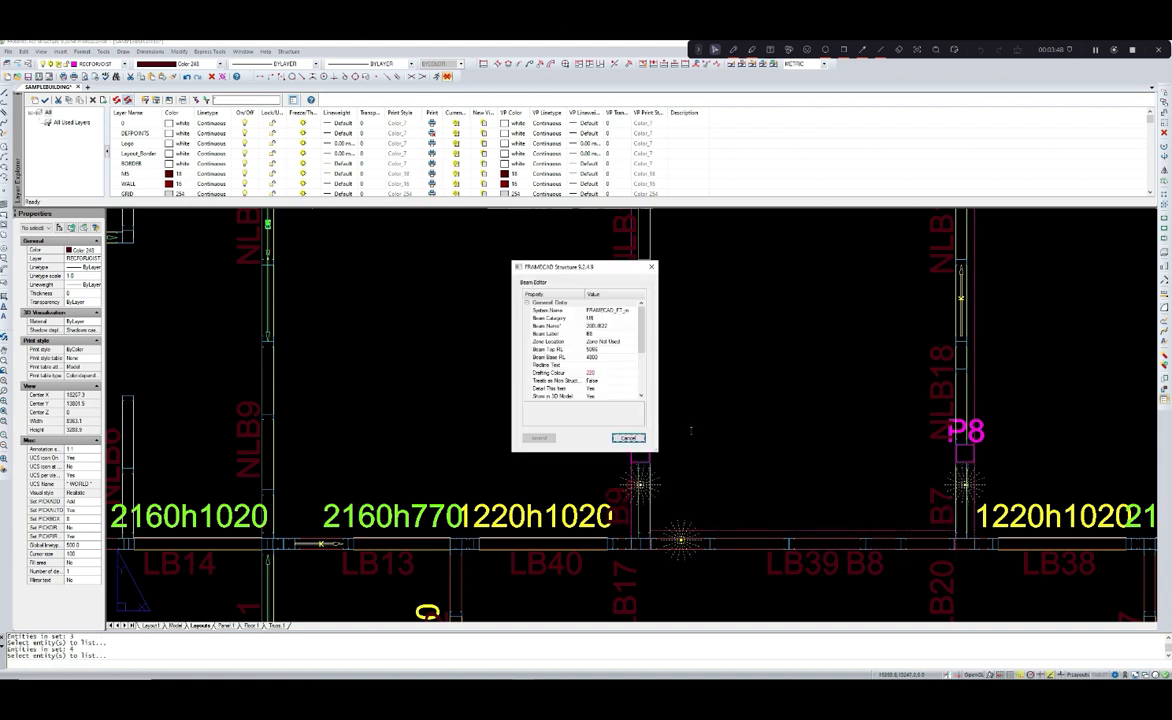
{"action": "left_click", "coordinate": [550, 349]}
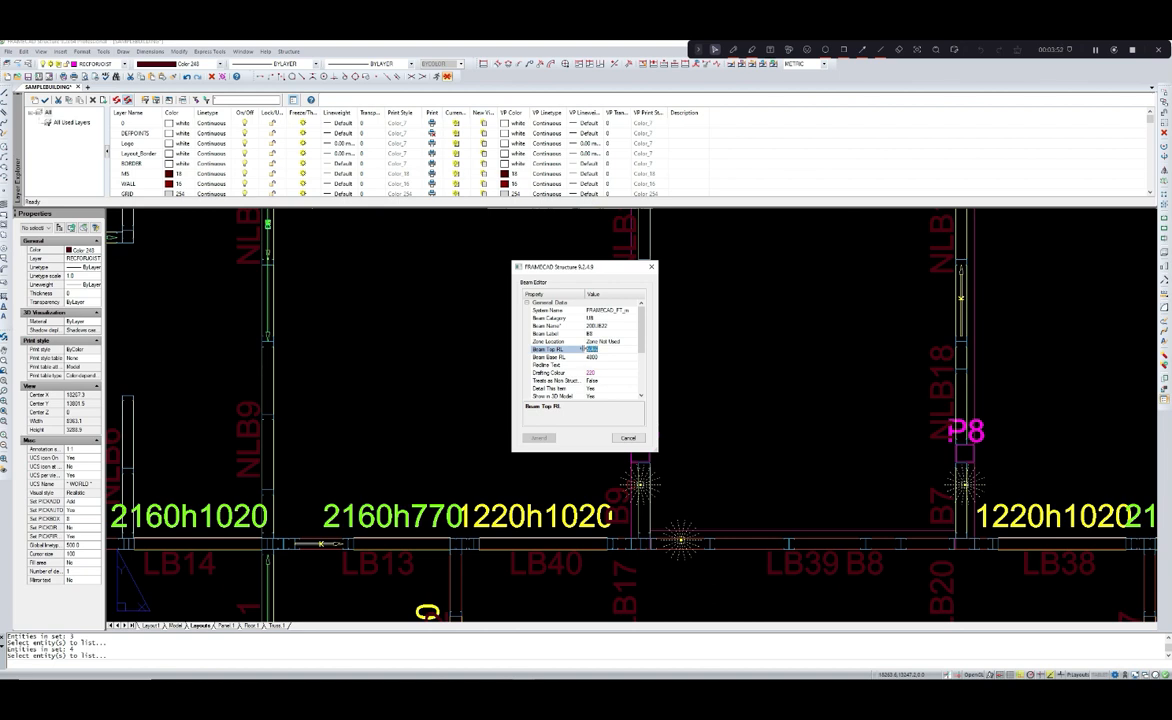
{"action": "left_click", "coordinate": [603, 358]}
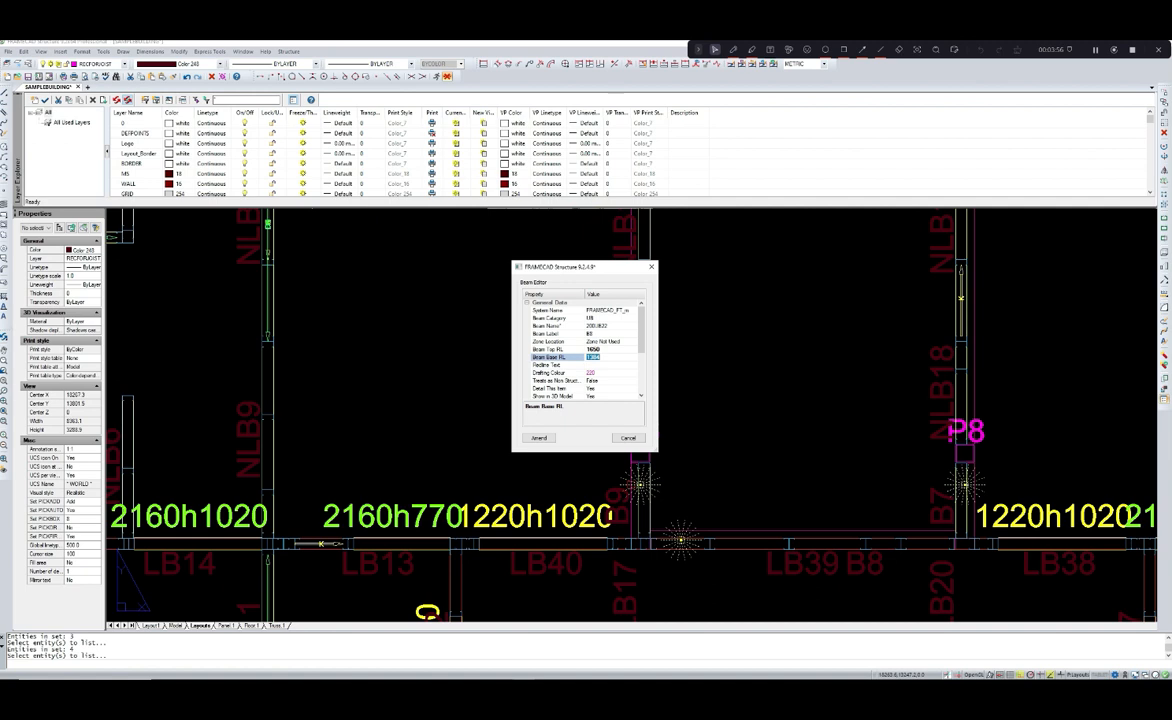
{"action": "left_click", "coordinate": [618, 367]}
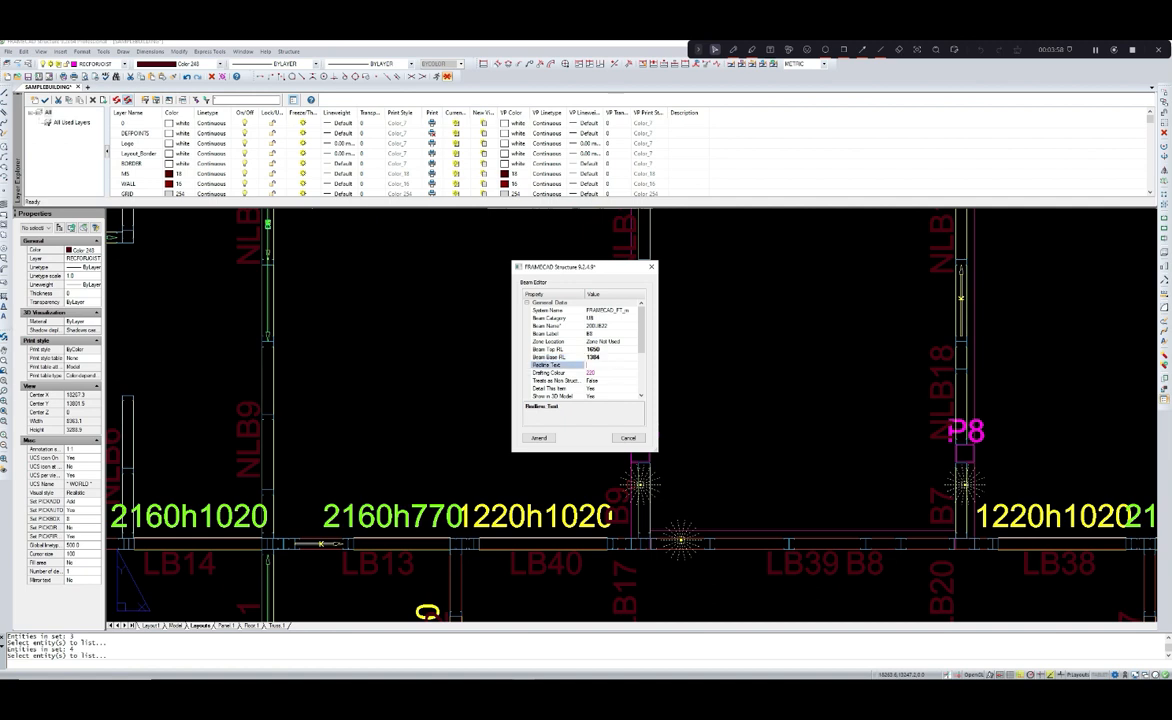
{"action": "scroll", "coordinate": [580, 350], "scroll_direction": "down", "scroll_amount": 3}
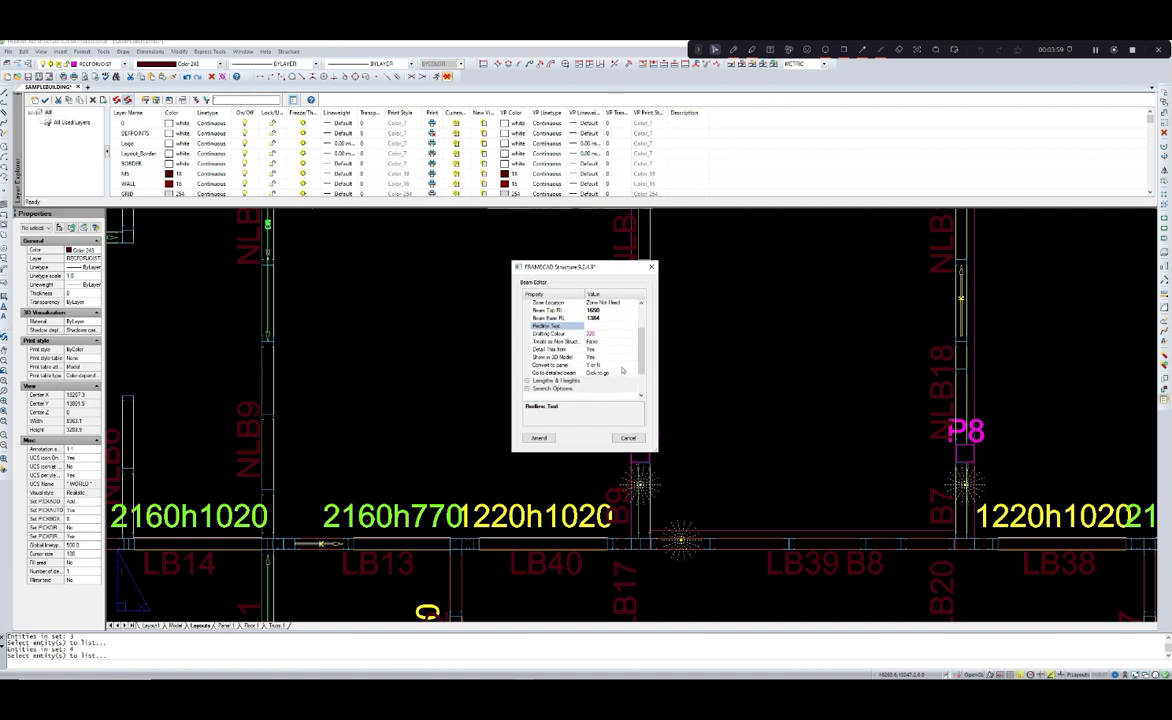
{"action": "left_click", "coordinate": [539, 438]}
- List wall panel LB39 between posts P6 and P8, check its height properties, and close the Panel Properties Editor without saving
{"action": "scroll", "coordinate": [541, 433], "scroll_direction": "down", "scroll_amount": 3}
{"action": "scroll", "coordinate": [675, 405], "scroll_direction": "up", "scroll_amount": 4}
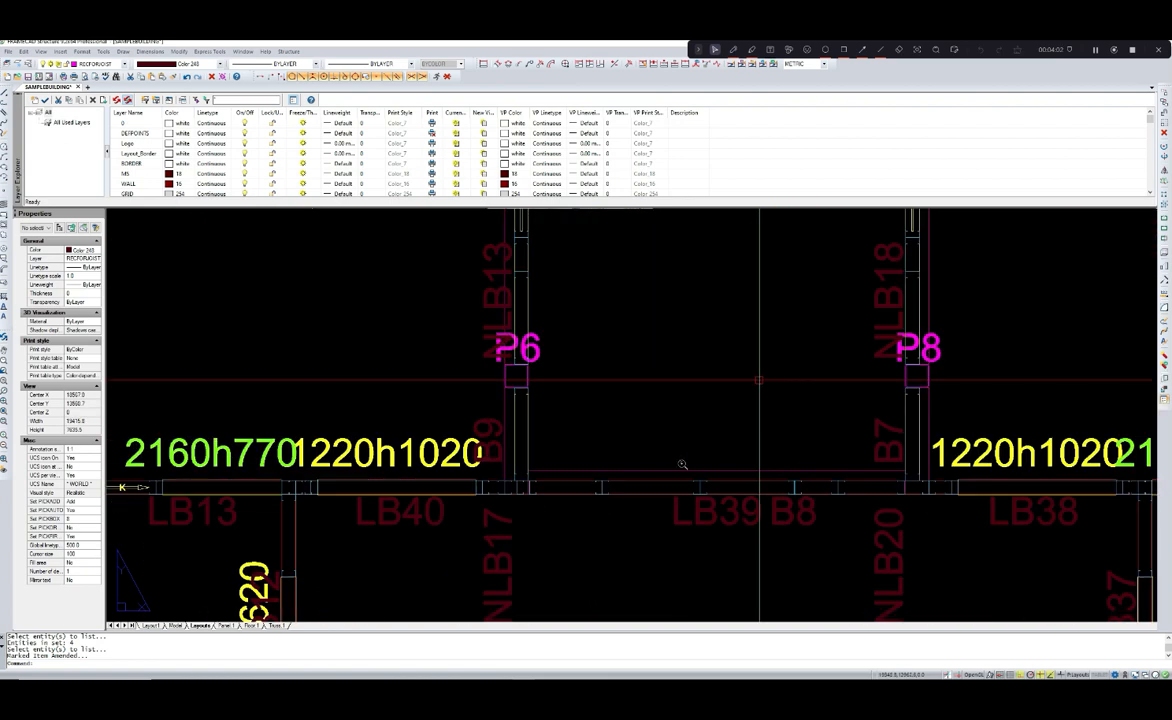
{"action": "scroll", "coordinate": [675, 497], "scroll_direction": "up", "scroll_amount": 2}
{"action": "key", "text": "Escape"}
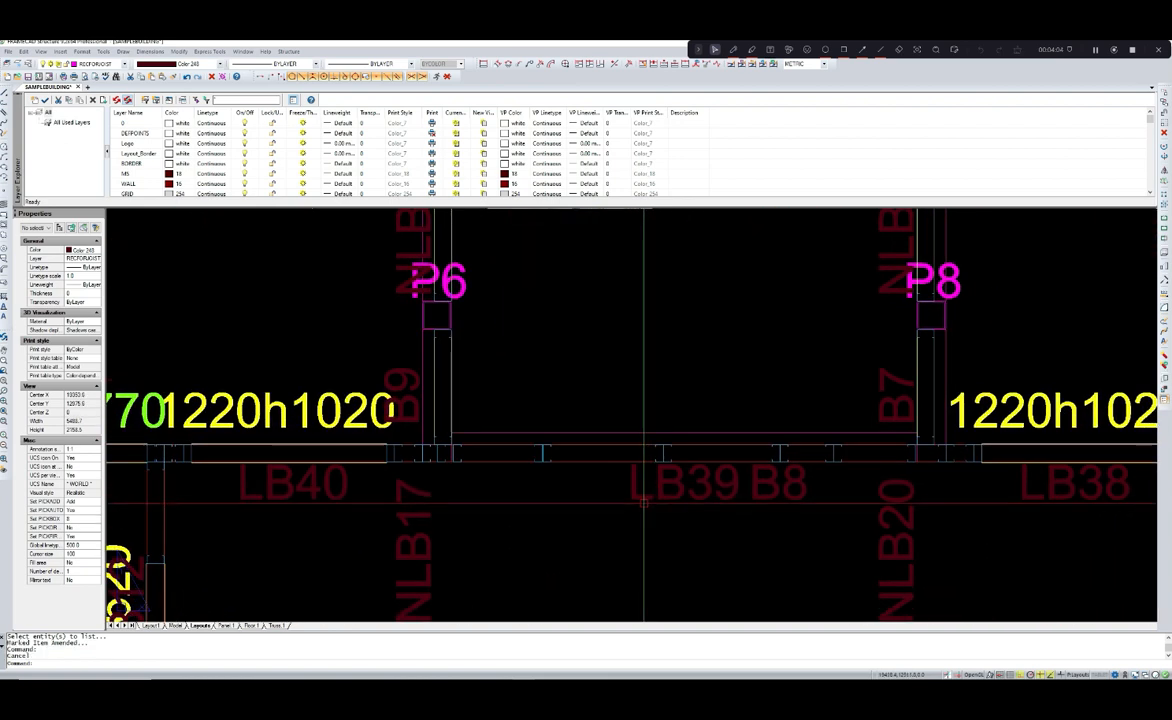
{"action": "type", "text": "LI"}
{"action": "key", "text": "Return"}
{"action": "left_click", "coordinate": [630, 463]}
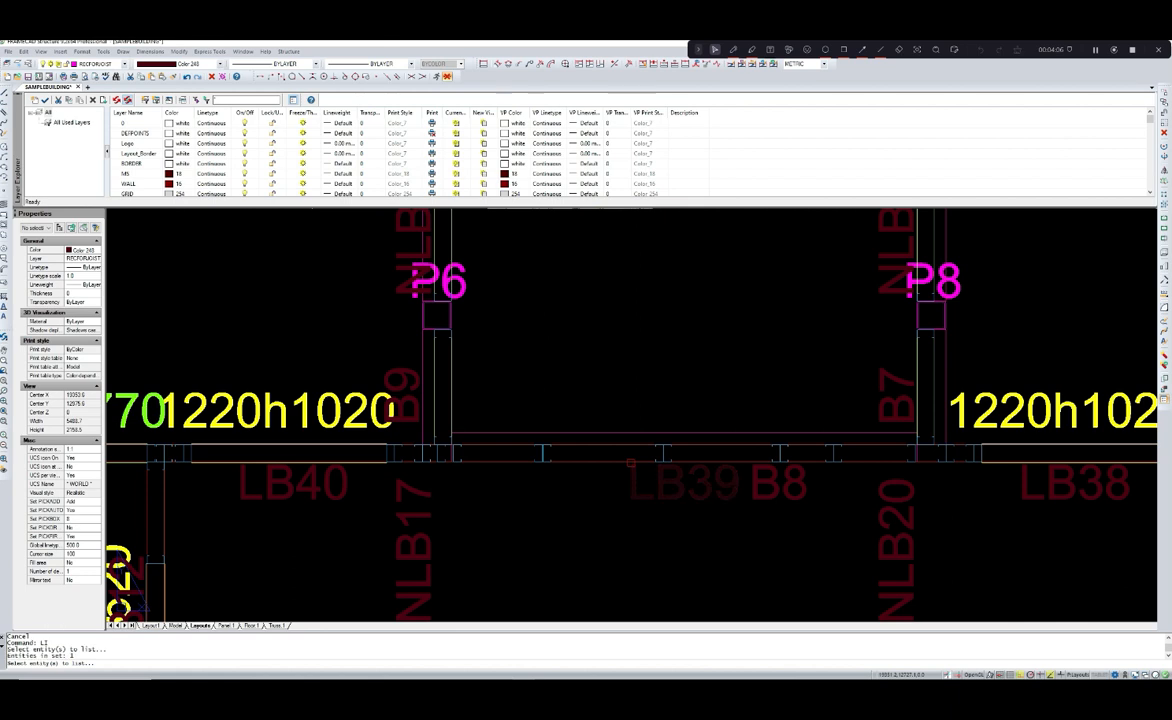
{"action": "double_click", "coordinate": [618, 464]}
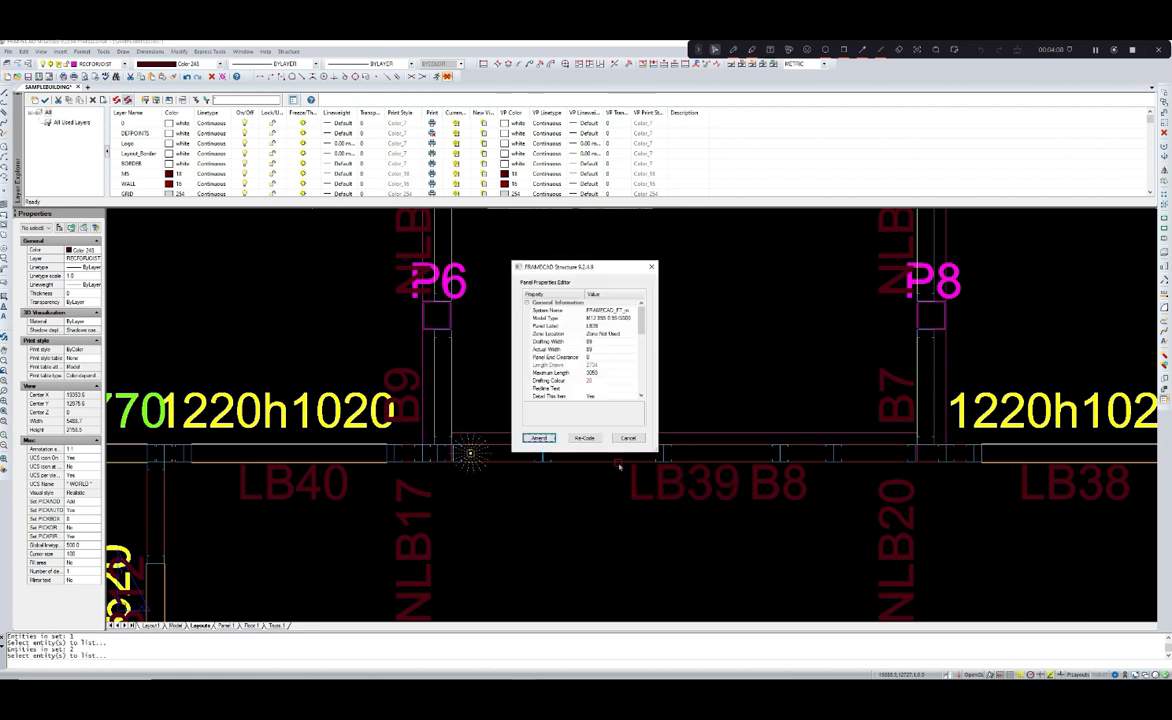
{"action": "left_click_drag", "start_coordinate": [640, 322], "coordinate": [641, 350]}
{"action": "left_click", "coordinate": [651, 268]}
- List the short wall panel running alongside beam B9 from post P6 and check its height properties without saving
{"action": "type", "text": "li"}
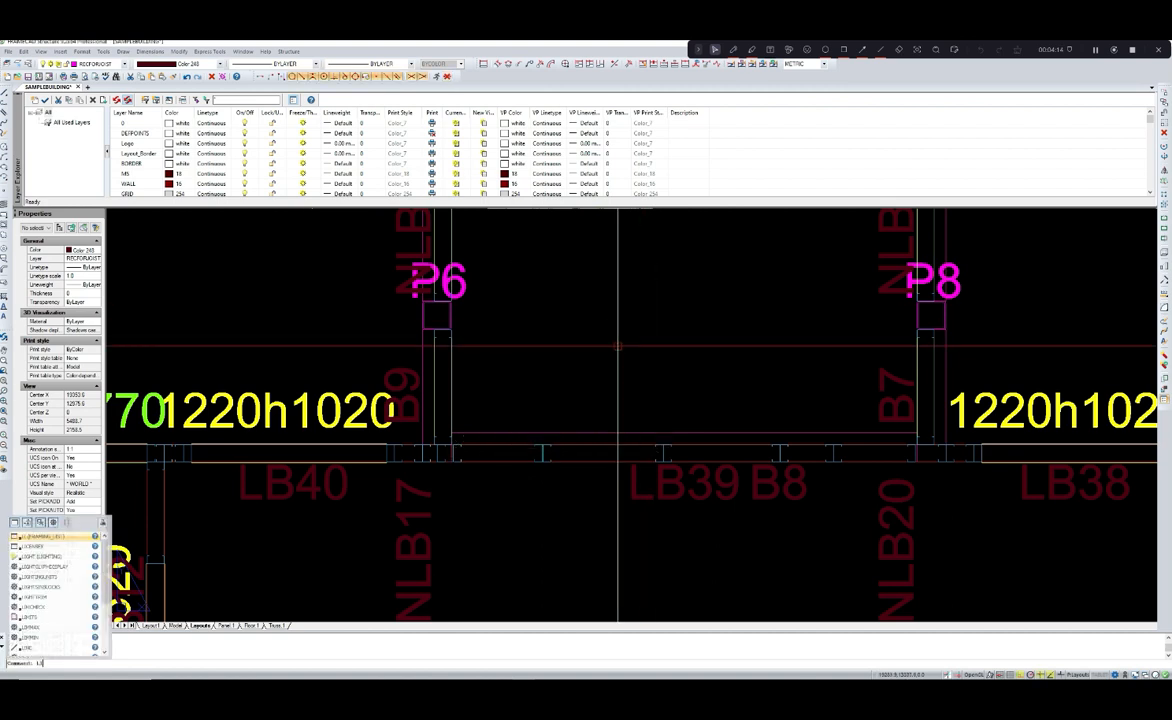
{"action": "key", "text": "Return"}
{"action": "left_click", "coordinate": [449, 399]}
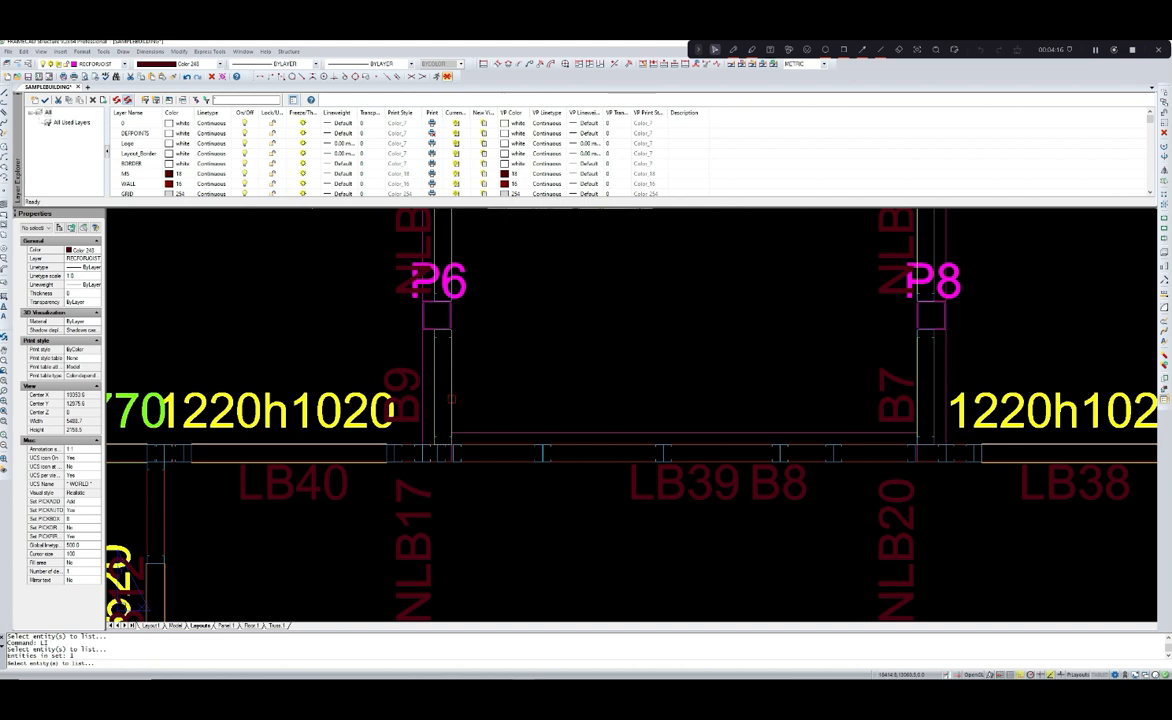
{"action": "scroll", "coordinate": [436, 392], "scroll_direction": "up", "scroll_amount": 2}
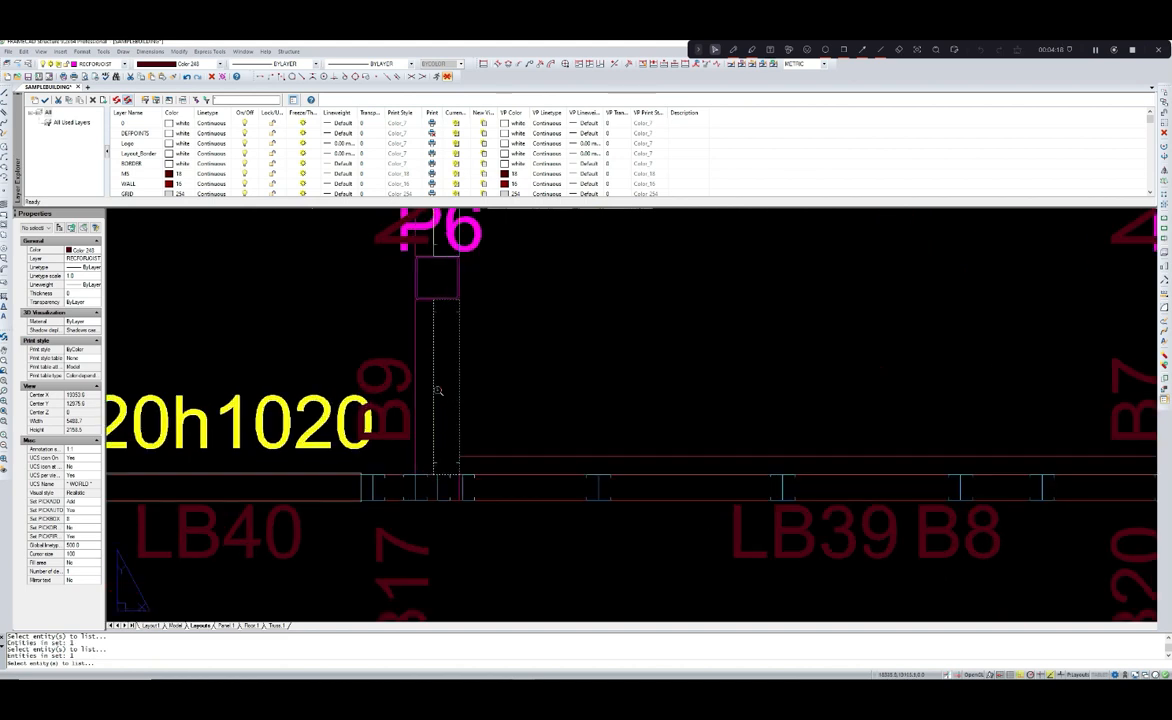
{"action": "key", "text": "Return"}
{"action": "left_click_drag", "start_coordinate": [641, 321], "coordinate": [641, 337]}
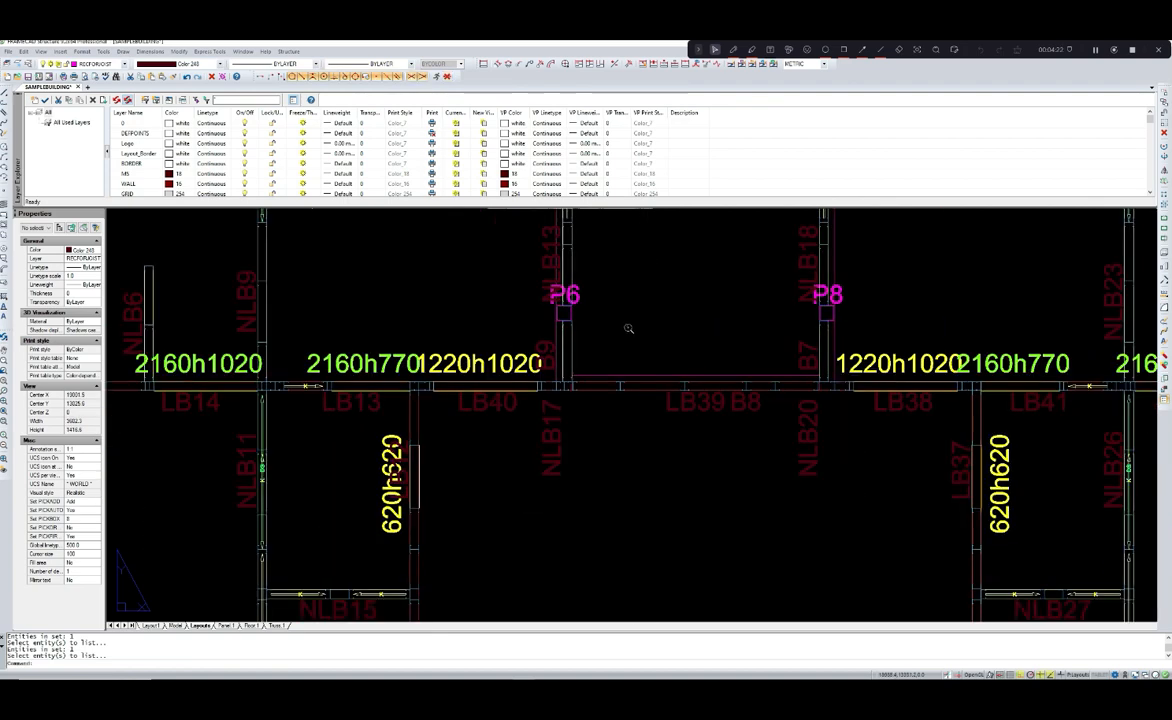
- List panel MLB1 on the mid-landing layout, check its reduced level and heights, and close the editor without saving
{"action": "scroll", "coordinate": [628, 328], "scroll_direction": "down", "scroll_amount": 10}
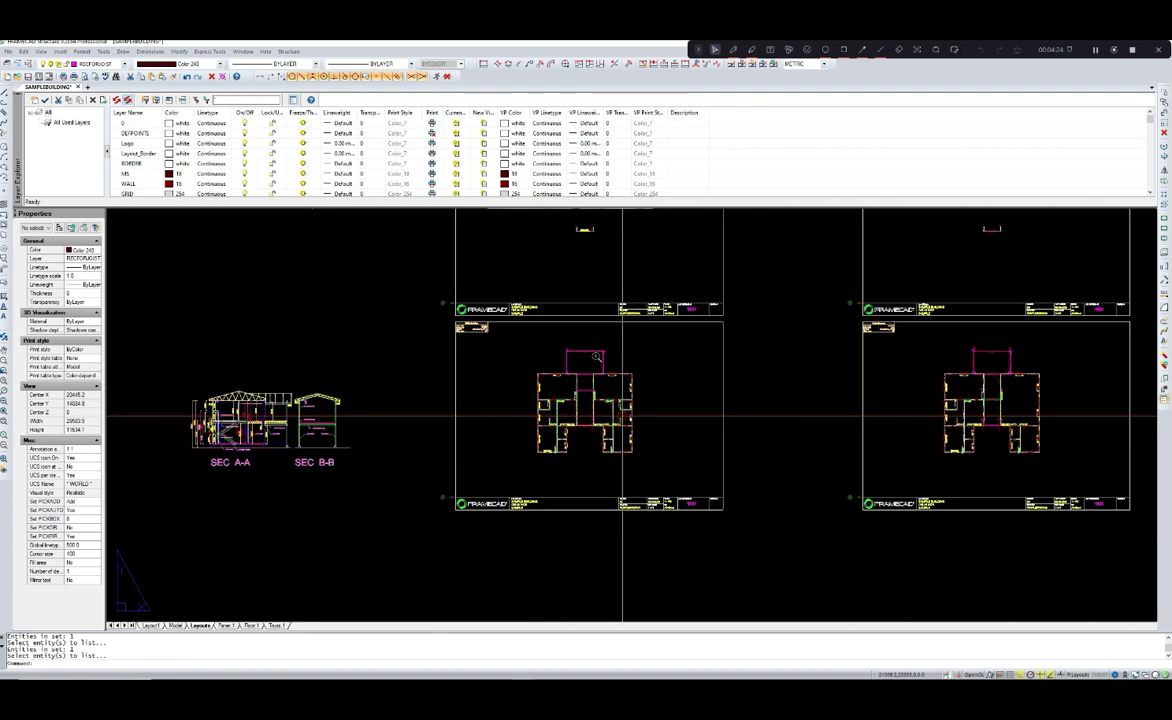
{"action": "scroll", "coordinate": [592, 342], "scroll_direction": "up", "scroll_amount": 10}
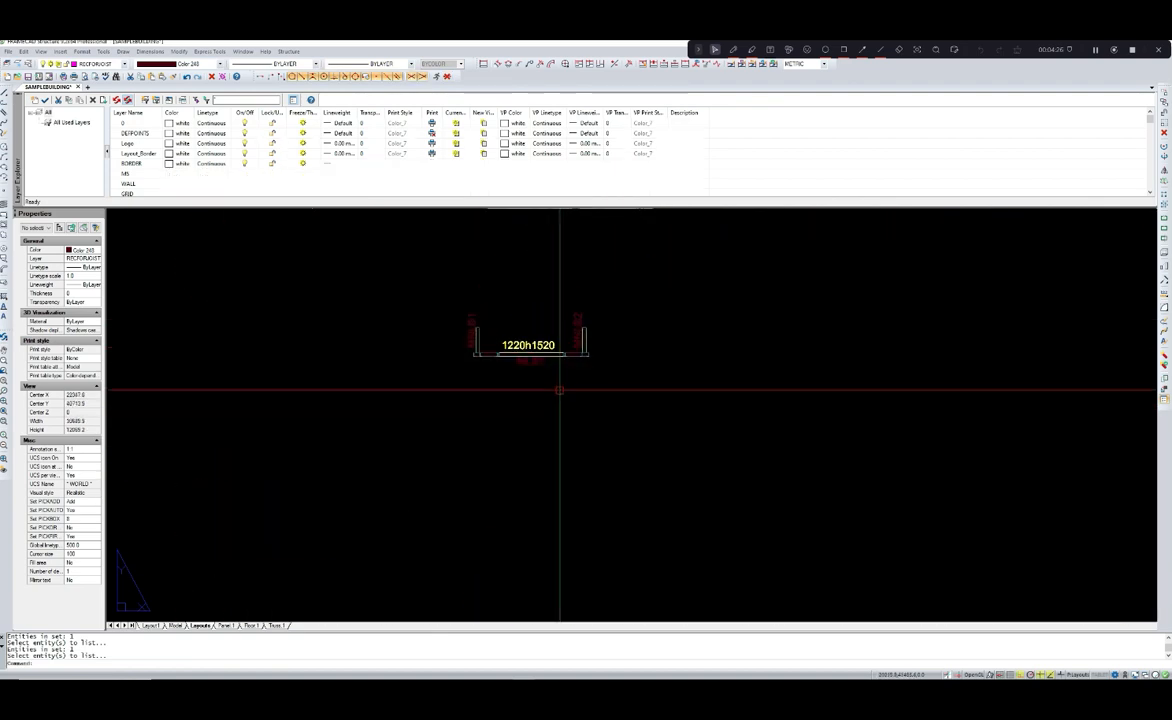
{"action": "type", "text": "li"}
{"action": "key", "text": "Return"}
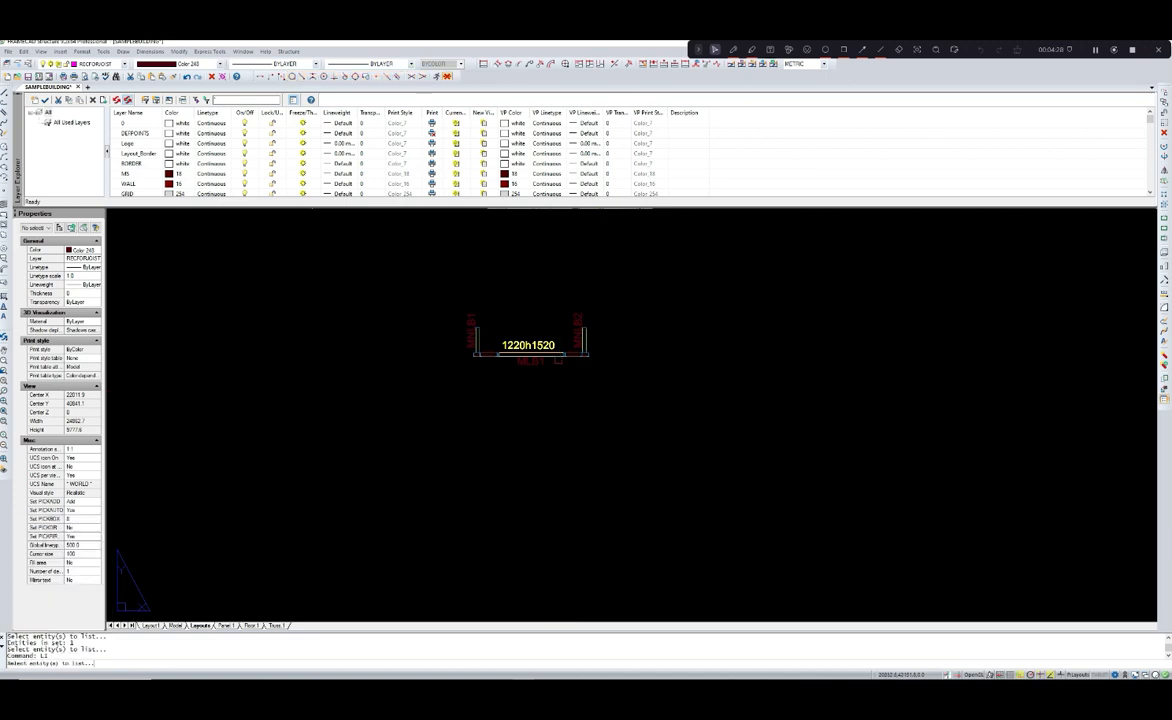
{"action": "scroll", "coordinate": [575, 363], "scroll_direction": "up", "scroll_amount": 2}
{"action": "left_click", "coordinate": [575, 356]}
{"action": "key", "text": "Return"}
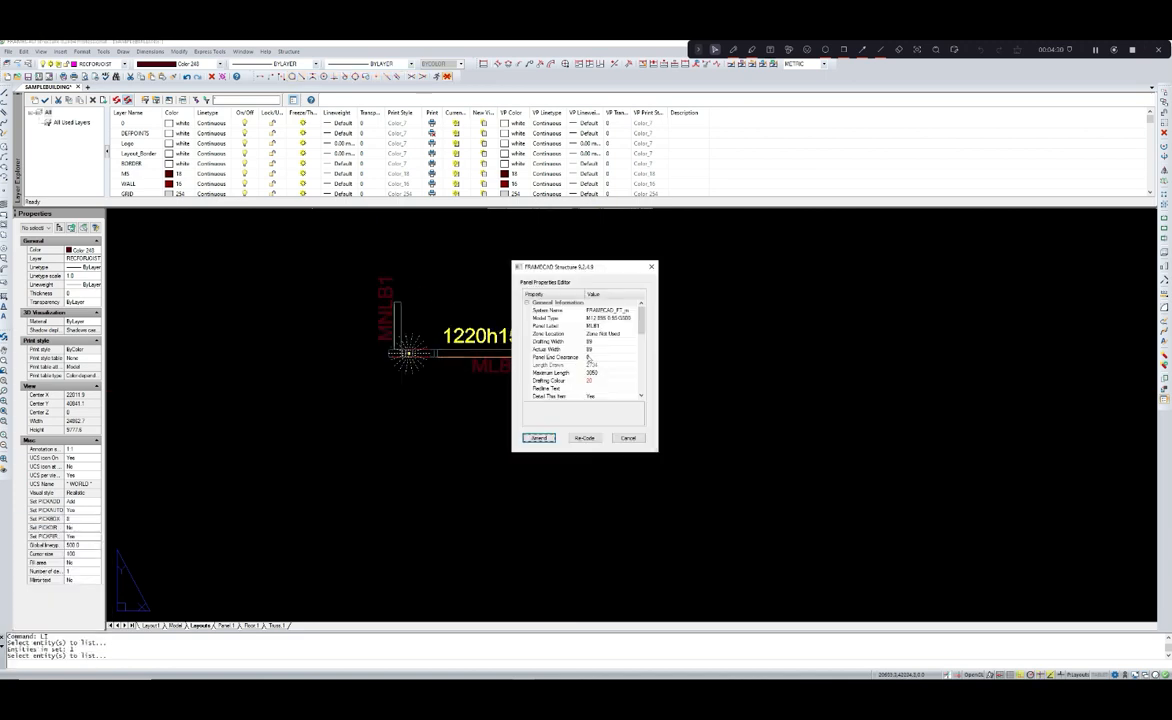
{"action": "left_click_drag", "start_coordinate": [641, 326], "coordinate": [641, 346]}
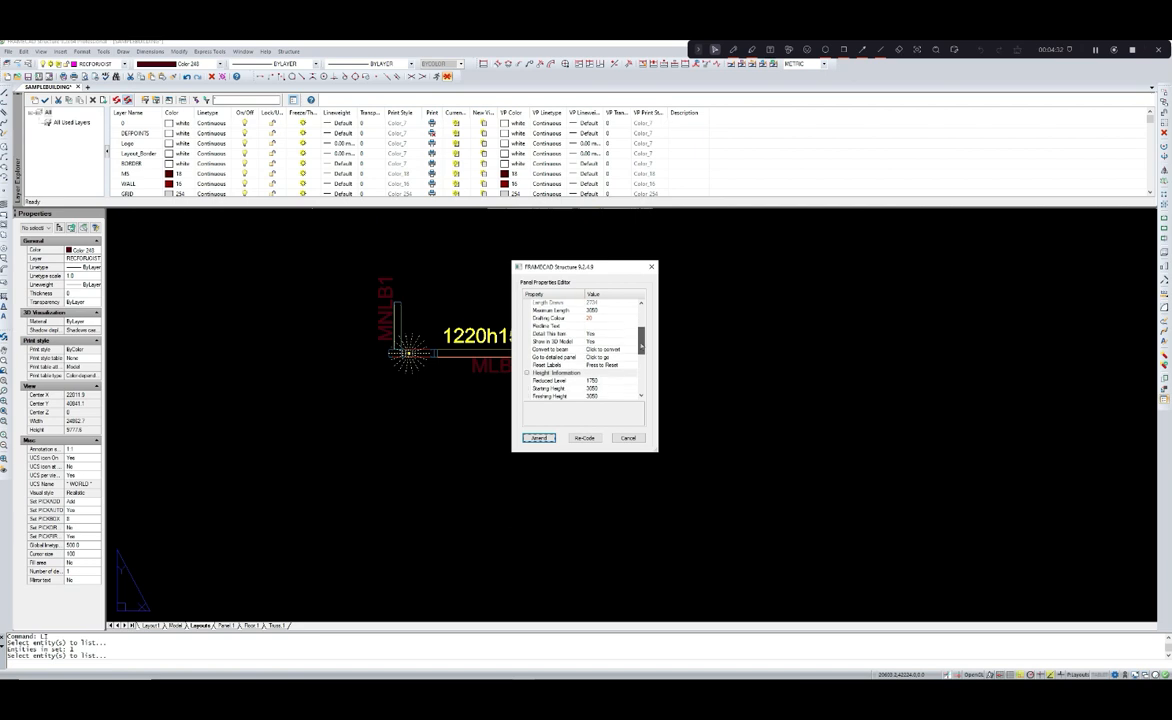
{"action": "left_click", "coordinate": [651, 268]}
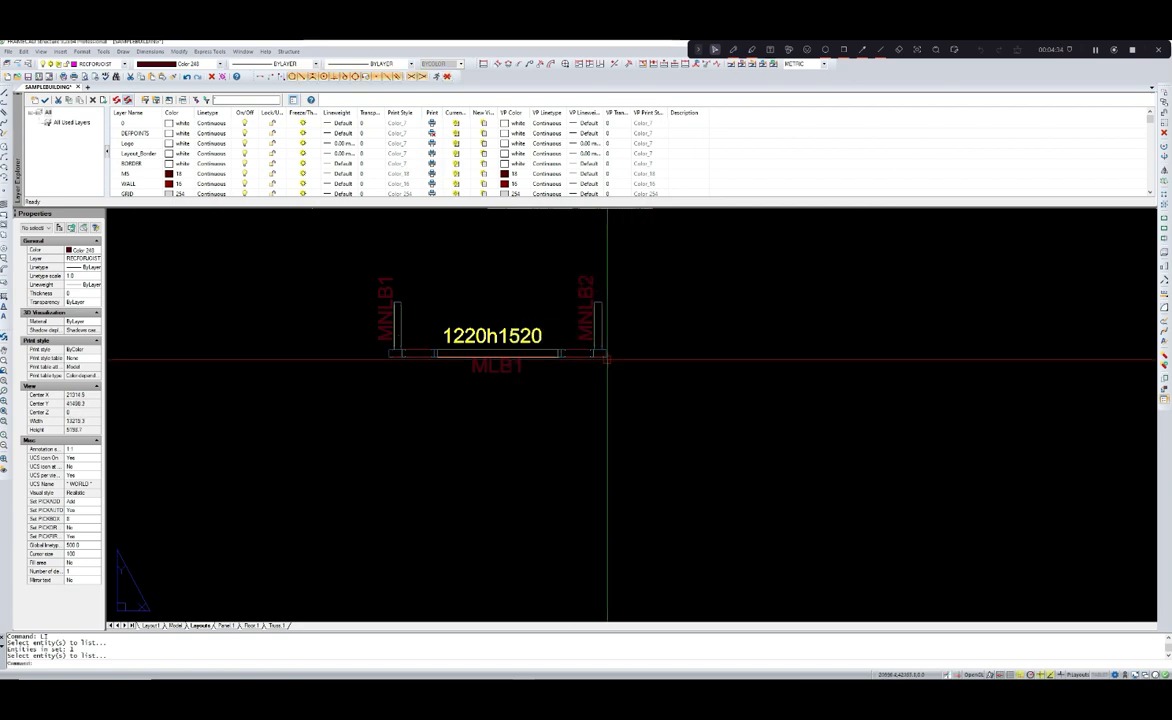
{"action": "type", "text": "L"}
{"action": "key", "text": "Return"}
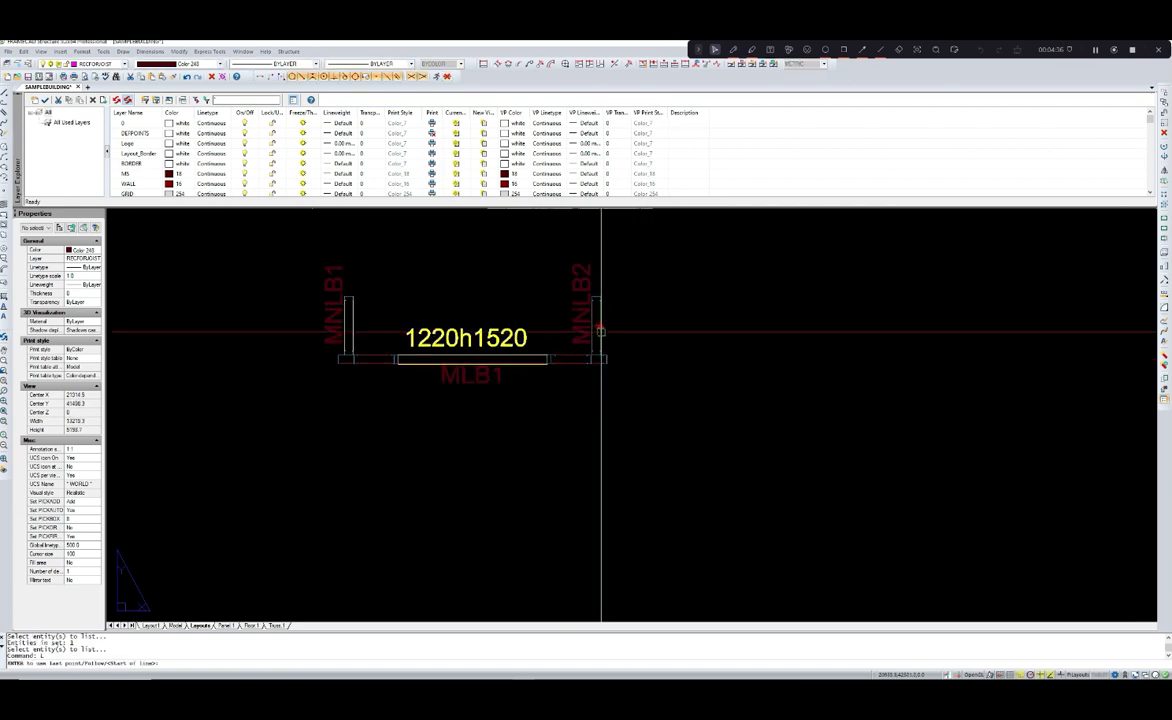
{"action": "left_click", "coordinate": [604, 329]}
{"action": "key", "text": "Escape"}
- List panel MNLB2 on the mid-landing layout, check its reduced level and heights, and close the editor without saving
{"action": "scroll", "coordinate": [610, 336], "scroll_direction": "up", "scroll_amount": 1}
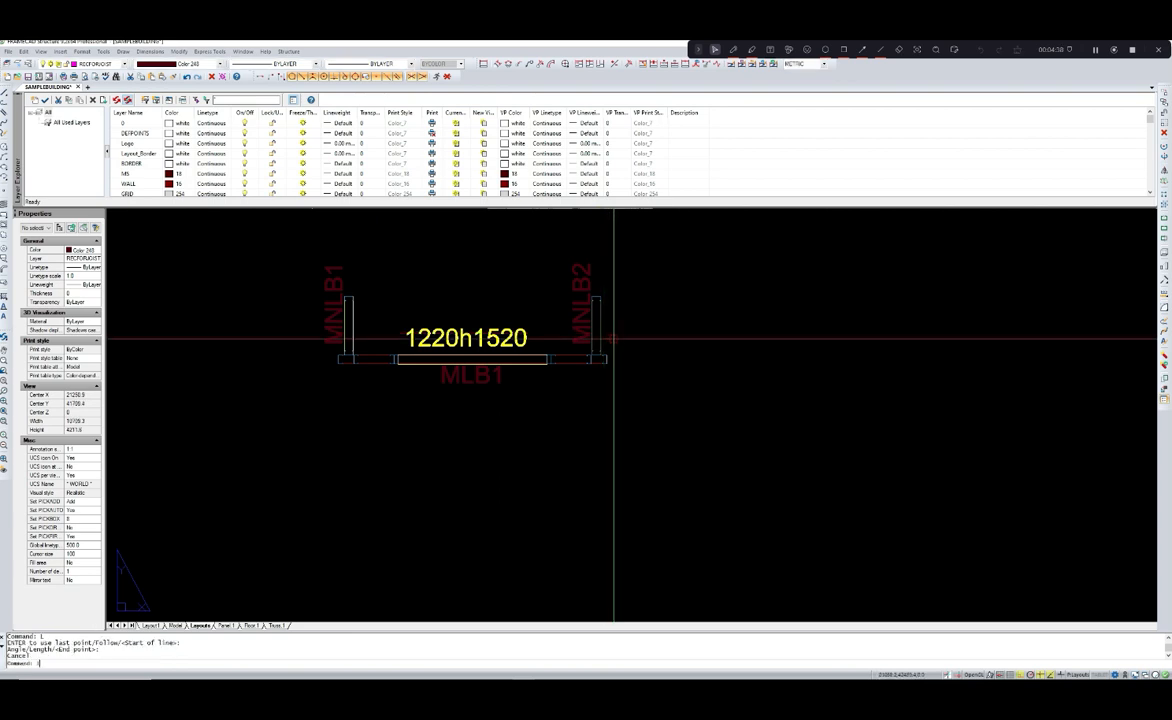
{"action": "key", "text": "Return"}
{"action": "left_click", "coordinate": [602, 336]}
{"action": "key", "text": "Return"}
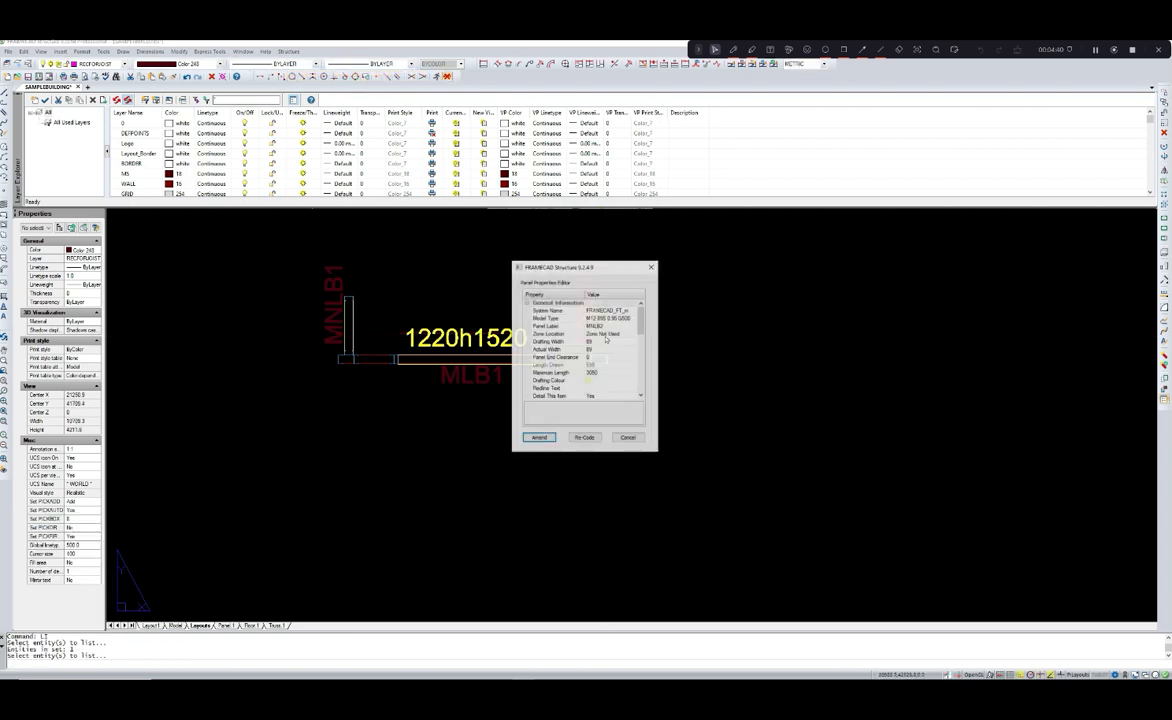
{"action": "left_click_drag", "start_coordinate": [641, 329], "coordinate": [640, 347]}
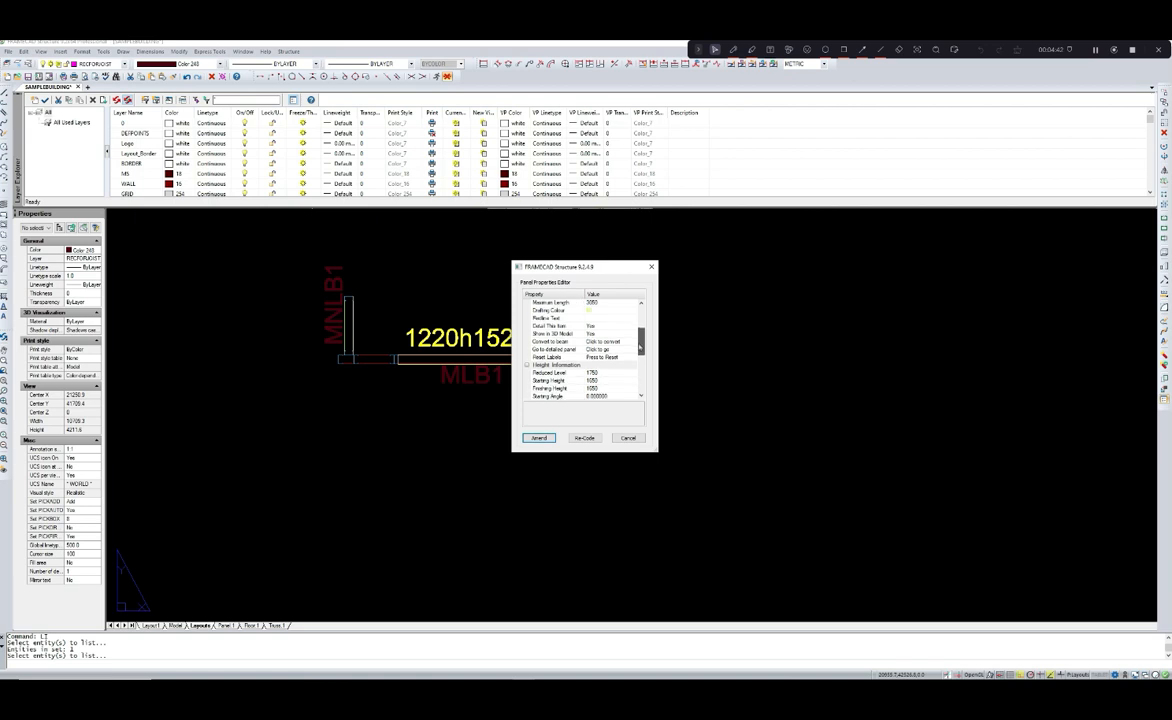
{"action": "left_click", "coordinate": [651, 266]}
- Compare the mid-landing panel levels with section A-A, picking out the red 1650 height dimension above the stair landing
{"action": "scroll", "coordinate": [654, 365], "scroll_direction": "down", "scroll_amount": 3}
{"action": "scroll", "coordinate": [654, 365], "scroll_direction": "down", "scroll_amount": 10}
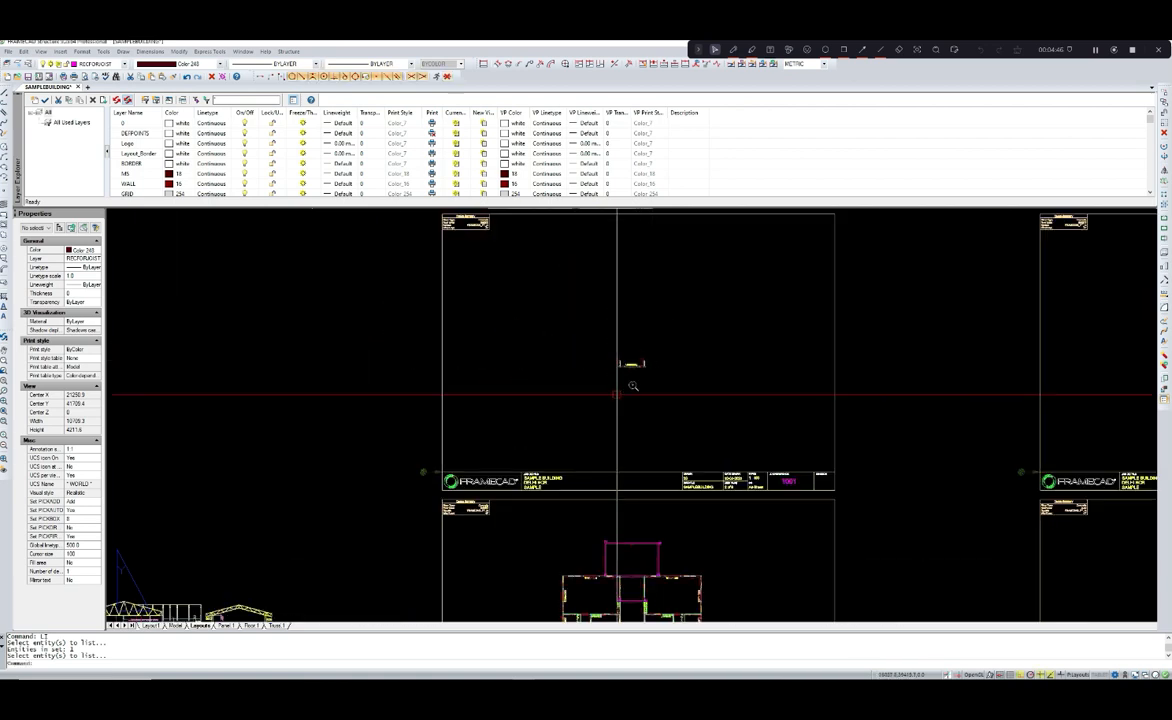
{"action": "scroll", "coordinate": [400, 470], "scroll_direction": "up", "scroll_amount": 10}
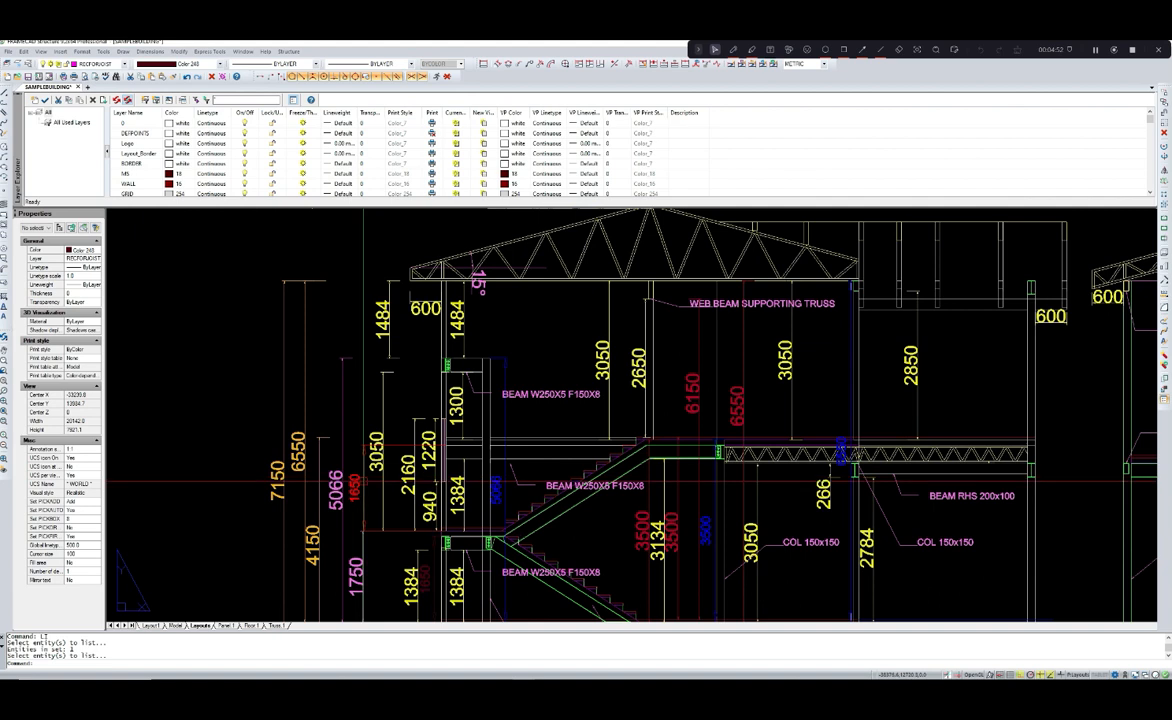
{"action": "left_click", "coordinate": [345, 478]}
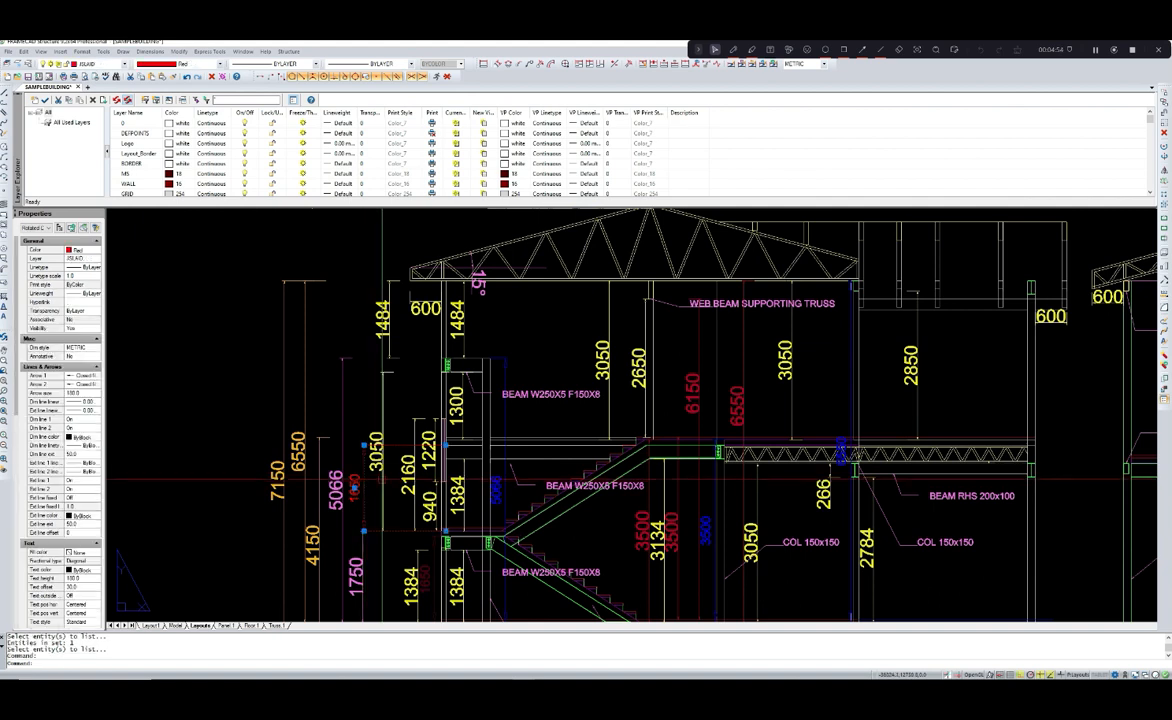
{"action": "key", "text": "Escape"}
{"action": "scroll", "coordinate": [390, 466], "scroll_direction": "down", "scroll_amount": 8}
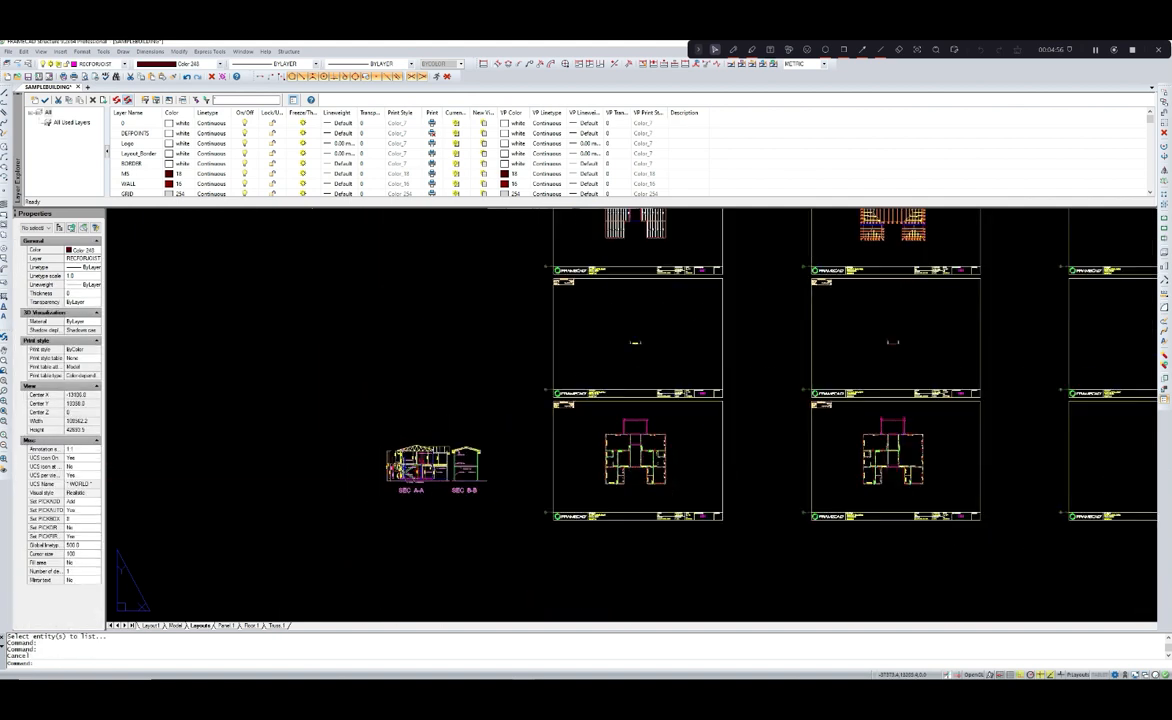
{"action": "middle_click_drag", "start_coordinate": [567, 544], "coordinate": [505, 539]}
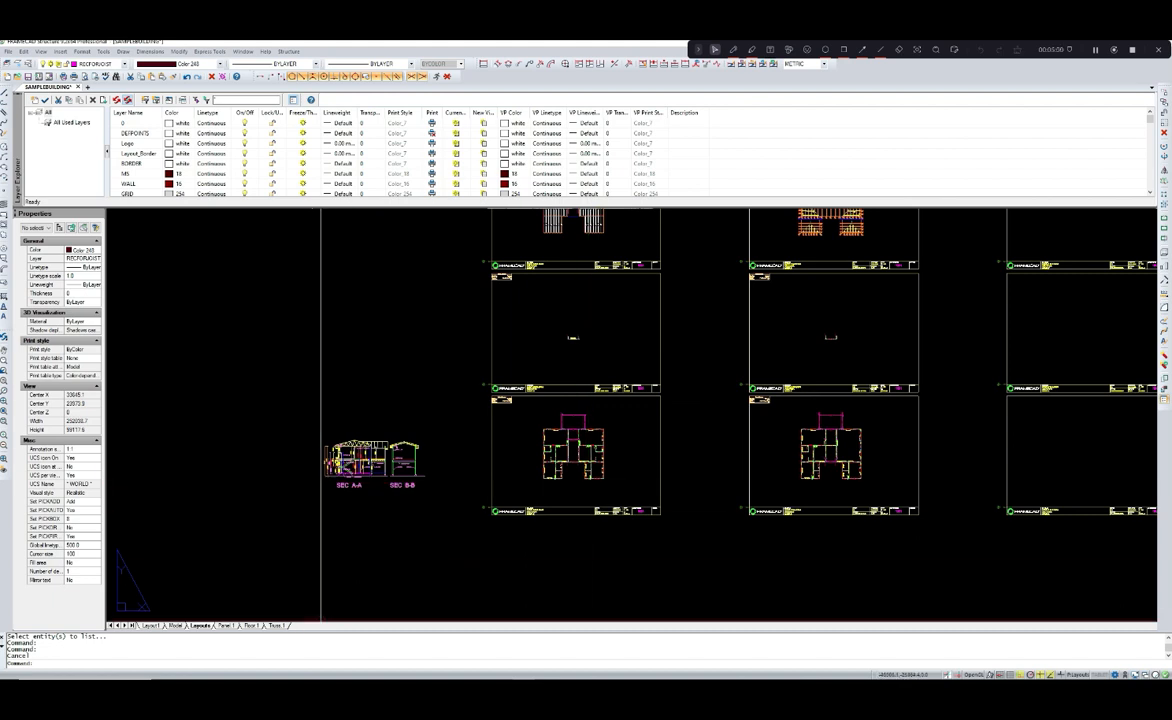
{"action": "type", "text": "FIN"}
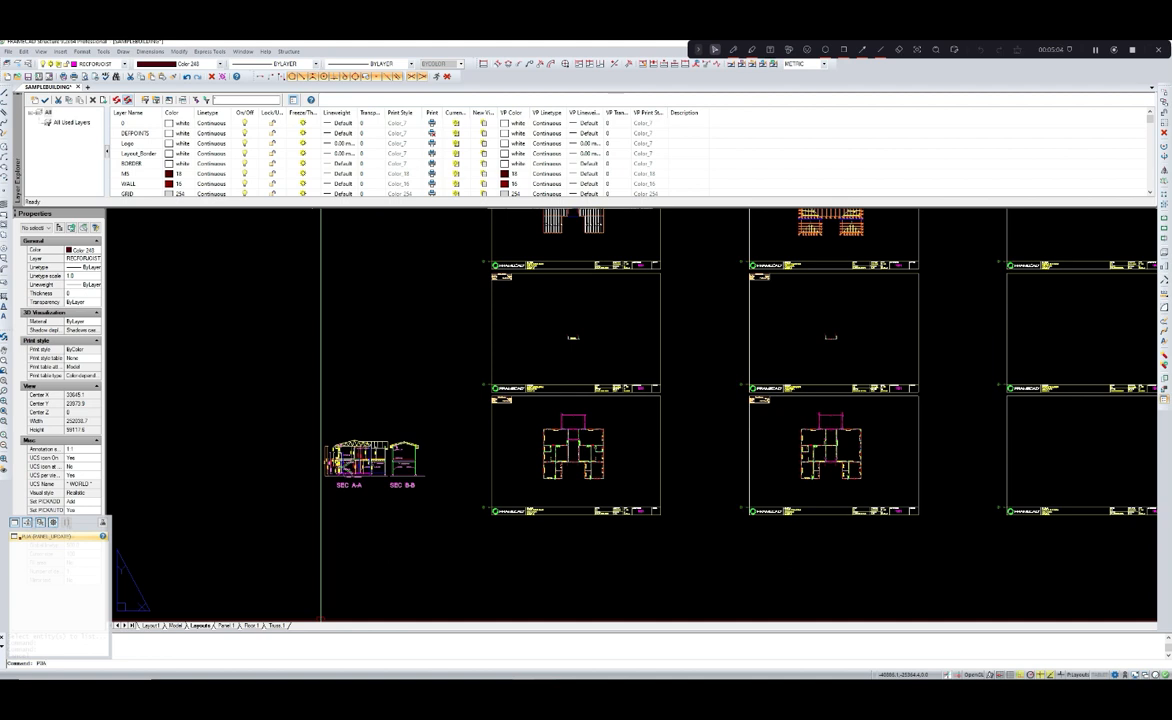
{"action": "key", "text": "Escape"}
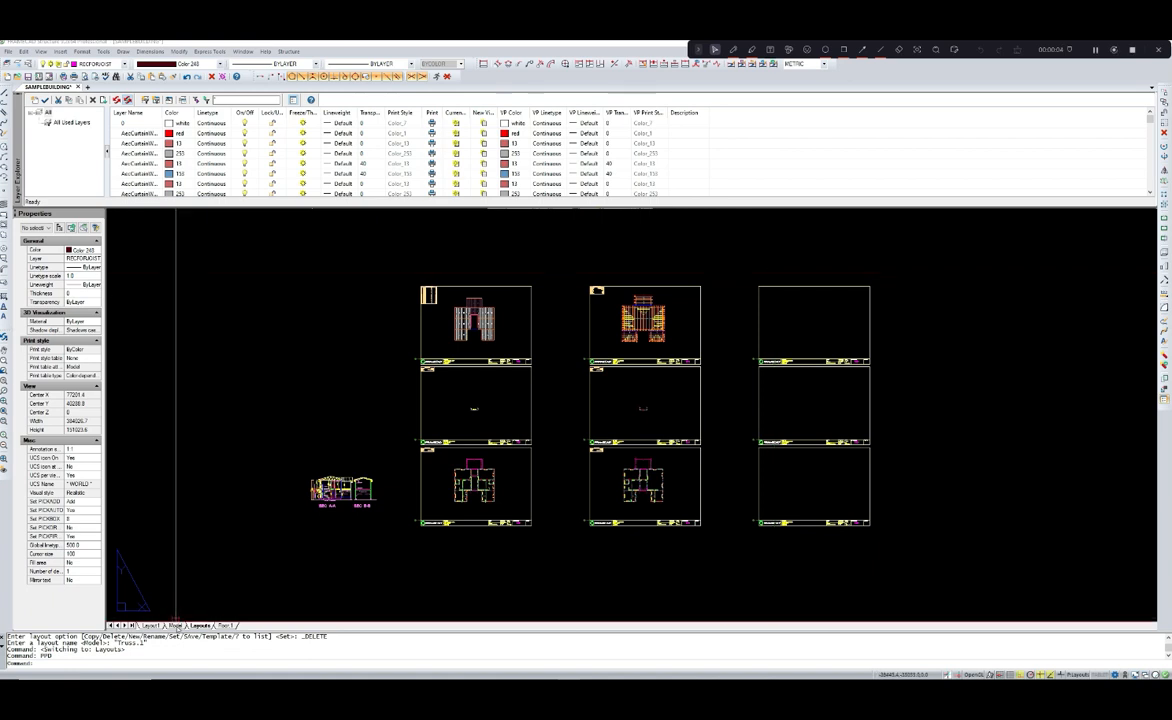
- Switch to model space and delete the two section views drawn beside the building model
{"action": "left_click", "coordinate": [175, 625]}
{"action": "scroll", "coordinate": [176, 508], "scroll_direction": "down", "scroll_amount": 5}
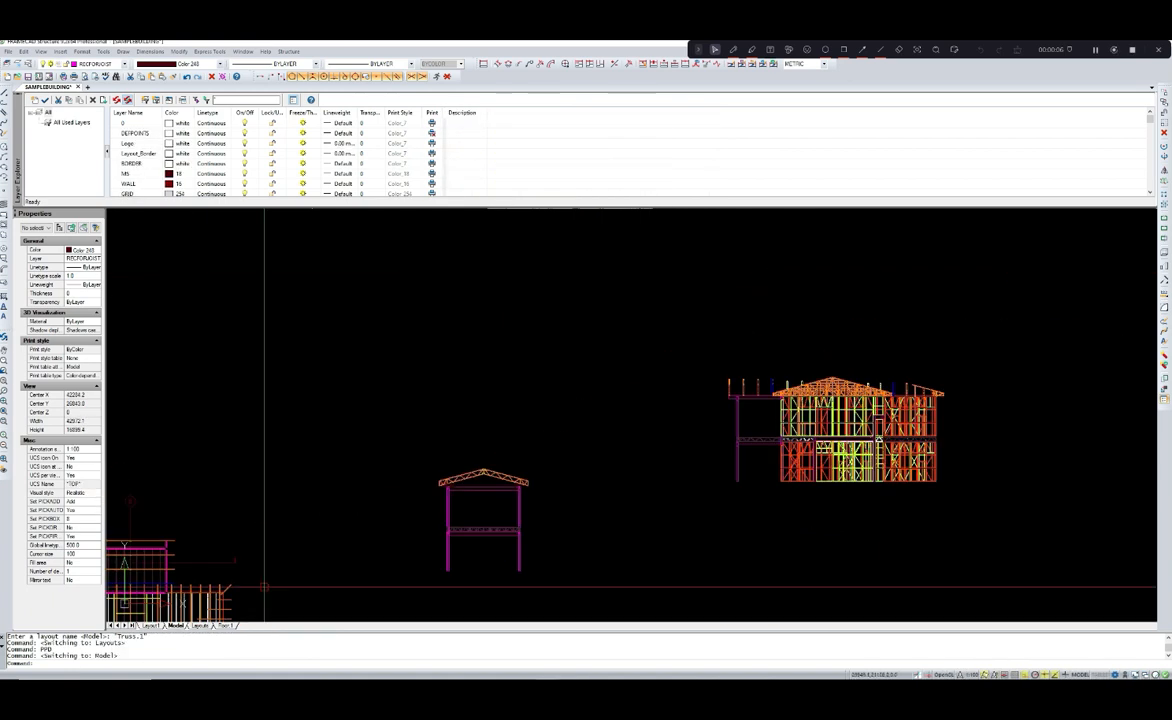
{"action": "left_click", "coordinate": [371, 339]}
{"action": "left_click", "coordinate": [723, 520]}
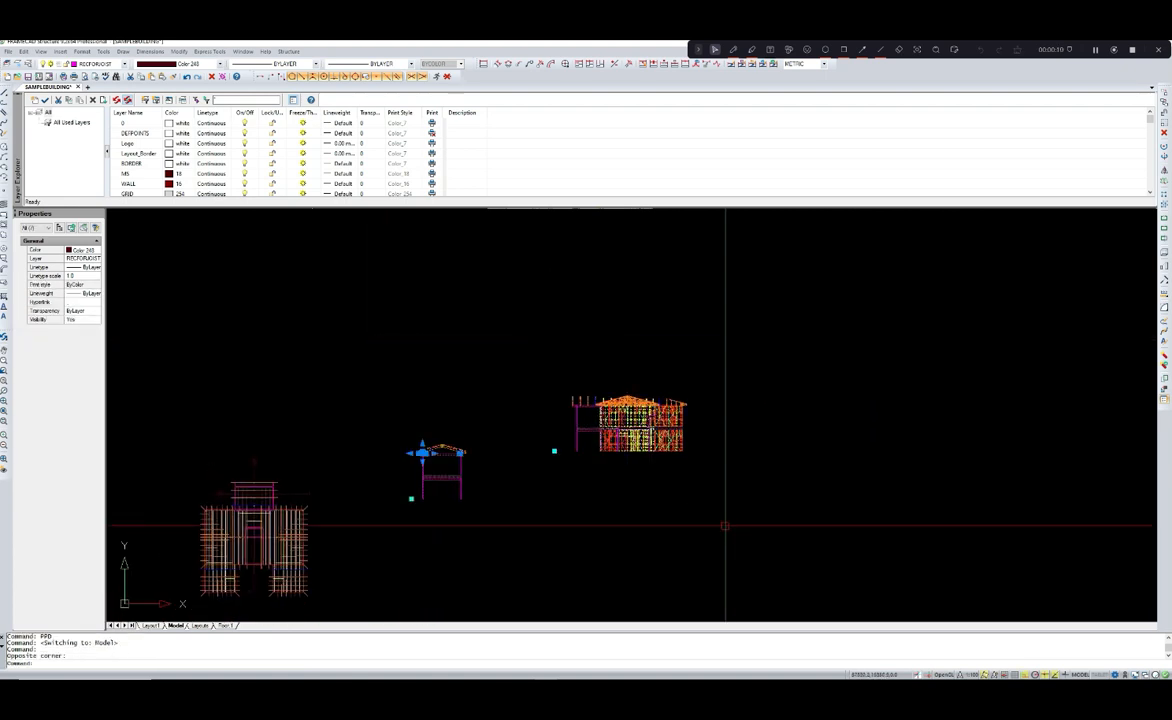
{"action": "key", "text": "Delete"}
{"action": "middle_click_drag", "start_coordinate": [724, 525], "coordinate": [794, 475]}
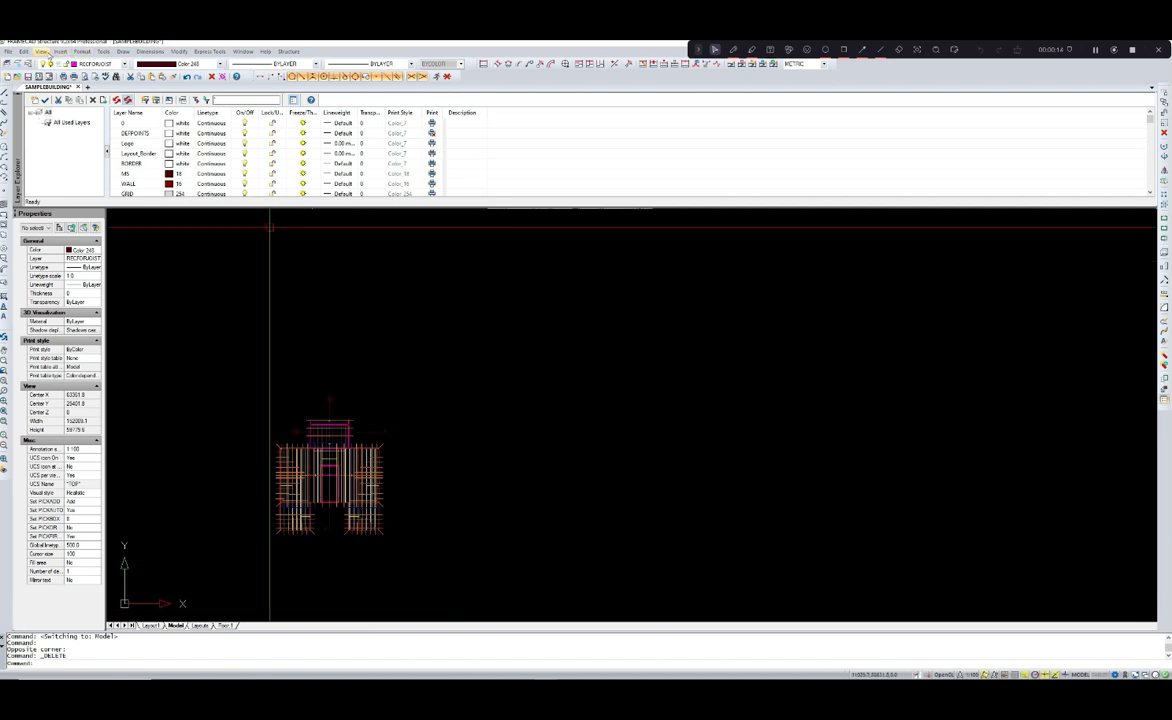
- View the building from the aerial left front and clear and rebuild its wall panels in 3D with P3D
{"action": "left_click", "coordinate": [41, 52]}
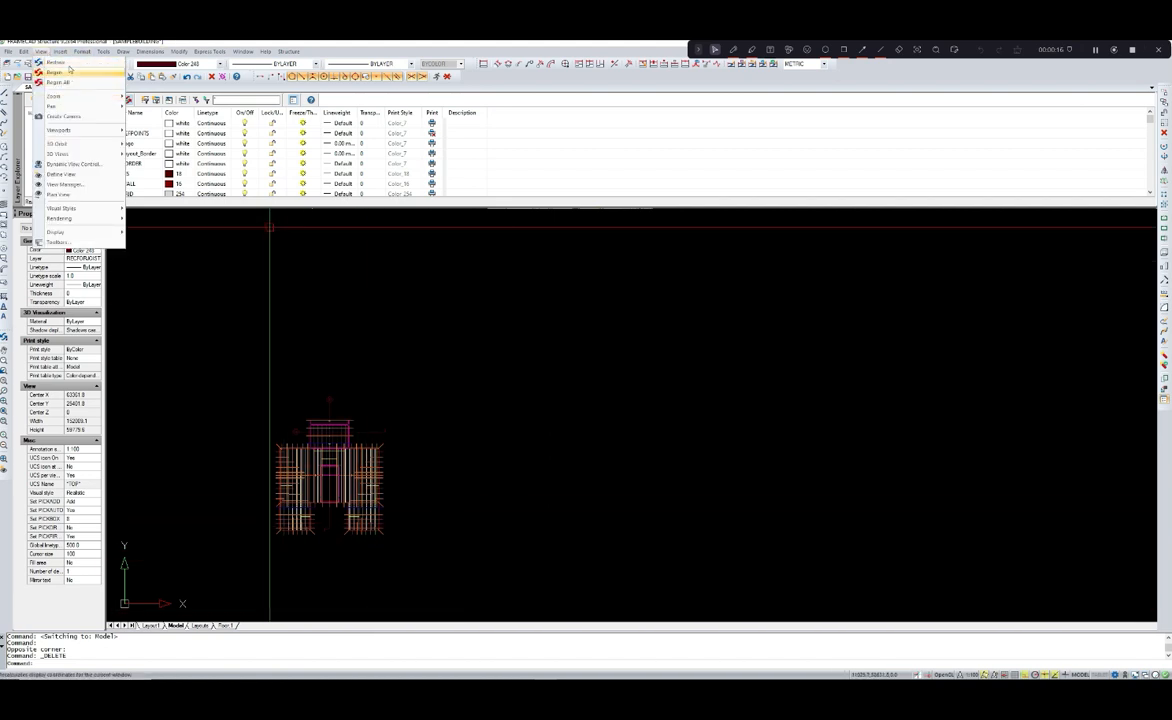
{"action": "mouse_move", "coordinate": [60, 153]}
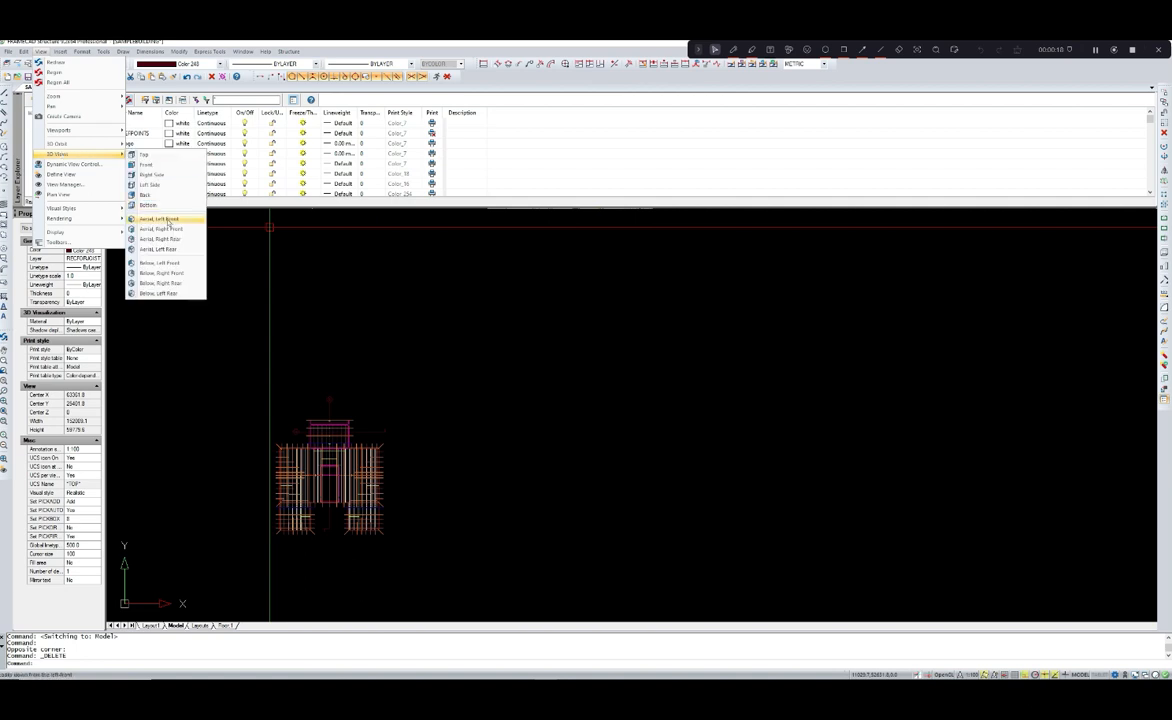
{"action": "left_click", "coordinate": [167, 222]}
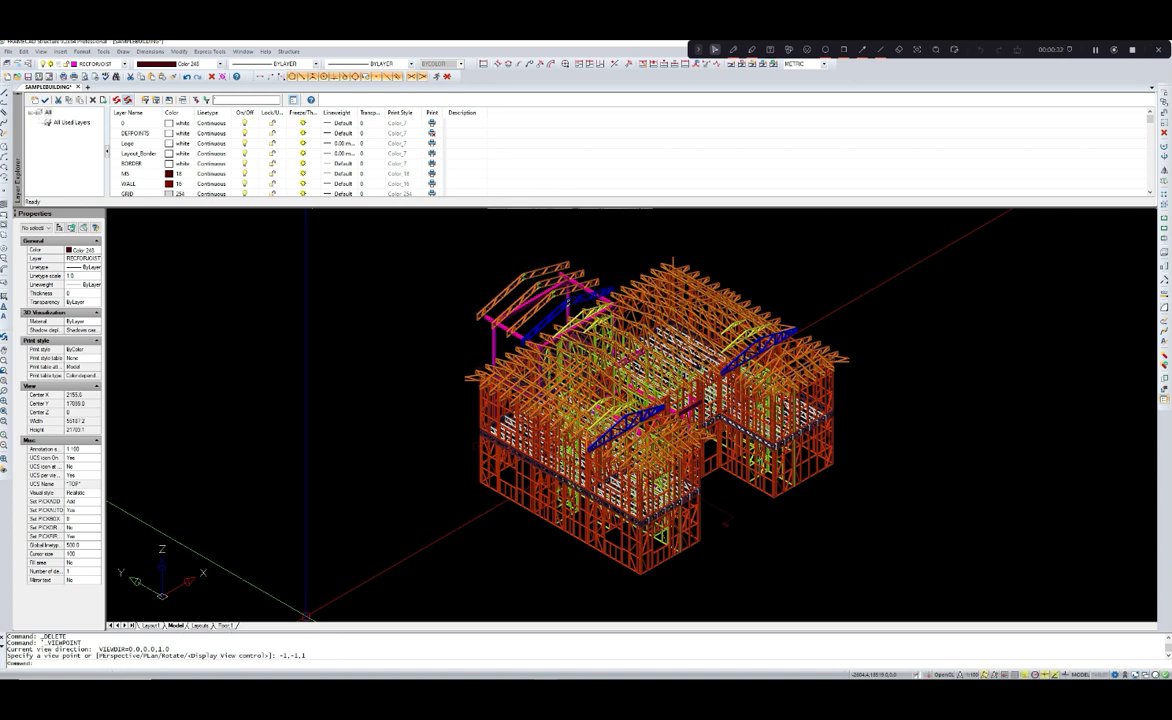
{"action": "type", "text": "F3D"}
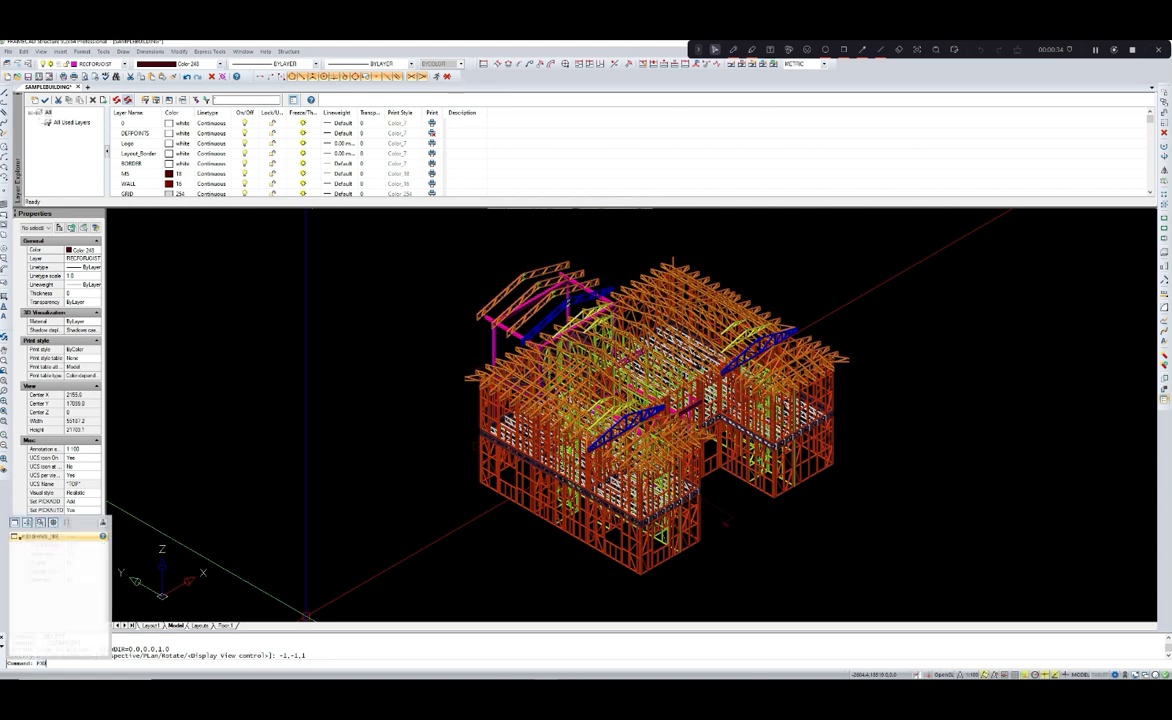
{"action": "key", "text": "Return"}
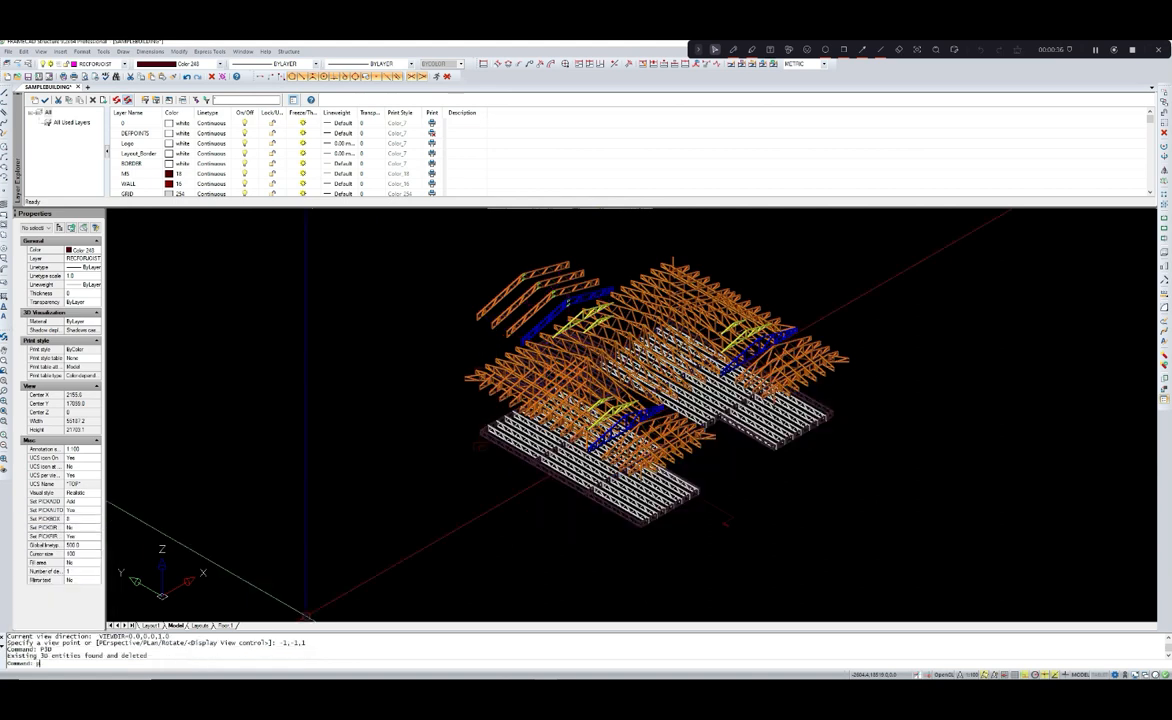
{"action": "type", "text": "P3D"}
{"action": "key", "text": "Return"}
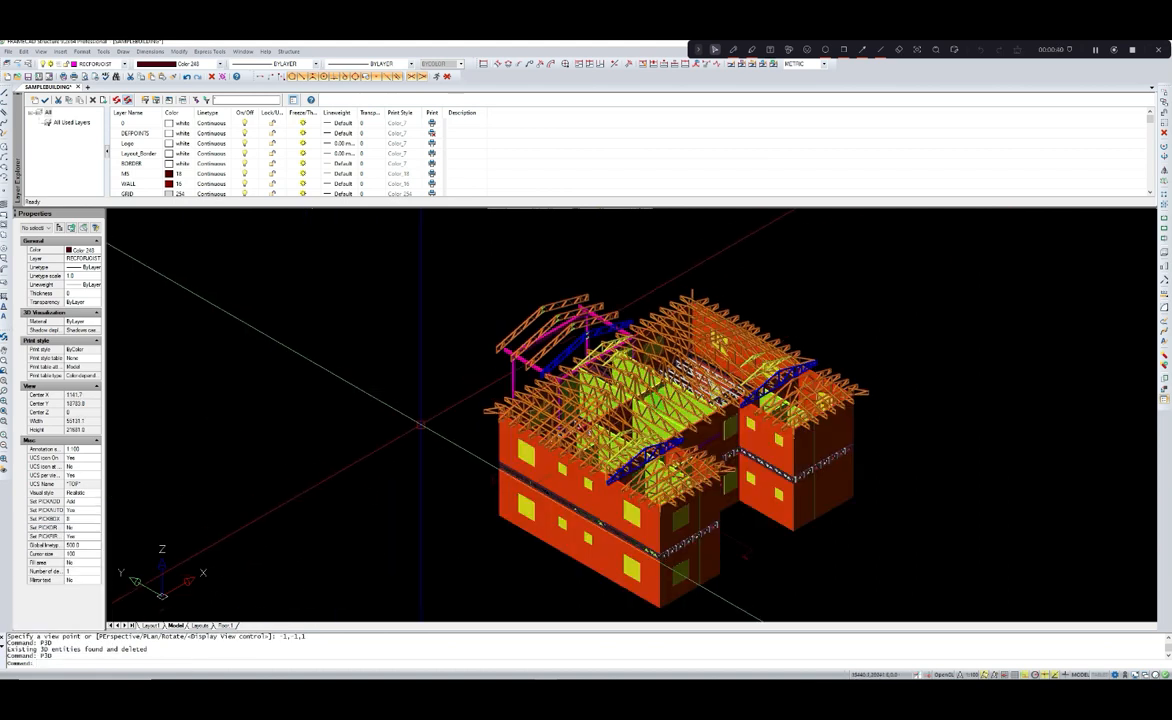
- Orbit the 3D building with Constrained Orbit and examine the walls, floor joists, stair landing beams and roof trusses from several angles
{"action": "scroll", "coordinate": [460, 395], "scroll_direction": "up", "scroll_amount": 5}
{"action": "scroll", "coordinate": [460, 395], "scroll_direction": "down", "scroll_amount": 3}
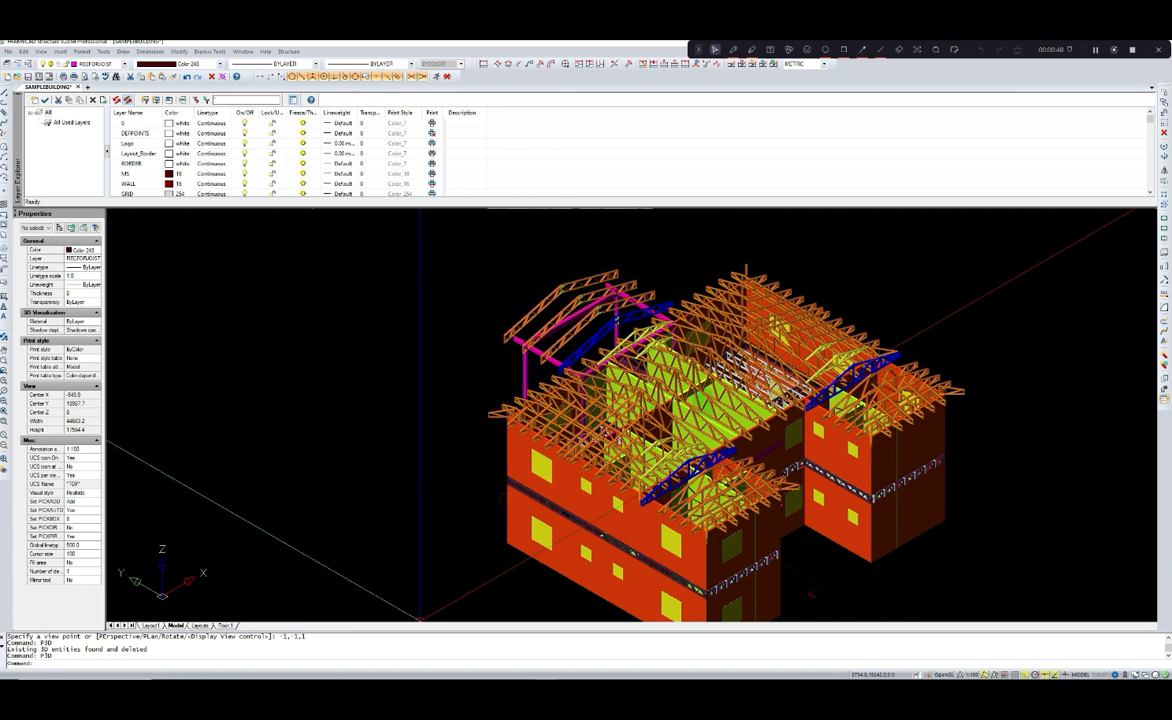
{"action": "scroll", "coordinate": [420, 620], "scroll_direction": "up", "scroll_amount": 2}
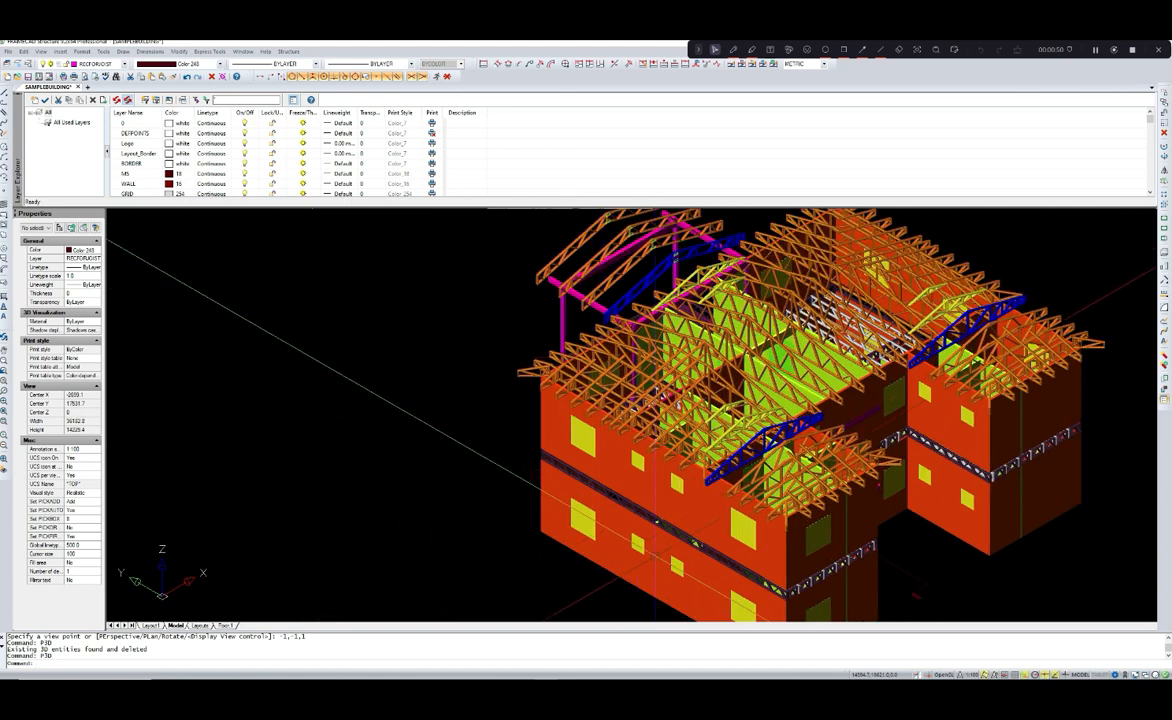
{"action": "middle_click_drag", "start_coordinate": [658, 535], "coordinate": [568, 512]}
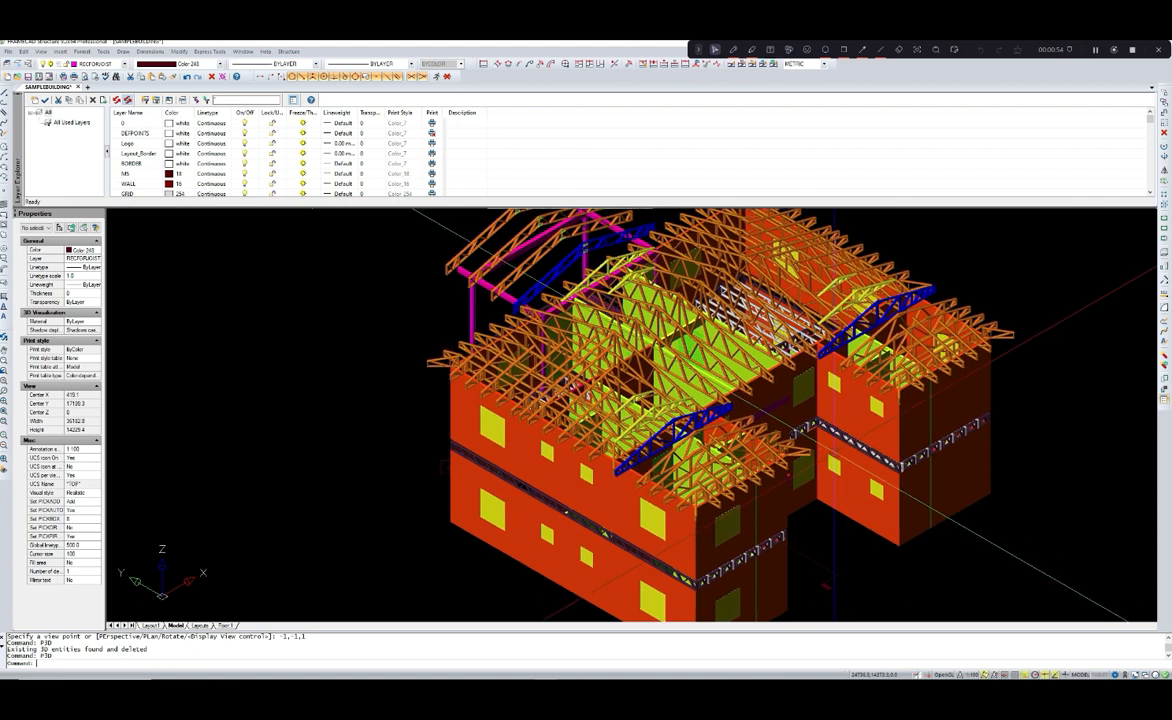
{"action": "scroll", "coordinate": [830, 455], "scroll_direction": "up", "scroll_amount": 2}
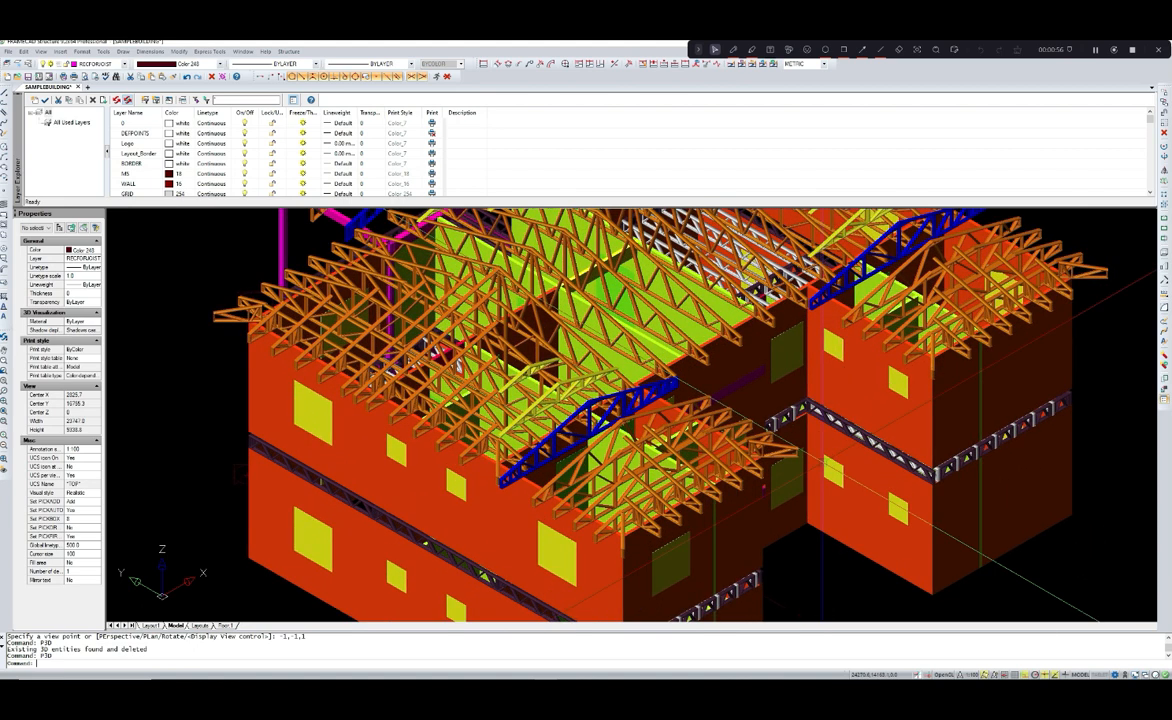
{"action": "left_click", "coordinate": [103, 51]}
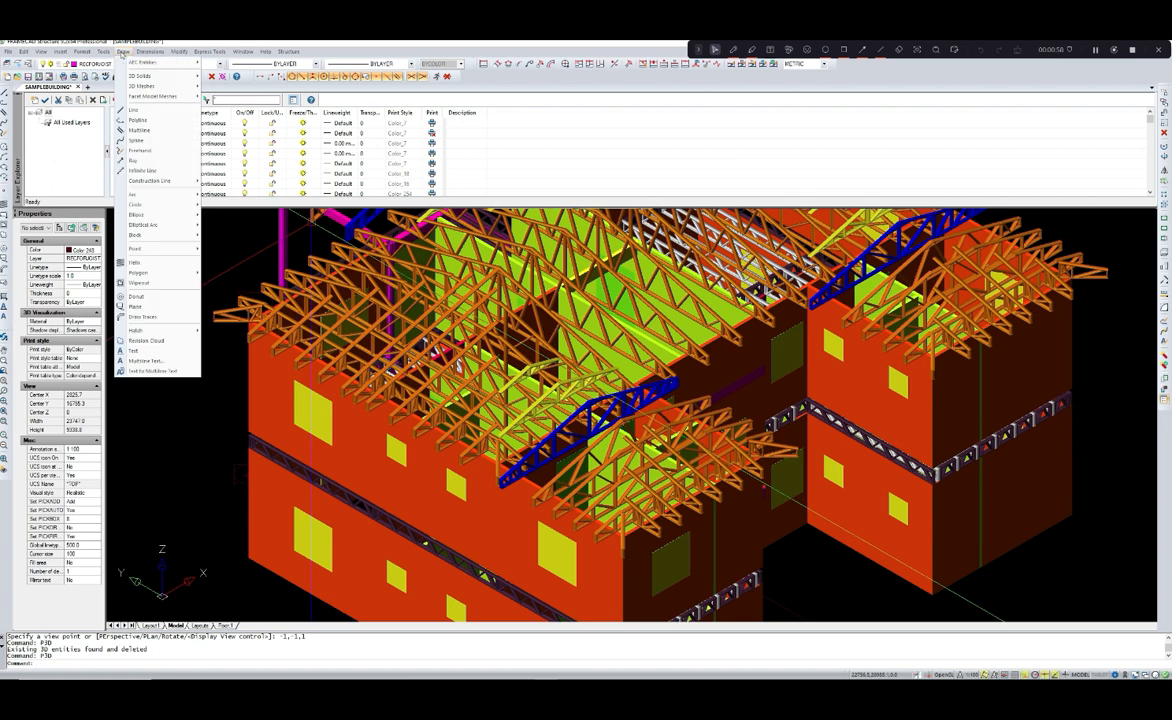
{"action": "mouse_move", "coordinate": [122, 51]}
{"action": "mouse_move", "coordinate": [138, 184]}
{"action": "mouse_move", "coordinate": [41, 52]}
{"action": "mouse_move", "coordinate": [63, 146]}
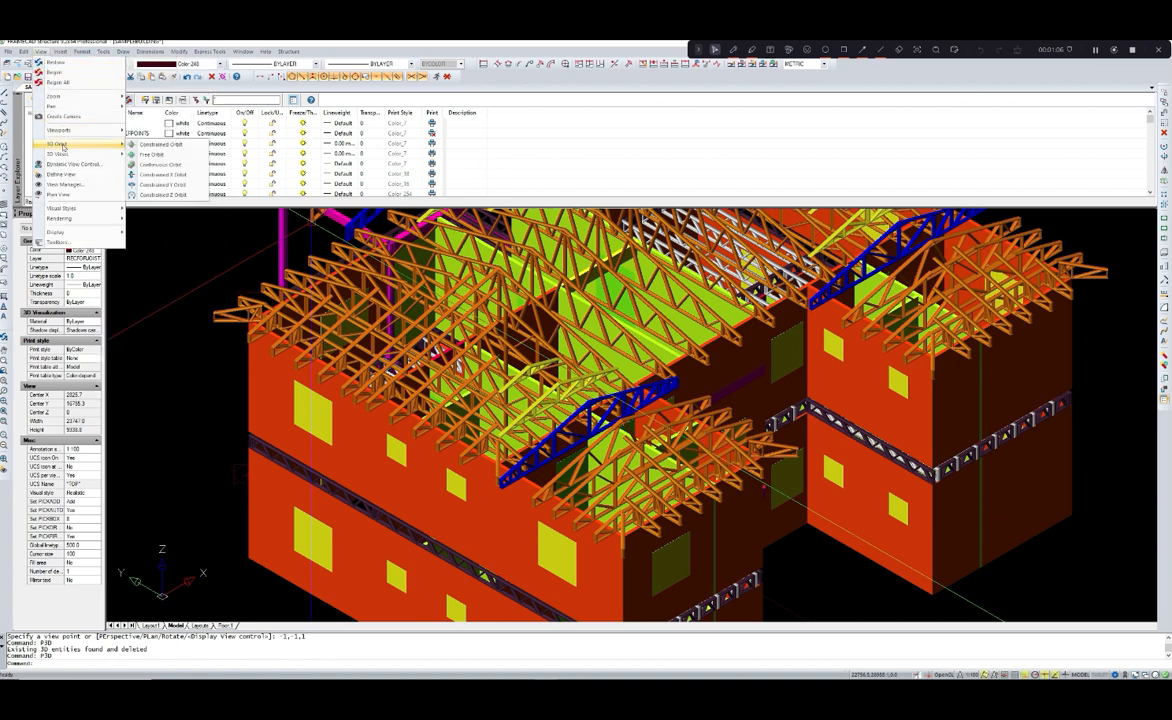
{"action": "left_click", "coordinate": [160, 145]}
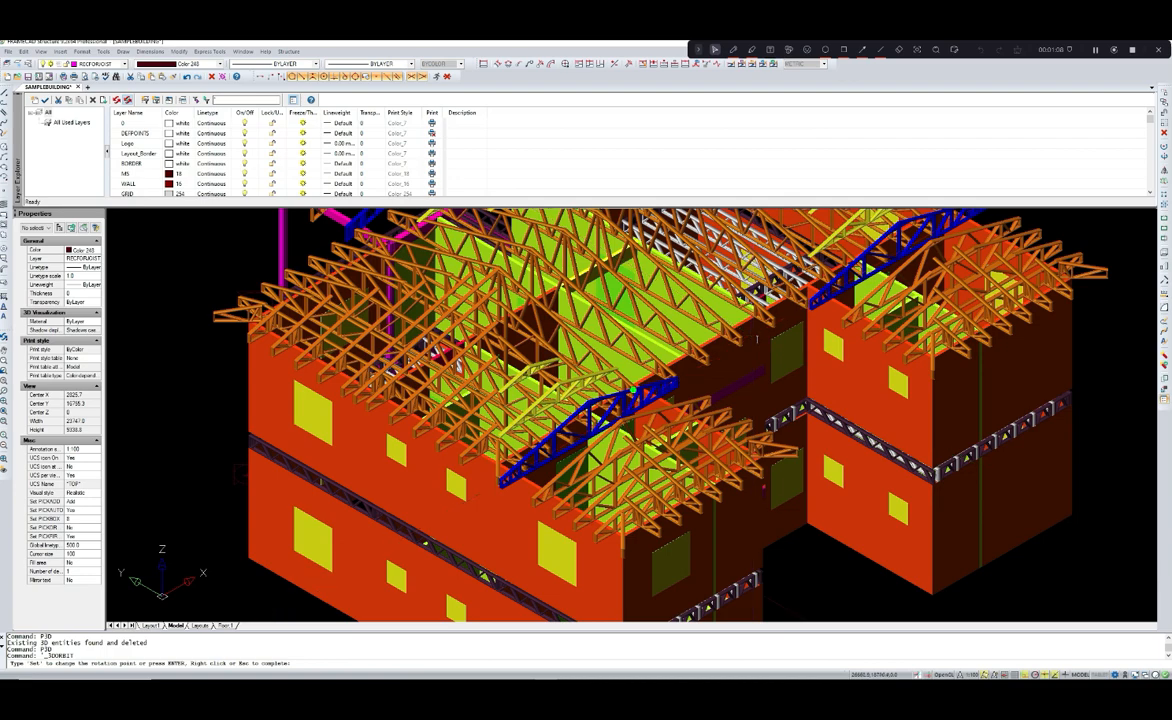
{"action": "left_click_drag", "start_coordinate": [783, 396], "coordinate": [702, 501]}
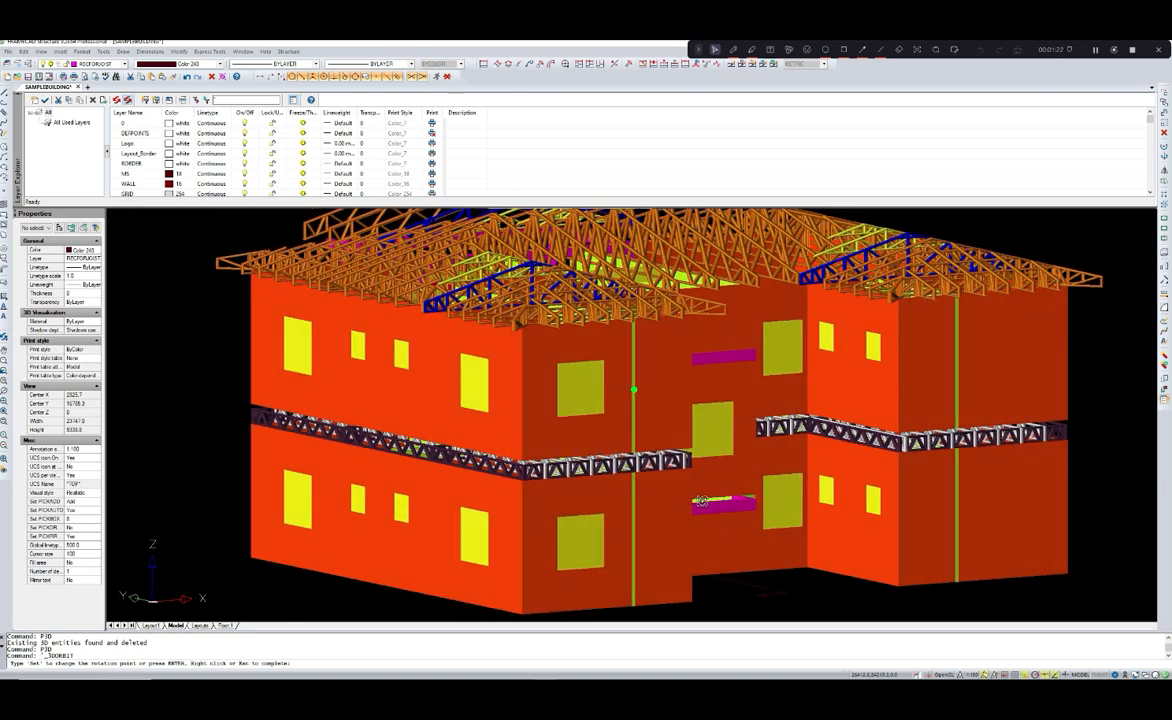
{"action": "left_click_drag", "start_coordinate": [536, 367], "coordinate": [555, 404]}
{"action": "scroll", "coordinate": [531, 392], "scroll_direction": "down", "scroll_amount": 4}
{"action": "left_click_drag", "start_coordinate": [405, 287], "coordinate": [430, 322]}
{"action": "scroll", "coordinate": [430, 322], "scroll_direction": "up", "scroll_amount": 3}
{"action": "scroll", "coordinate": [440, 340], "scroll_direction": "up", "scroll_amount": 4}
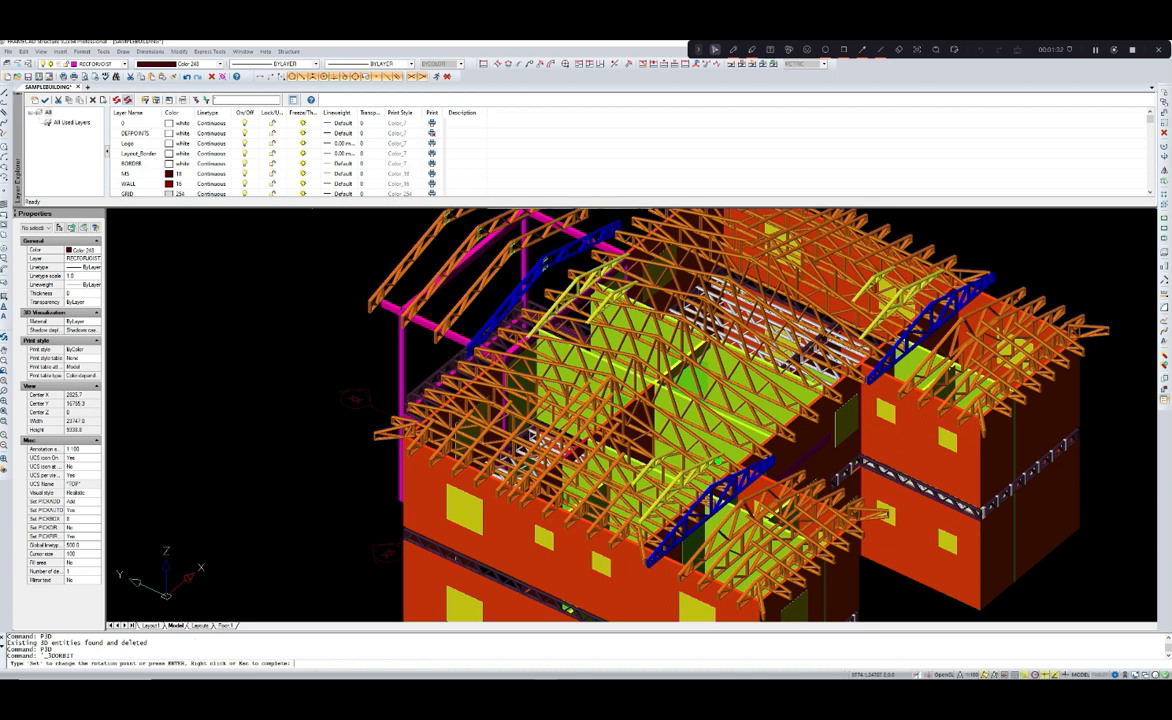
{"action": "key", "text": "Escape"}
- Clear the existing 3D roof trusses with T3D and run T3D again to redraw them over the building and porch
{"action": "type", "text": "TXD"}
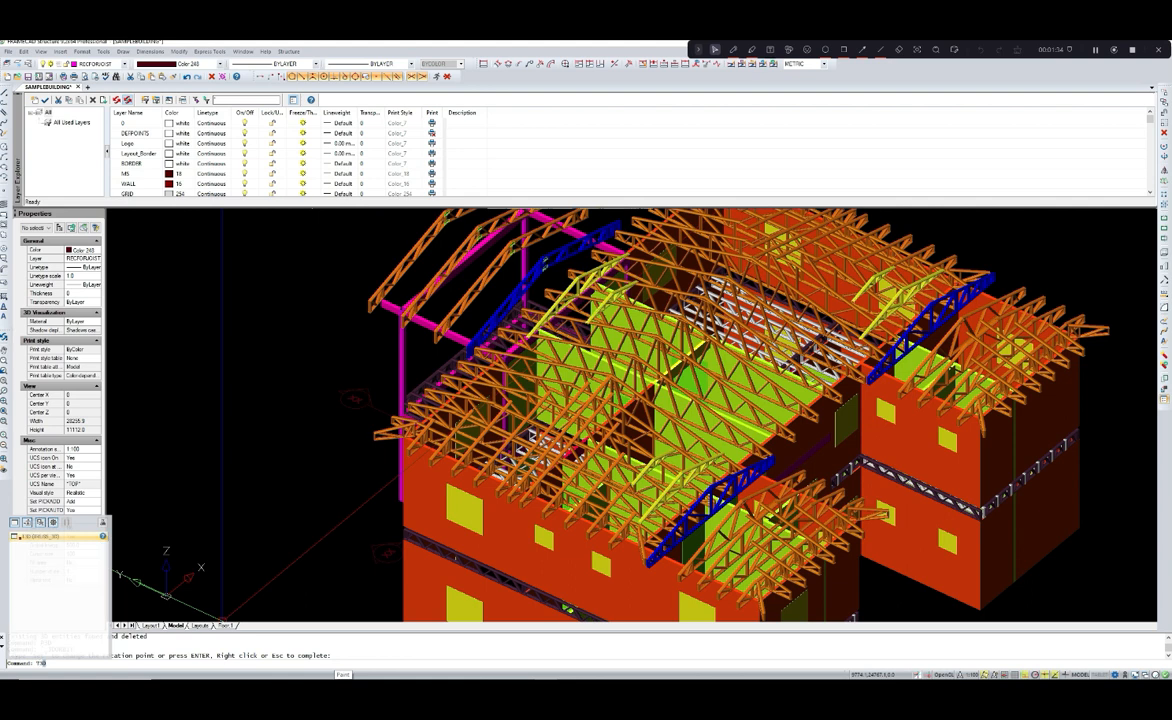
{"action": "key", "text": "Return"}
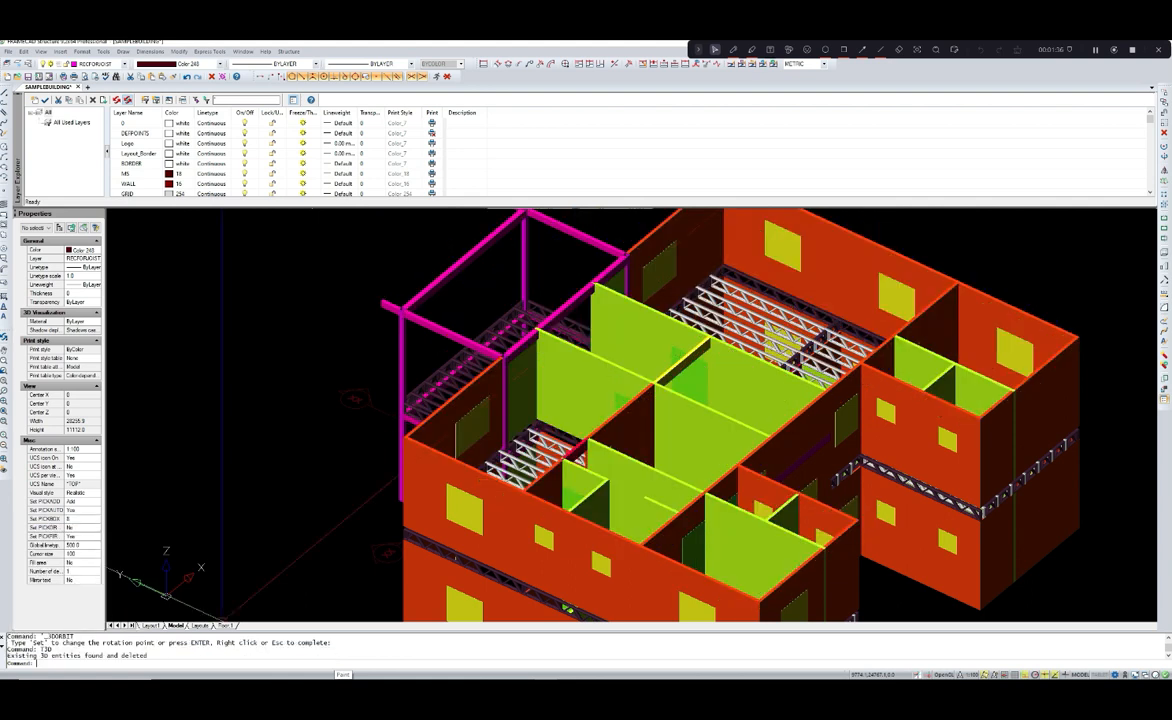
{"action": "type", "text": "T3D"}
{"action": "key", "text": "Return"}
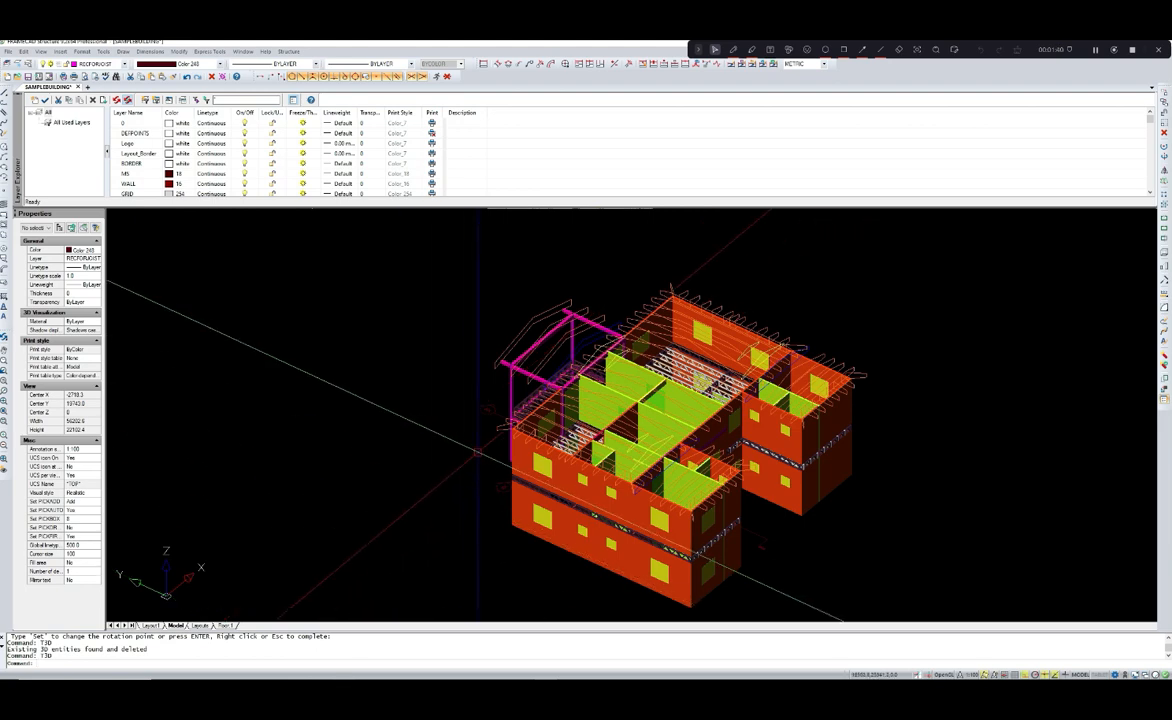
{"action": "scroll", "coordinate": [541, 370], "scroll_direction": "up", "scroll_amount": 4}
{"action": "scroll", "coordinate": [420, 390], "scroll_direction": "up", "scroll_amount": 3}
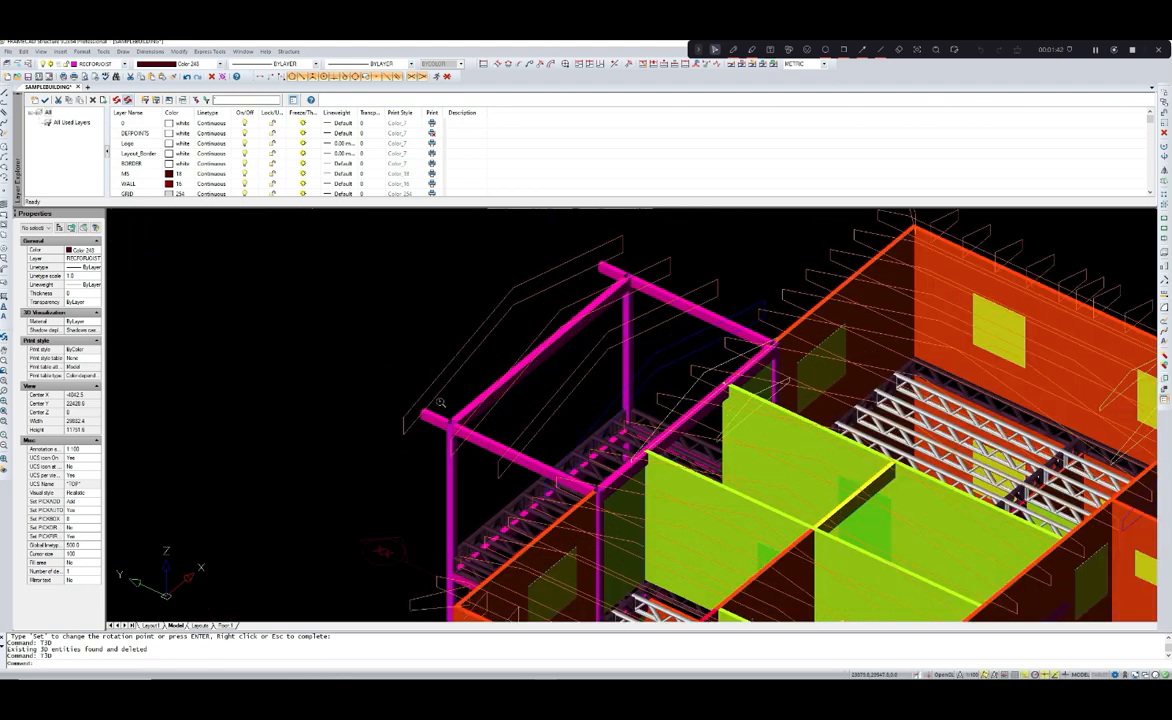
{"action": "scroll", "coordinate": [372, 588], "scroll_direction": "down", "scroll_amount": 4}
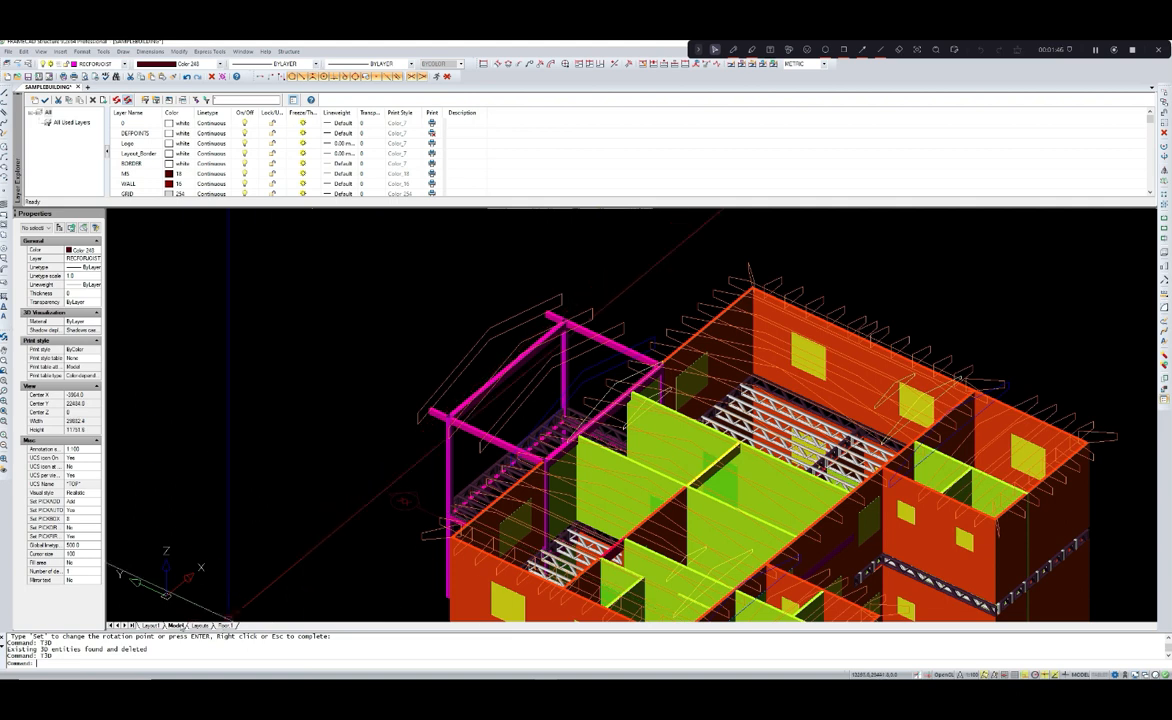
- Run TTD on the Layouts sheet and widen the truss results list to show the full item names
{"action": "left_click", "coordinate": [200, 625]}
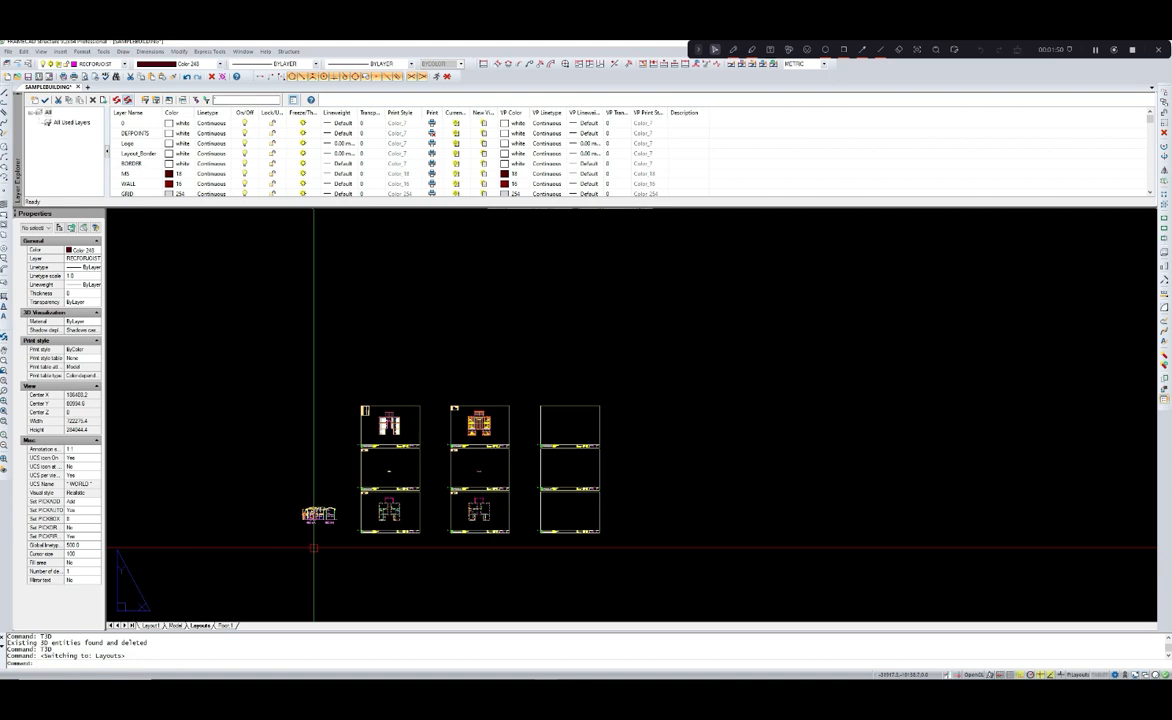
{"action": "type", "text": "D"}
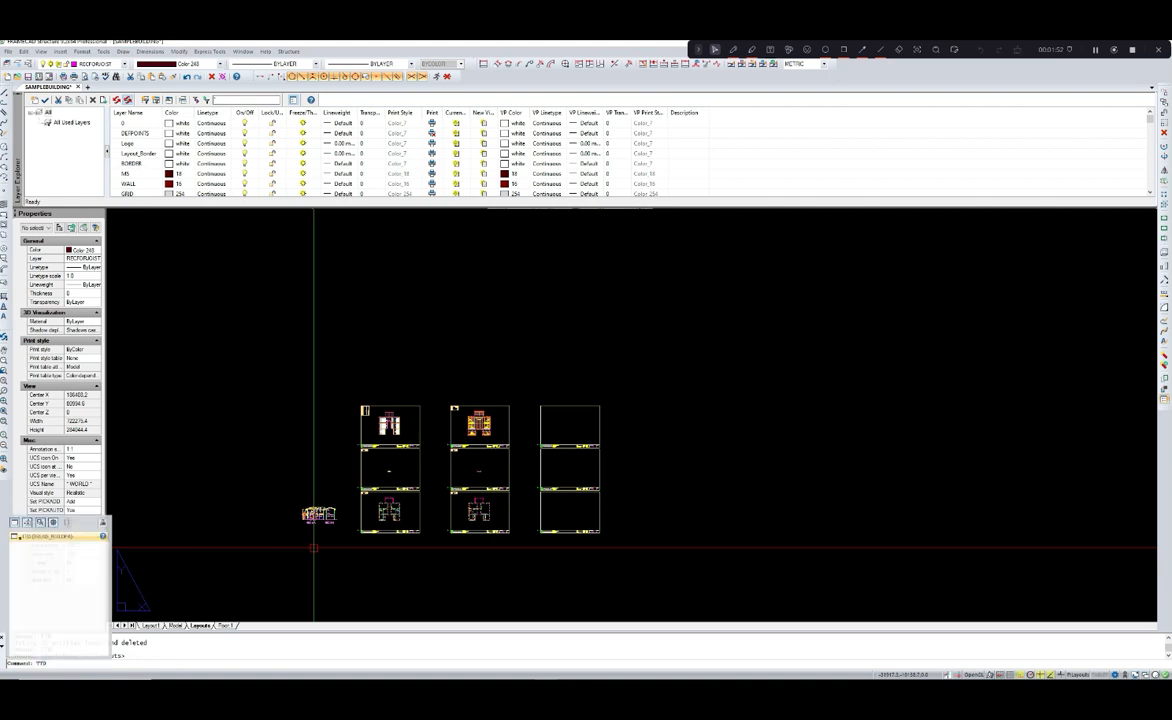
{"action": "key", "text": "Return"}
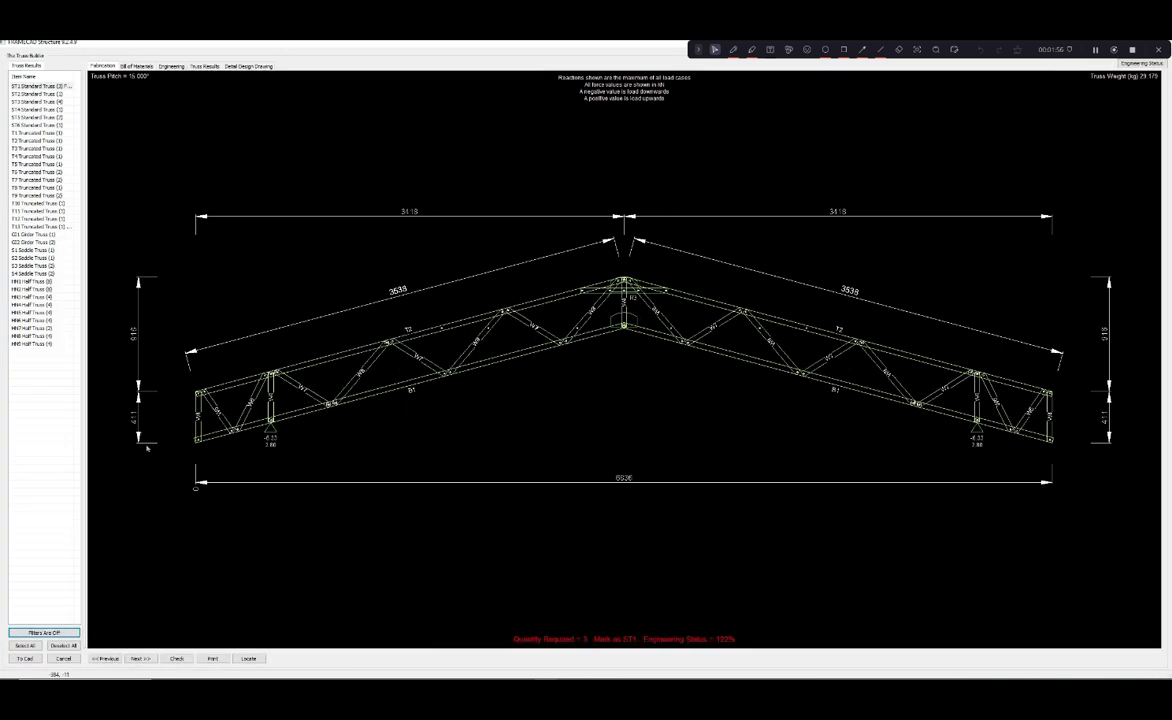
{"action": "left_click_drag", "start_coordinate": [86, 125], "coordinate": [141, 127]}
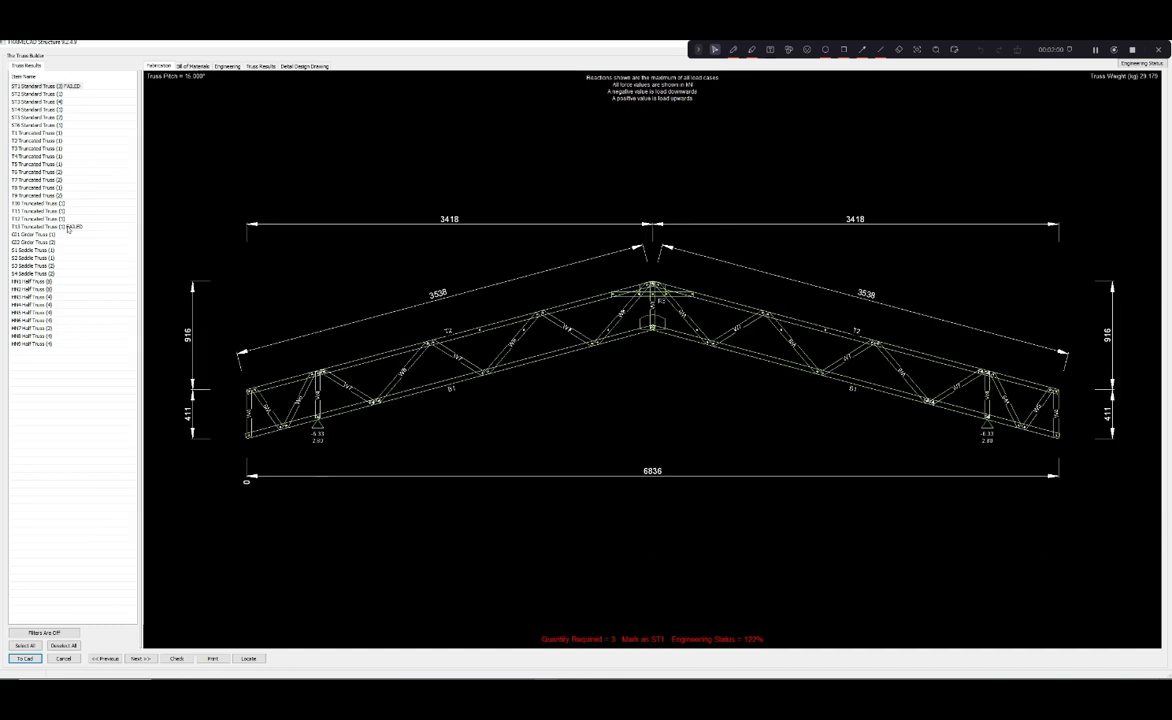
- Open failed truss T13's properties, close them without saving, and output the truss drawings to CAD
{"action": "double_click", "coordinate": [66, 227]}
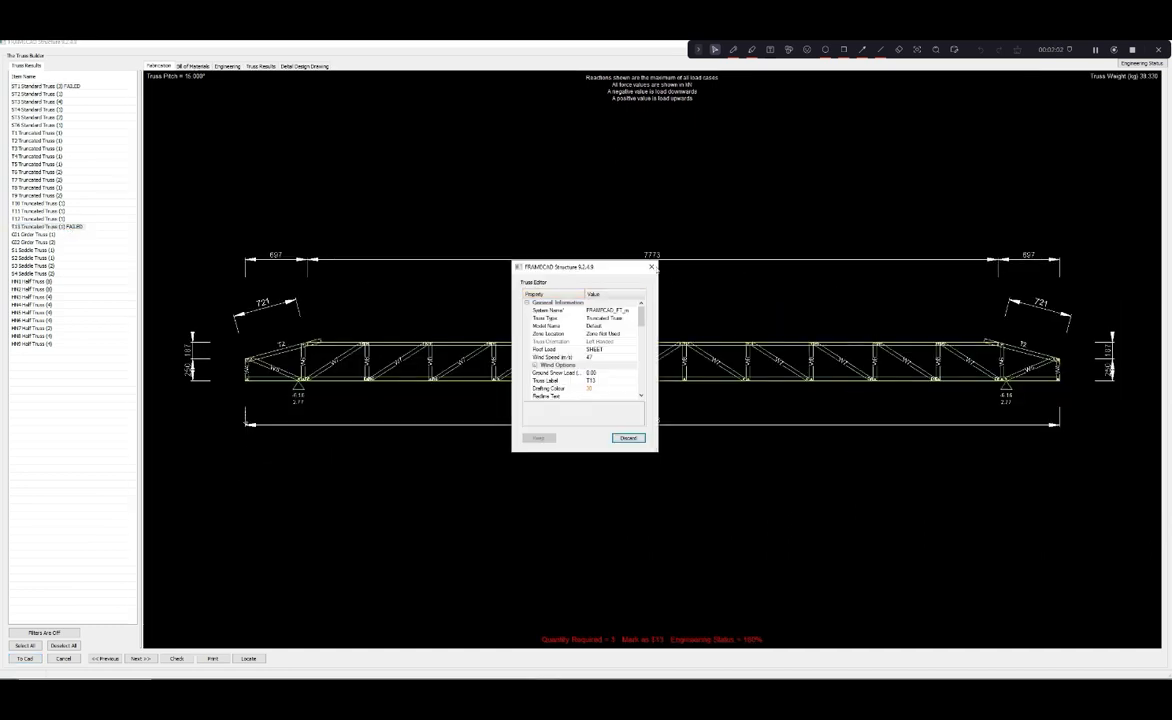
{"action": "left_click", "coordinate": [655, 267]}
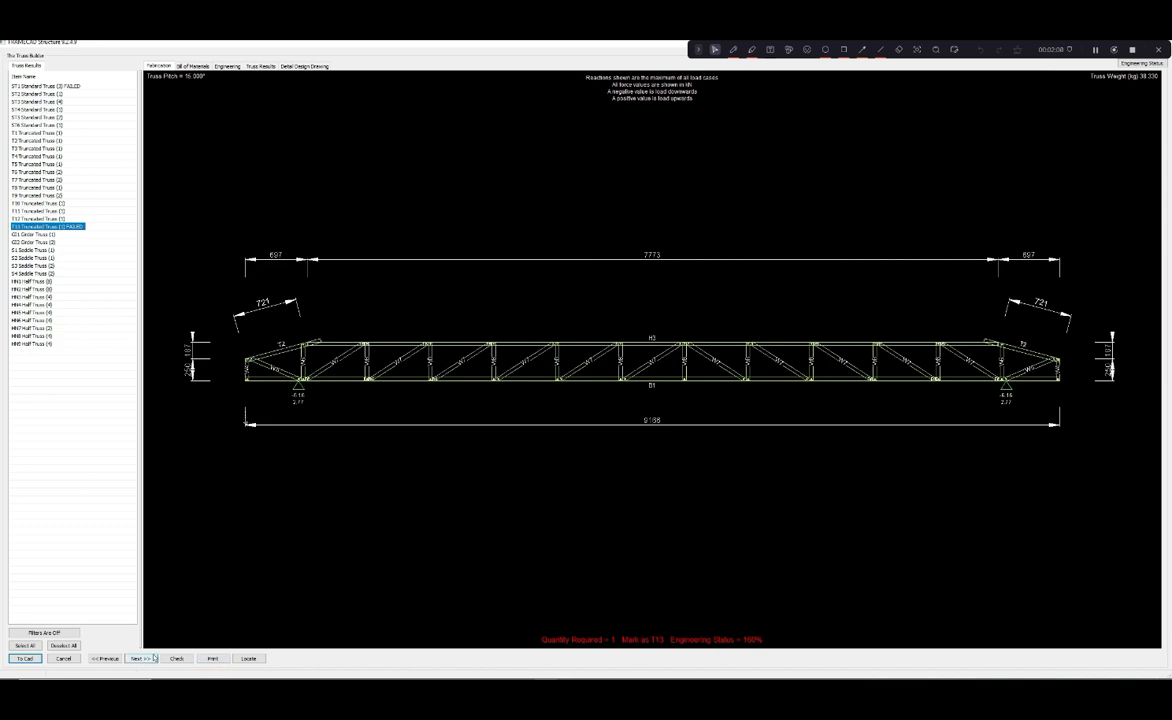
{"action": "left_click", "coordinate": [25, 658]}
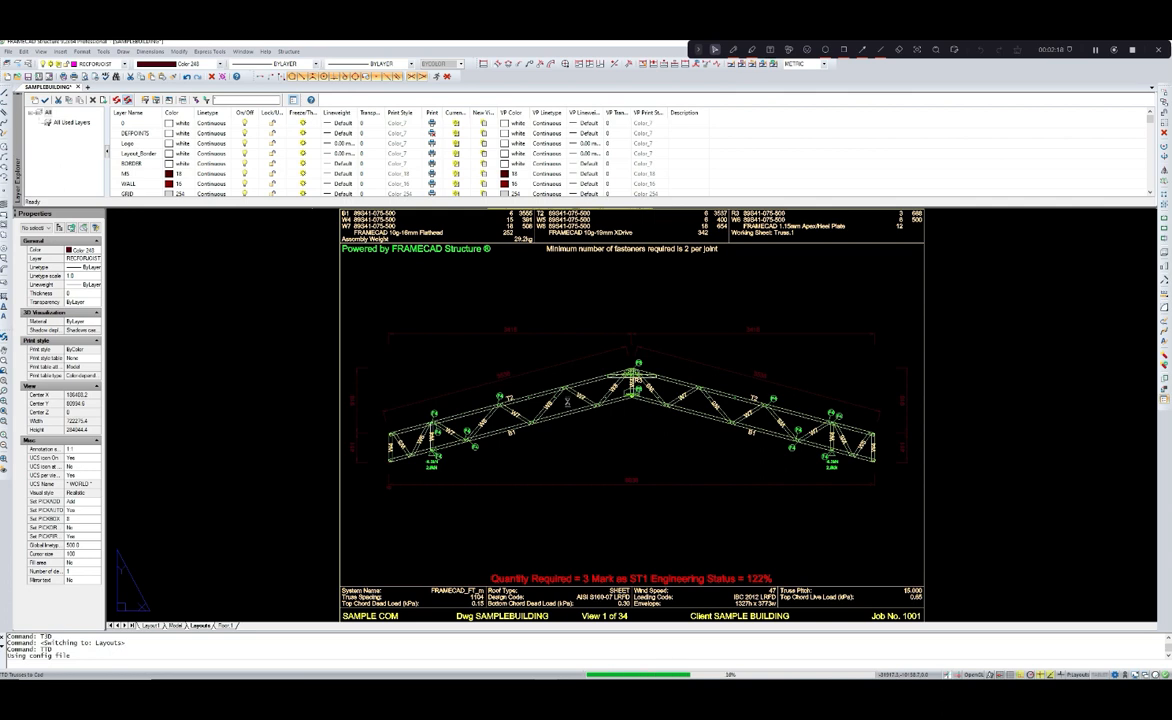
- Browse the generated truss sheets to find T13 and examine its web layout, dimensions and engineering status
{"action": "scroll", "coordinate": [725, 396], "scroll_direction": "down", "scroll_amount": 10}
{"action": "scroll", "coordinate": [581, 479], "scroll_direction": "up", "scroll_amount": 6}
{"action": "mouse_move", "coordinate": [533, 228]}
{"action": "middle_mouse_down"}
{"action": "mouse_move", "coordinate": [516, 332]}
{"action": "mouse_move", "coordinate": [534, 425]}
{"action": "middle_mouse_up"}
{"action": "scroll", "coordinate": [516, 332], "scroll_direction": "up", "scroll_amount": 5}
{"action": "scroll", "coordinate": [534, 425], "scroll_direction": "up", "scroll_amount": 1}
{"action": "scroll", "coordinate": [528, 367], "scroll_direction": "down", "scroll_amount": 2}
{"action": "middle_click_drag", "start_coordinate": [528, 367], "coordinate": [513, 463]}
{"action": "scroll", "coordinate": [513, 463], "scroll_direction": "down", "scroll_amount": 1}
{"action": "middle_click_drag", "start_coordinate": [528, 398], "coordinate": [512, 474]}
{"action": "middle_click_drag", "start_coordinate": [533, 355], "coordinate": [536, 387]}
{"action": "scroll", "coordinate": [505, 374], "scroll_direction": "up", "scroll_amount": 3}
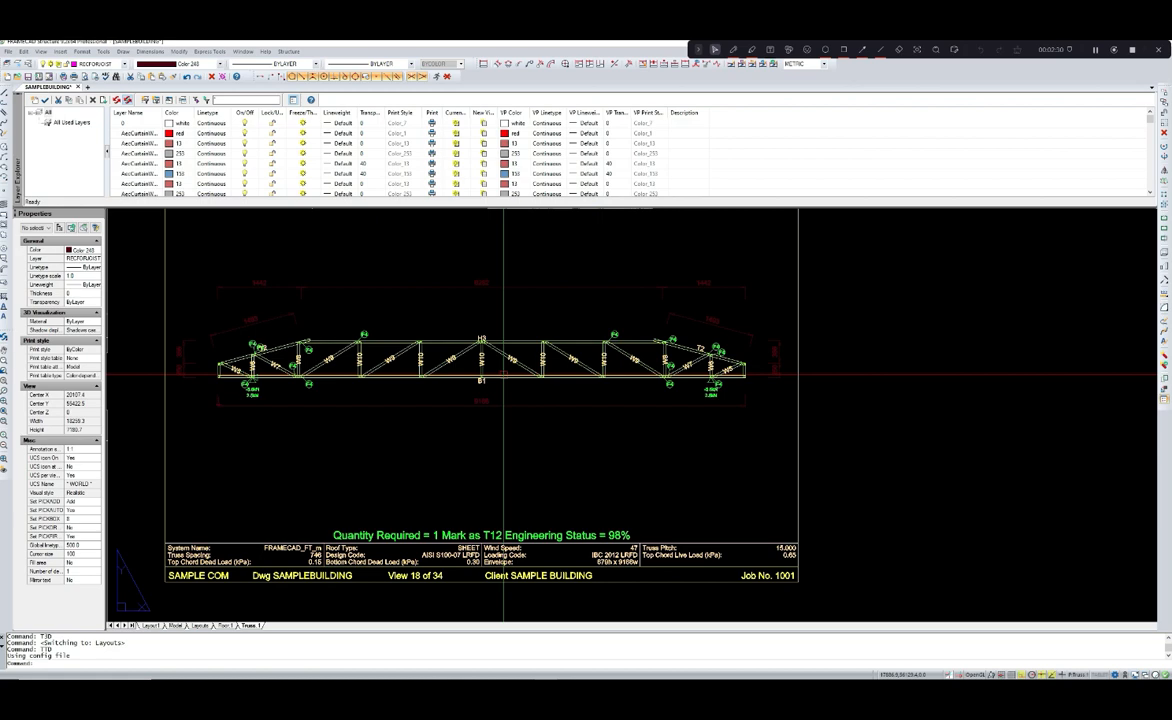
{"action": "scroll", "coordinate": [503, 374], "scroll_direction": "down", "scroll_amount": 4}
{"action": "middle_click_drag", "start_coordinate": [507, 396], "coordinate": [496, 449]}
{"action": "middle_click_drag", "start_coordinate": [500, 278], "coordinate": [502, 390]}
{"action": "scroll", "coordinate": [496, 330], "scroll_direction": "up", "scroll_amount": 1}
{"action": "middle_click_drag", "start_coordinate": [496, 326], "coordinate": [527, 358]}
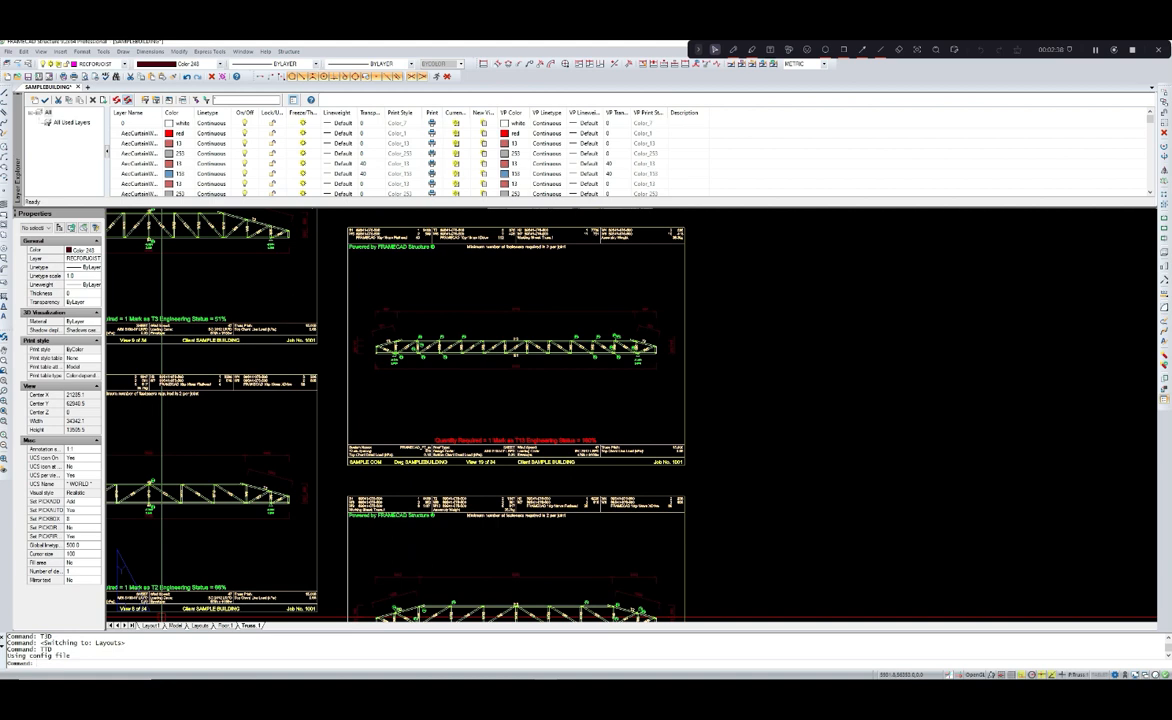
{"action": "scroll", "coordinate": [414, 460], "scroll_direction": "up", "scroll_amount": 3}
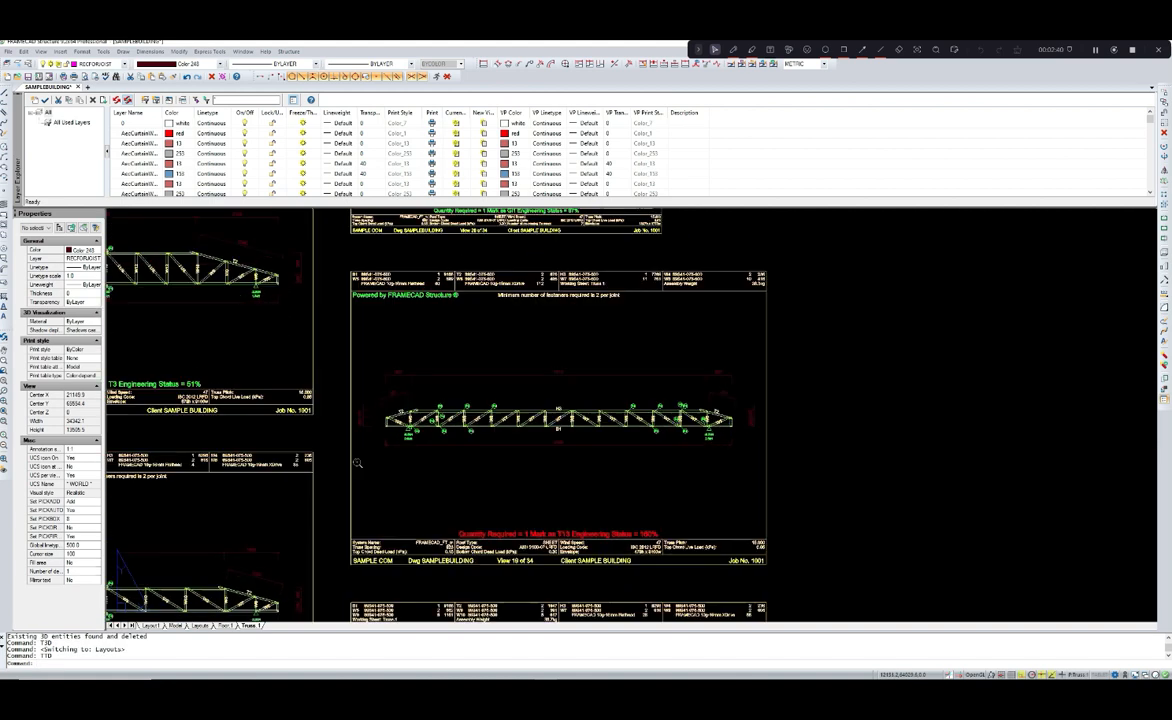
{"action": "scroll", "coordinate": [355, 481], "scroll_direction": "up", "scroll_amount": 3}
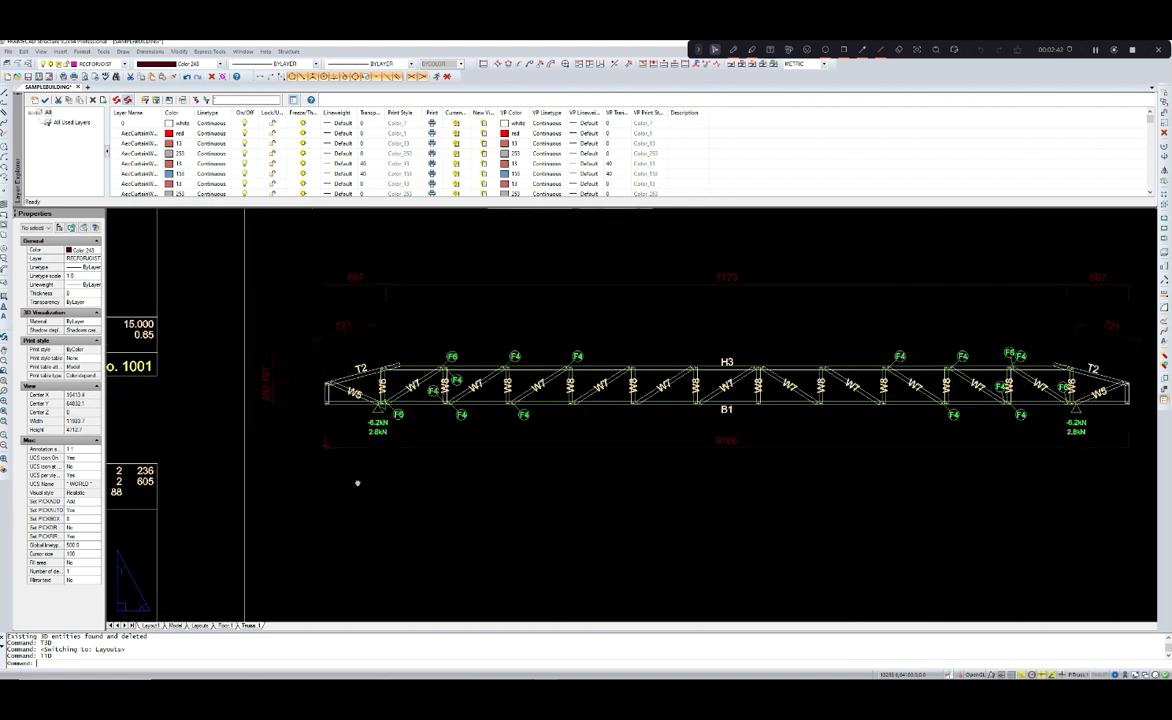
{"action": "middle_click_drag", "start_coordinate": [353, 483], "coordinate": [300, 493]}
{"action": "middle_click_drag", "start_coordinate": [379, 521], "coordinate": [369, 524]}
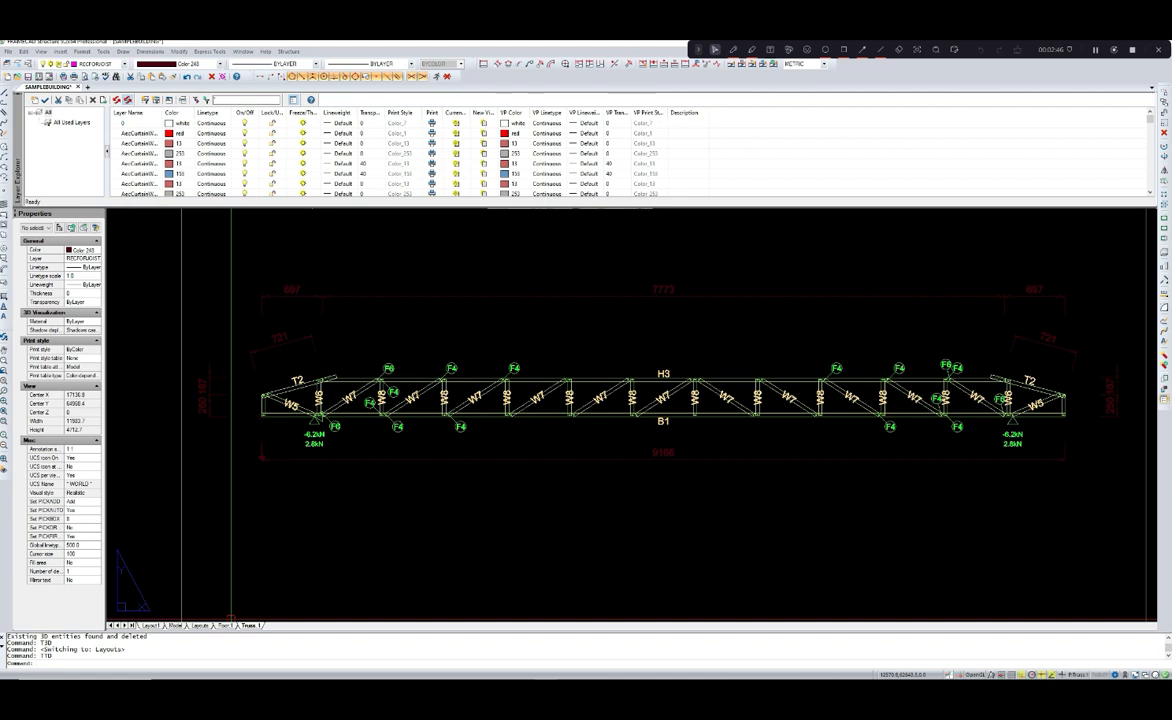
{"action": "type", "text": "bm"}
{"action": "key", "text": "Return"}
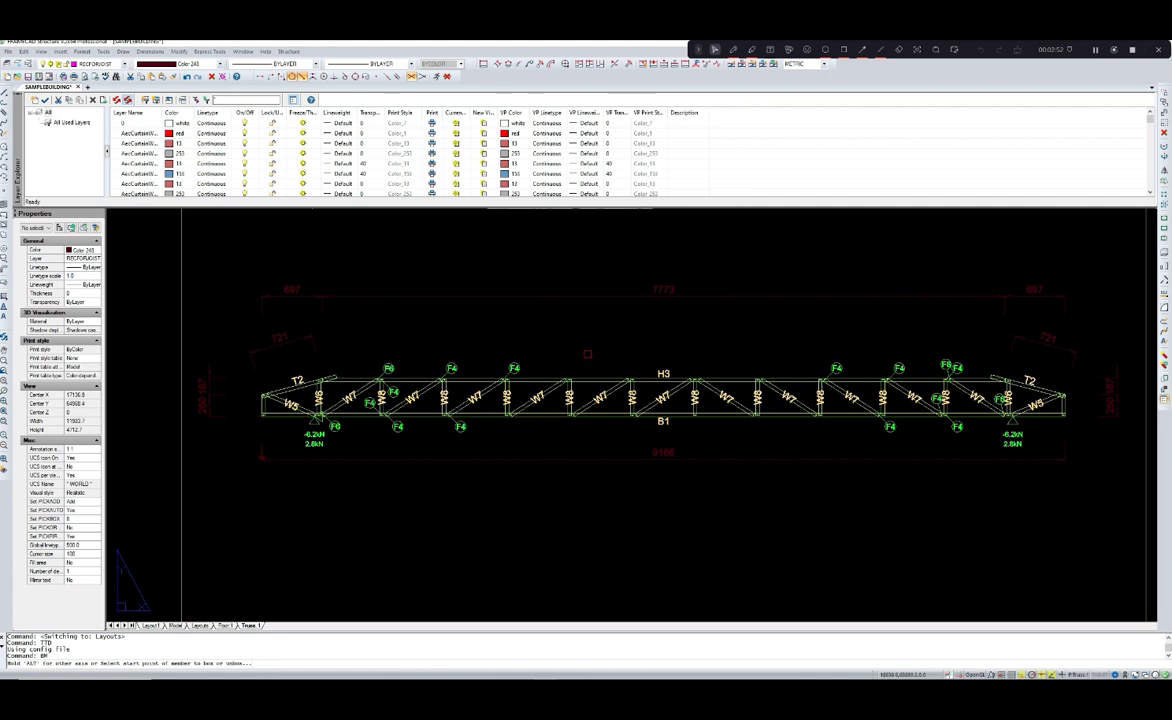
{"action": "key", "text": "Escape"}
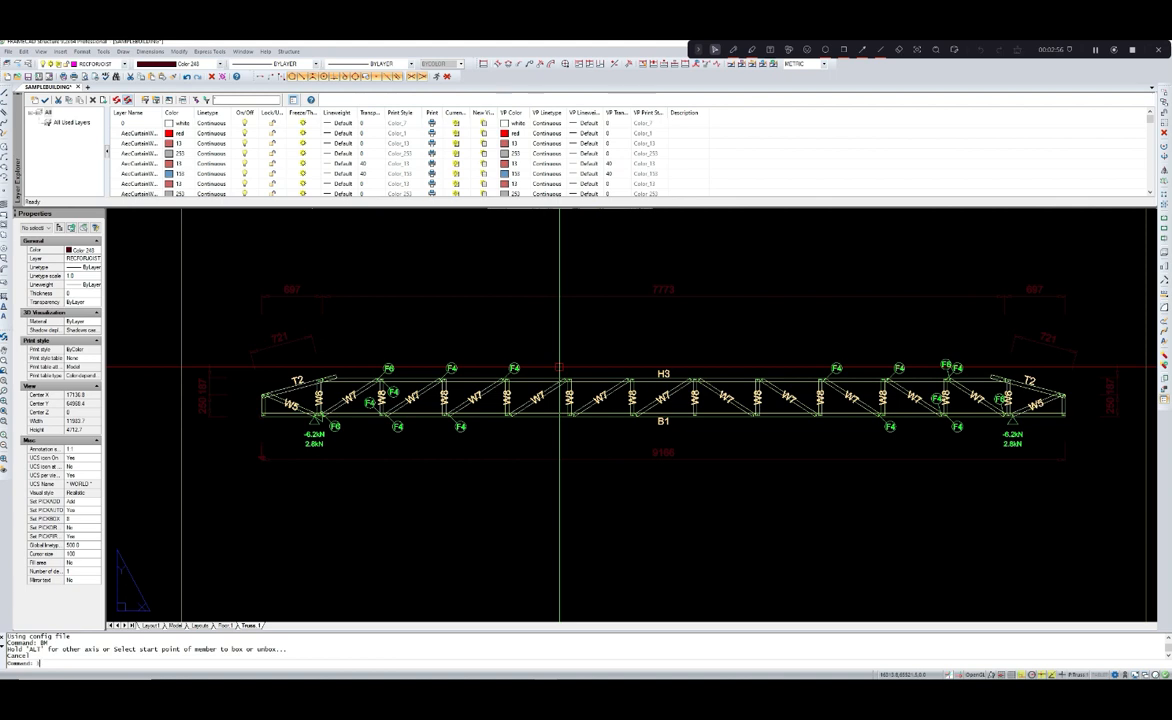
- Draw a vertical reference line through the third W8 web from truss T13's left end, extending below the bottom chord
{"action": "type", "text": "L"}
{"action": "key", "text": "Return"}
{"action": "scroll", "coordinate": [507, 368], "scroll_direction": "up", "scroll_amount": 2}
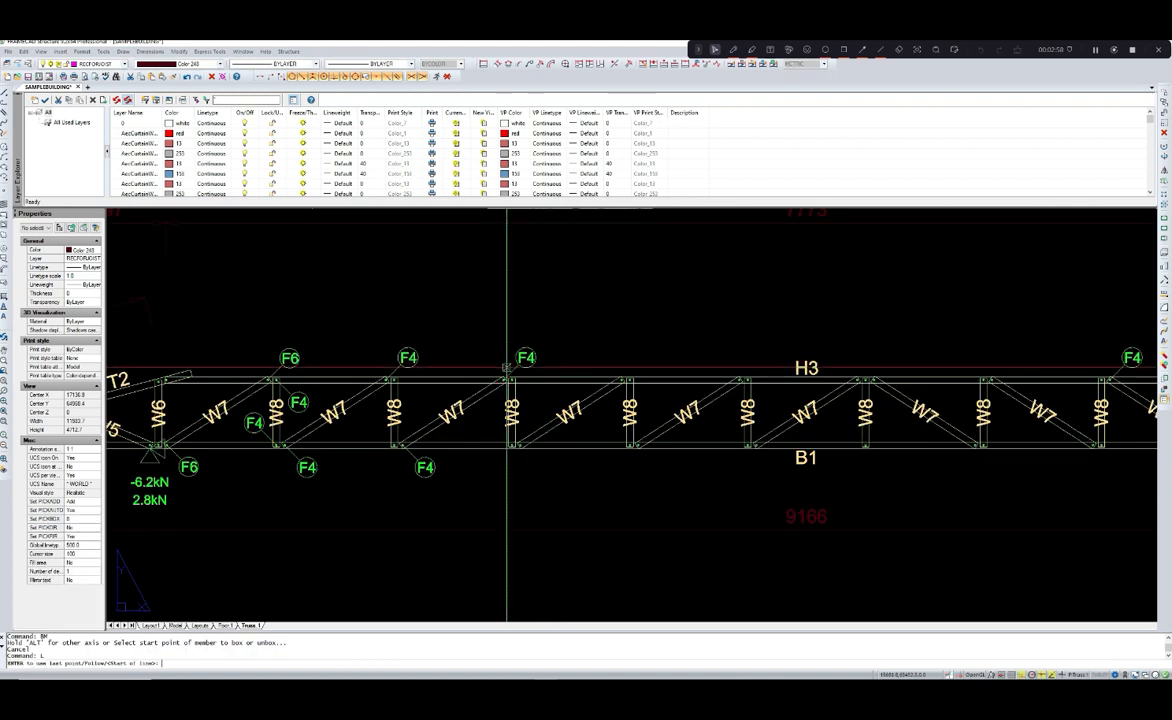
{"action": "scroll", "coordinate": [507, 368], "scroll_direction": "down", "scroll_amount": 1}
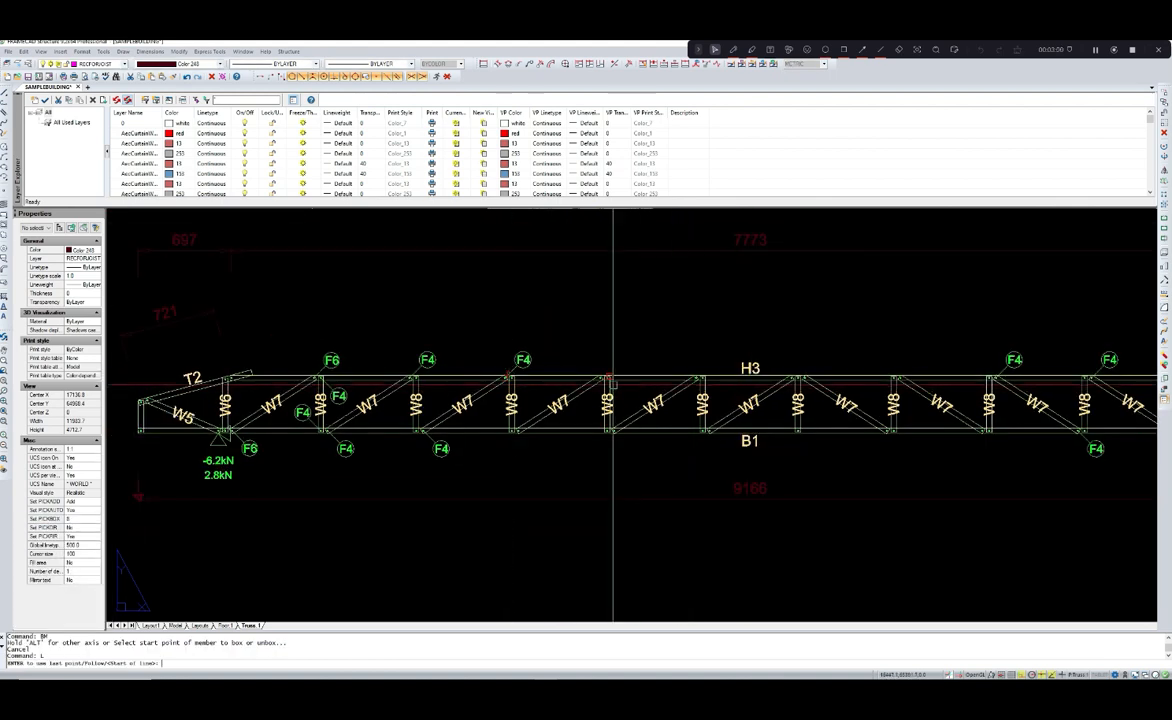
{"action": "left_click", "coordinate": [503, 487]}
{"action": "left_click", "coordinate": [503, 490]}
{"action": "key", "text": "Return"}
- Draw a matching vertical reference line through the second W8 web from truss T13's right end, extending below the bottom chord
{"action": "middle_click_drag", "start_coordinate": [779, 407], "coordinate": [657, 420]}
{"action": "middle_click_drag", "start_coordinate": [814, 412], "coordinate": [777, 416]}
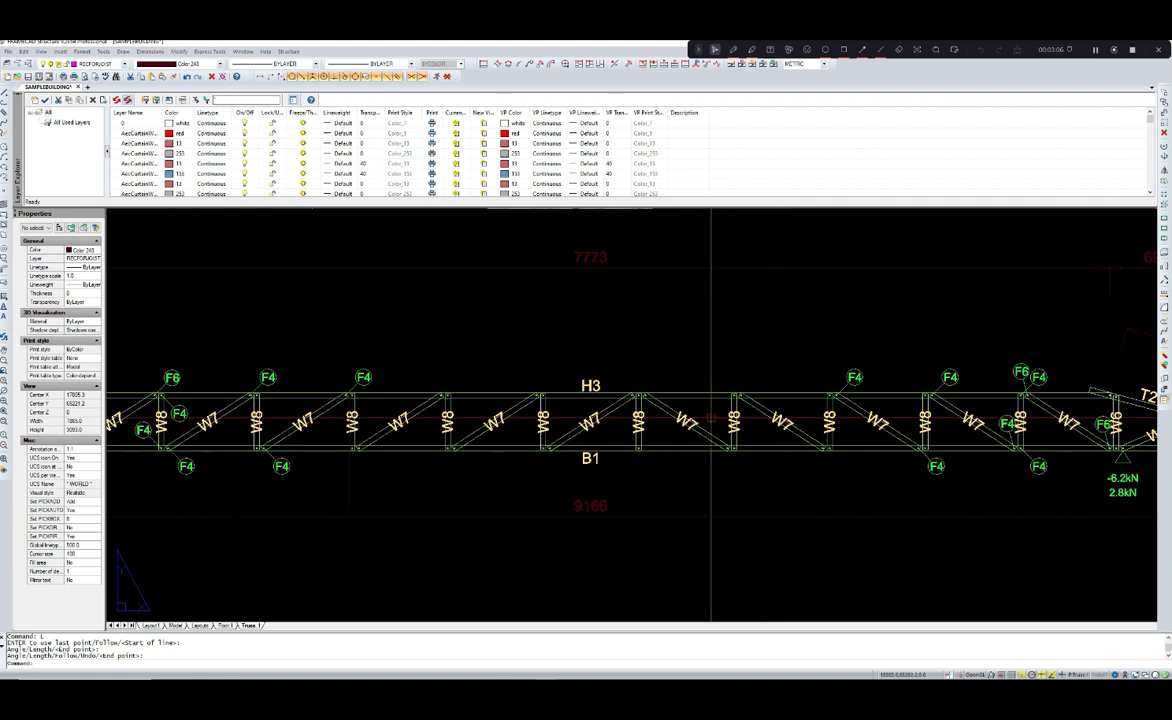
{"action": "middle_click_drag", "start_coordinate": [861, 413], "coordinate": [845, 418]}
{"action": "type", "text": "L"}
{"action": "key", "text": "Return"}
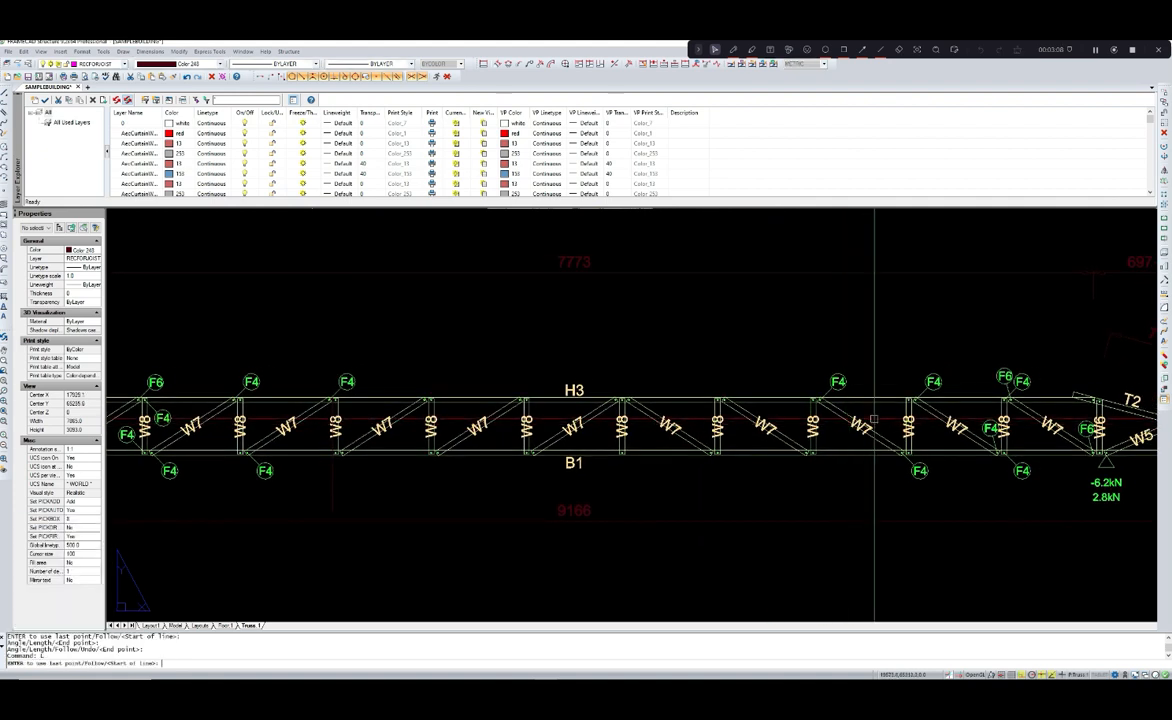
{"action": "left_click", "coordinate": [911, 395]}
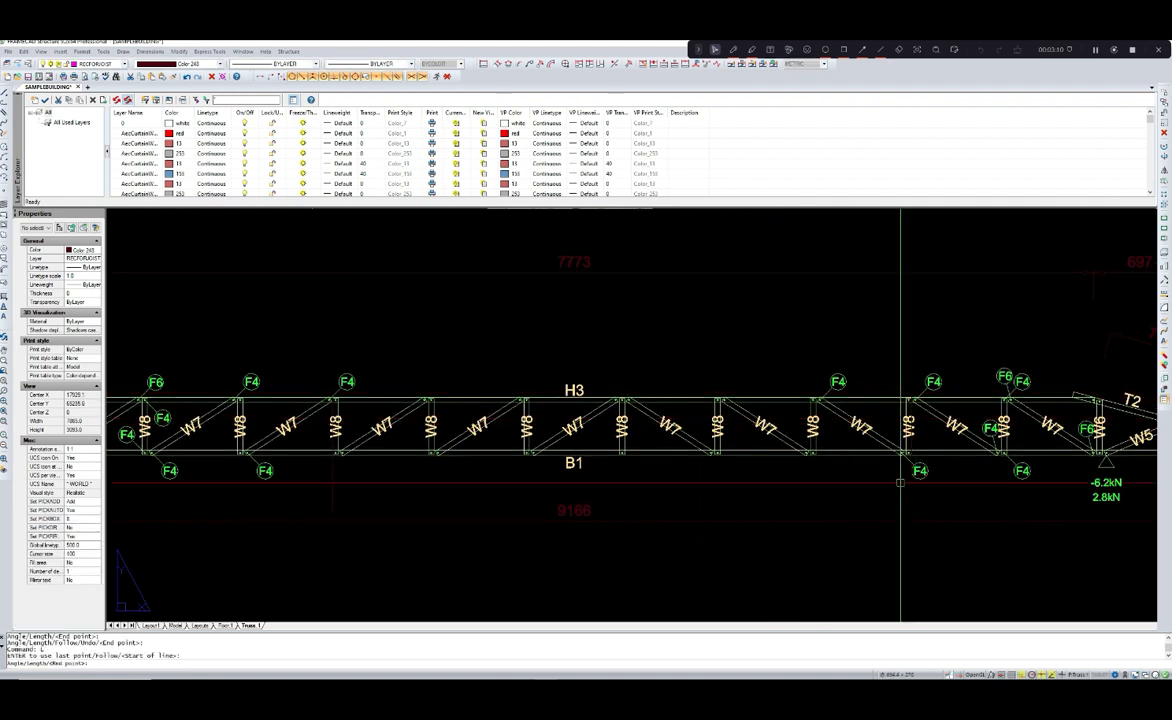
{"action": "left_click", "coordinate": [905, 495]}
{"action": "key", "text": "Return"}
- Offset both vertical reference lines by 150 outward, toward the ends of the truss
{"action": "type", "text": "O"}
{"action": "key", "text": "Return"}
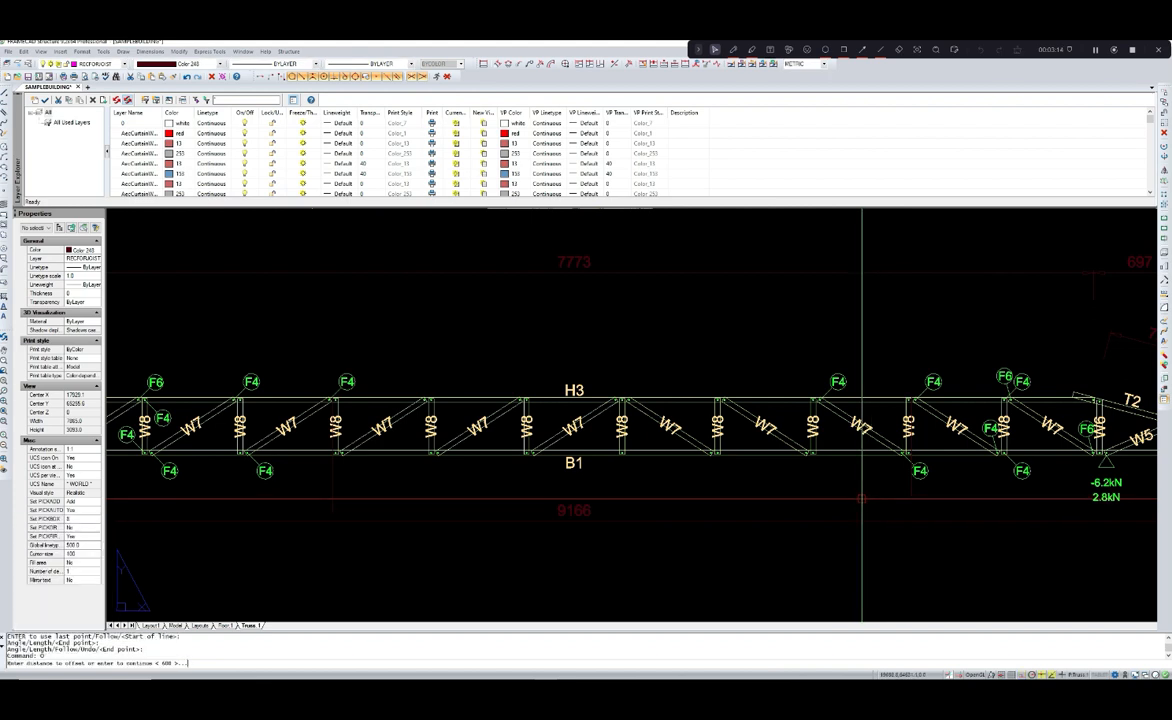
{"action": "type", "text": "150"}
{"action": "key", "text": "Return"}
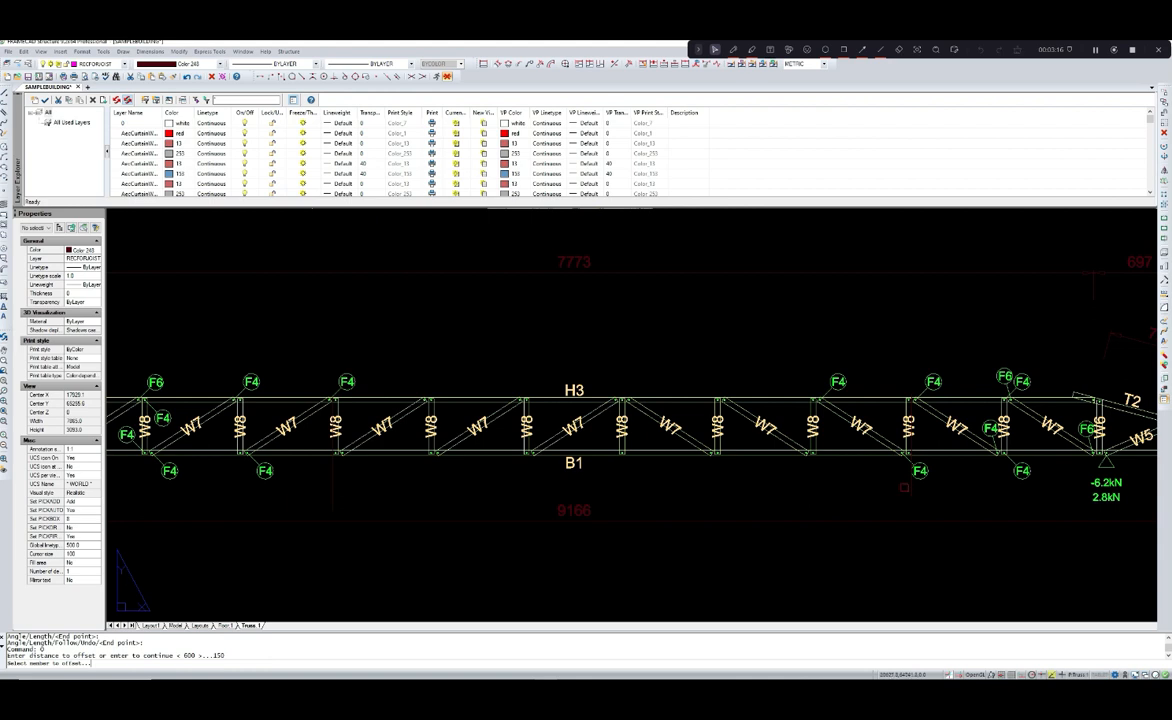
{"action": "left_click", "coordinate": [912, 446]}
{"action": "left_click", "coordinate": [927, 446]}
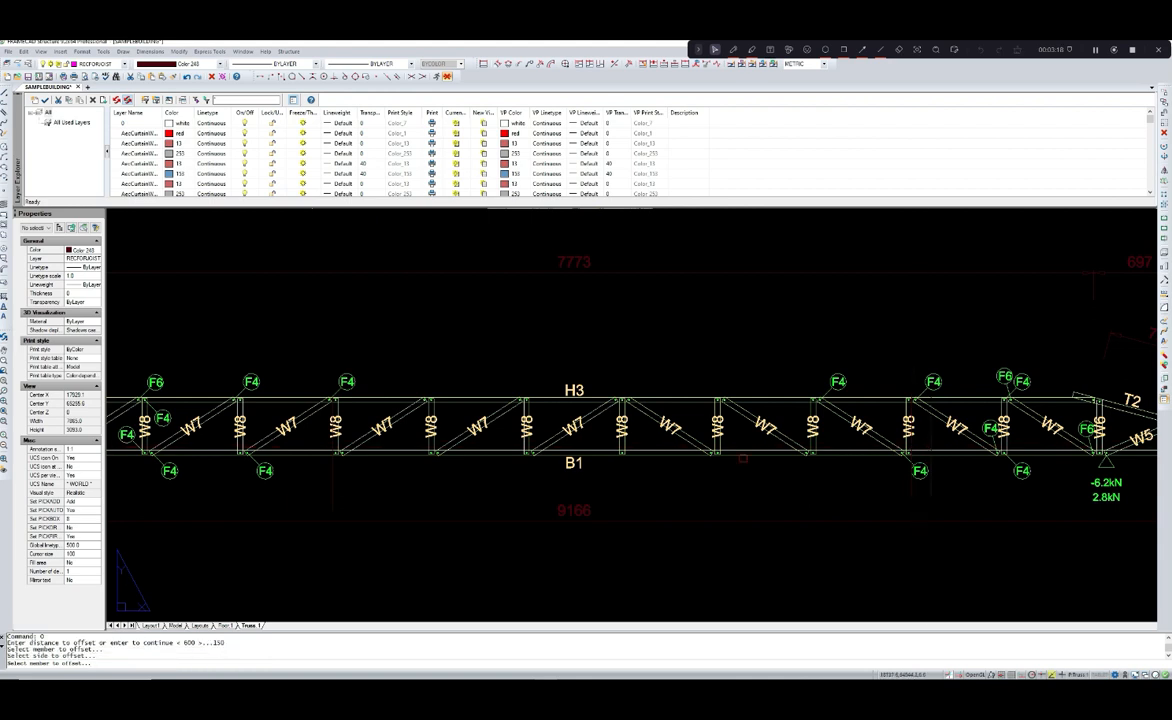
{"action": "middle_click_drag", "start_coordinate": [431, 448], "coordinate": [515, 449]}
{"action": "left_click", "coordinate": [417, 441]}
{"action": "left_click", "coordinate": [405, 442]}
{"action": "key", "text": "Escape"}
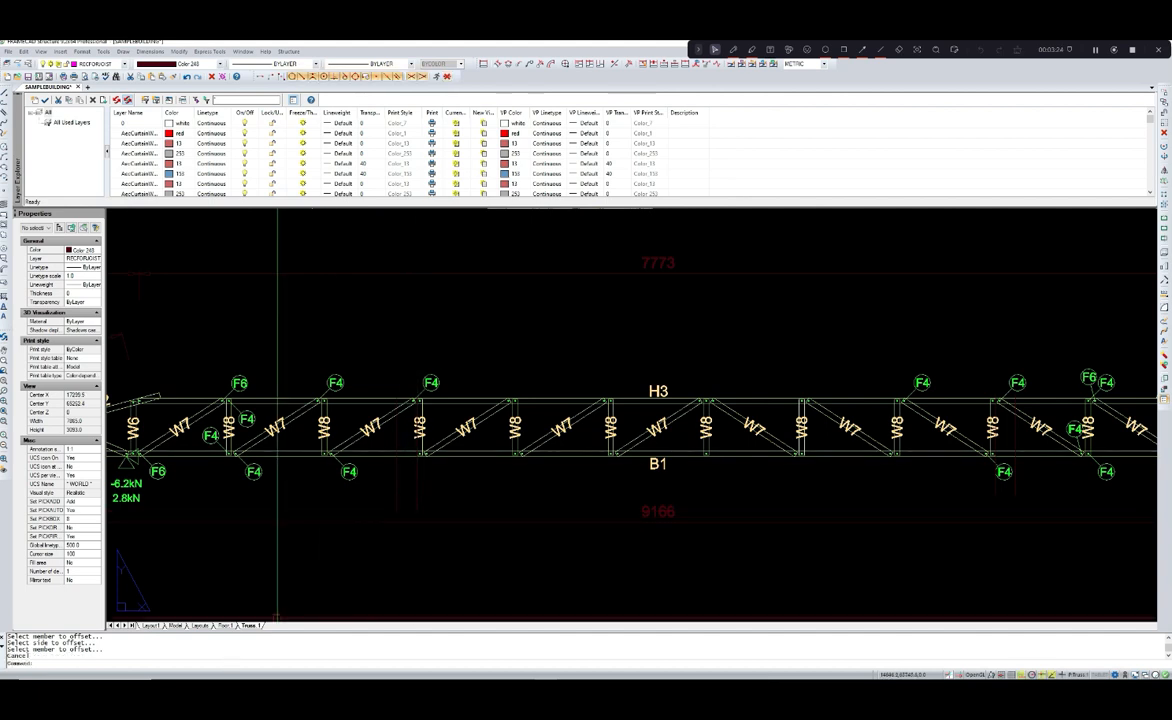
- Box the top chord H3 with the BM command from the left offset line to the right offset line
{"action": "type", "text": "b"}
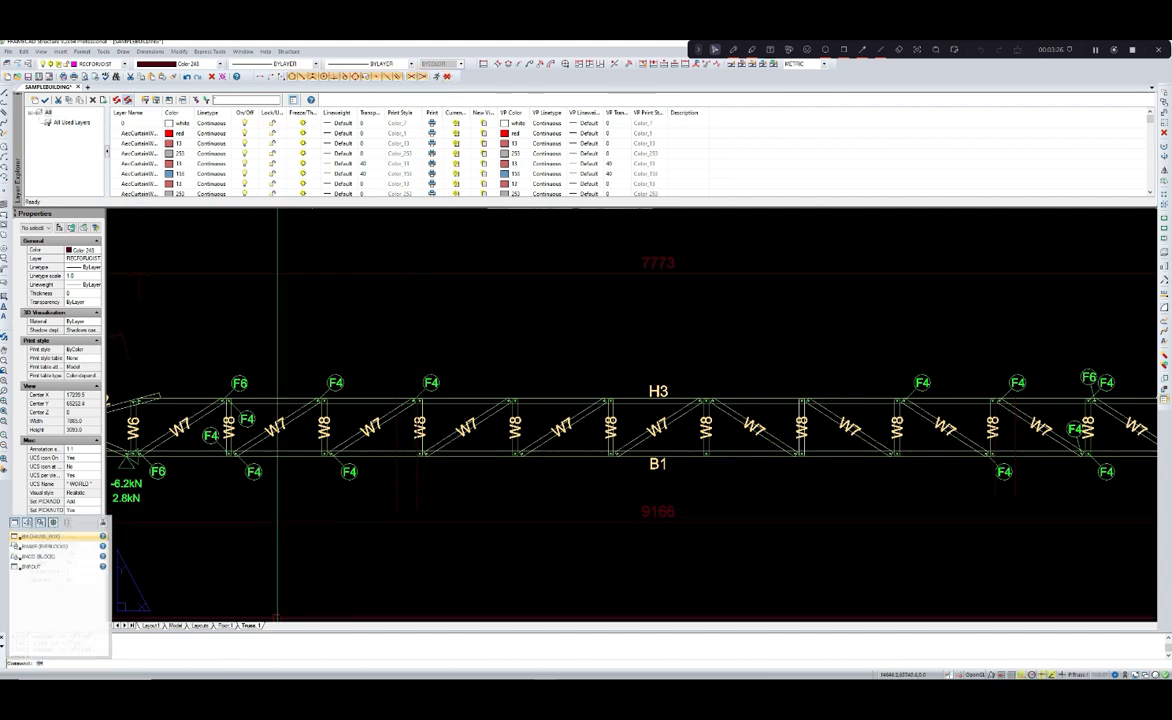
{"action": "type", "text": "m"}
{"action": "key", "text": "Return"}
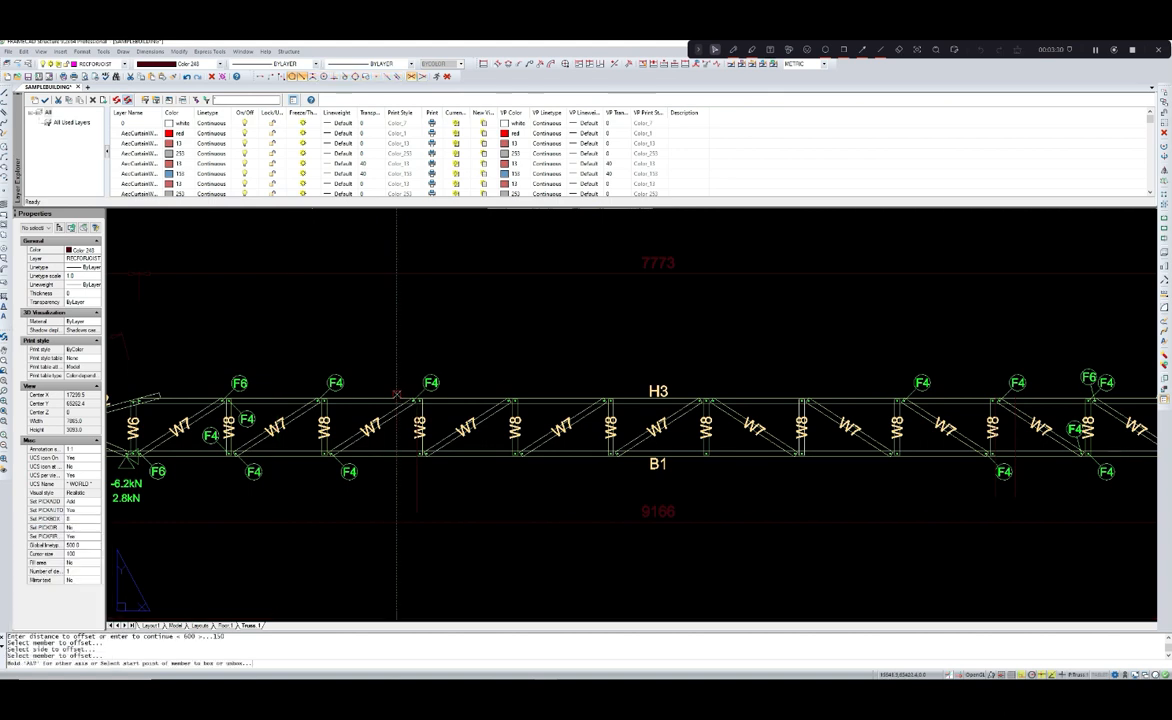
{"action": "scroll", "coordinate": [396, 398], "scroll_direction": "up", "scroll_amount": 3}
{"action": "left_click", "coordinate": [396, 400]}
{"action": "scroll", "coordinate": [396, 398], "scroll_direction": "down", "scroll_amount": 3}
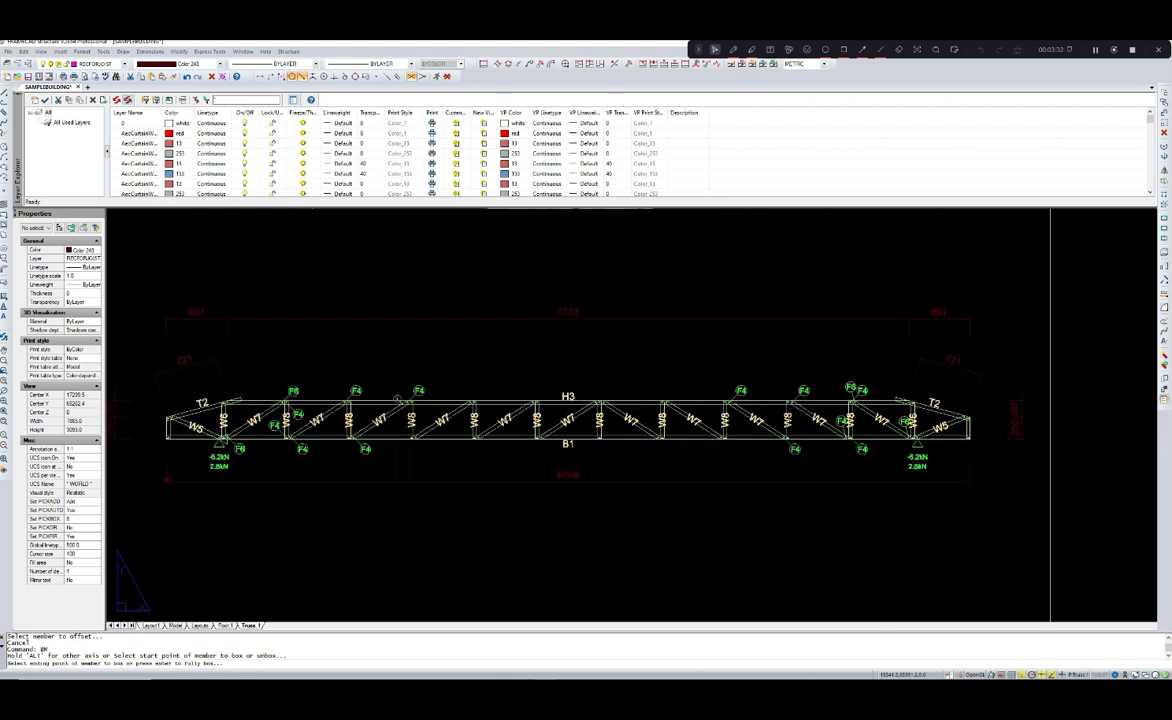
{"action": "scroll", "coordinate": [806, 405], "scroll_direction": "up", "scroll_amount": 2}
{"action": "scroll", "coordinate": [806, 405], "scroll_direction": "up", "scroll_amount": 2}
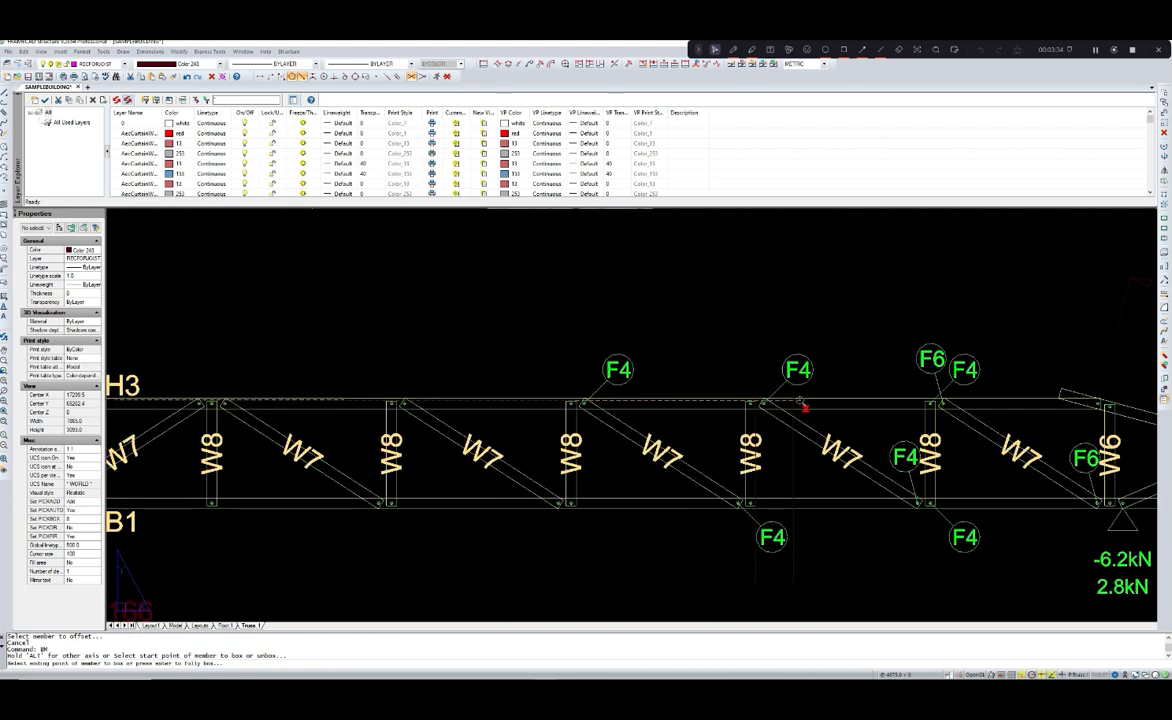
{"action": "left_click", "coordinate": [794, 399]}
{"action": "scroll", "coordinate": [648, 435], "scroll_direction": "down", "scroll_amount": 3}
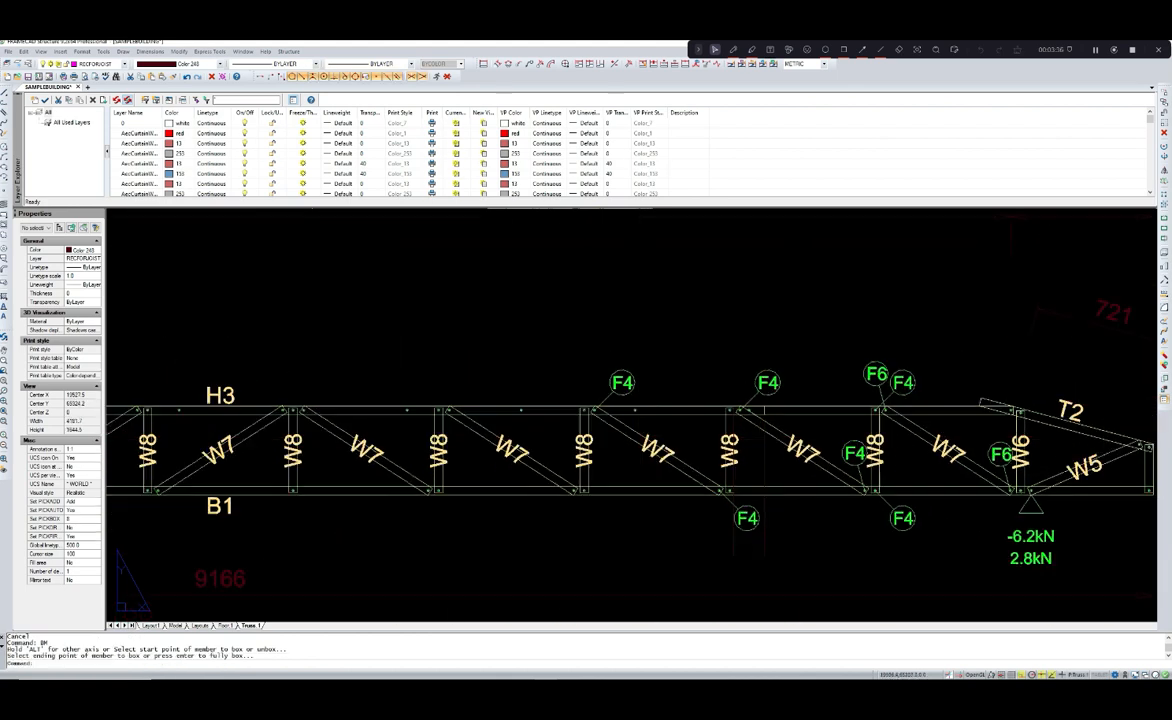
- Box the bottom chord B1 with the BM command between the same two offset lines
{"action": "middle_click_drag", "start_coordinate": [532, 467], "coordinate": [618, 444]}
{"action": "middle_click_drag", "start_coordinate": [384, 449], "coordinate": [443, 440]}
{"action": "scroll", "coordinate": [270, 440], "scroll_direction": "up", "scroll_amount": 3}
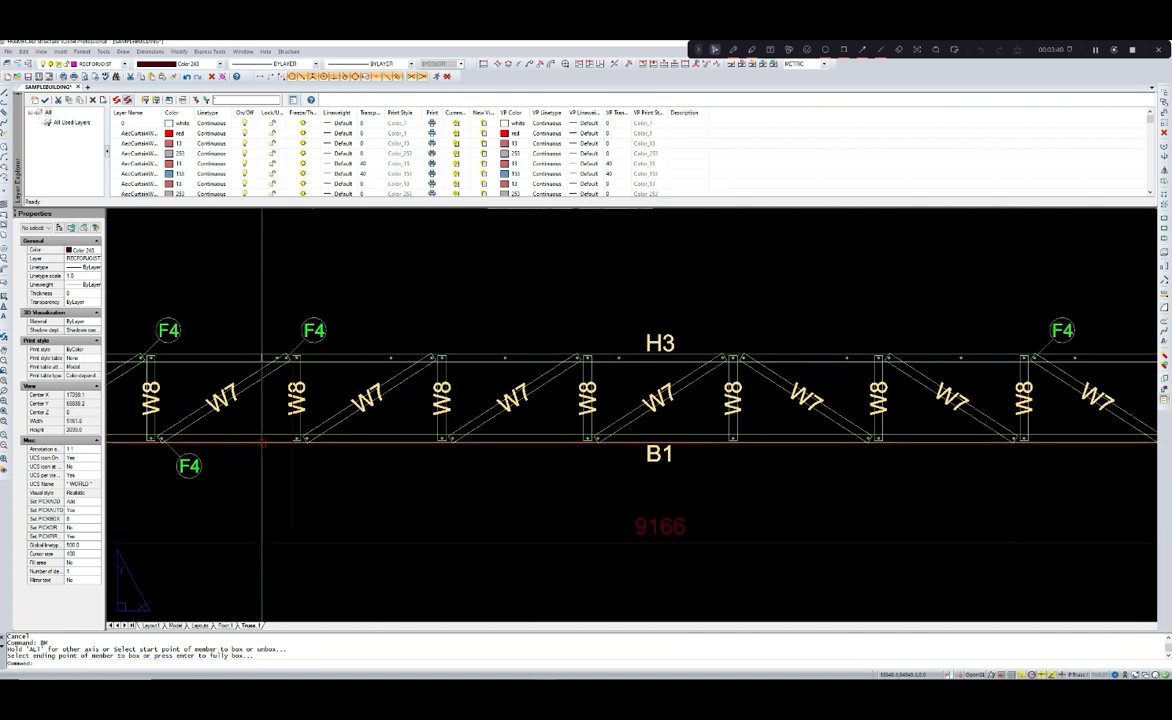
{"action": "type", "text": "BM"}
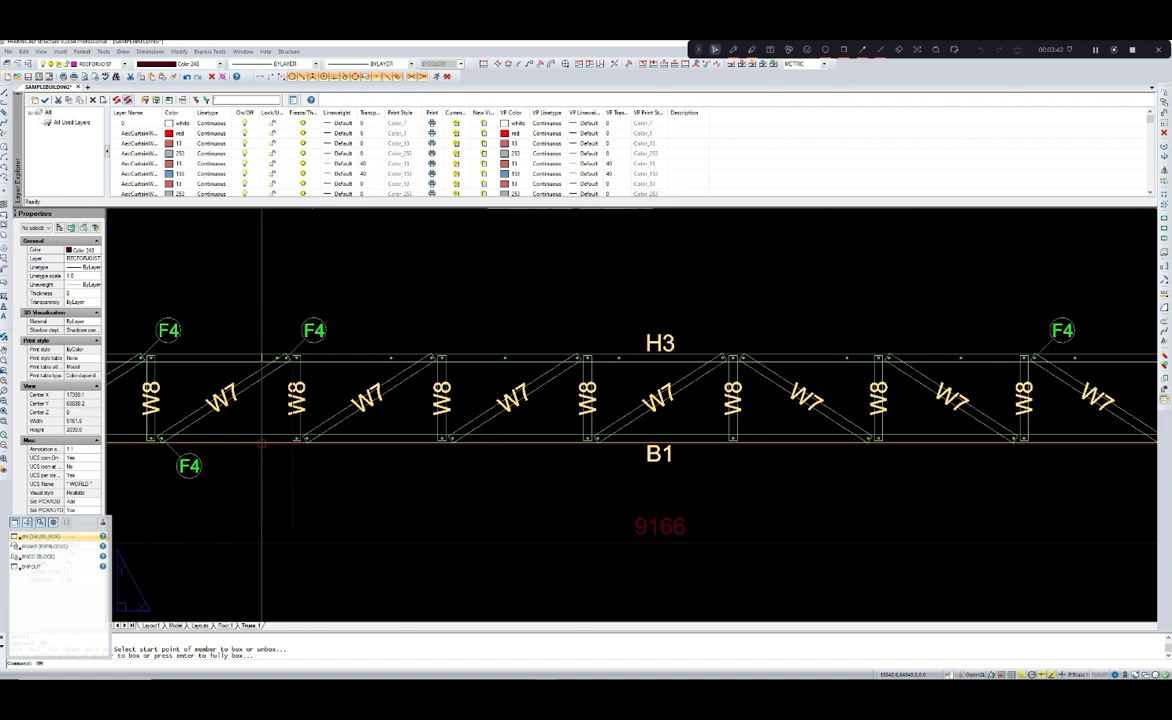
{"action": "key", "text": "Return"}
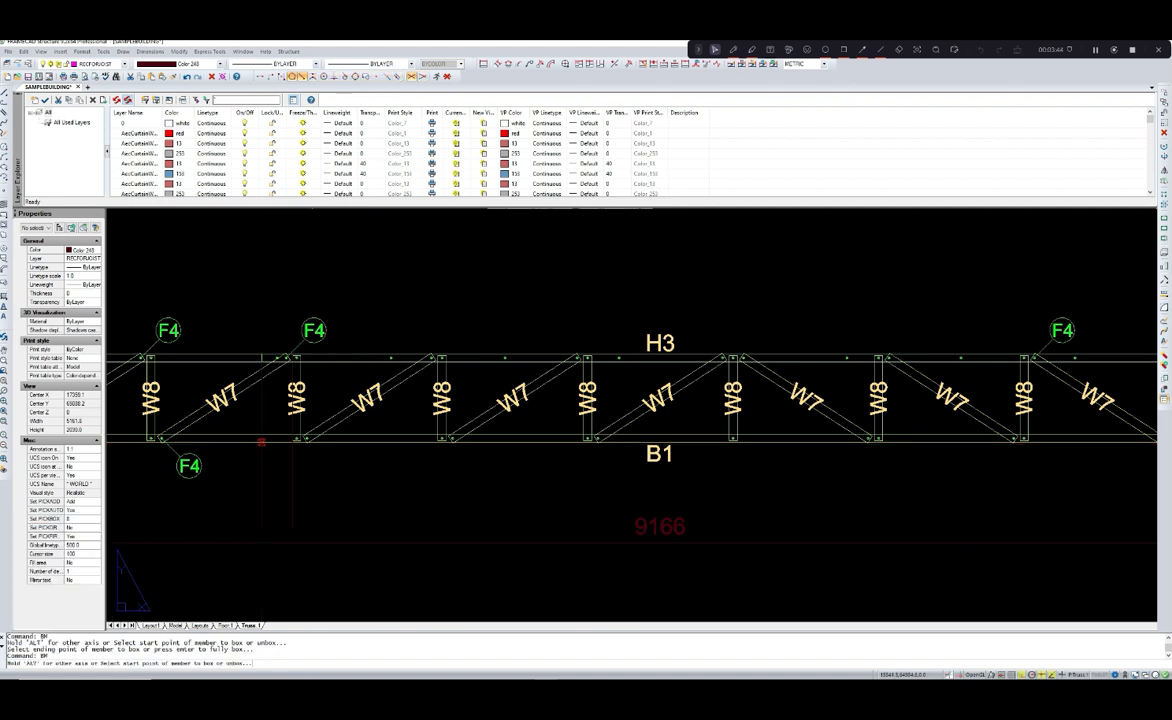
{"action": "left_click", "coordinate": [261, 441]}
{"action": "scroll", "coordinate": [262, 432], "scroll_direction": "down", "scroll_amount": 6}
{"action": "scroll", "coordinate": [740, 440], "scroll_direction": "up", "scroll_amount": 5}
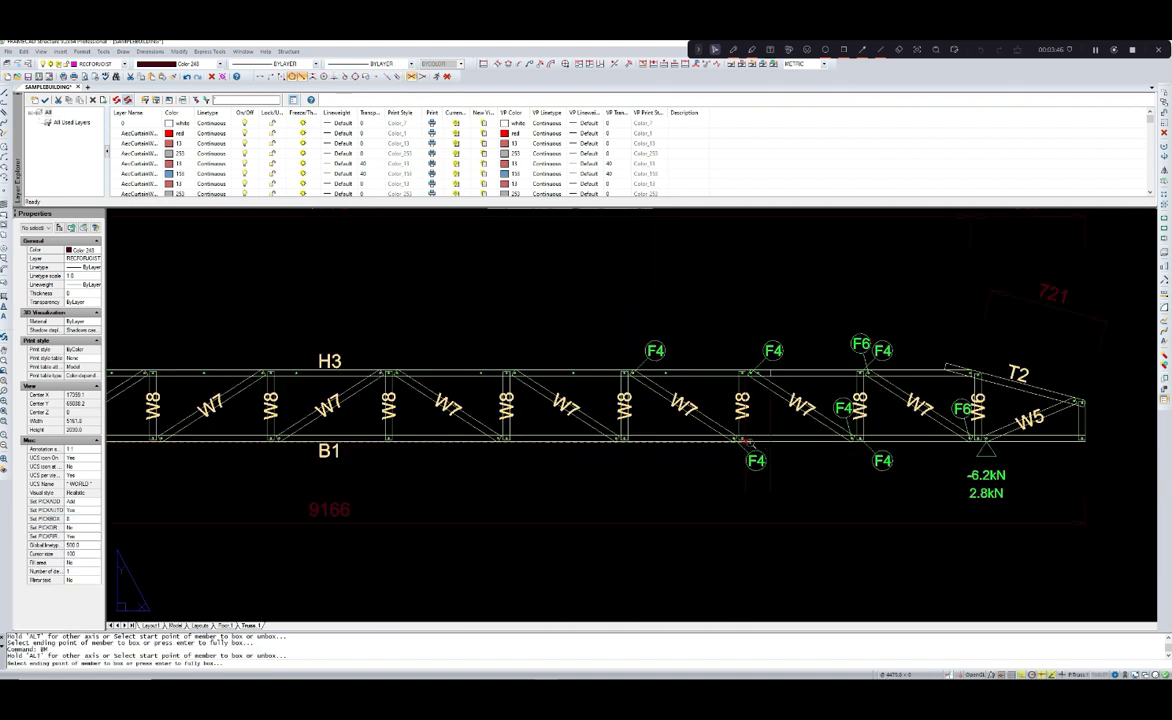
{"action": "left_click", "coordinate": [770, 440]}
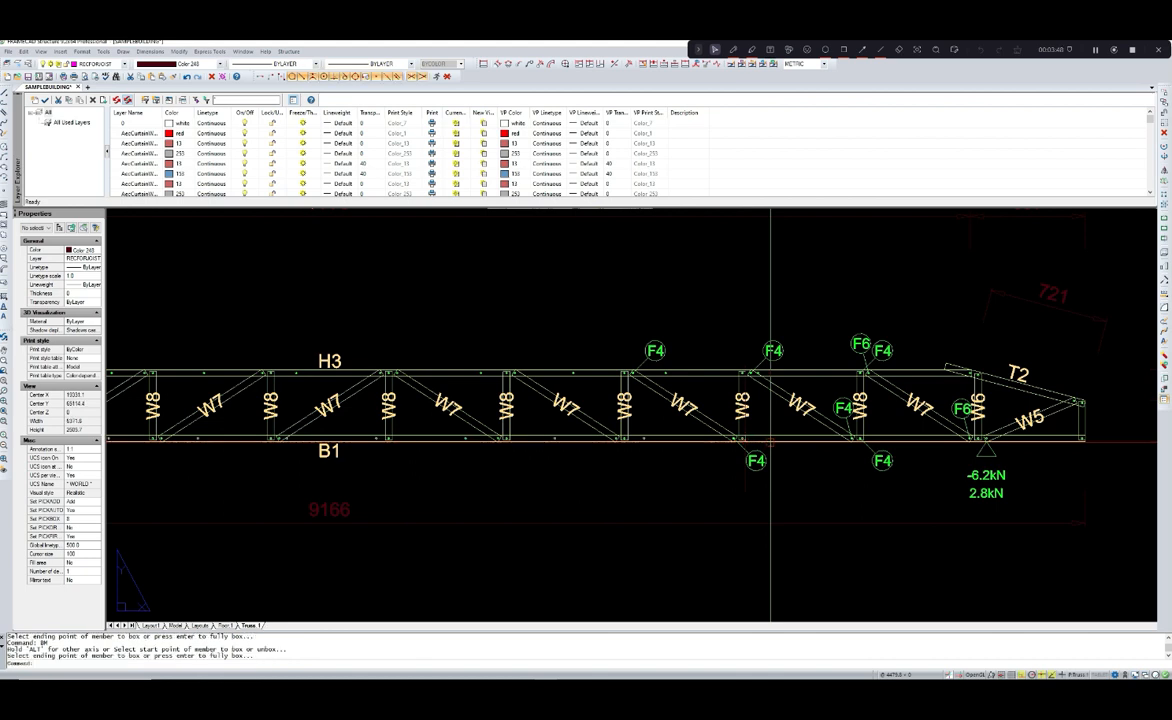
{"action": "key", "text": "Return"}
{"action": "scroll", "coordinate": [537, 533], "scroll_direction": "down", "scroll_amount": 3}
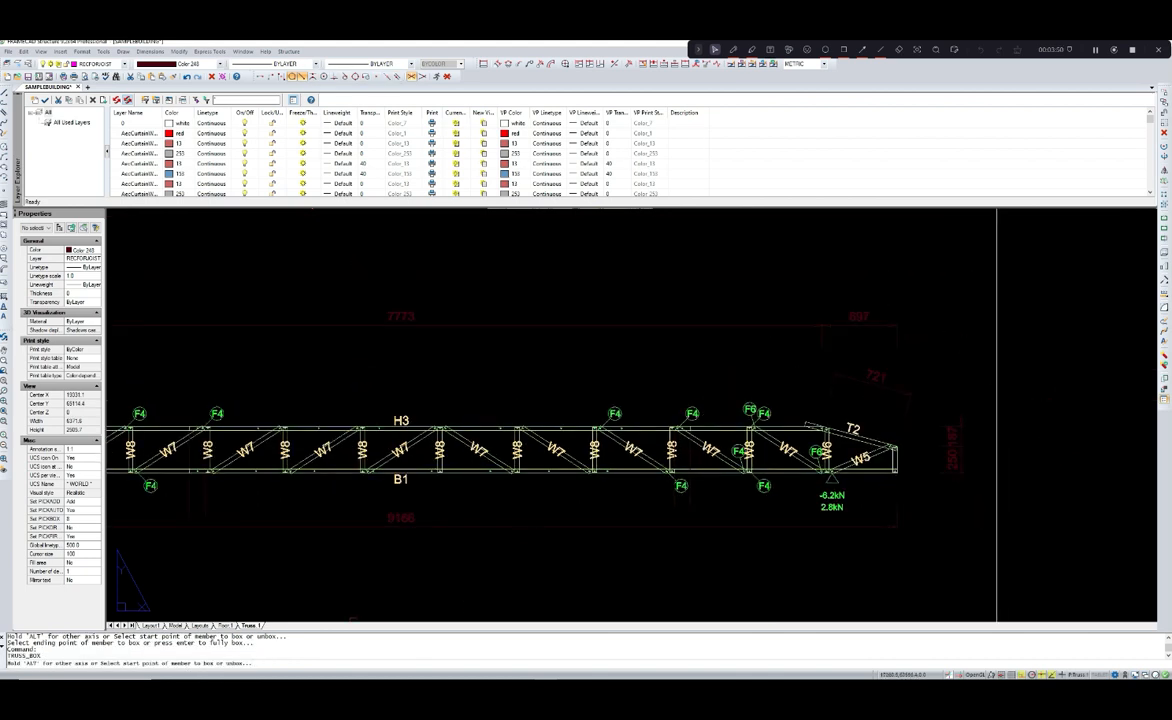
{"action": "key", "text": "Escape"}
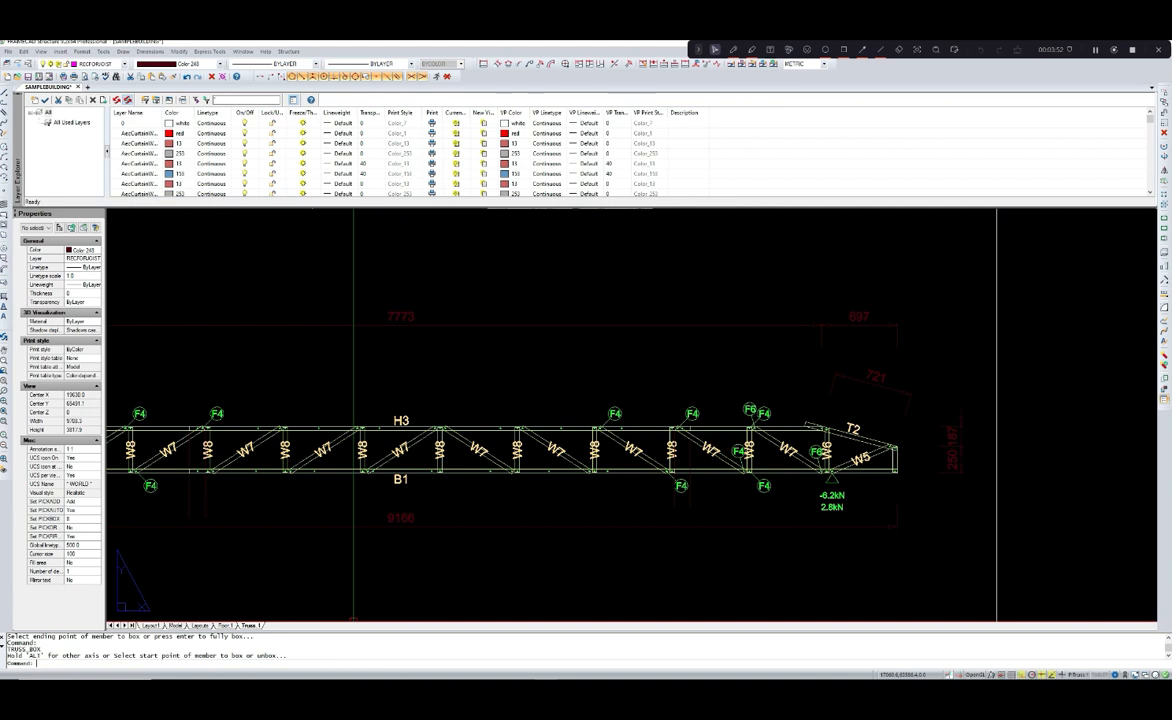
- Run TTD on the boxed truss T13 to check its engineering status, and close the truss builder
{"action": "type", "text": "TTB"}
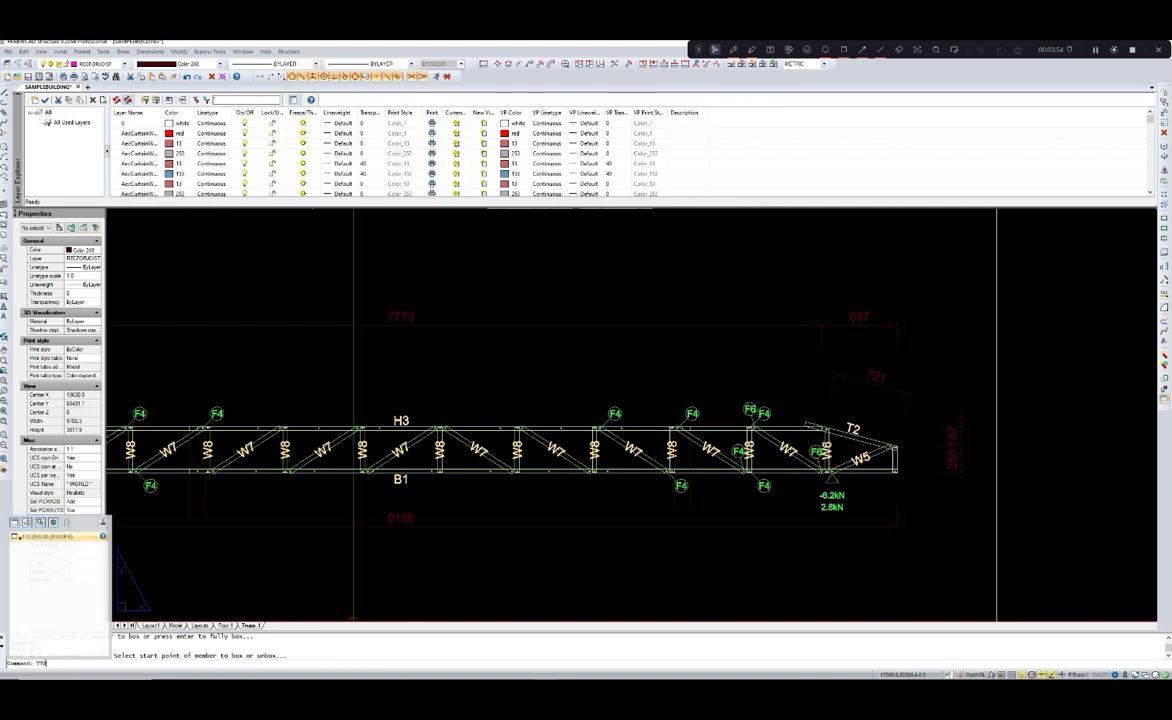
{"action": "key", "text": "Return"}
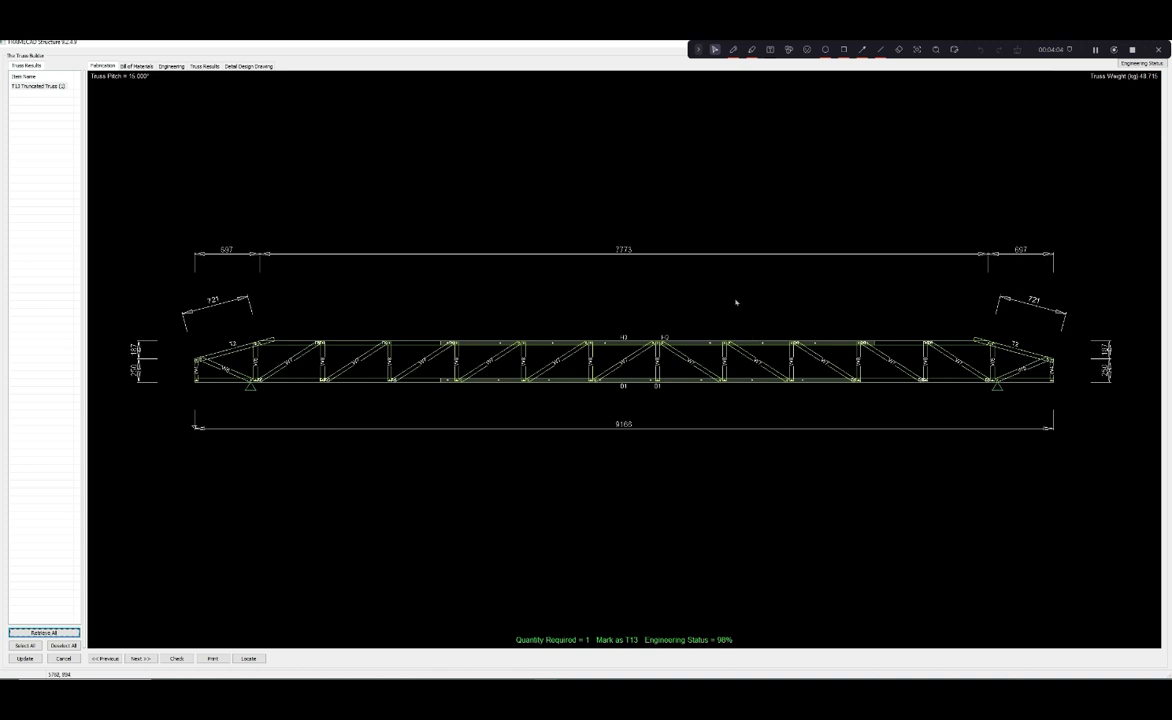
{"action": "key", "text": "Escape"}
{"action": "scroll", "coordinate": [734, 297], "scroll_direction": "down", "scroll_amount": 3}
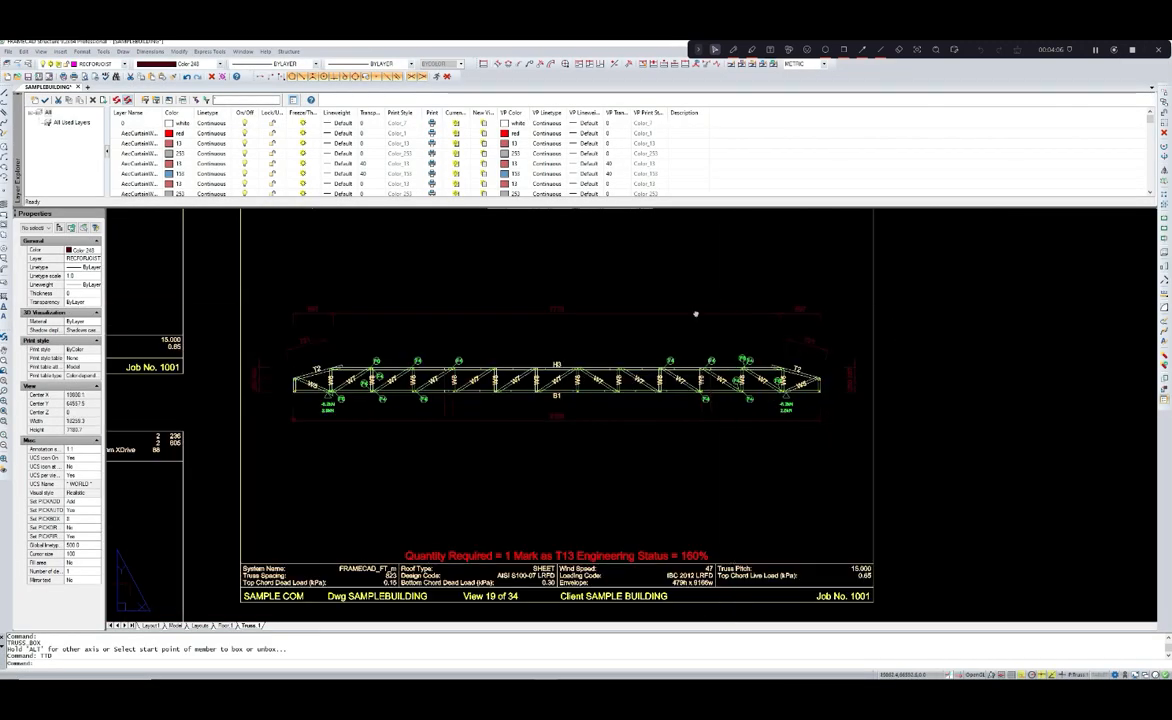
- In the Model space, clear the existing 3D roof trusses with T3D and run T3D again to redraw them
{"action": "left_click", "coordinate": [176, 625]}
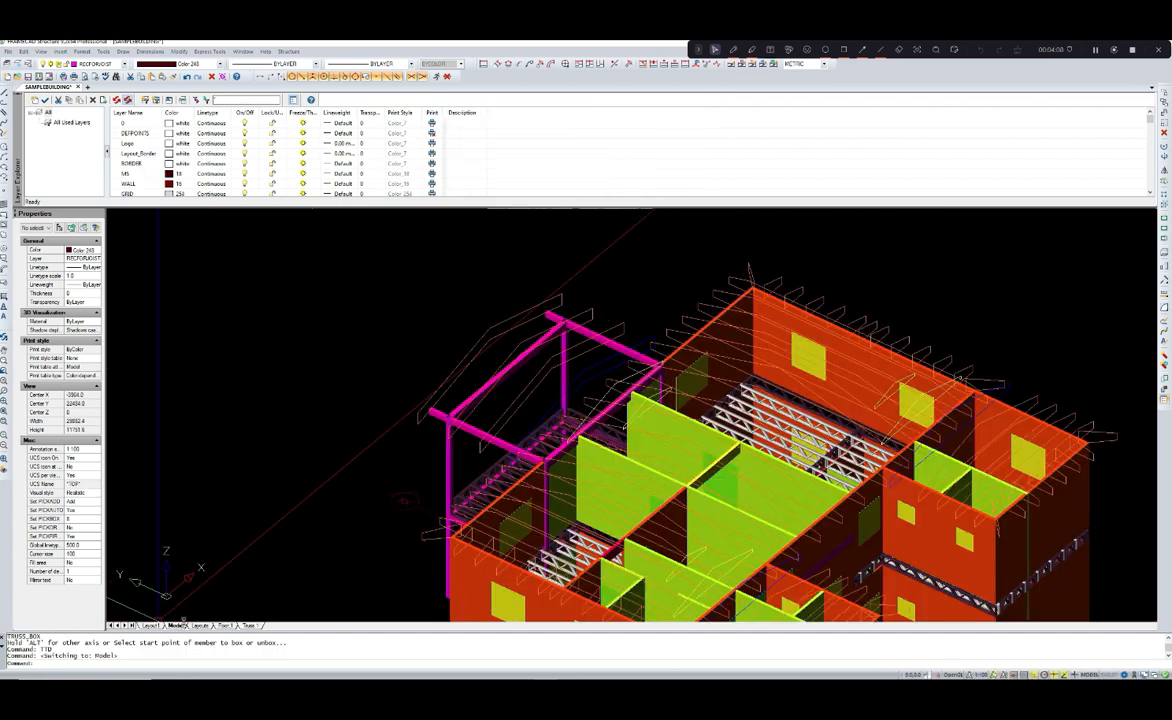
{"action": "middle_click_drag", "start_coordinate": [403, 499], "coordinate": [427, 456]}
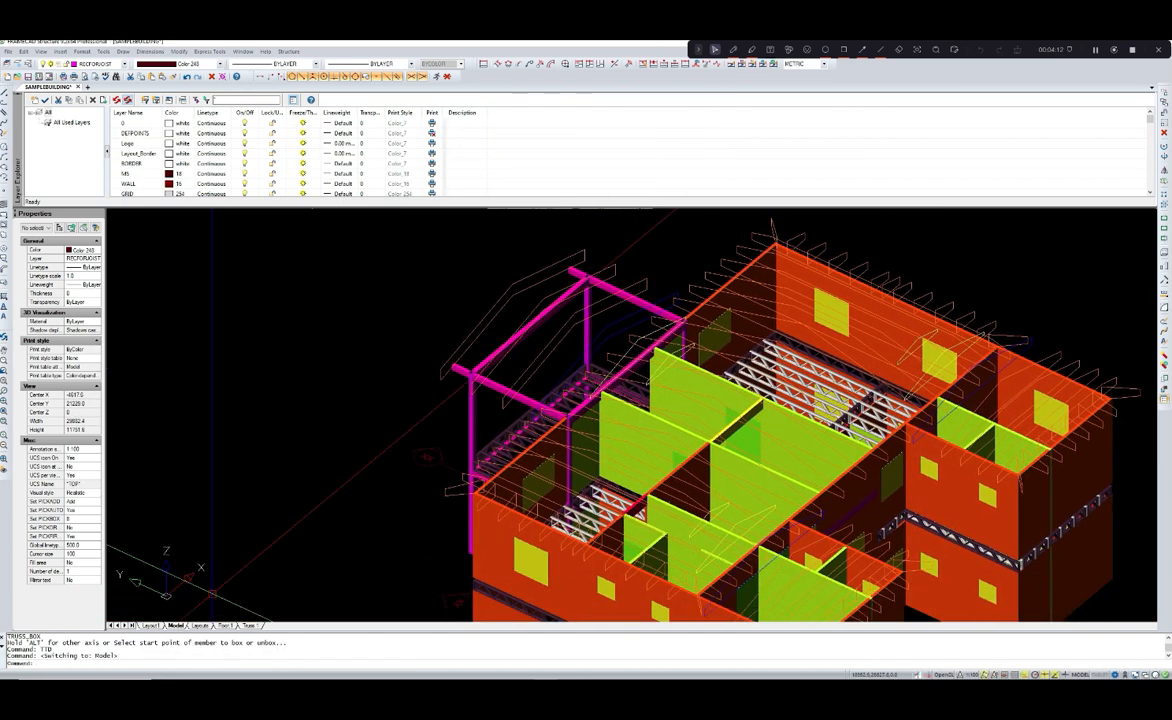
{"action": "type", "text": "TSD"}
{"action": "key", "text": "Return"}
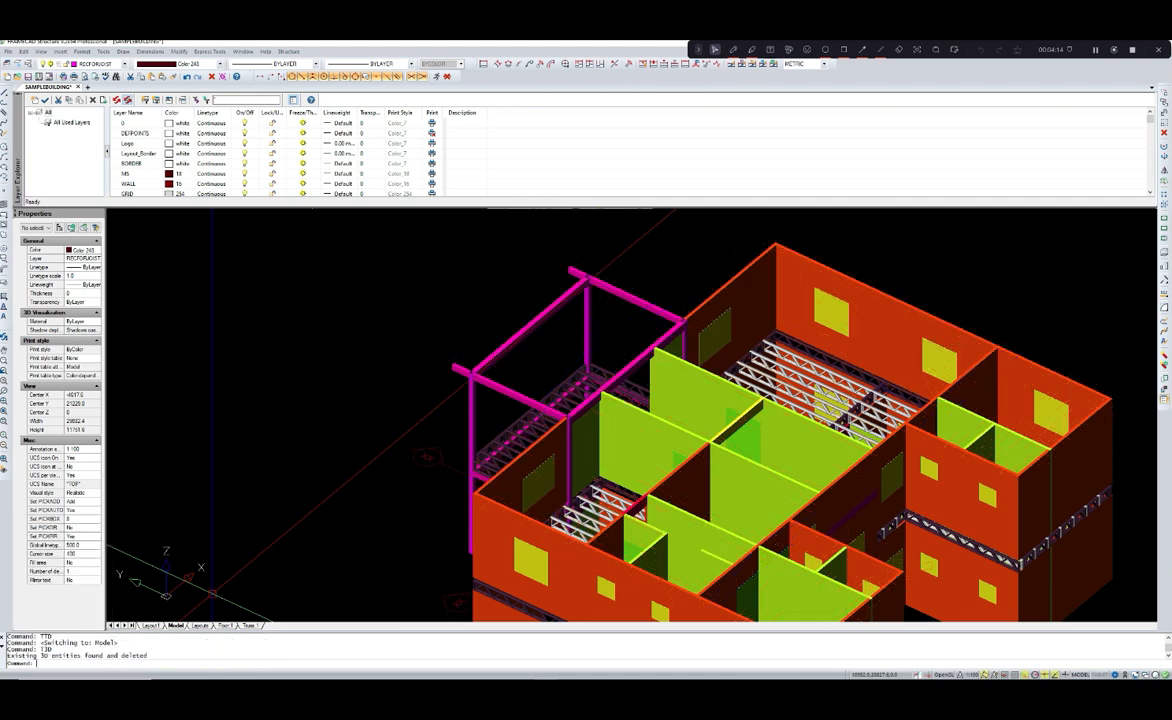
{"action": "type", "text": "T3D"}
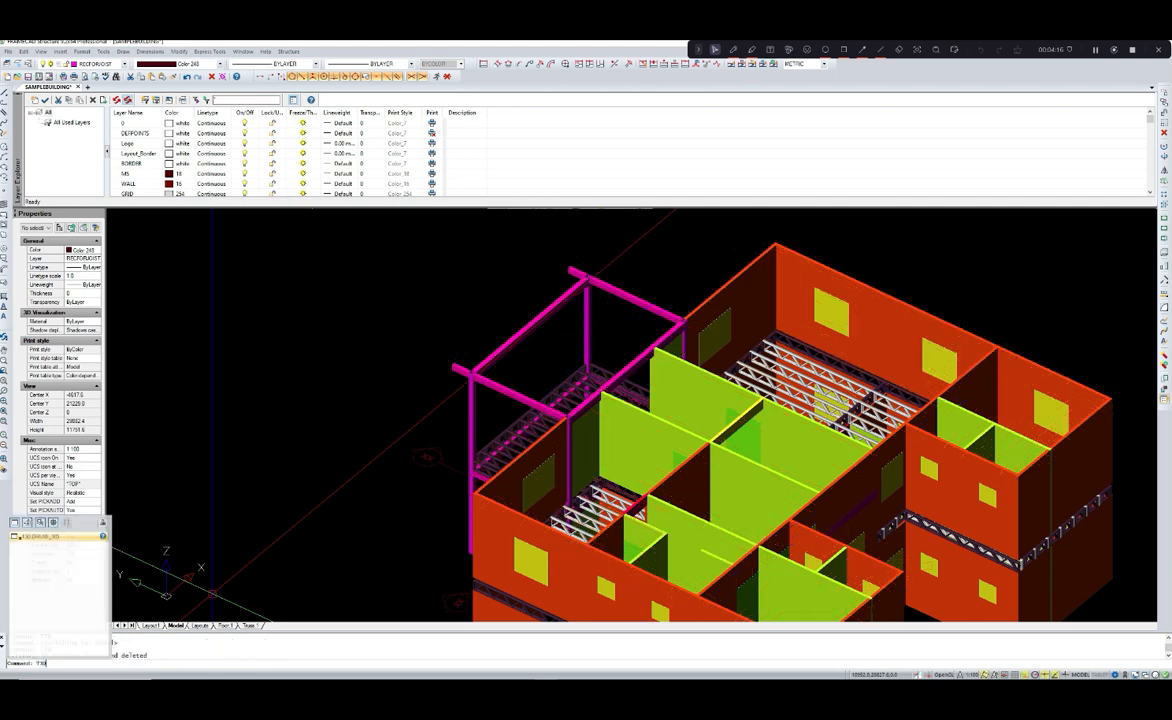
{"action": "key", "text": "Return"}
{"action": "scroll", "coordinate": [560, 345], "scroll_direction": "up", "scroll_amount": 5}
{"action": "scroll", "coordinate": [575, 350], "scroll_direction": "down", "scroll_amount": 6}
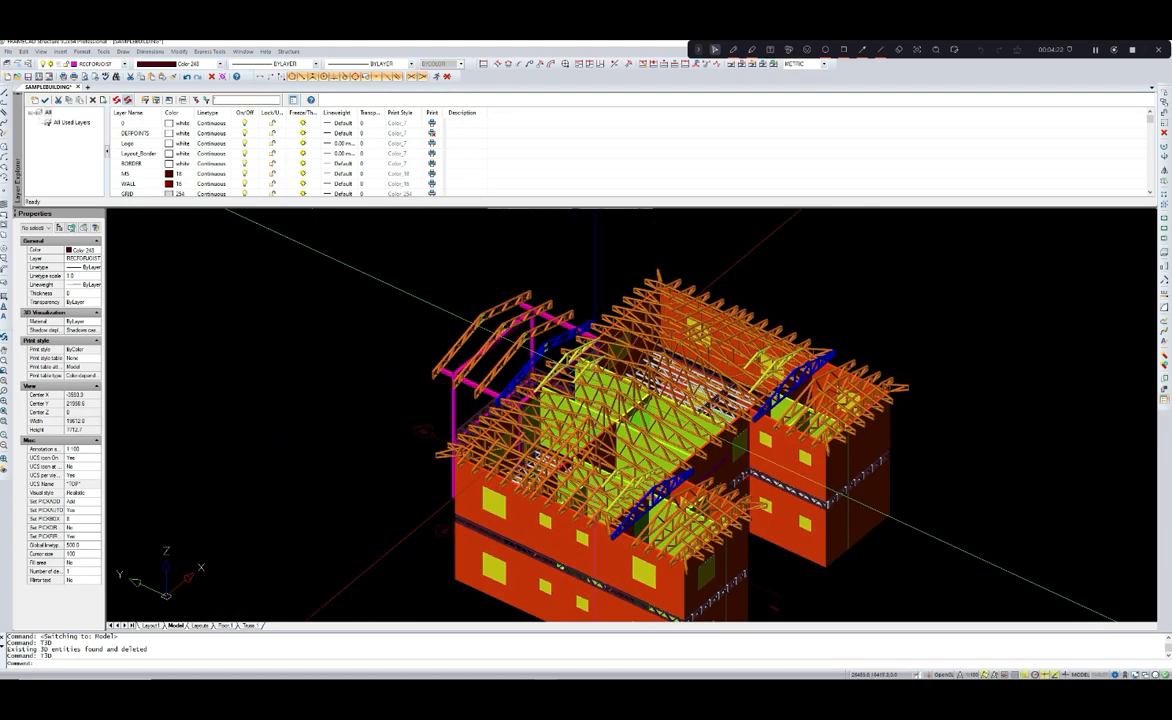
{"action": "middle_click_drag", "start_coordinate": [768, 462], "coordinate": [722, 450]}
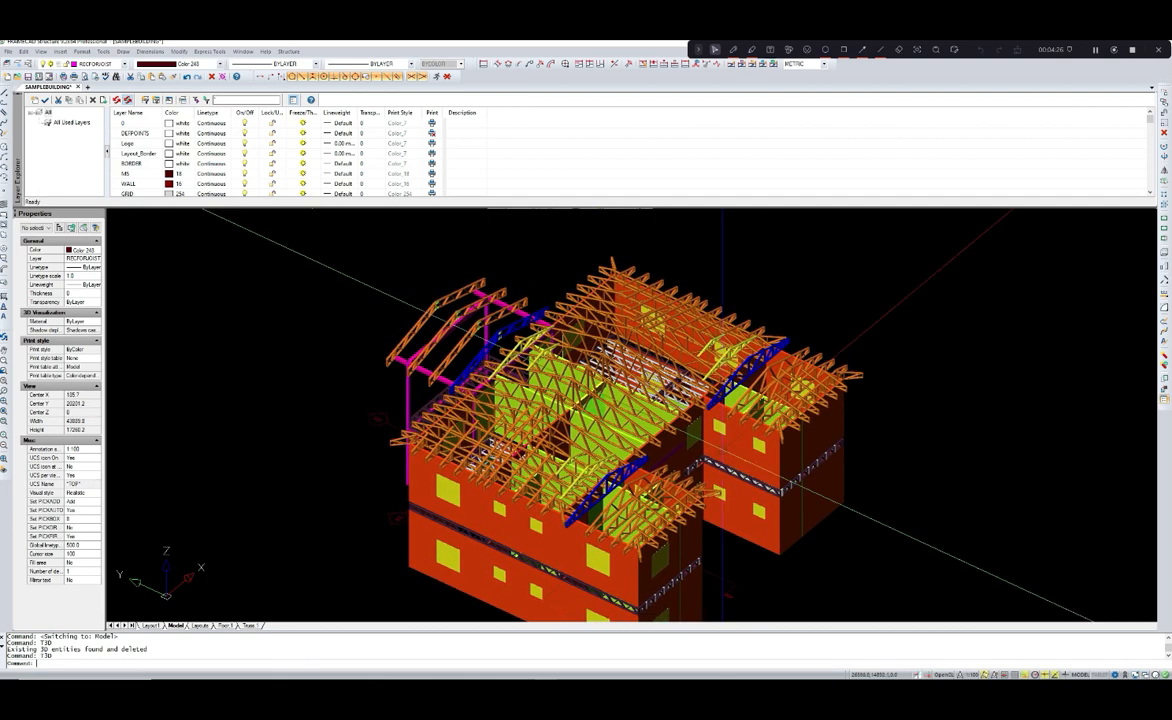
{"action": "scroll", "coordinate": [722, 450], "scroll_direction": "down", "scroll_amount": 2}
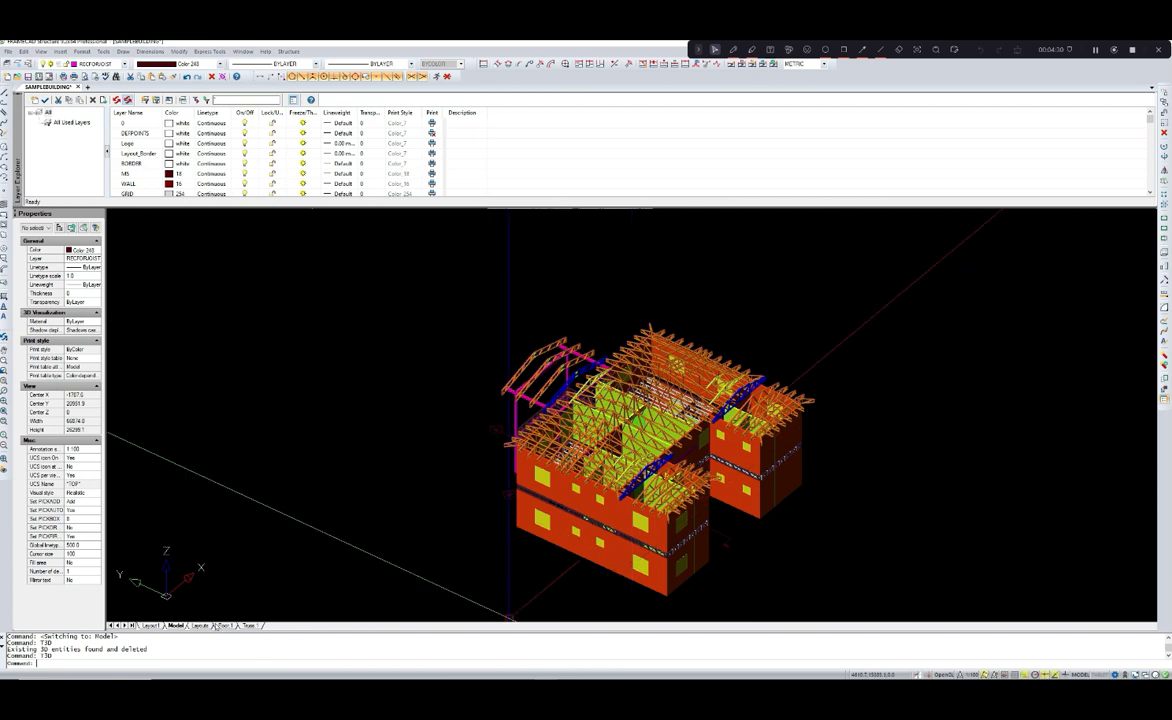
- In the Layouts space, run PUA from the wall panel floor plan to update the load, stud and opening calculations
{"action": "left_click", "coordinate": [201, 625]}
{"action": "scroll", "coordinate": [390, 521], "scroll_direction": "up", "scroll_amount": 10}
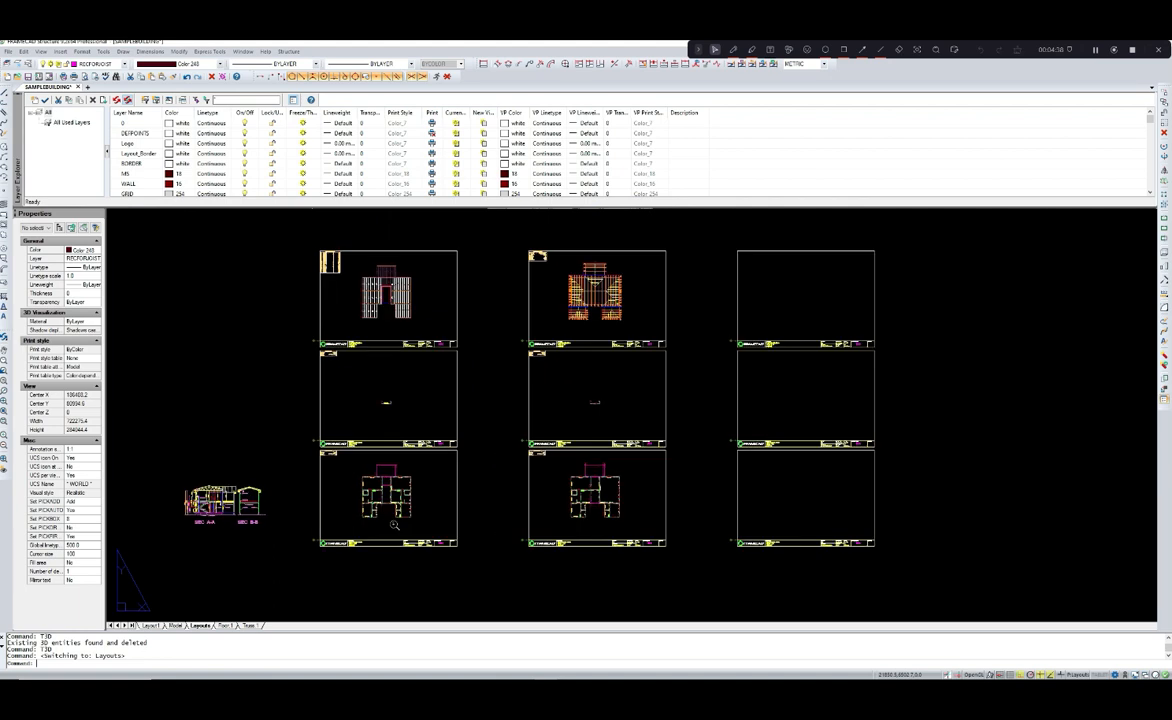
{"action": "scroll", "coordinate": [385, 522], "scroll_direction": "up", "scroll_amount": 2}
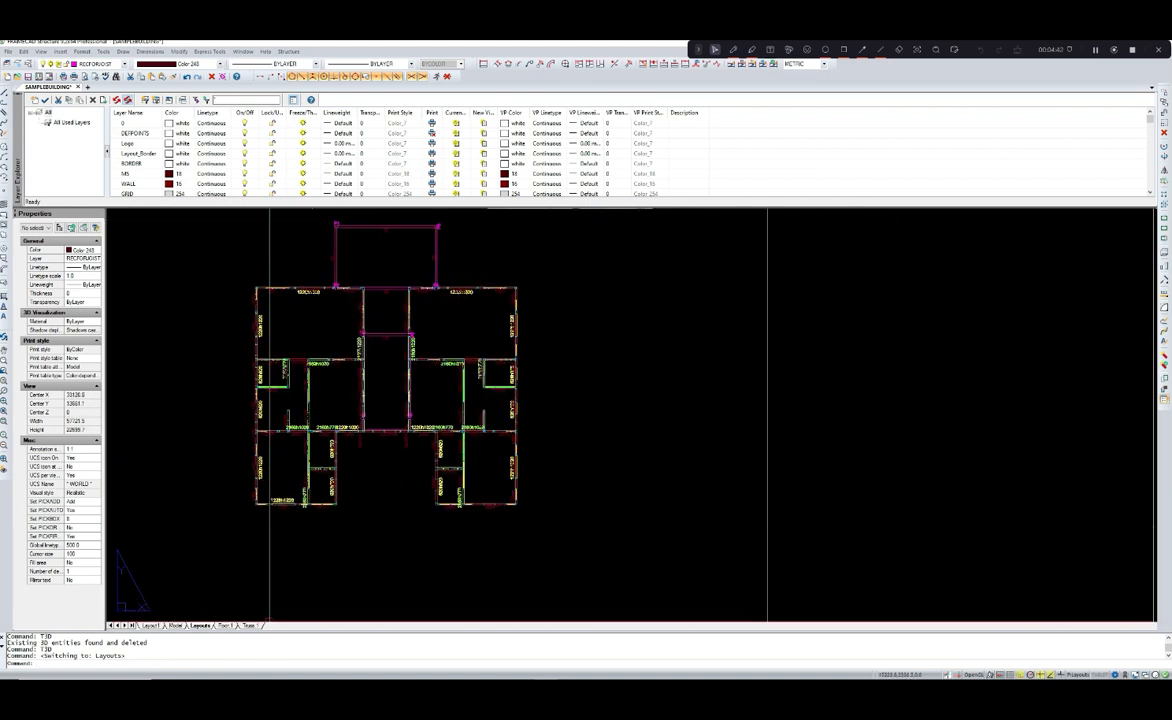
{"action": "type", "text": "PUA"}
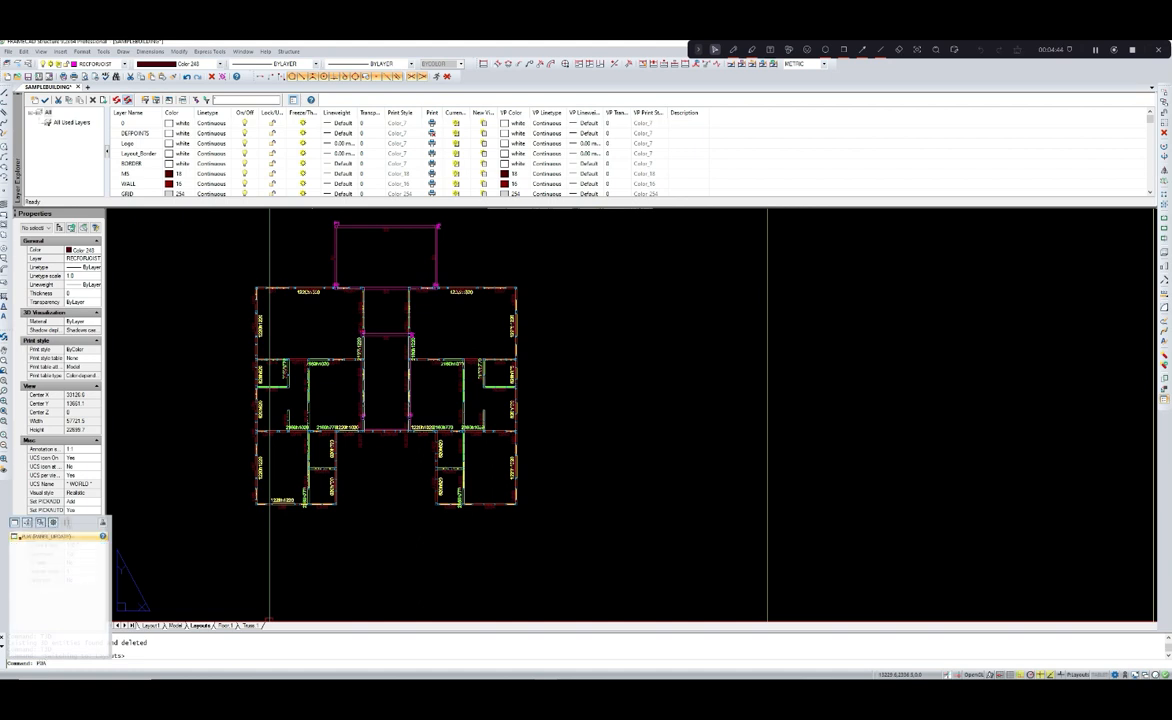
{"action": "key", "text": "Return"}
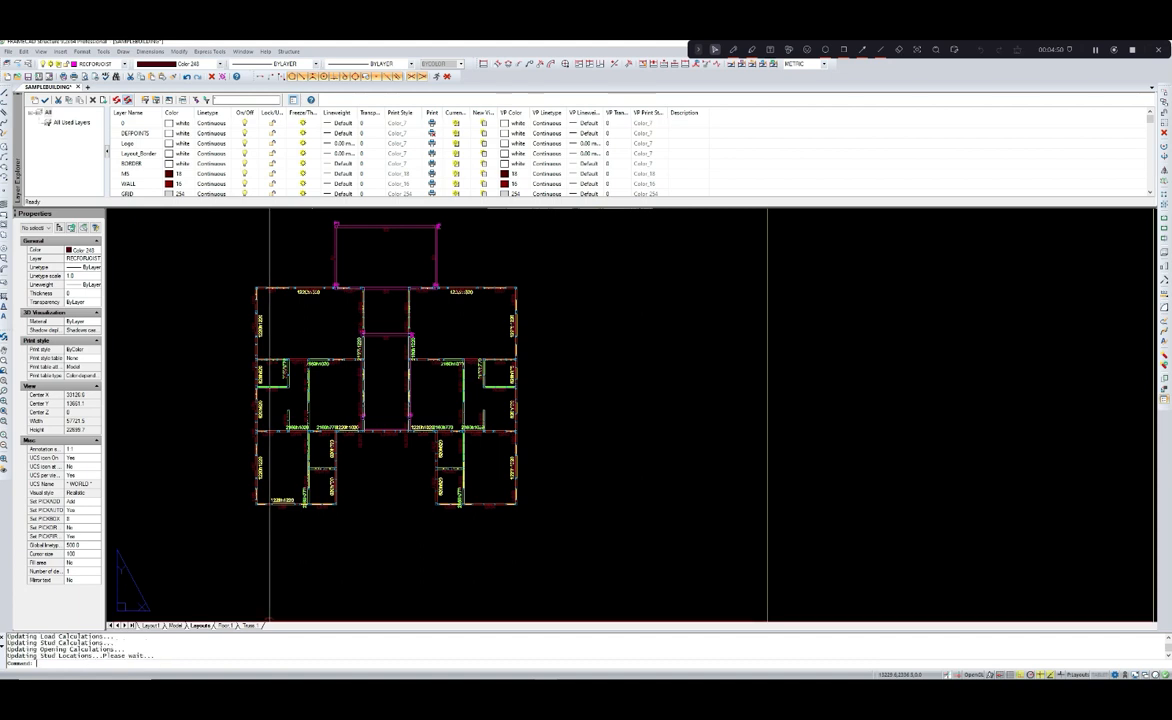
- In the Model space, clear the existing 3D wall panels with P3D and run P3D again to redraw them
{"action": "left_click", "coordinate": [176, 625]}
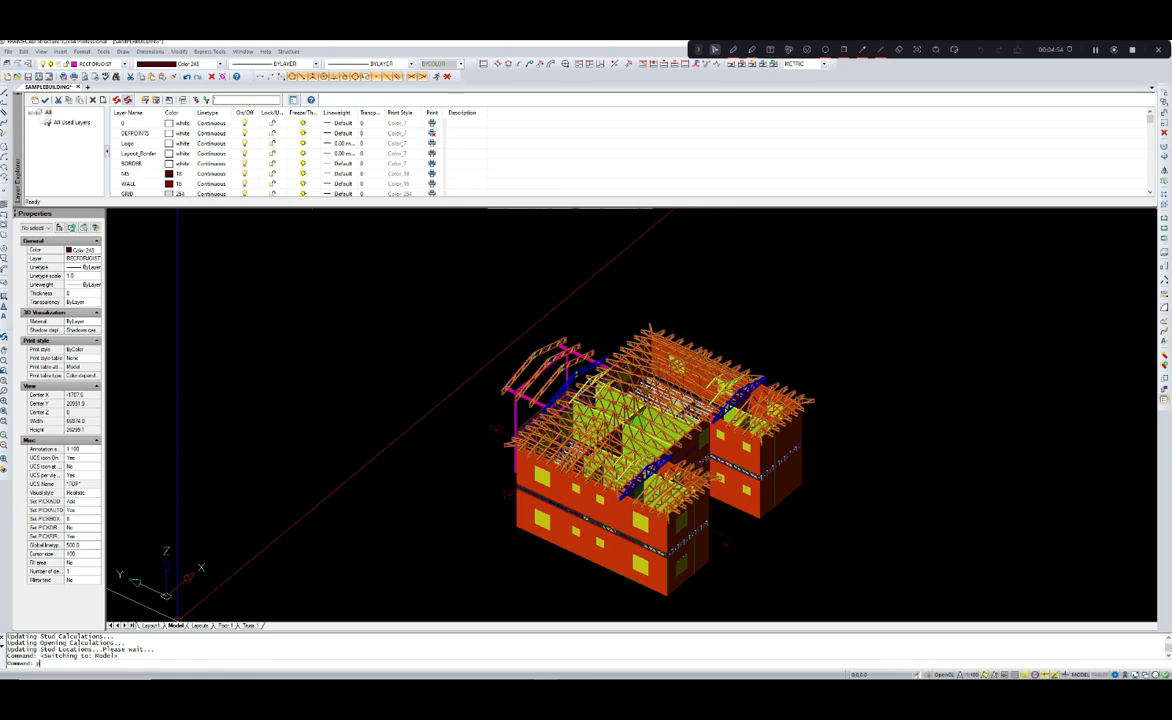
{"action": "type", "text": "P3D"}
{"action": "key", "text": "Return"}
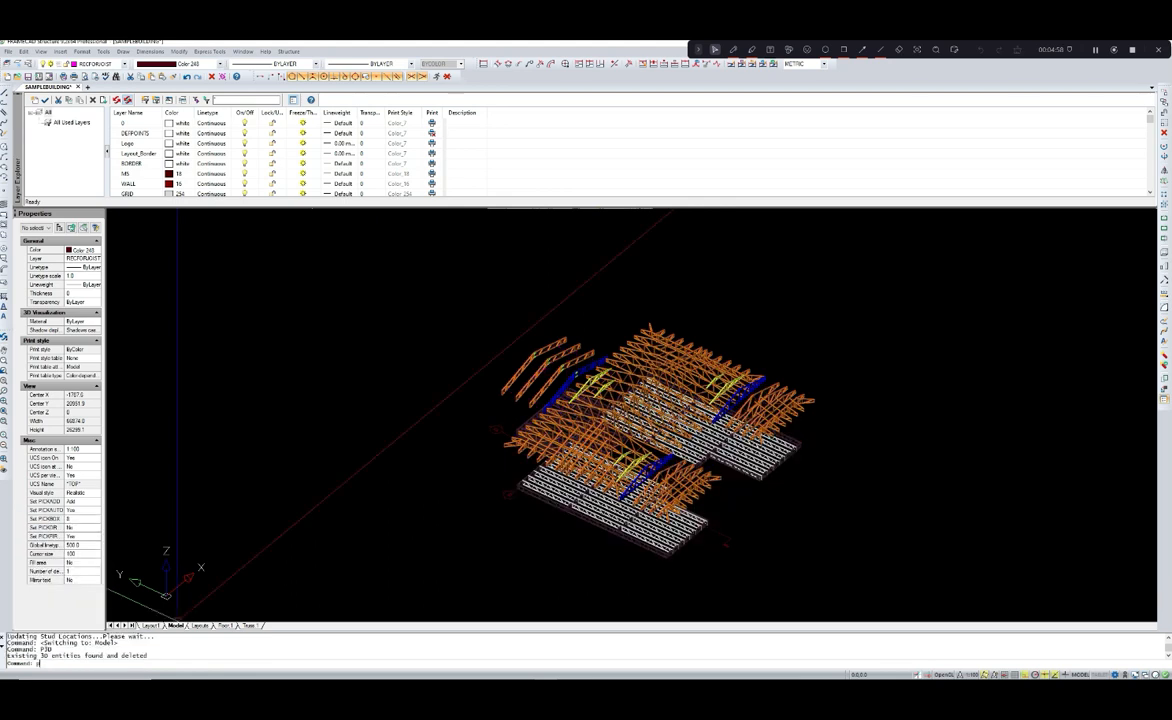
{"action": "type", "text": "F3D"}
{"action": "key", "text": "Return"}
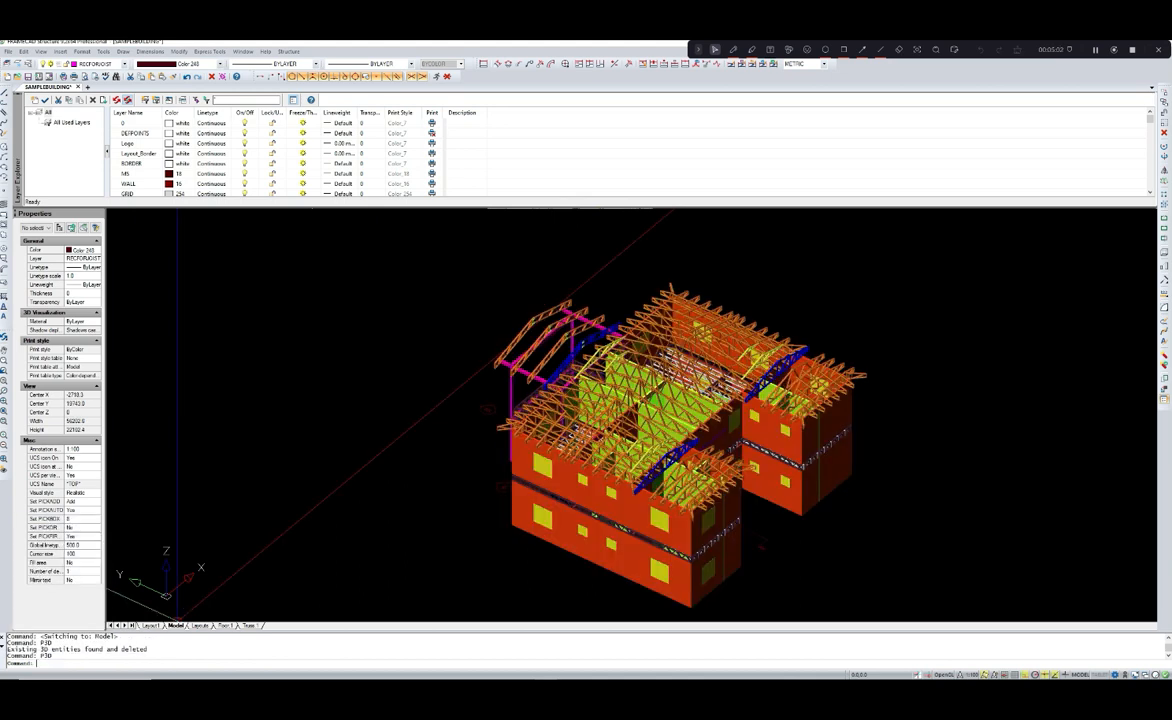
- From the Layouts space, run PPD and send all wall panels in the panel builder to CAD as detail drawings
{"action": "left_click", "coordinate": [225, 625]}
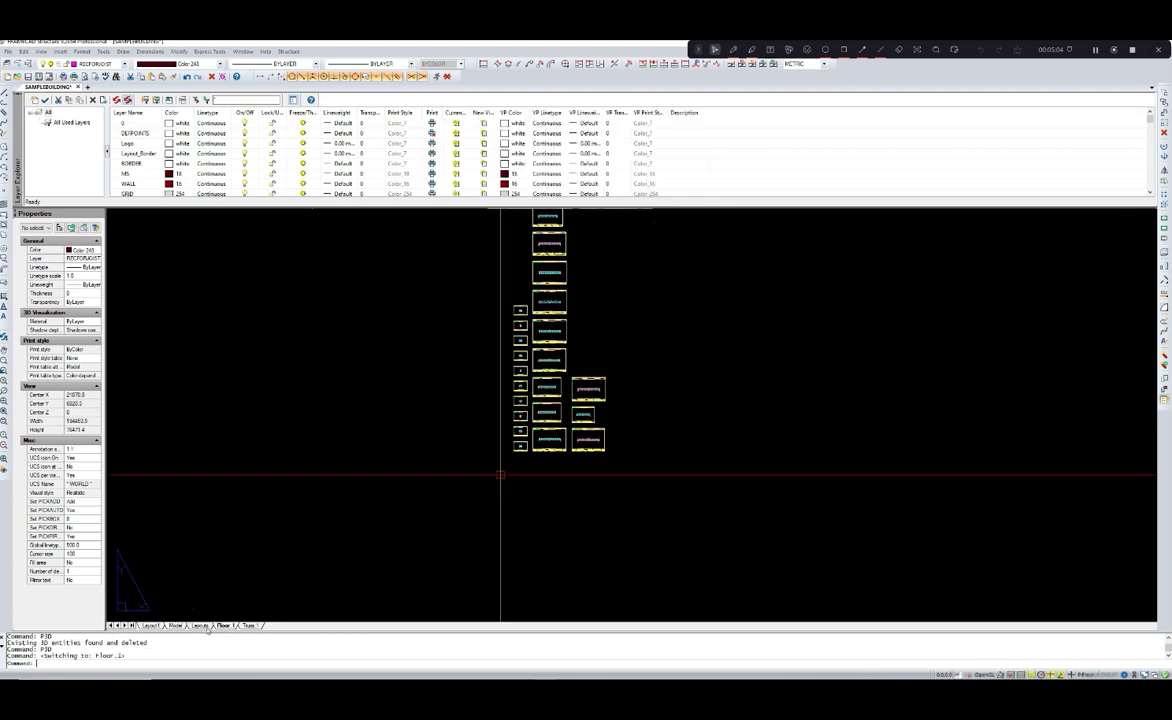
{"action": "left_click", "coordinate": [176, 625]}
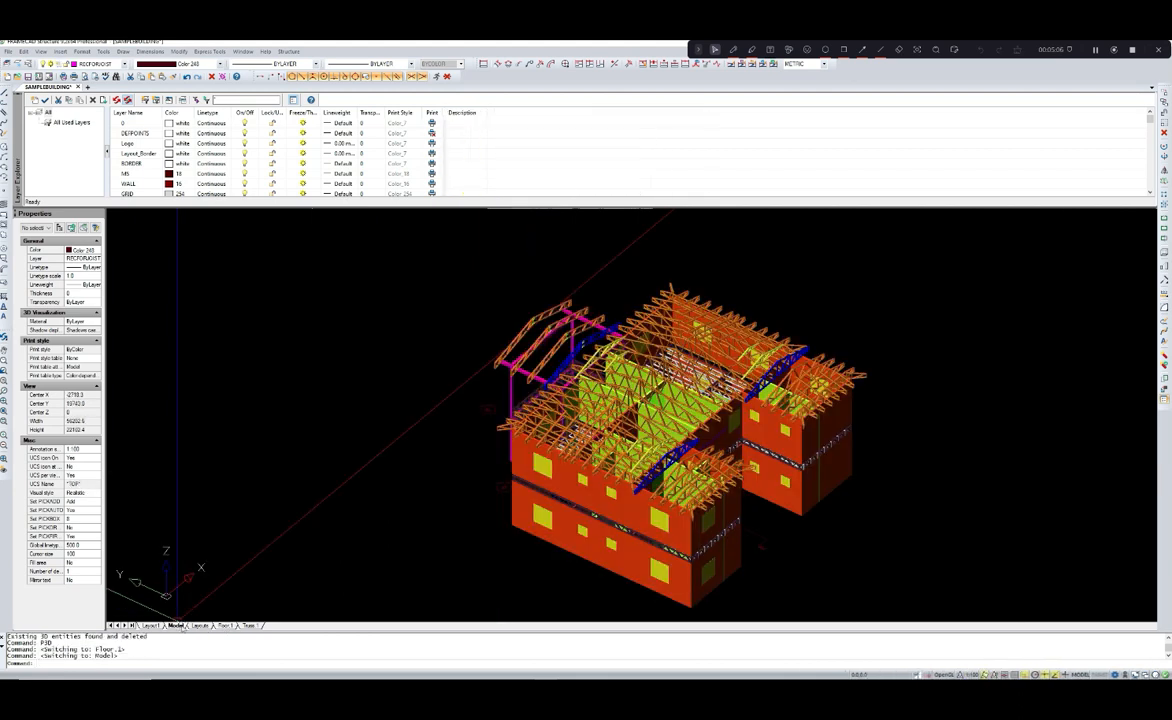
{"action": "left_click", "coordinate": [201, 625]}
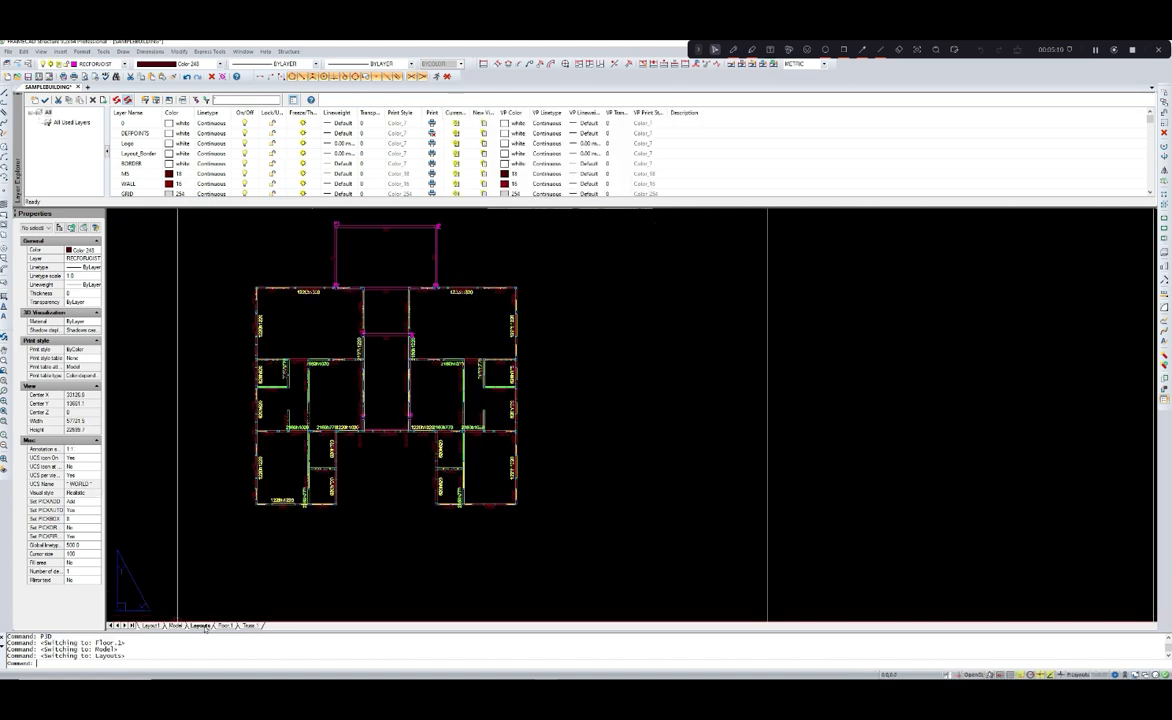
{"action": "middle_click_drag", "start_coordinate": [251, 594], "coordinate": [275, 570]}
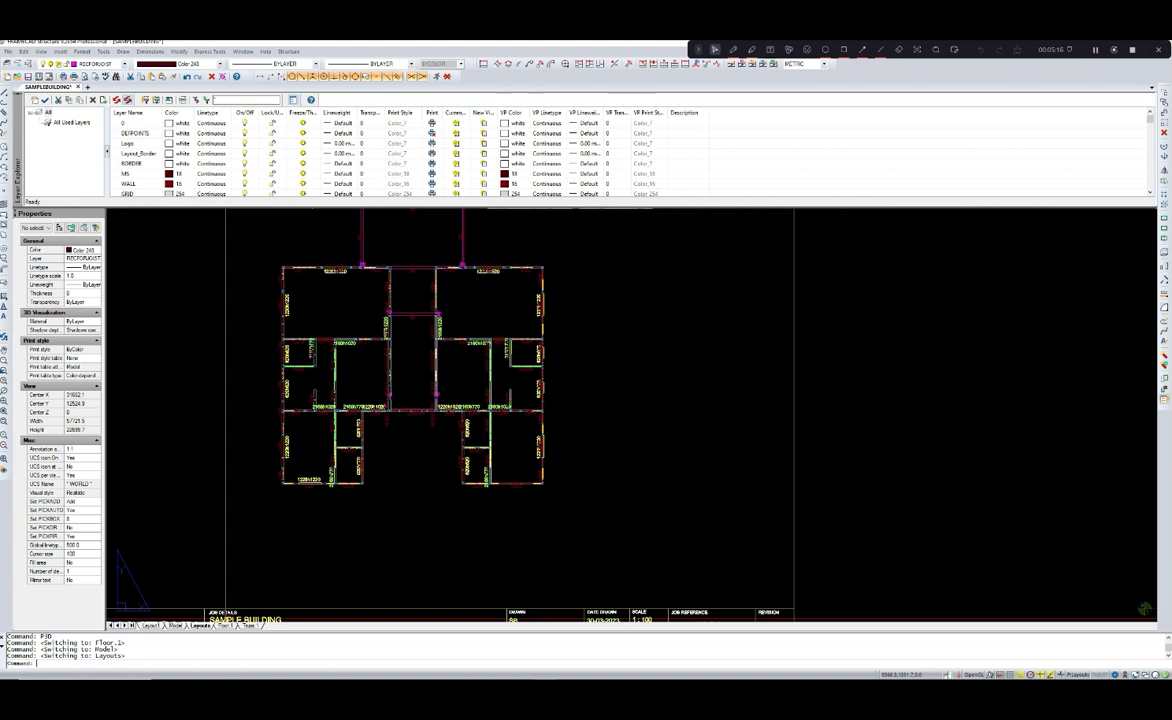
{"action": "type", "text": "P3D"}
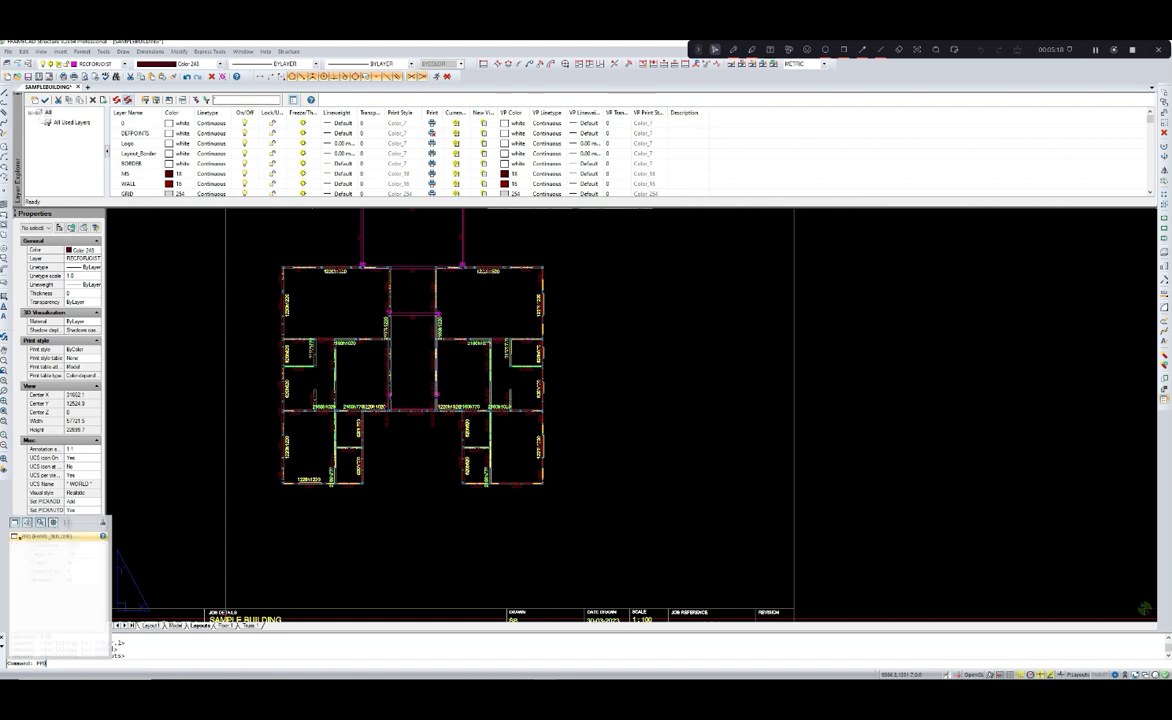
{"action": "key", "text": "Return"}
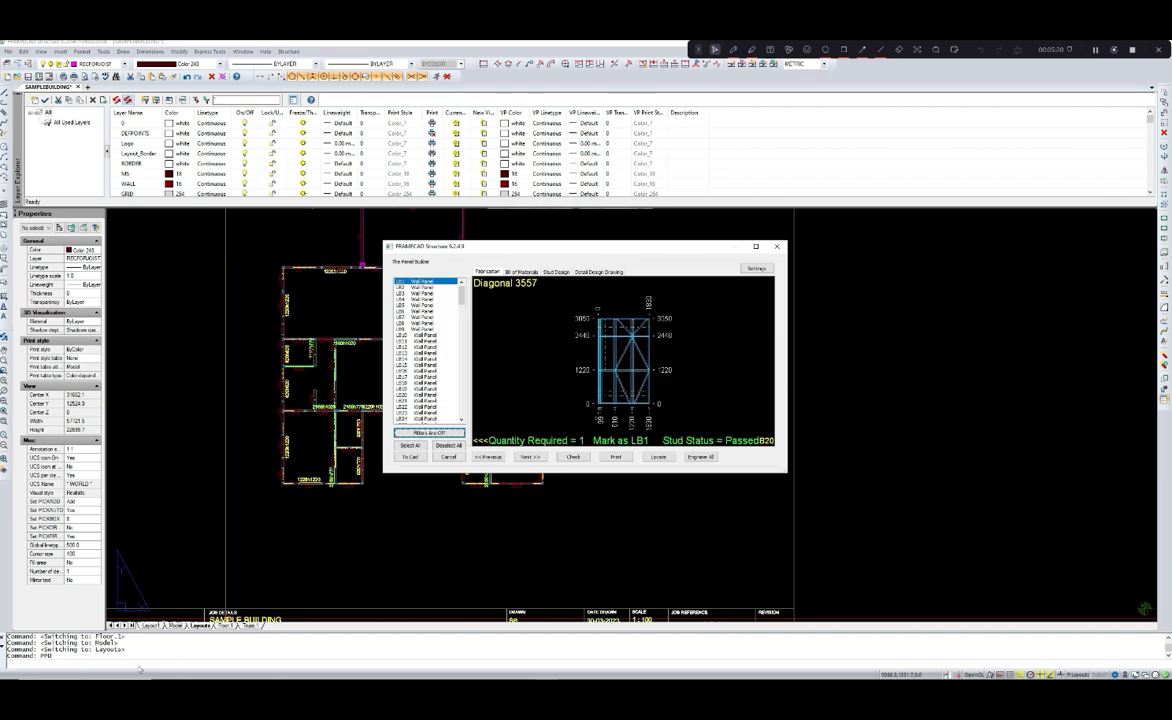
{"action": "left_click", "coordinate": [410, 445]}
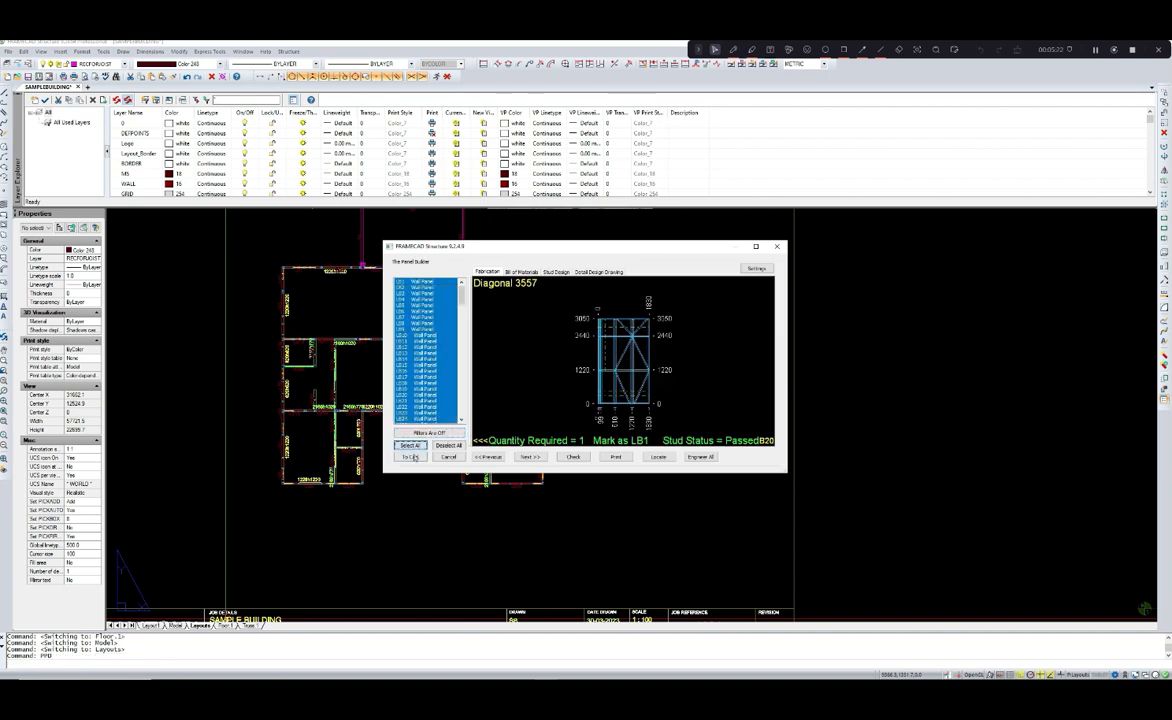
{"action": "left_click", "coordinate": [411, 457]}
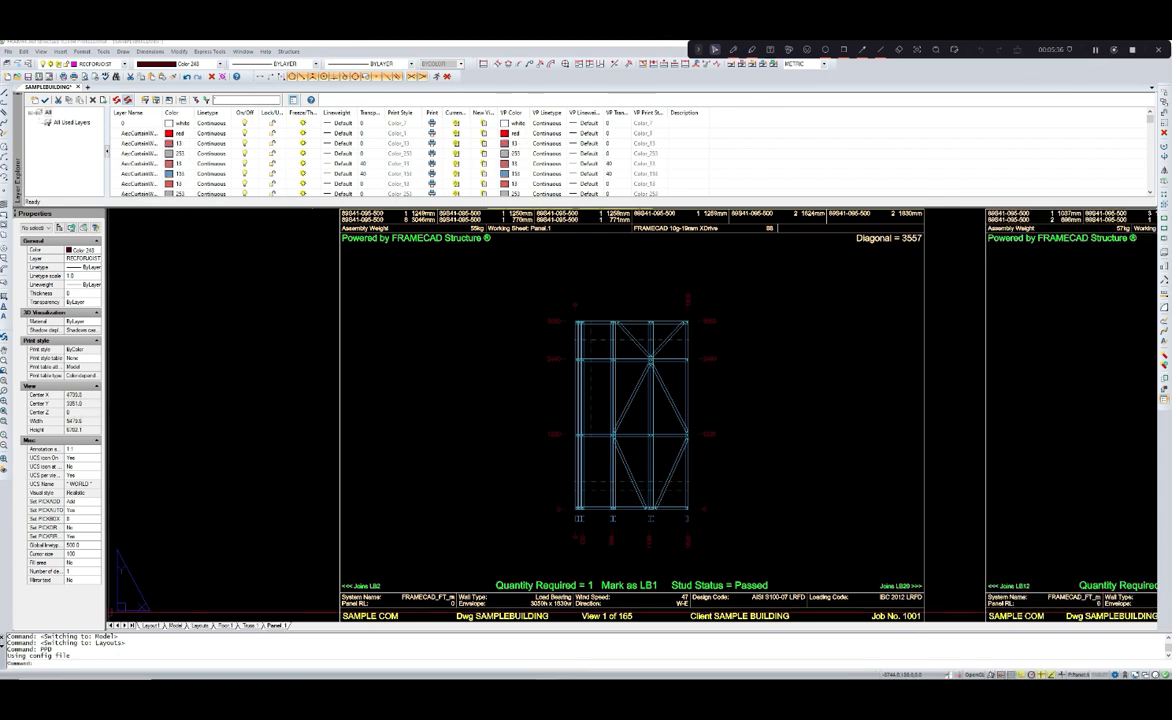
- Run P3D twice in the Model space to replace the solid 3D walls with the detailed stud framing
{"action": "left_click", "coordinate": [175, 625]}
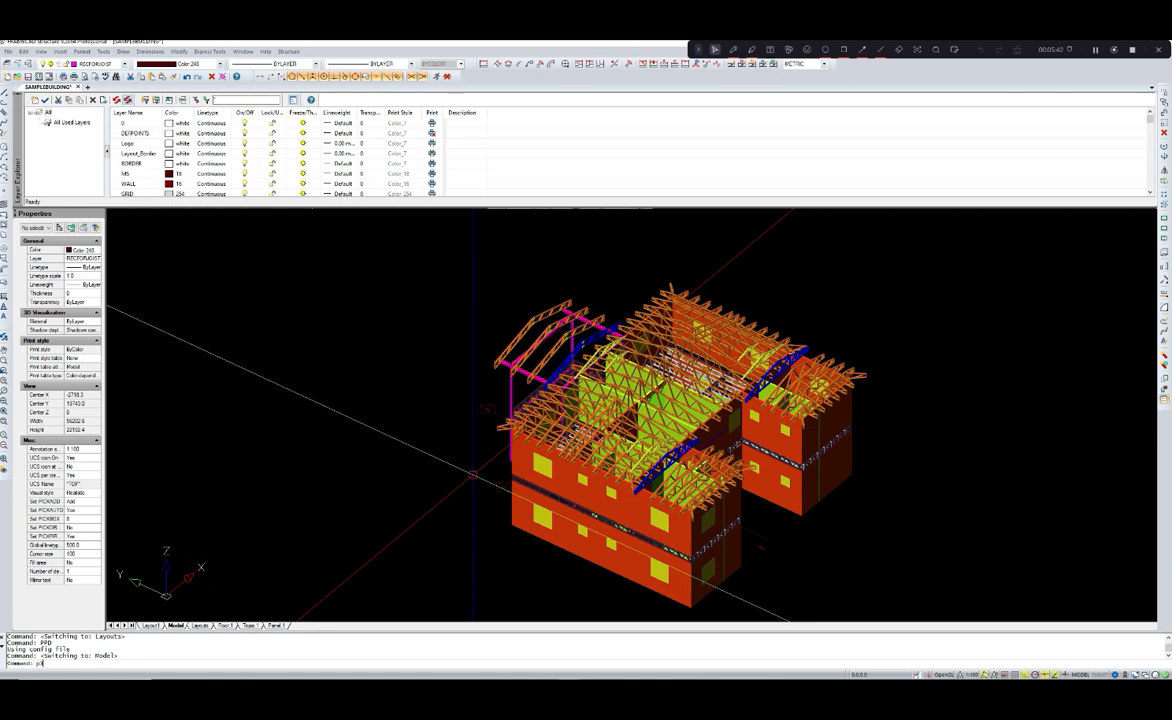
{"action": "type", "text": "PXD"}
{"action": "key", "text": "Return"}
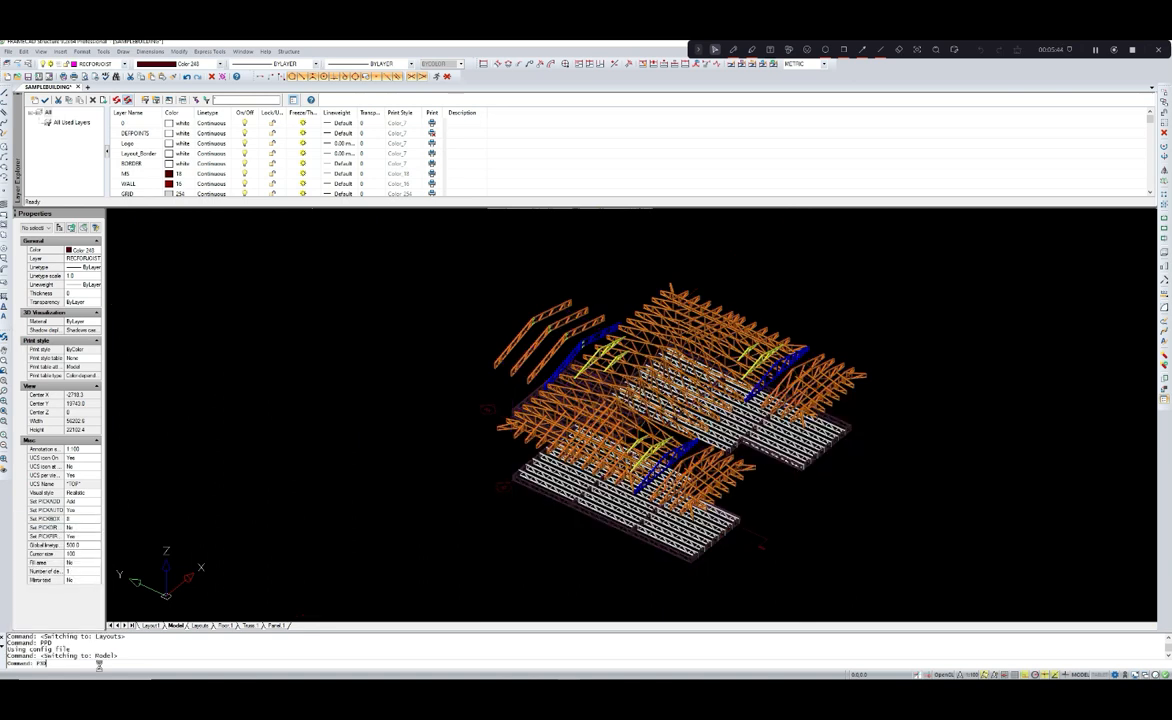
{"action": "type", "text": "PXD"}
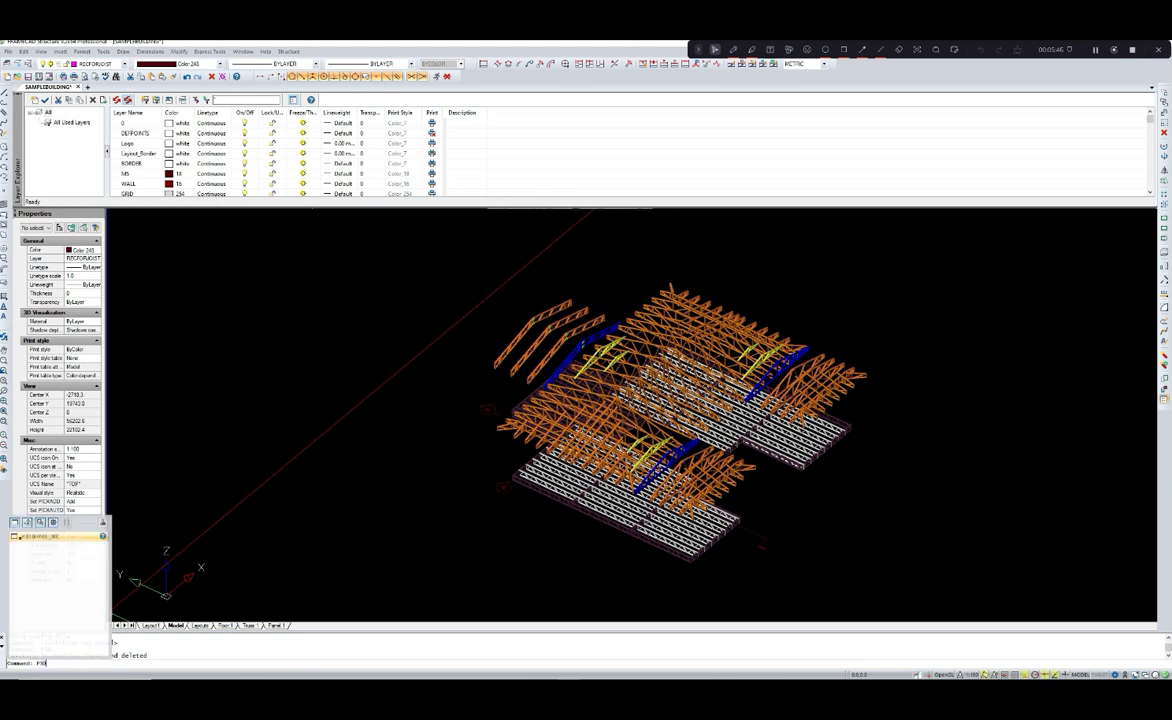
{"action": "key", "text": "Return"}
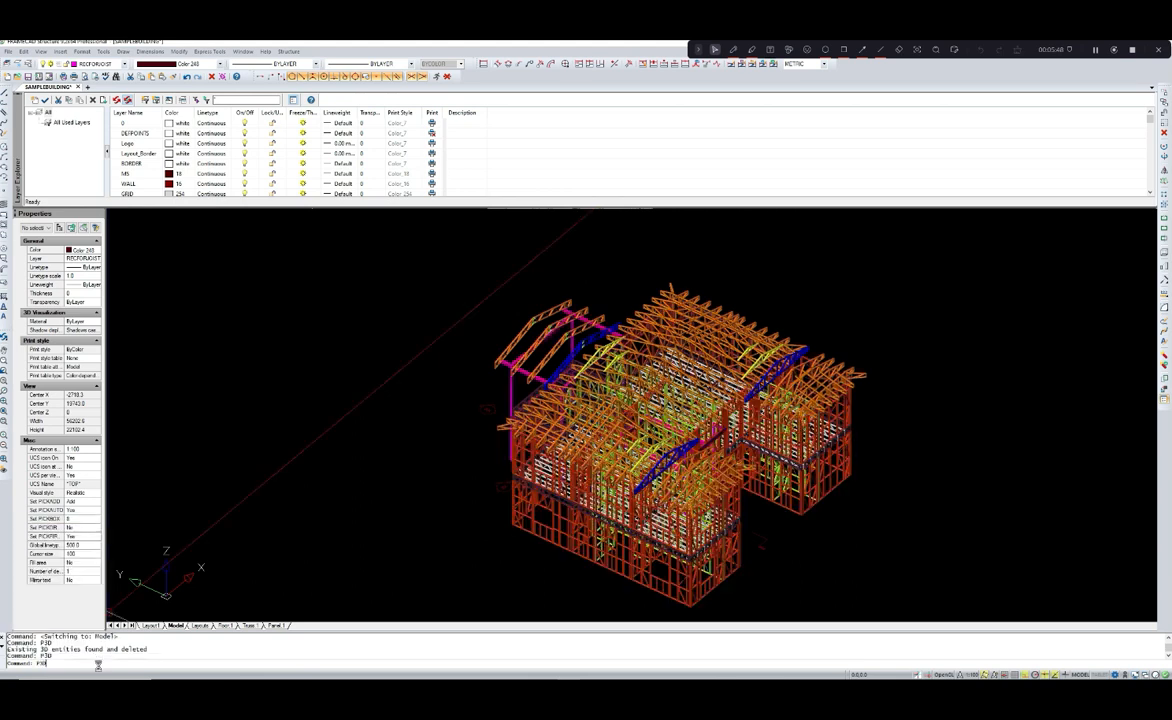
{"action": "scroll", "coordinate": [442, 406], "scroll_direction": "up", "scroll_amount": 5}
{"action": "scroll", "coordinate": [442, 406], "scroll_direction": "up", "scroll_amount": 5}
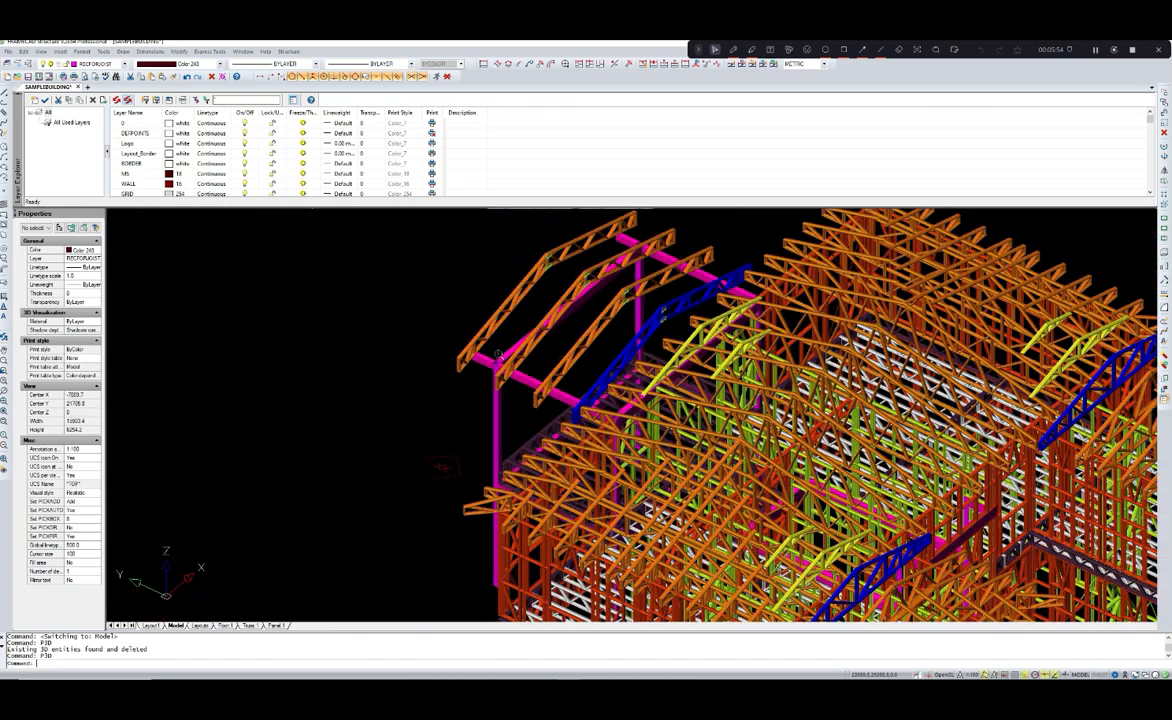
- Set the 3D model to the Top view, with the whole building plan in sight
{"action": "scroll", "coordinate": [498, 354], "scroll_direction": "down", "scroll_amount": 6}
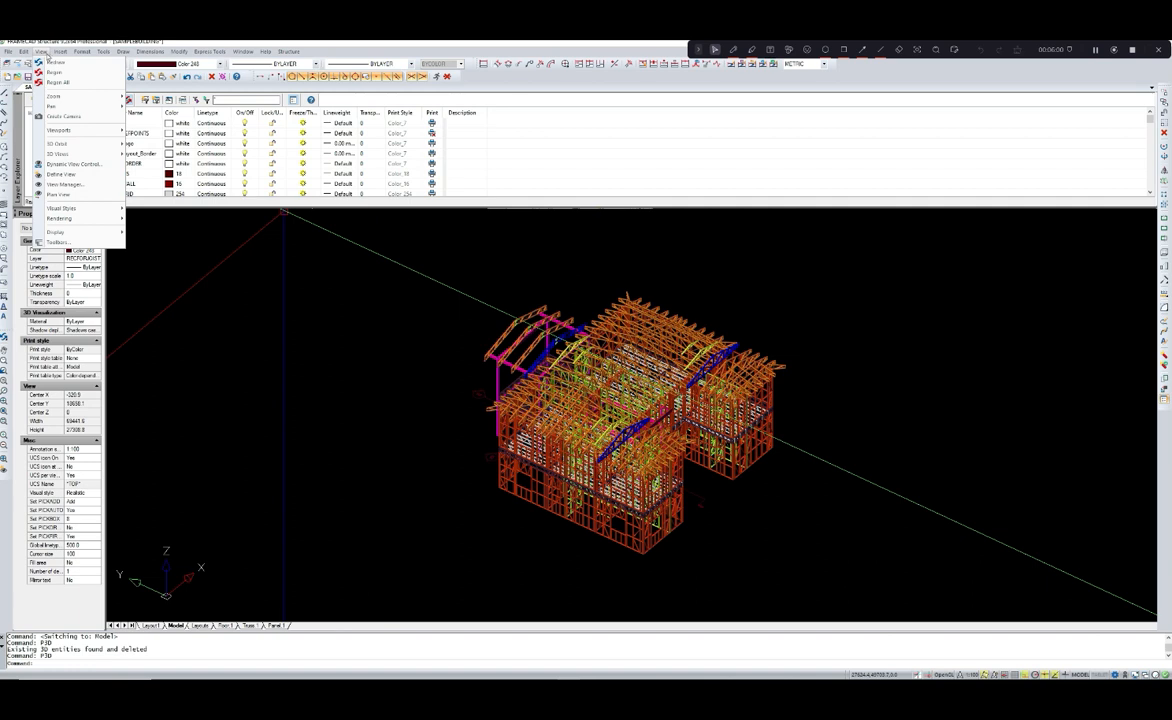
{"action": "mouse_move", "coordinate": [60, 156]}
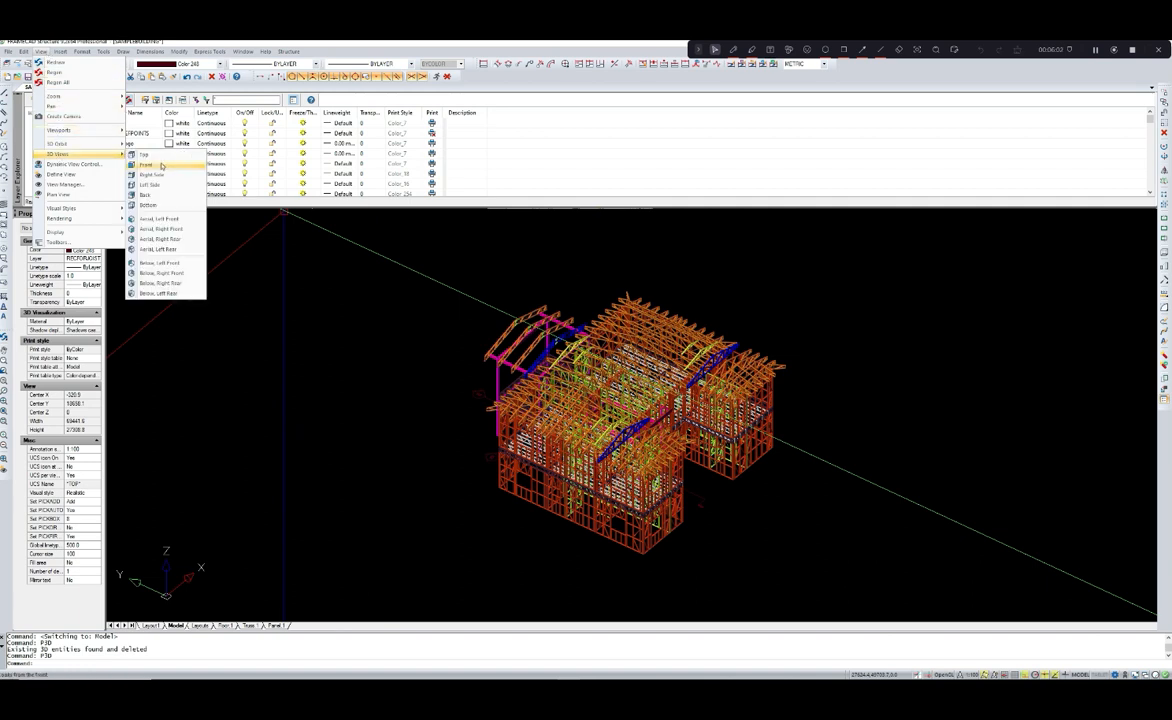
{"action": "left_click", "coordinate": [148, 154]}
{"action": "middle_click_drag", "start_coordinate": [530, 337], "coordinate": [426, 309]}
{"action": "scroll", "coordinate": [455, 340], "scroll_direction": "down", "scroll_amount": 3}
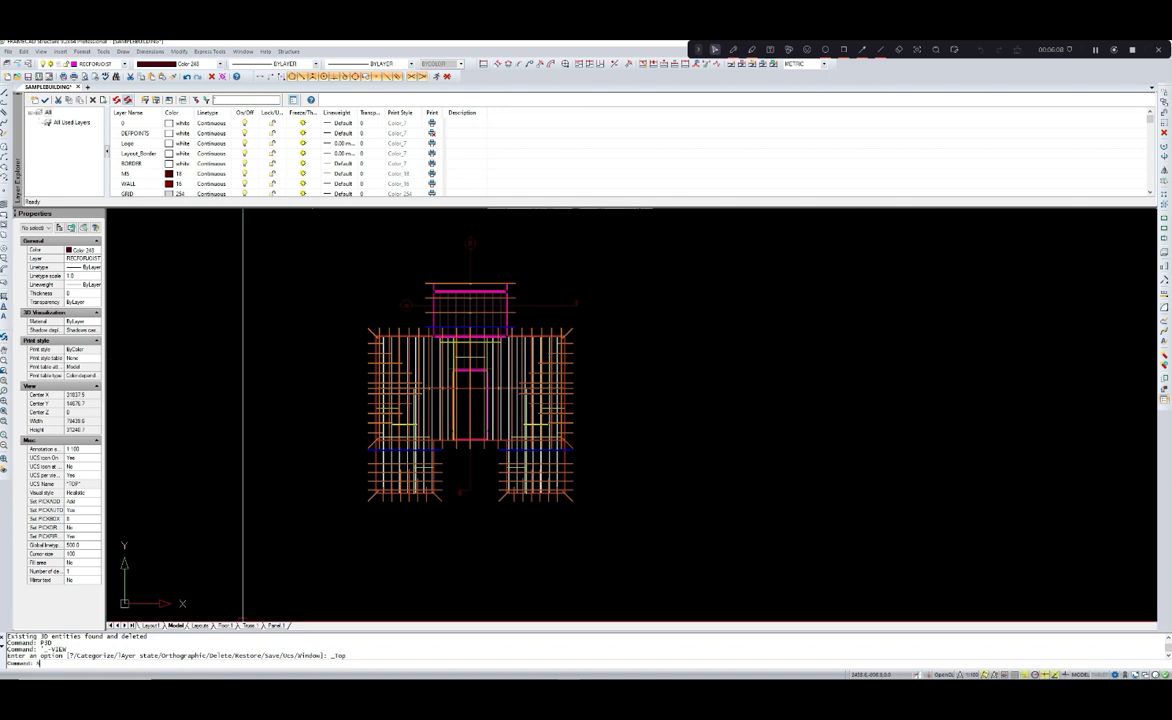
{"action": "type", "text": "CTIONLINE"}
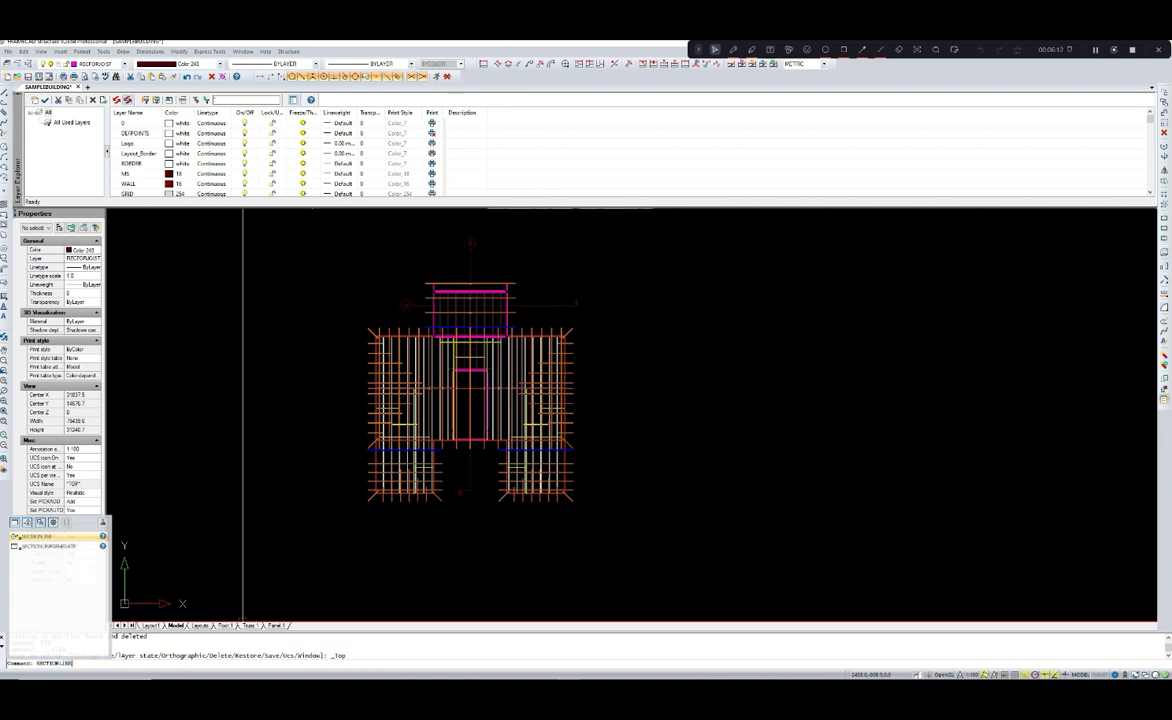
{"action": "key", "text": "Return"}
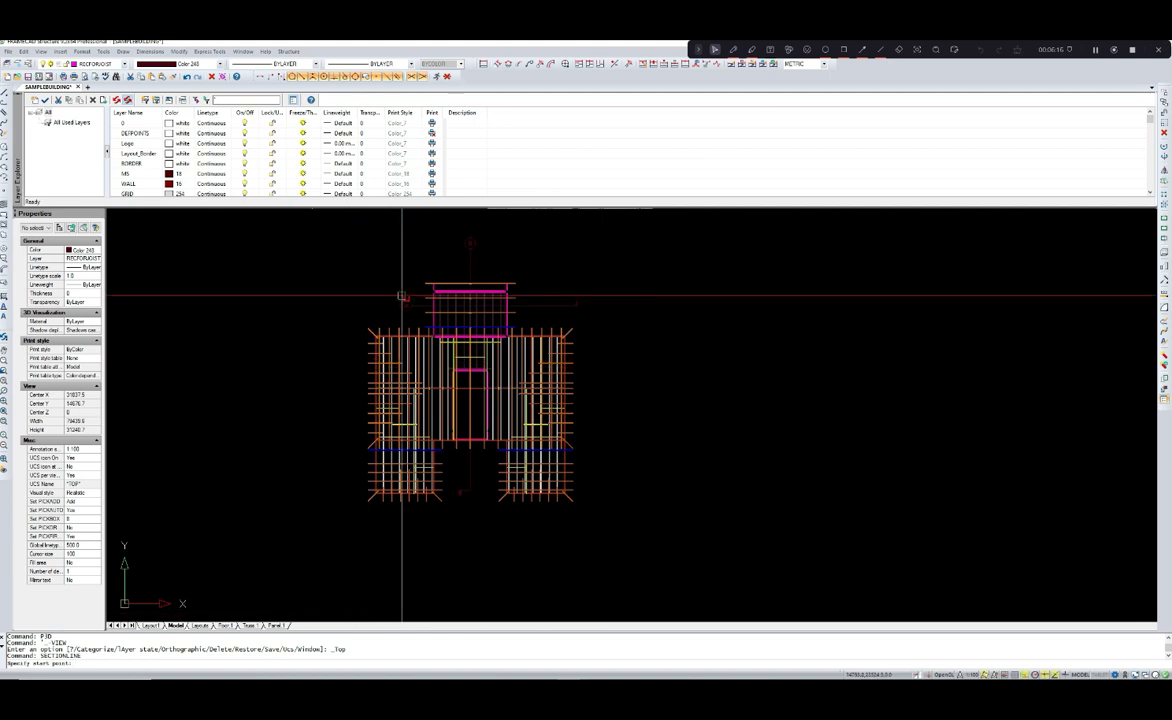
{"action": "key", "text": "Escape"}
{"action": "key", "text": "Escape"}
- Delete the two existing section lines, the horizontal one across the projecting porch and the vertical one through the building's centre
{"action": "left_click", "coordinate": [551, 306]}
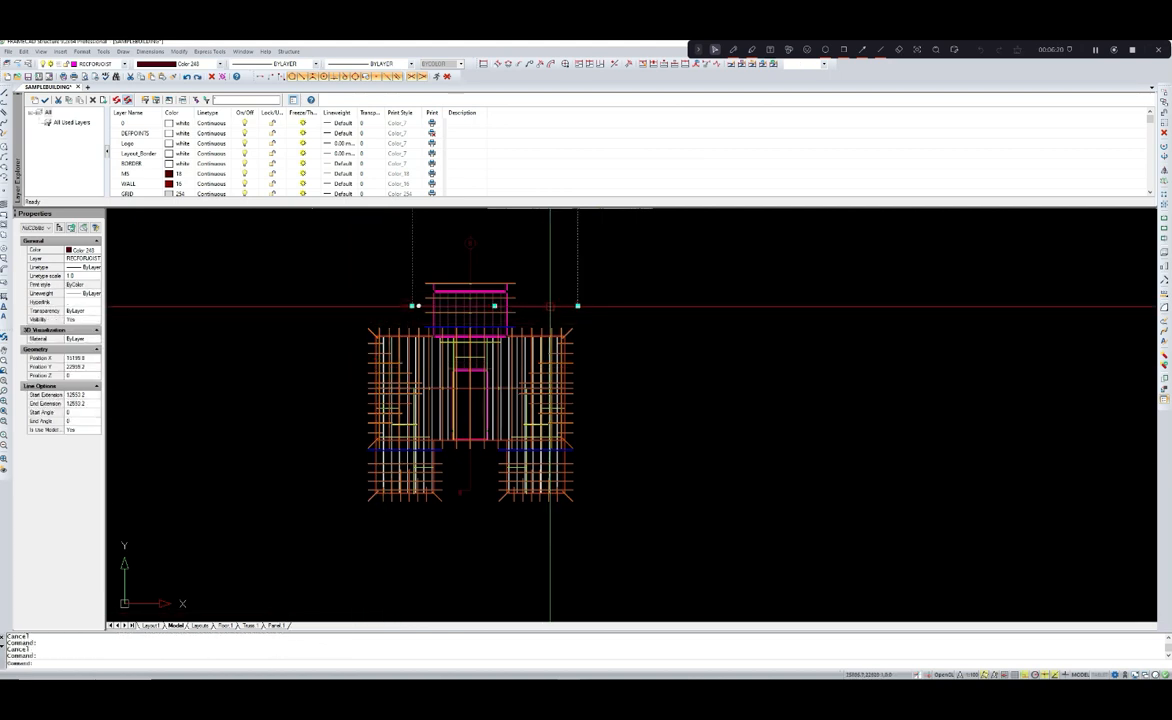
{"action": "key", "text": "Delete"}
{"action": "left_click", "coordinate": [471, 273]}
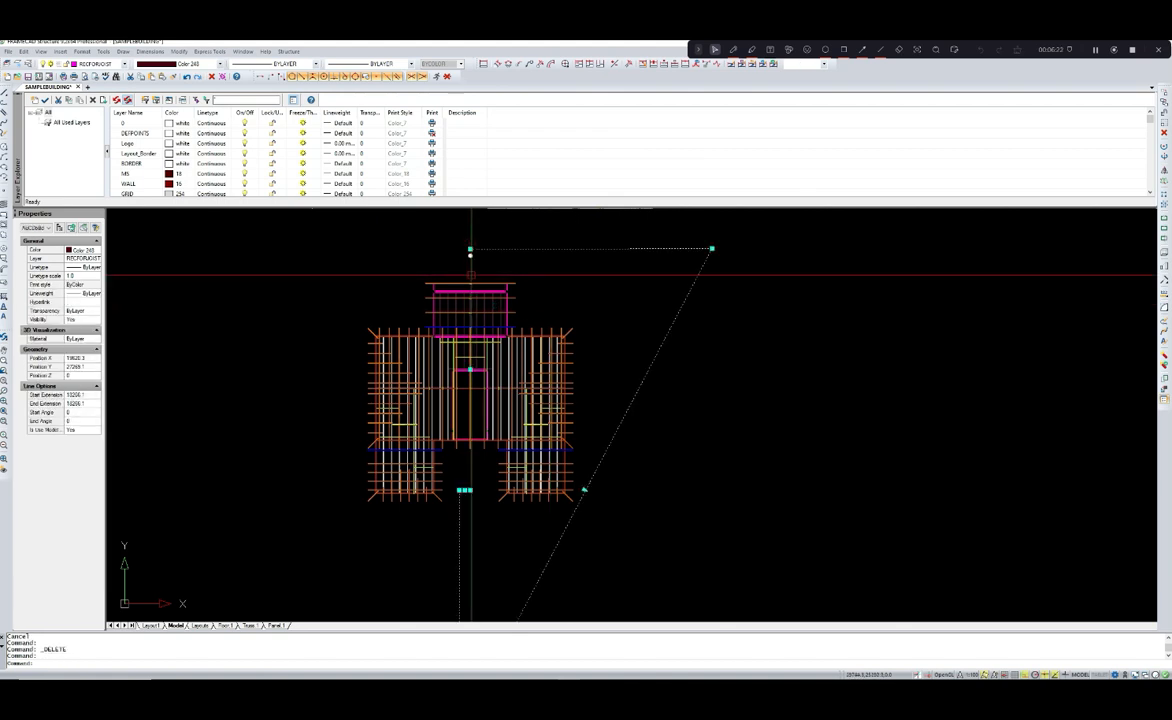
{"action": "key", "text": "Delete"}
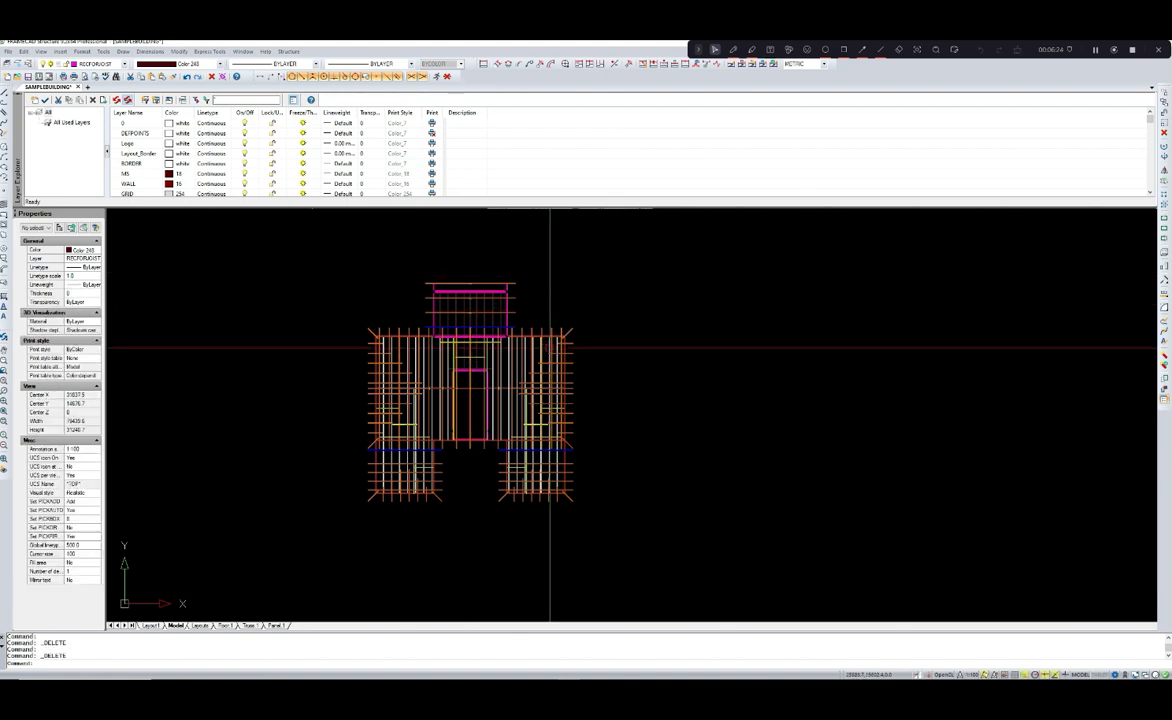
- Draw a horizontal section line across the projecting porch with a very shallow depth and place its section view beside the plan
{"action": "scroll", "coordinate": [539, 319], "scroll_direction": "down", "scroll_amount": 3}
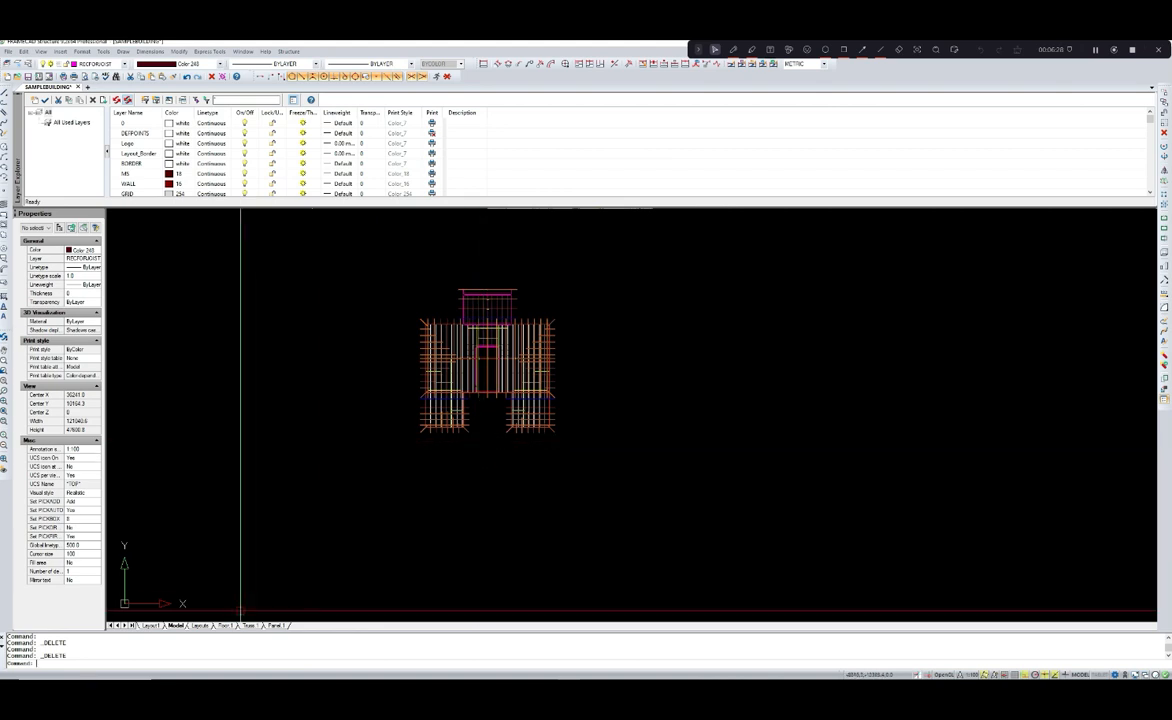
{"action": "type", "text": "SEC"}
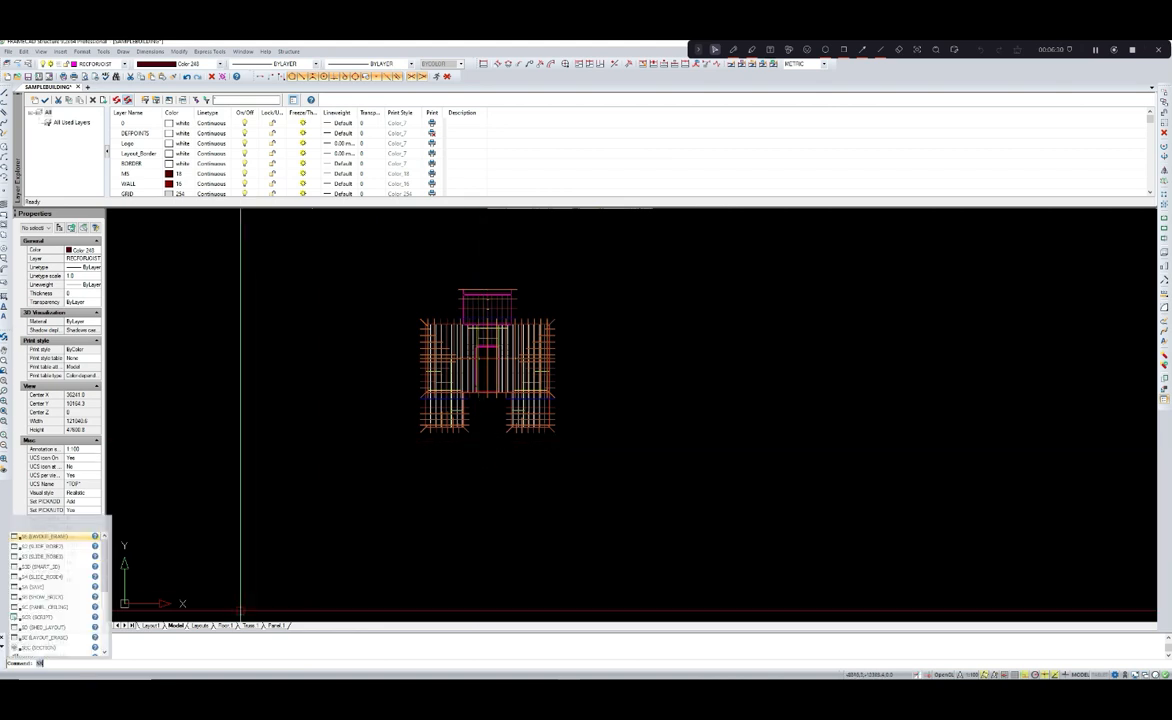
{"action": "type", "text": "TIO"}
{"action": "type", "text": "NP"}
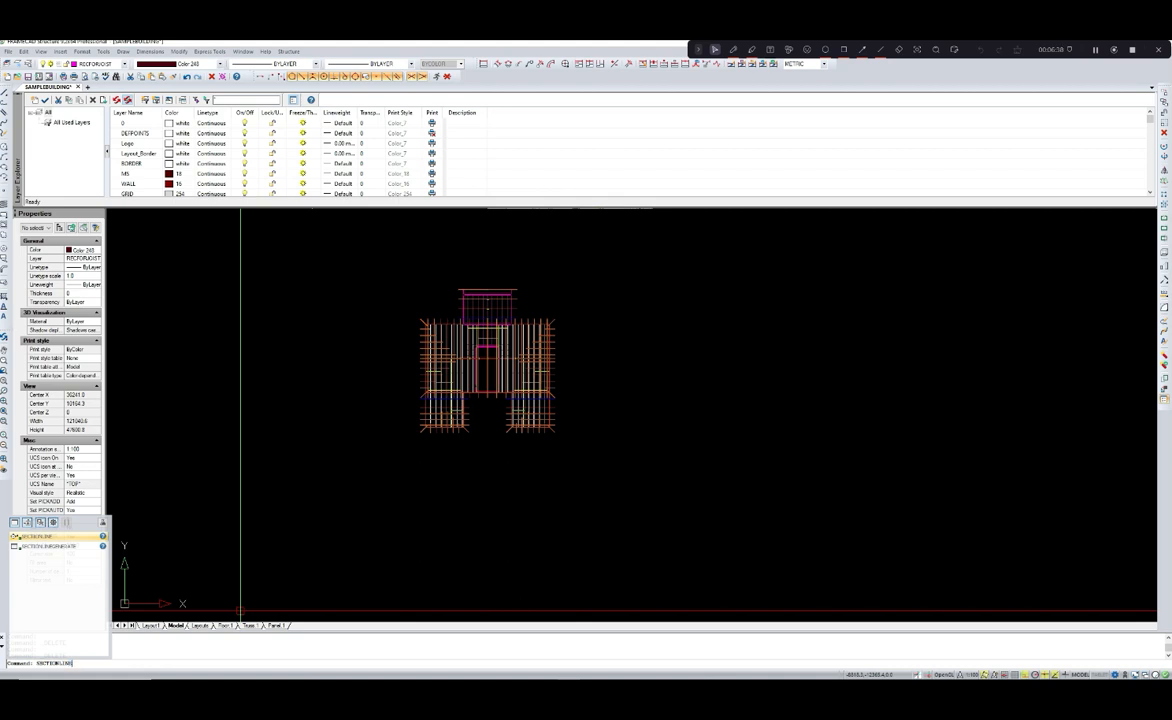
{"action": "type", "text": "INE"}
{"action": "key", "text": "Return"}
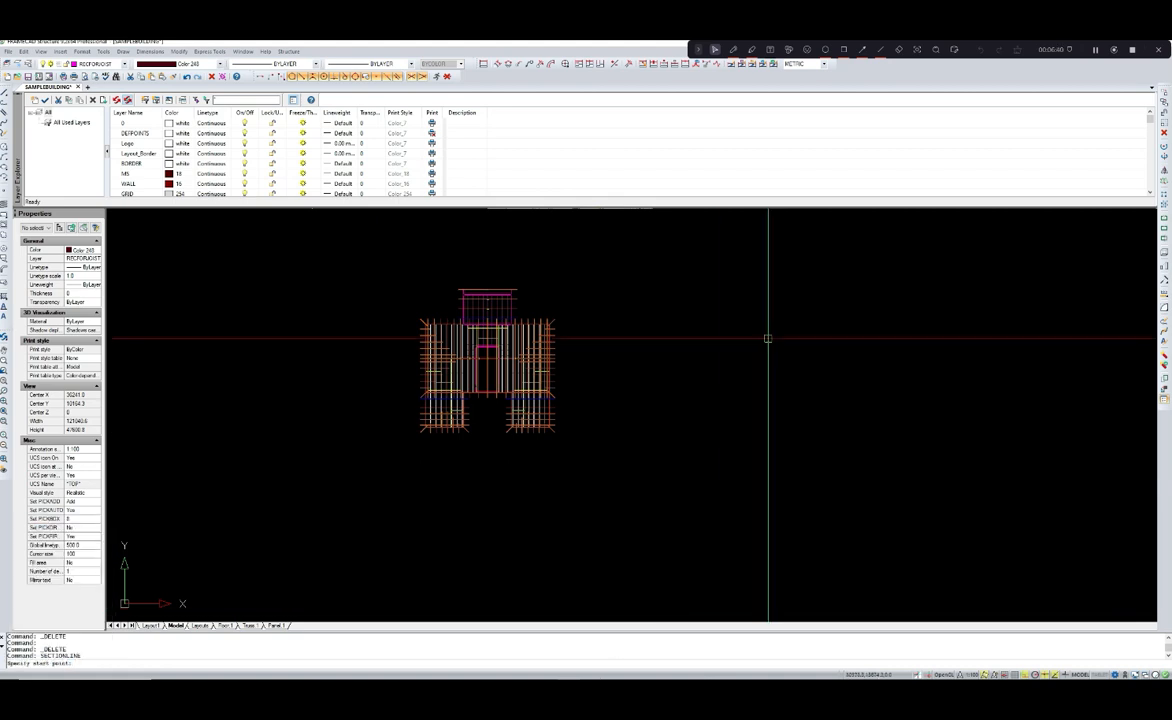
{"action": "scroll", "coordinate": [464, 302], "scroll_direction": "up", "scroll_amount": 3}
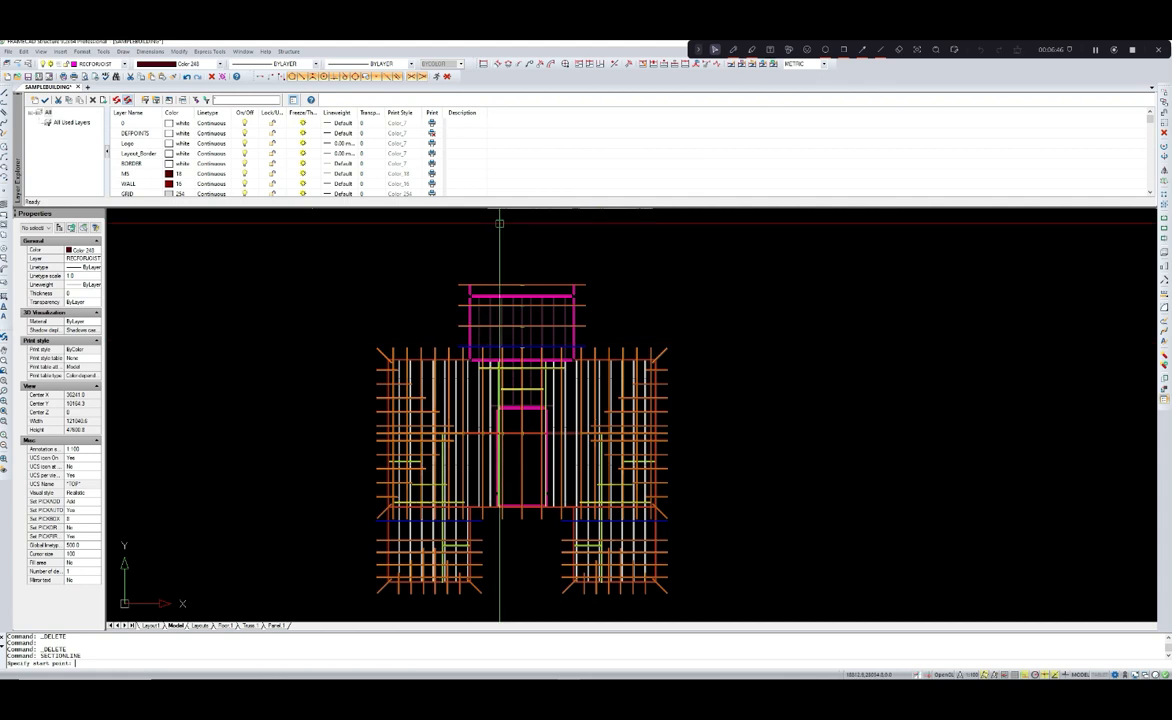
{"action": "left_click", "coordinate": [425, 317]}
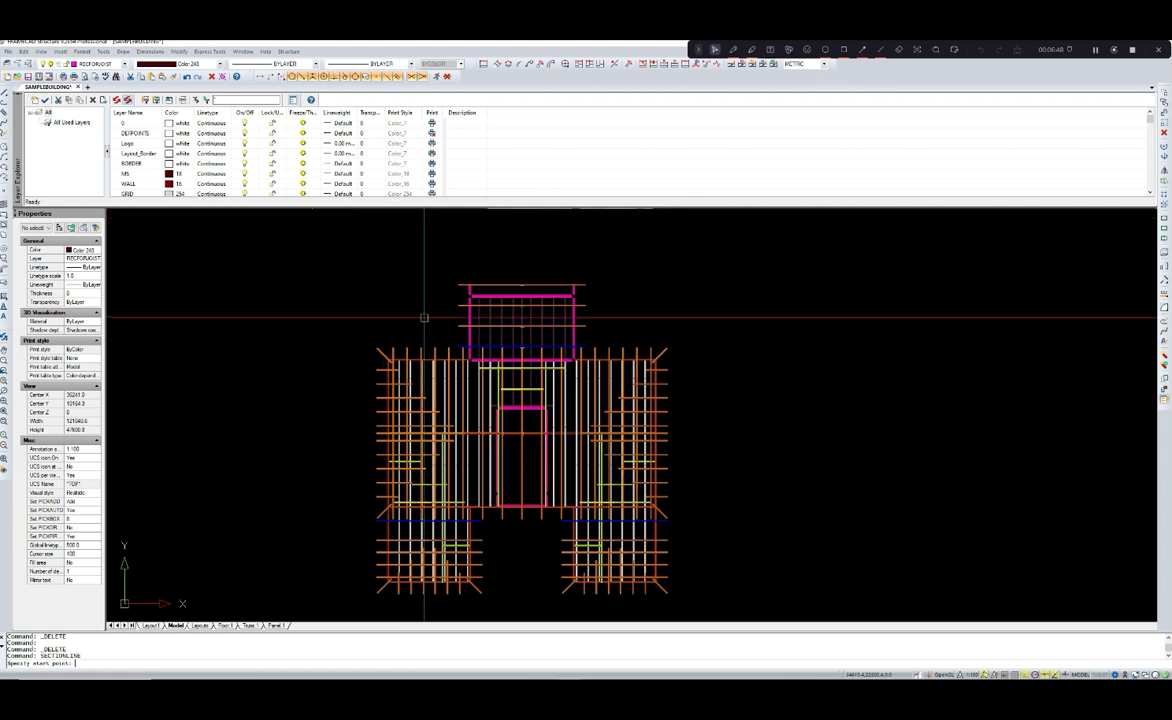
{"action": "left_click", "coordinate": [628, 317]}
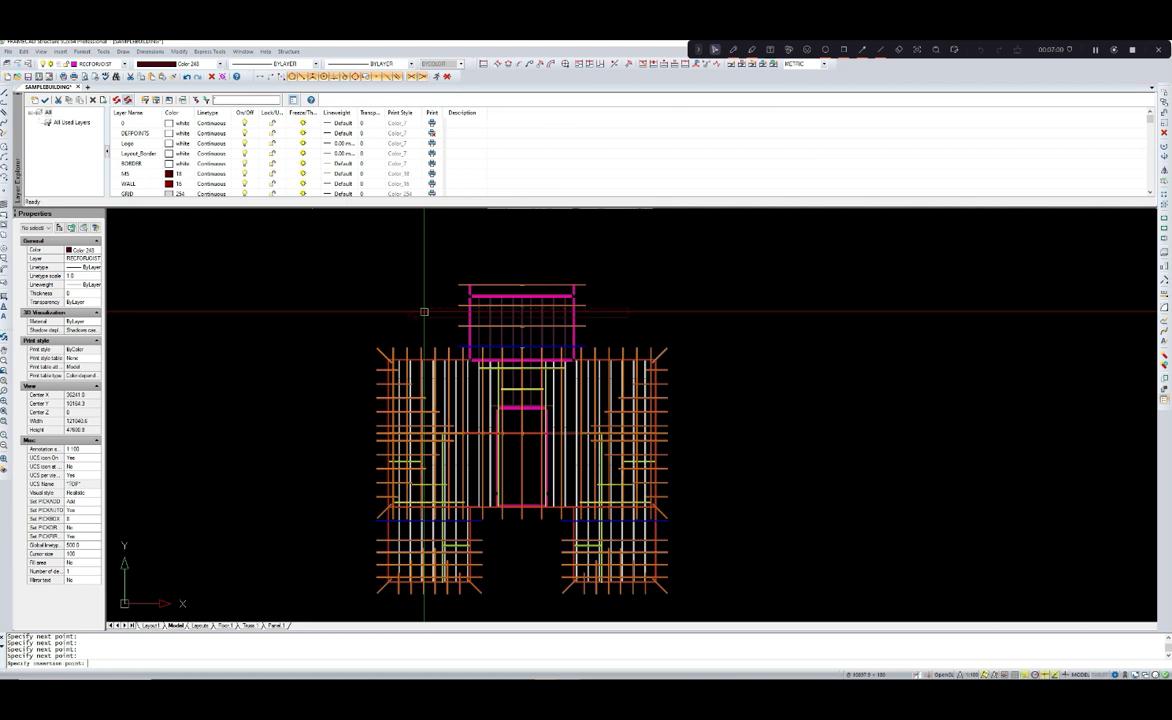
{"action": "scroll", "coordinate": [535, 350], "scroll_direction": "down", "scroll_amount": 1}
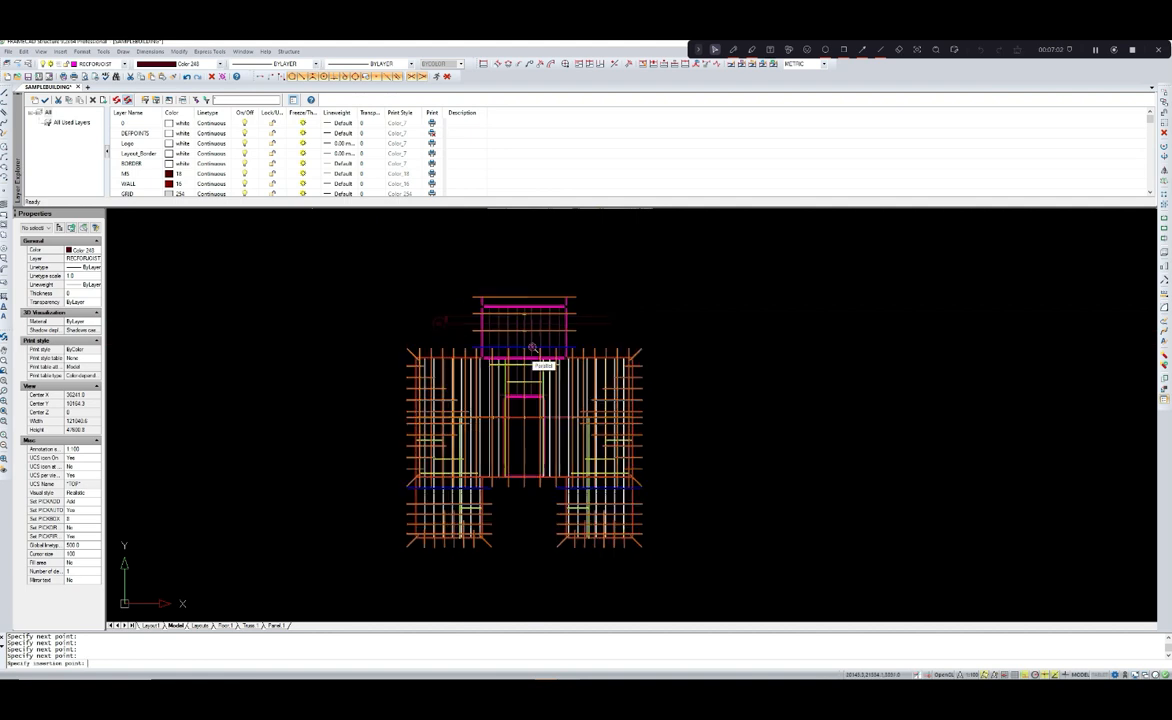
{"action": "mouse_move", "coordinate": [771, 333]}
{"action": "middle_mouse_down"}
{"action": "mouse_move", "coordinate": [675, 358]}
{"action": "mouse_move", "coordinate": [675, 345]}
{"action": "middle_mouse_up"}
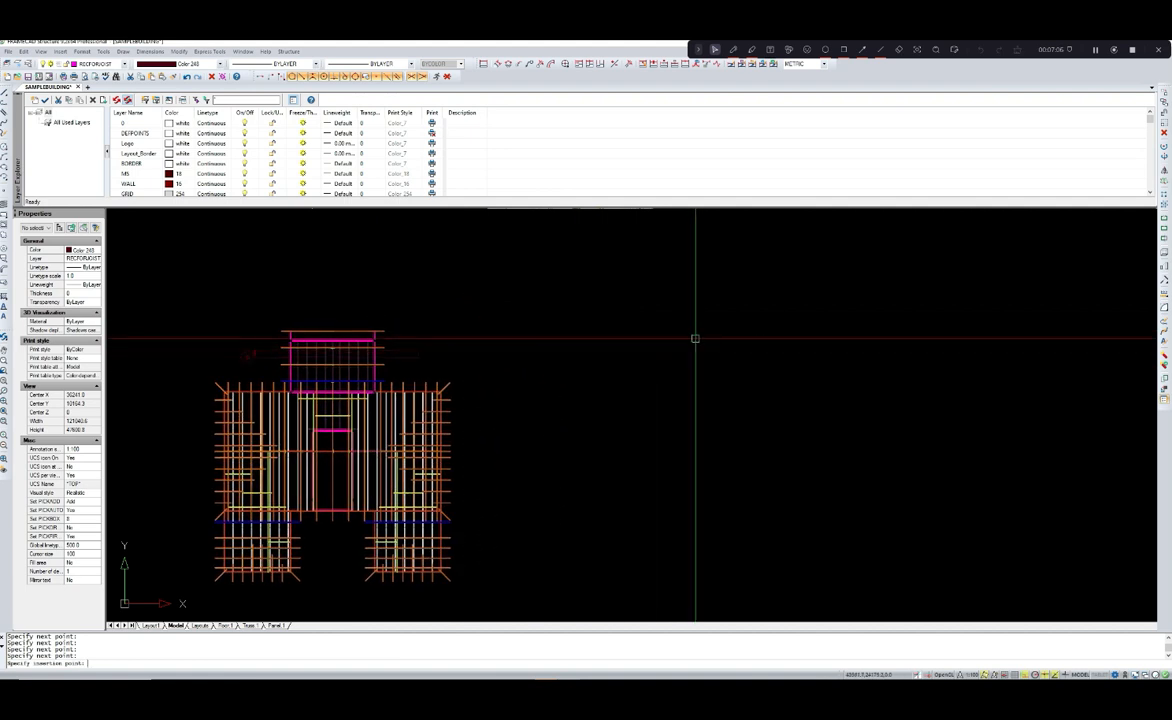
{"action": "left_click", "coordinate": [695, 338]}
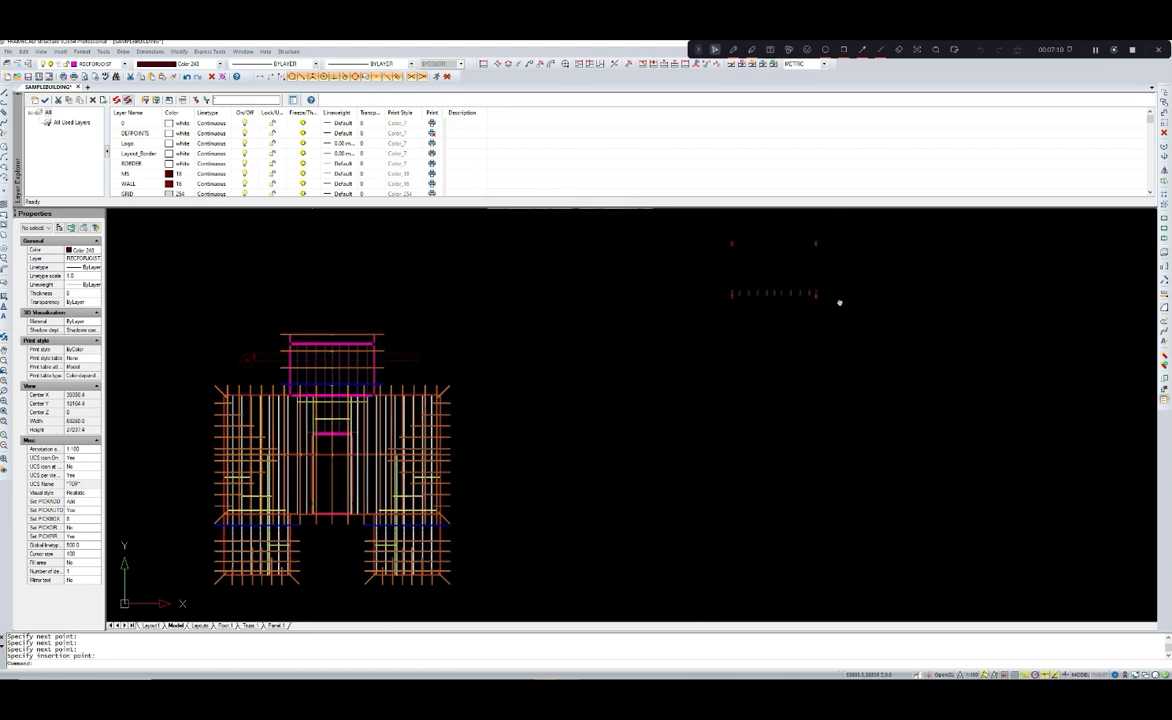
- Delete the shallow porch section view beside the plan and its section line across the porch
{"action": "middle_click_drag", "start_coordinate": [839, 302], "coordinate": [826, 323]}
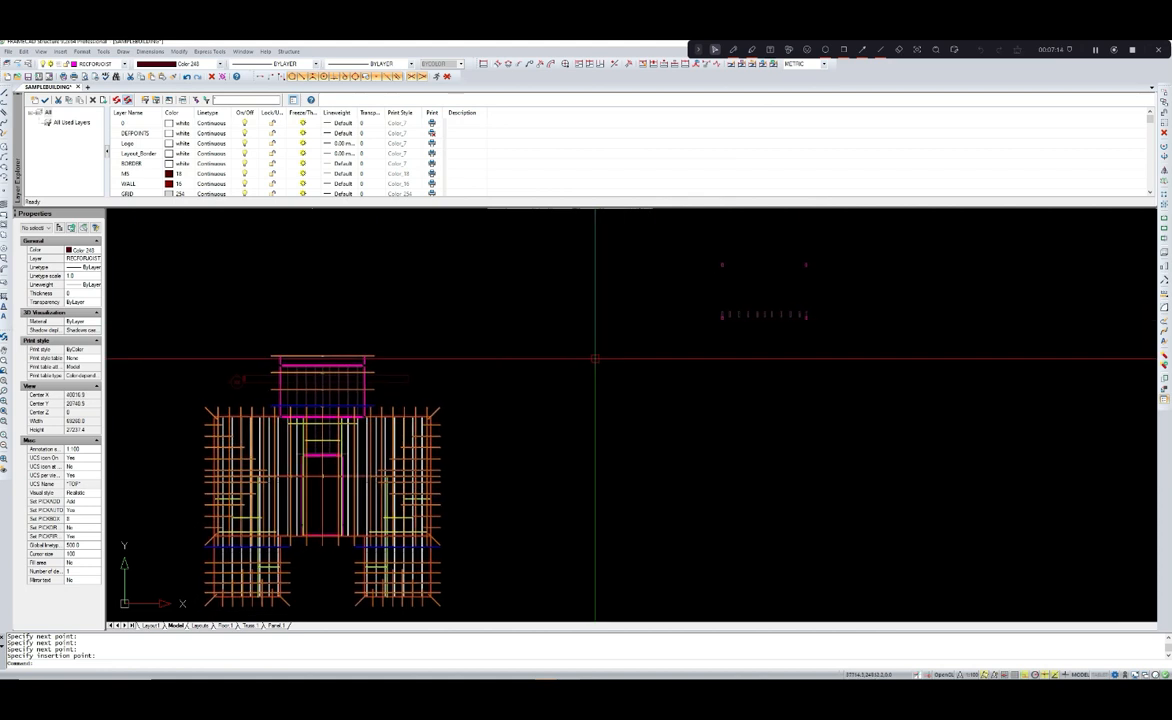
{"action": "middle_click_drag", "start_coordinate": [595, 358], "coordinate": [575, 375]}
{"action": "left_click", "coordinate": [821, 371]}
{"action": "left_click", "coordinate": [690, 262]}
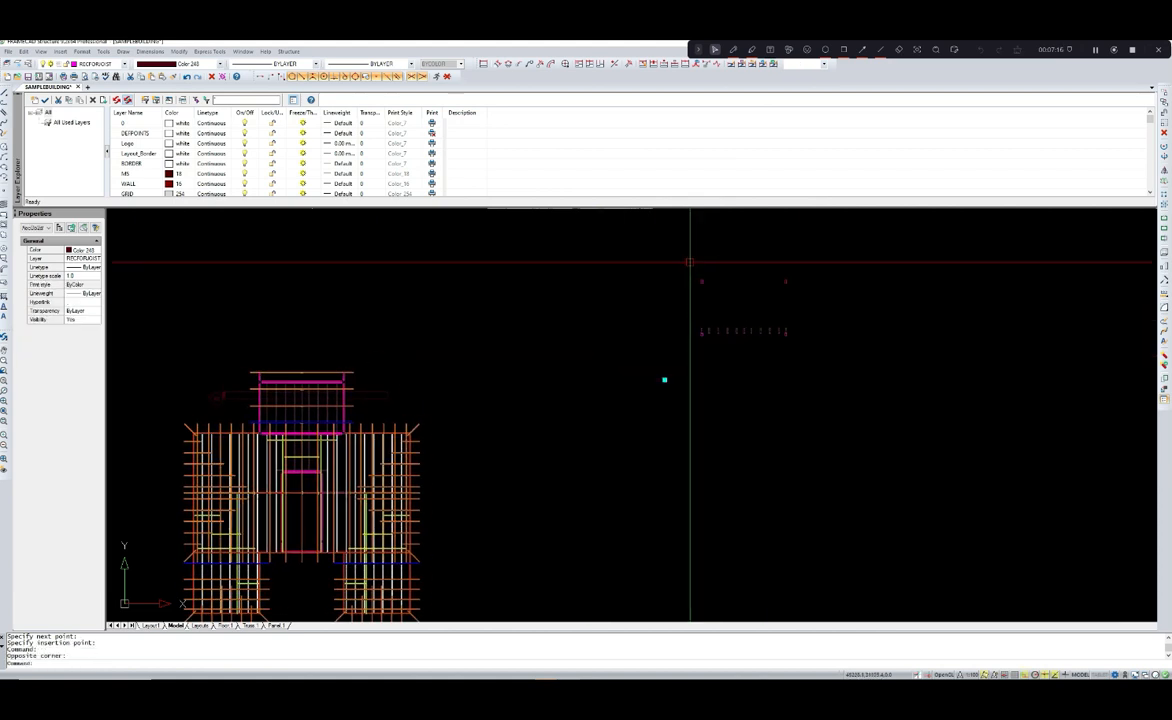
{"action": "key", "text": "Delete"}
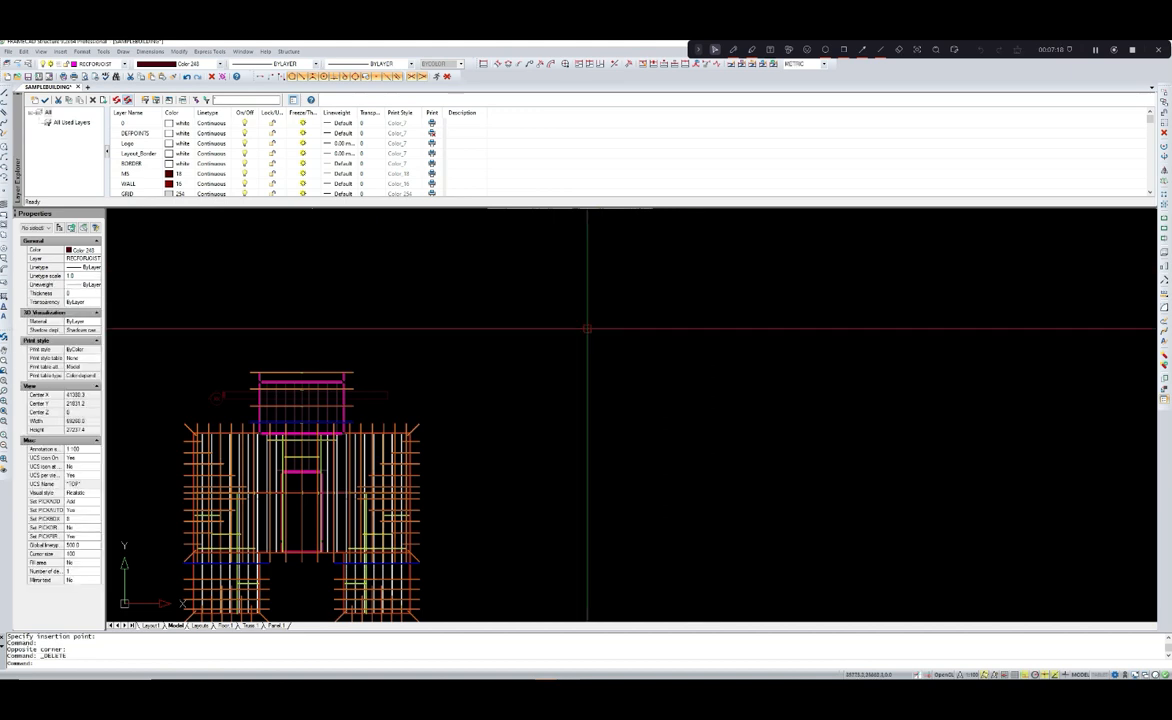
{"action": "middle_click_drag", "start_coordinate": [450, 373], "coordinate": [520, 366]}
{"action": "left_click", "coordinate": [440, 391]}
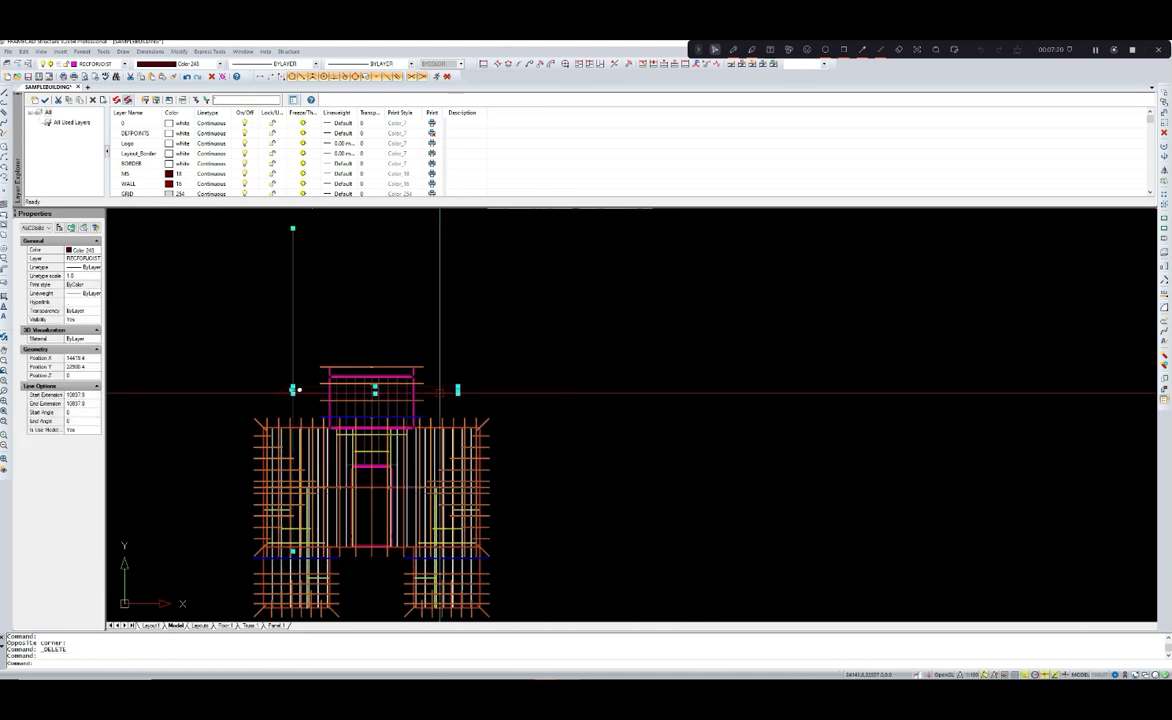
{"action": "key", "text": "Delete"}
- Draw a new horizontal section line across the porch, extend its depth to the outer porch truss, and place the section view beside the plan
{"action": "middle_click_drag", "start_coordinate": [450, 387], "coordinate": [476, 350]}
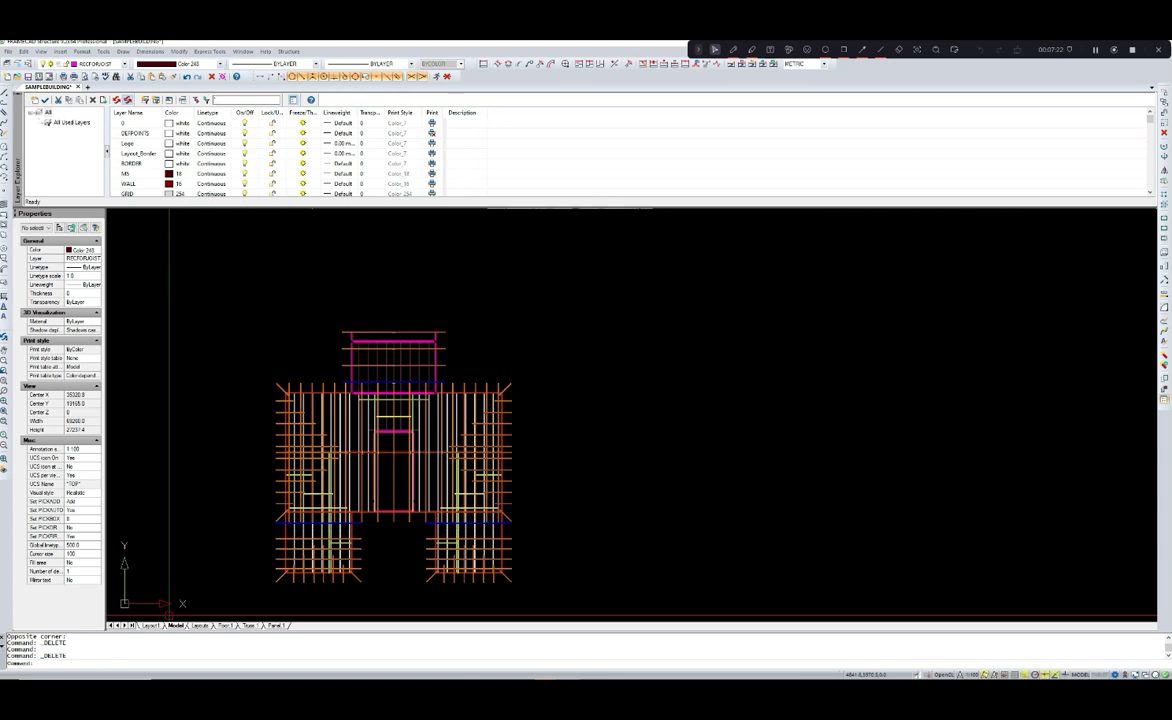
{"action": "type", "text": "o"}
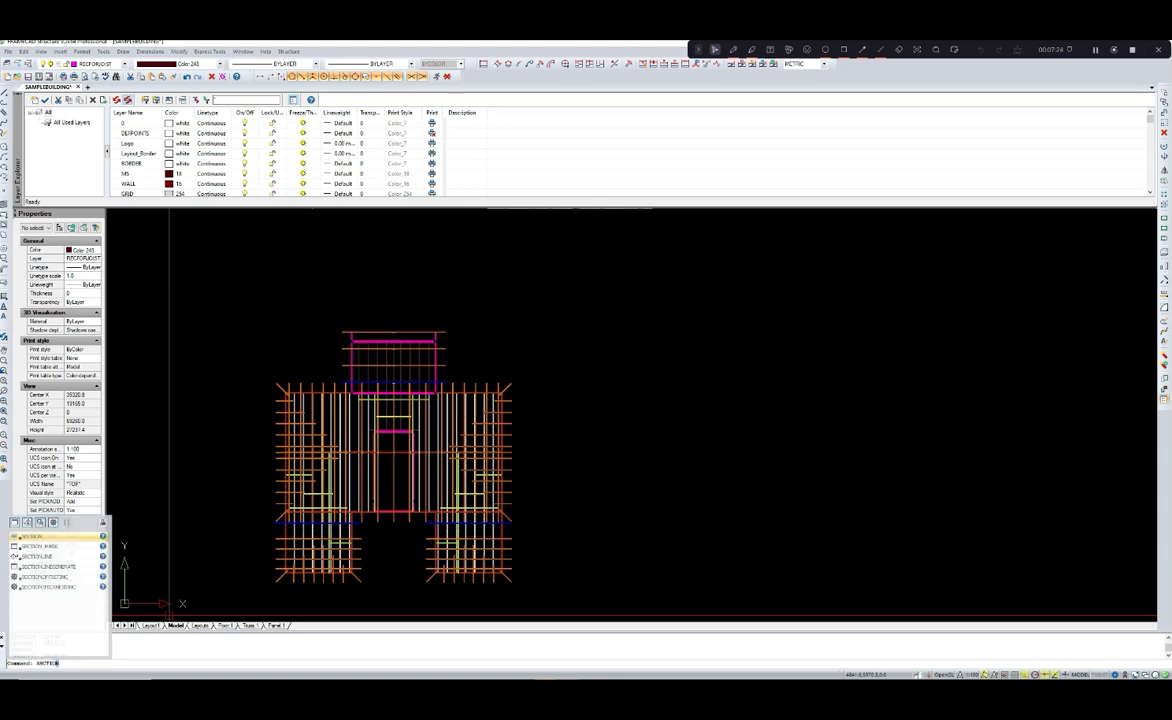
{"action": "type", "text": "nl"}
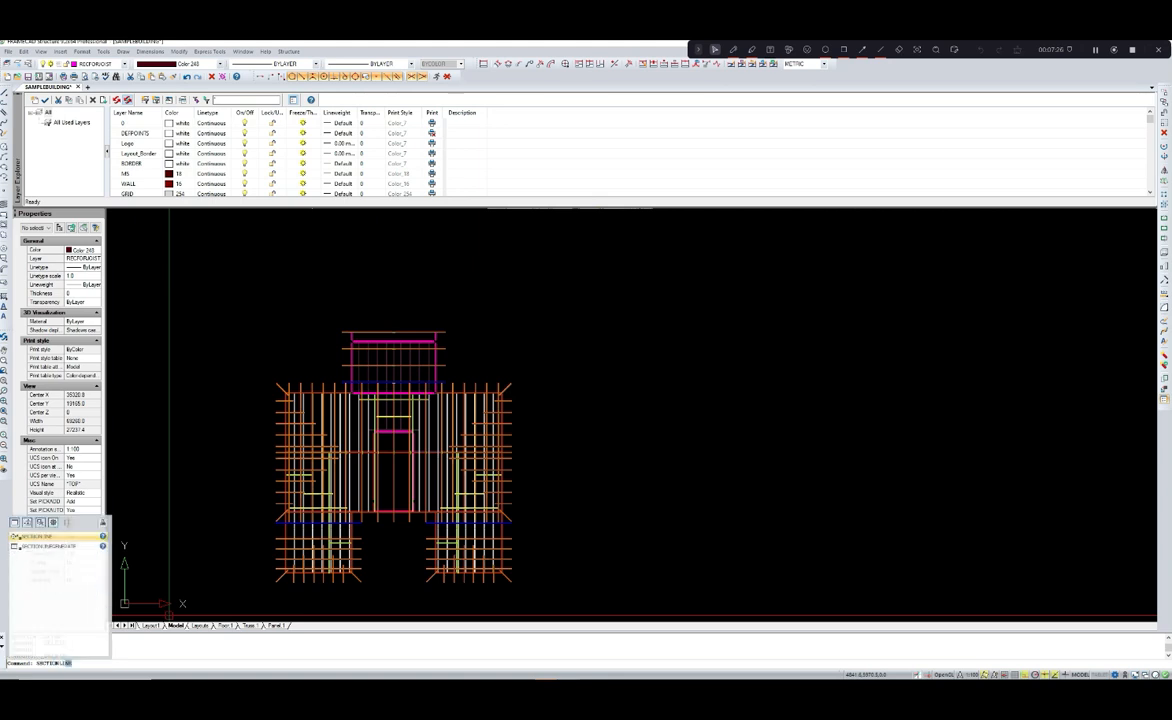
{"action": "key", "text": "Return"}
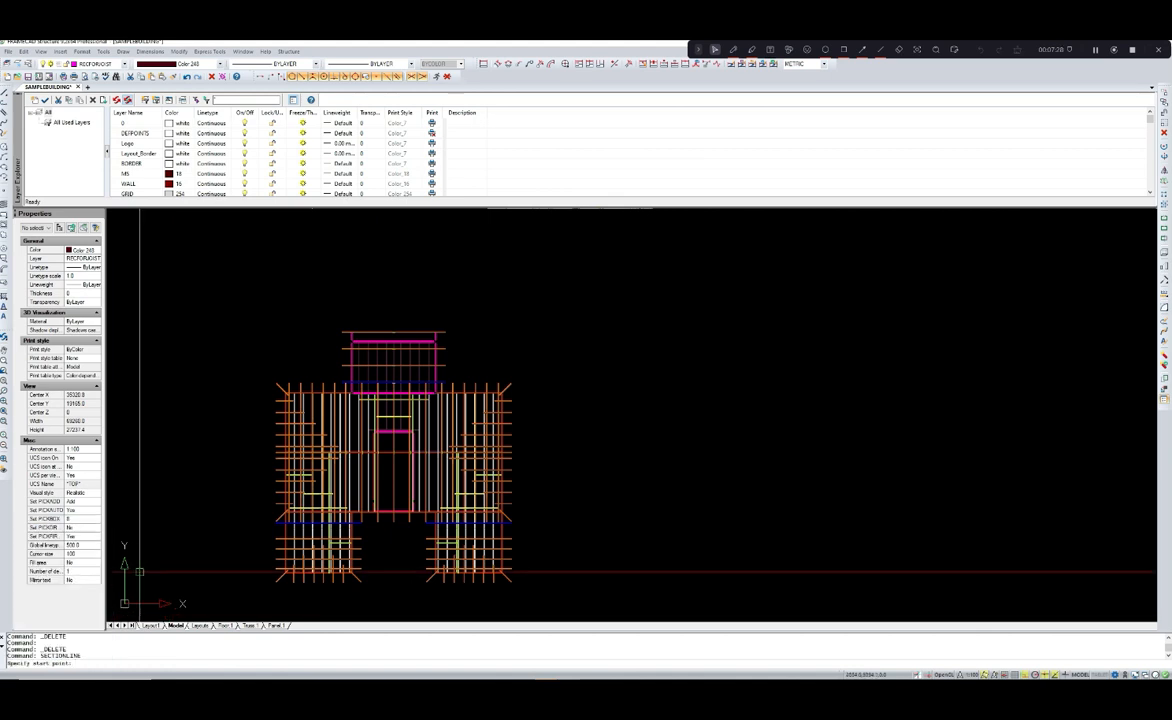
{"action": "scroll", "coordinate": [318, 362], "scroll_direction": "up", "scroll_amount": 2}
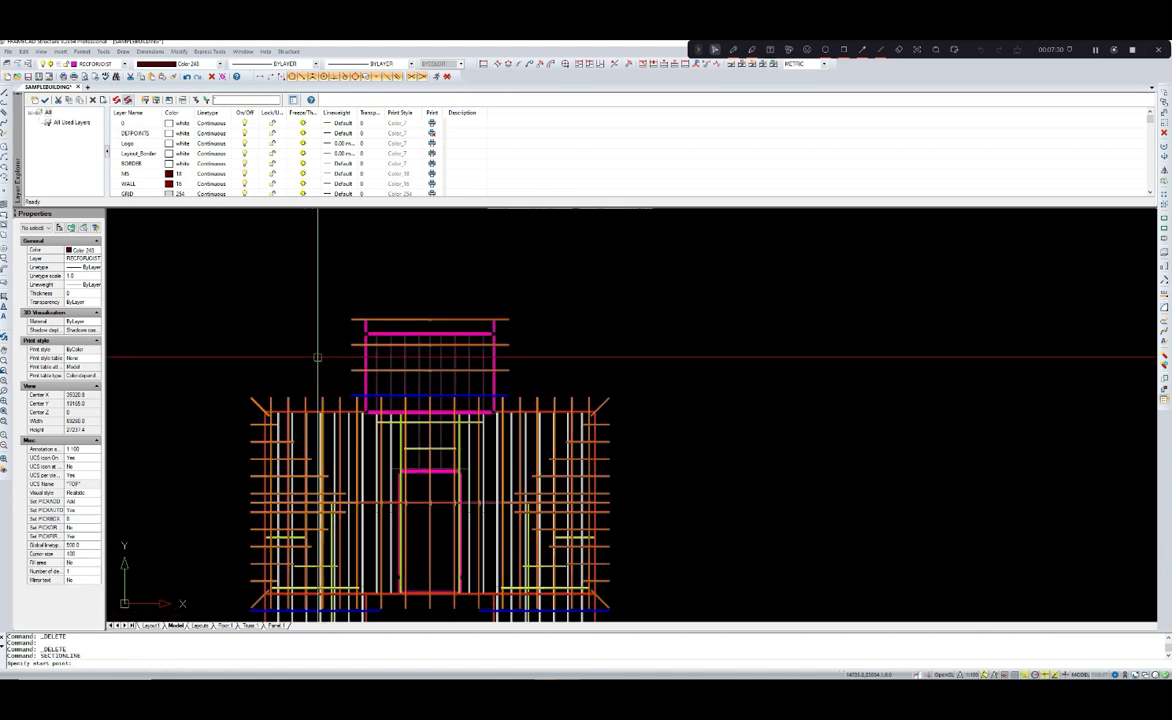
{"action": "left_click", "coordinate": [307, 361]}
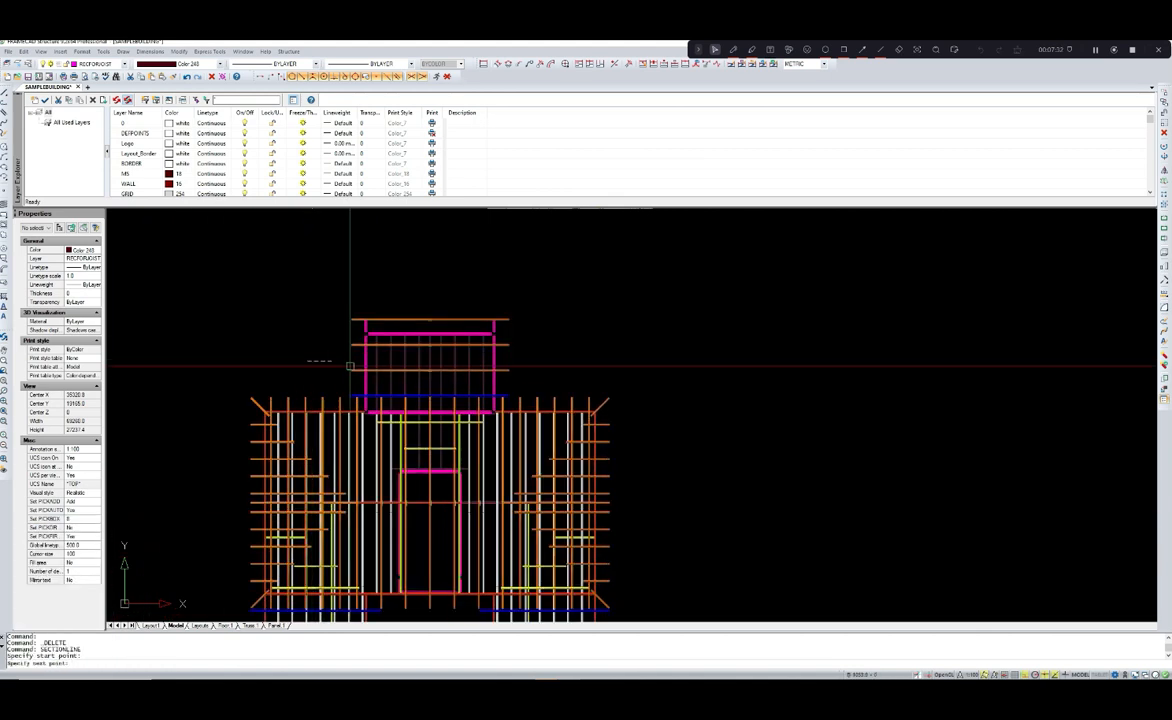
{"action": "left_click", "coordinate": [551, 363]}
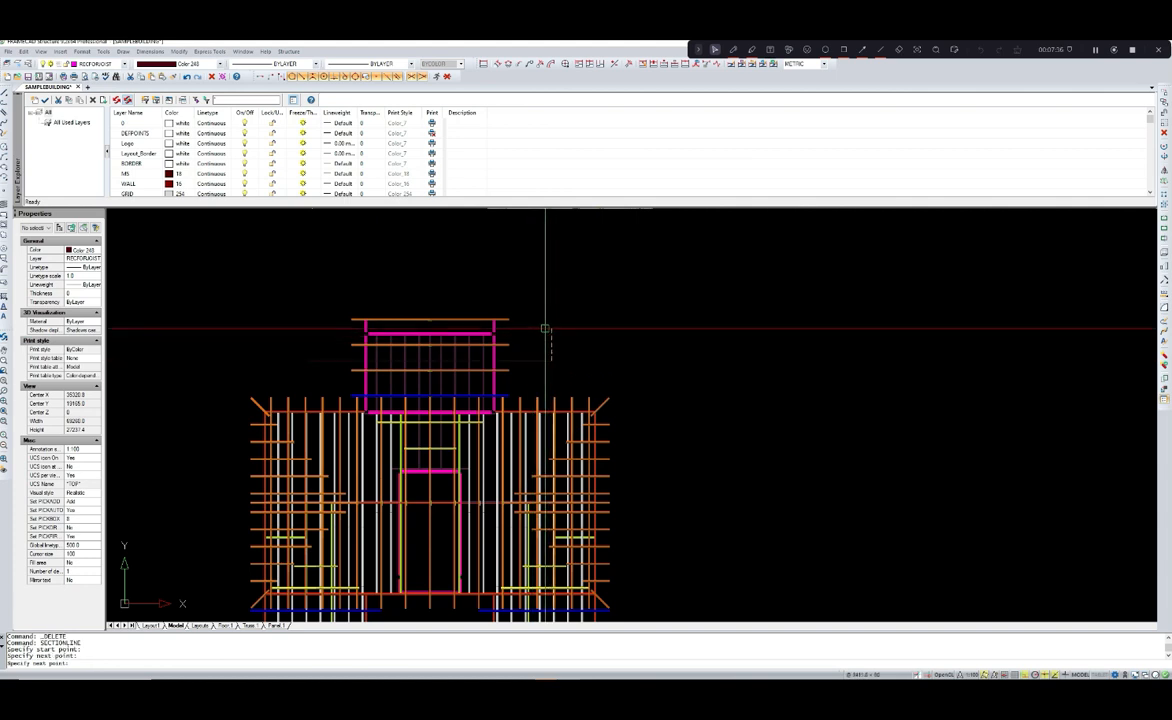
{"action": "left_click", "coordinate": [546, 325]}
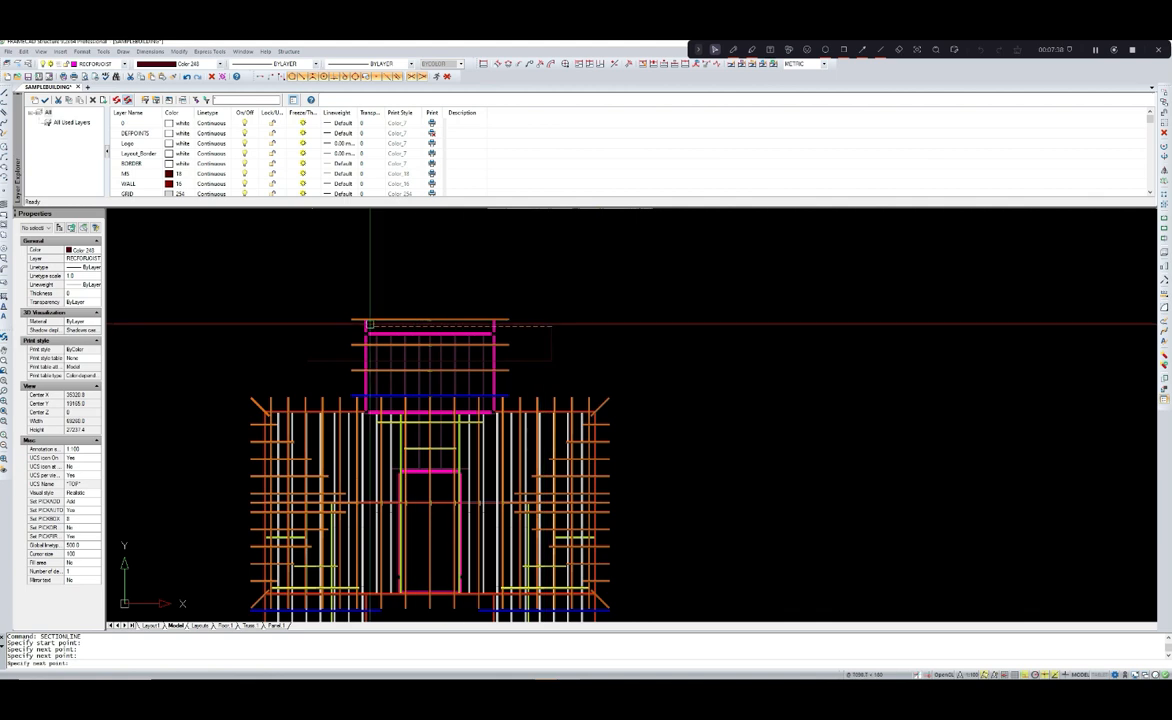
{"action": "left_click", "coordinate": [305, 325]}
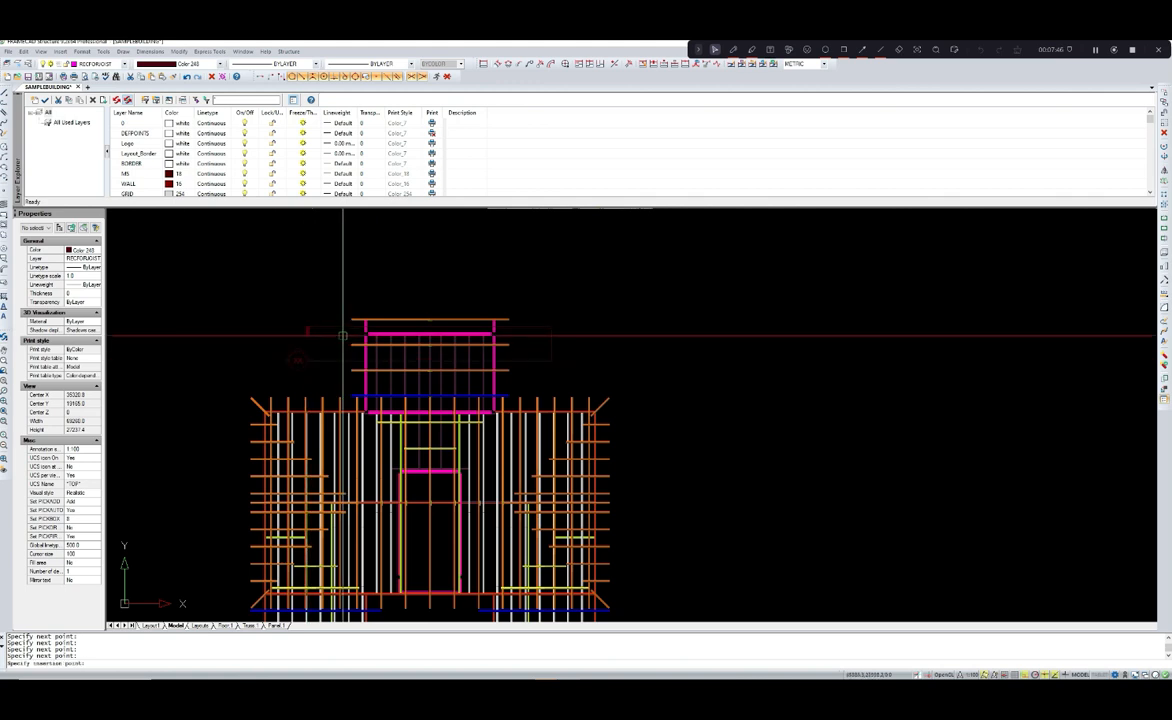
{"action": "scroll", "coordinate": [340, 355], "scroll_direction": "down", "scroll_amount": 1}
{"action": "scroll", "coordinate": [550, 360], "scroll_direction": "down", "scroll_amount": 2}
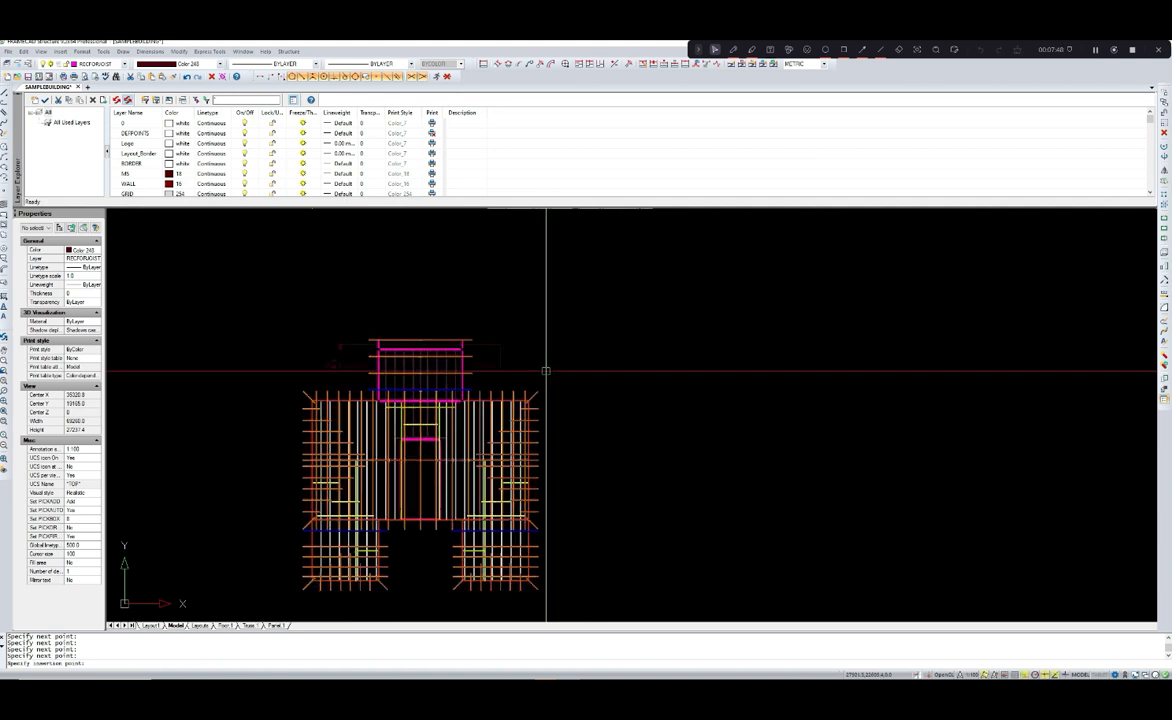
{"action": "middle_click_drag", "start_coordinate": [658, 358], "coordinate": [622, 379]}
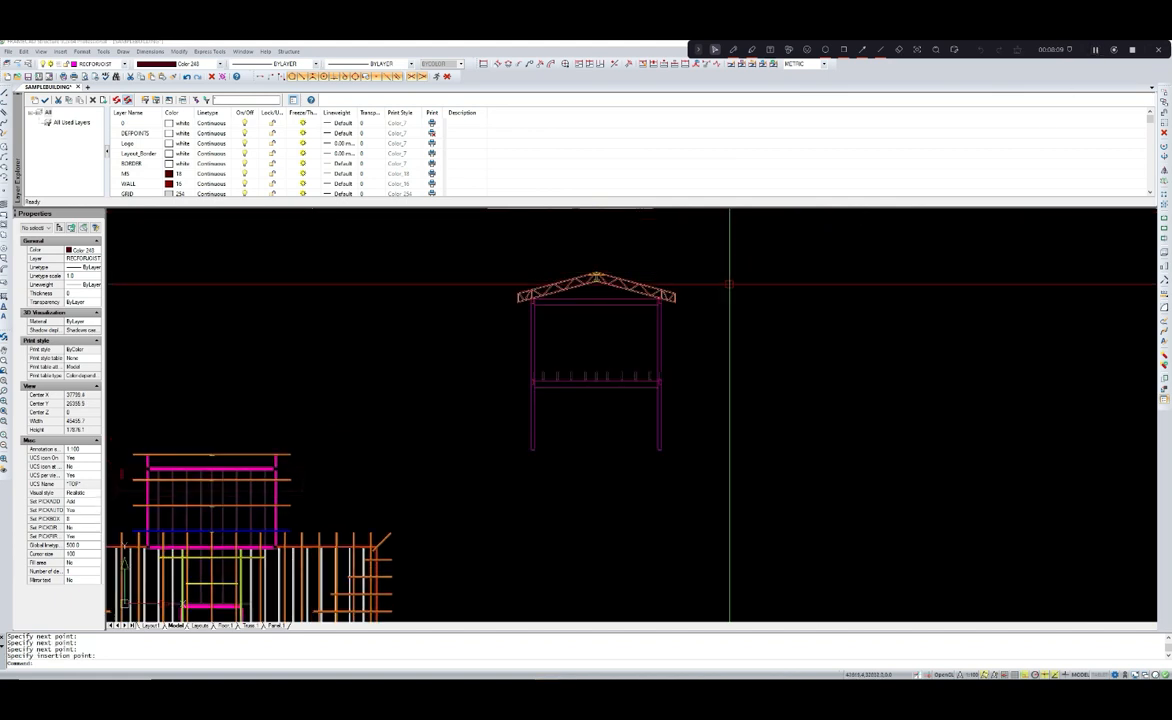
- Examine the generated porch section's truss, walls and floor joists, and compare its placement with the building plan
{"action": "scroll", "coordinate": [636, 339], "scroll_direction": "up", "scroll_amount": 4}
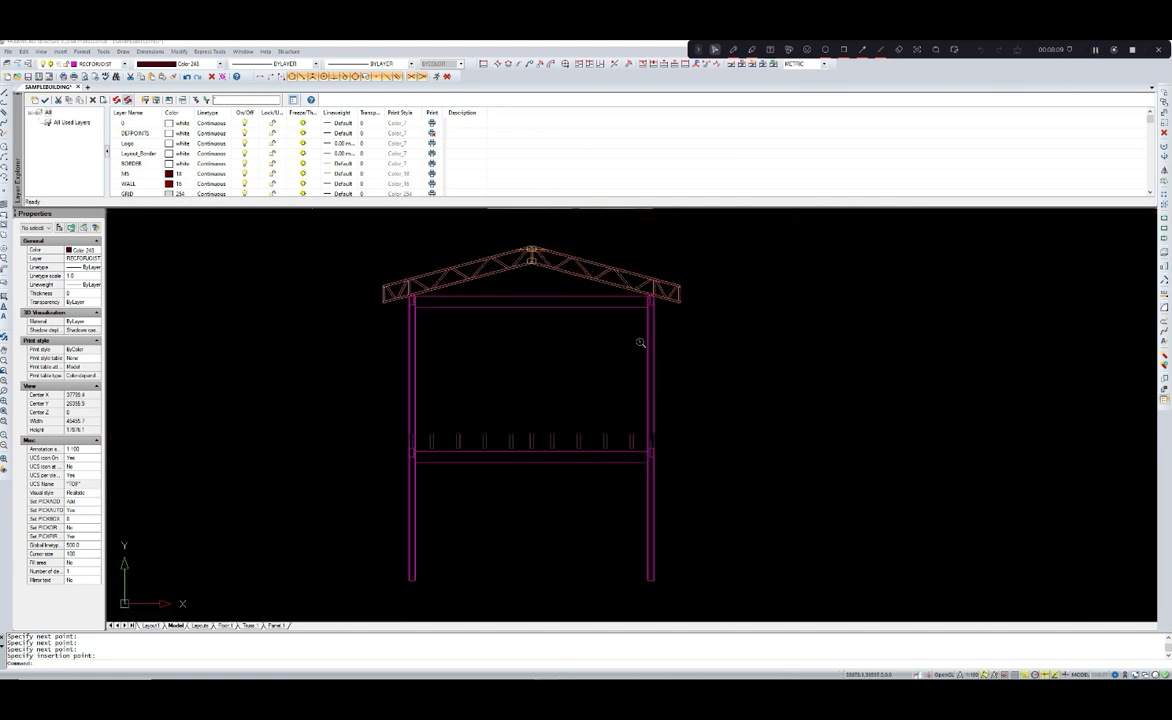
{"action": "scroll", "coordinate": [633, 339], "scroll_direction": "down", "scroll_amount": 2}
{"action": "scroll", "coordinate": [613, 346], "scroll_direction": "down", "scroll_amount": 1}
{"action": "middle_click_drag", "start_coordinate": [613, 346], "coordinate": [707, 314]}
{"action": "scroll", "coordinate": [704, 316], "scroll_direction": "down", "scroll_amount": 2}
{"action": "middle_click_drag", "start_coordinate": [584, 325], "coordinate": [730, 217]}
{"action": "scroll", "coordinate": [621, 328], "scroll_direction": "down", "scroll_amount": 2}
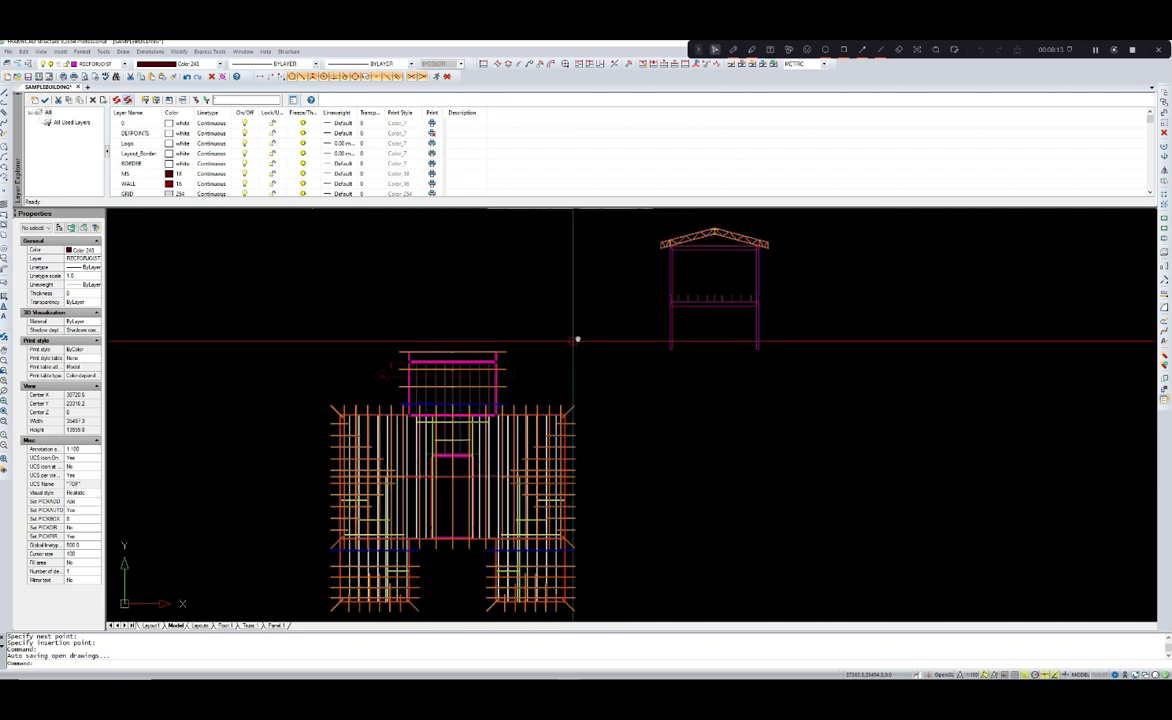
{"action": "middle_click_drag", "start_coordinate": [575, 340], "coordinate": [582, 314]}
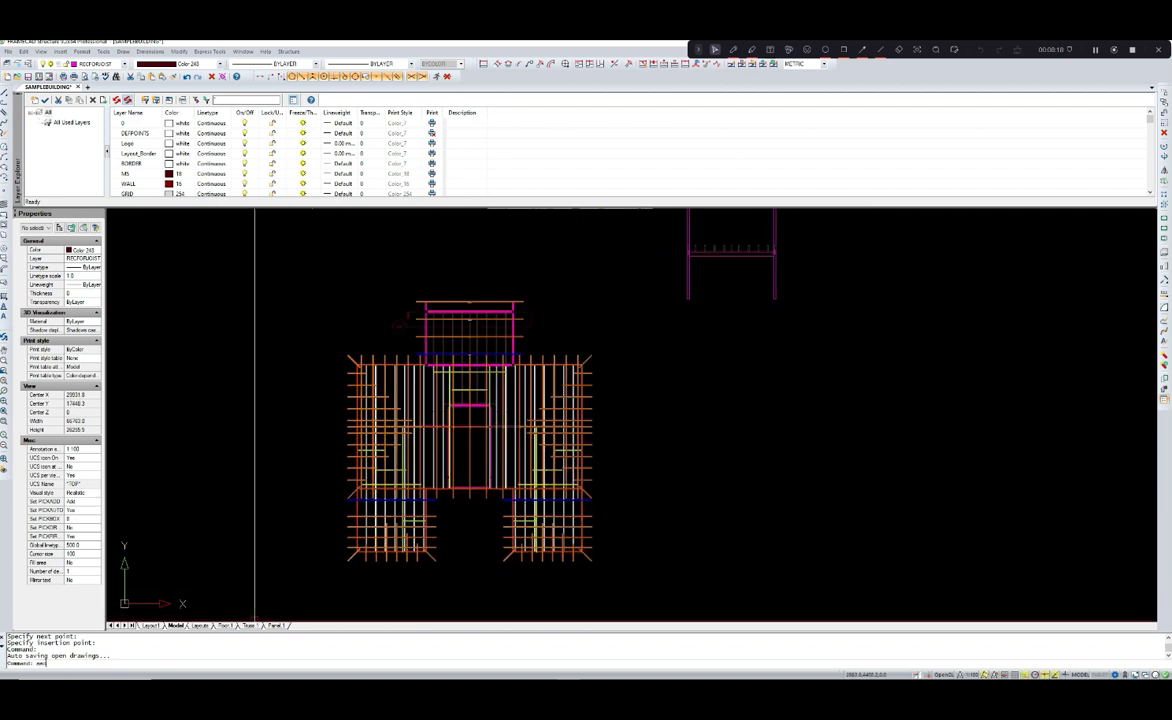
- Draw a vertical section line through the porch and the middle of the plan with a shallow depth, and place its view beyond the porch section
{"action": "type", "text": "i"}
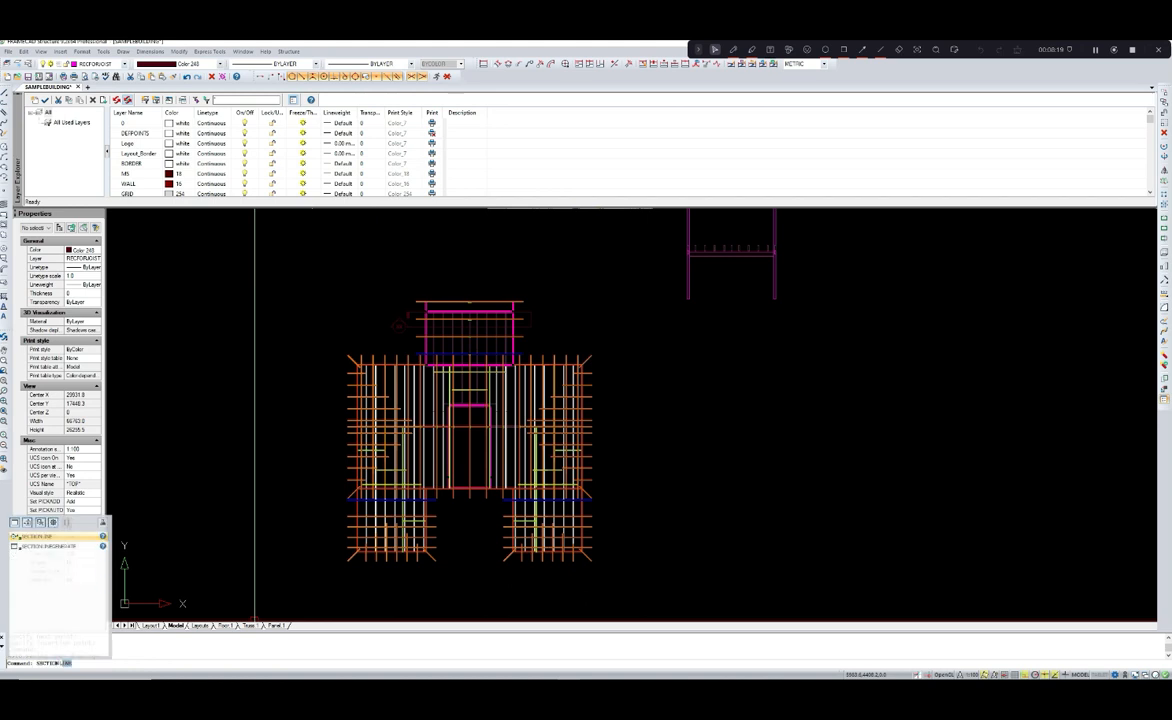
{"action": "key", "text": "Return"}
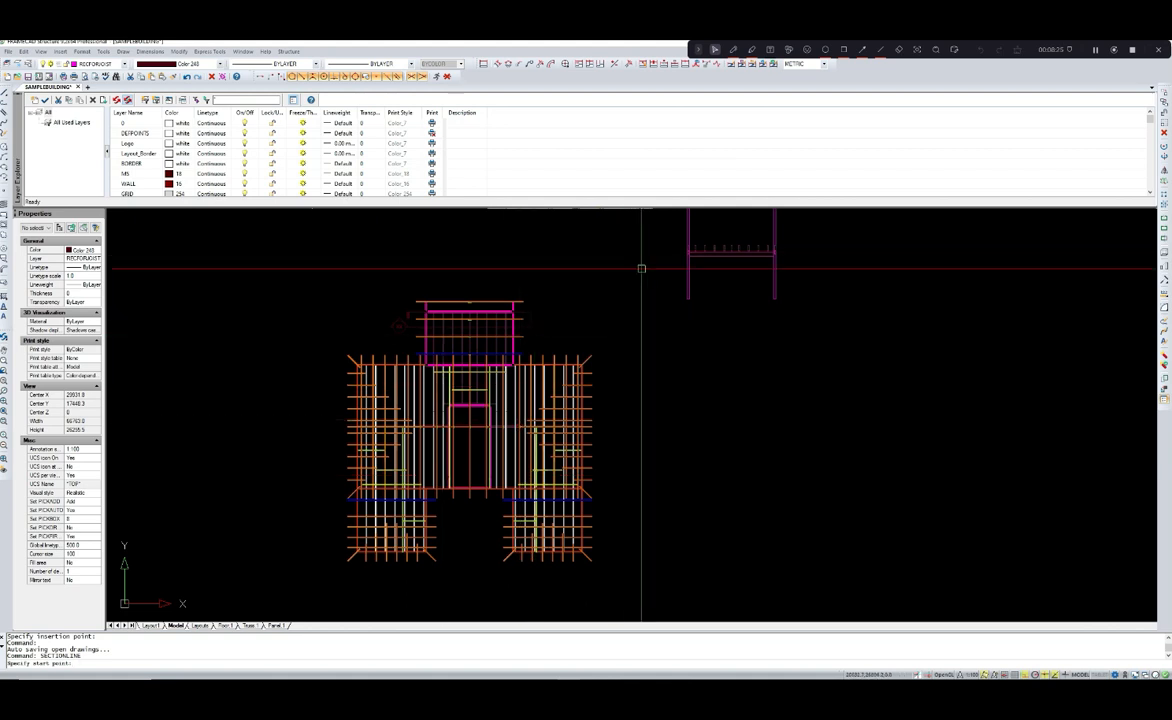
{"action": "left_click", "coordinate": [485, 283]}
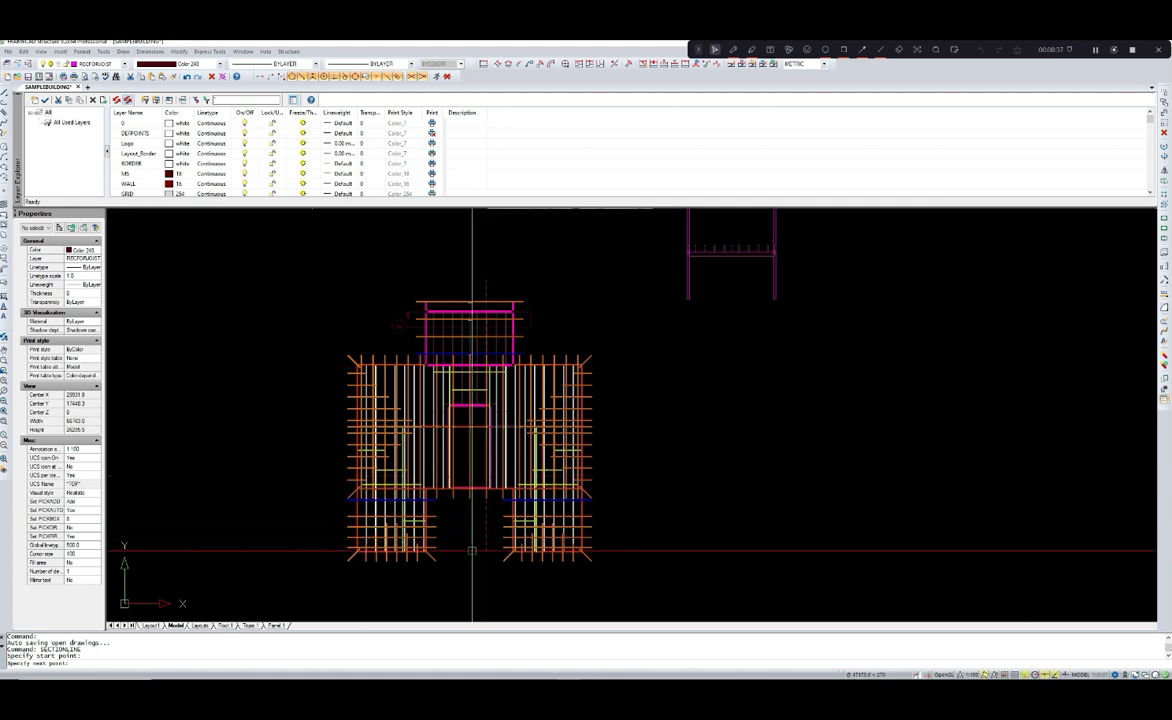
{"action": "scroll", "coordinate": [471, 550], "scroll_direction": "up", "scroll_amount": 2}
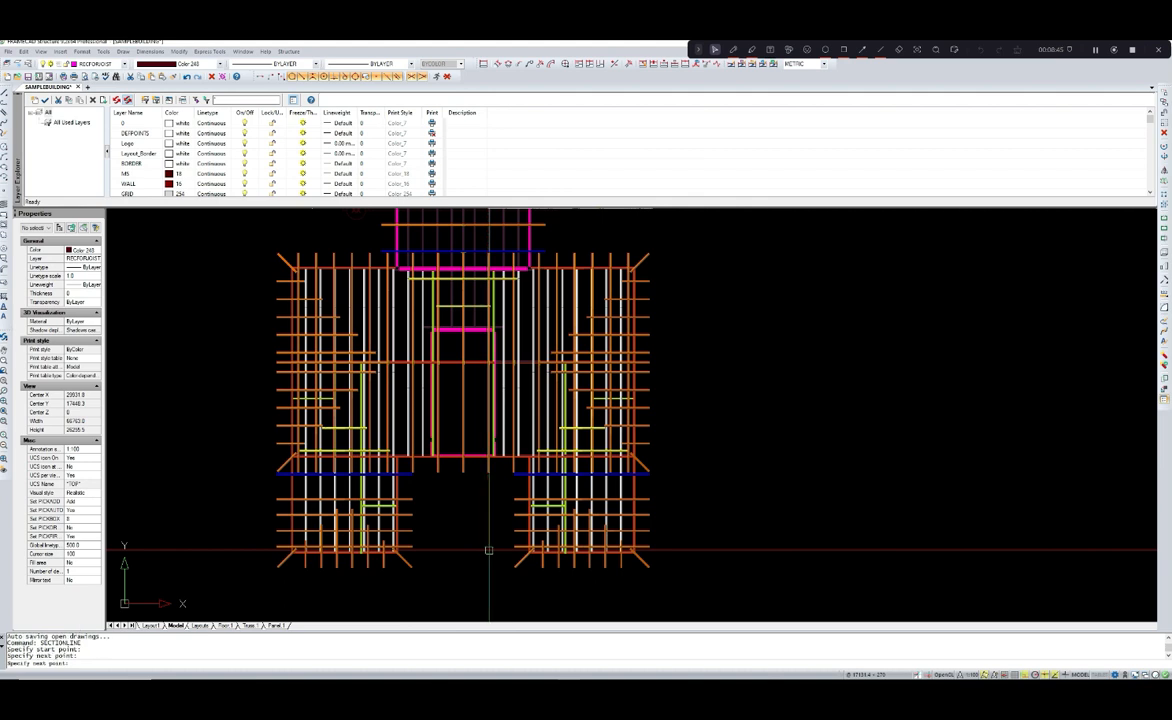
{"action": "left_click", "coordinate": [501, 549]}
{"action": "left_click", "coordinate": [501, 548]}
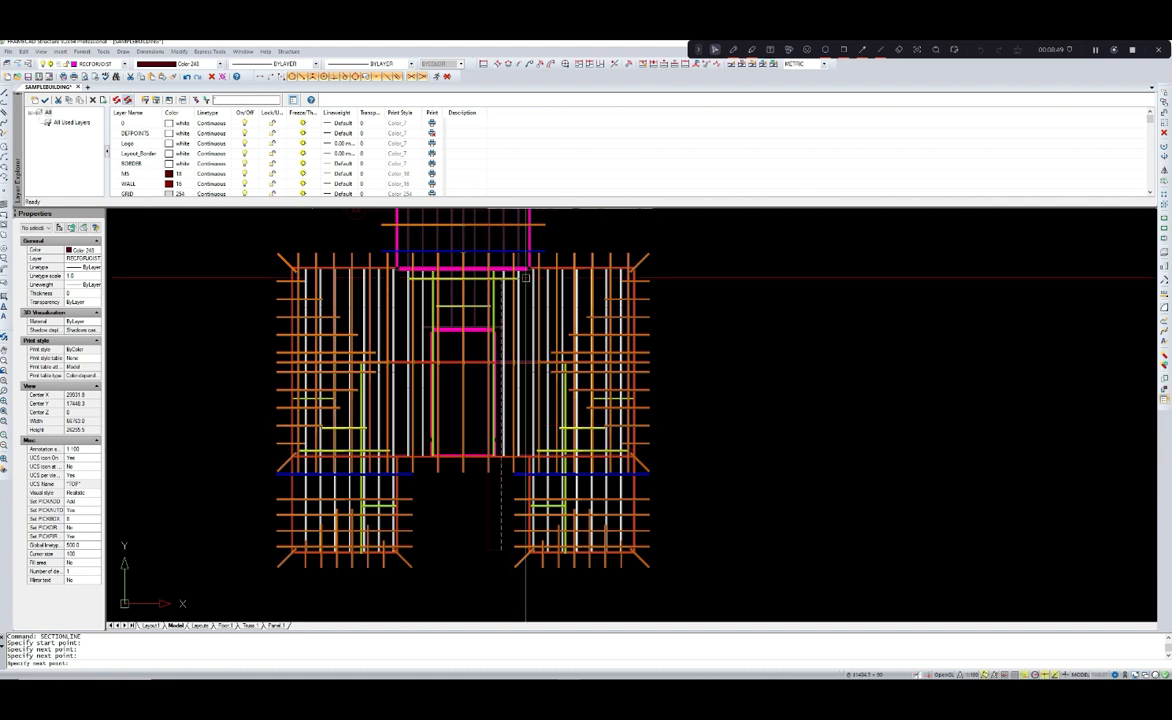
{"action": "middle_click_drag", "start_coordinate": [518, 253], "coordinate": [471, 347]}
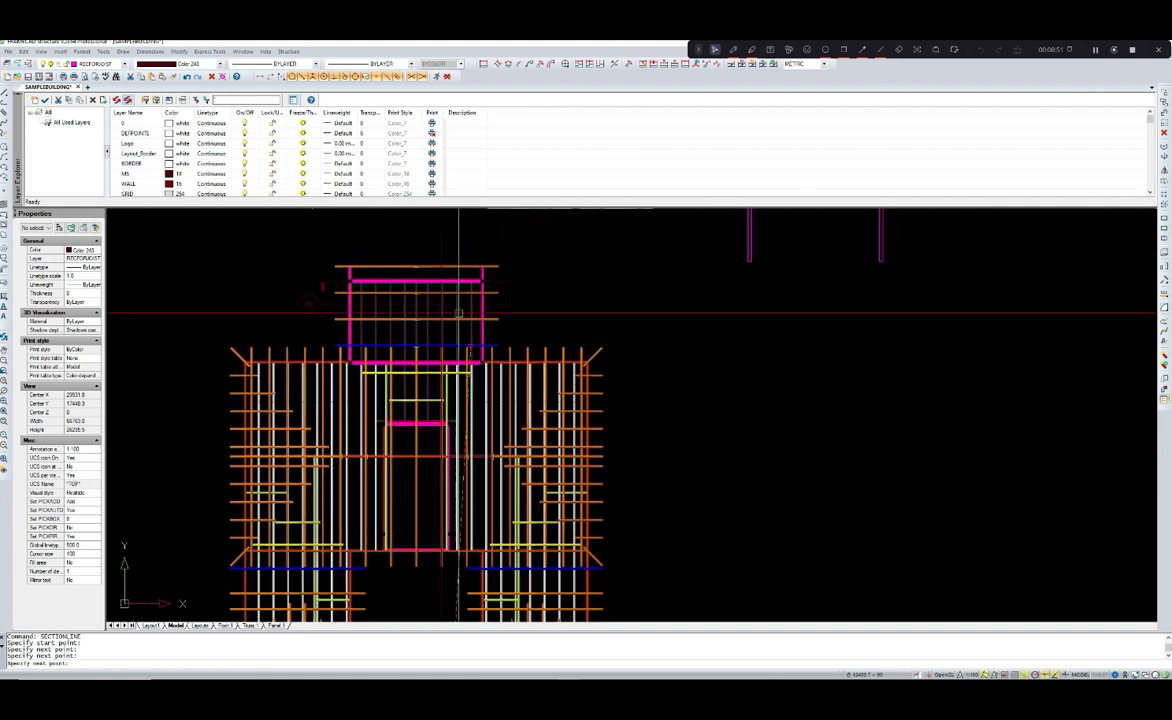
{"action": "left_click", "coordinate": [449, 248]}
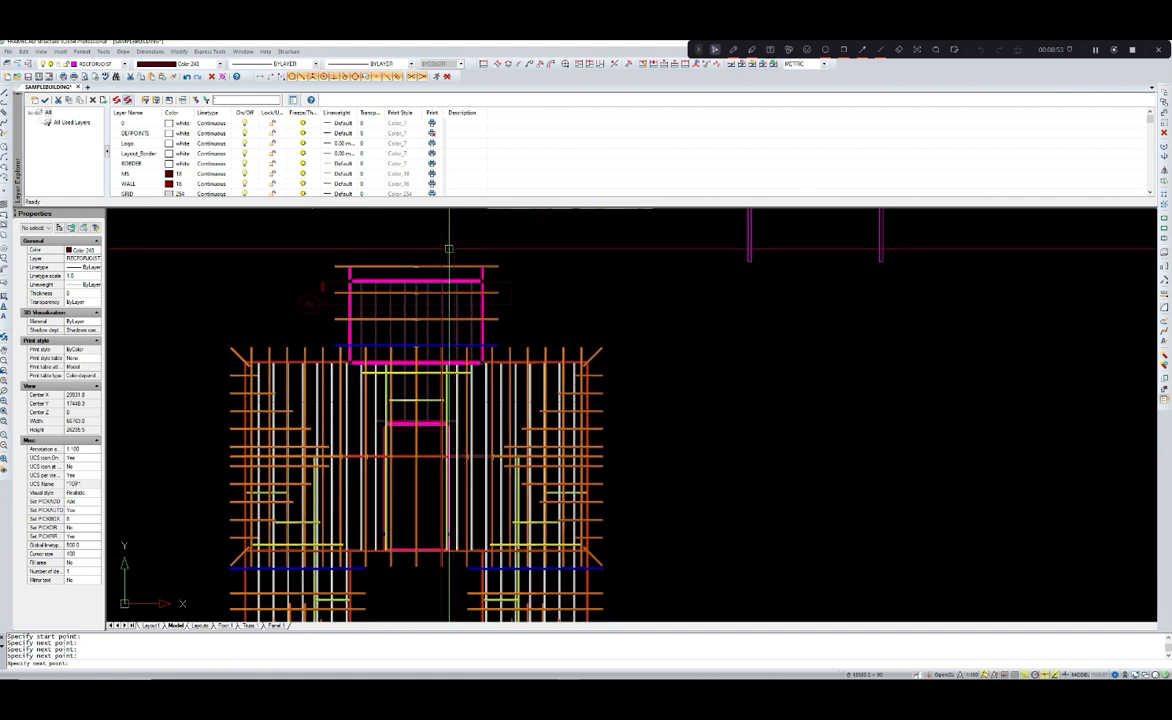
{"action": "key", "text": "Return"}
{"action": "scroll", "coordinate": [486, 270], "scroll_direction": "down", "scroll_amount": 2}
{"action": "scroll", "coordinate": [486, 270], "scroll_direction": "down", "scroll_amount": 3}
{"action": "middle_click_drag", "start_coordinate": [706, 307], "coordinate": [549, 394]}
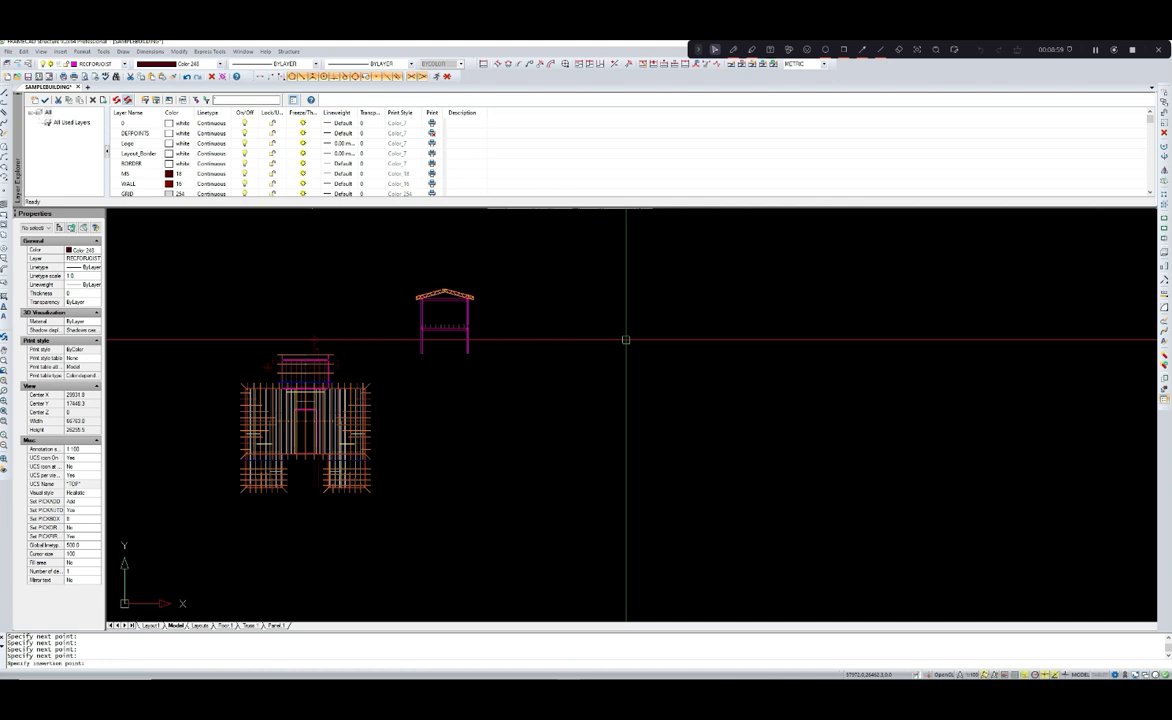
{"action": "left_click", "coordinate": [662, 292]}
- Examine the vertical section's roof truss, wall panels and floor joists, and compare its placement with the plan and the porch section
{"action": "scroll", "coordinate": [658, 298], "scroll_direction": "up", "scroll_amount": 3}
{"action": "middle_click_drag", "start_coordinate": [658, 298], "coordinate": [634, 313]}
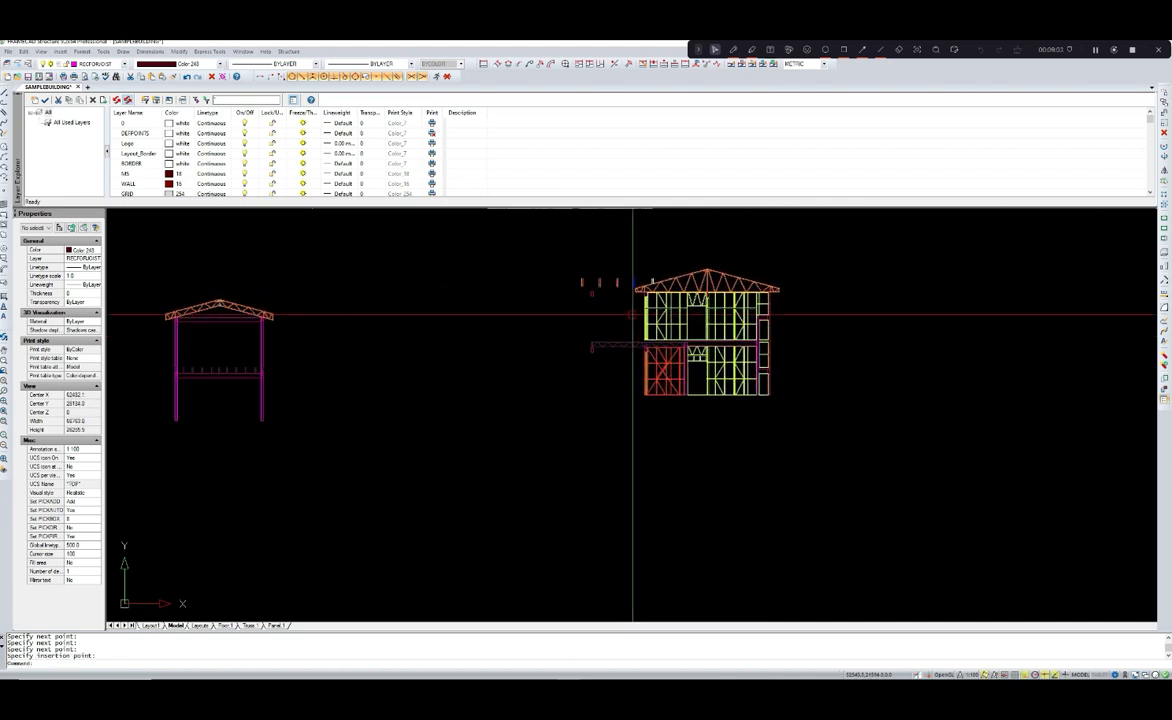
{"action": "scroll", "coordinate": [771, 375], "scroll_direction": "up", "scroll_amount": 5}
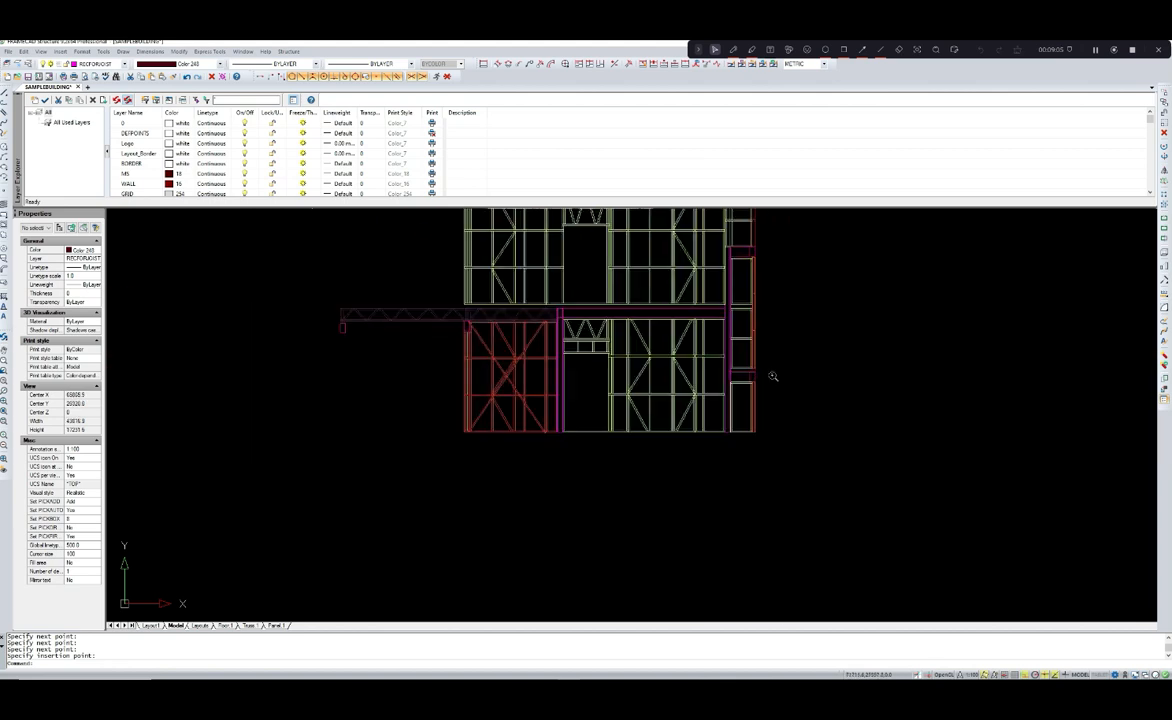
{"action": "scroll", "coordinate": [727, 387], "scroll_direction": "down", "scroll_amount": 6}
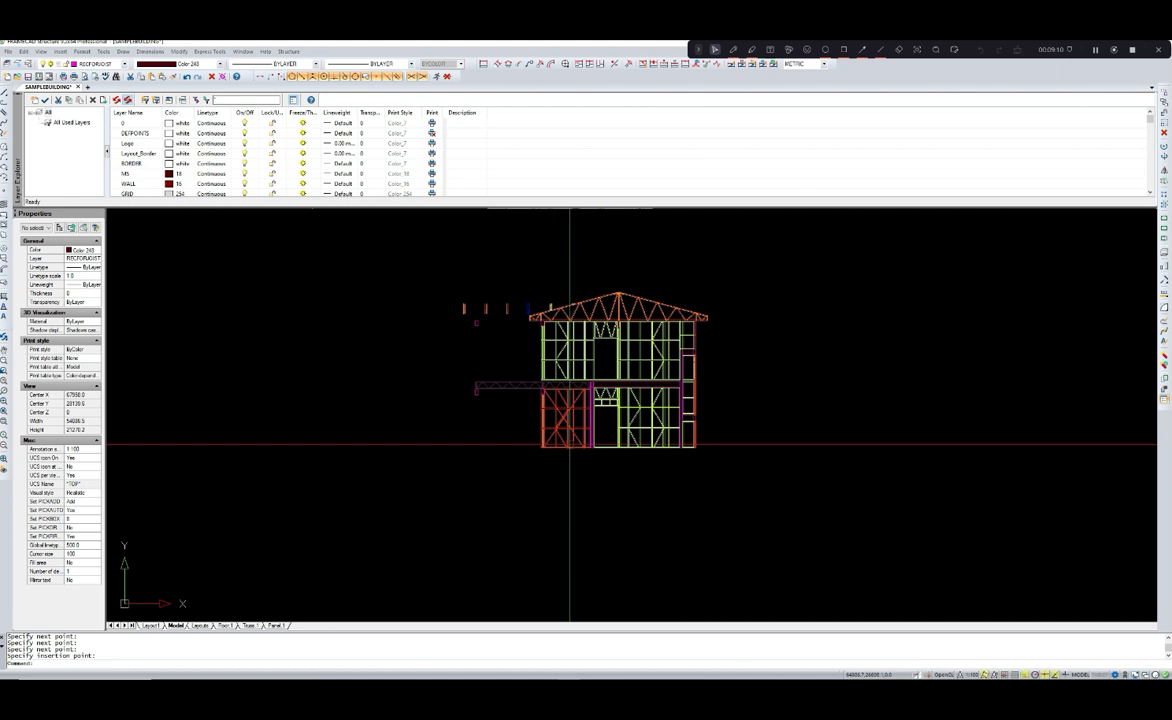
{"action": "middle_click_drag", "start_coordinate": [509, 422], "coordinate": [575, 406]}
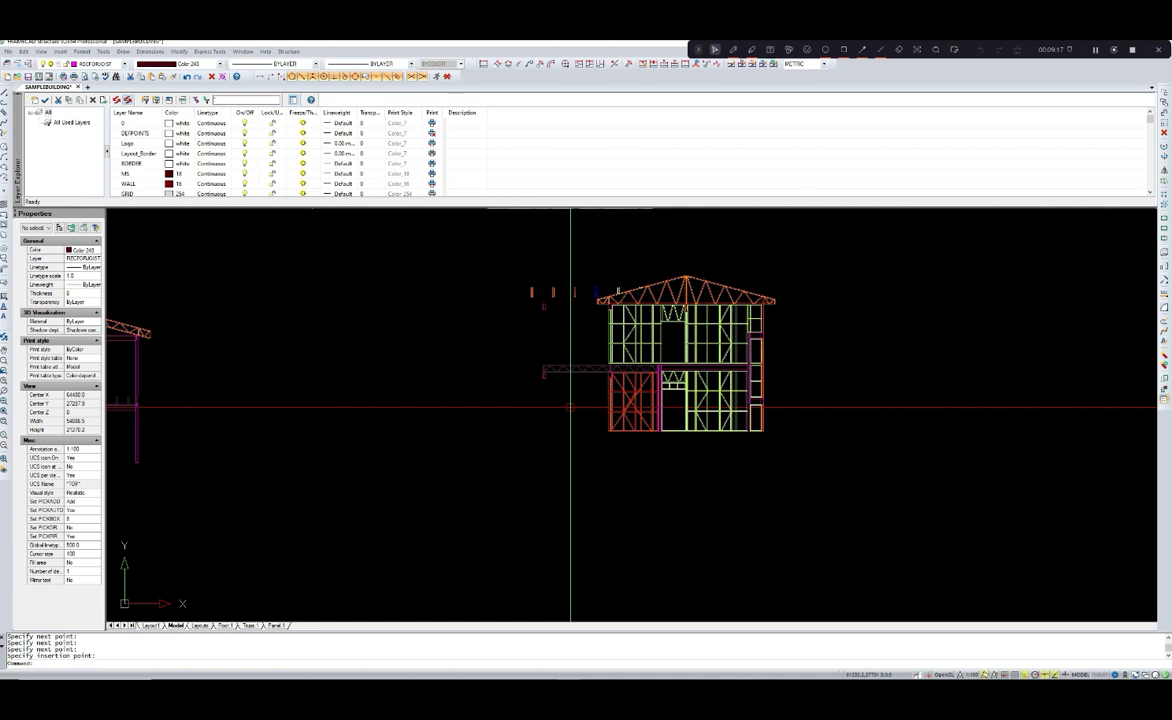
{"action": "scroll", "coordinate": [557, 404], "scroll_direction": "down", "scroll_amount": 2}
{"action": "mouse_move", "coordinate": [544, 400]}
{"action": "middle_mouse_down"}
{"action": "mouse_move", "coordinate": [623, 385]}
{"action": "mouse_move", "coordinate": [604, 402]}
{"action": "middle_mouse_up"}
{"action": "scroll", "coordinate": [623, 387], "scroll_direction": "down", "scroll_amount": 3}
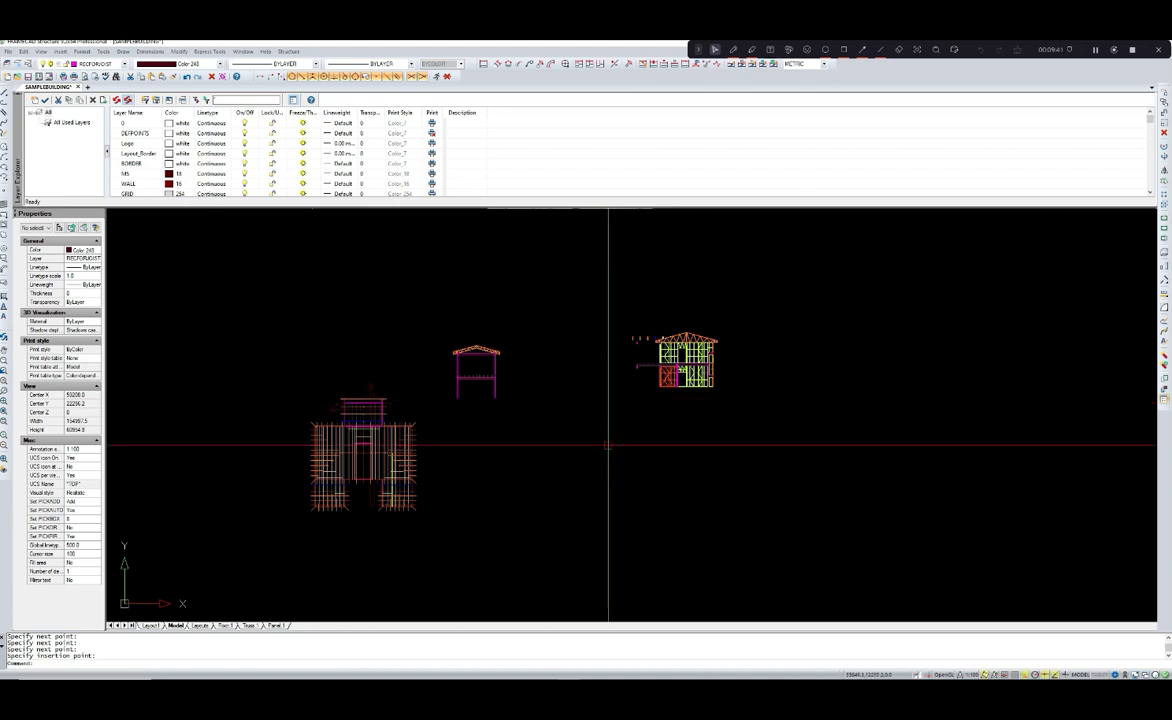
- Save the sample building drawing with its generated section views
{"action": "left_click", "coordinate": [8, 51]}
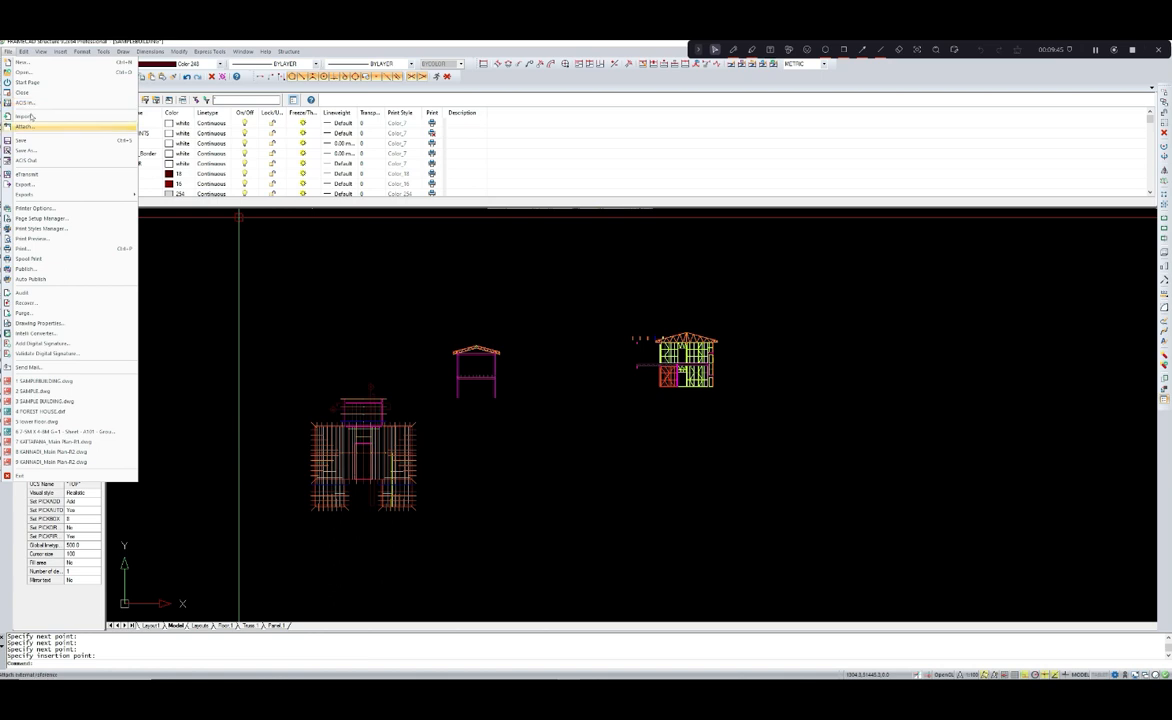
{"action": "left_click", "coordinate": [31, 143]}
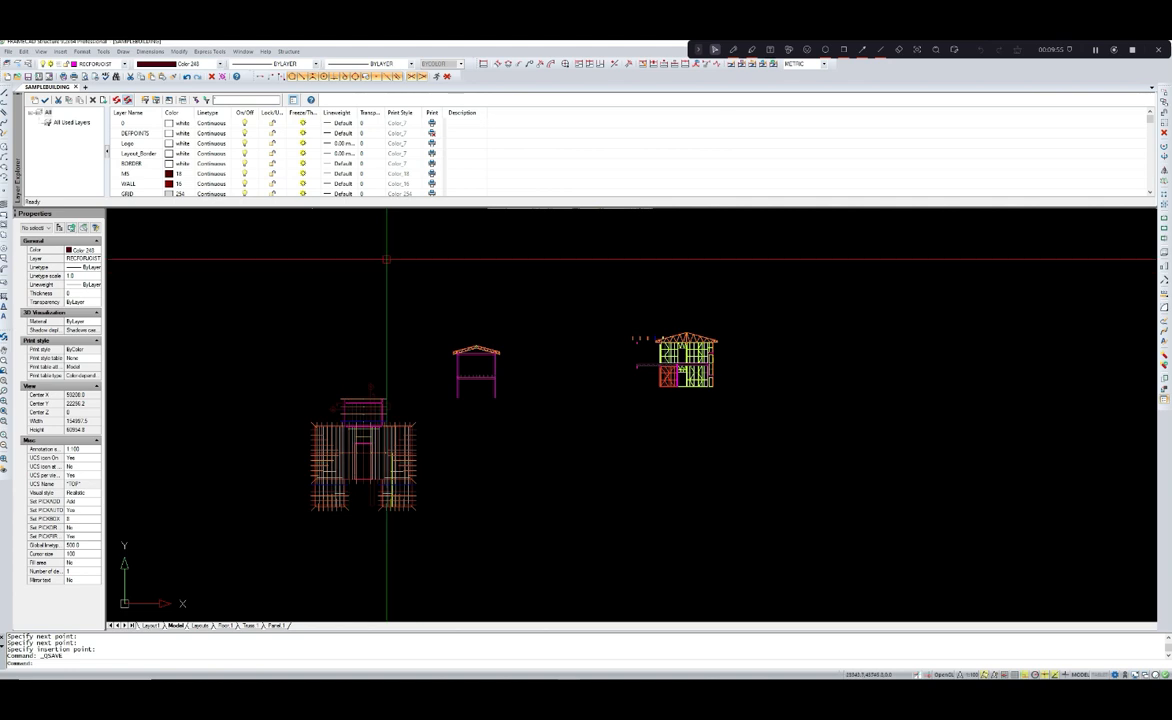
{"action": "left_click", "coordinate": [1096, 51]}
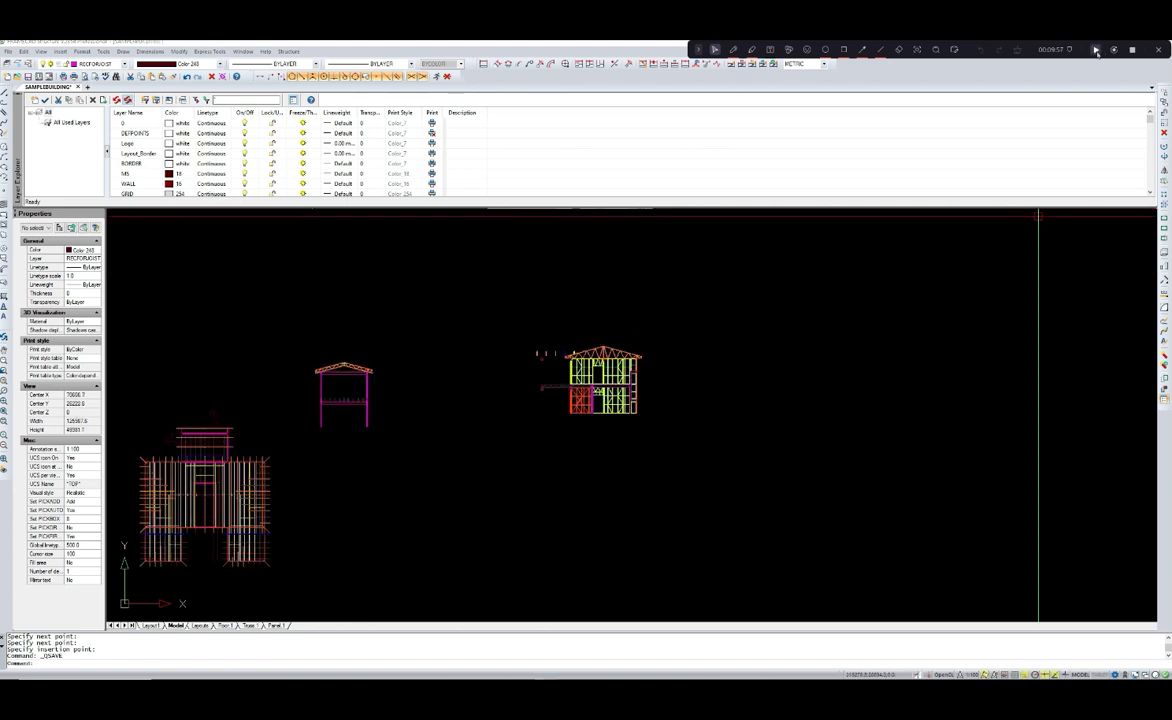
{"action": "left_click", "coordinate": [1096, 51]}
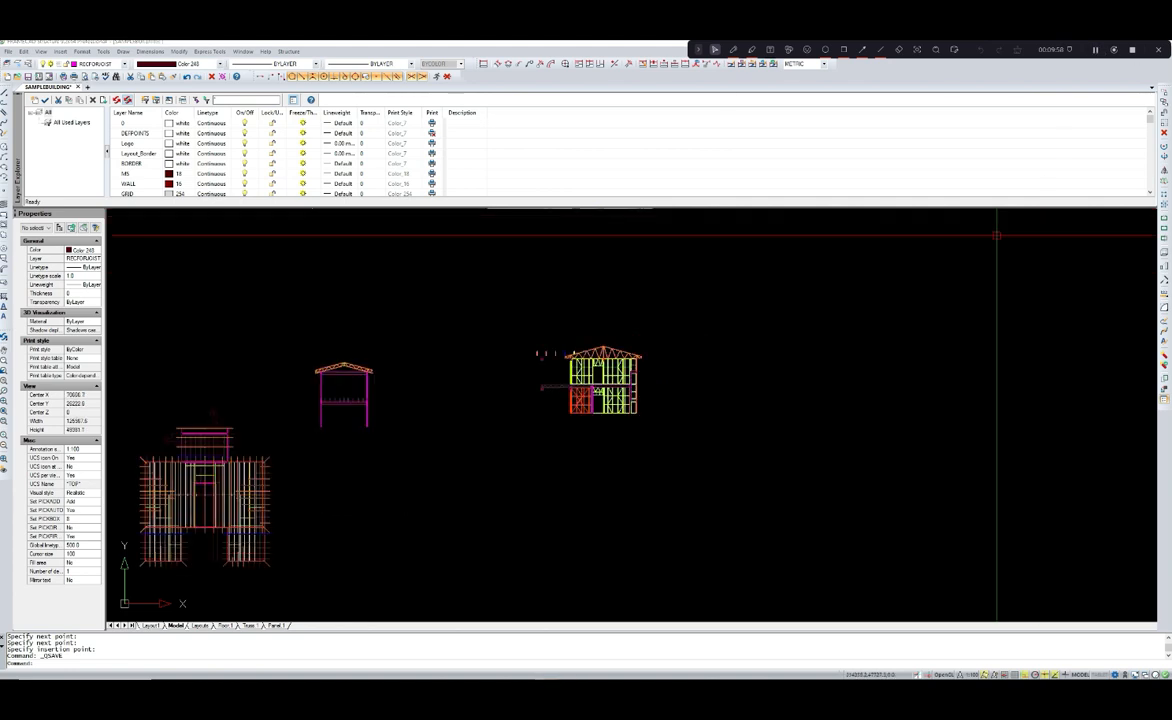